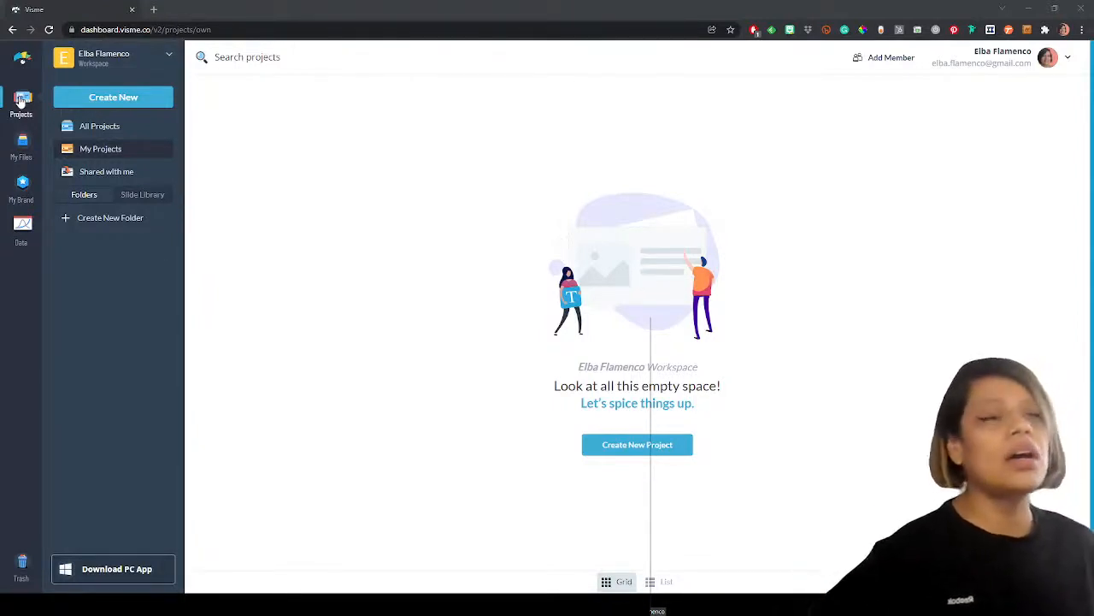
- Review the new-project types, uploaded files, brand assets and analytics sections of the dashboard, ending back in the projects overview
click(147, 104)
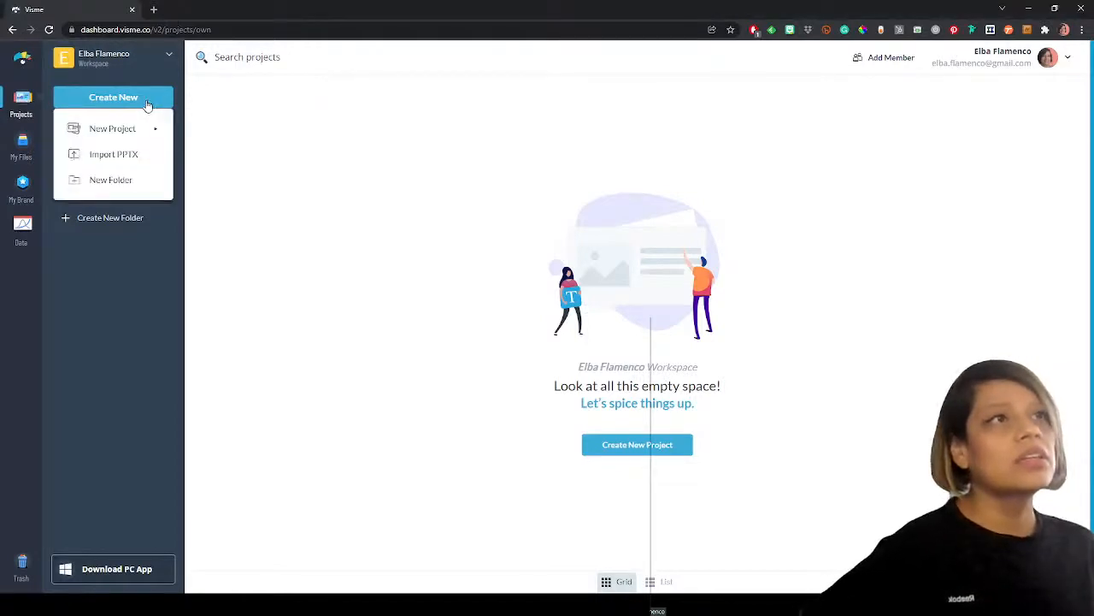
mouse_move(142, 132)
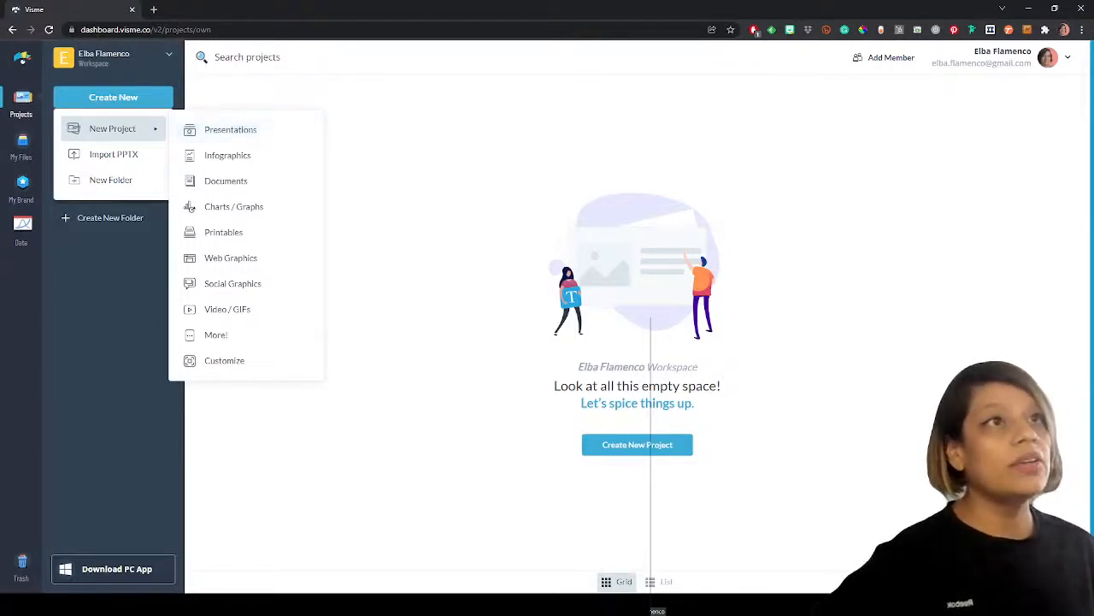
click(24, 144)
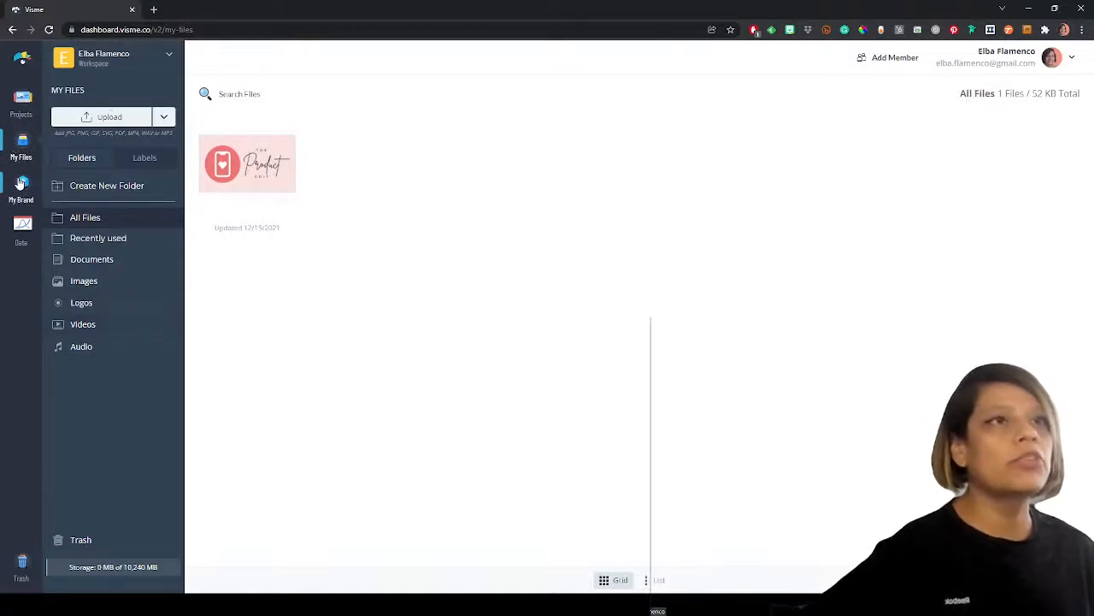
click(22, 182)
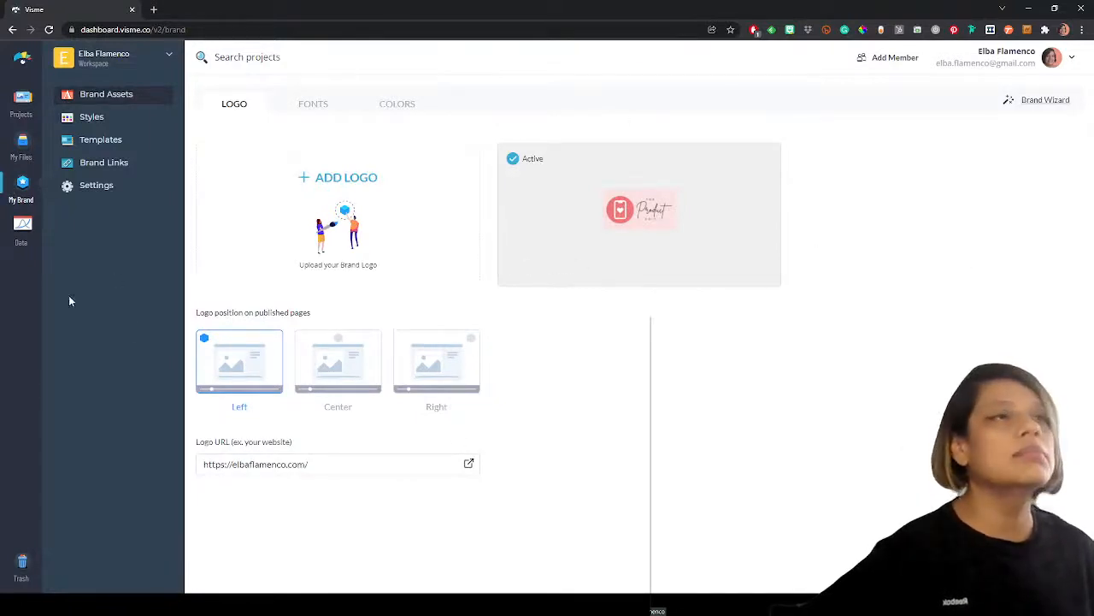
click(15, 227)
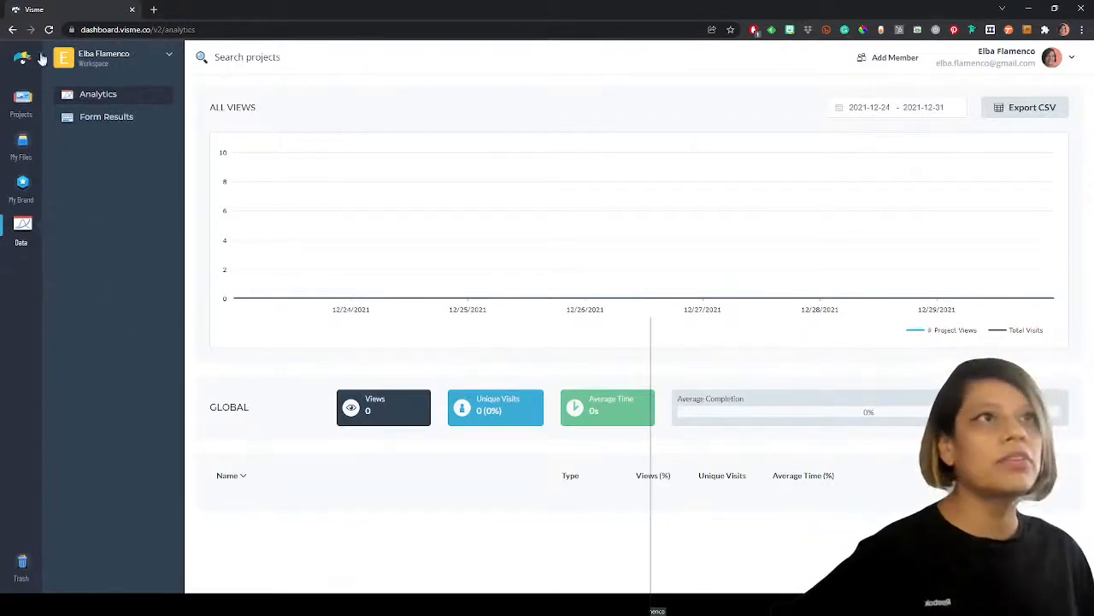
click(18, 99)
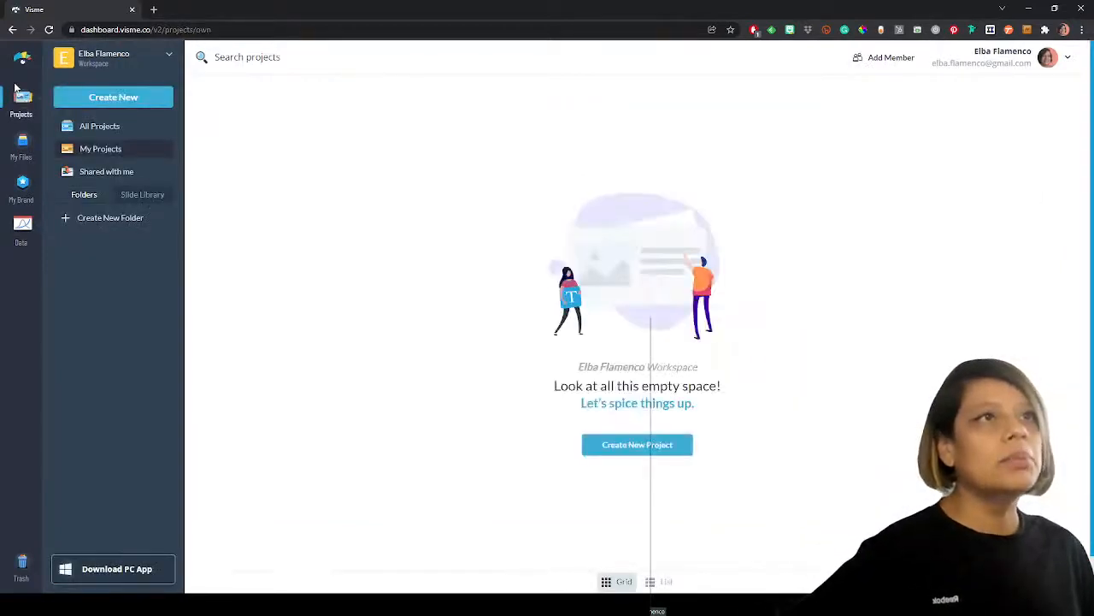
- Start a new project and open the More category of templates
click(144, 100)
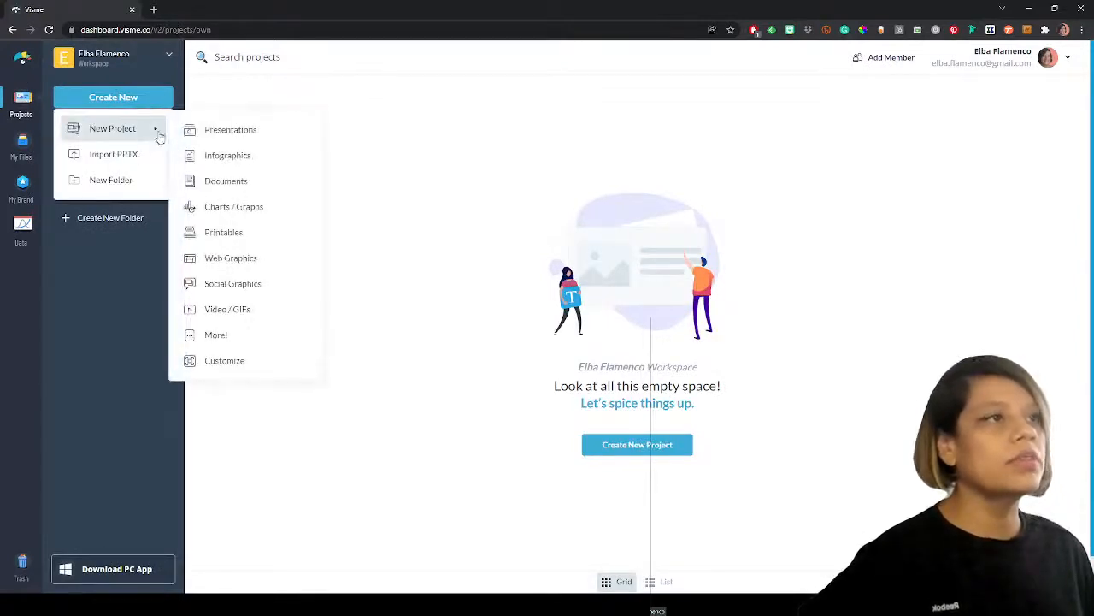
drag(216, 362, 215, 336)
click(209, 336)
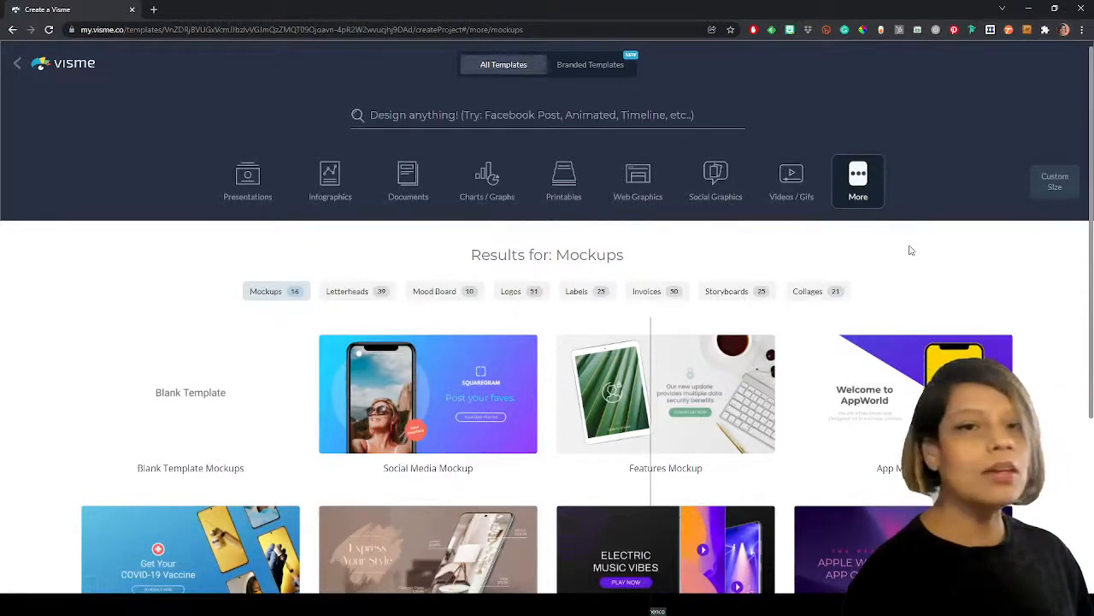
- Examine the range of available Mockups templates and the neighbouring template categories
scroll(385, 265, down, 1)
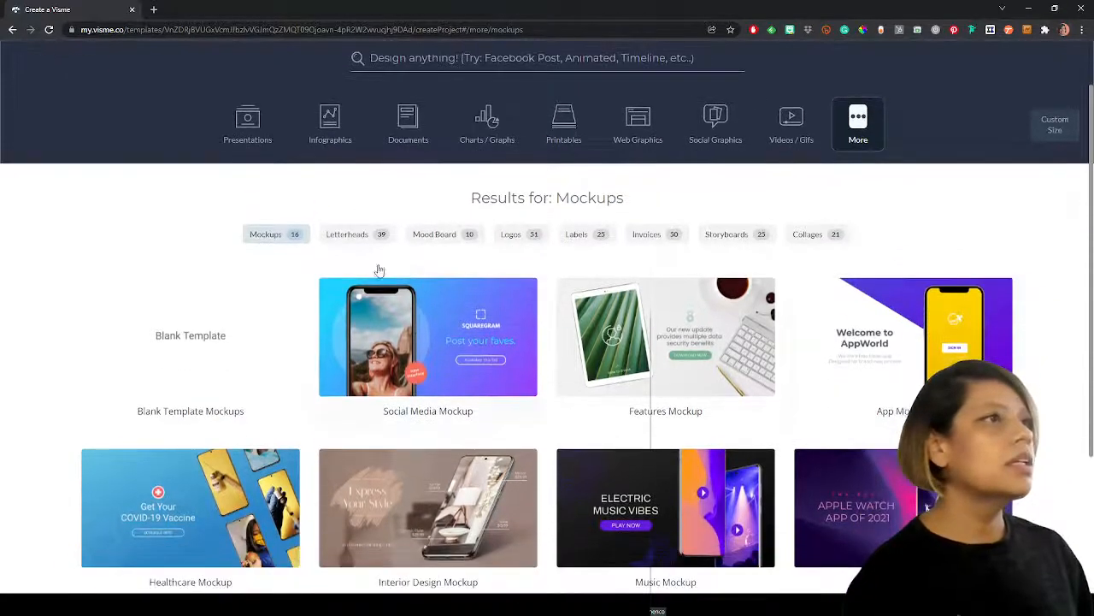
scroll(413, 251, down, 2)
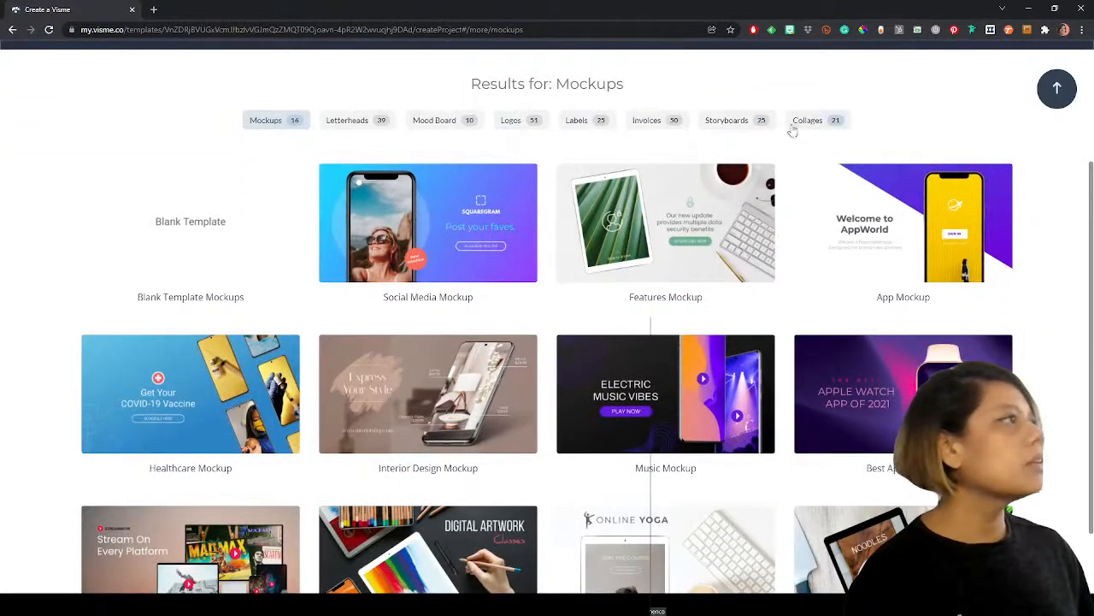
scroll(1052, 240, down, 2)
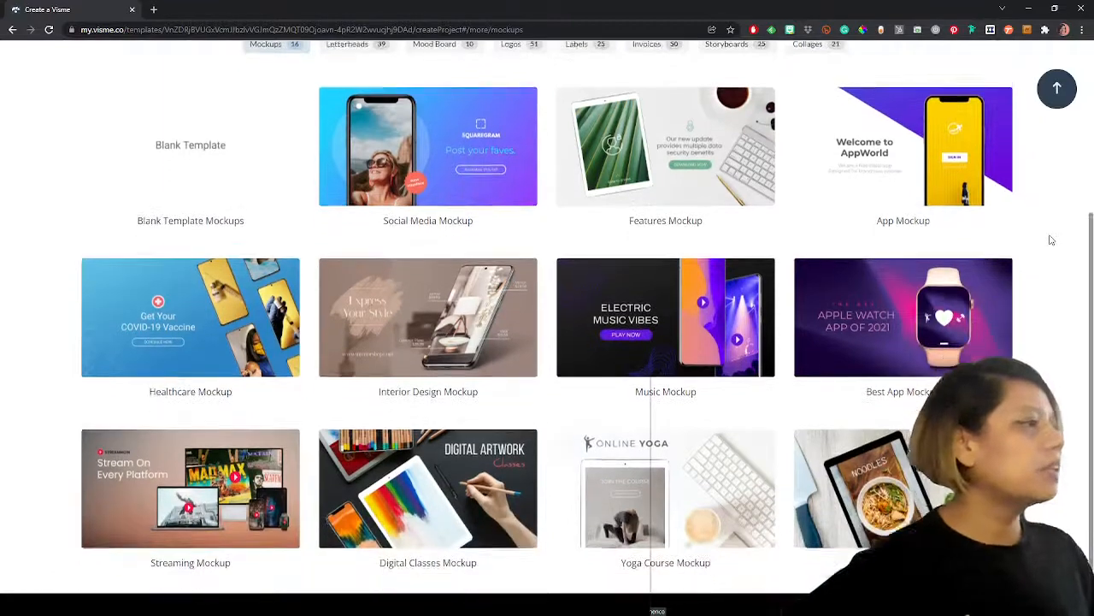
scroll(1051, 240, down, 2)
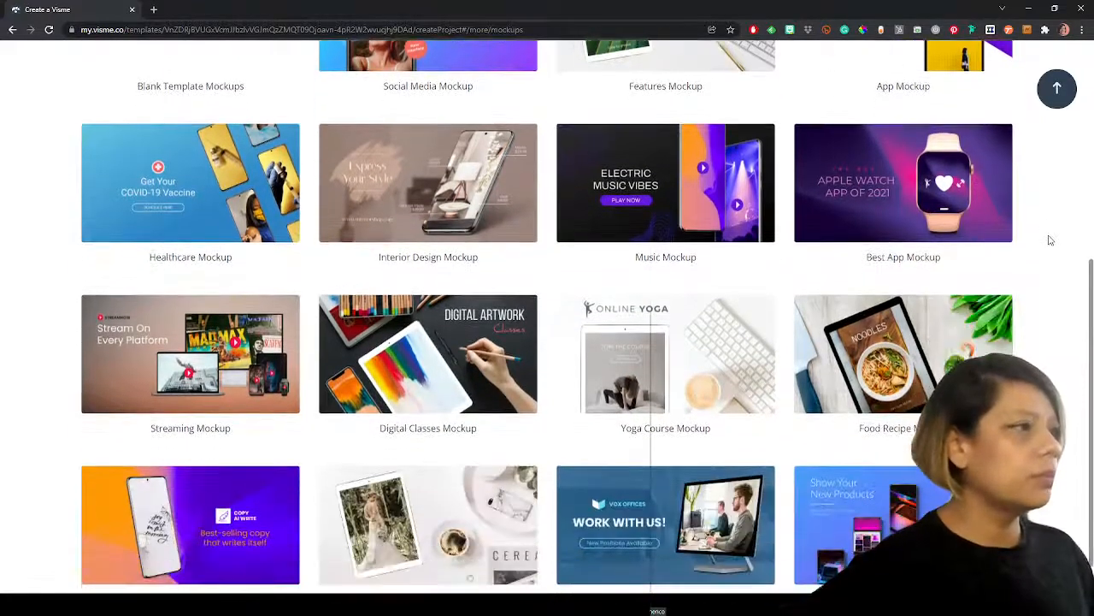
scroll(1051, 240, down, 1)
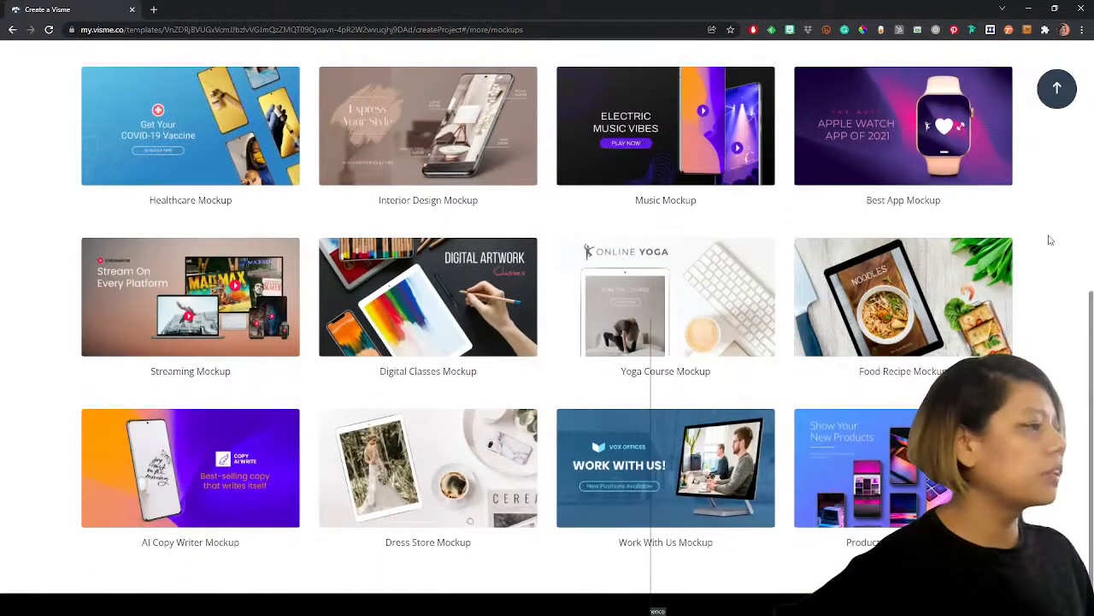
scroll(1050, 240, up, 8)
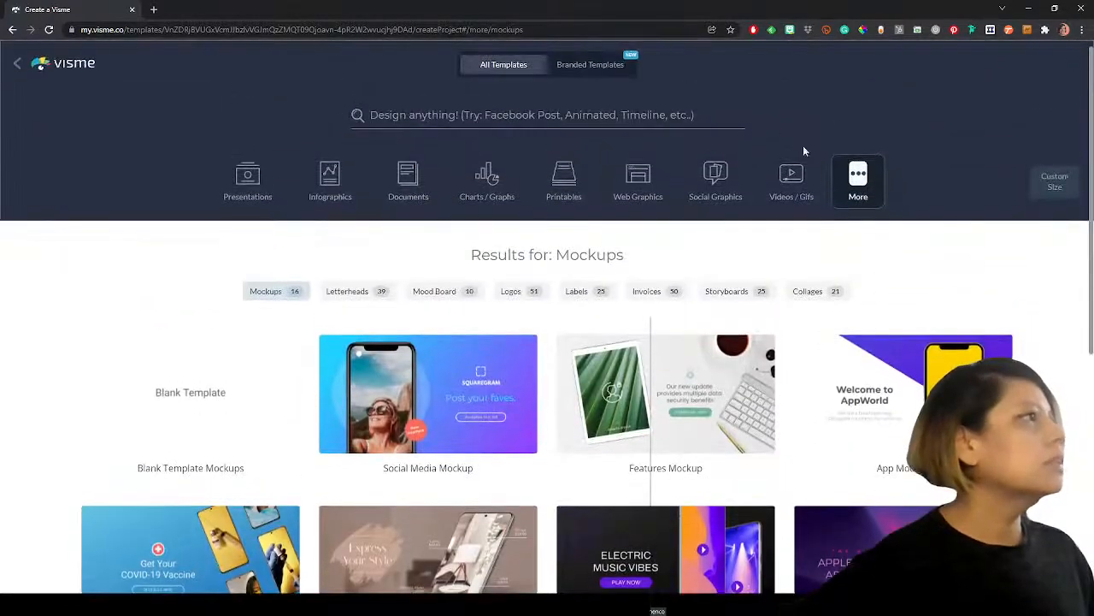
- Search all templates for "product roadmap"
click(529, 112)
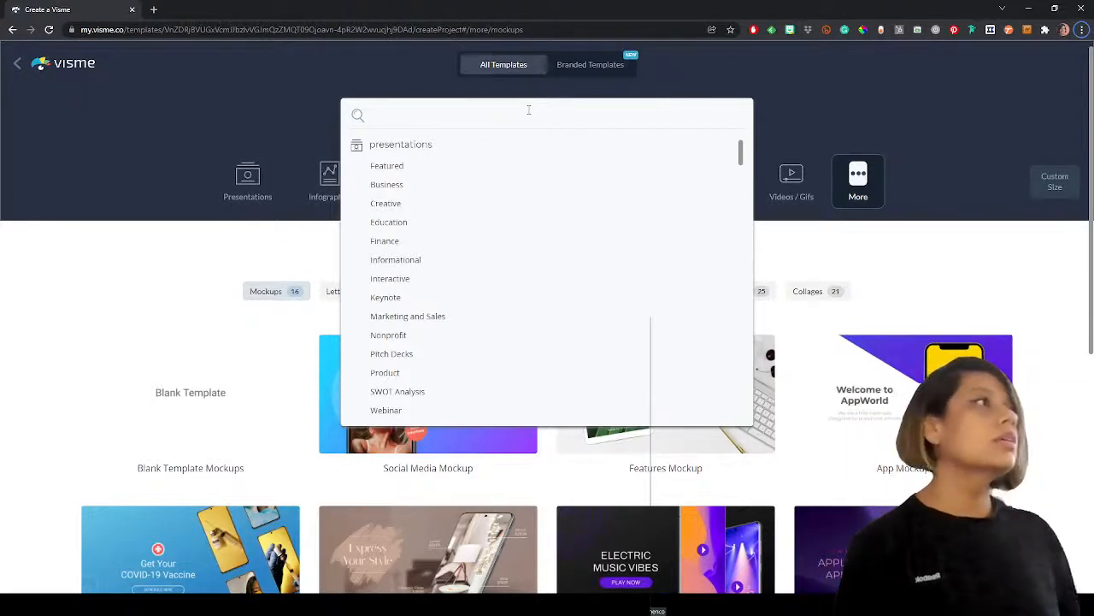
text(product roadmap)
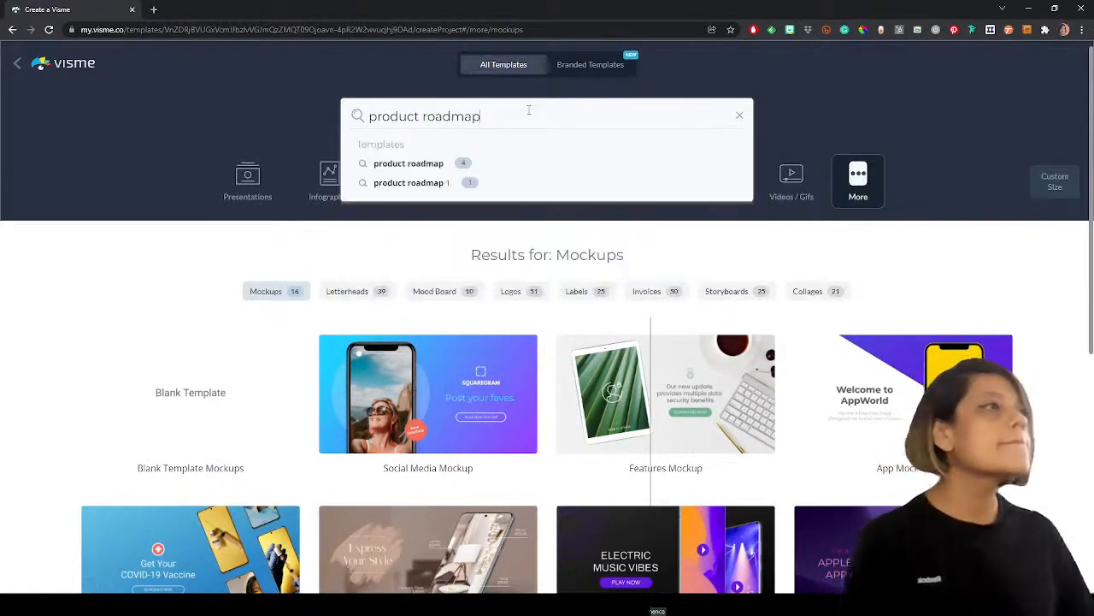
click(406, 162)
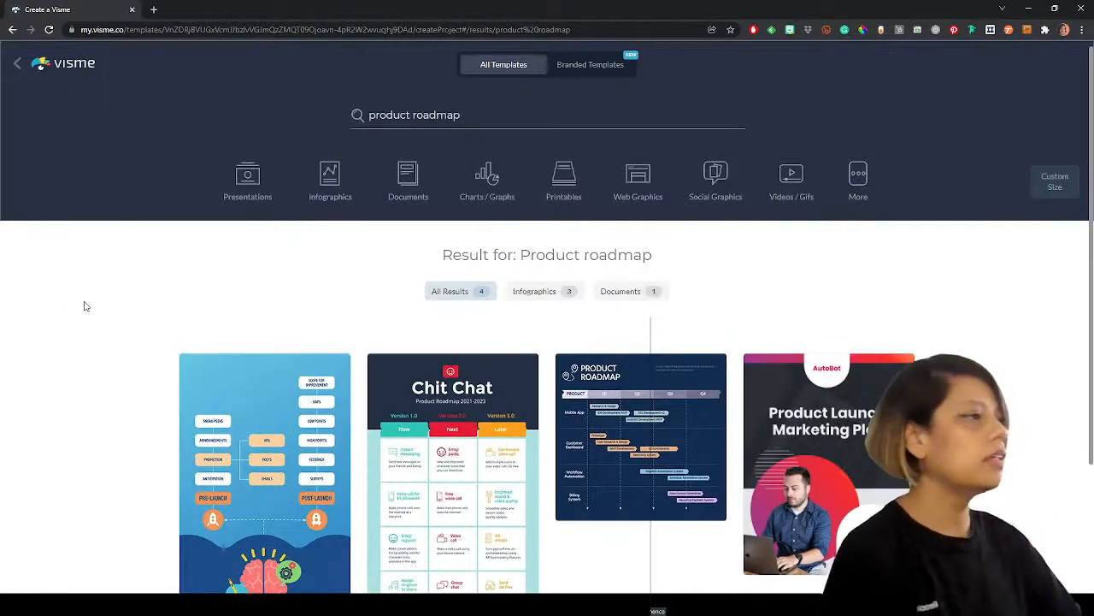
- Compare the product roadmap templates and open the dark blue Product Roadmap timeline with quarters Q1 to Q4 for editing
scroll(85, 306, down, 2)
scroll(85, 305, up, 2)
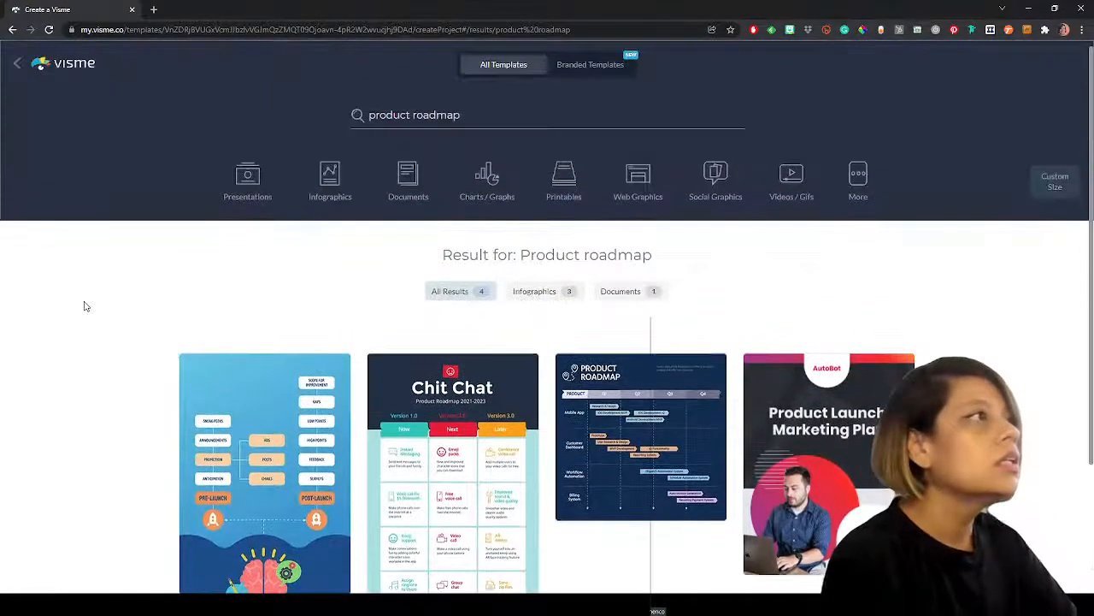
scroll(85, 306, down, 2)
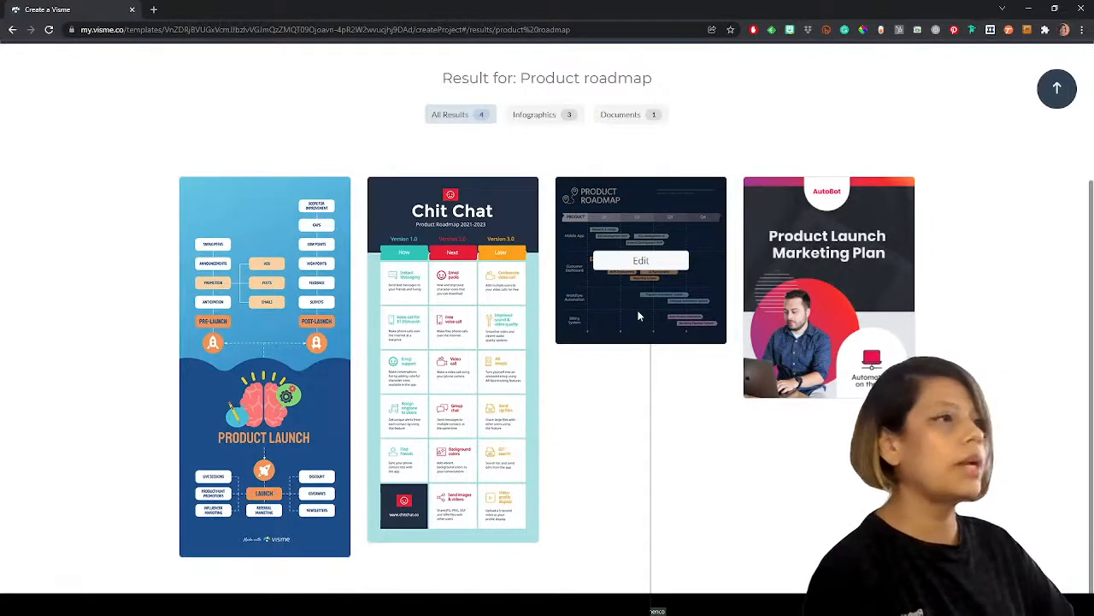
scroll(637, 317, up, 4)
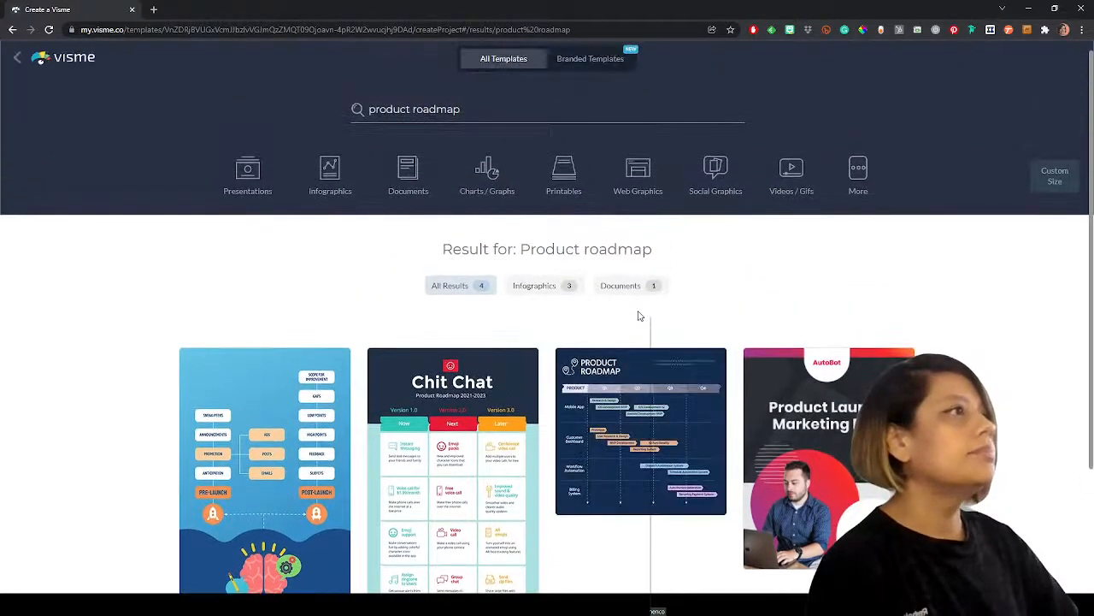
scroll(638, 316, down, 4)
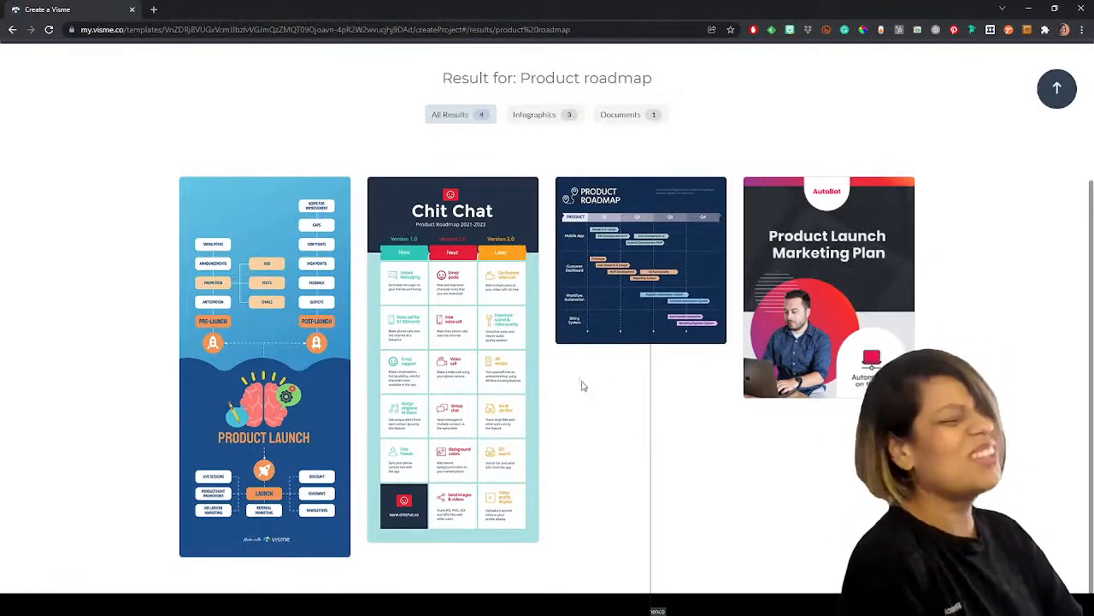
mouse_move(579, 334)
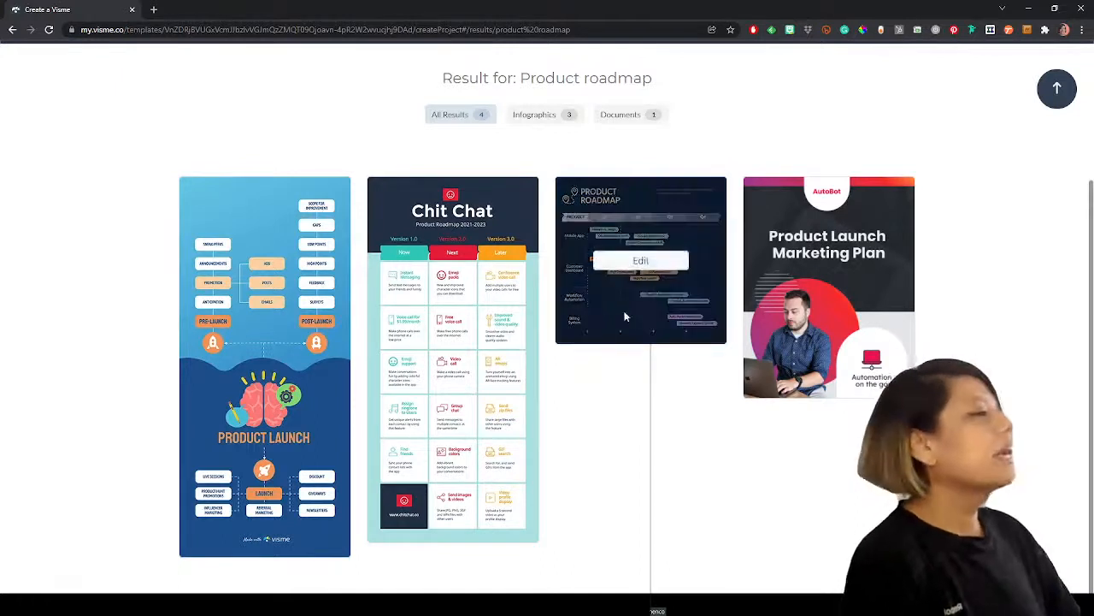
click(638, 261)
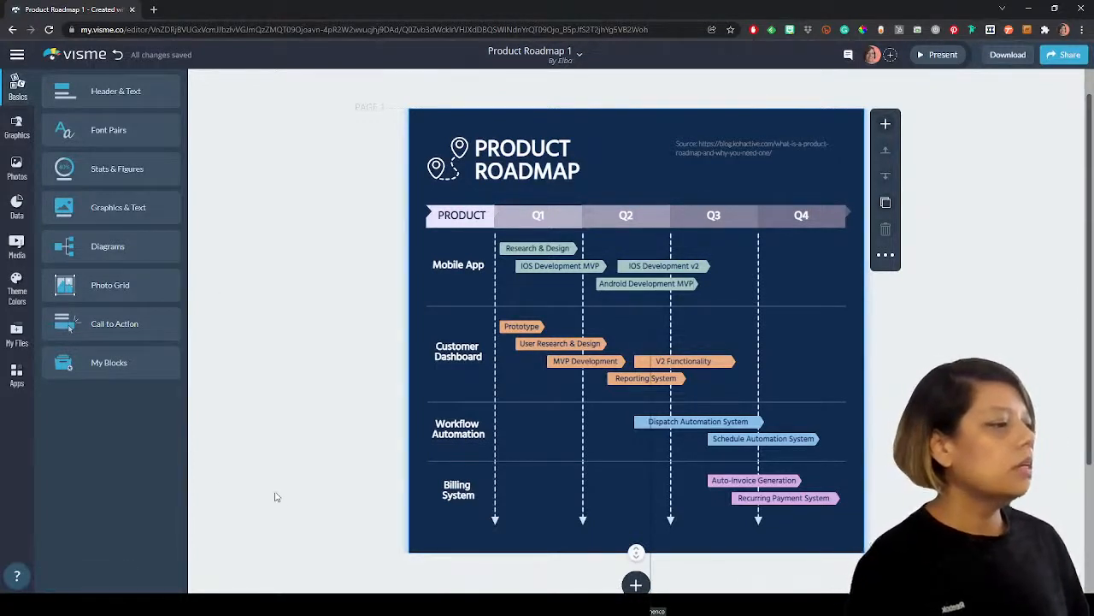
- Change the roadmap page's background colour to the muted purple swatch
click(855, 182)
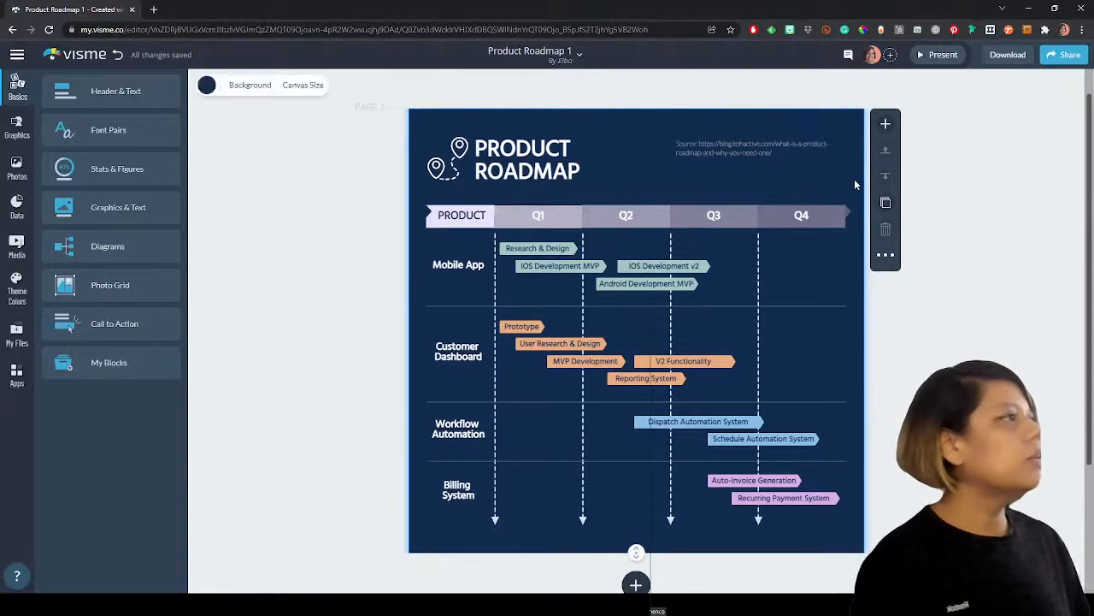
click(207, 86)
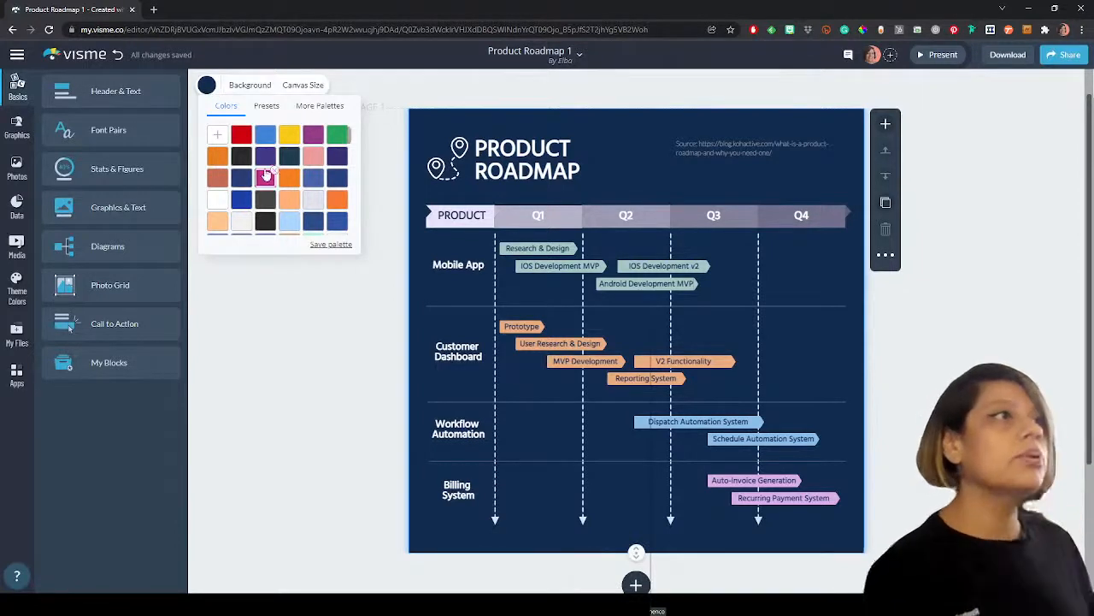
scroll(264, 176, down, 1)
scroll(318, 186, down, 2)
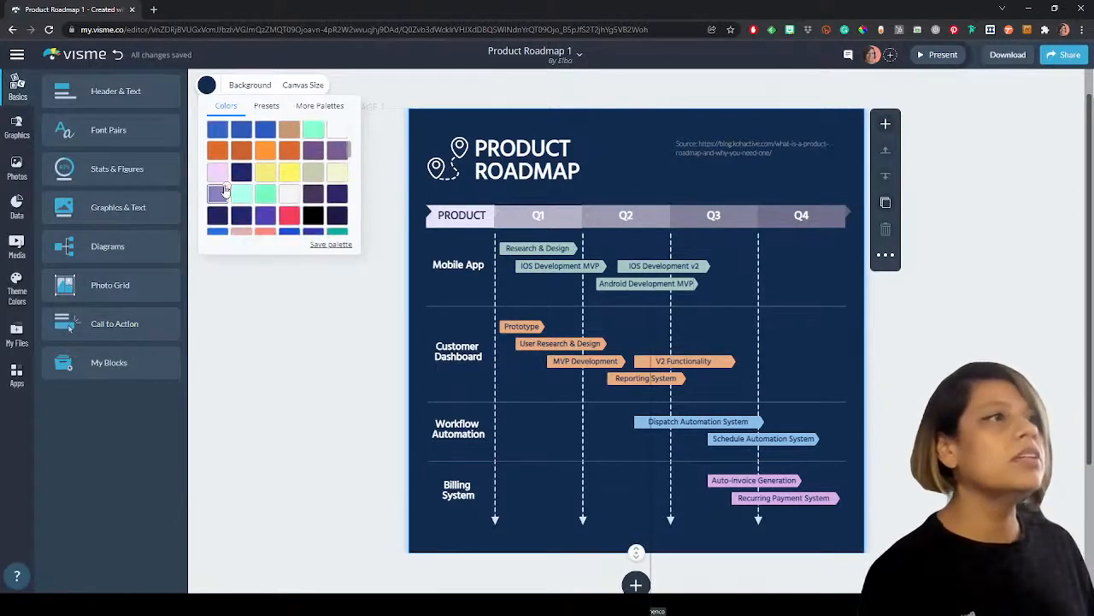
click(217, 172)
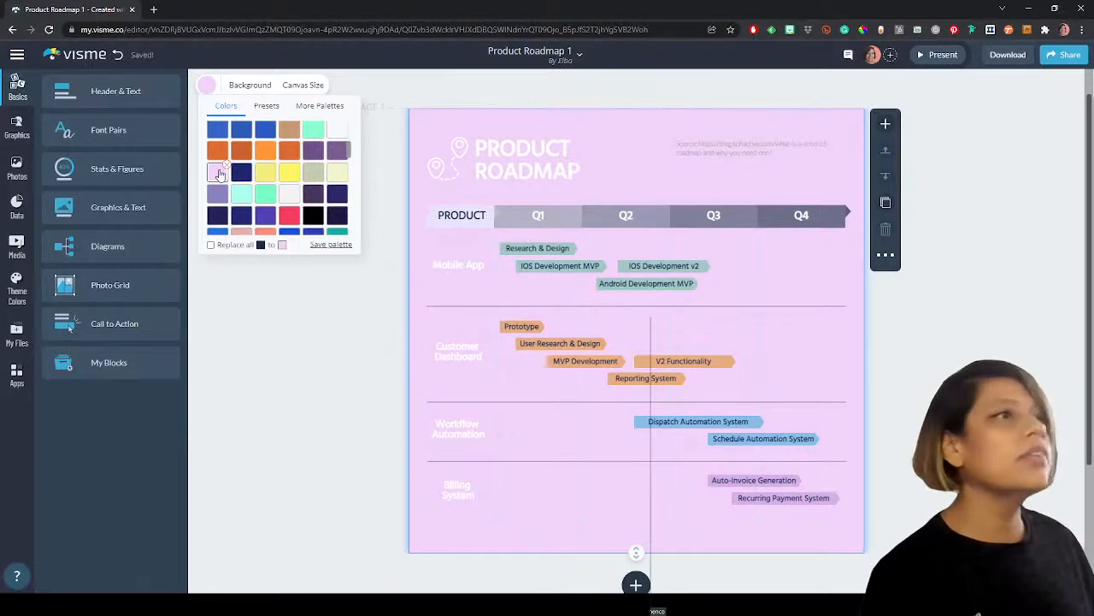
click(217, 195)
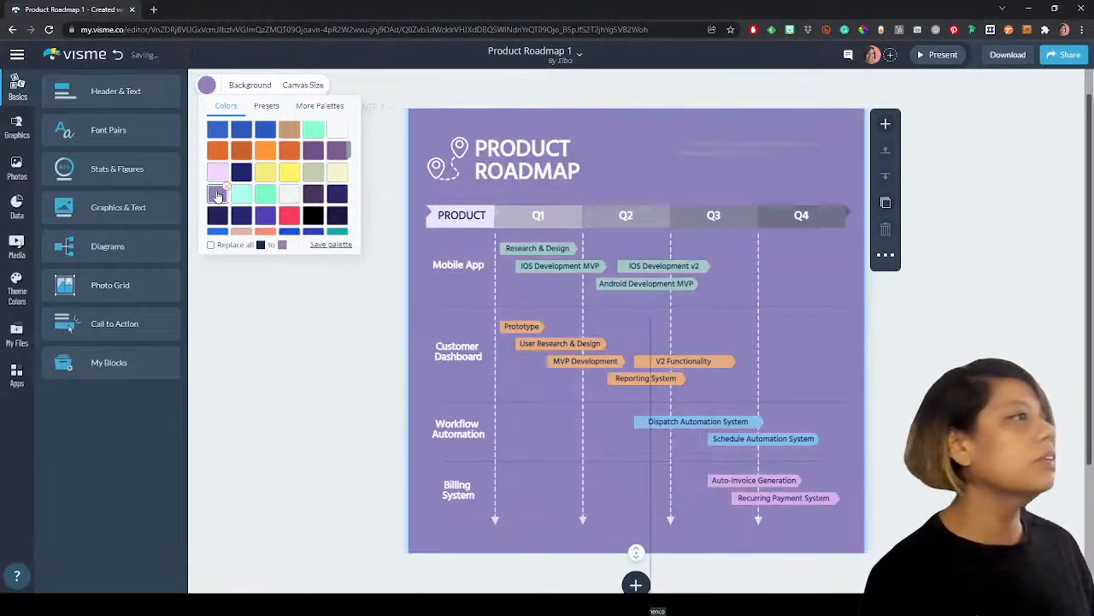
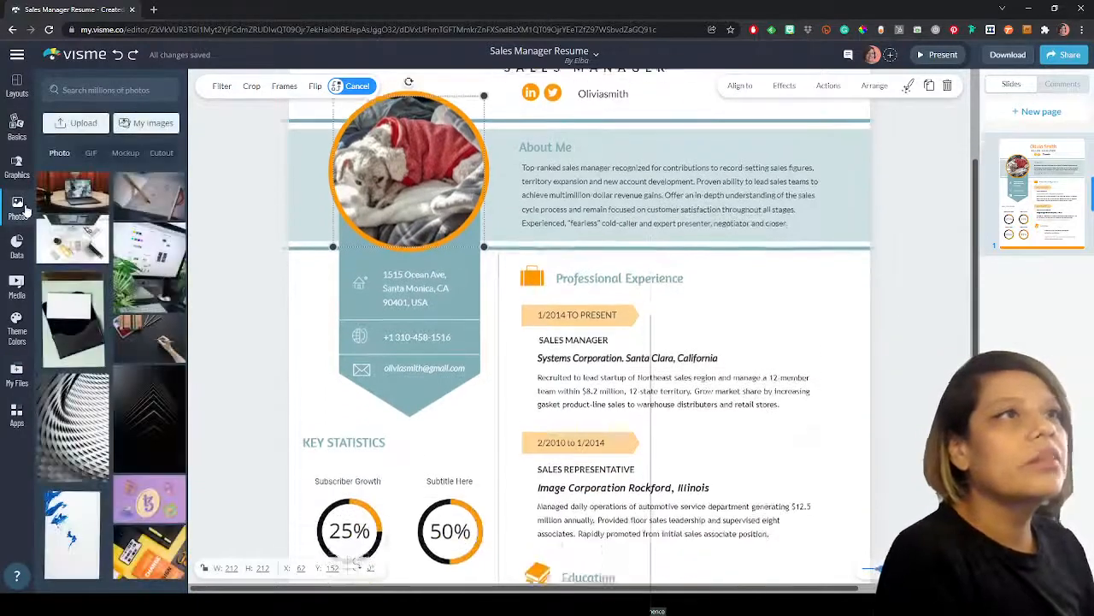
- Examine the mockup images offered in the photo library, such as the phone, device and shirt mockups
click(91, 152)
click(128, 153)
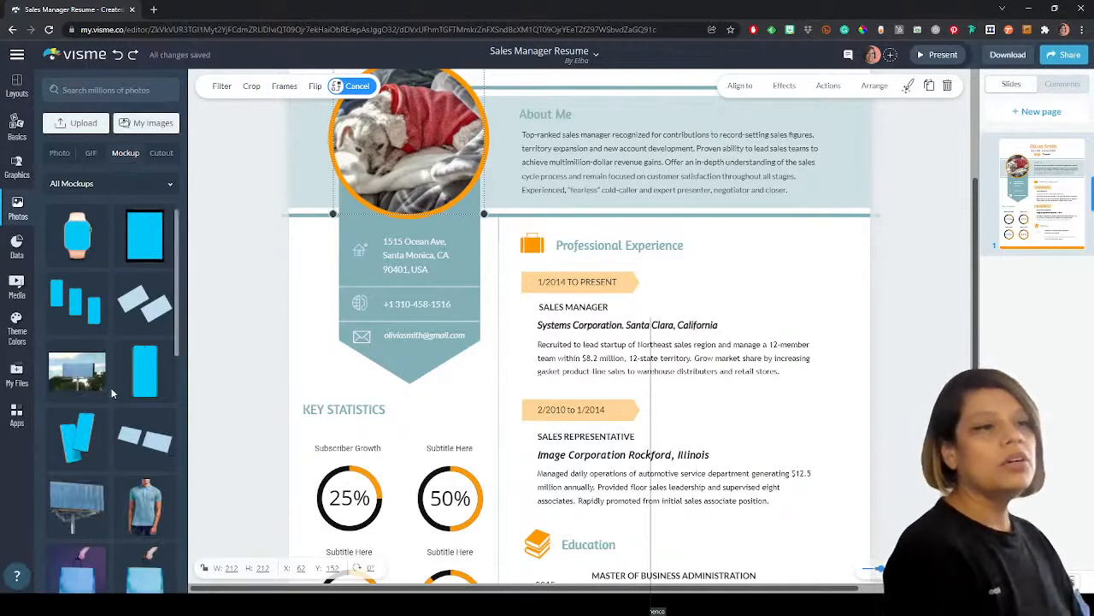
scroll(111, 393, down, 2)
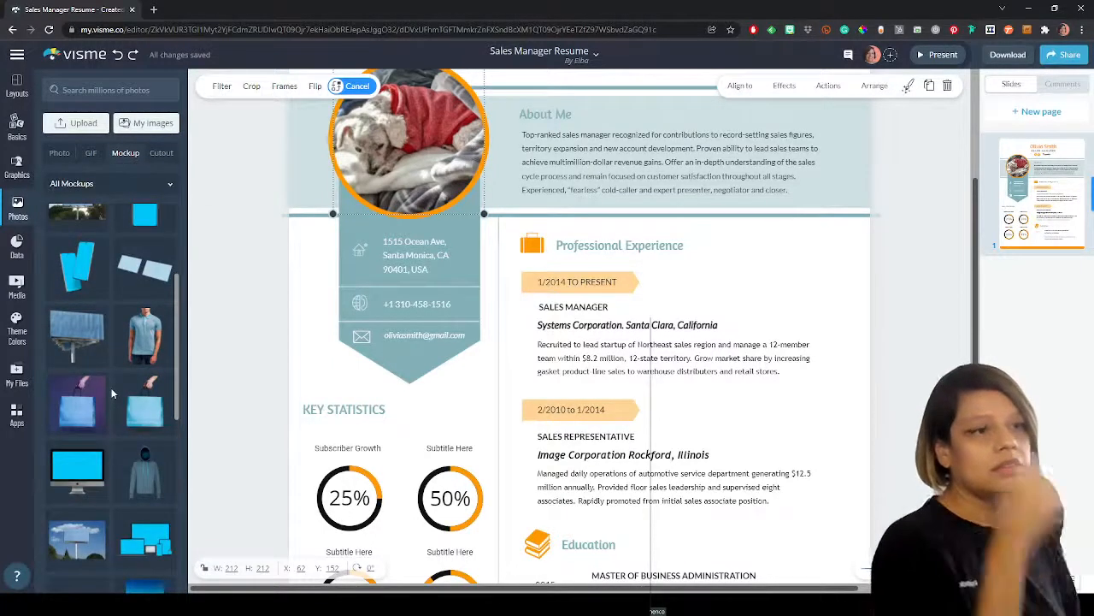
scroll(111, 393, down, 1)
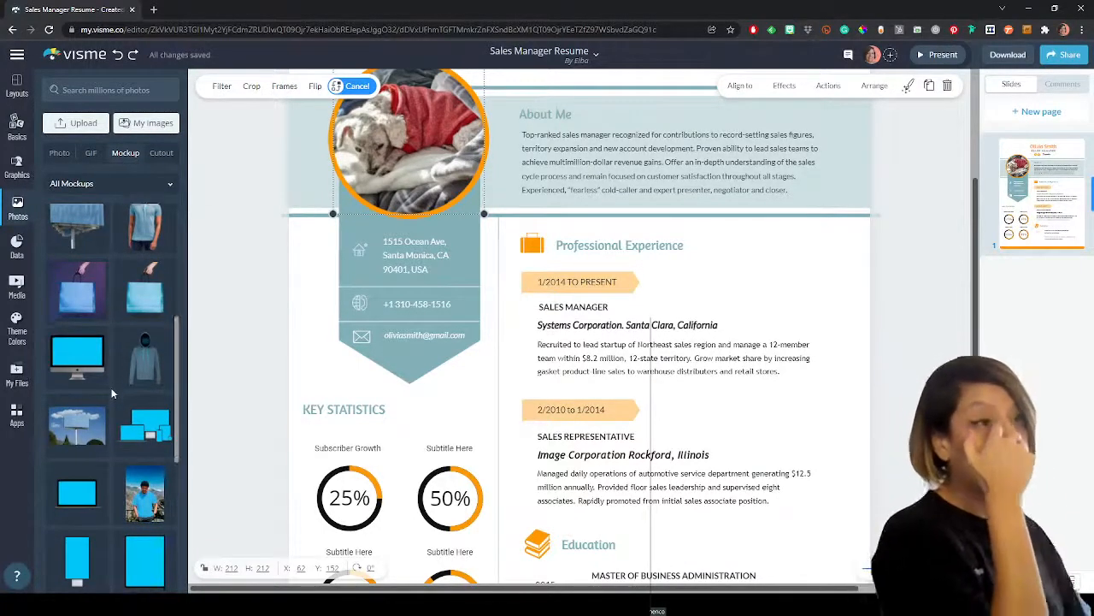
scroll(112, 392, down, 2)
mouse_move(109, 391)
scroll(109, 391, down, 3)
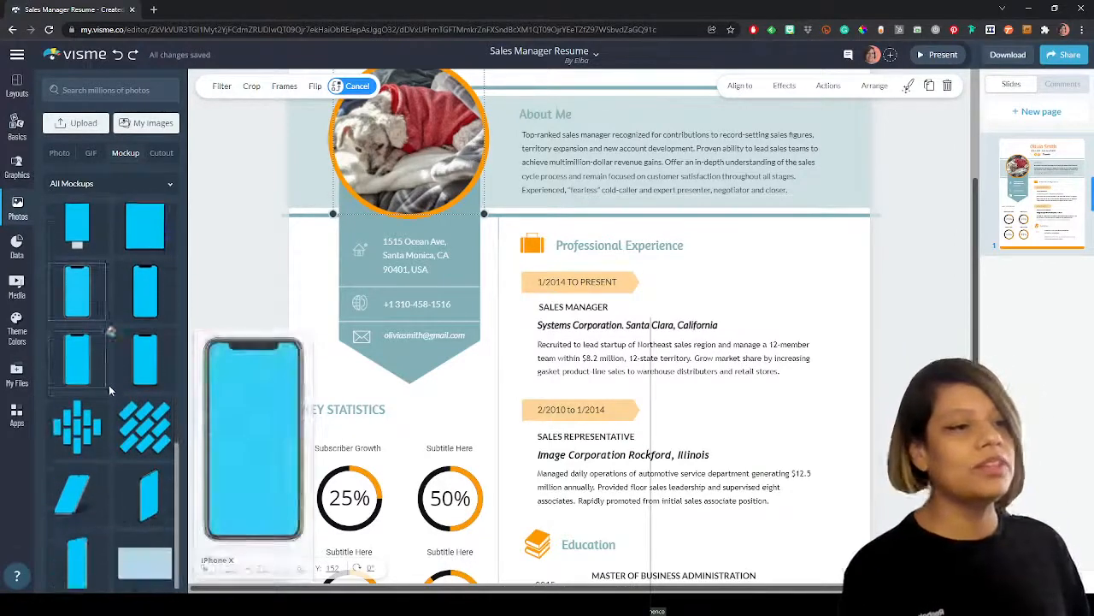
scroll(108, 391, up, 1)
scroll(110, 391, up, 3)
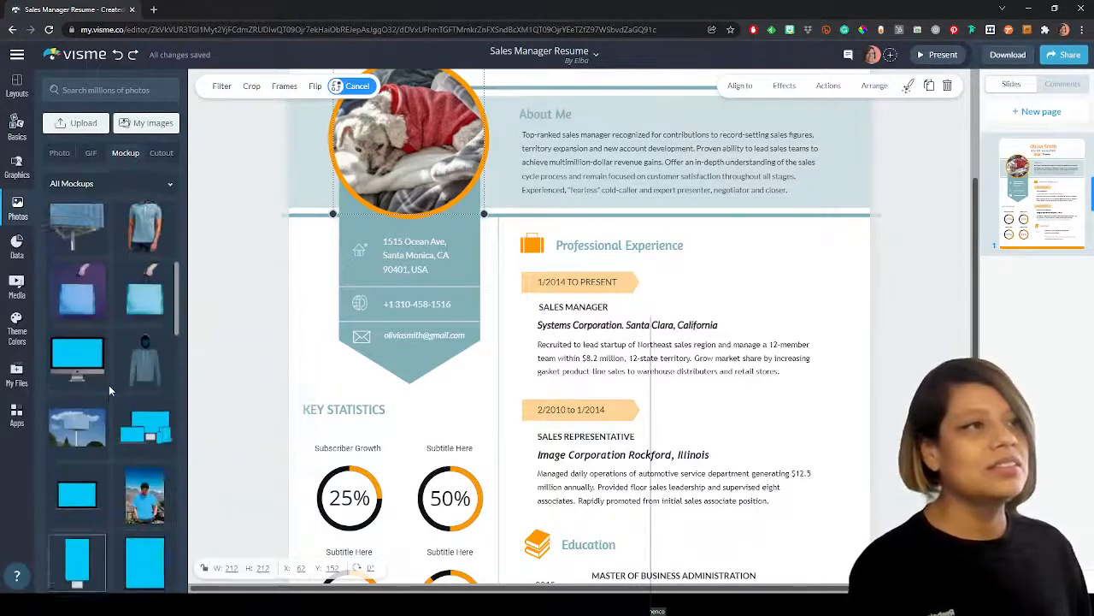
mouse_move(157, 501)
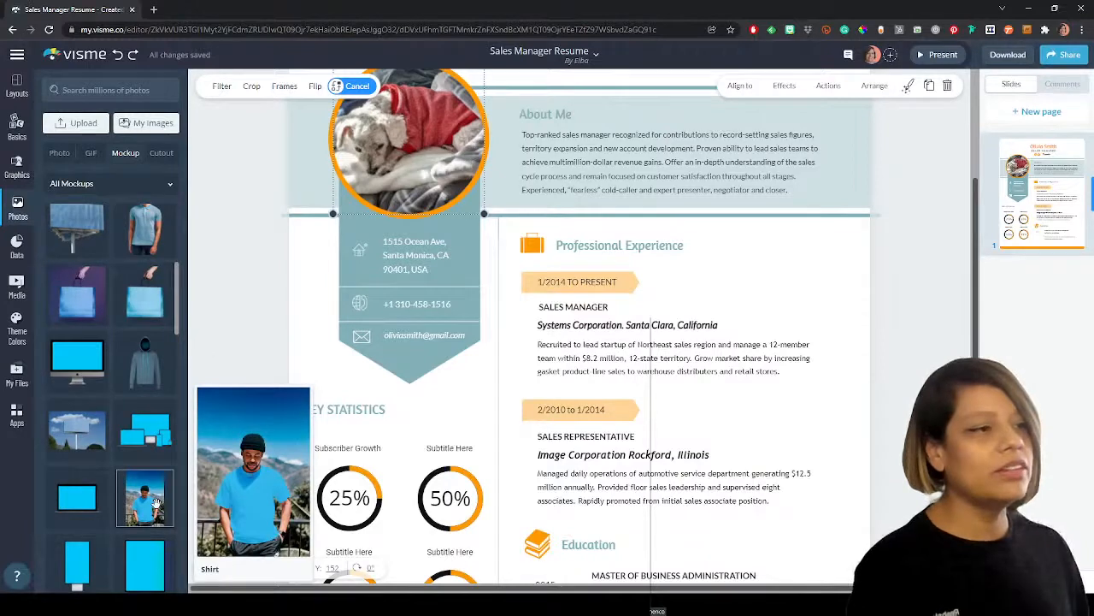
- Place the beanie-wearing man's Shirt mockup on the resume page and fill its shirt with the white desk workspace photo
drag(154, 504, 655, 295)
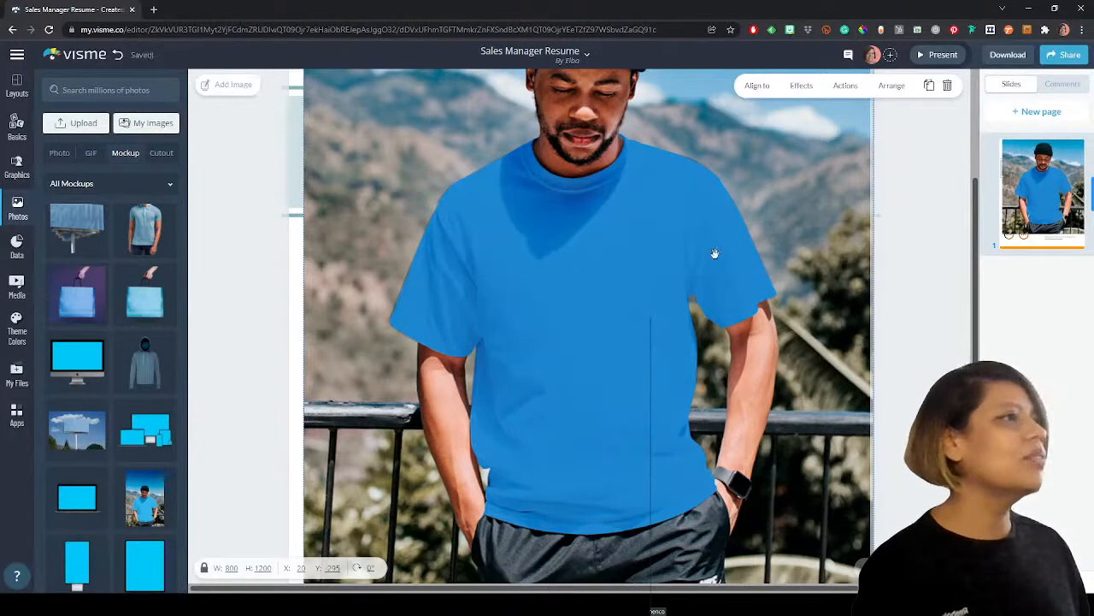
click(58, 152)
drag(73, 238, 623, 264)
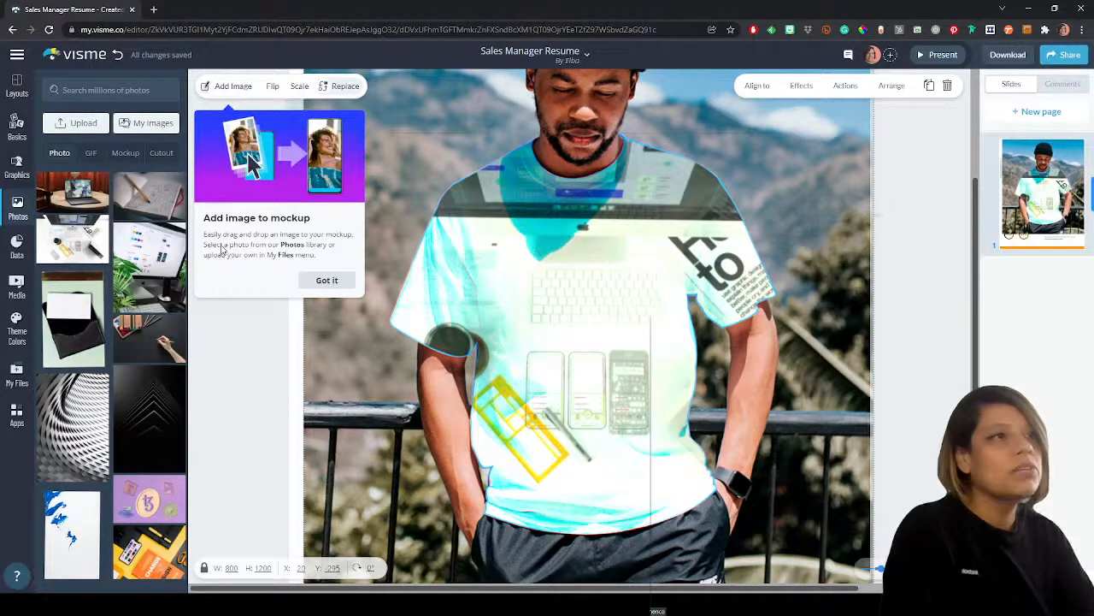
click(327, 282)
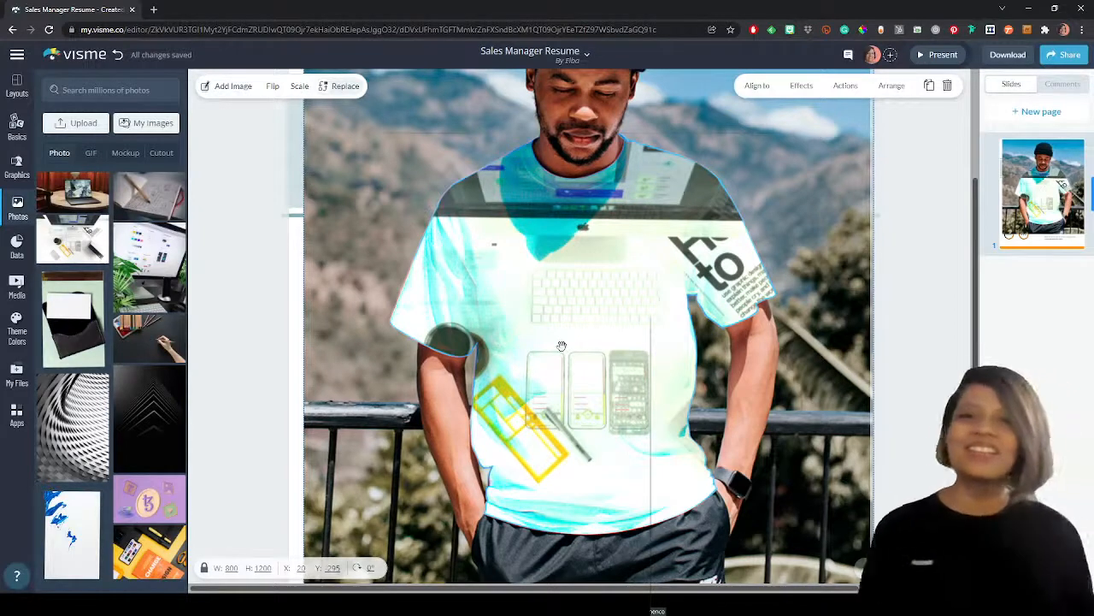
scroll(641, 350, up, 3)
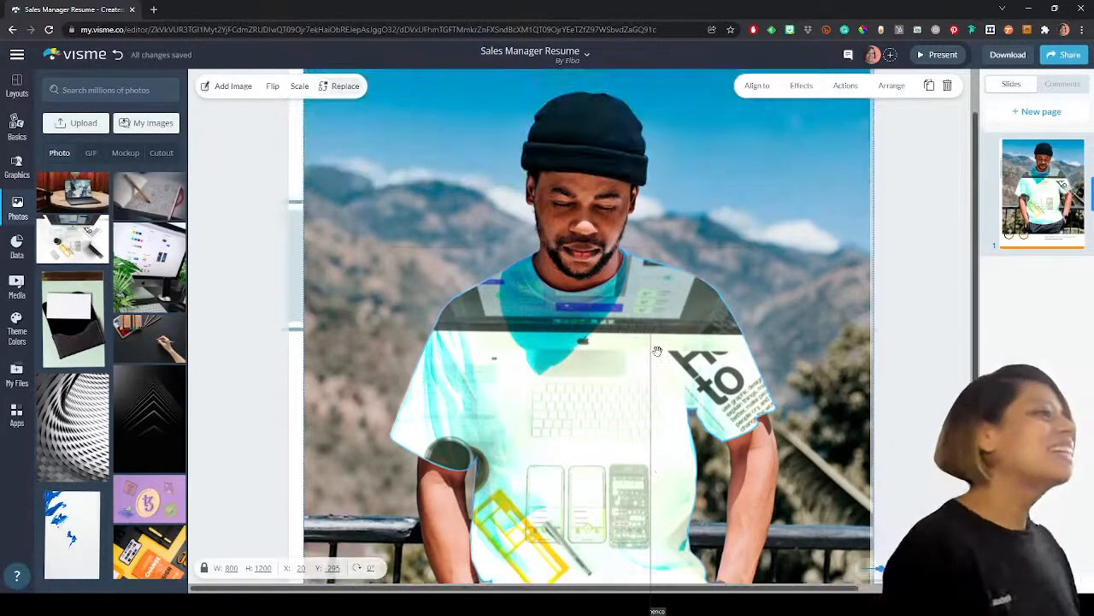
scroll(657, 351, up, 2)
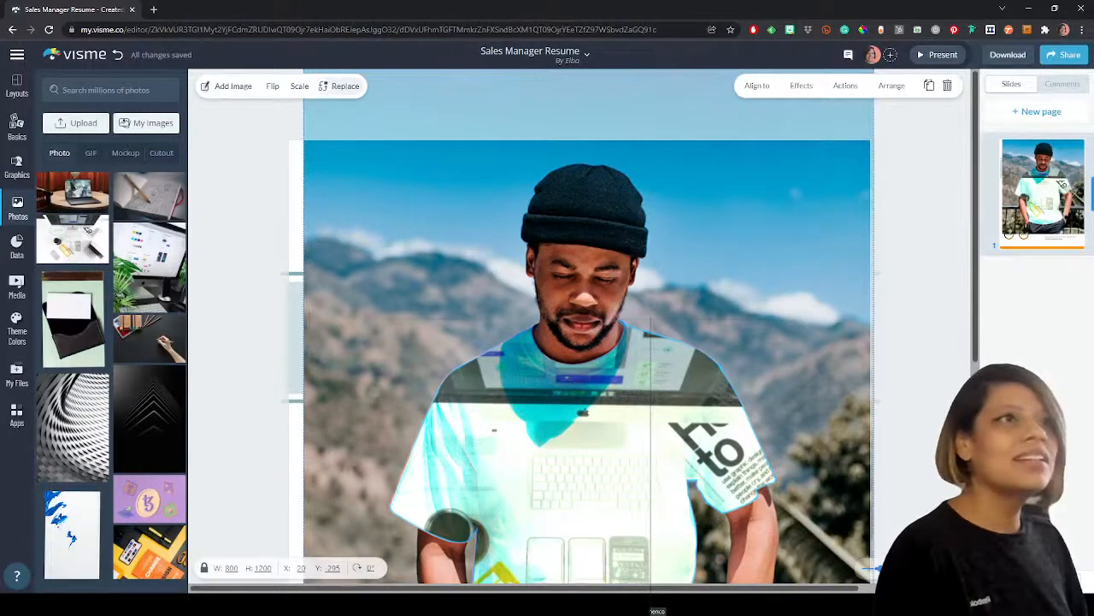
- Examine the range of available mockups, including clothing, bags, billboards, phones, tablets, watches and computer screens
click(126, 153)
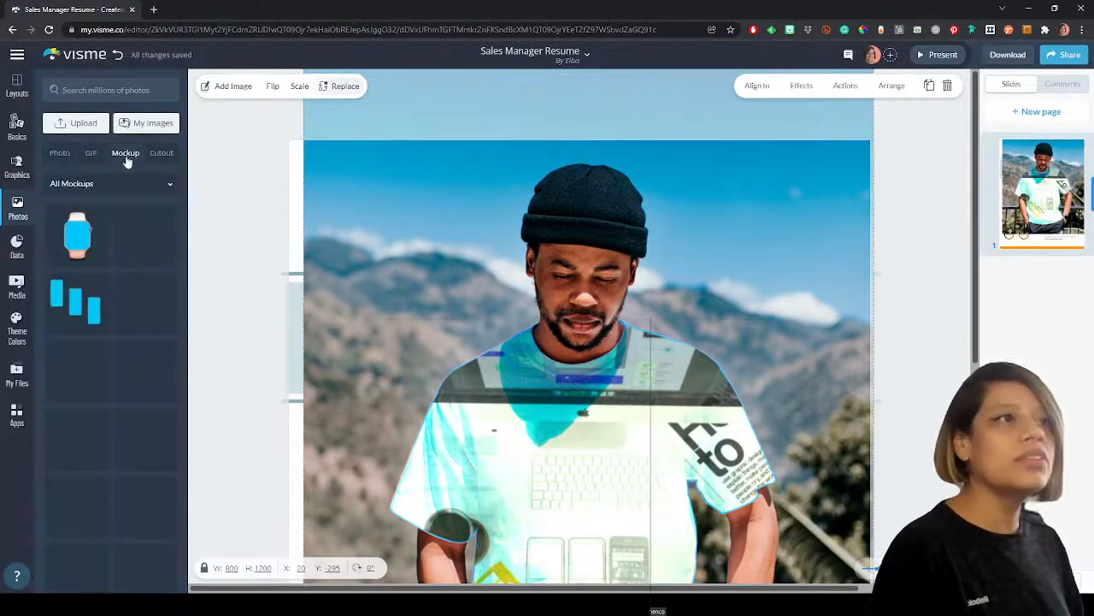
mouse_move(162, 285)
scroll(162, 284, down, 3)
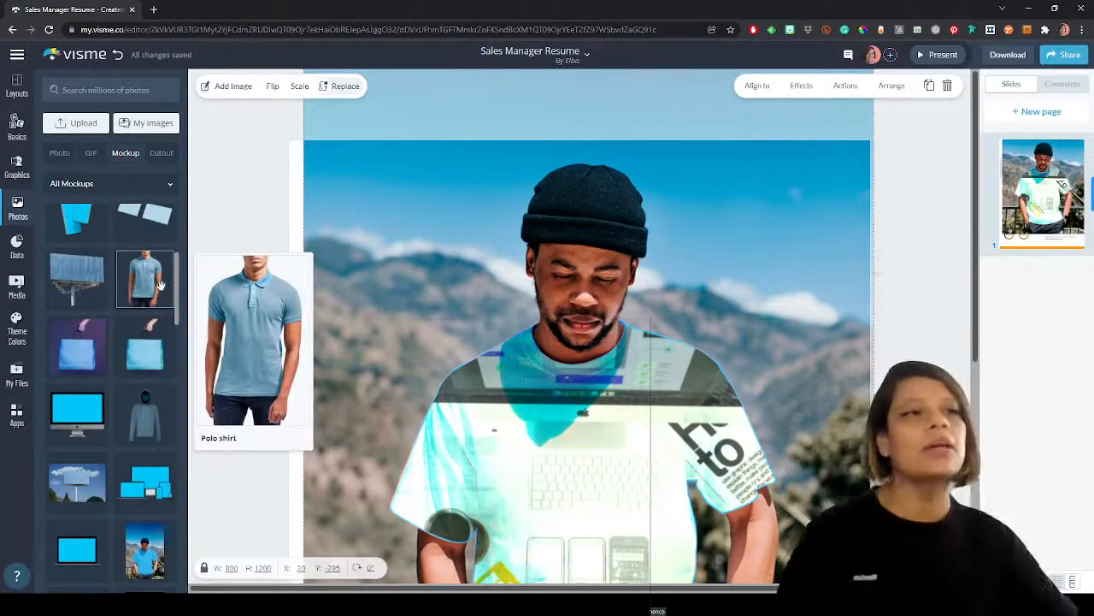
scroll(128, 308, down, 3)
scroll(126, 313, down, 8)
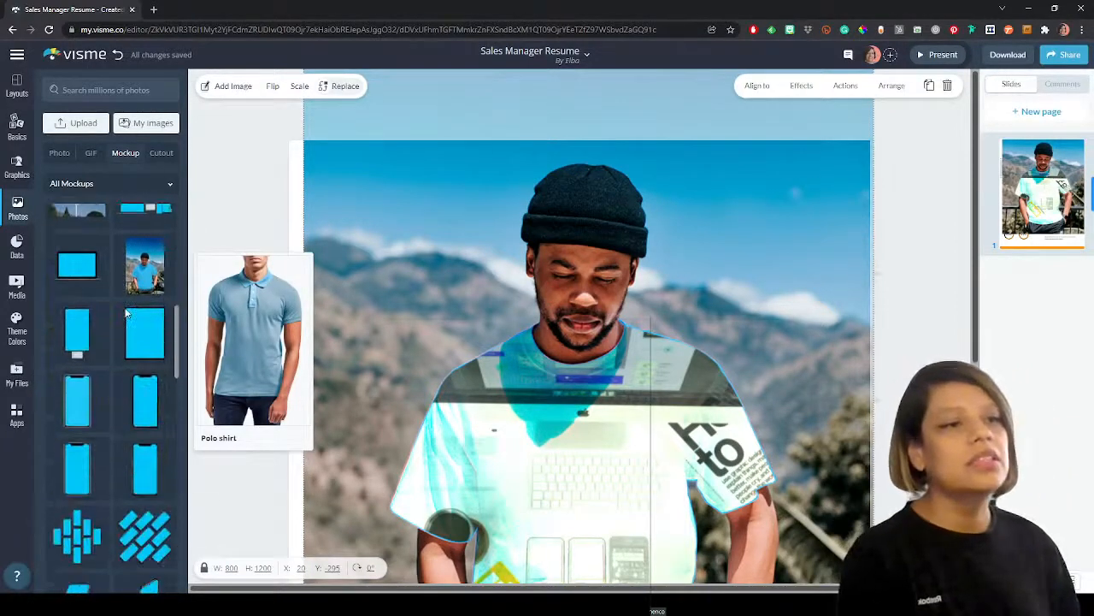
scroll(124, 308, down, 10)
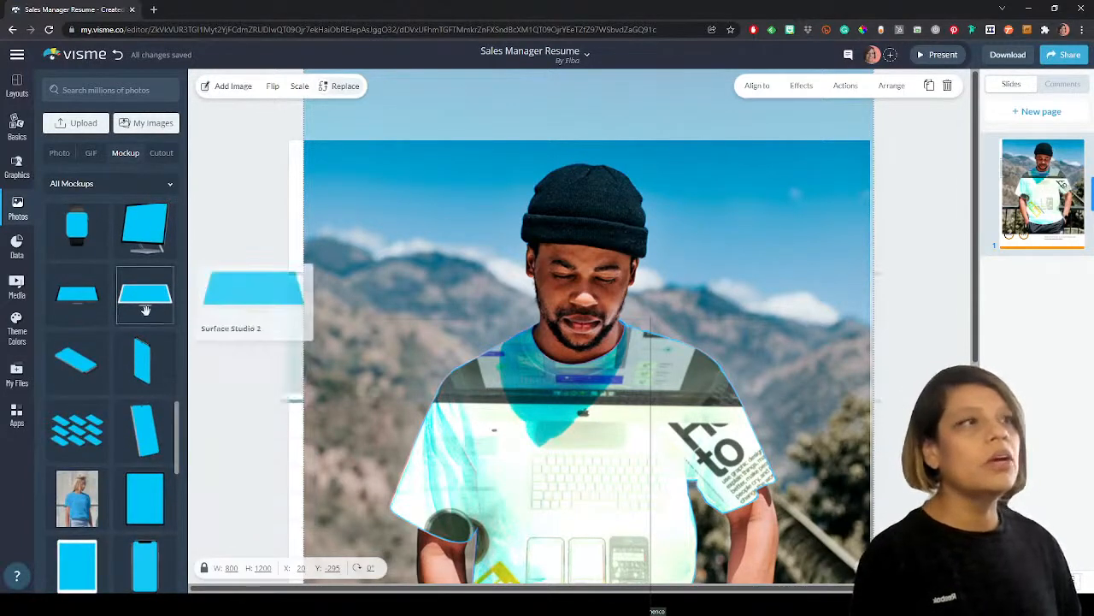
scroll(109, 439, down, 2)
scroll(110, 439, down, 5)
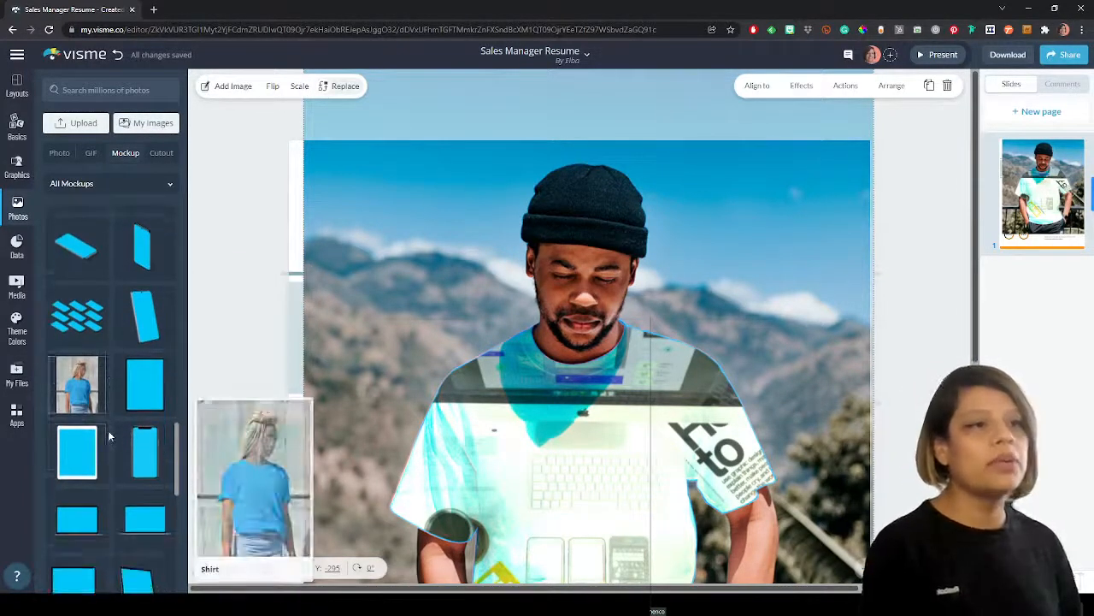
scroll(109, 436, down, 4)
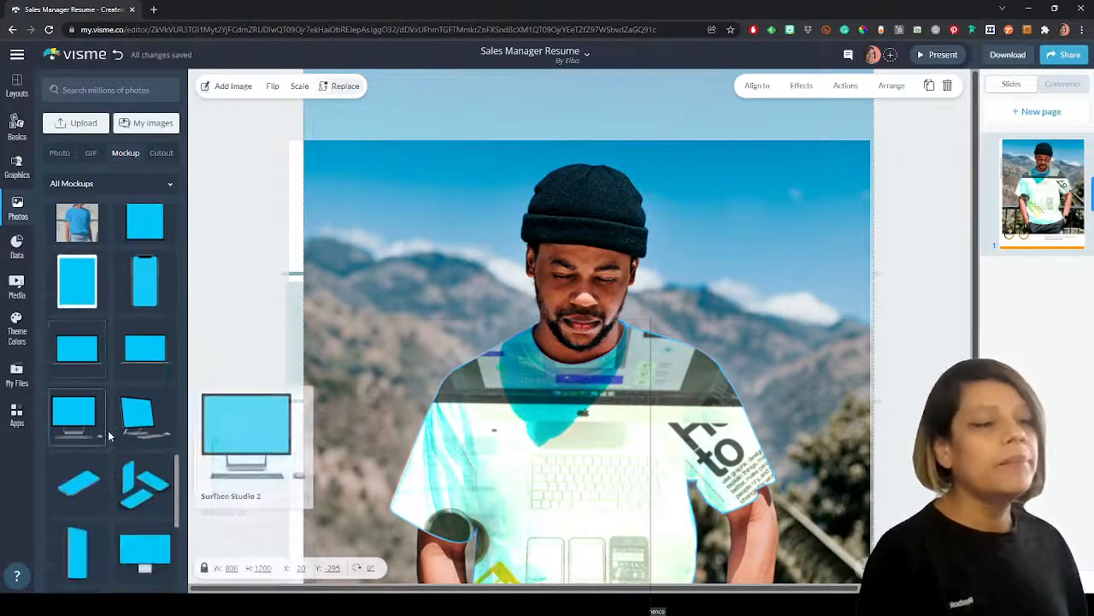
scroll(109, 436, down, 4)
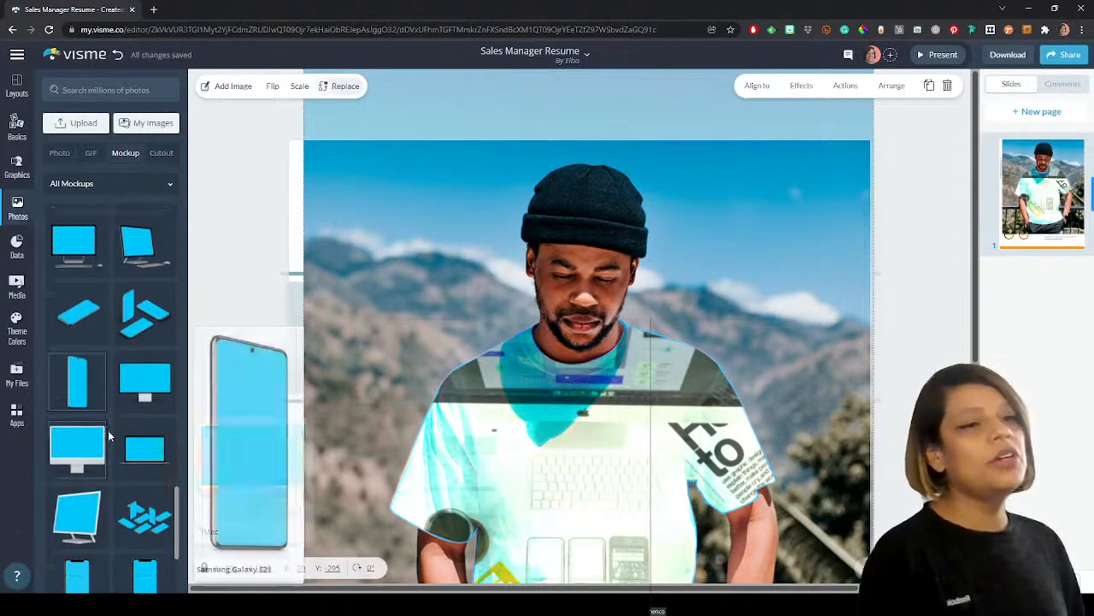
scroll(109, 437, down, 1)
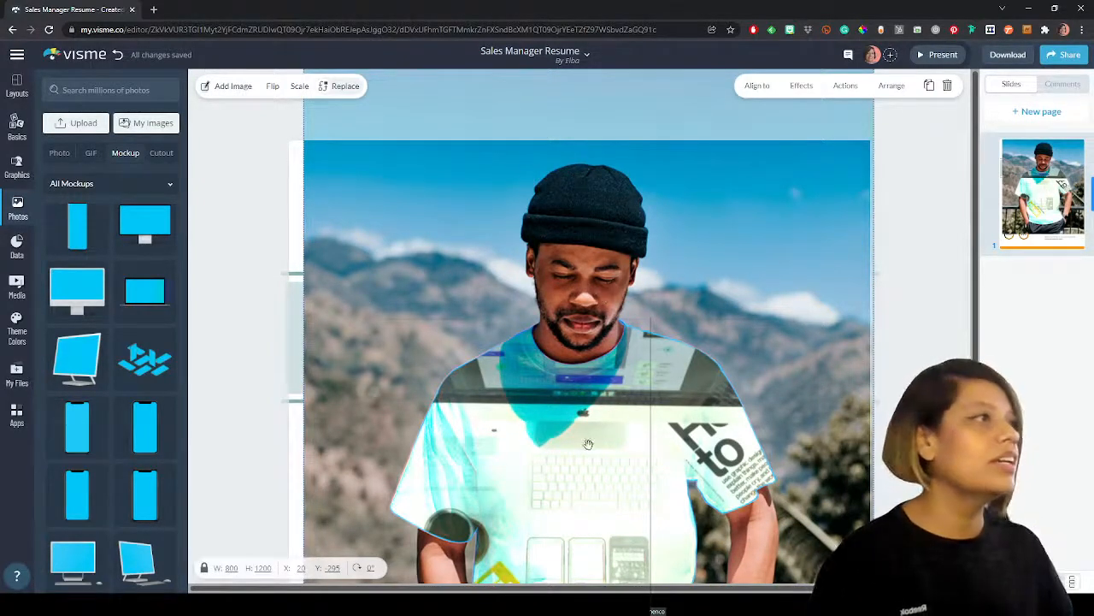
- Return to the projects dashboard and start a new project with a customized size
click(18, 57)
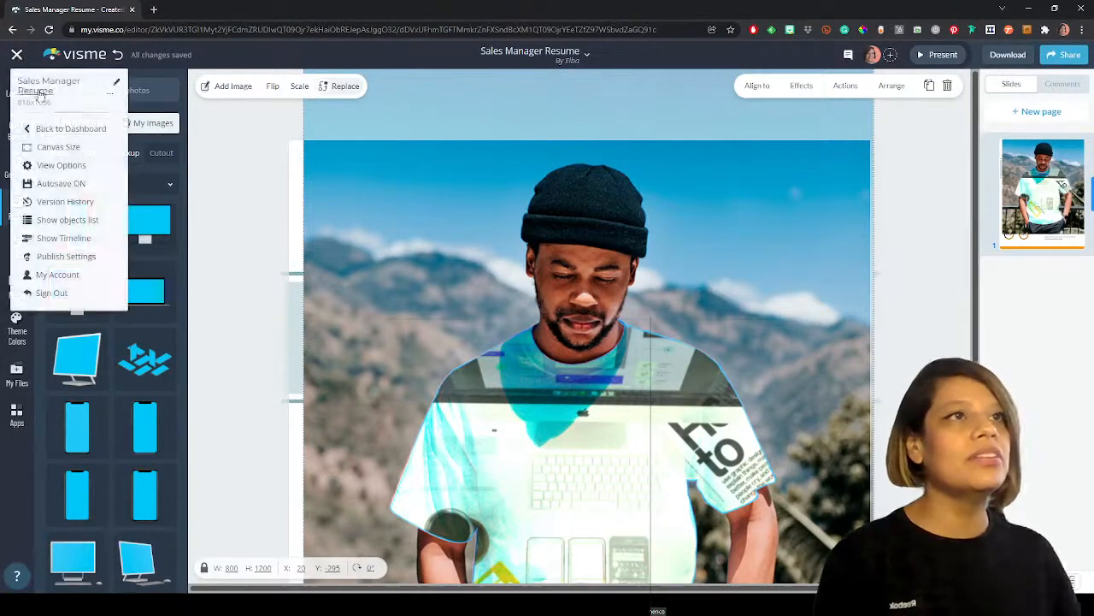
click(70, 129)
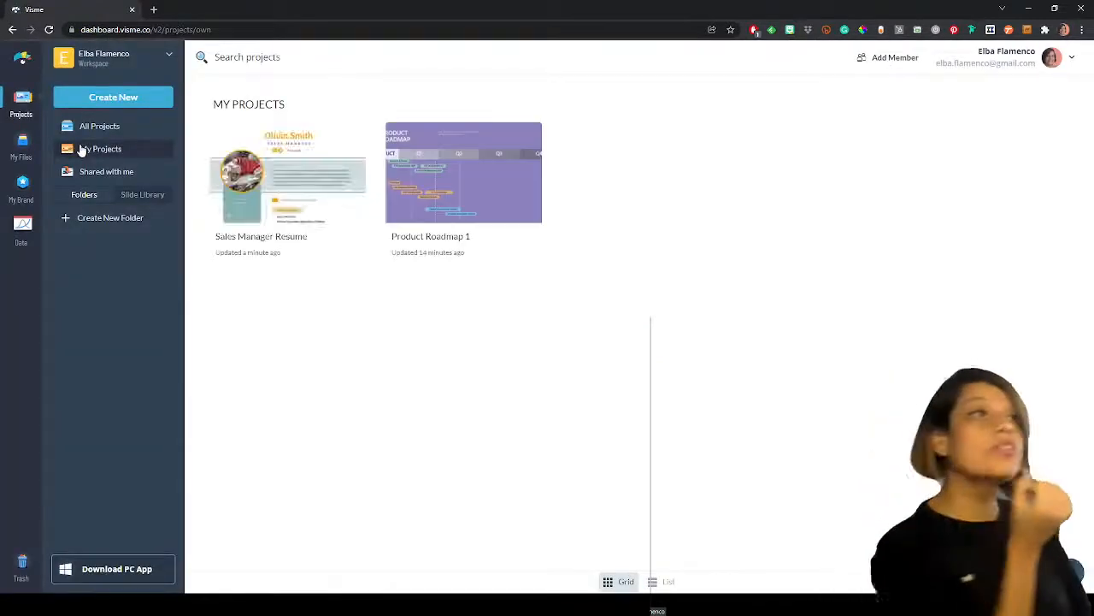
click(150, 102)
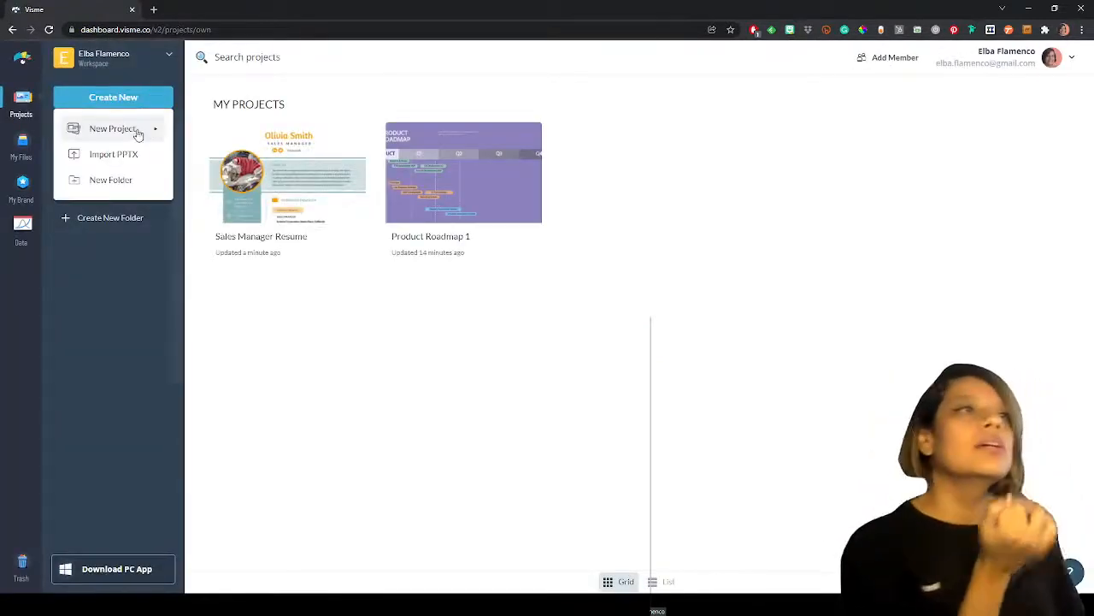
mouse_move(137, 133)
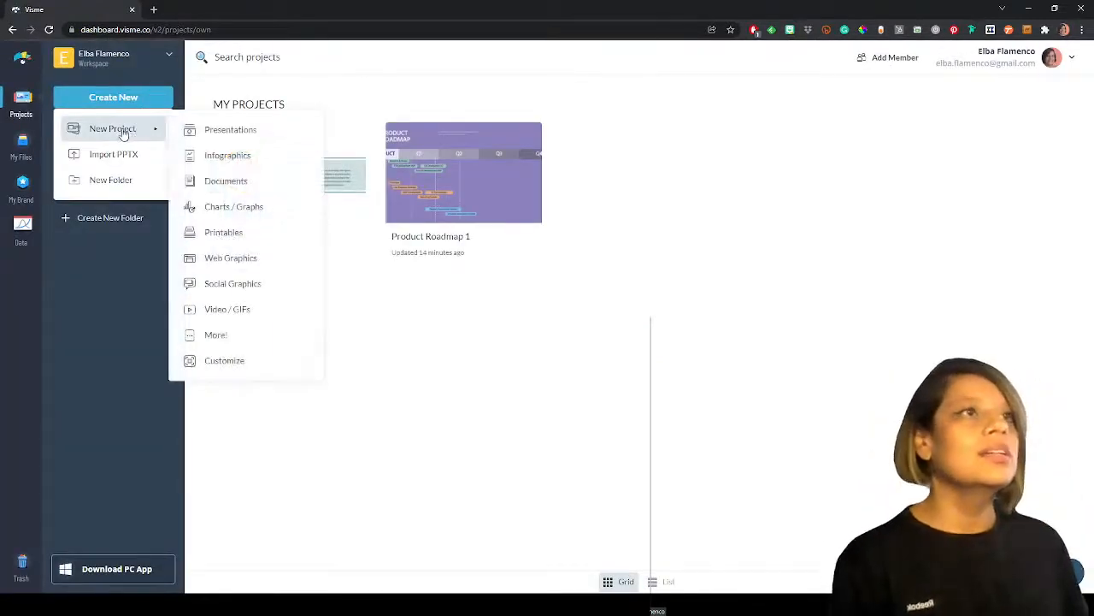
click(218, 369)
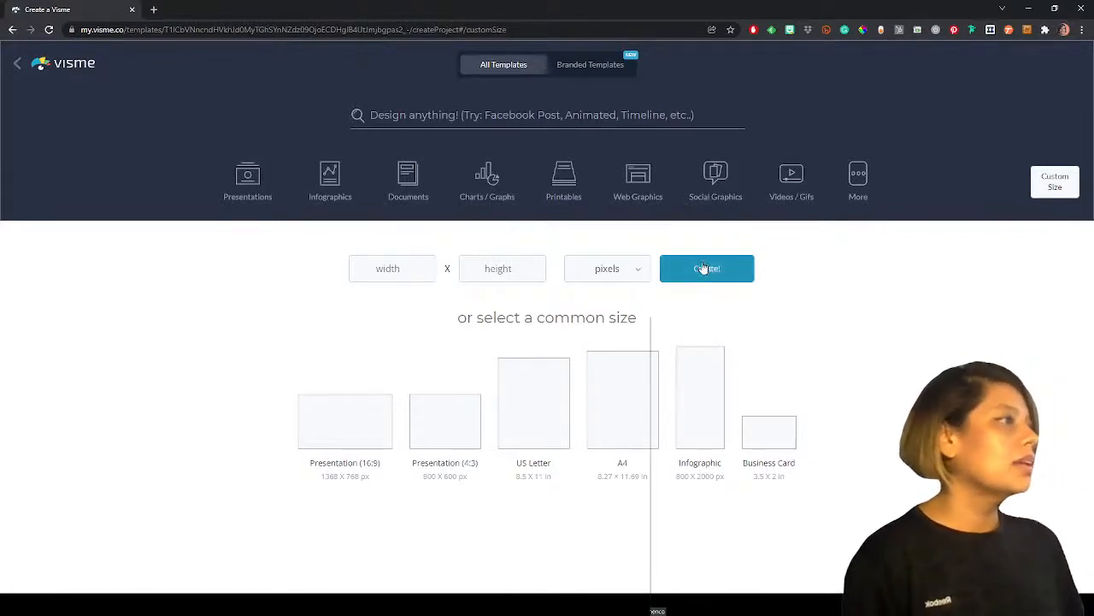
- Create a blank 1280 x 720 pixel project and dismiss the Add Slides tip
click(418, 267)
text(12)
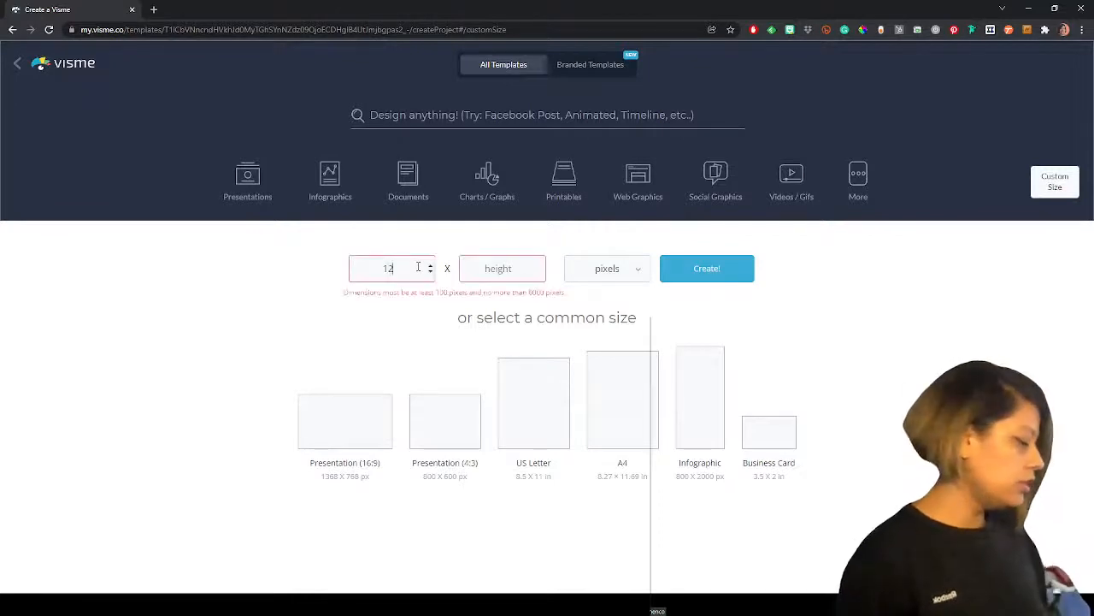
text(720)
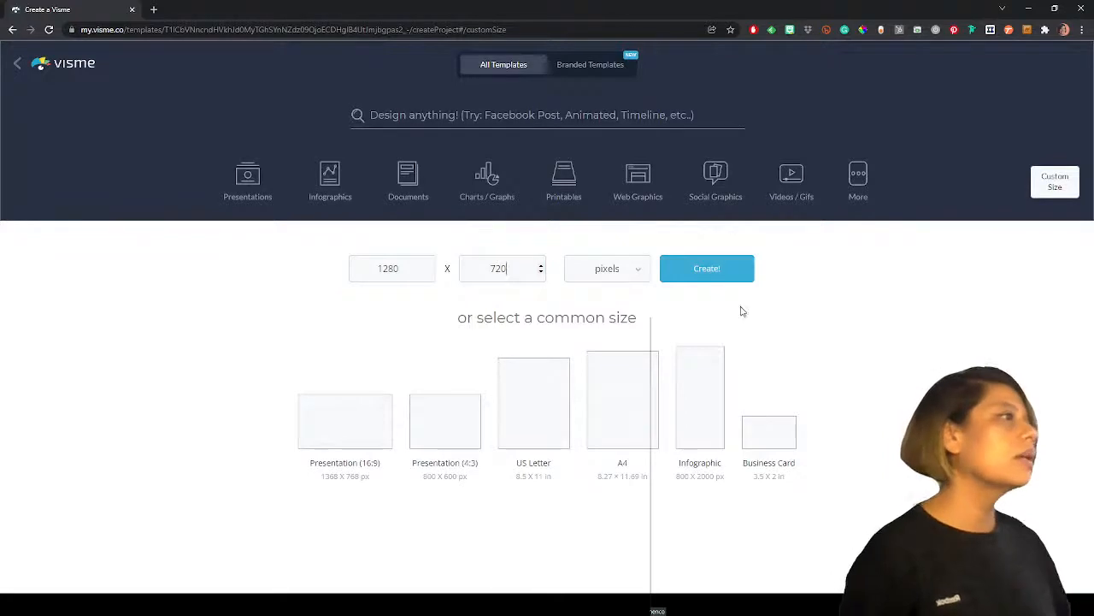
click(731, 277)
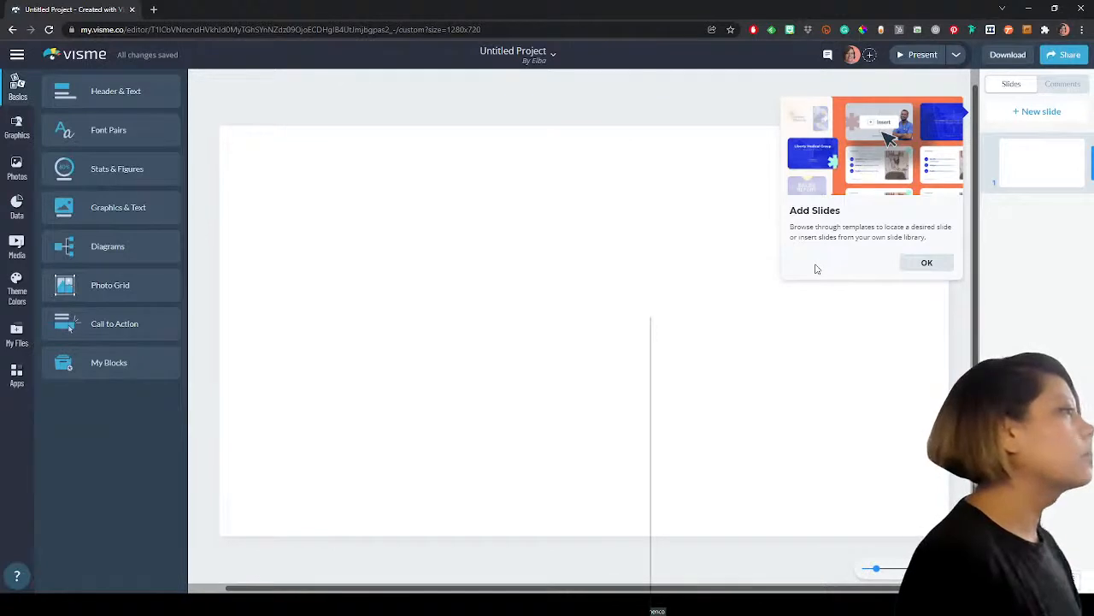
click(927, 264)
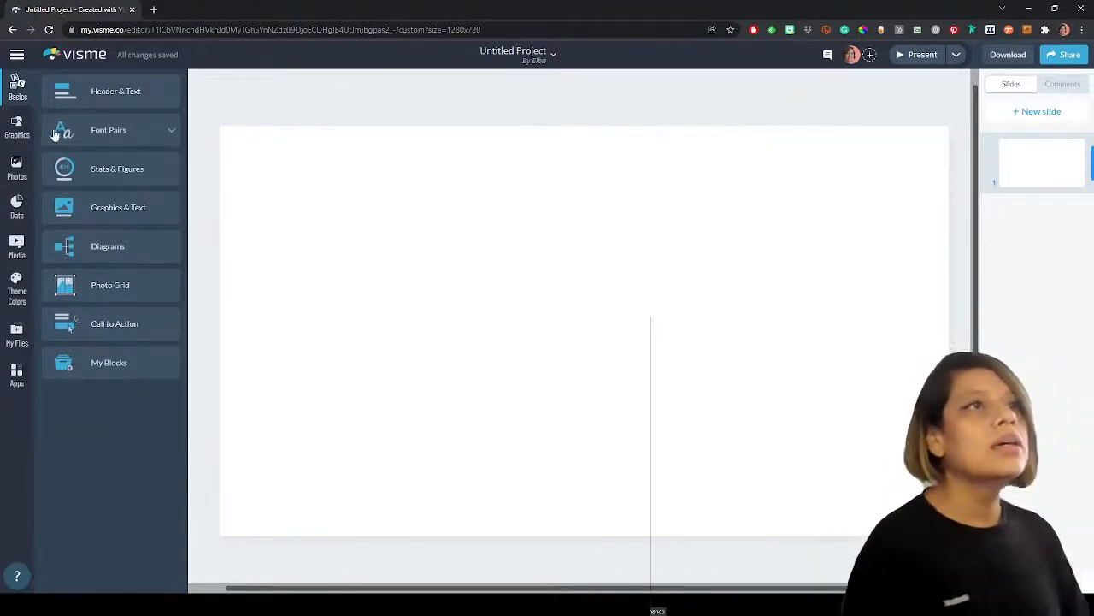
- Add the multi-device mockup with monitor, laptop, tablet, phone and watch to the middle of the blank slide
click(17, 169)
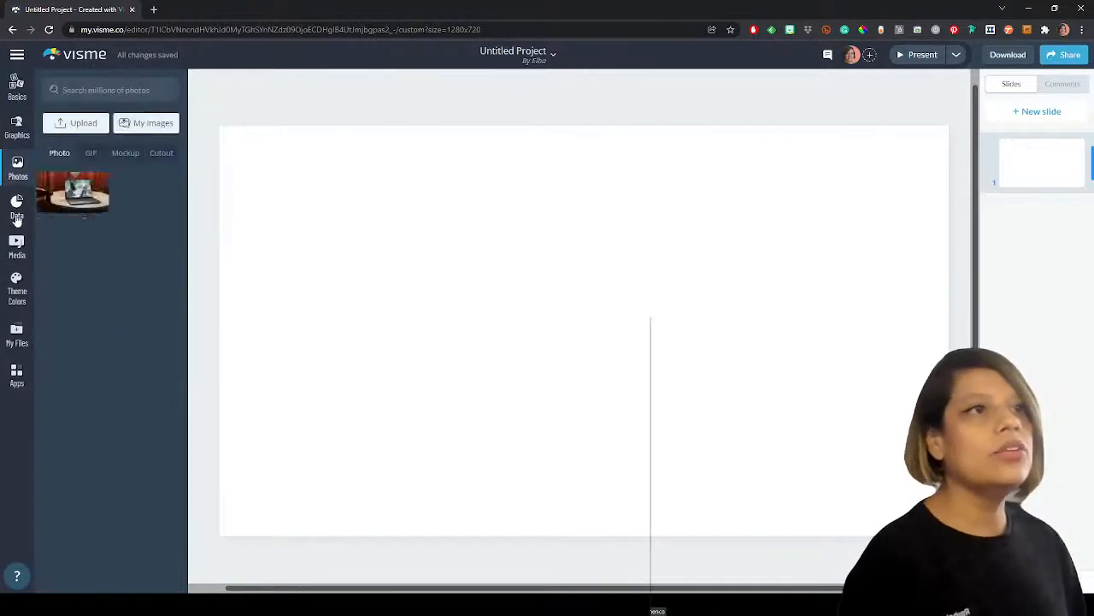
click(121, 154)
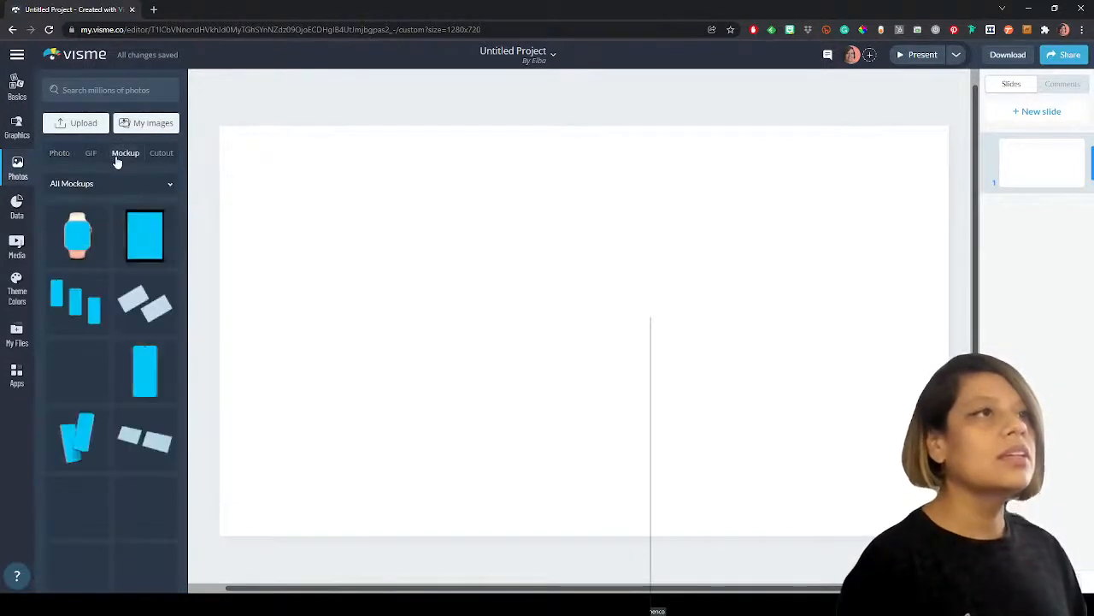
scroll(94, 328, down, 5)
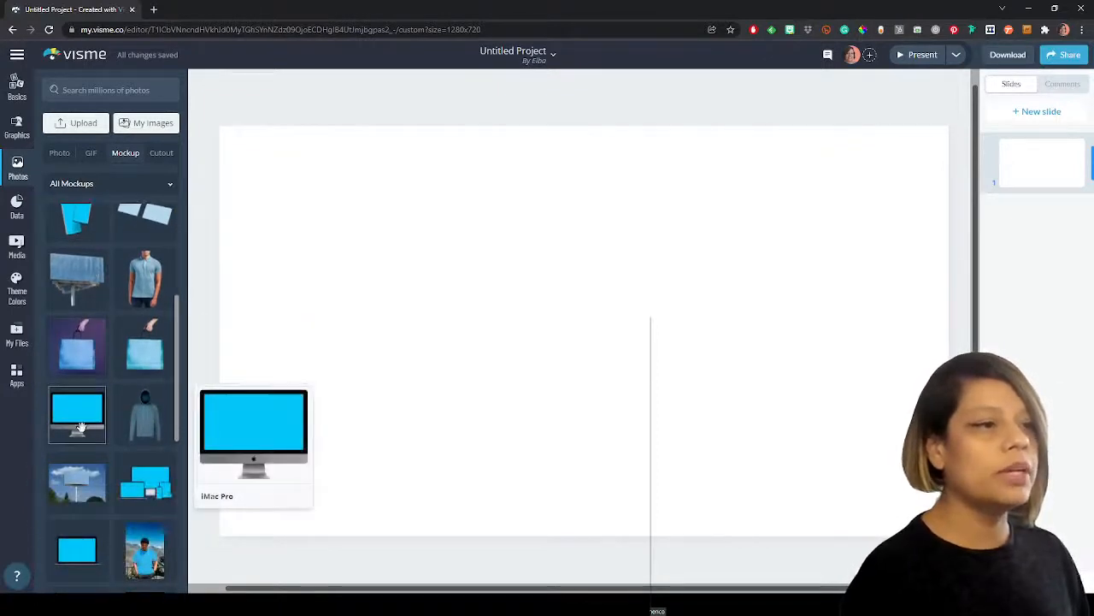
scroll(151, 501, down, 1)
drag(146, 425, 574, 306)
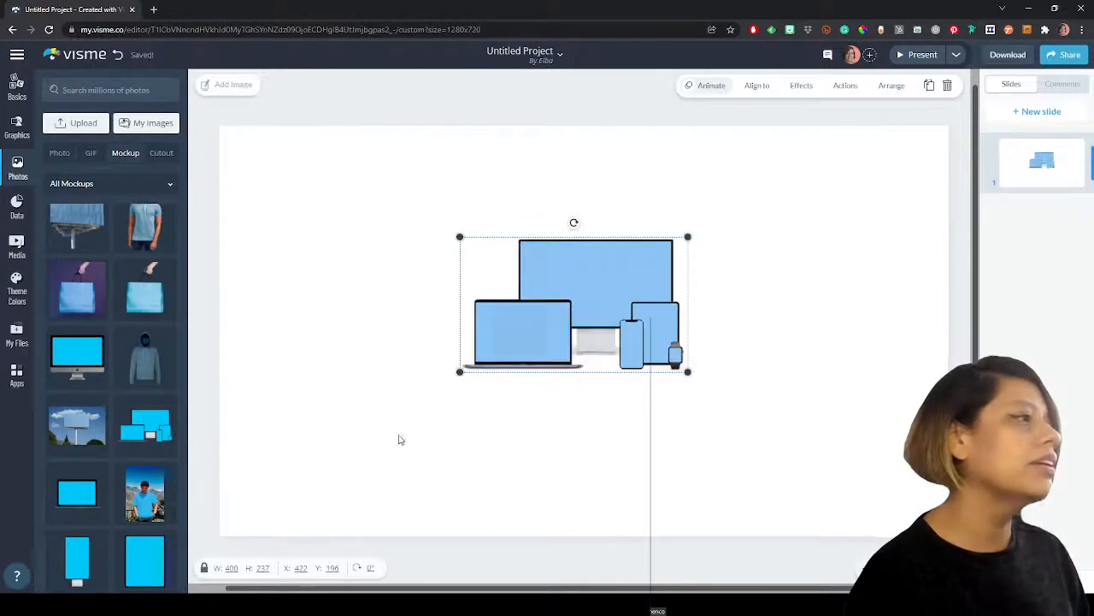
- Enlarge the multi-device mockup to span more than half the slide's width and position it in the slide's lower-left area
drag(460, 372, 350, 437)
drag(550, 324, 480, 253)
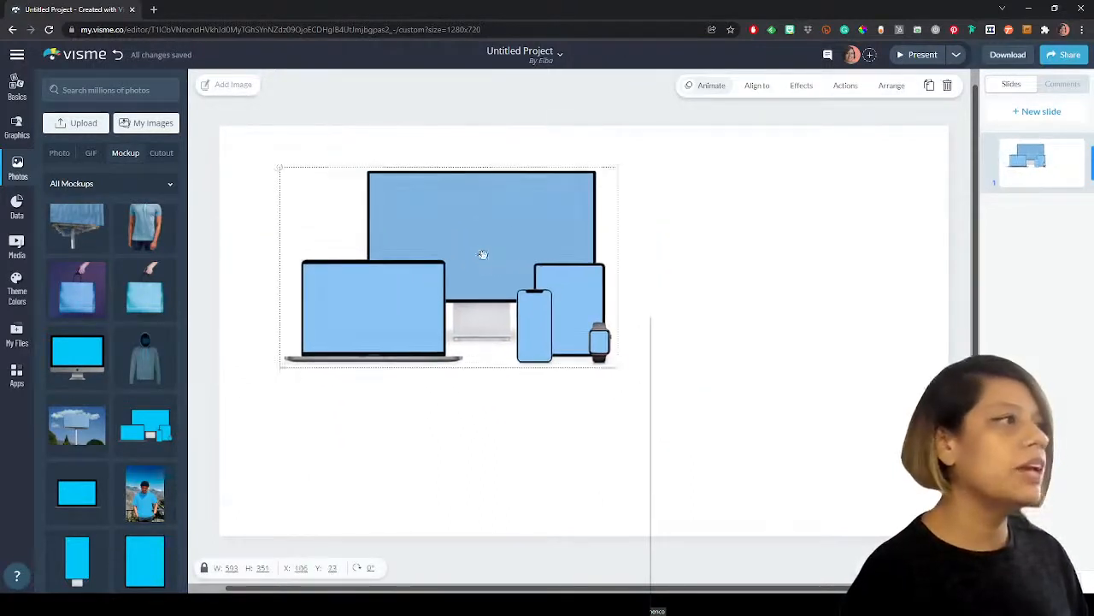
drag(617, 366, 770, 453)
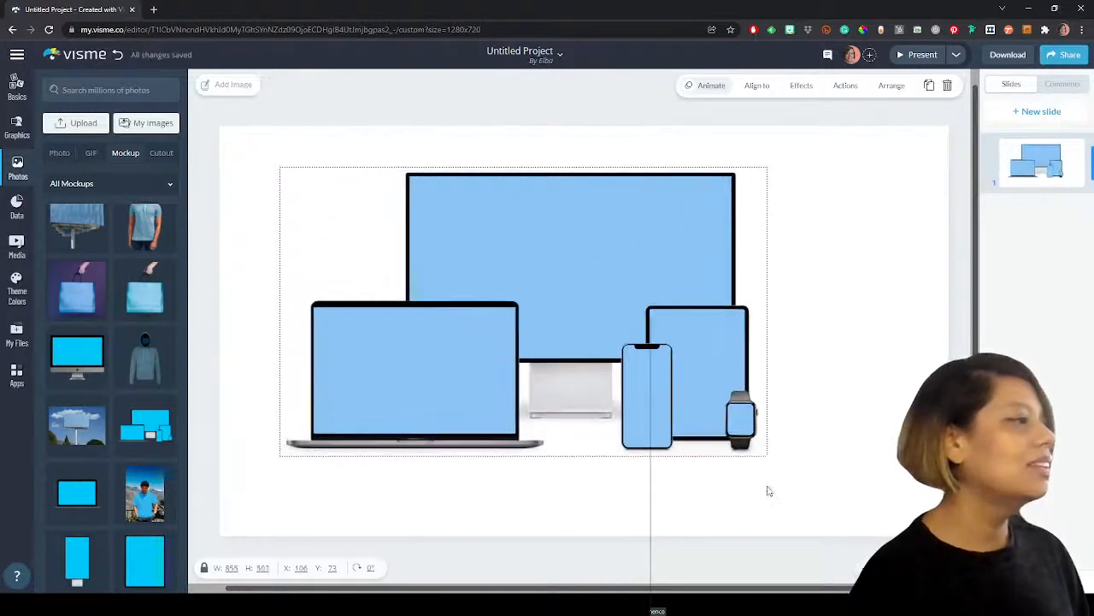
drag(715, 384, 663, 421)
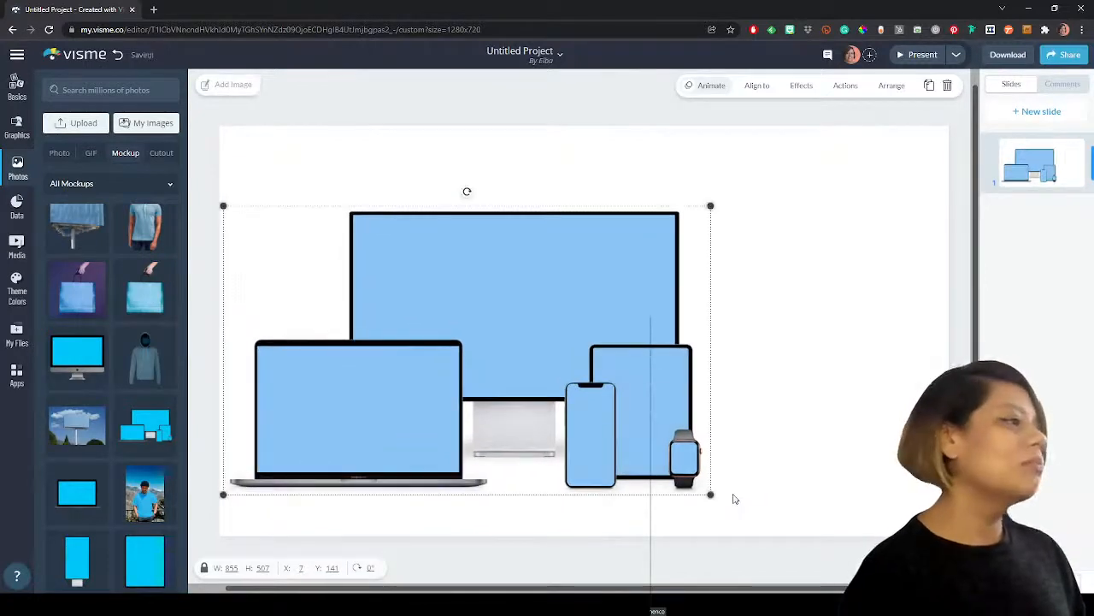
drag(711, 495, 659, 471)
mouse_move(594, 402)
mouse_down()
mouse_move(608, 337)
mouse_move(589, 371)
mouse_move(590, 357)
mouse_move(595, 413)
mouse_up()
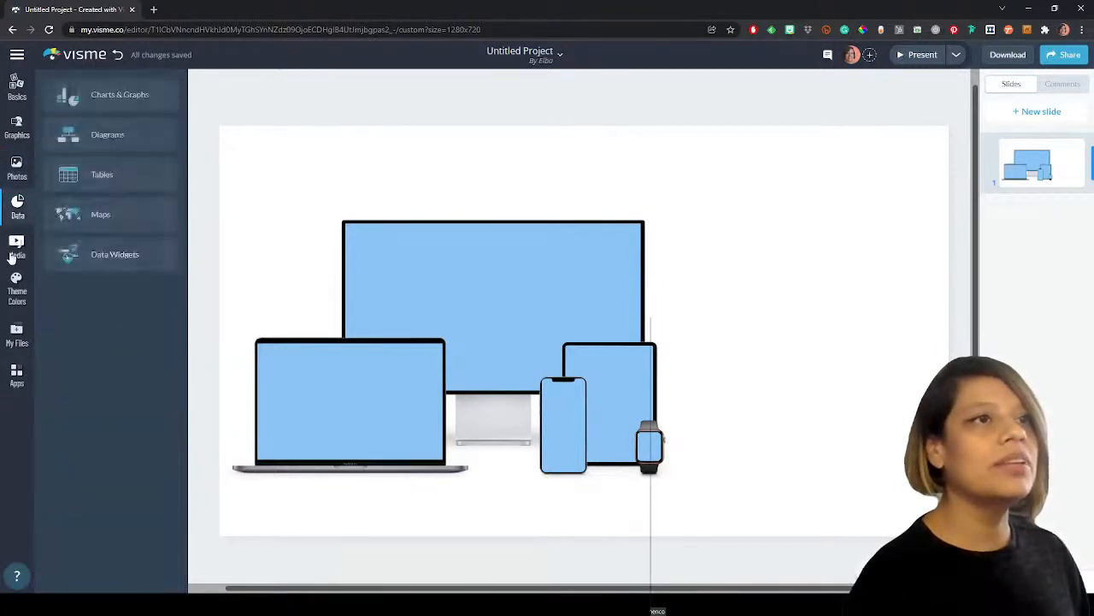
- Browse the full collection of data widgets, including gauges, thermometers, progress bars, batteries and hourglasses
mouse_move(14, 227)
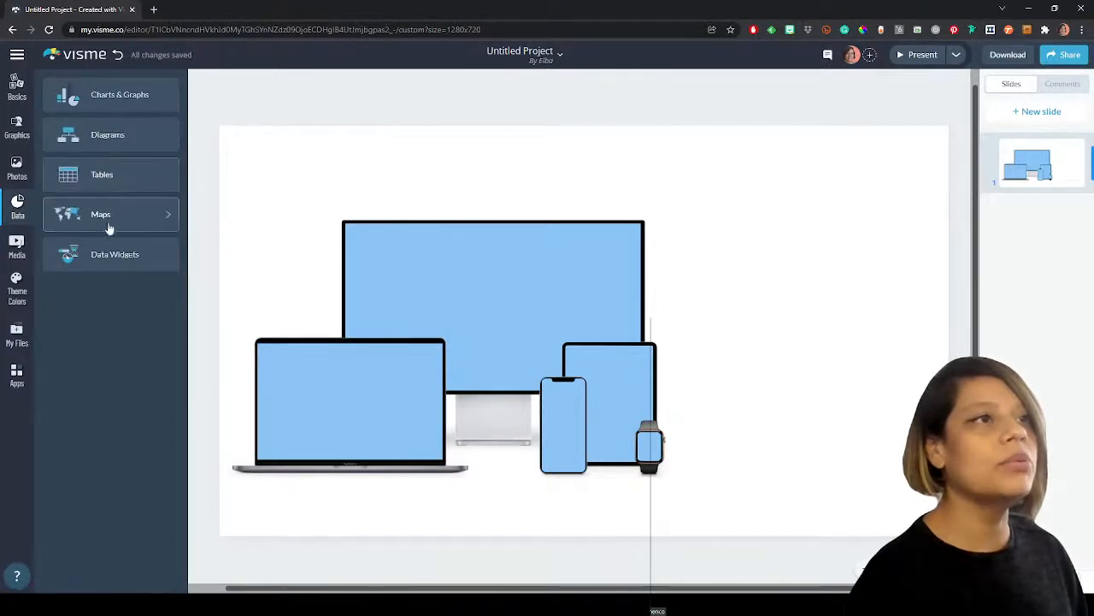
click(111, 267)
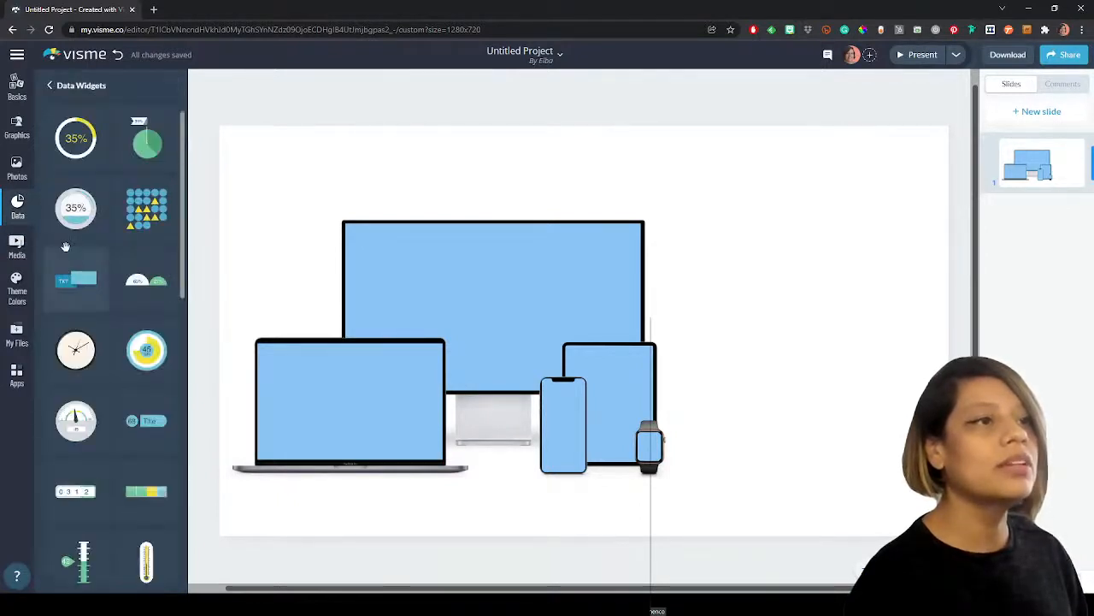
scroll(75, 245, down, 5)
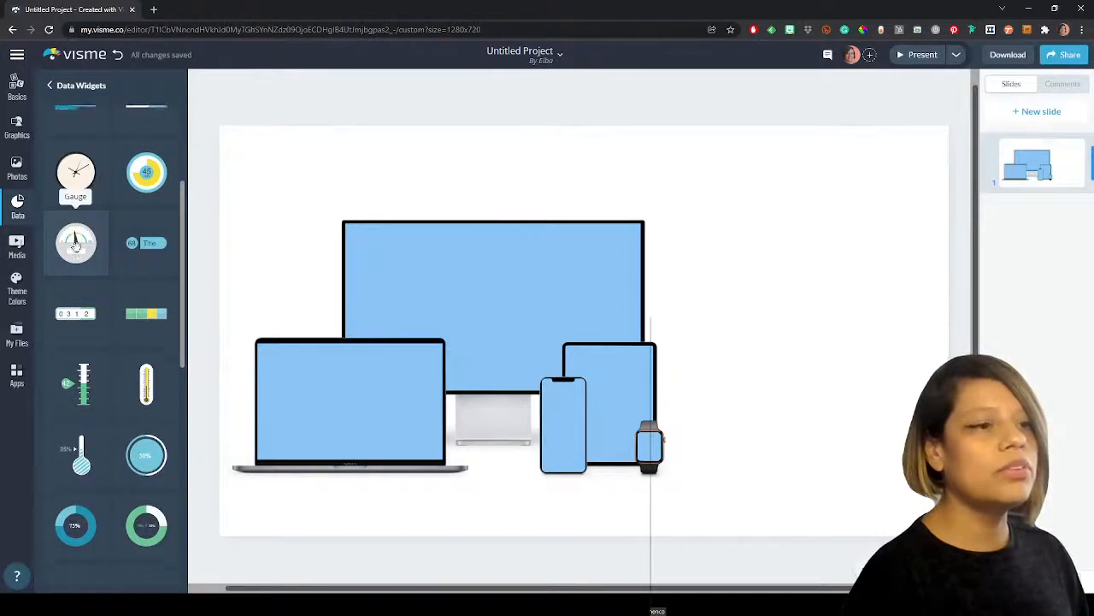
scroll(76, 247, down, 4)
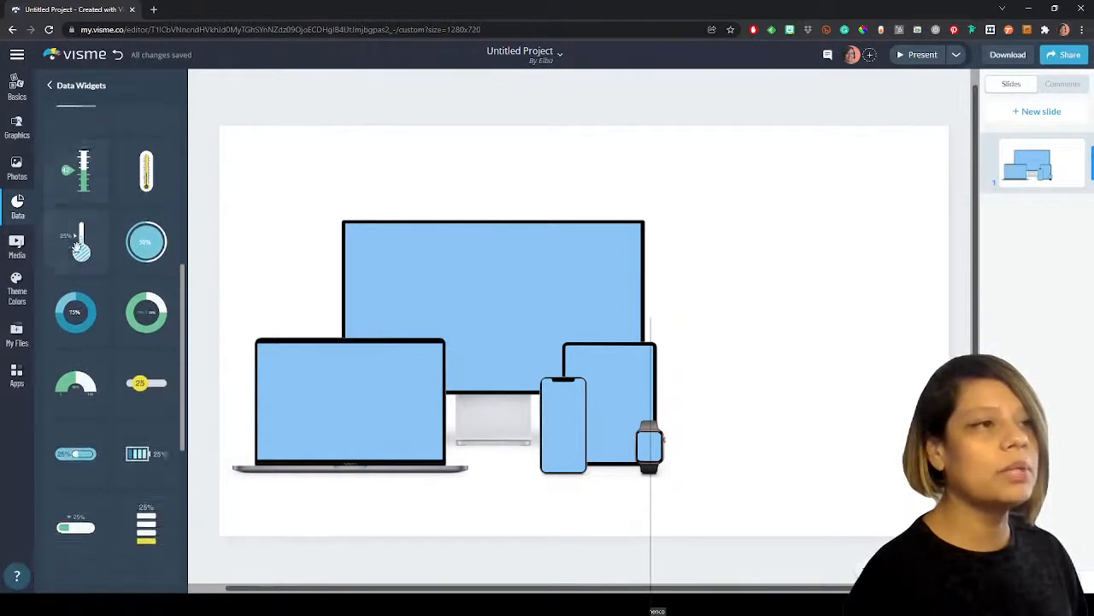
scroll(78, 245, down, 5)
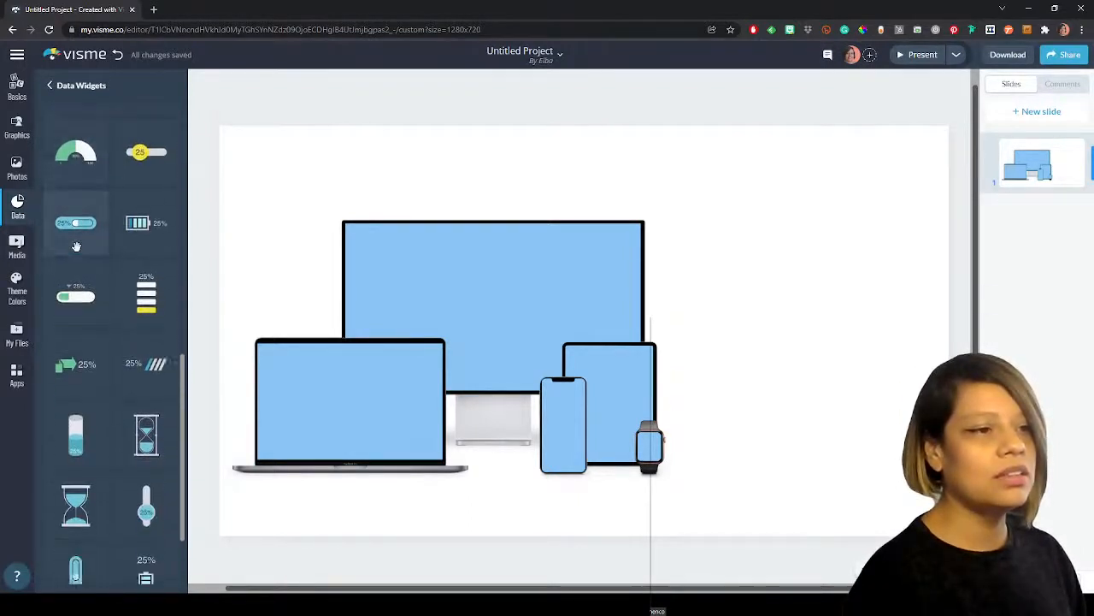
scroll(76, 246, down, 2)
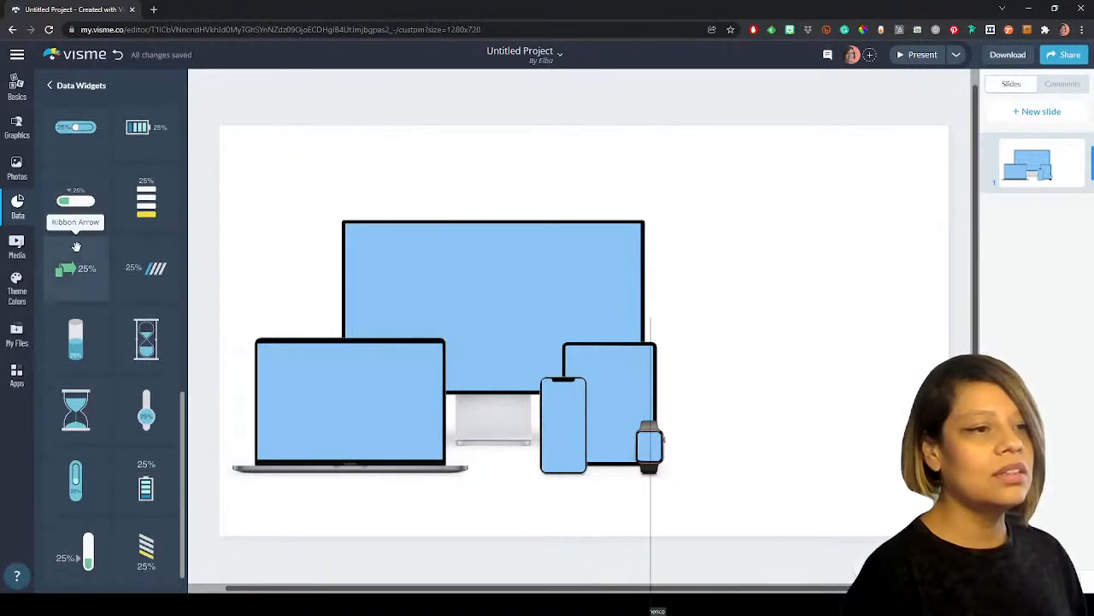
scroll(145, 365, down, 2)
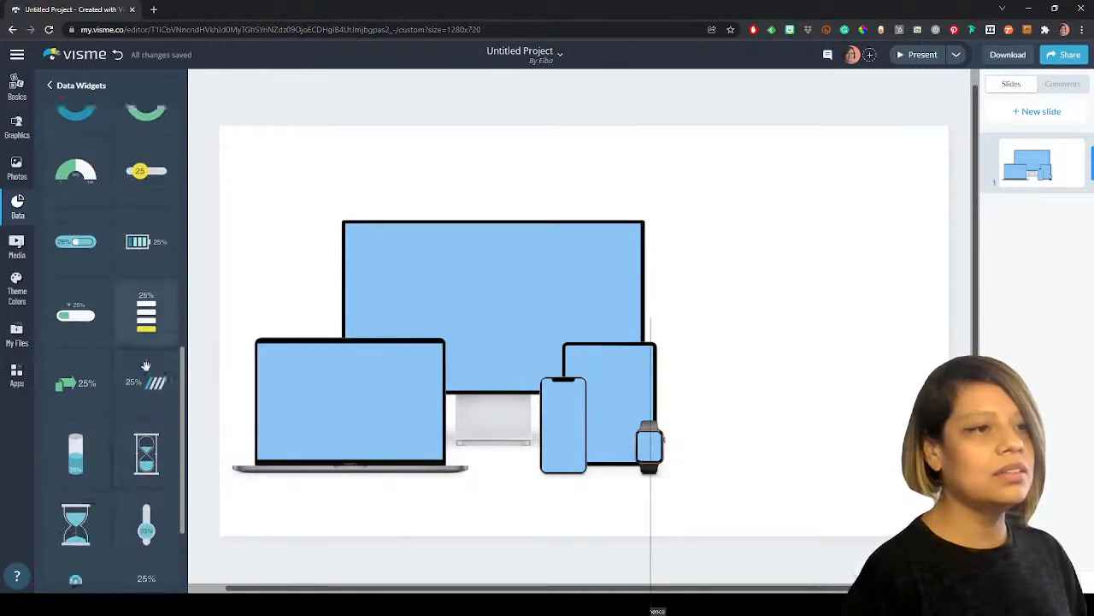
scroll(77, 357, up, 10)
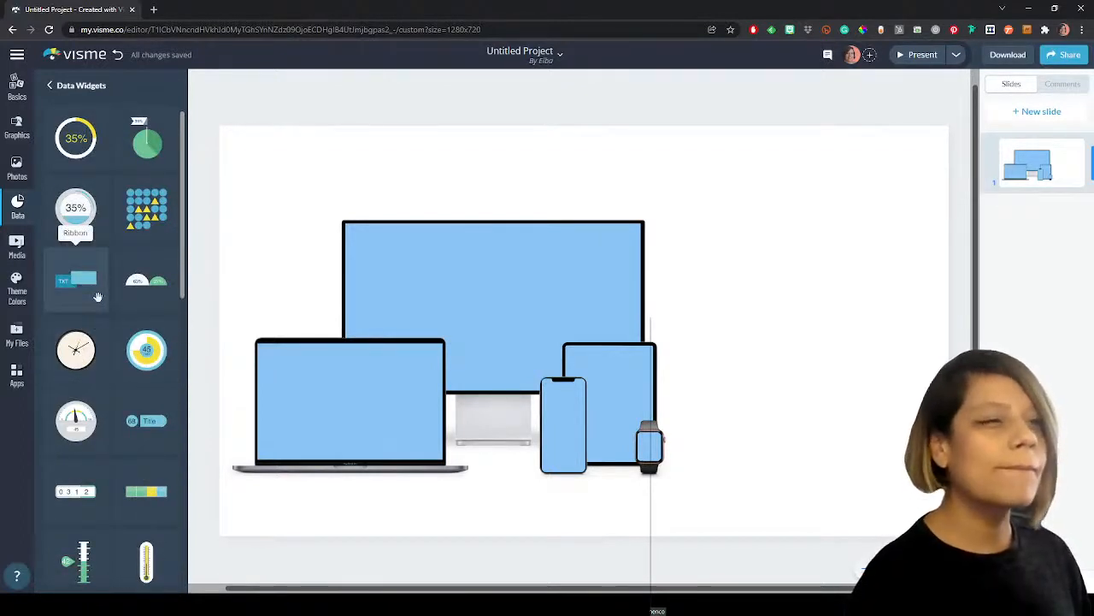
- Add the yellow progress bar widget with a circular marker to the blank area right of the monitor mockup
scroll(97, 297, down, 1)
scroll(98, 297, down, 2)
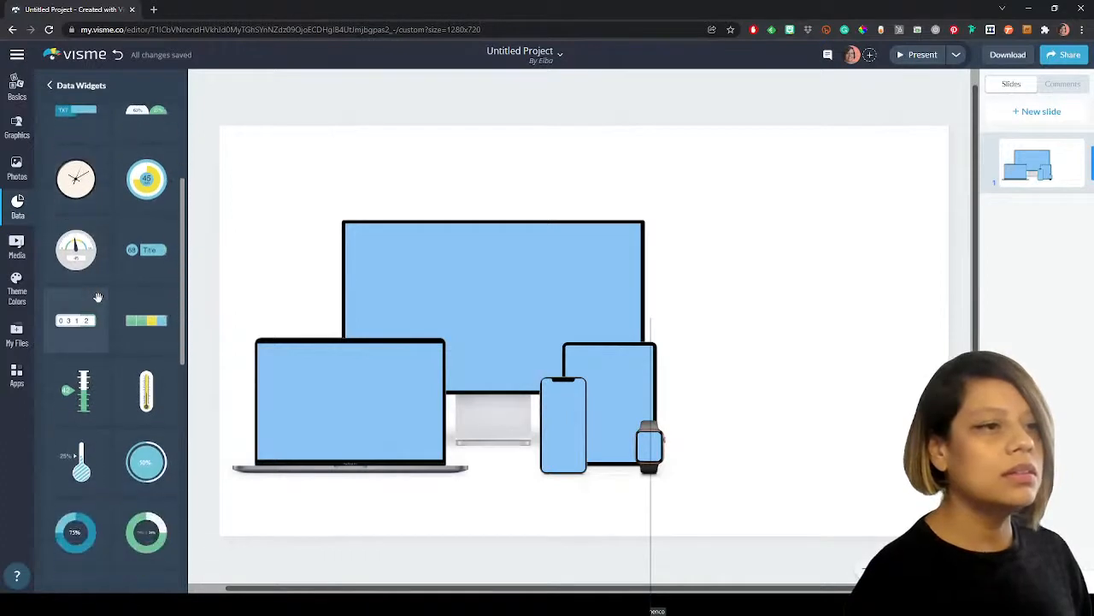
scroll(98, 297, down, 1)
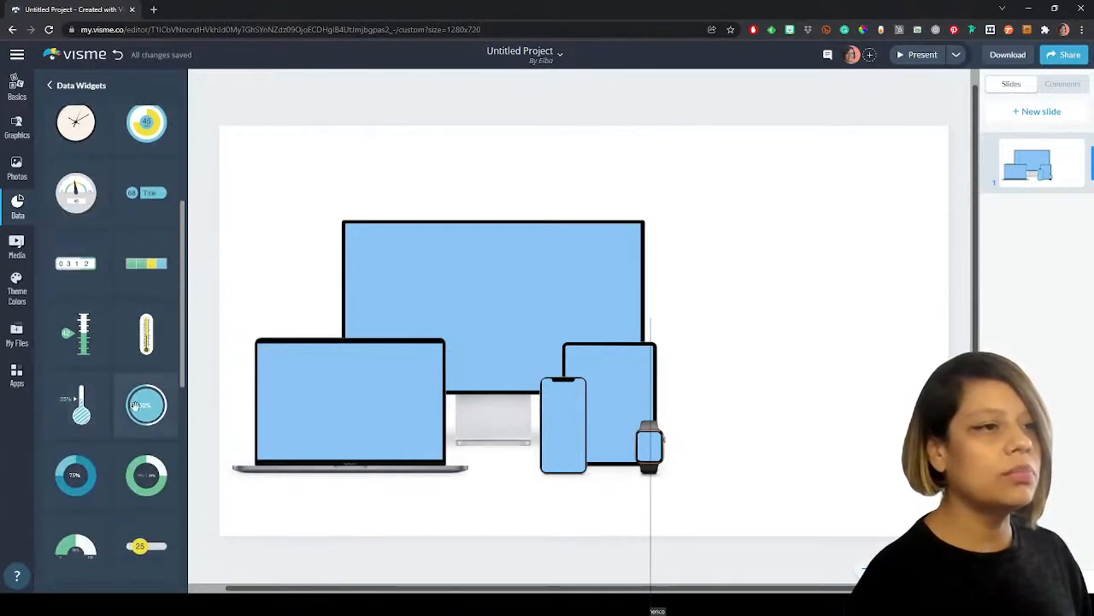
scroll(142, 406, down, 2)
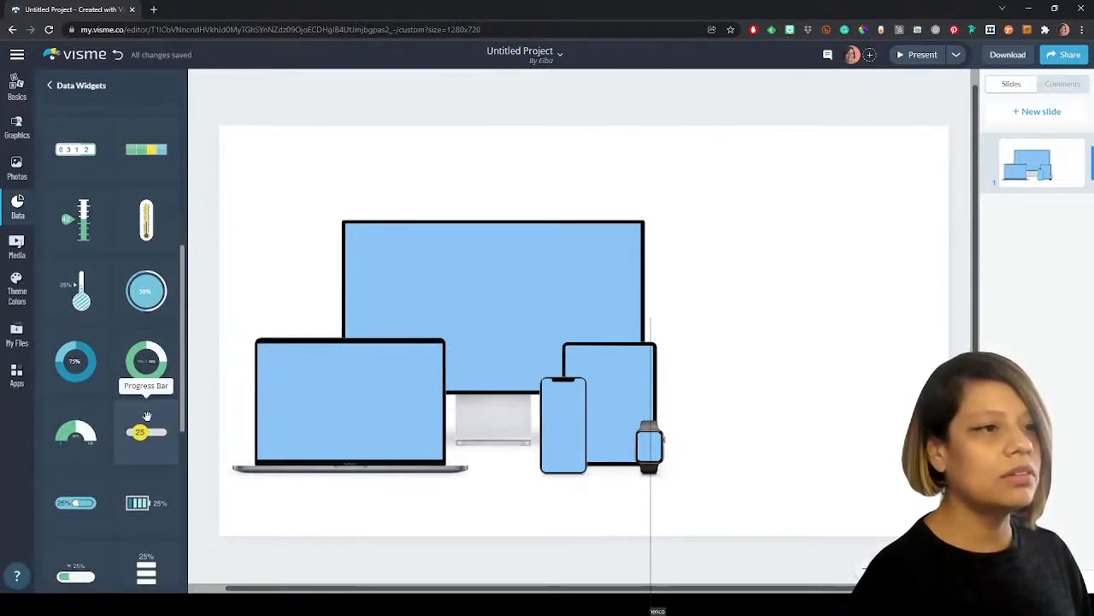
drag(146, 416, 791, 253)
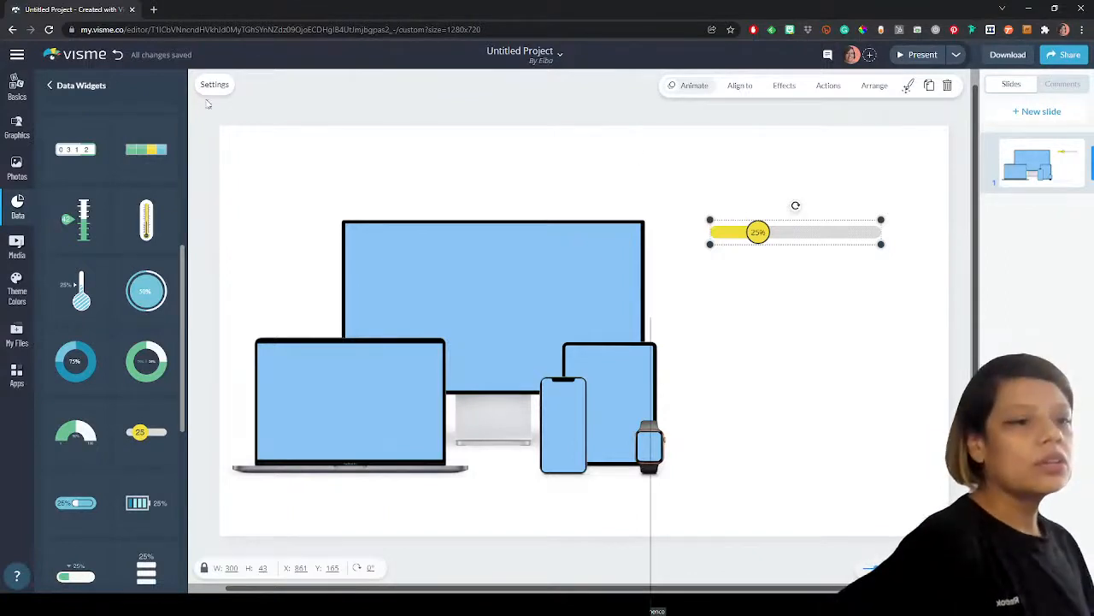
scroll(160, 190, up, 5)
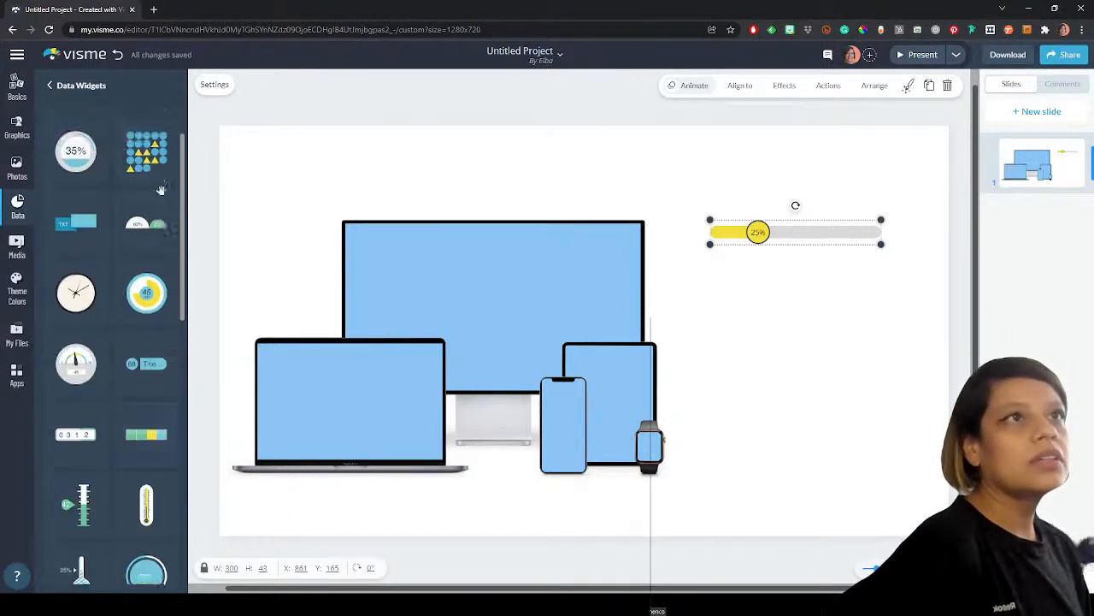
- Set the progress bar's value to about 30% and recolour its circle purple
click(215, 86)
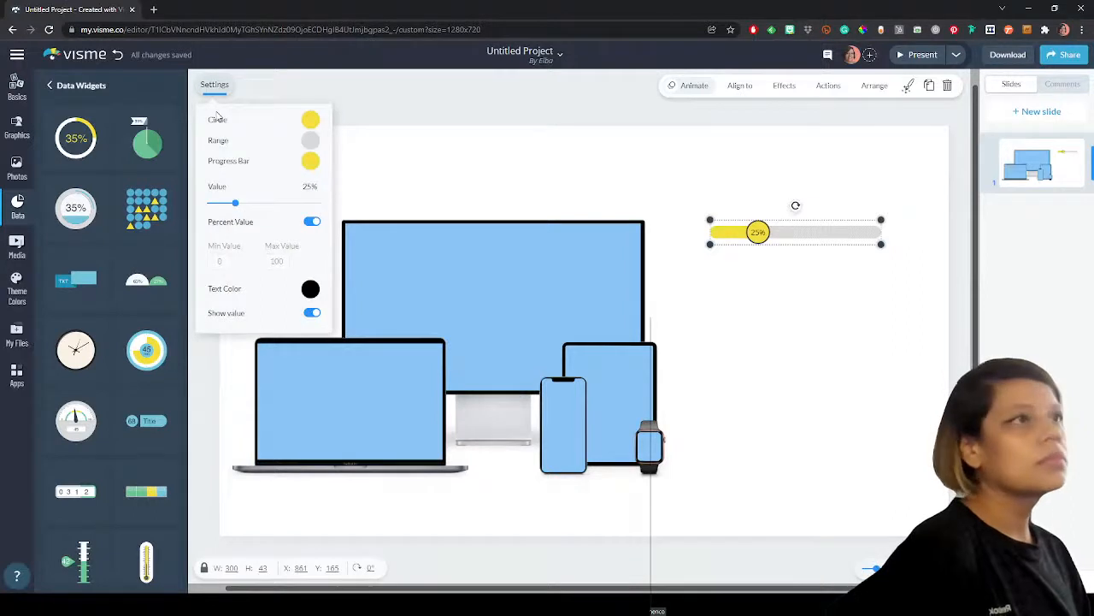
click(313, 142)
click(275, 139)
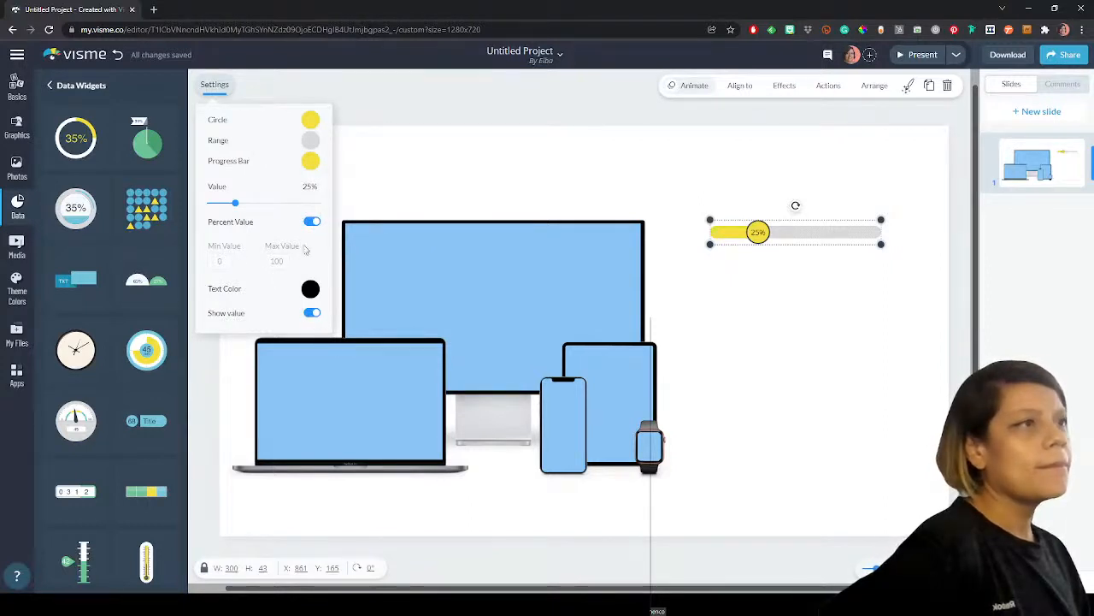
mouse_move(238, 210)
mouse_down()
mouse_move(283, 206)
mouse_move(242, 210)
mouse_up()
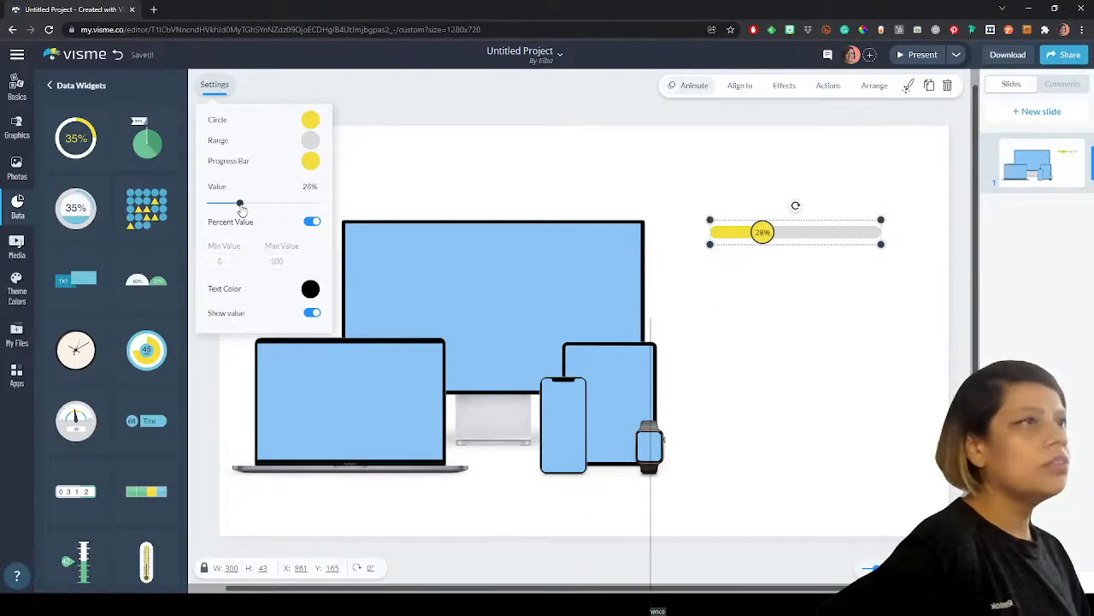
click(311, 119)
click(344, 168)
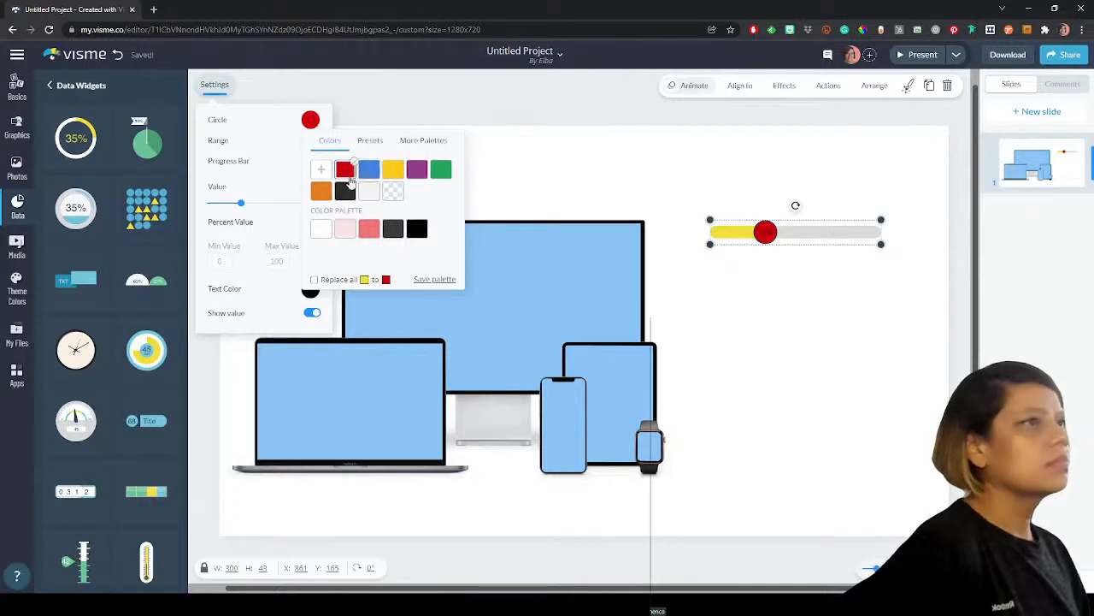
click(345, 190)
click(430, 171)
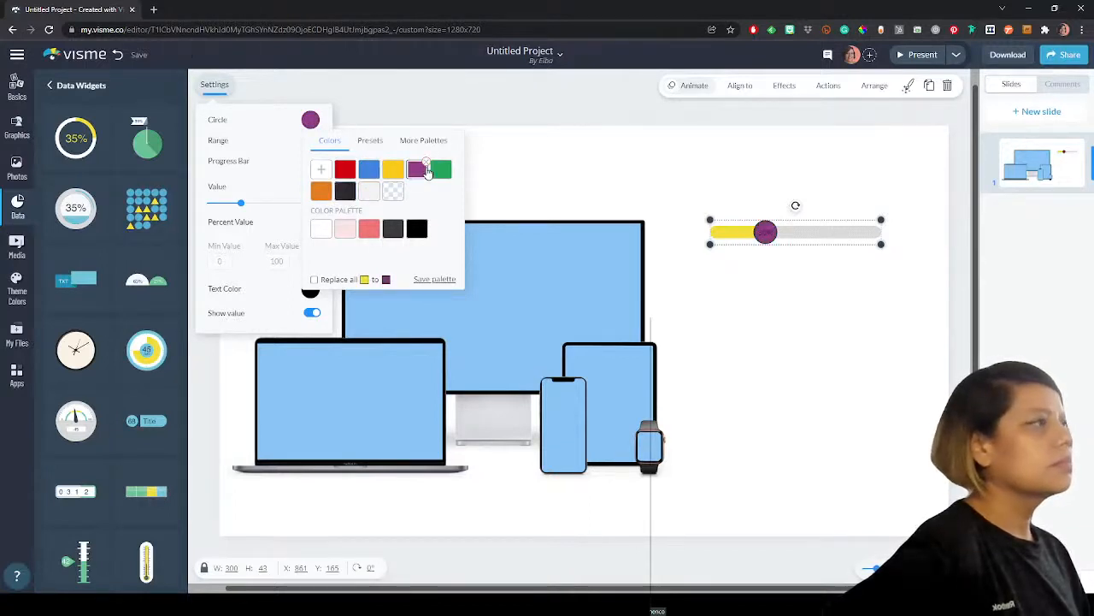
click(625, 156)
- Delete the progress bar widget from the slide
click(792, 229)
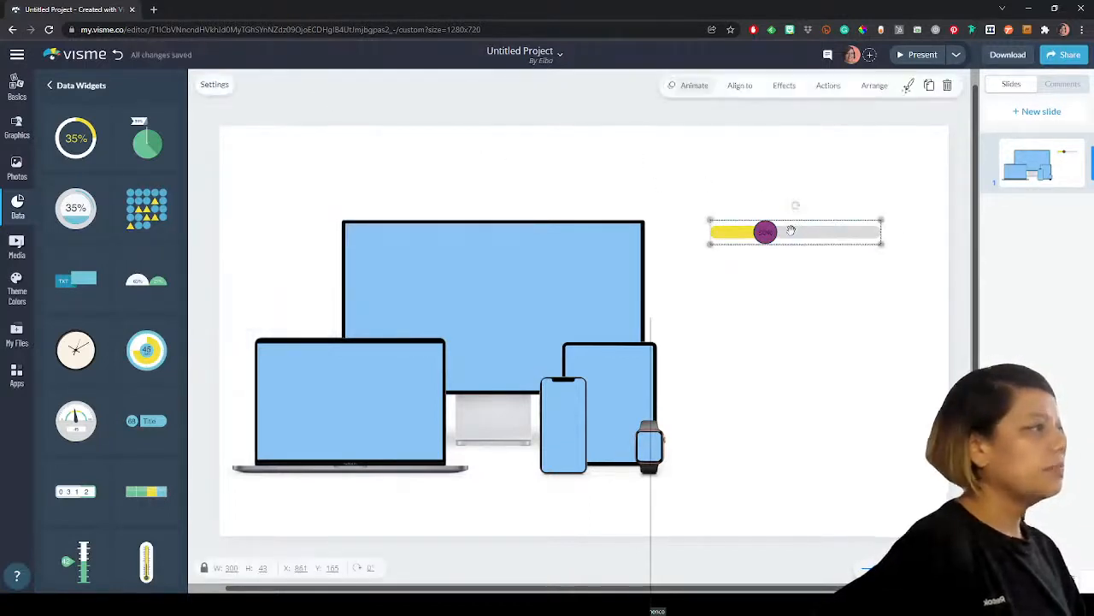
key(Delete)
scroll(128, 402, down, 10)
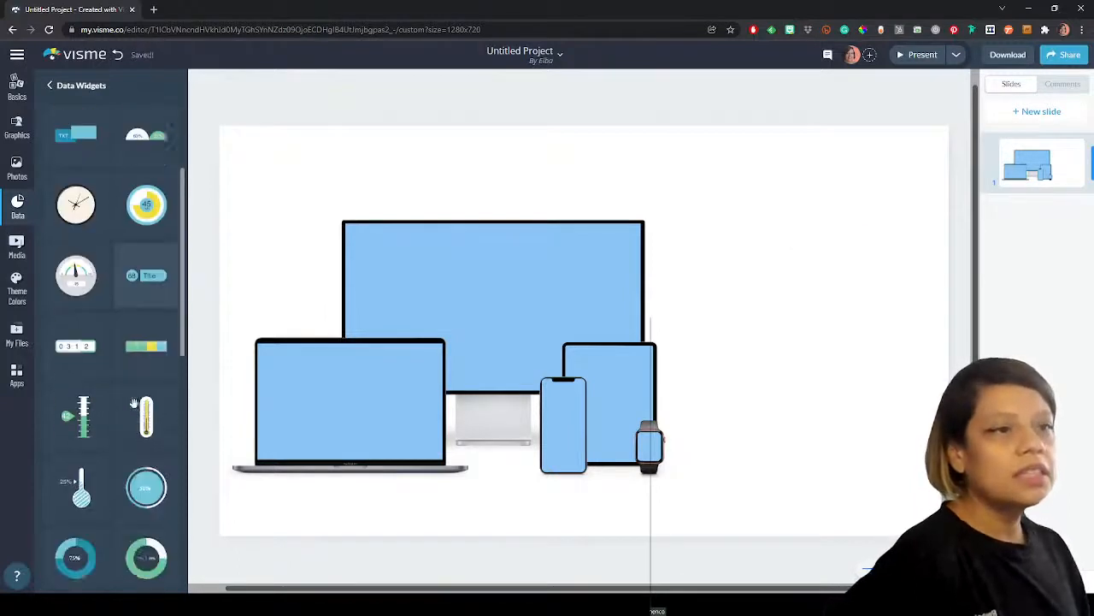
scroll(134, 402, up, 10)
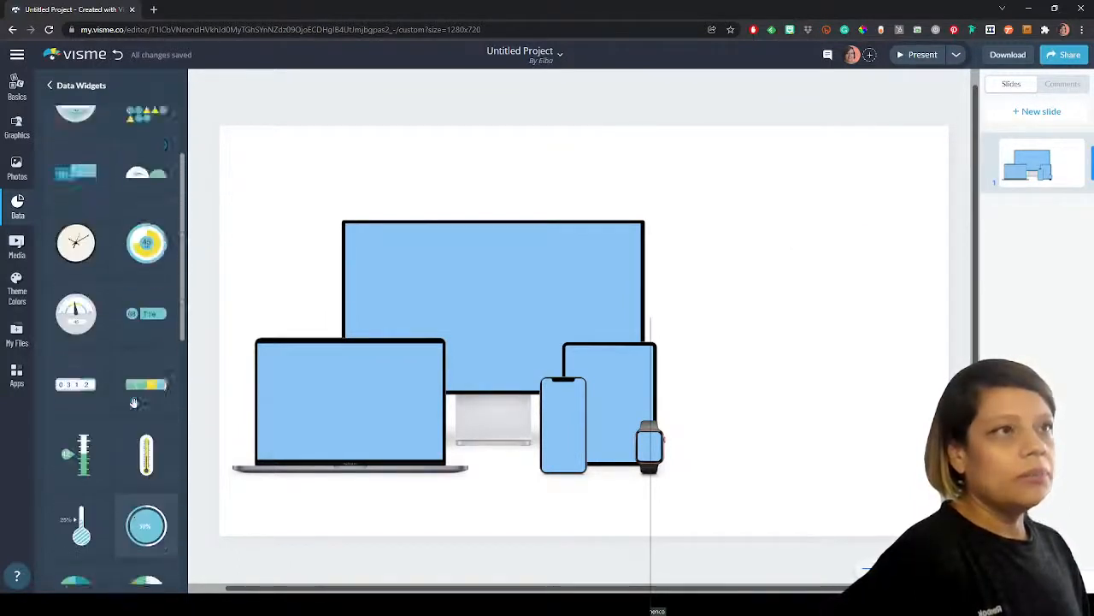
- Add the aerial night-time city street stock video over the monitor mockup and dismiss the Video Setting tip
click(11, 254)
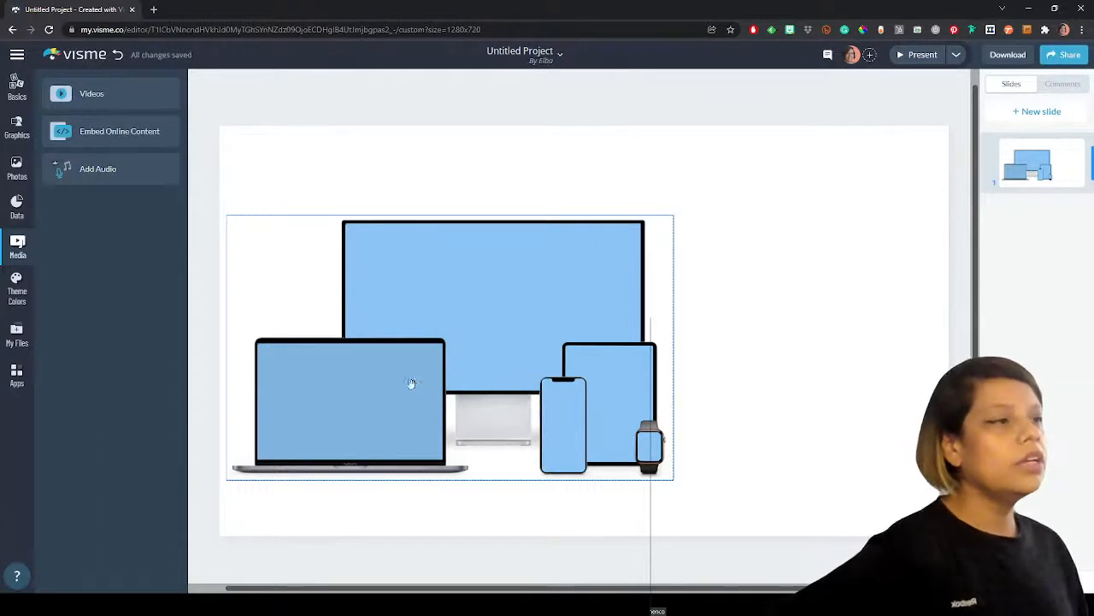
click(121, 100)
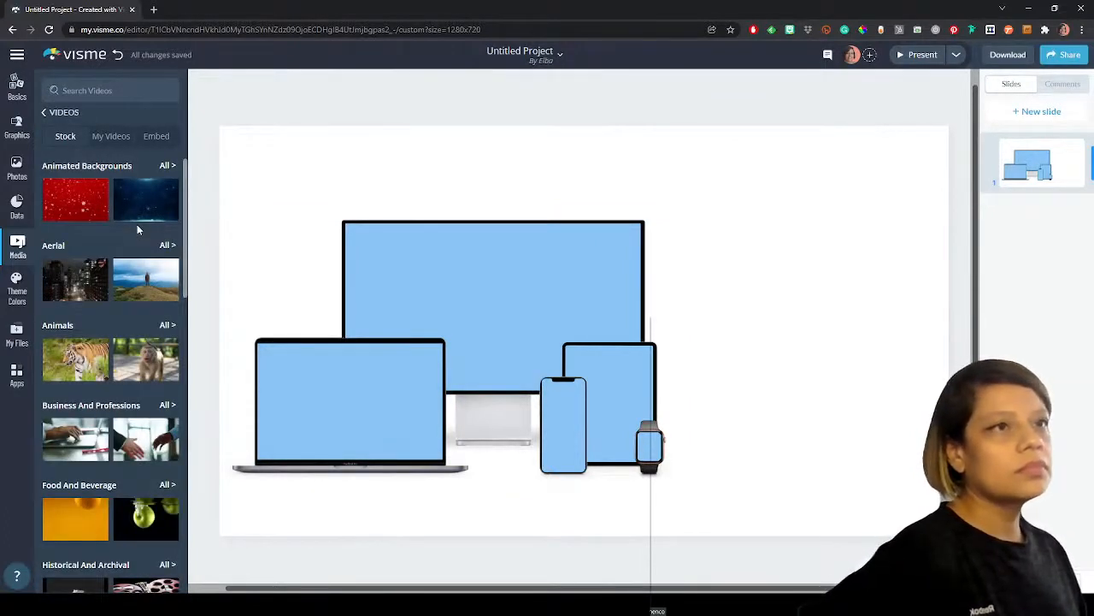
mouse_move(95, 290)
drag(84, 292, 508, 342)
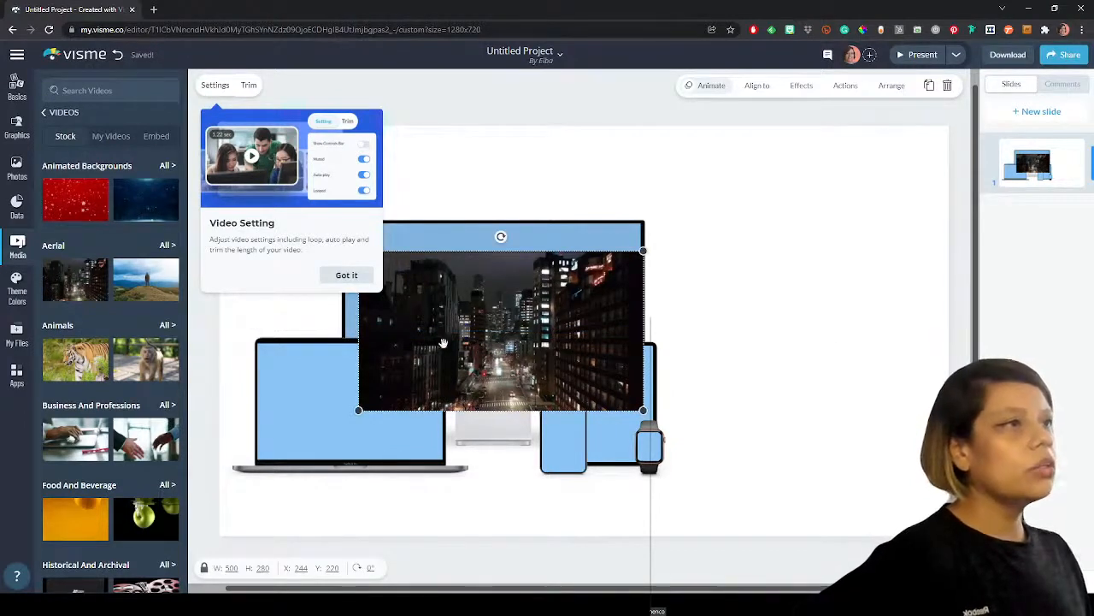
click(347, 276)
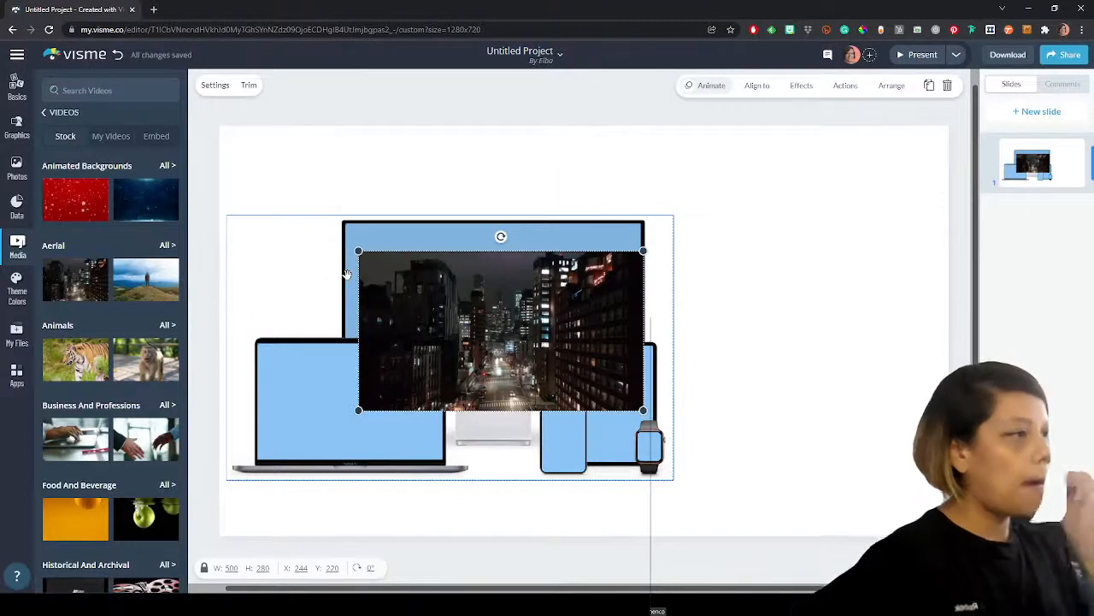
- Try to insert the city video into the mockup's monitor screen, then remove the video from the slide
drag(478, 309, 466, 340)
click(494, 246)
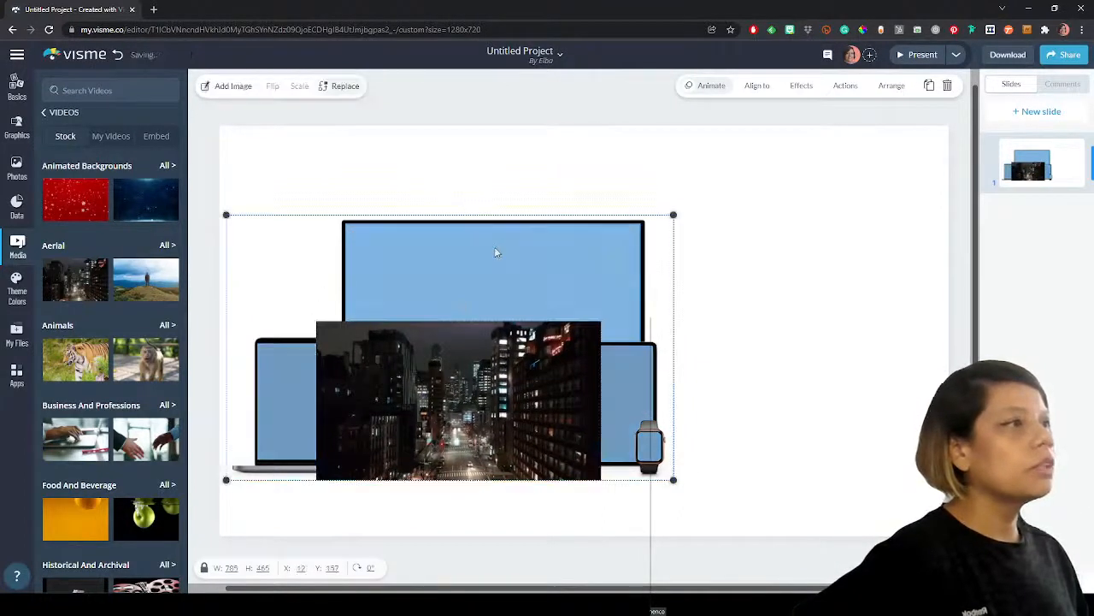
click(345, 95)
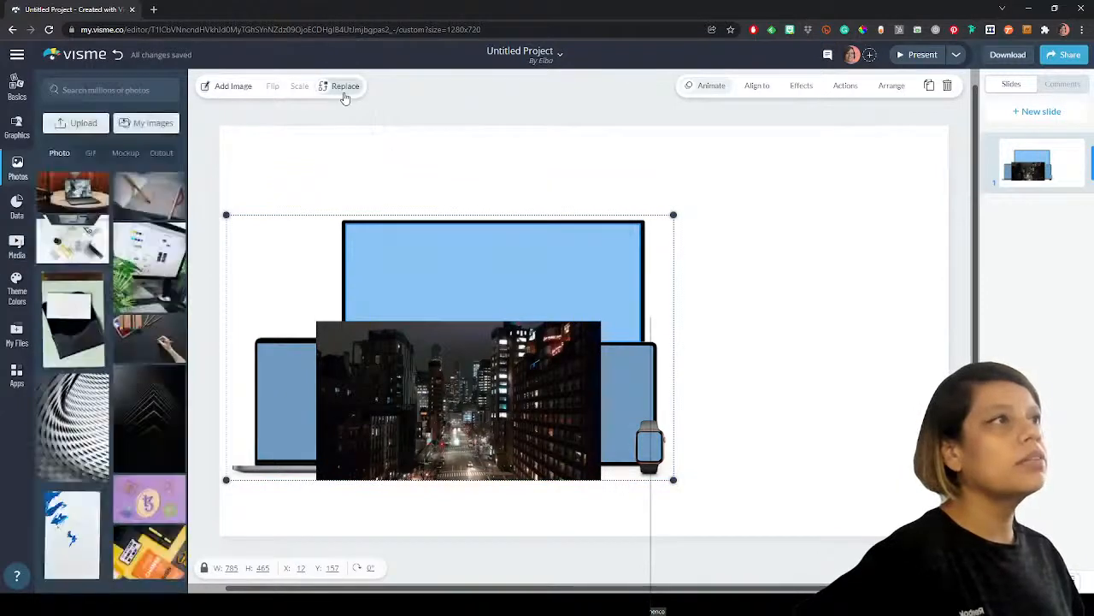
drag(428, 373, 455, 301)
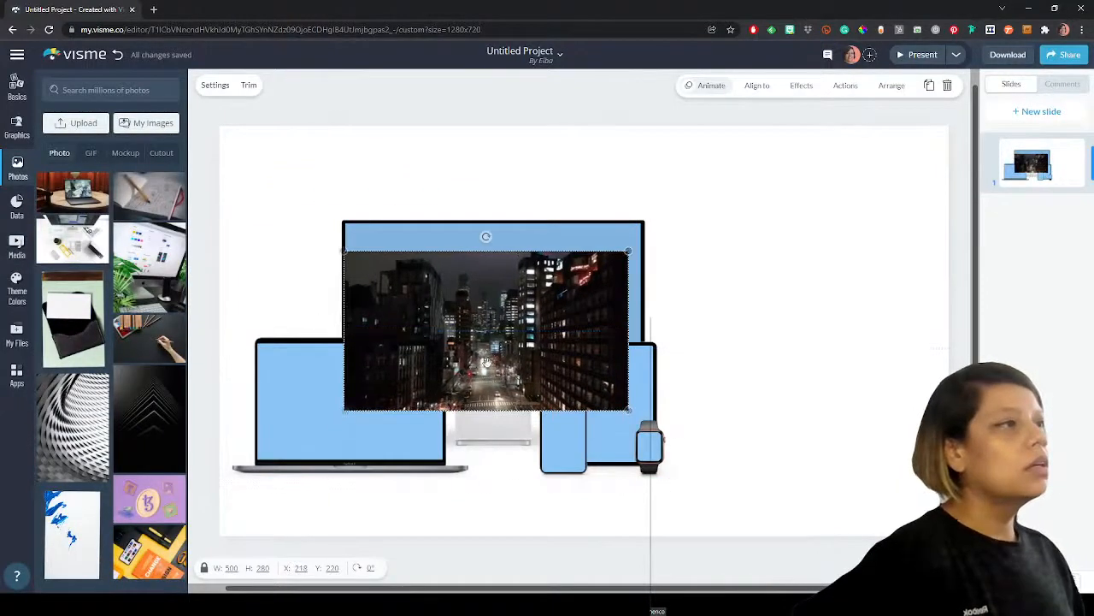
click(535, 249)
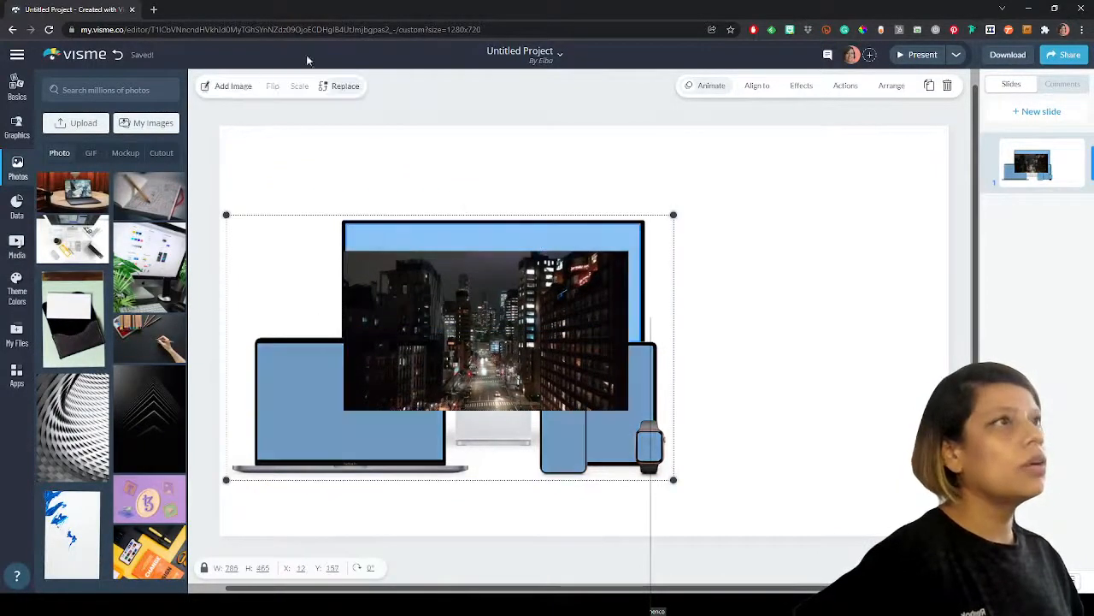
mouse_move(555, 340)
mouse_down()
mouse_move(531, 406)
mouse_move(512, 340)
mouse_move(562, 331)
mouse_up()
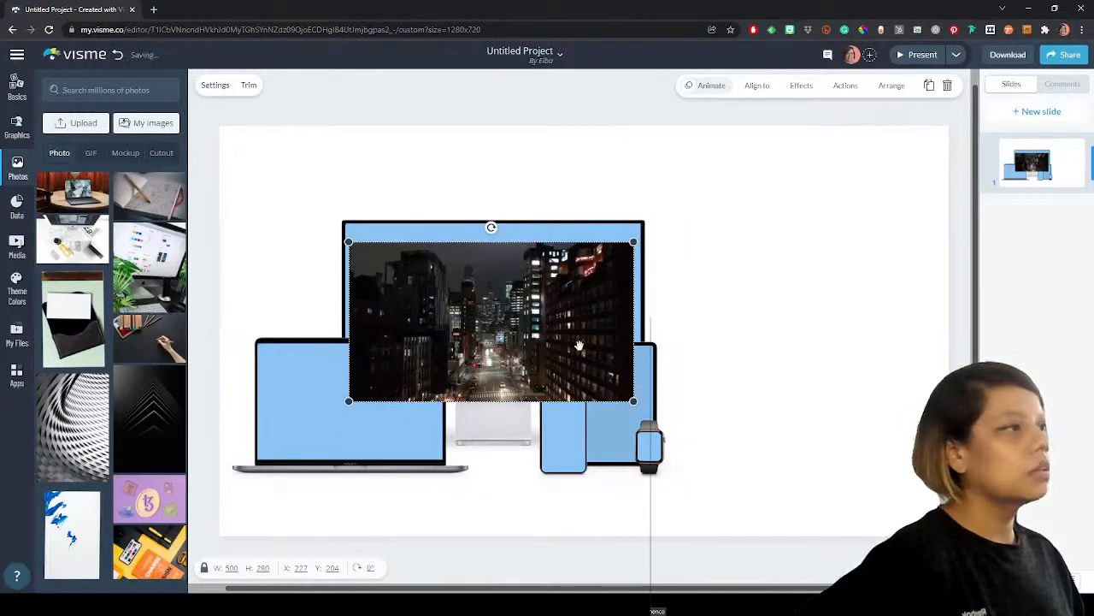
key(Delete)
- Fill the mockup's monitor screen with the first trending GIF, showing dancing fans in Xavier shirts
click(533, 296)
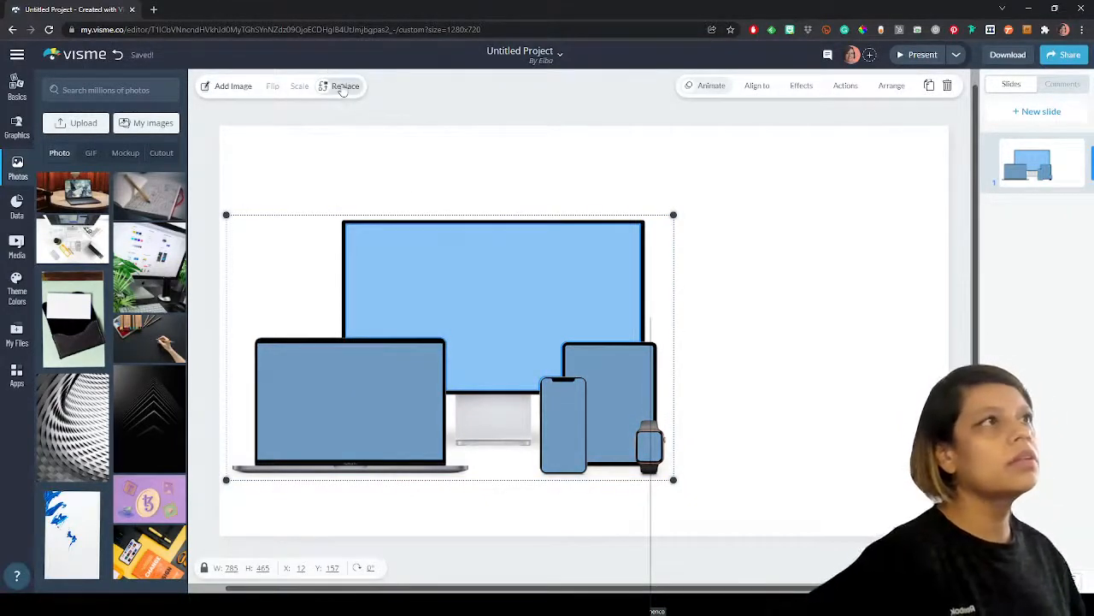
mouse_move(68, 175)
click(90, 153)
click(126, 153)
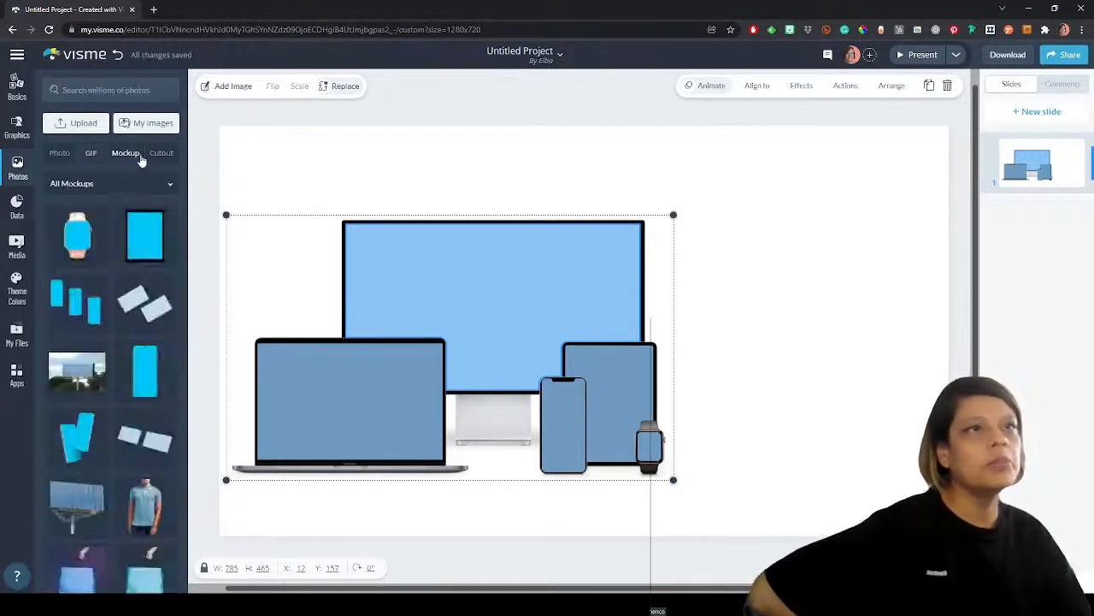
click(160, 153)
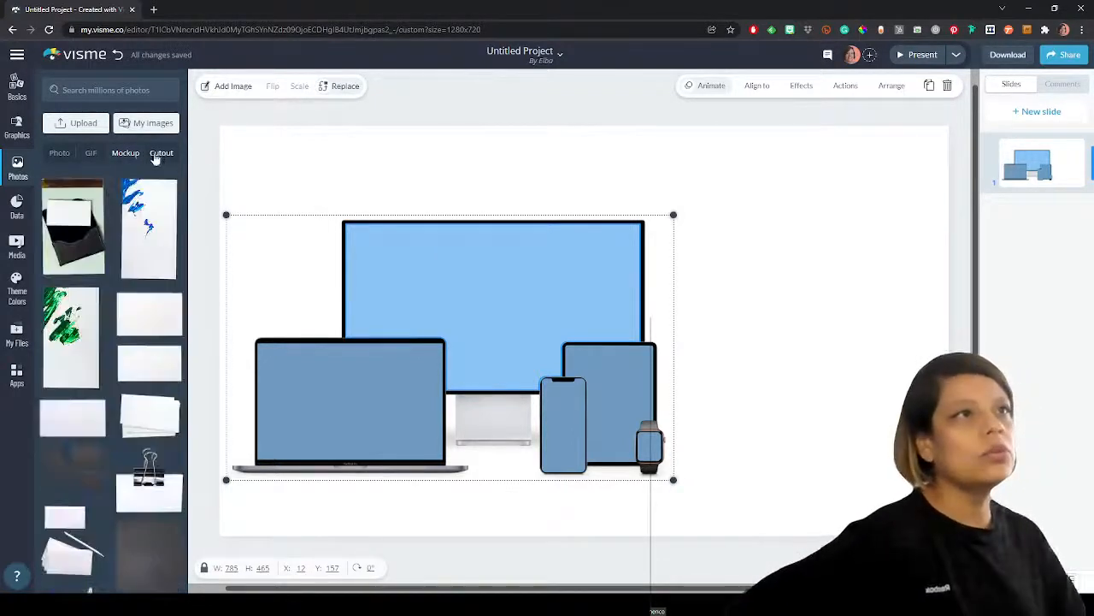
click(91, 153)
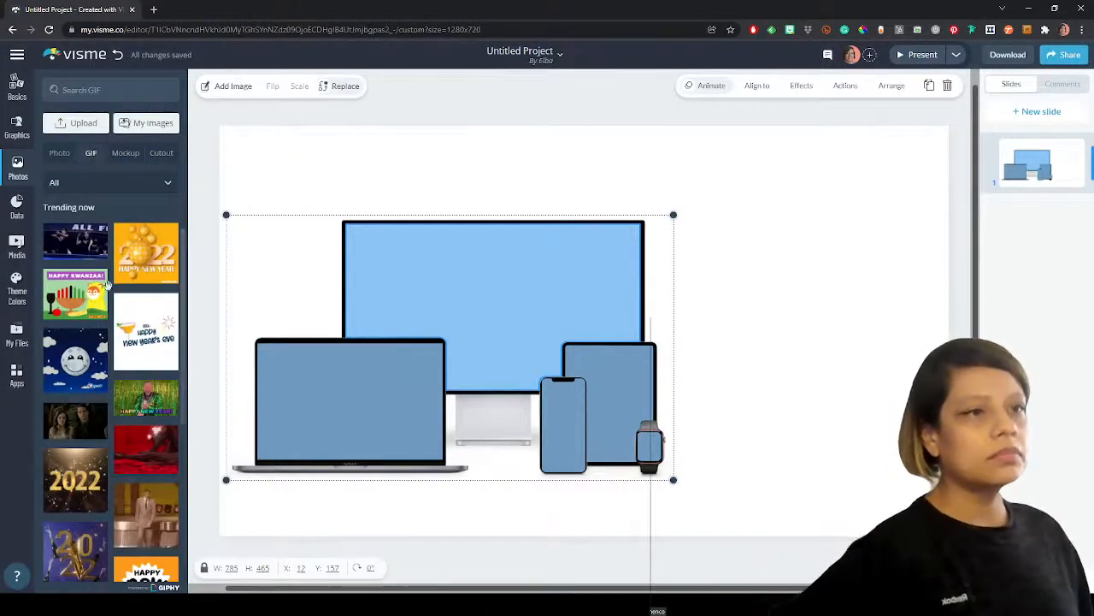
click(91, 252)
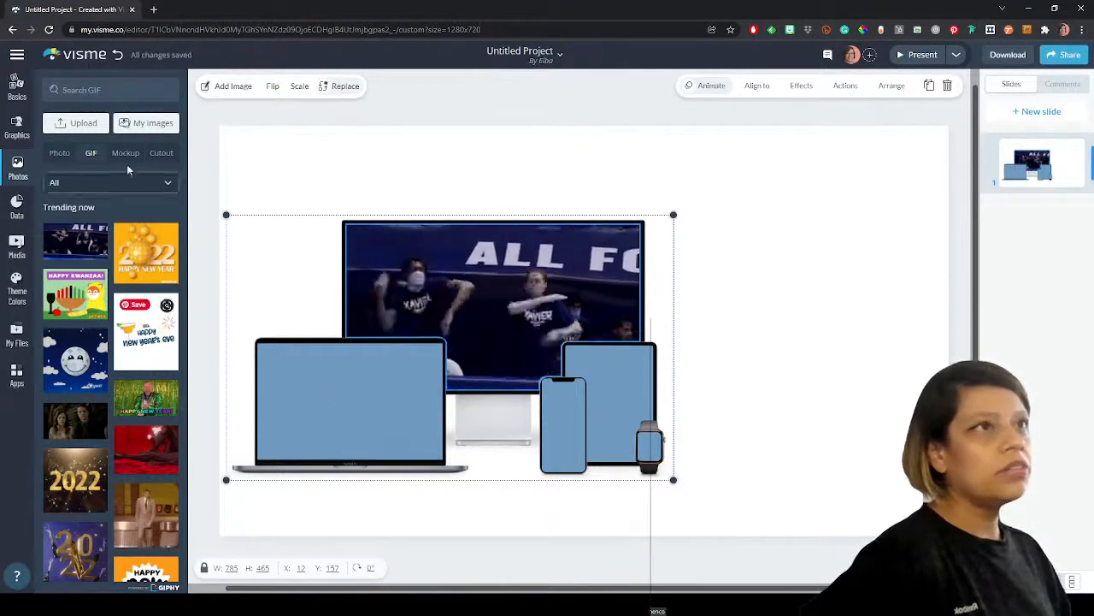
- View the cutout images and stock photos, and delete the device mockup from the slide
click(159, 154)
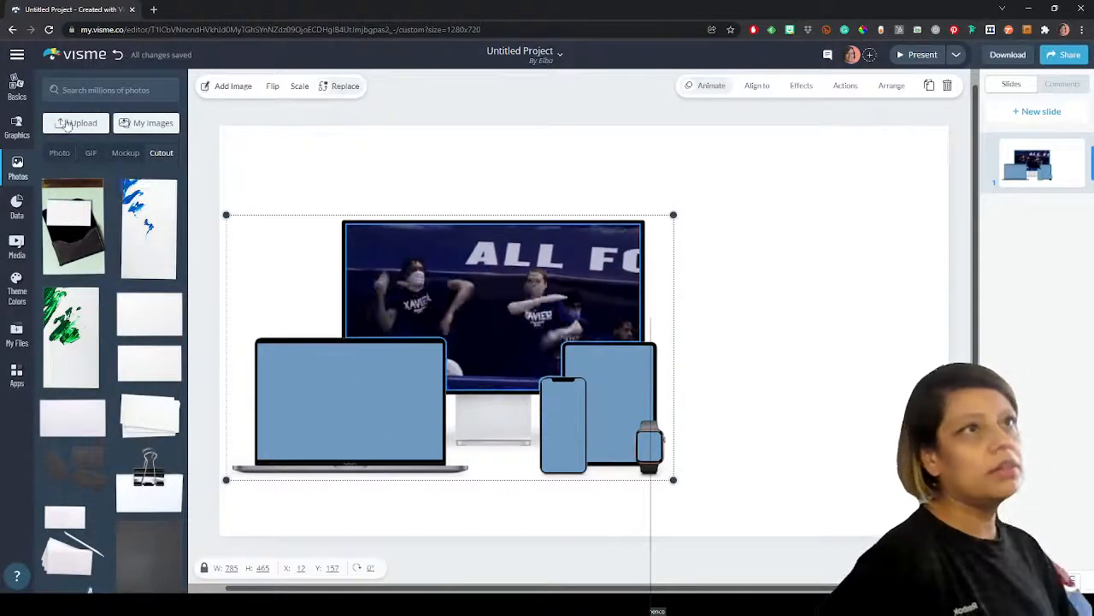
click(57, 160)
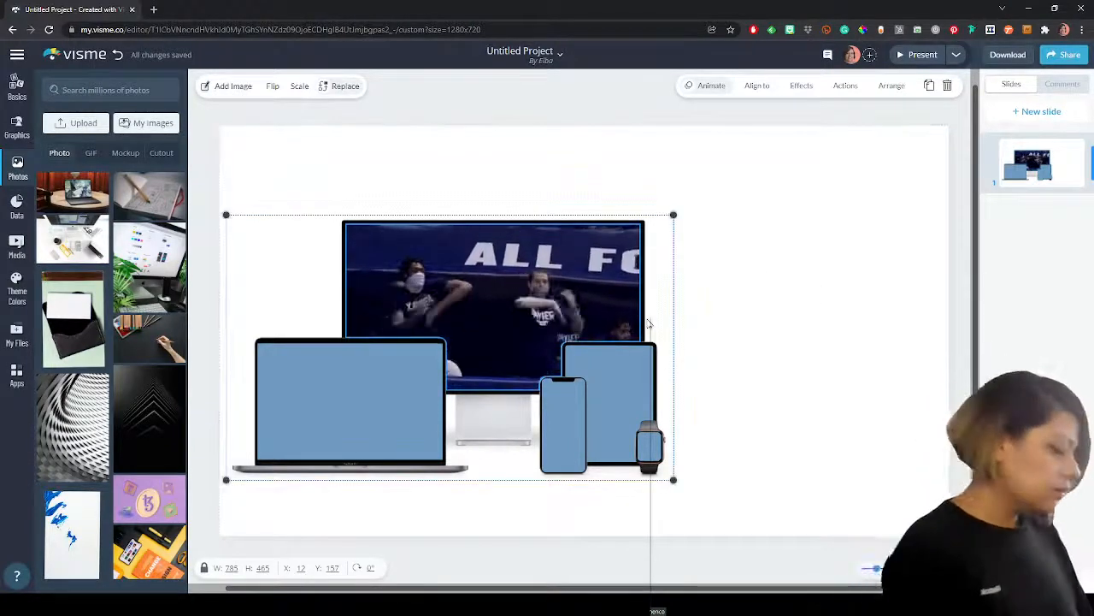
key(Delete)
key(Delete)
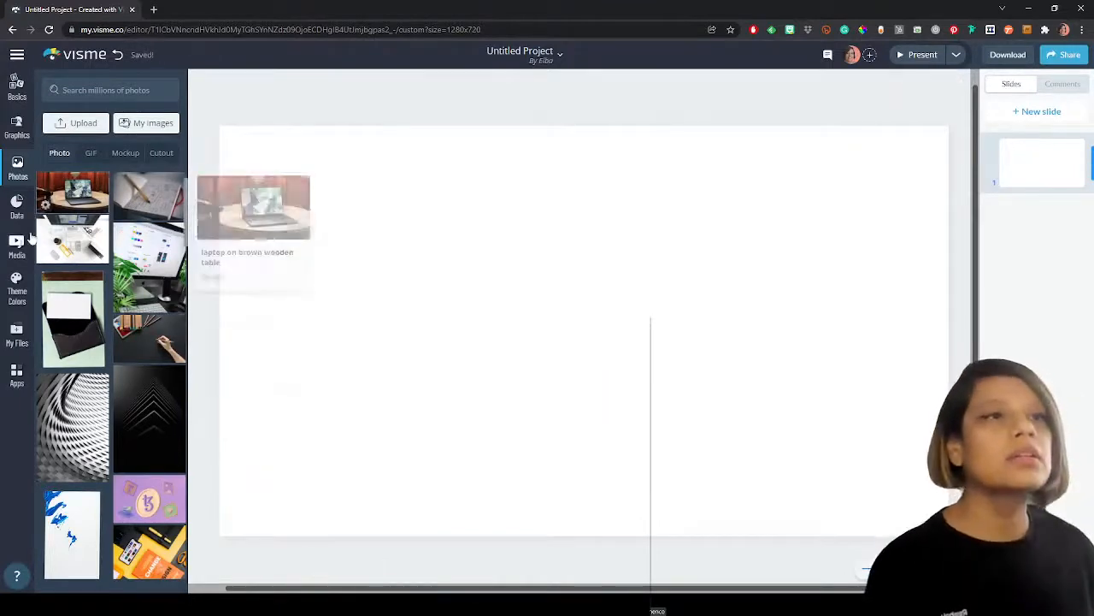
- Add the walking tiger stock video from Animals to the slide, enlarged to 559 by 313 and placed near the centre
click(26, 258)
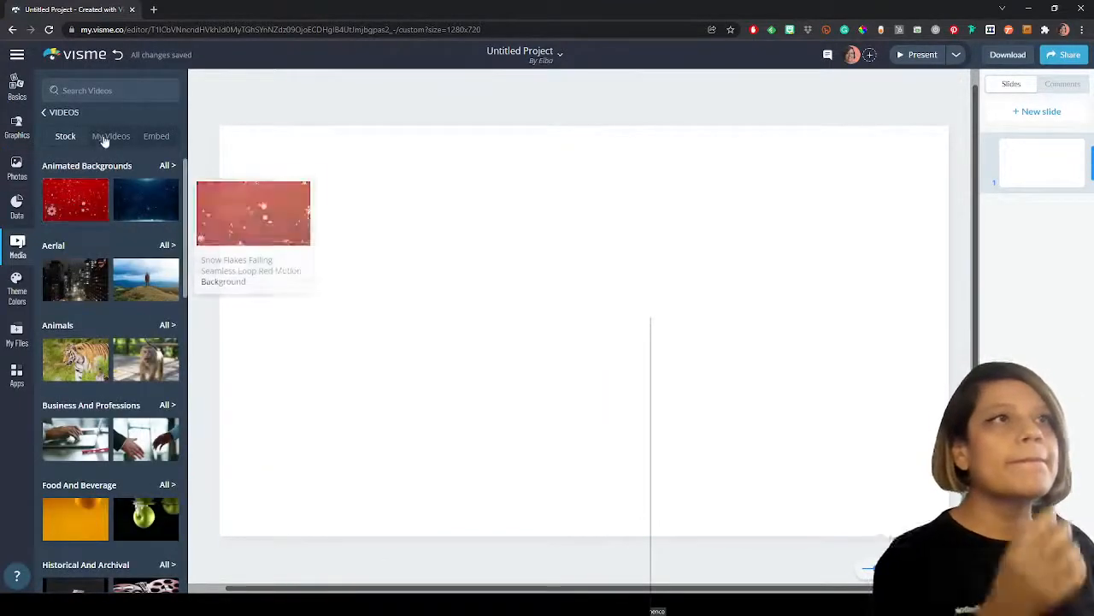
click(104, 139)
click(150, 138)
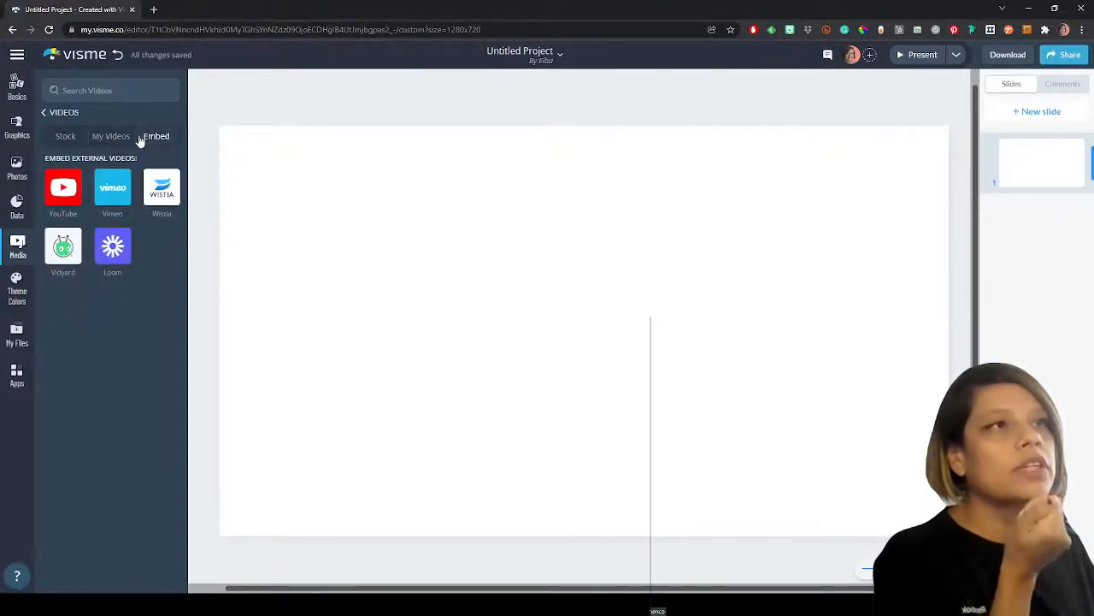
click(63, 136)
scroll(46, 299, down, 1)
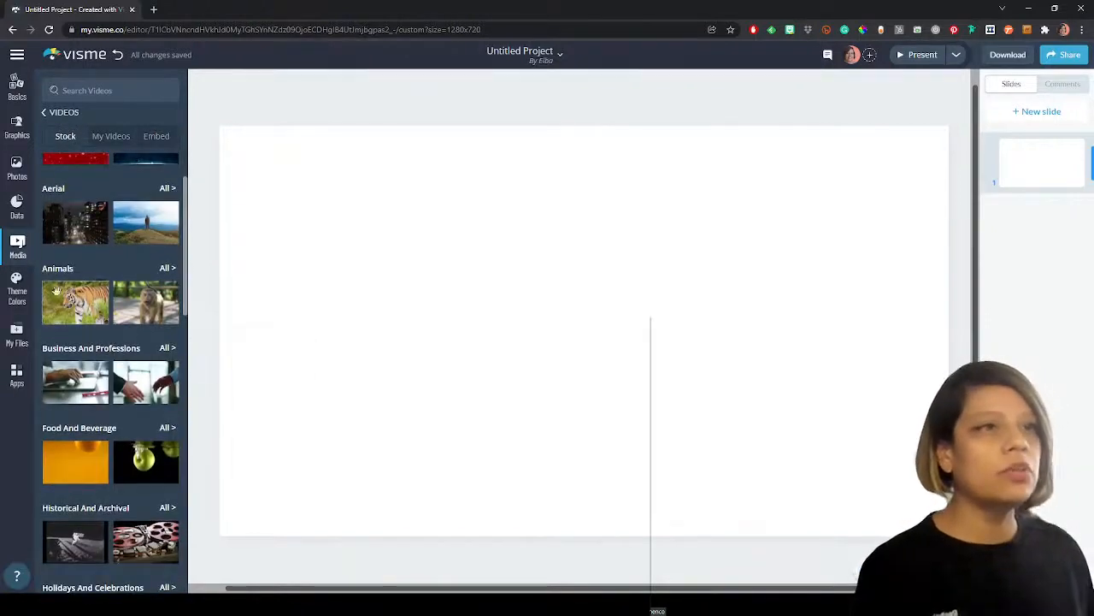
drag(47, 301, 677, 230)
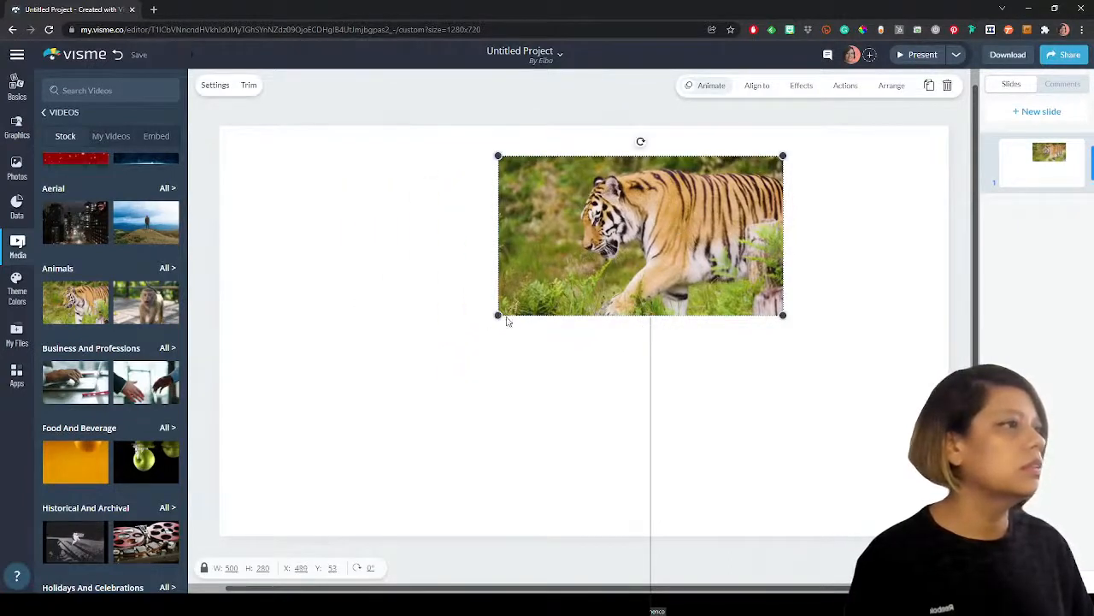
drag(498, 316, 464, 335)
drag(713, 243, 708, 335)
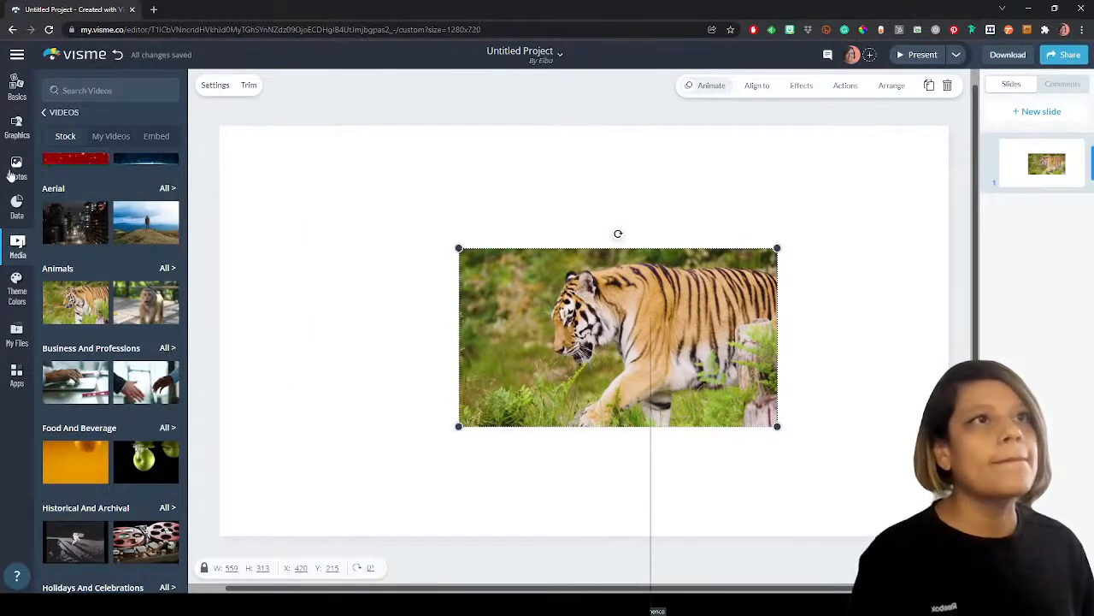
- Examine the Basics content categories and look through the Font Pairs text designs
click(14, 128)
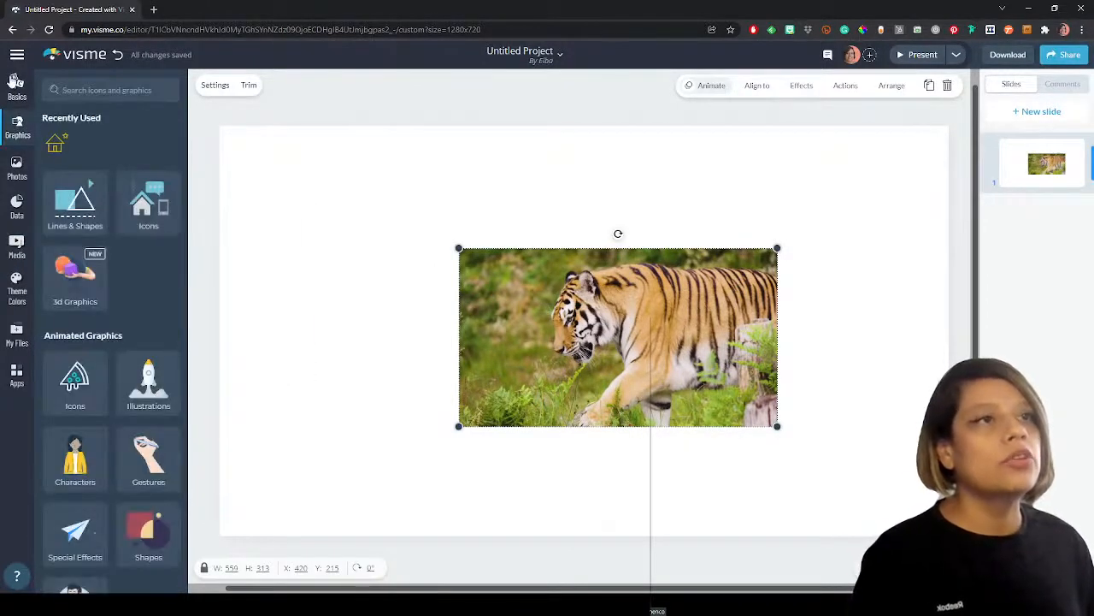
click(16, 86)
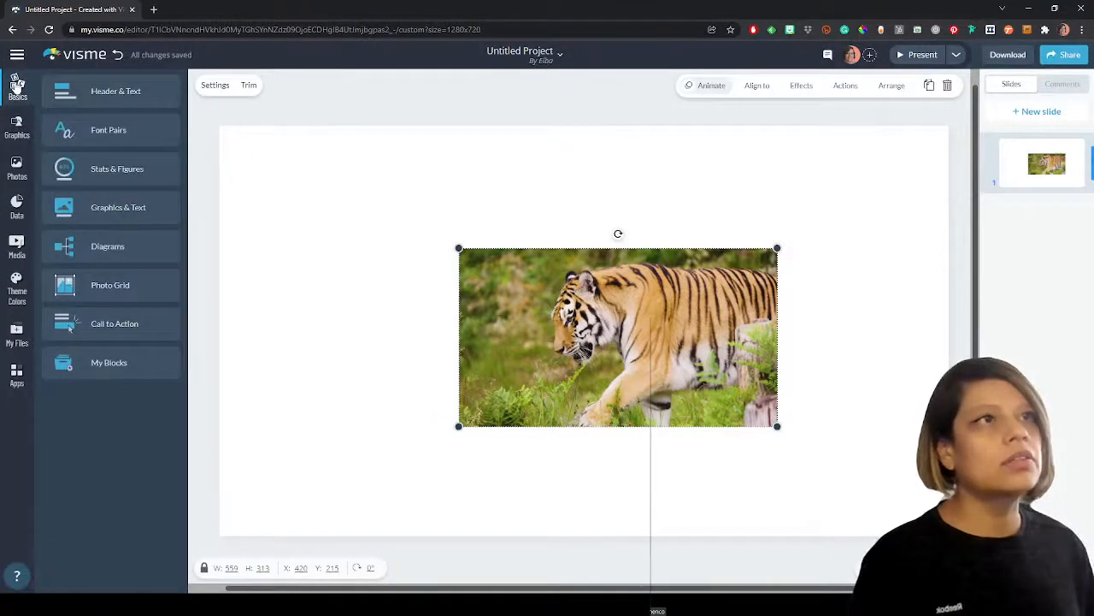
click(103, 130)
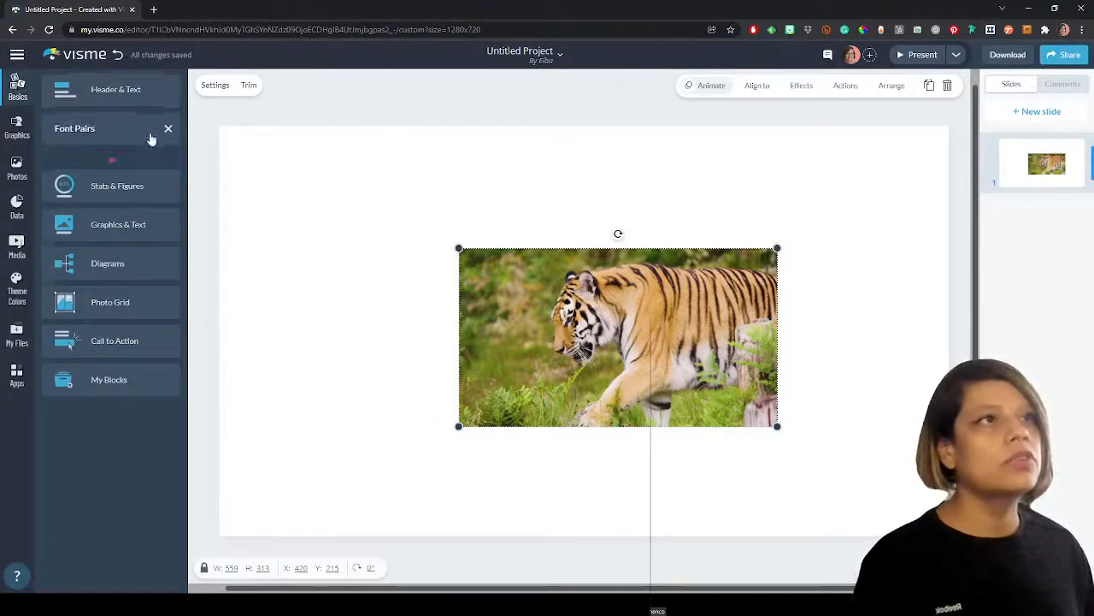
scroll(74, 270, down, 1)
scroll(112, 299, down, 12)
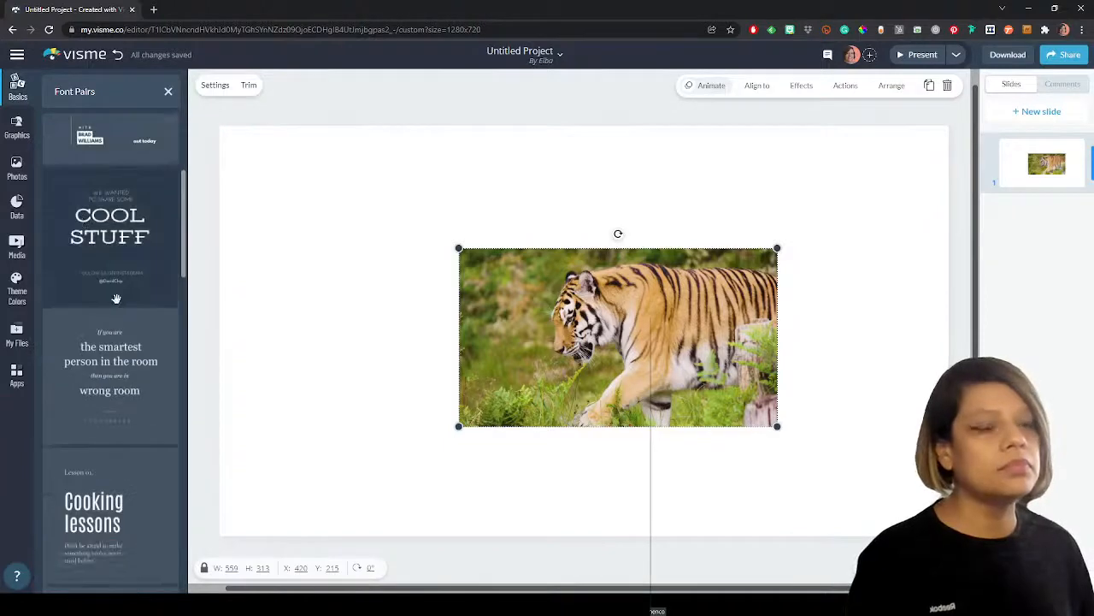
scroll(114, 298, down, 5)
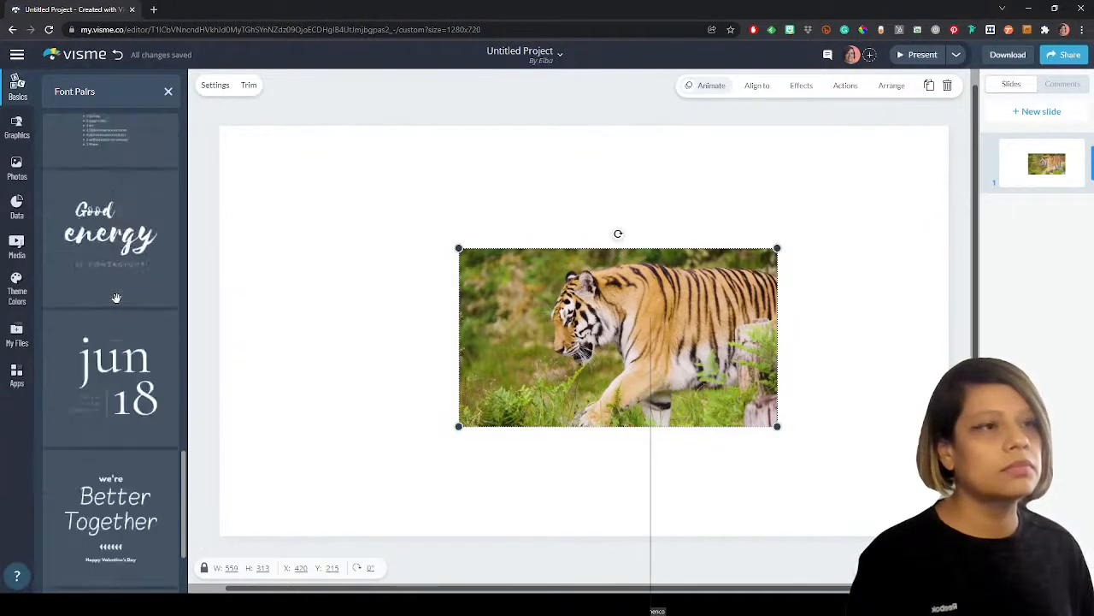
click(168, 92)
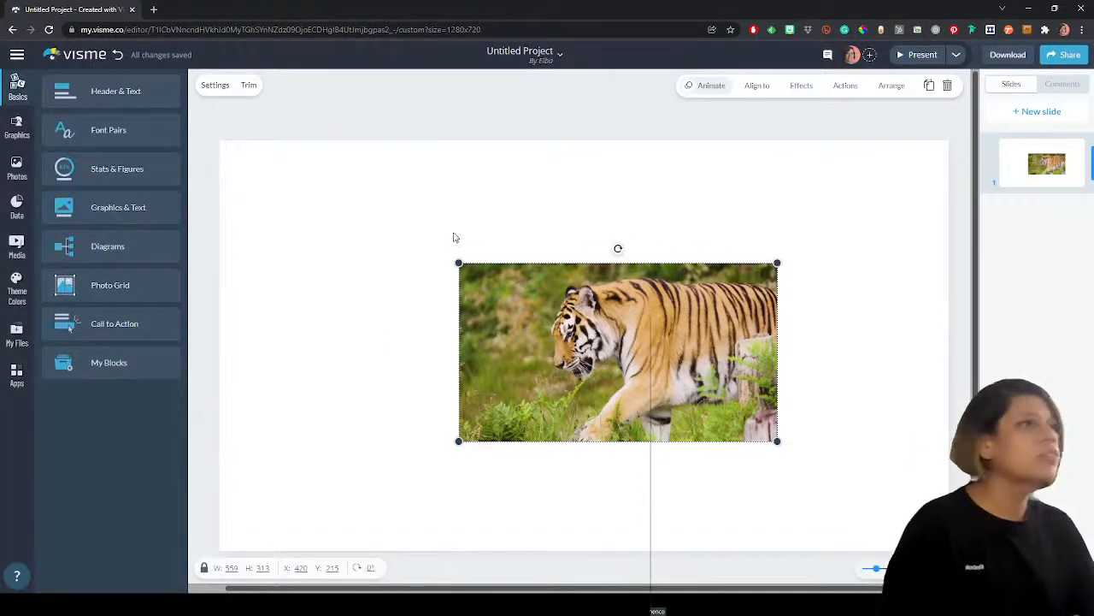
click(425, 182)
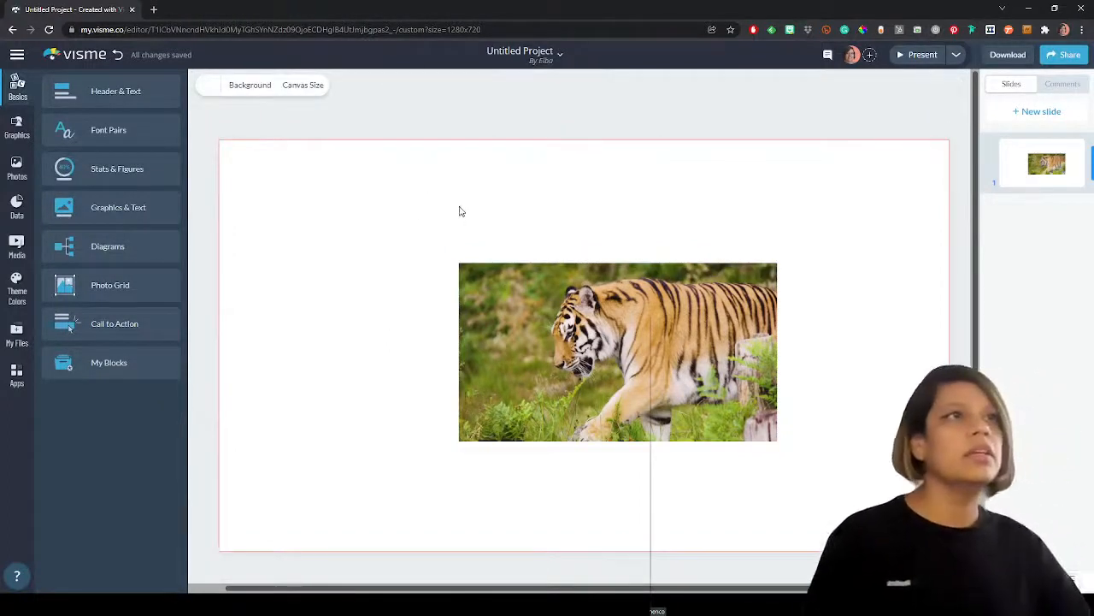
- Look through the ready-made Header & Text block designs
click(98, 86)
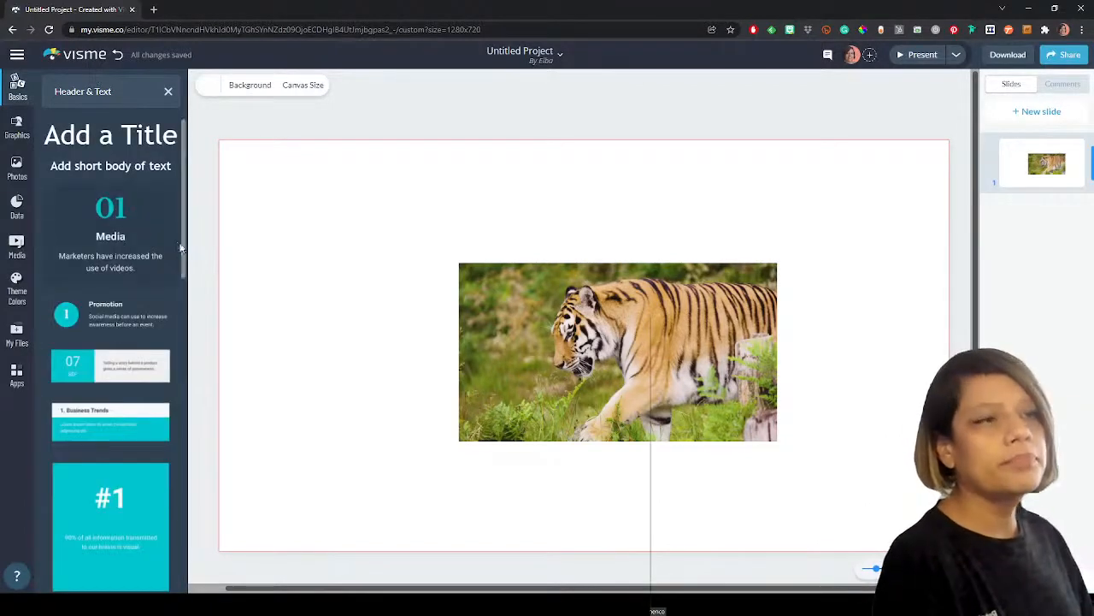
scroll(152, 260, down, 10)
scroll(152, 263, down, 5)
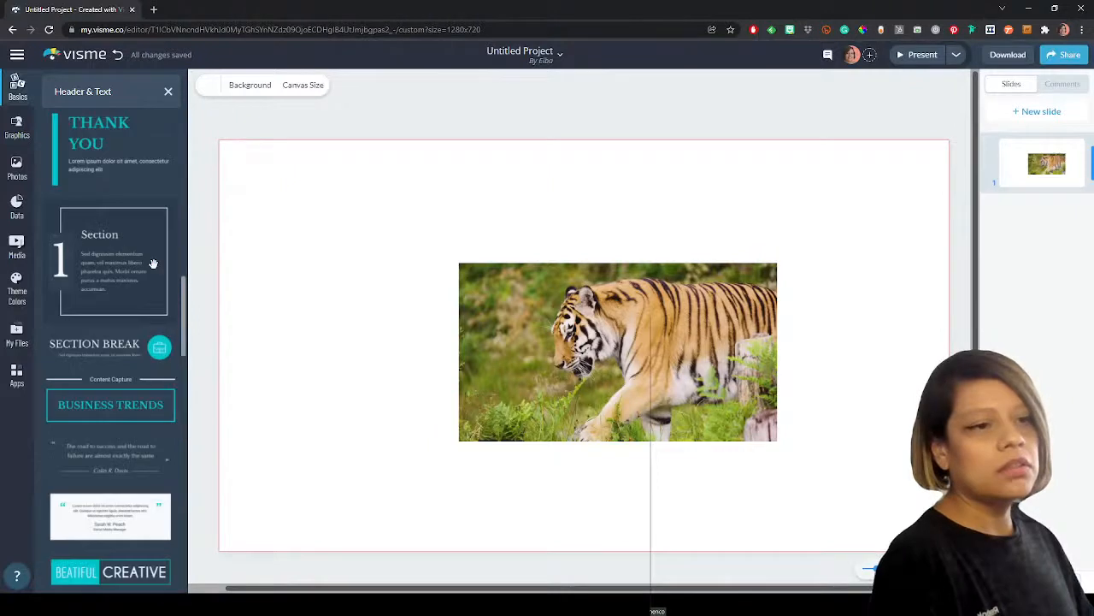
scroll(114, 424, down, 7)
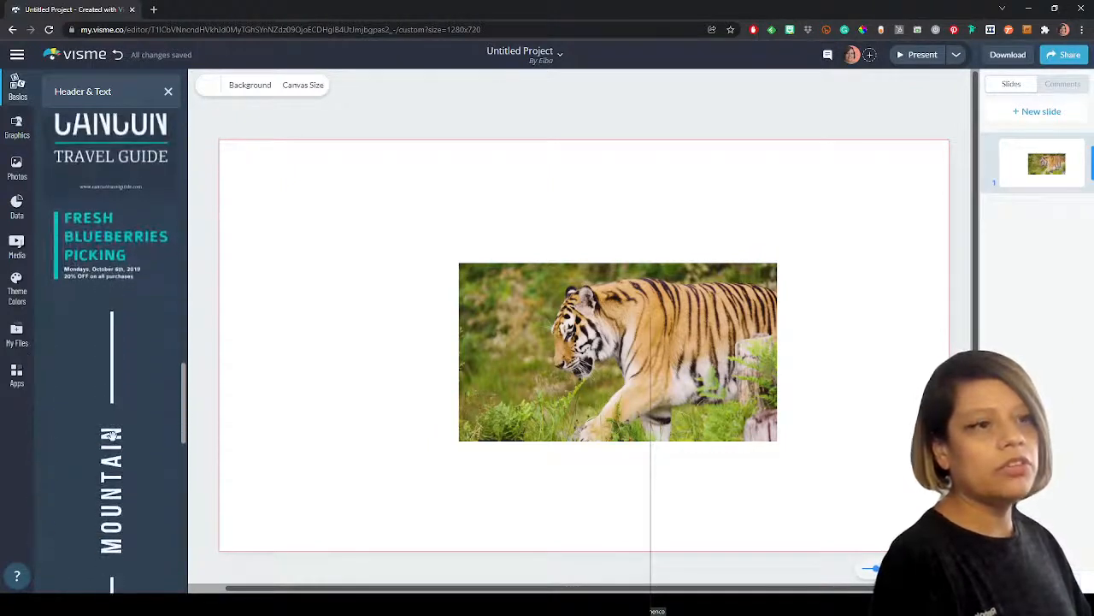
scroll(112, 433, down, 8)
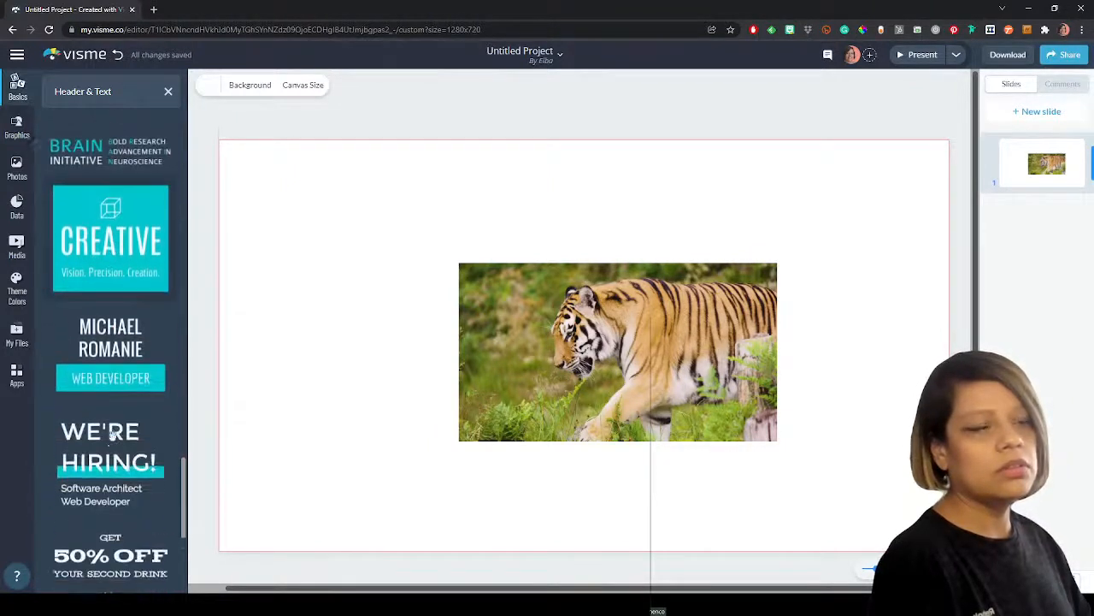
scroll(112, 436, down, 4)
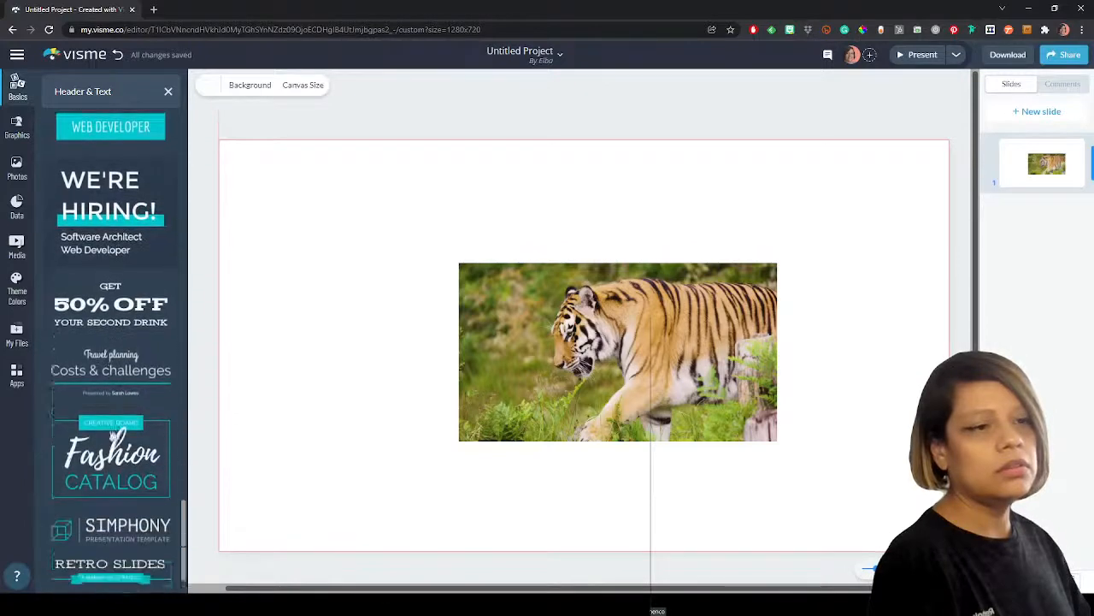
scroll(112, 436, up, 3)
scroll(112, 436, down, 3)
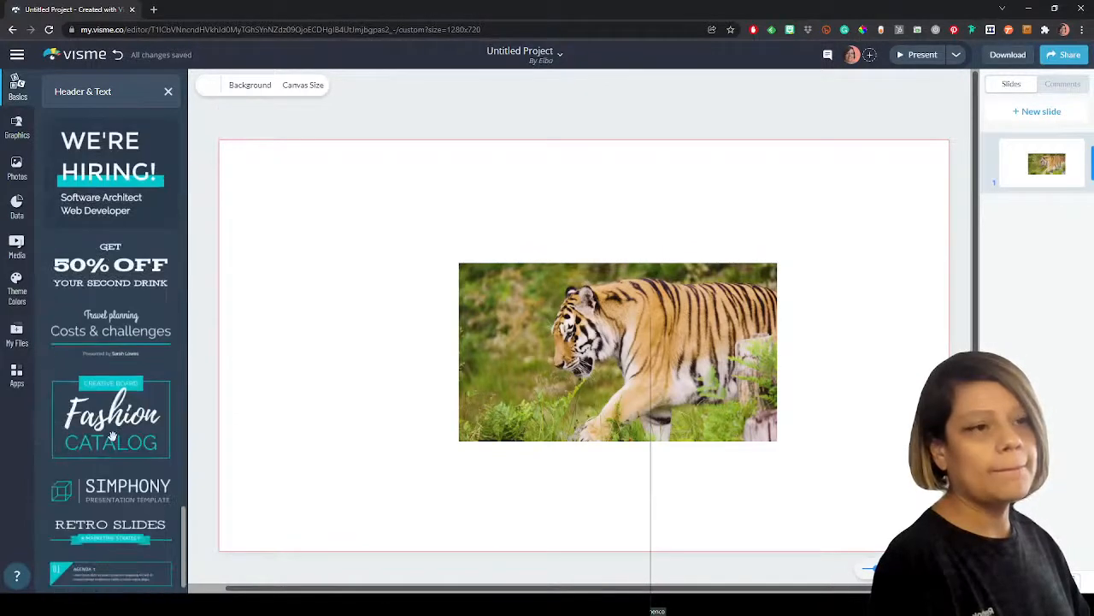
- Add a title above the tiger video and replace its text with "Introducing the new streaming app"
scroll(112, 436, up, 7)
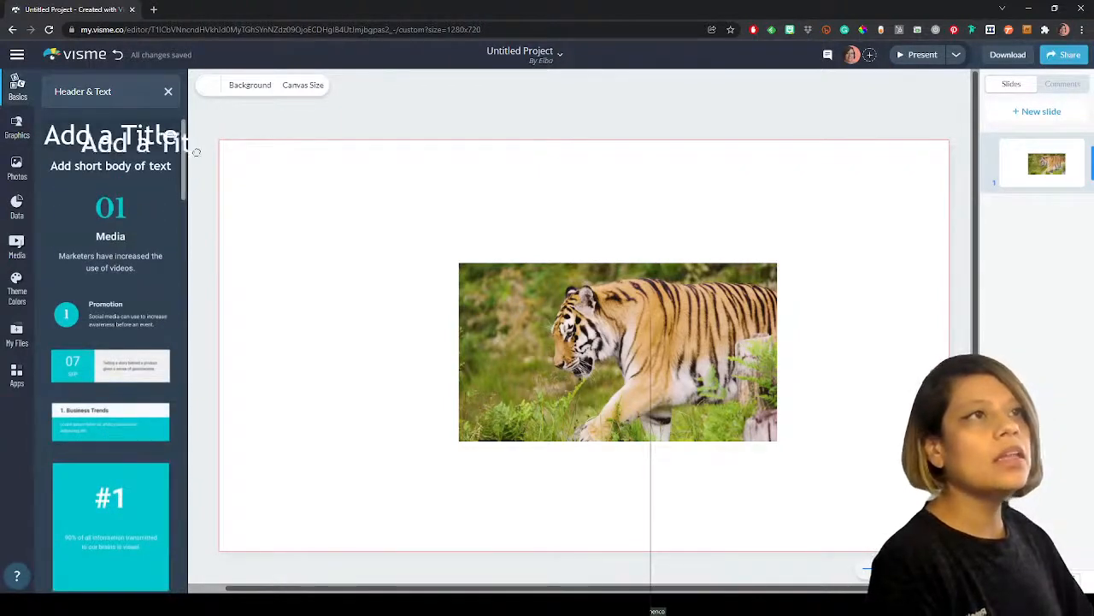
drag(624, 213, 623, 211)
double_click(612, 207)
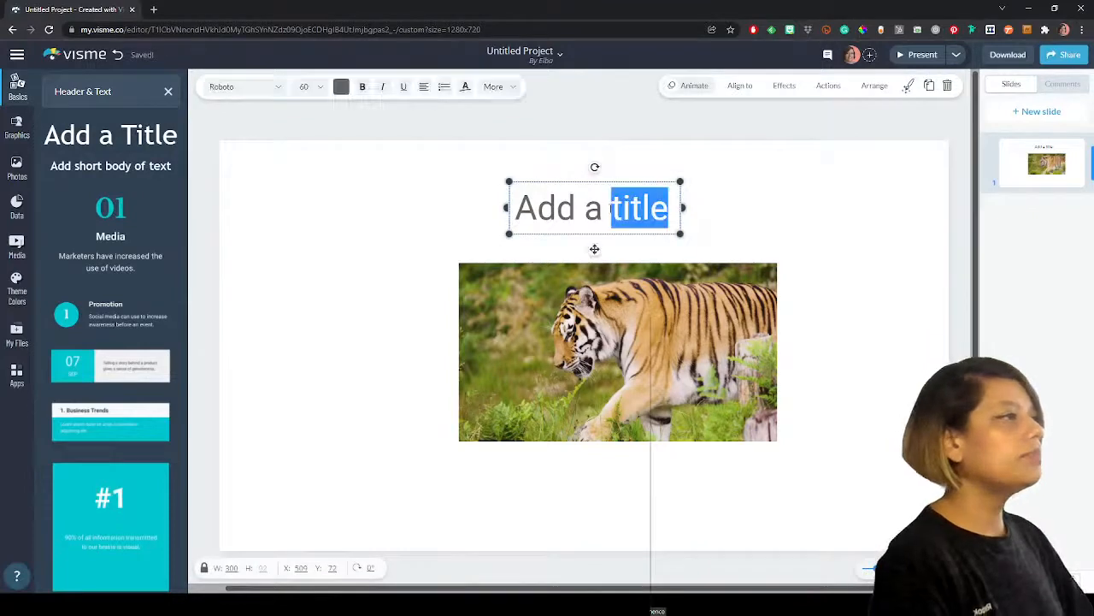
key(ctrl+a)
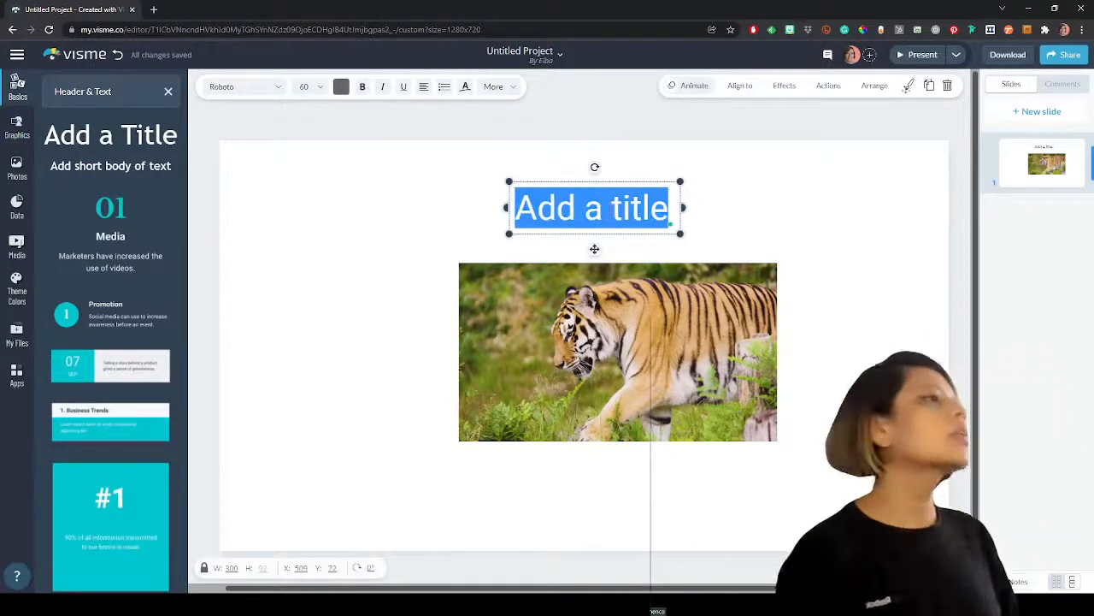
key(BackSpace)
text(Intodu)
key(BackSpace)
key(BackSpace)
key(BackSpace)
text(roducing)
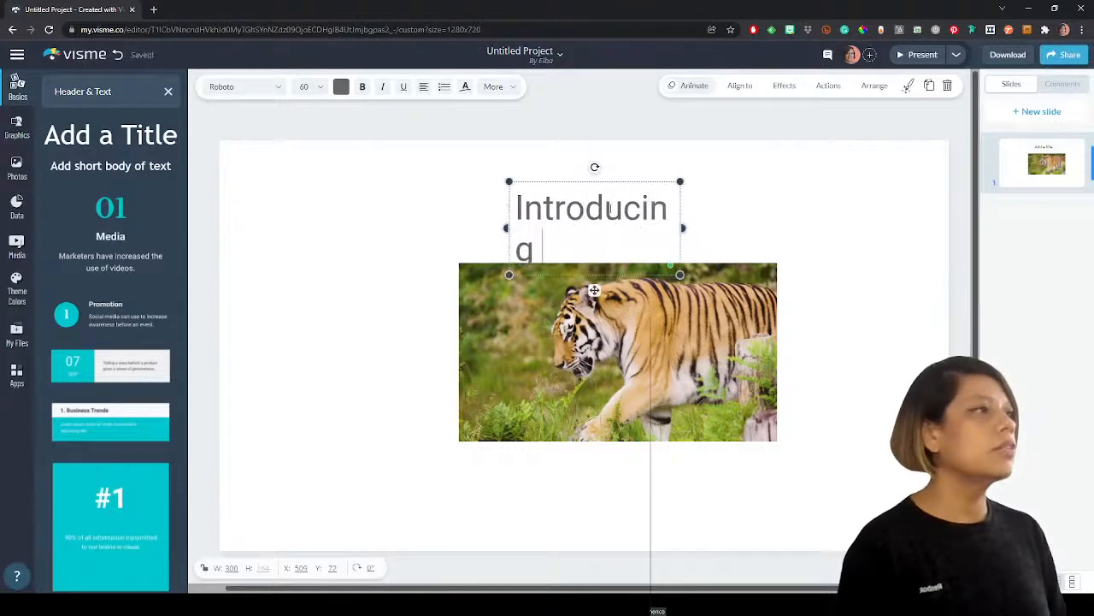
text( the new streaming app)
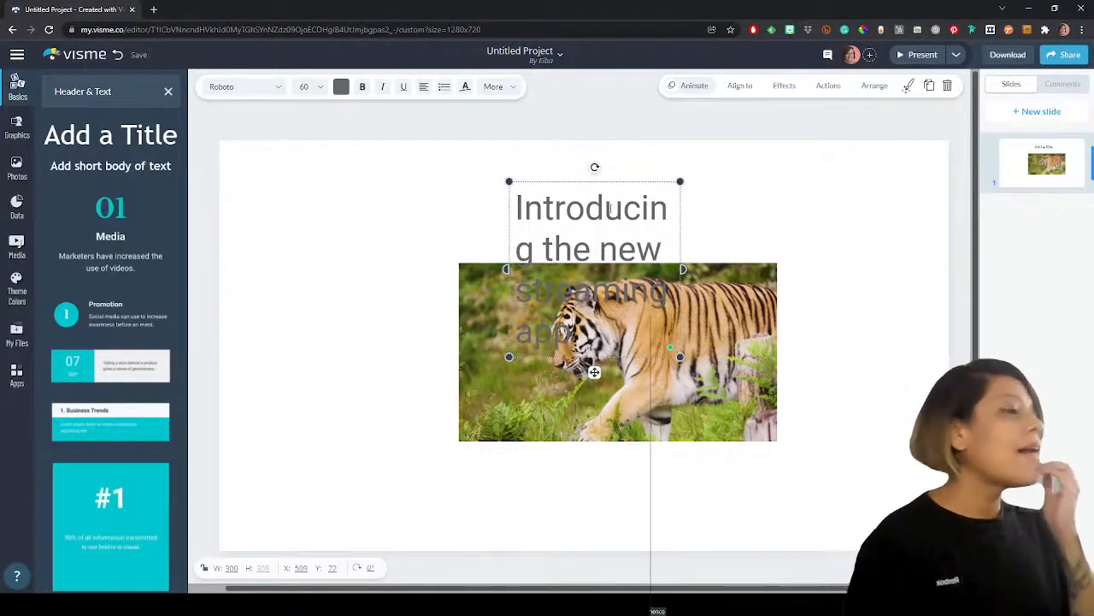
- Examine the text decoration styles and the spacing, fill and border options for the whole title text
key(ctrl+a)
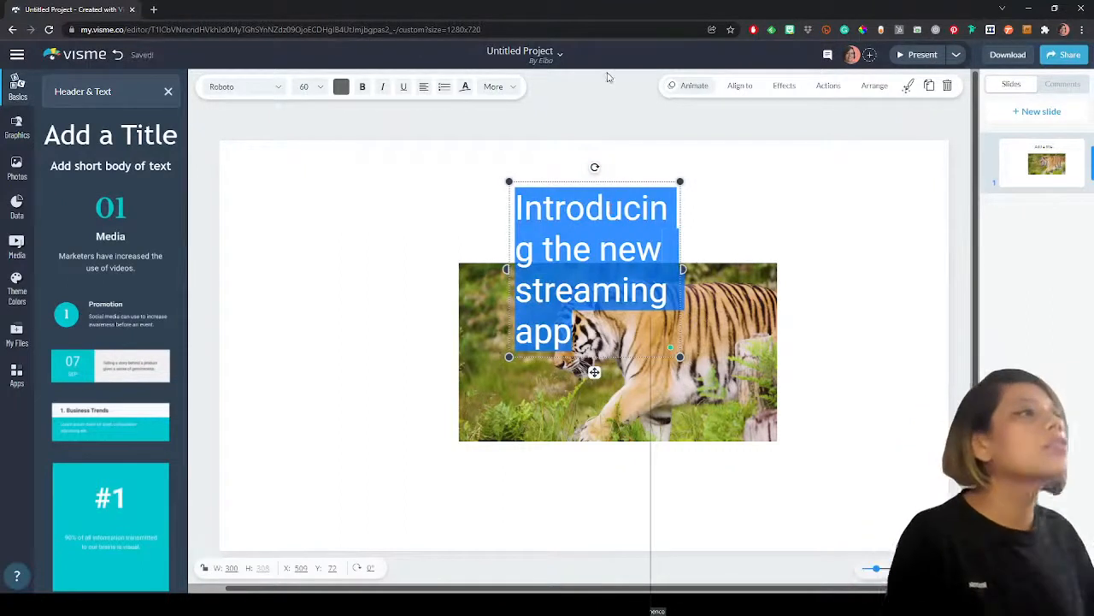
click(464, 88)
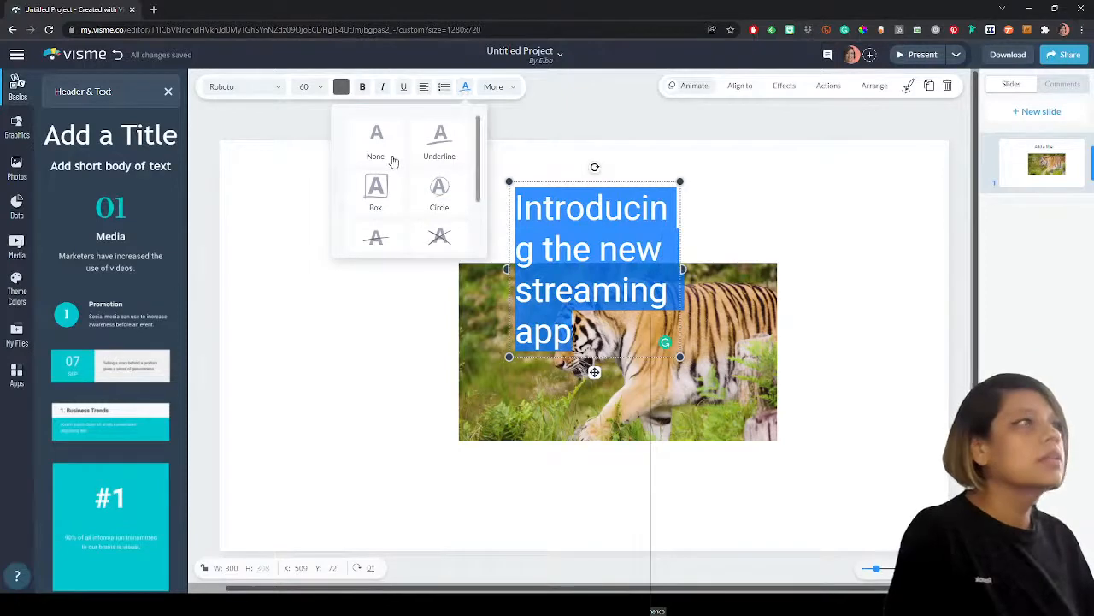
scroll(394, 162, down, 1)
scroll(393, 162, down, 1)
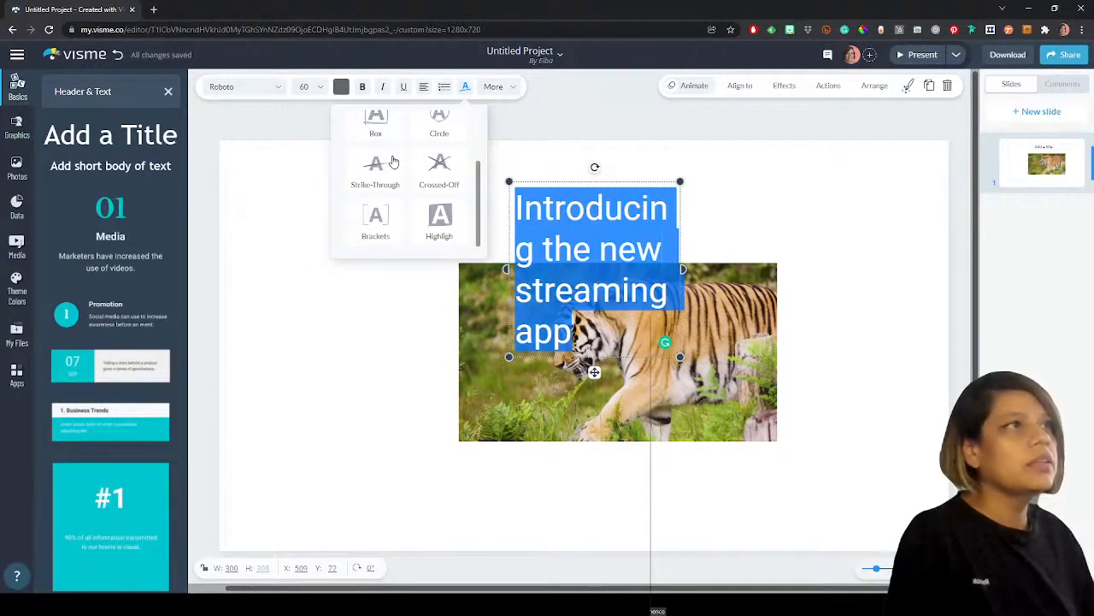
scroll(394, 161, up, 2)
click(508, 86)
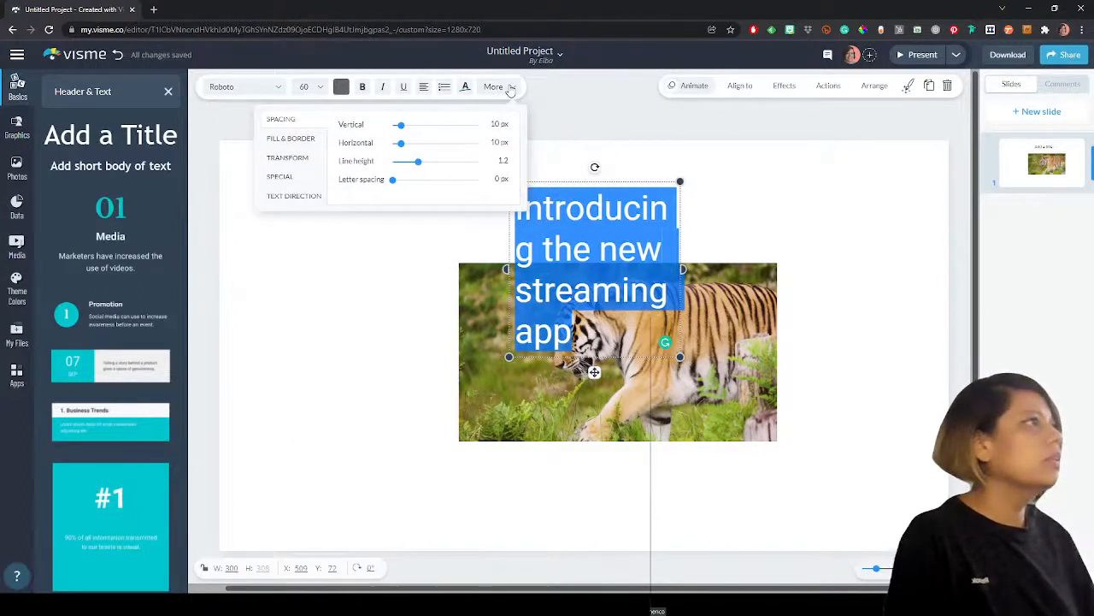
click(282, 145)
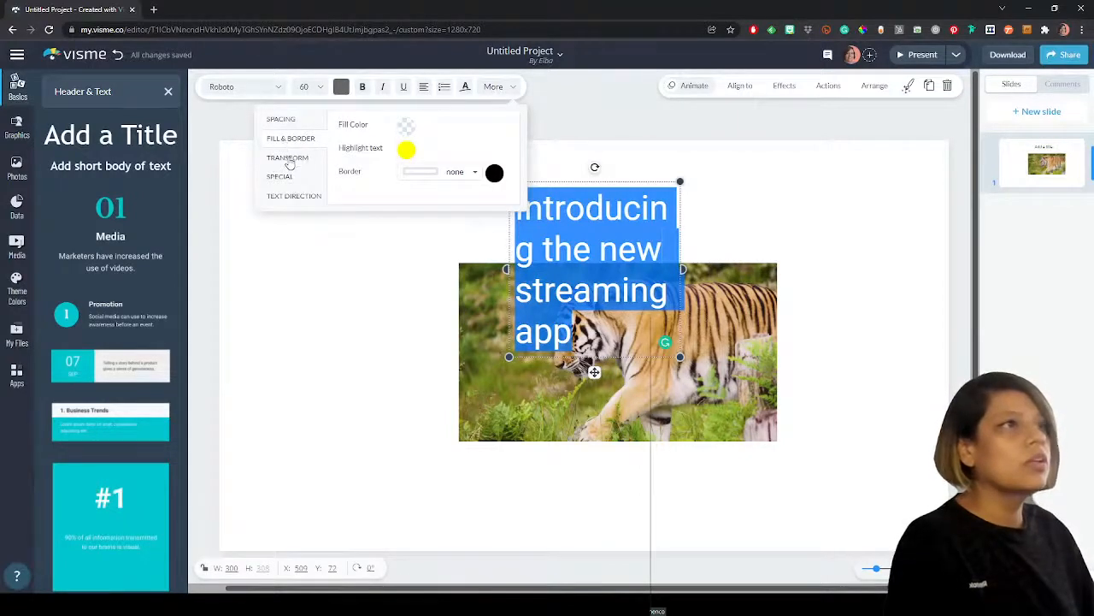
- Try the Capitalize transform on the title and set its letter case to UPPER CASE
click(289, 159)
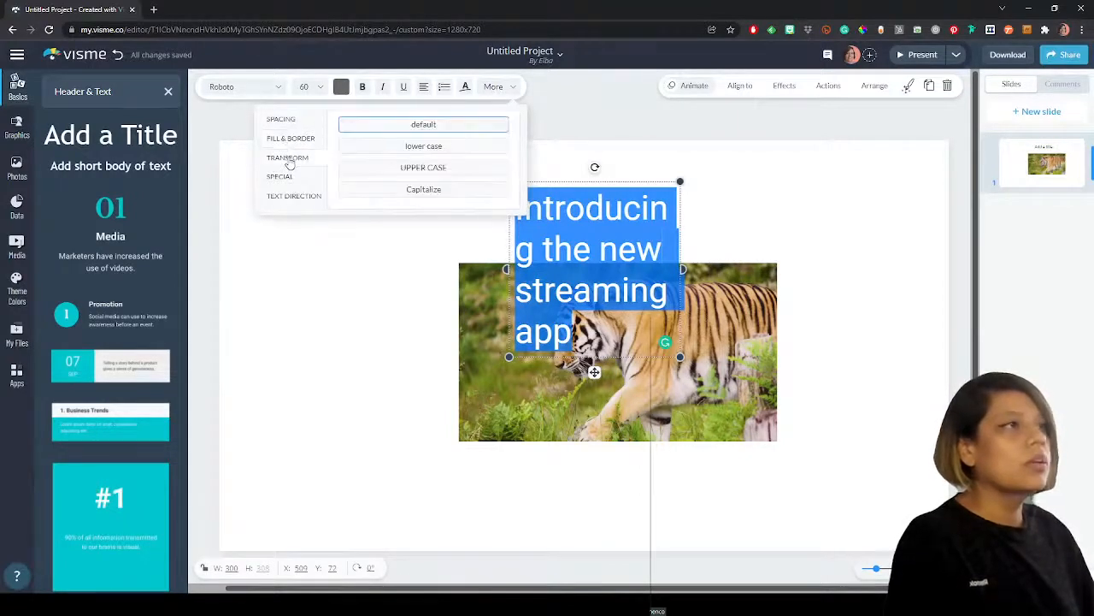
click(454, 168)
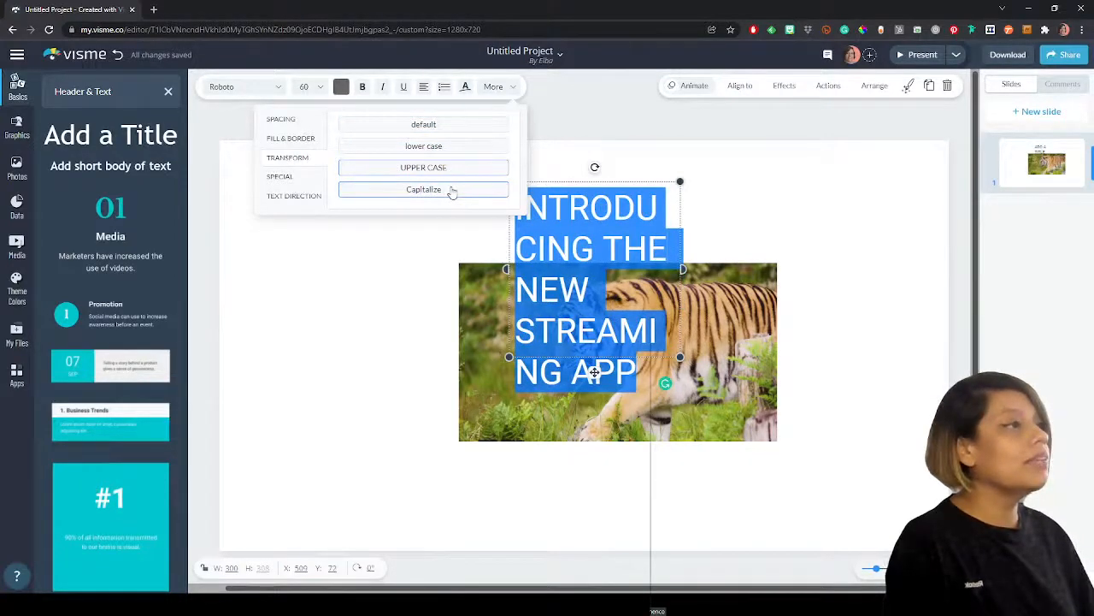
click(452, 190)
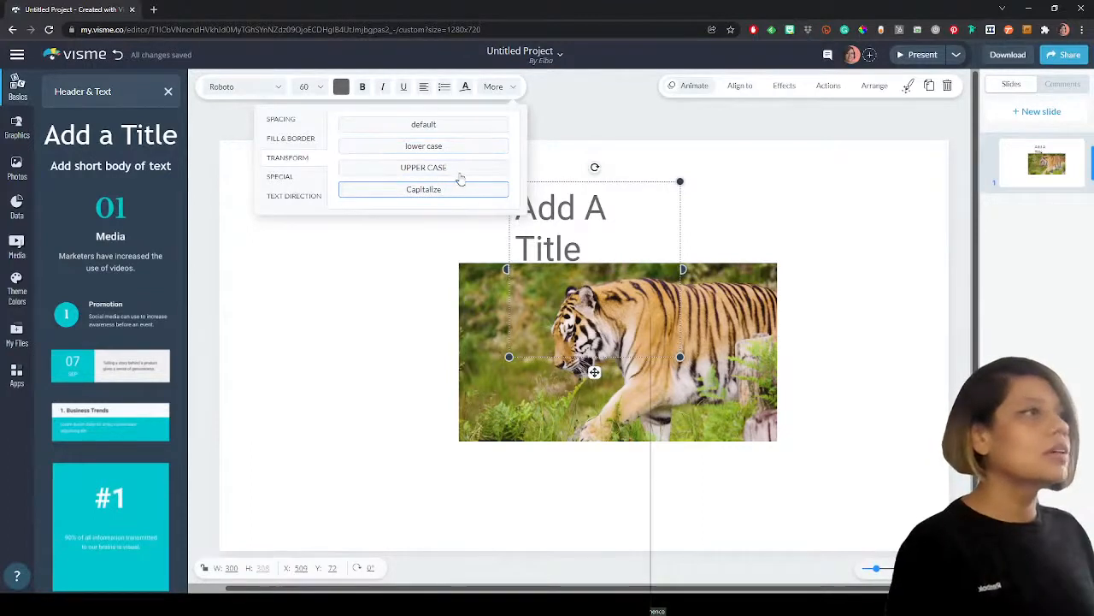
click(459, 174)
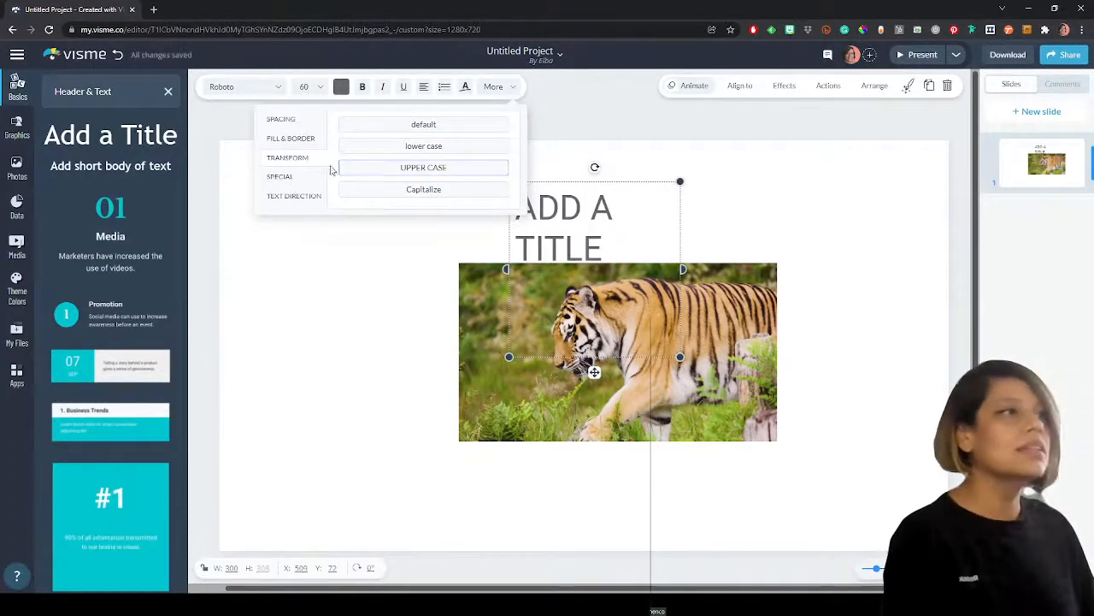
- Examine the title's full set of special characters and its text direction options
click(298, 179)
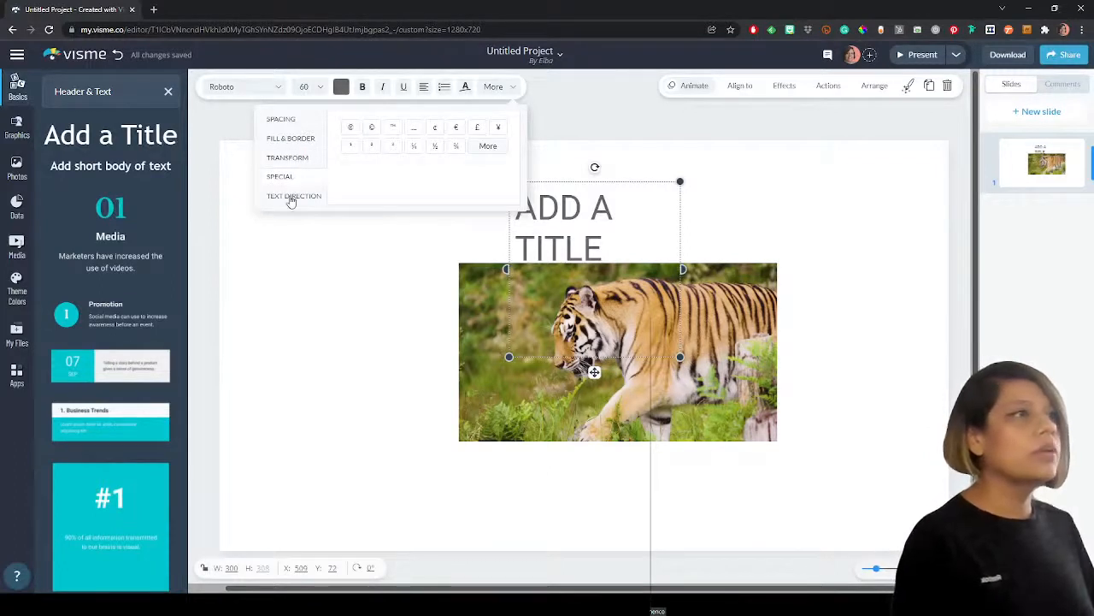
click(489, 147)
scroll(484, 167, down, 5)
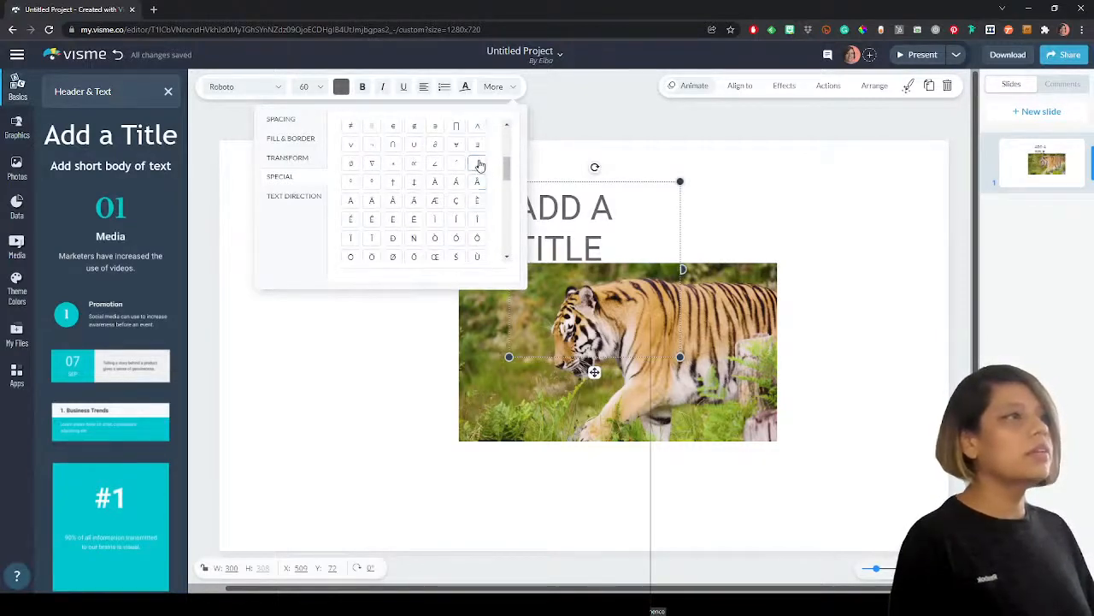
scroll(480, 190, down, 2)
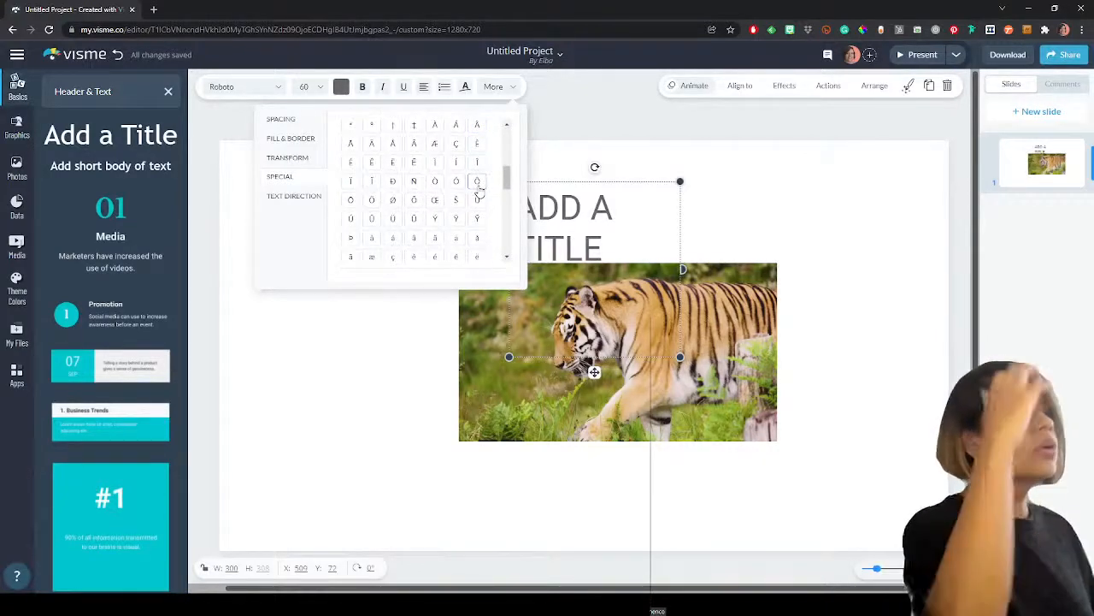
scroll(481, 192, down, 4)
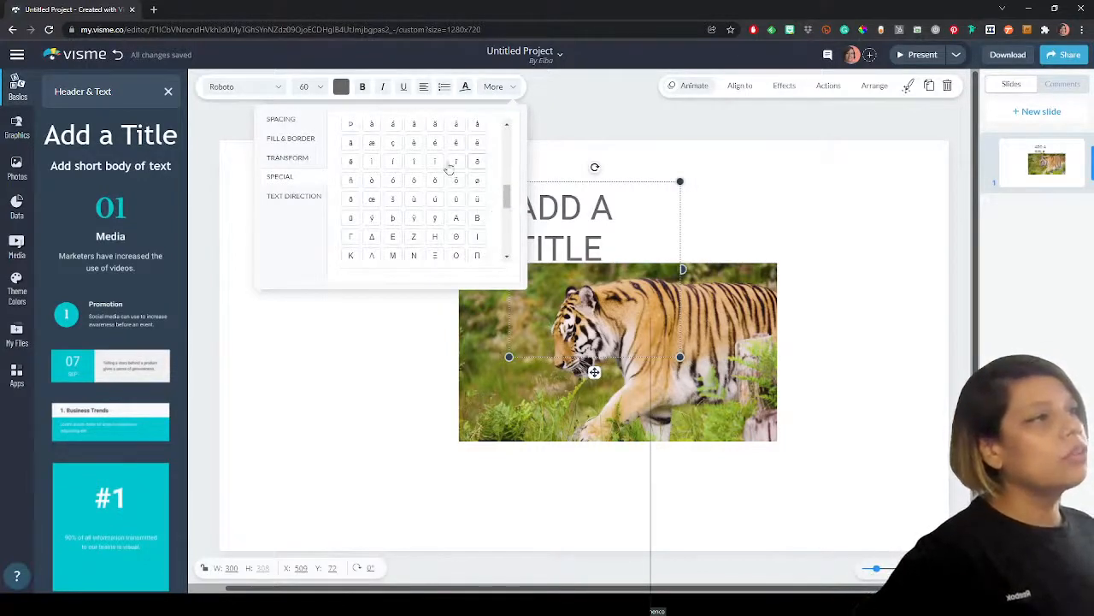
scroll(441, 180, down, 4)
scroll(443, 184, down, 6)
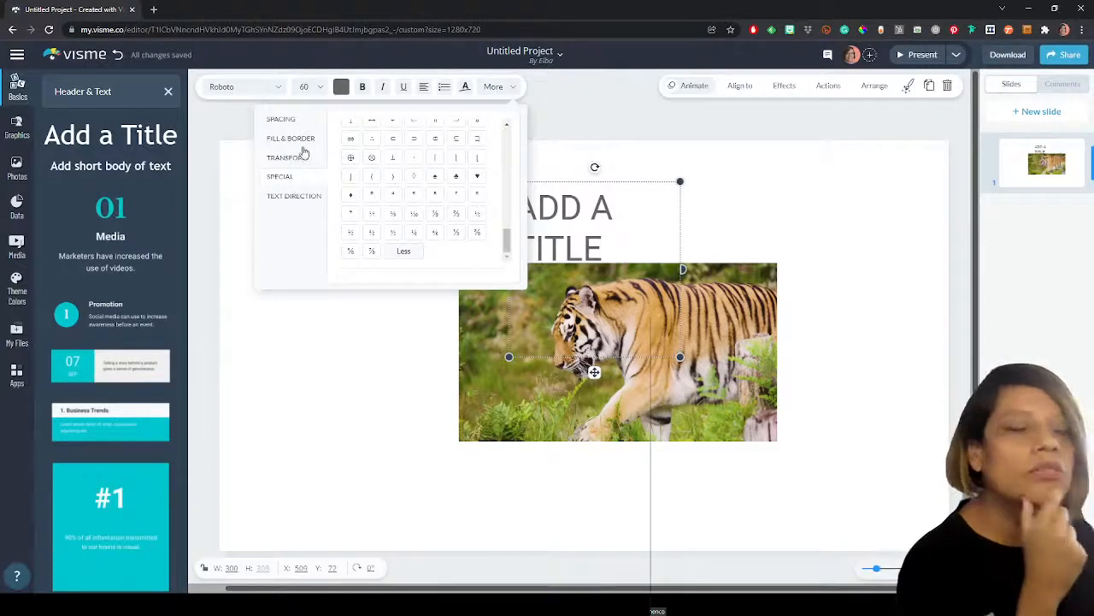
click(301, 196)
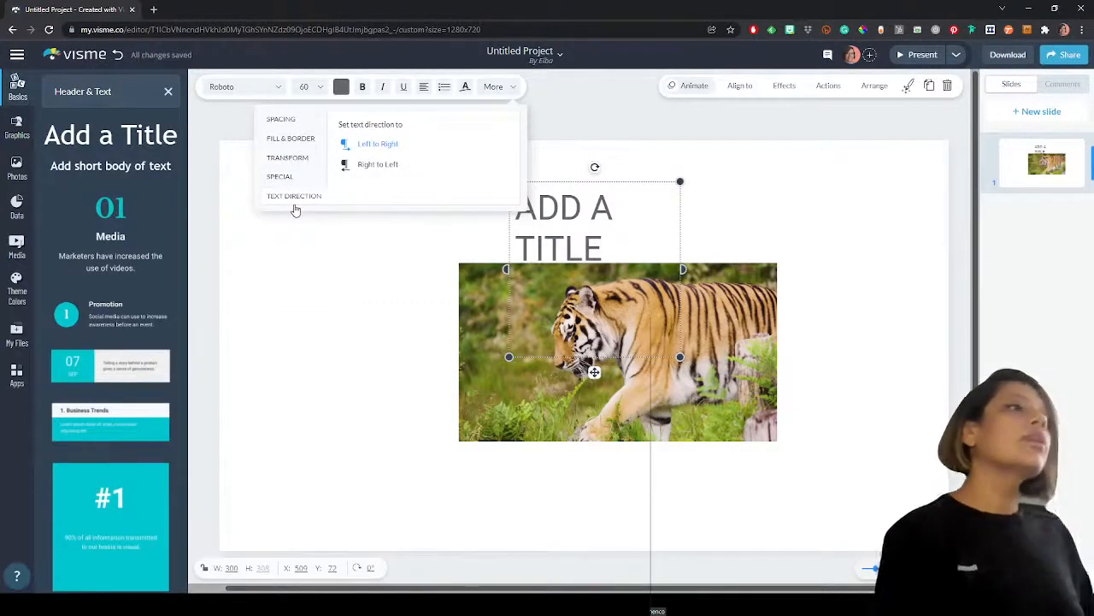
click(369, 291)
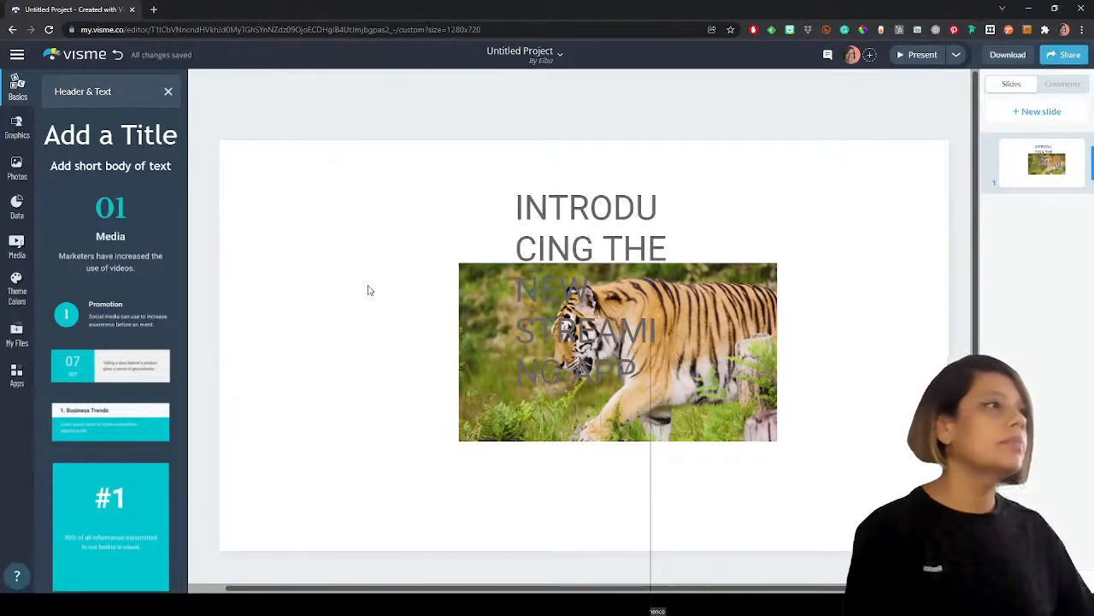
- Move the title above the tiger video and widen its box to about 1179 px so the text fits on one line
click(619, 208)
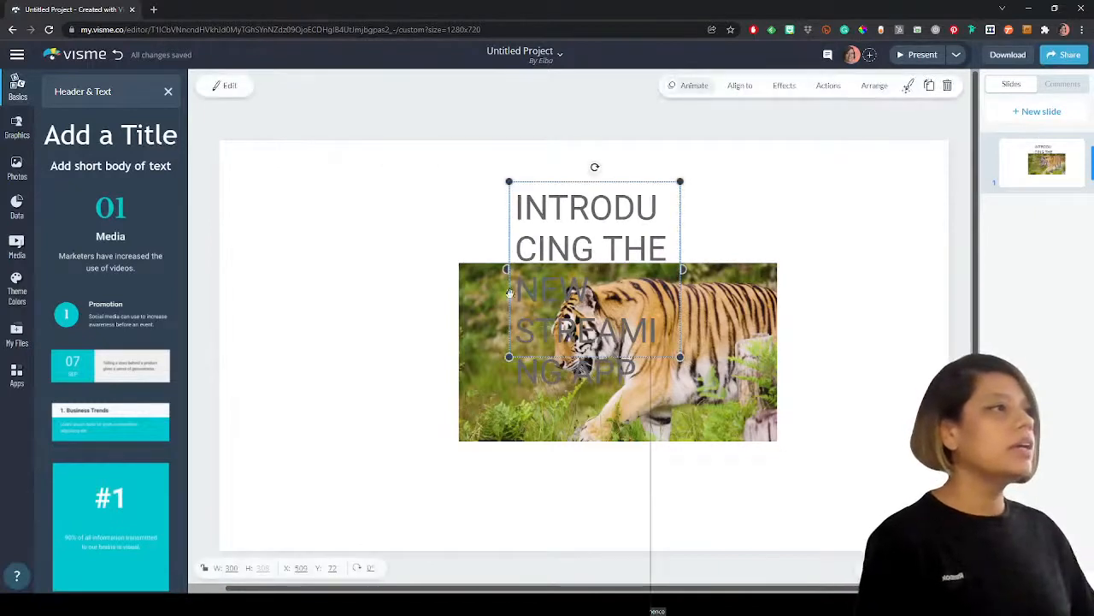
drag(575, 214, 447, 182)
drag(551, 324, 917, 224)
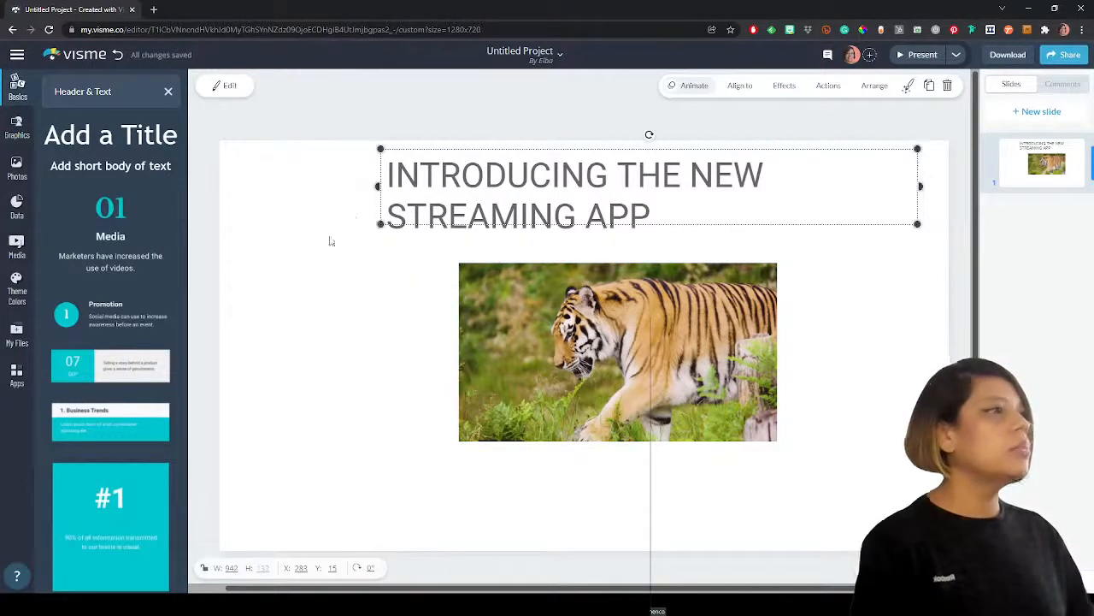
drag(385, 222, 214, 252)
drag(727, 154, 767, 168)
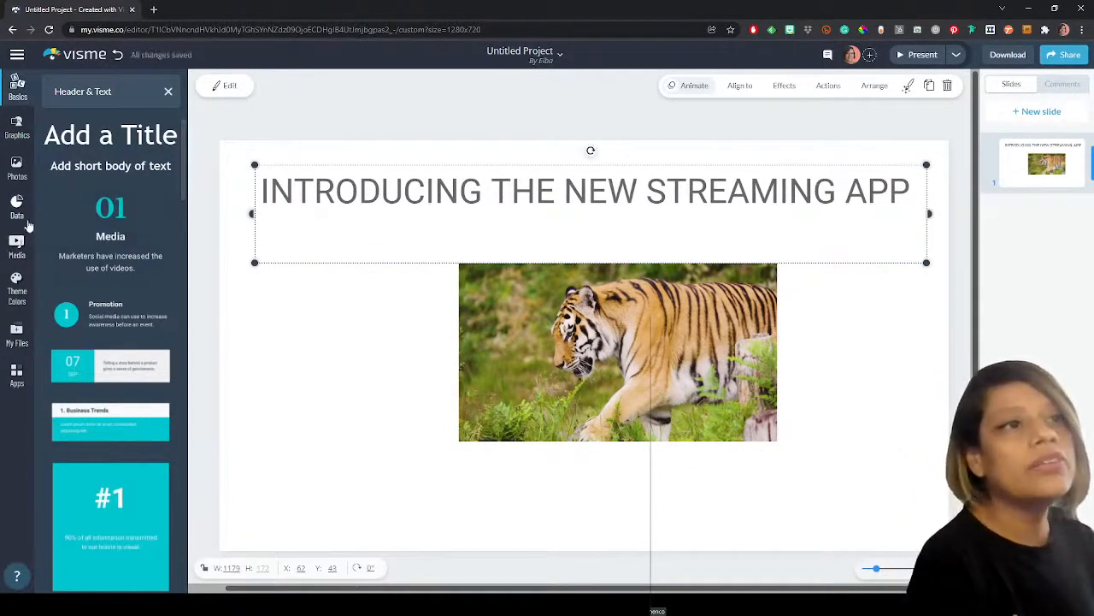
- Look through the animated graphics categories, including the Bot and Professional characters
click(23, 143)
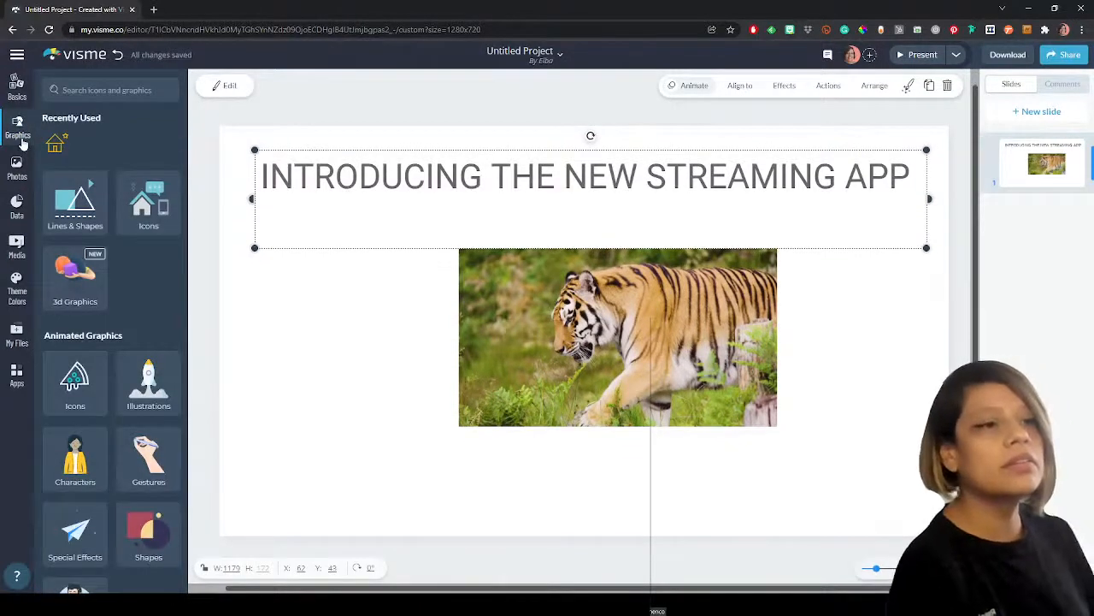
scroll(142, 405, down, 1)
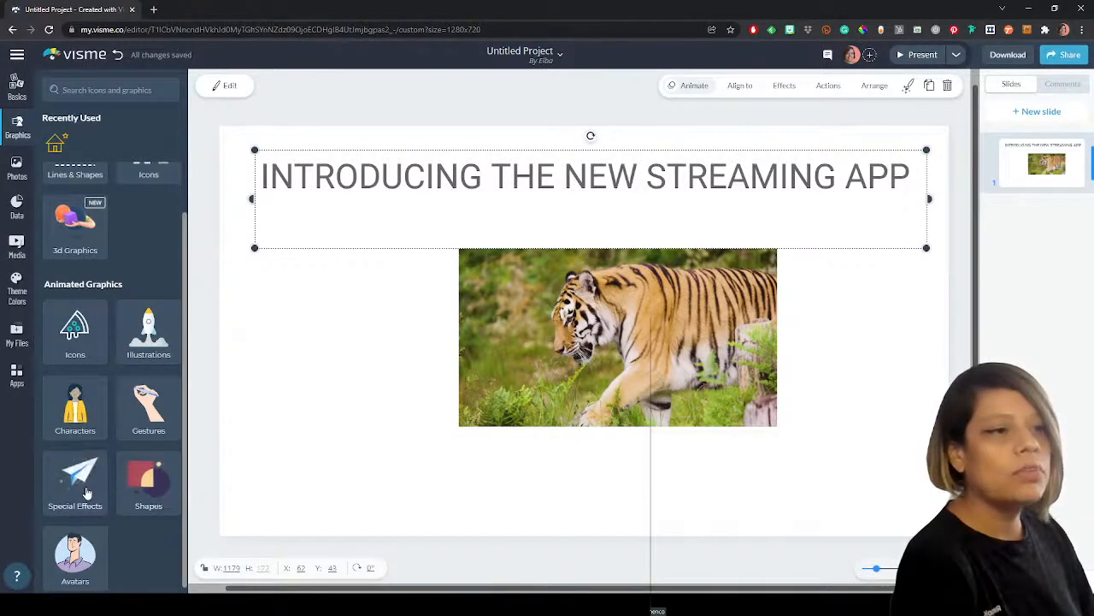
click(67, 402)
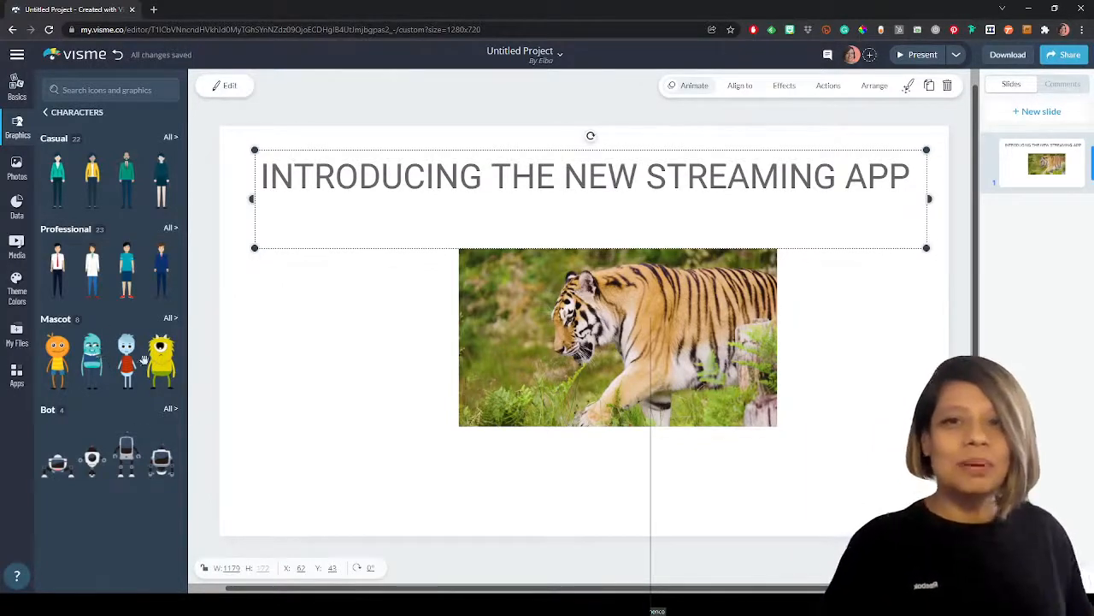
click(170, 411)
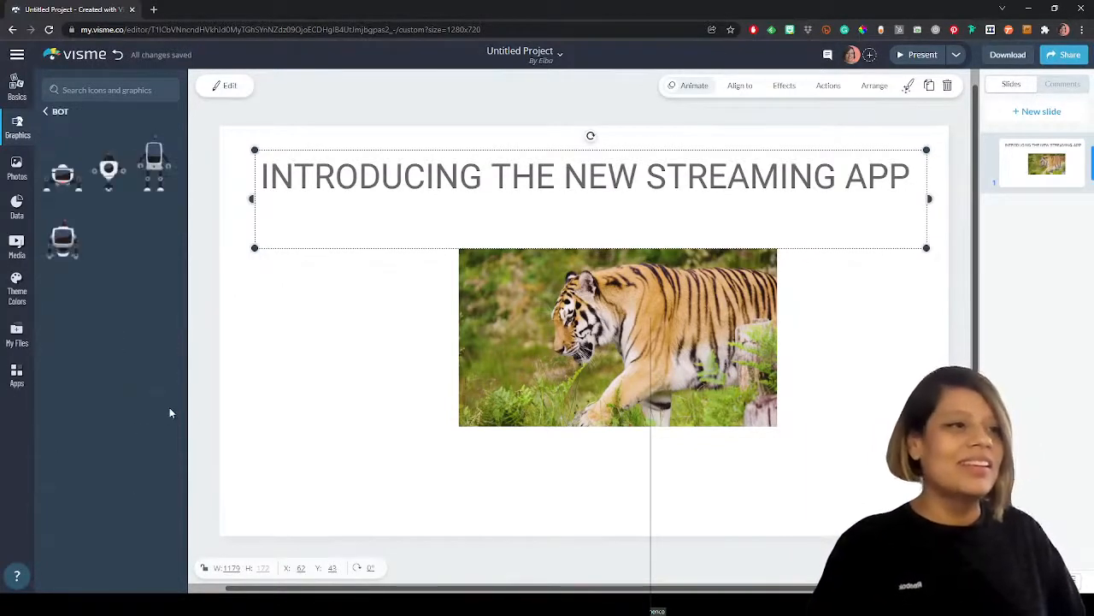
click(51, 115)
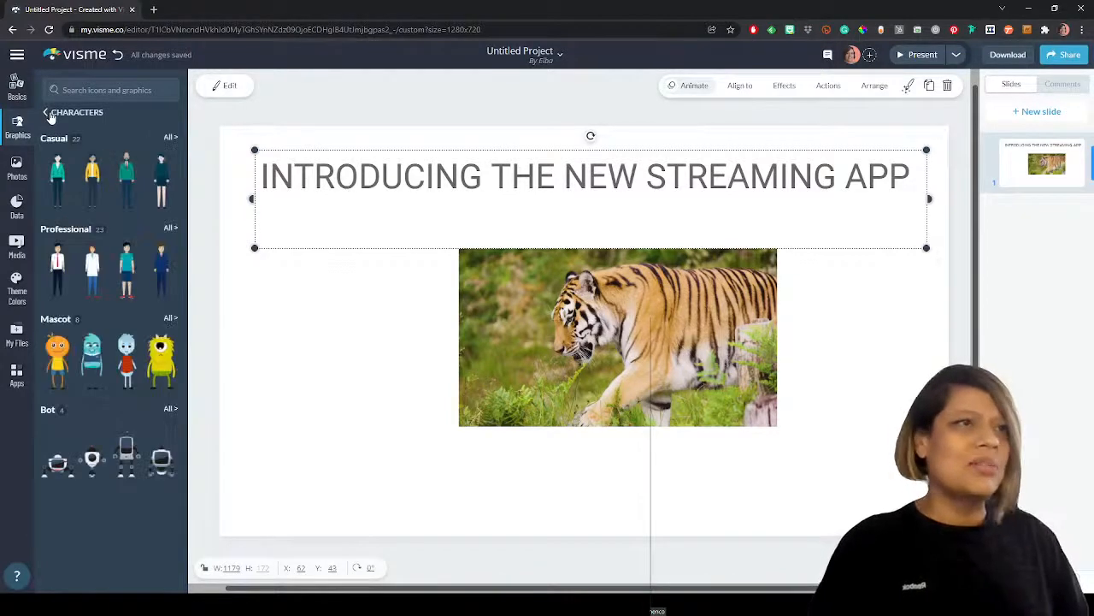
click(170, 229)
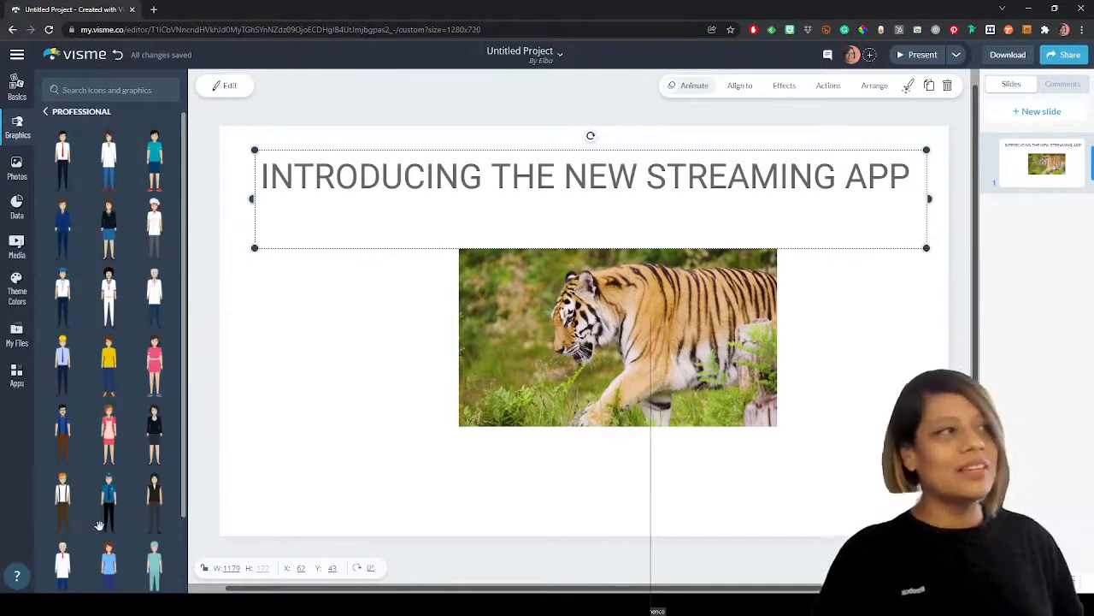
scroll(291, 436, down, 1)
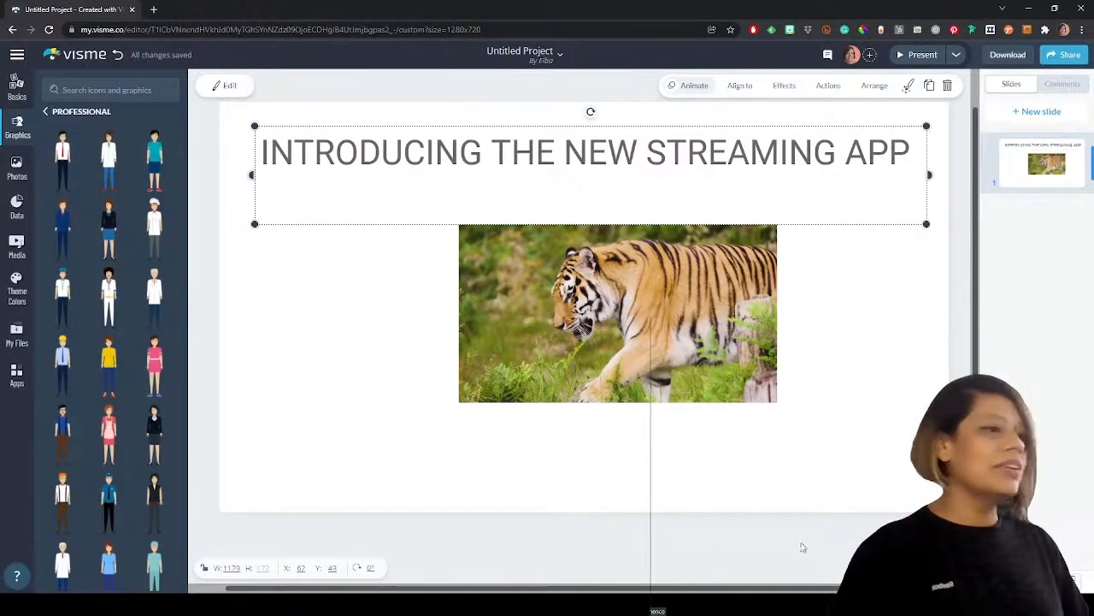
scroll(800, 539, up, 2)
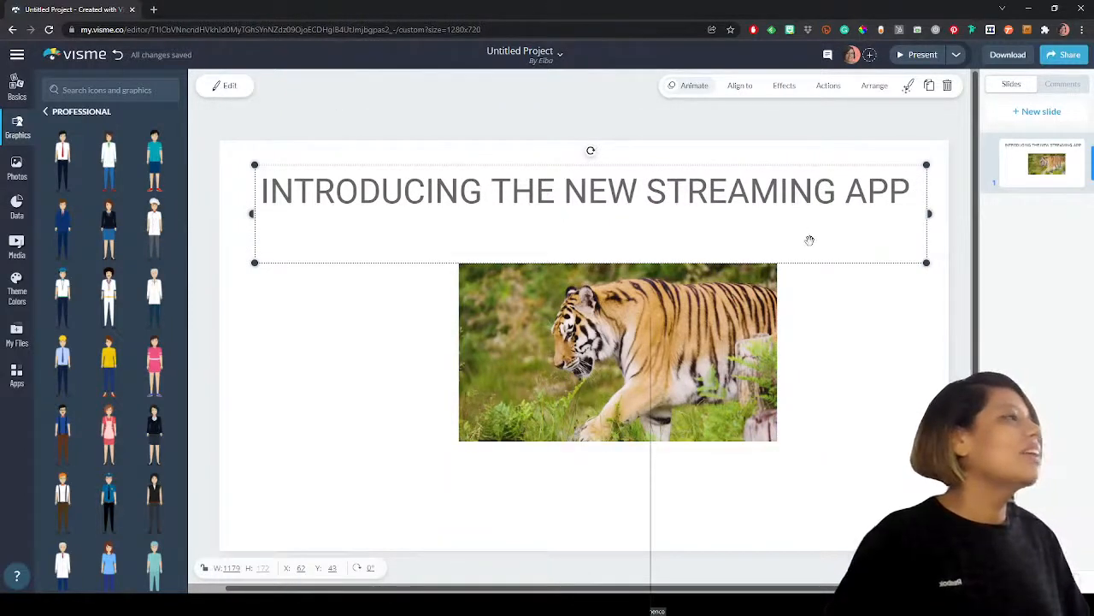
scroll(878, 382, down, 2)
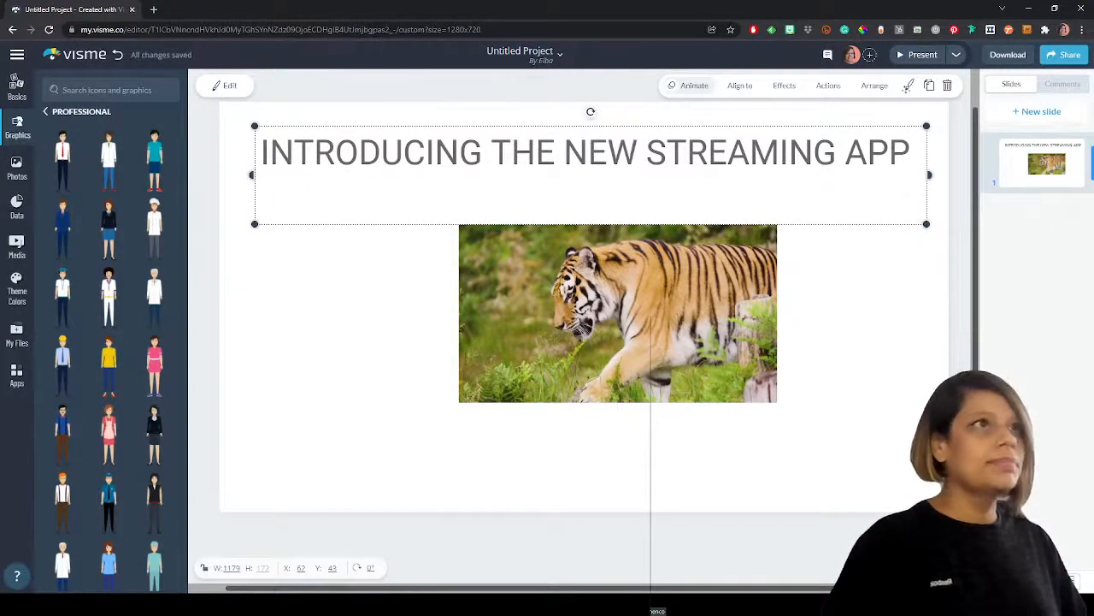
- Add a blank second slide to the project and keep it as the active slide after viewing slide 1
click(1039, 112)
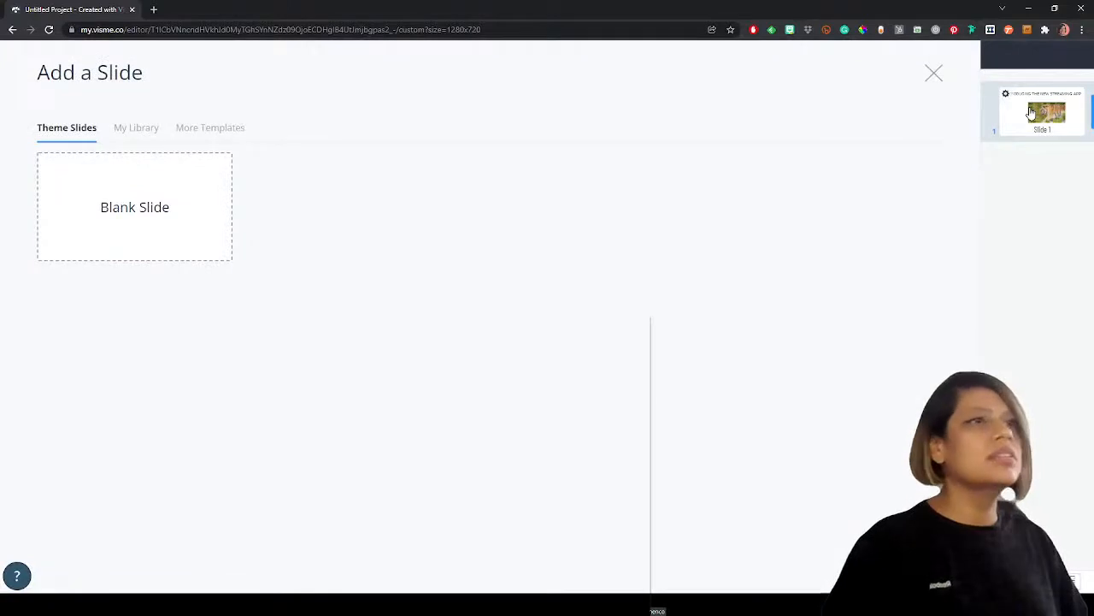
click(73, 222)
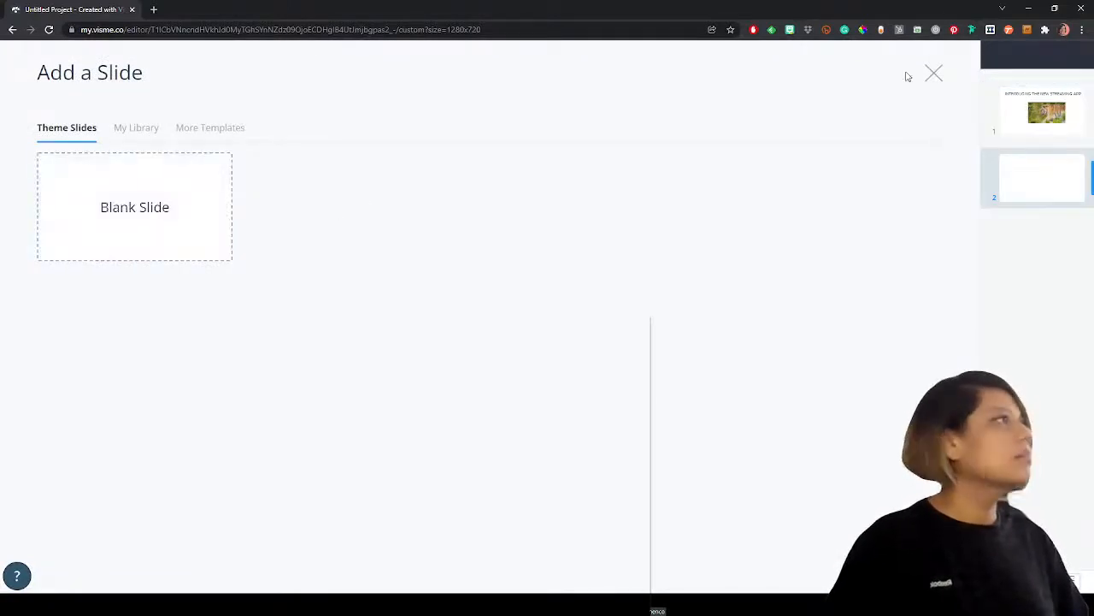
click(935, 75)
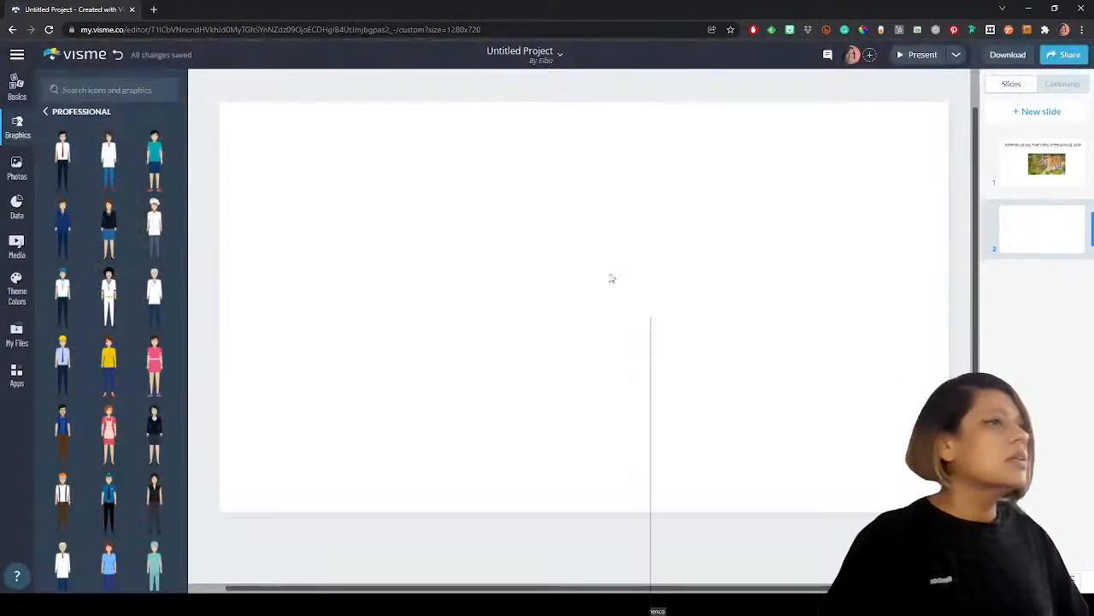
click(1042, 171)
click(1050, 229)
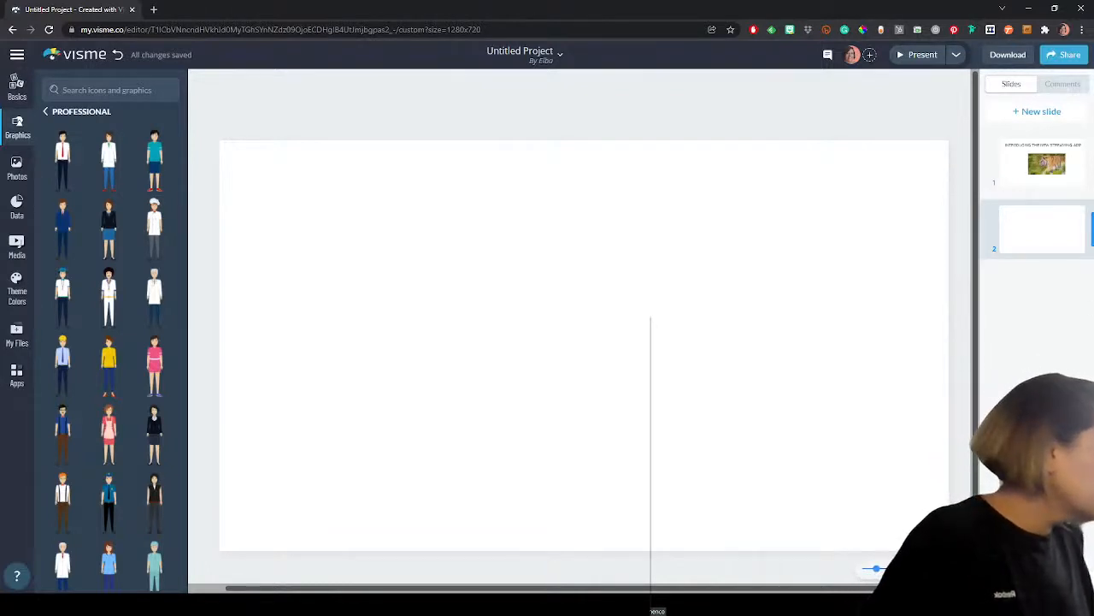
- Examine the slide actions available for the blank second slide
click(1092, 230)
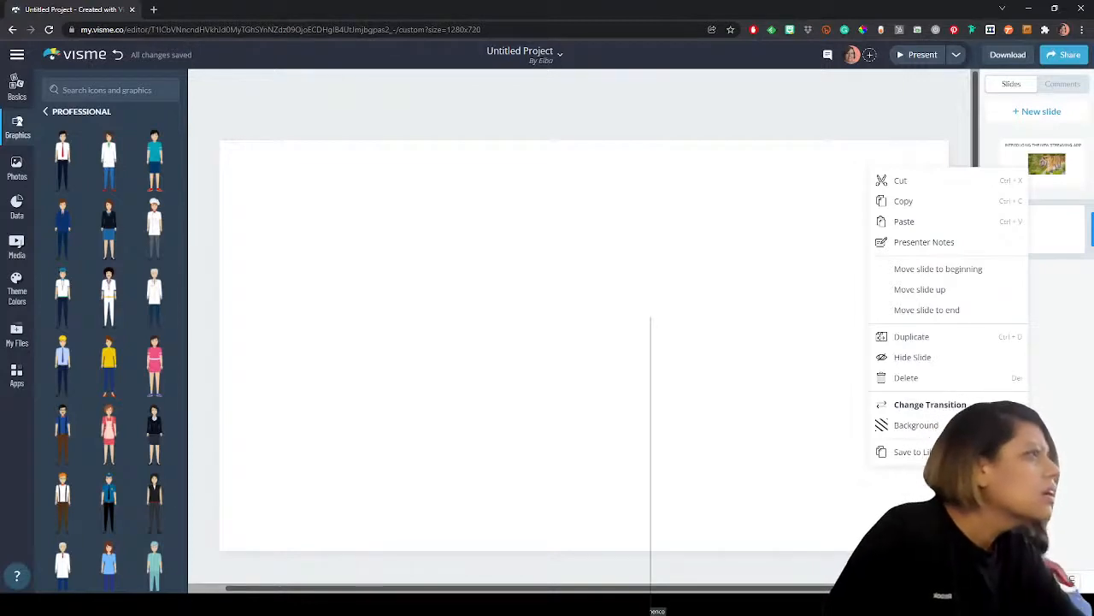
click(1067, 423)
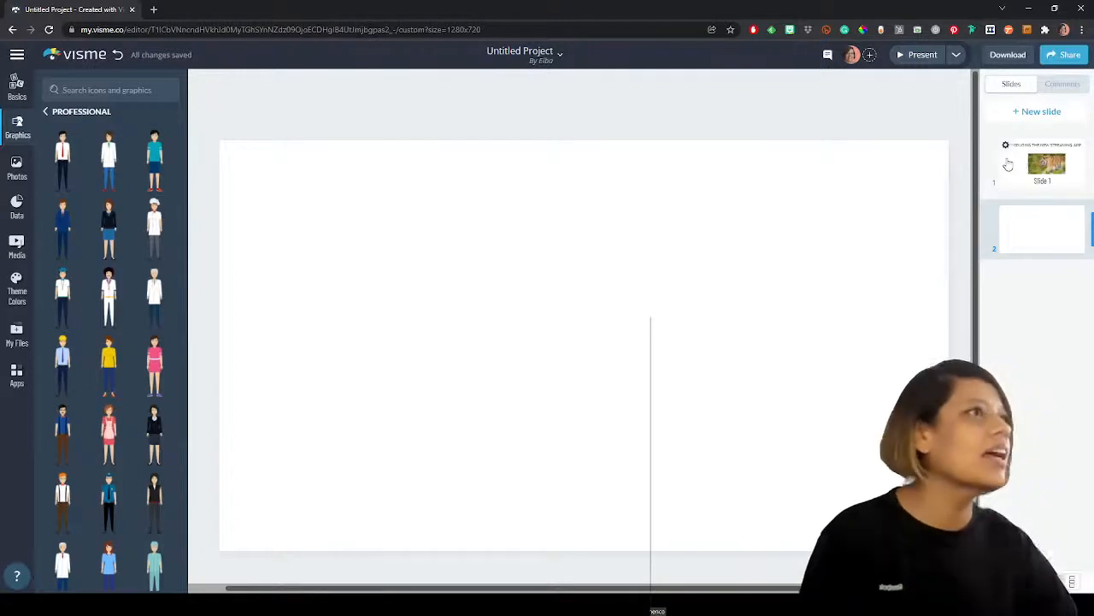
scroll(440, 366, down, 1)
scroll(441, 361, up, 1)
scroll(440, 362, down, 1)
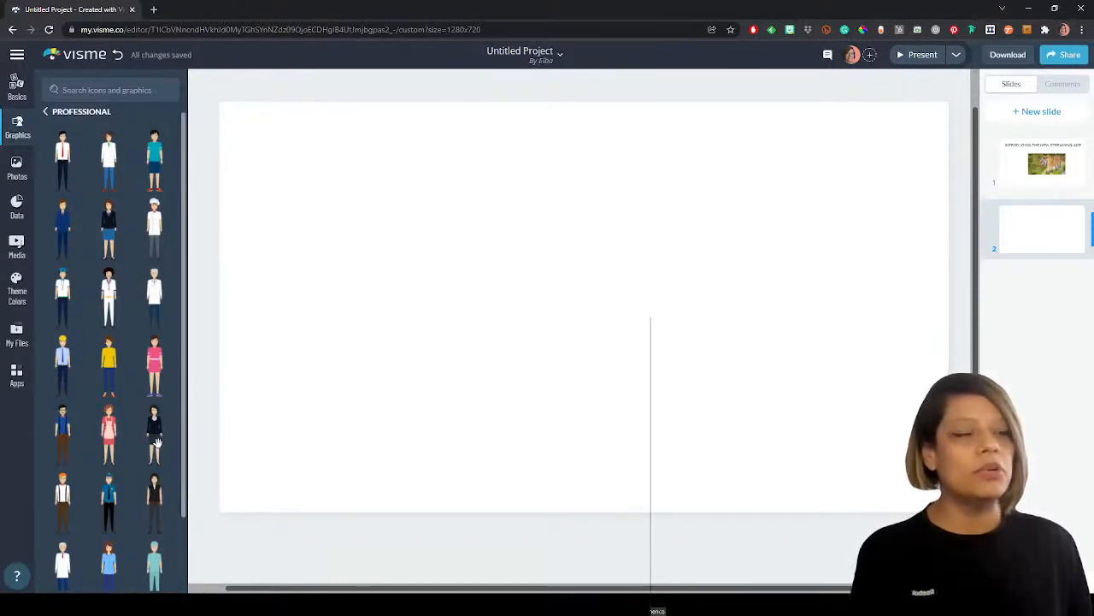
- Add the Professional woman in the black skirt suit to the blank slide and enlarge her to about 448 x 668 px
drag(153, 438, 303, 360)
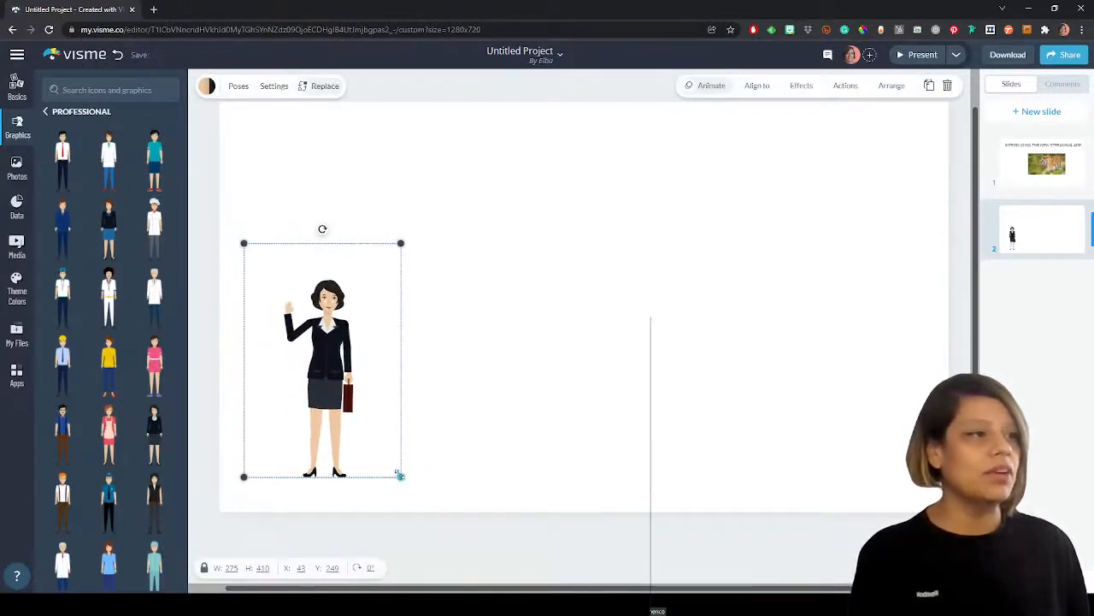
drag(401, 476, 452, 519)
drag(401, 454, 345, 387)
drag(388, 478, 409, 506)
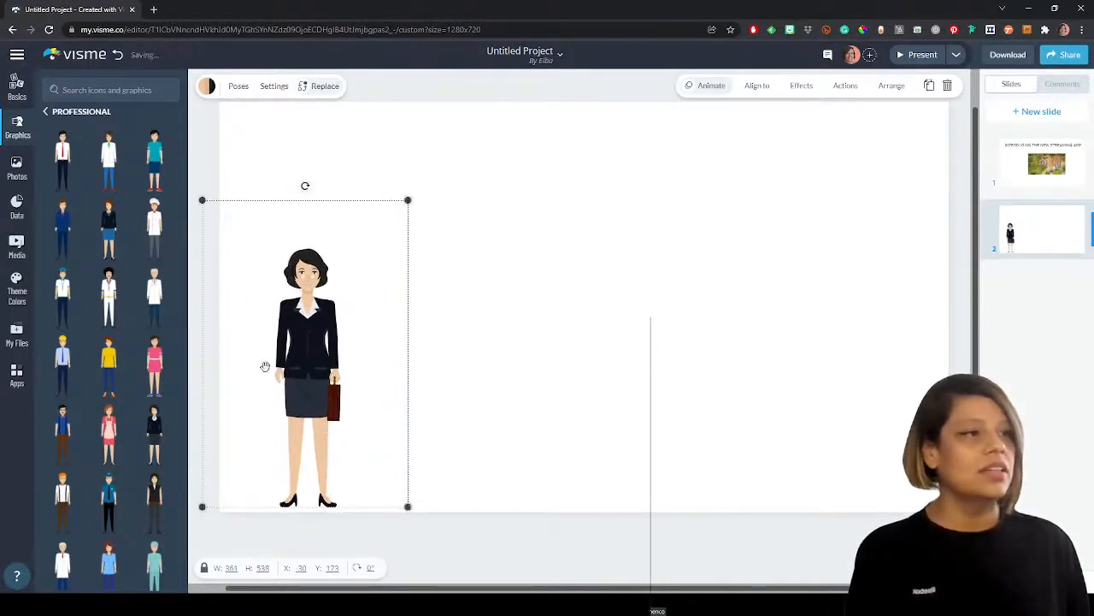
drag(289, 348, 246, 359)
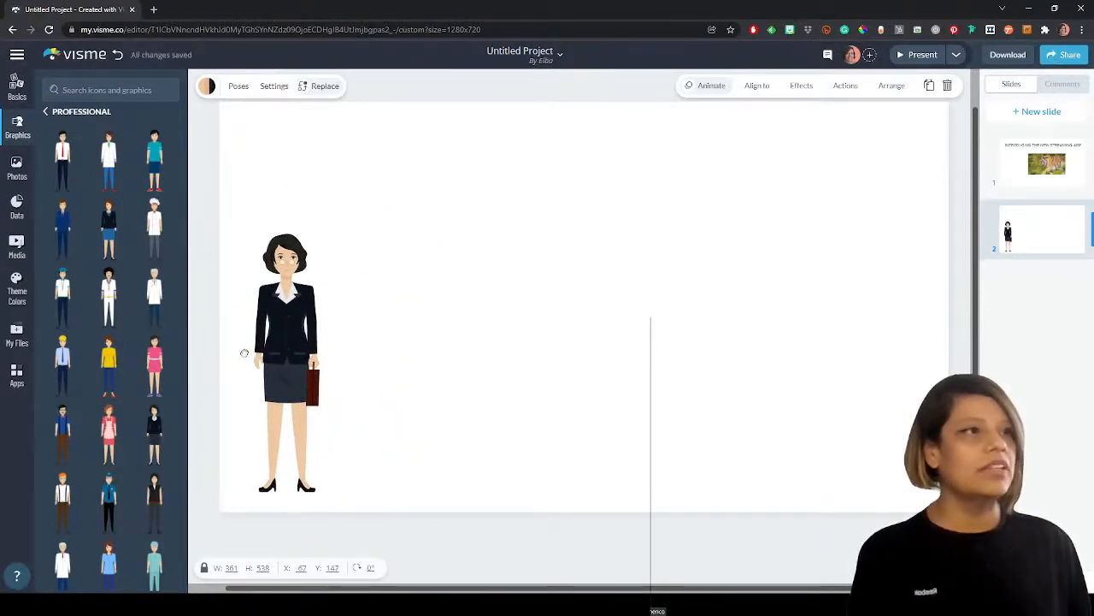
drag(386, 180, 415, 142)
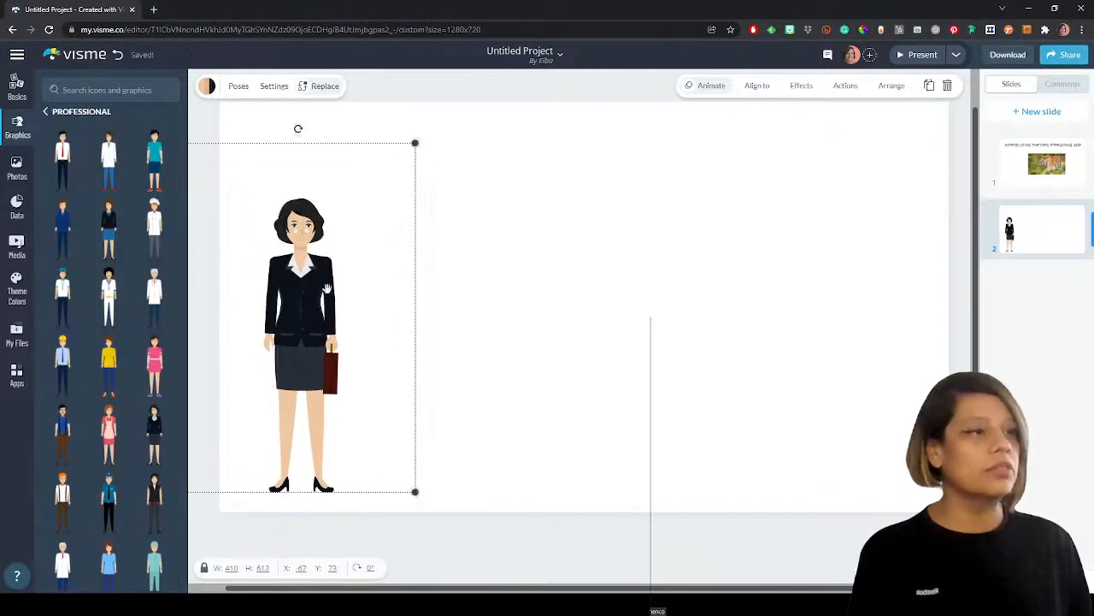
drag(325, 287, 340, 278)
drag(429, 131, 508, 100)
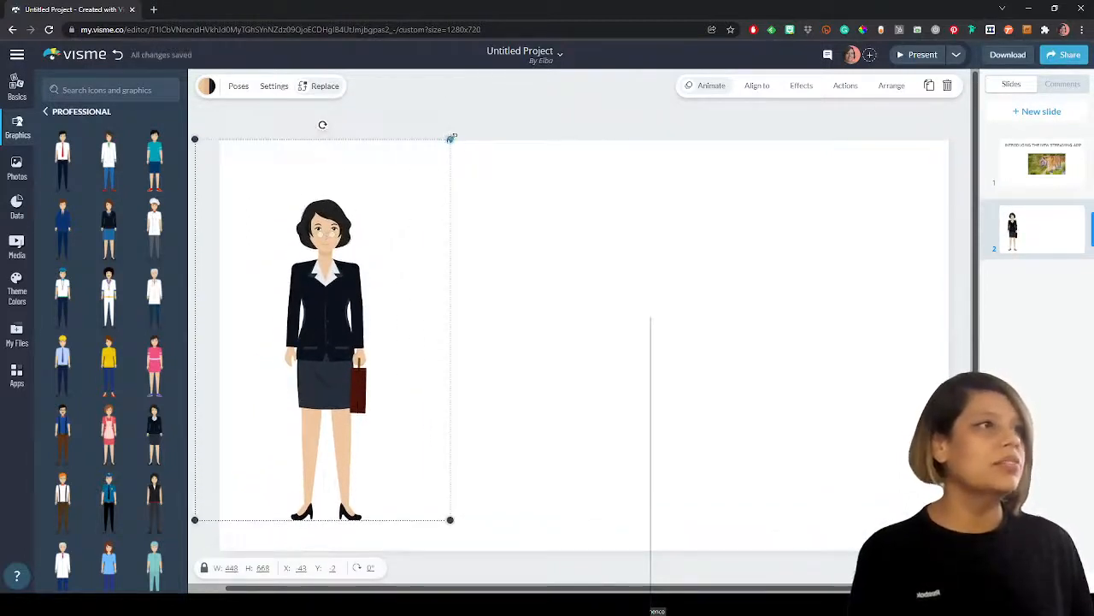
- Resize the businesswoman to about 489 x 729 px, place her at the slide's left side, and leave her selected
drag(450, 139, 464, 117)
drag(354, 257, 448, 241)
drag(484, 368, 448, 386)
drag(527, 528, 566, 525)
drag(461, 381, 464, 433)
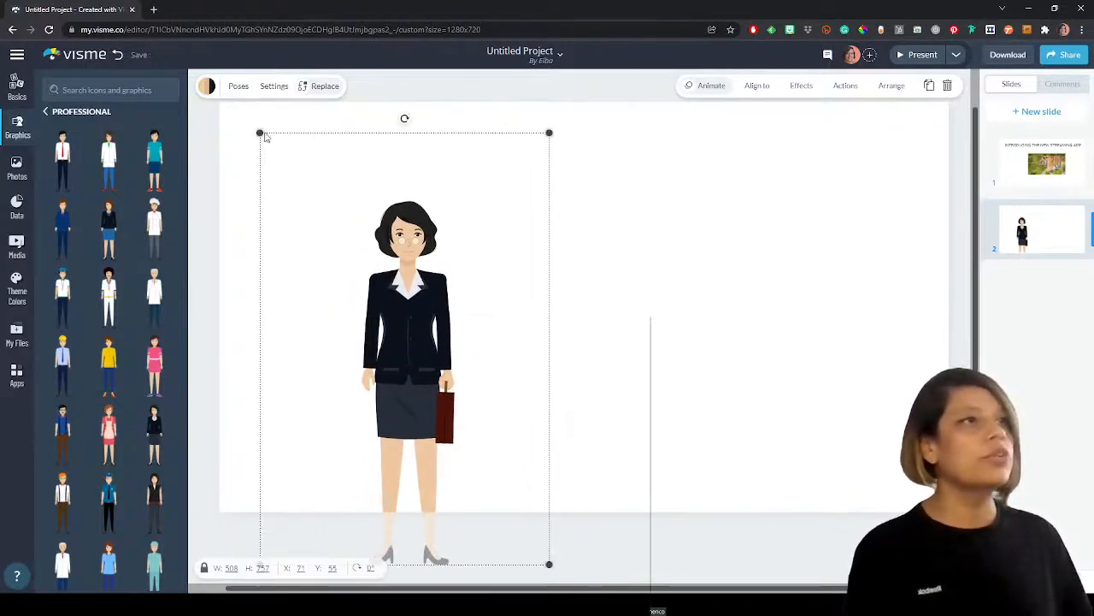
drag(259, 132, 344, 193)
drag(447, 345, 284, 280)
drag(383, 194, 507, 11)
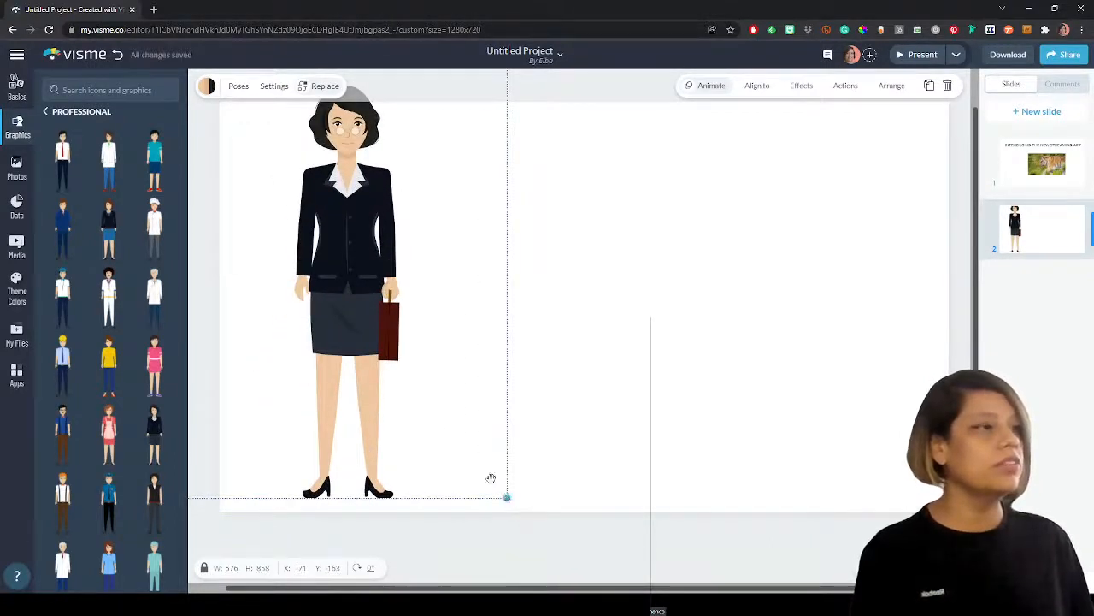
drag(506, 497, 458, 425)
drag(384, 179, 367, 224)
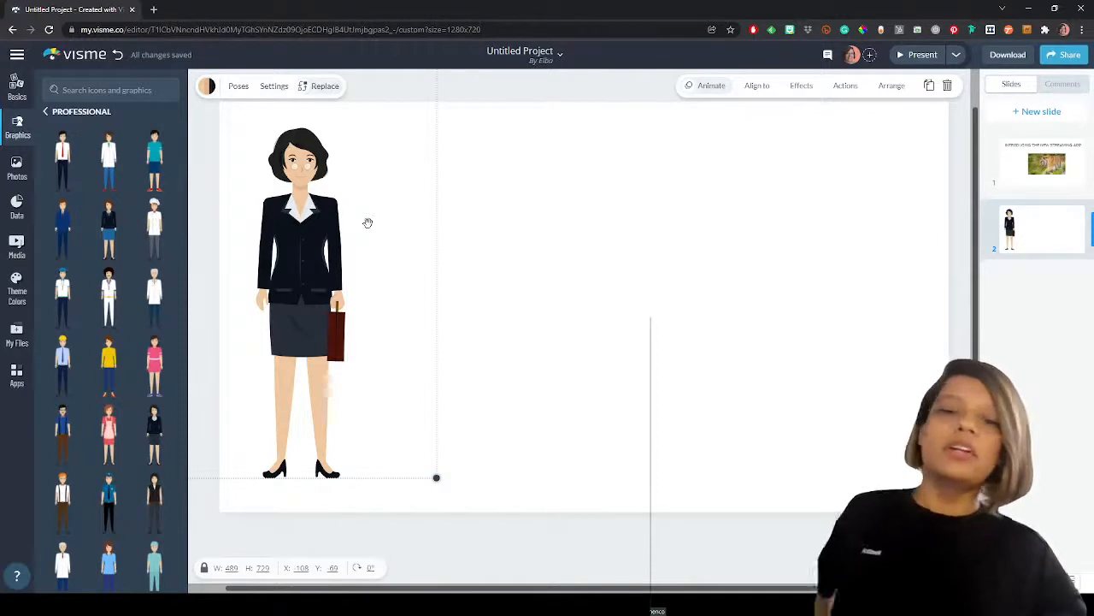
click(596, 224)
click(307, 229)
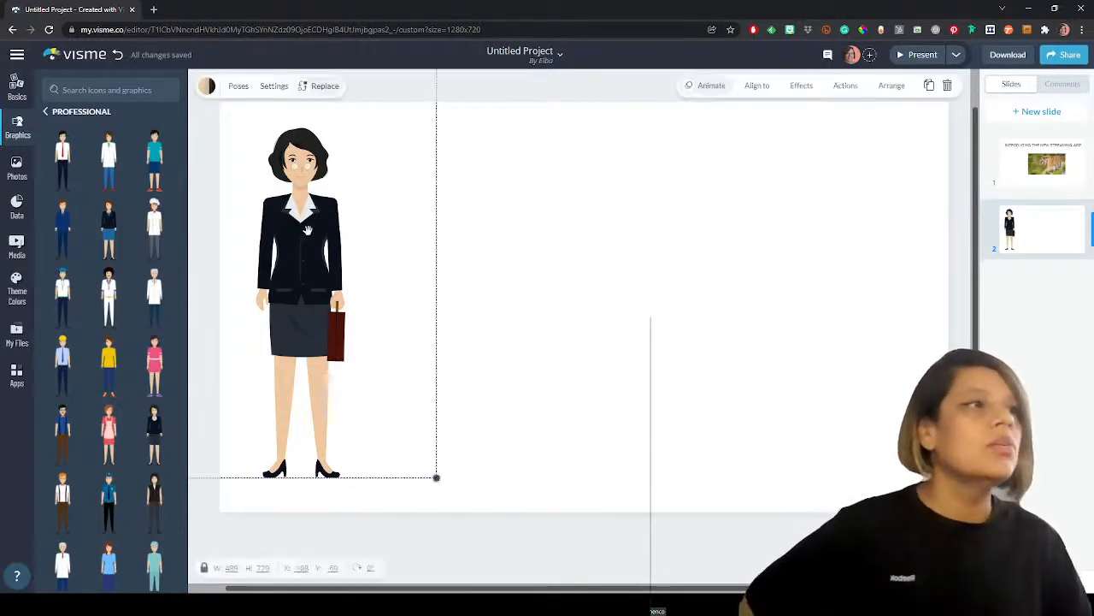
- Apply the dark brown preset skin tone to the businesswoman and move her to about X -61, Y -32
click(206, 87)
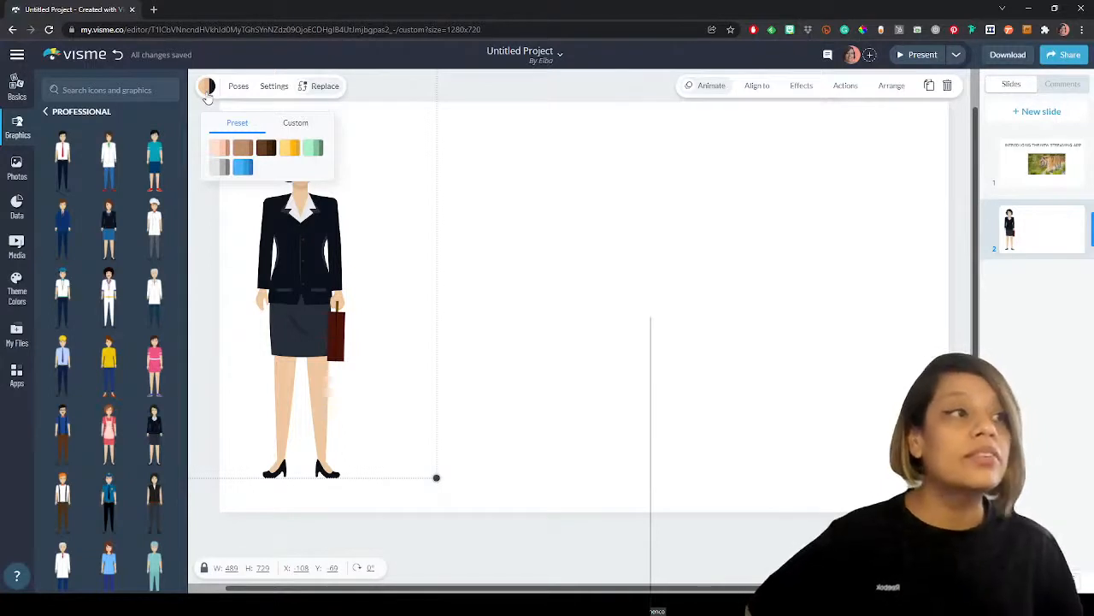
click(264, 150)
click(451, 187)
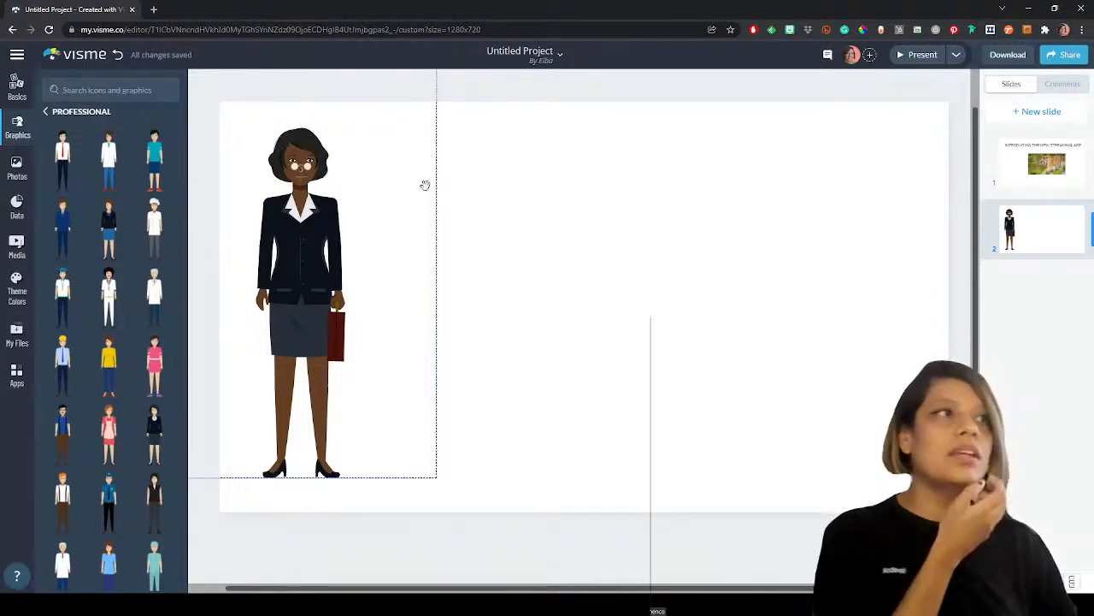
click(360, 197)
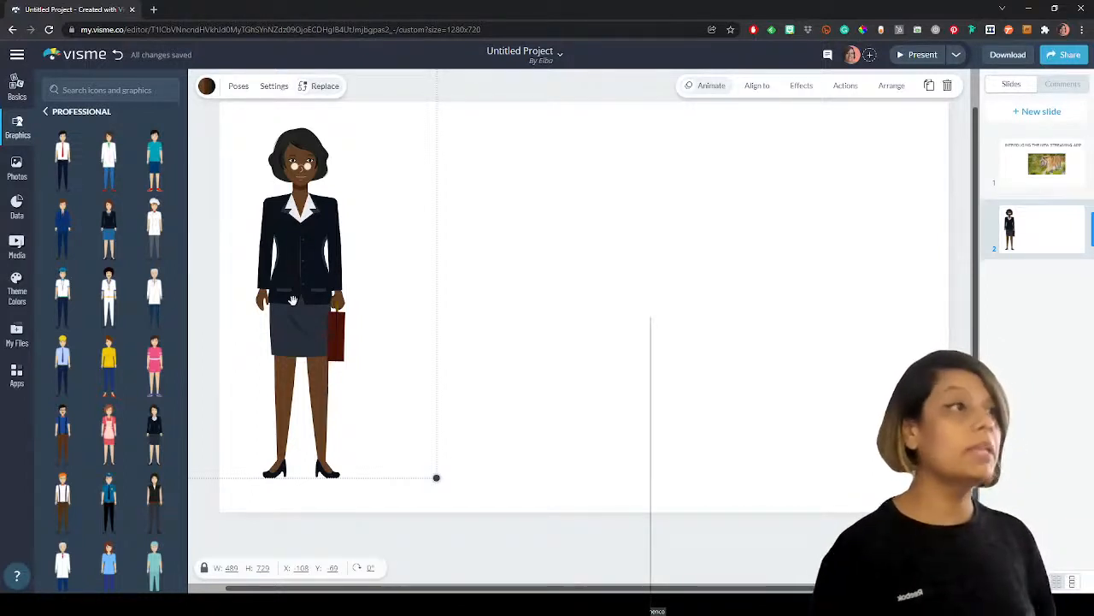
click(586, 342)
drag(332, 312, 359, 333)
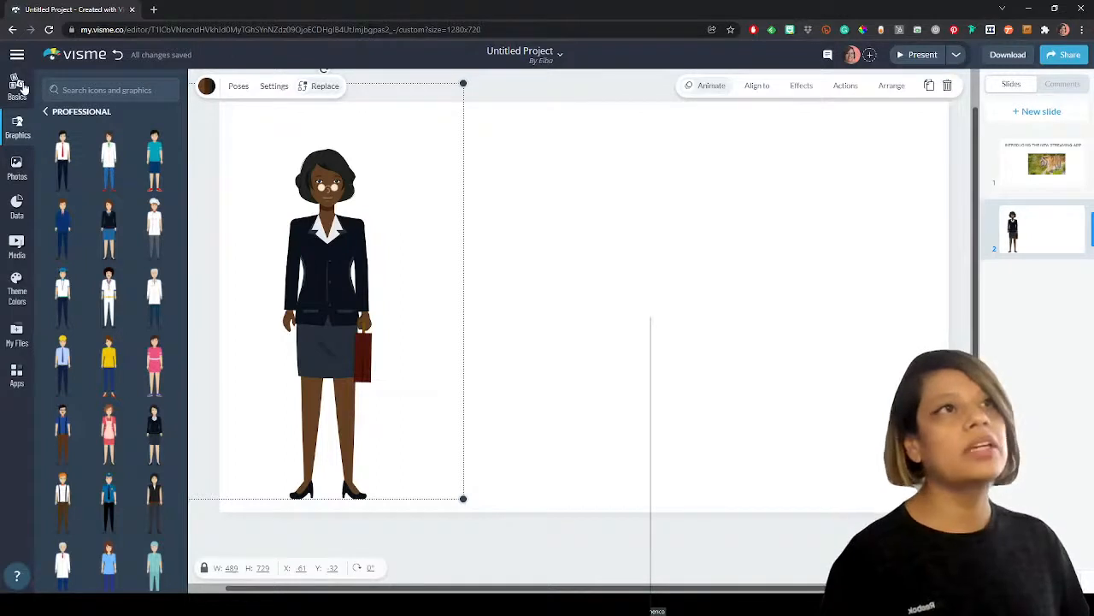
- Examine the available data widgets, charts and graphs, and diagram elements
click(18, 212)
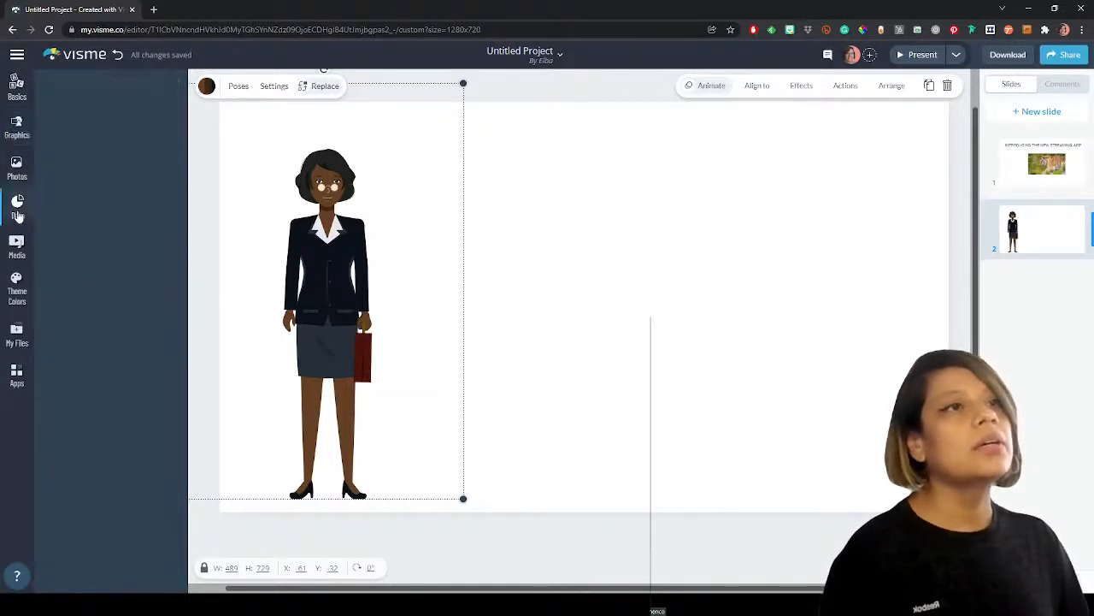
scroll(98, 226, down, 2)
scroll(97, 227, down, 6)
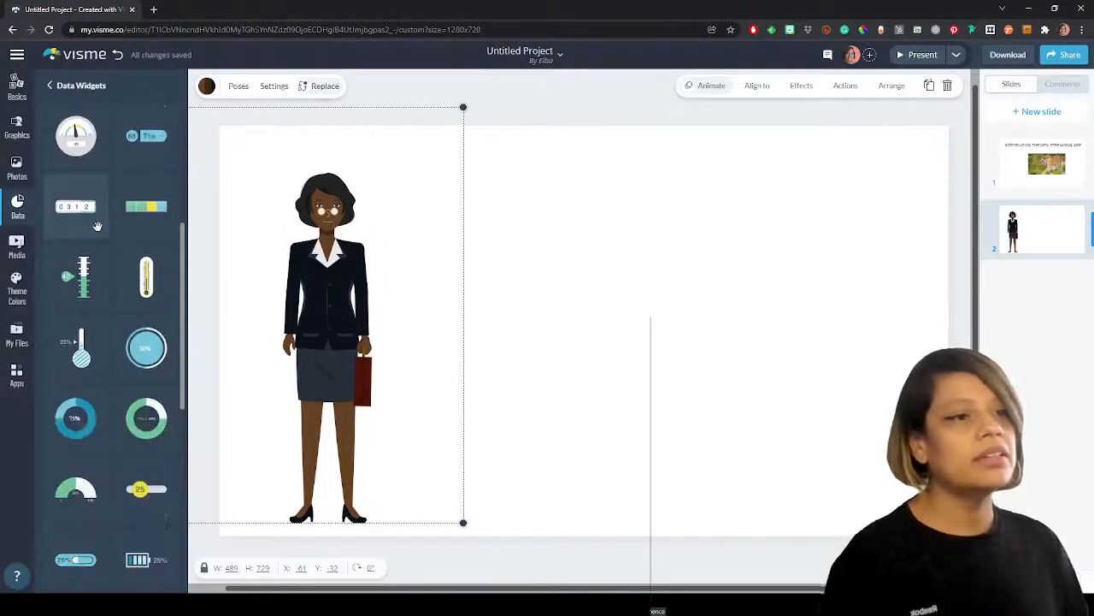
scroll(97, 226, up, 8)
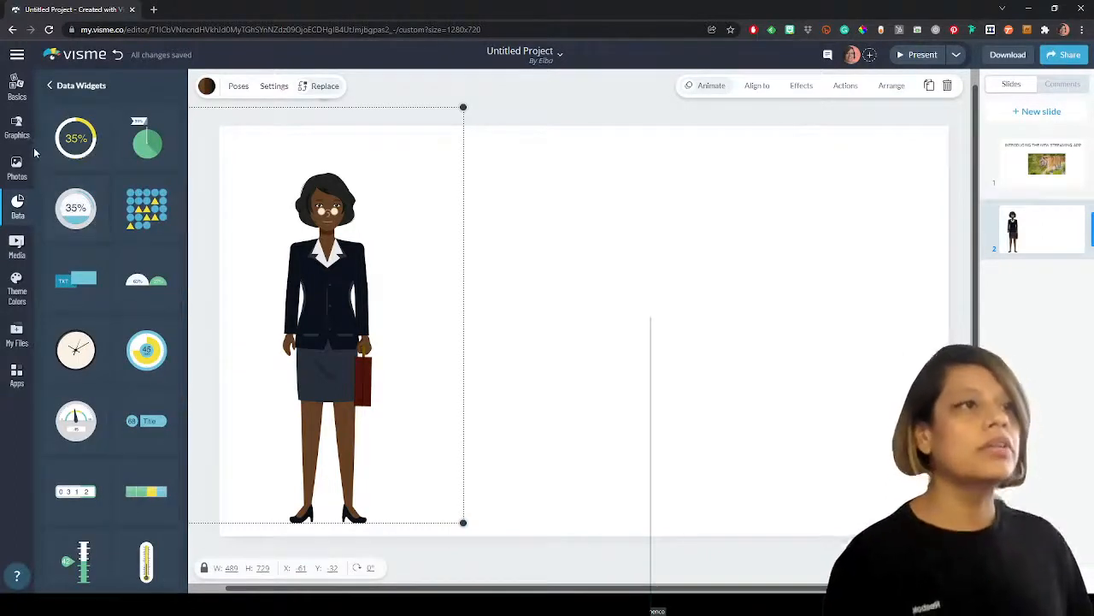
click(50, 87)
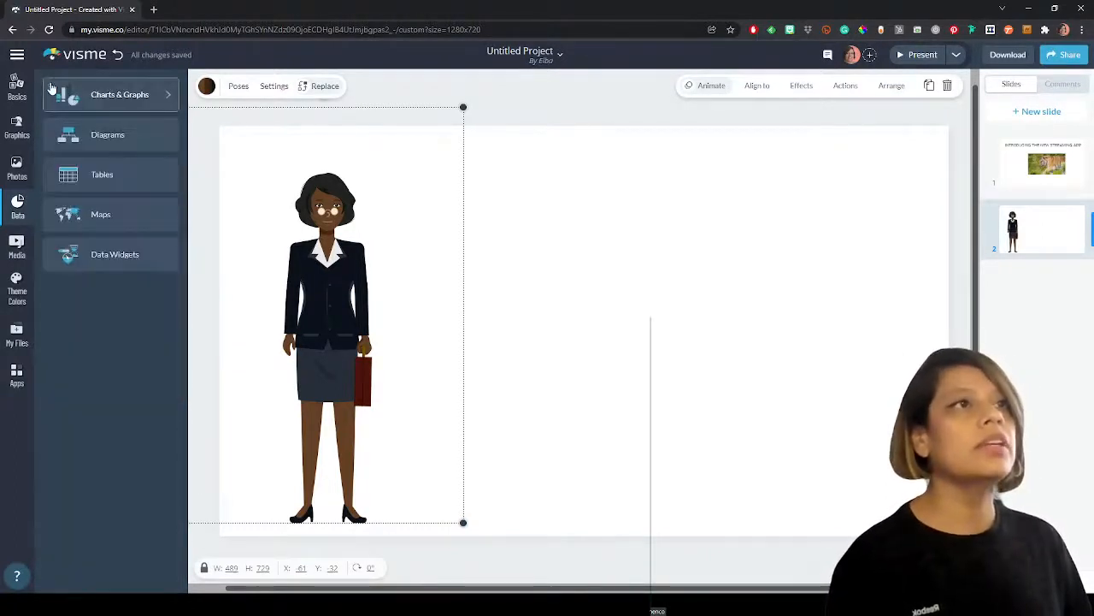
click(104, 98)
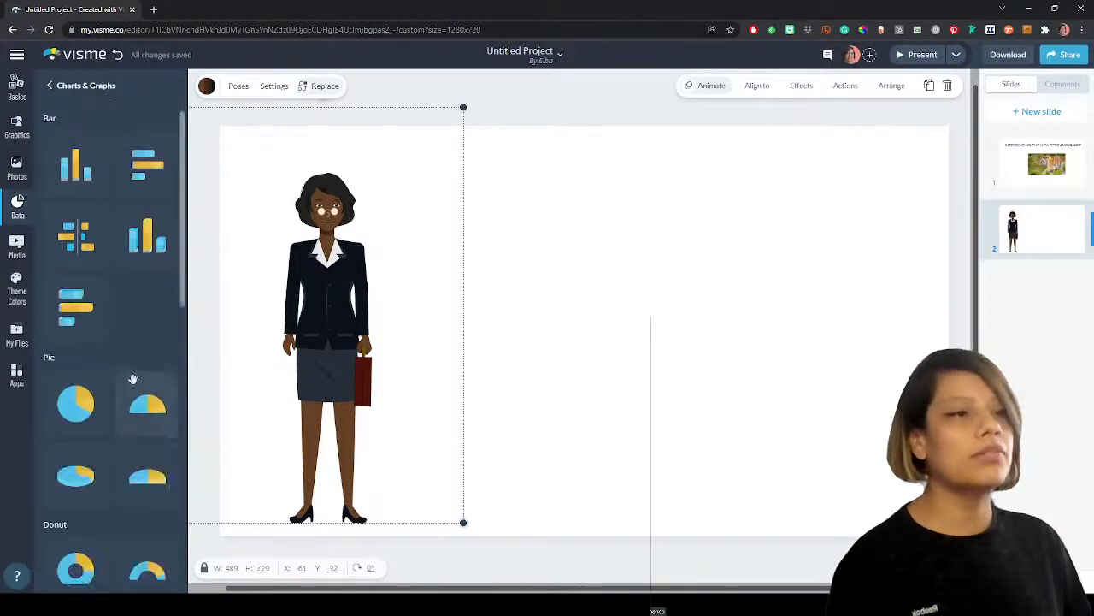
scroll(127, 366, down, 5)
scroll(129, 371, down, 3)
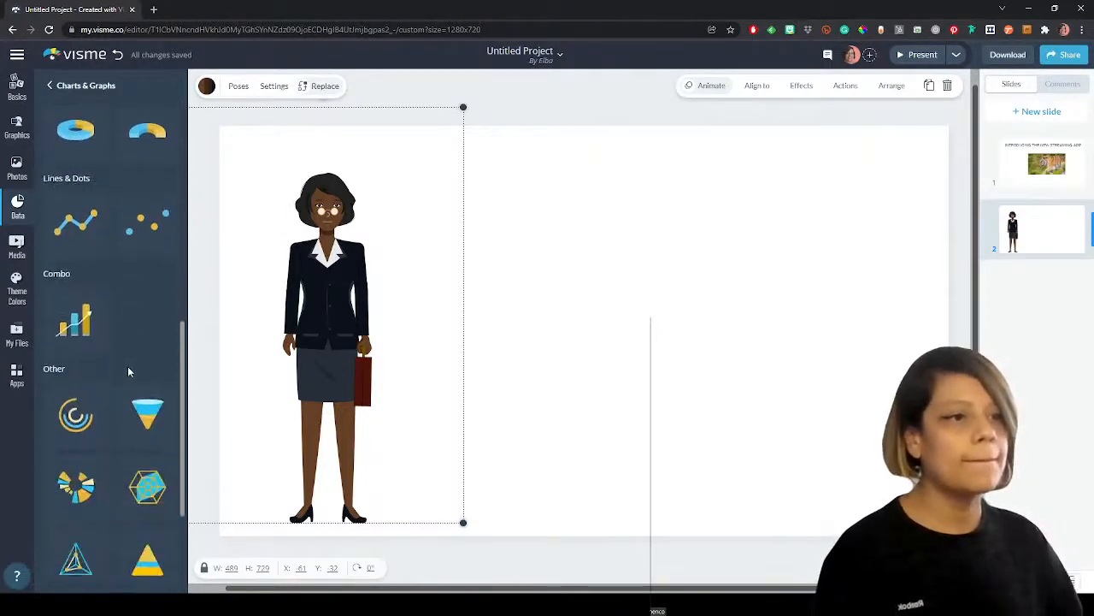
scroll(128, 371, up, 8)
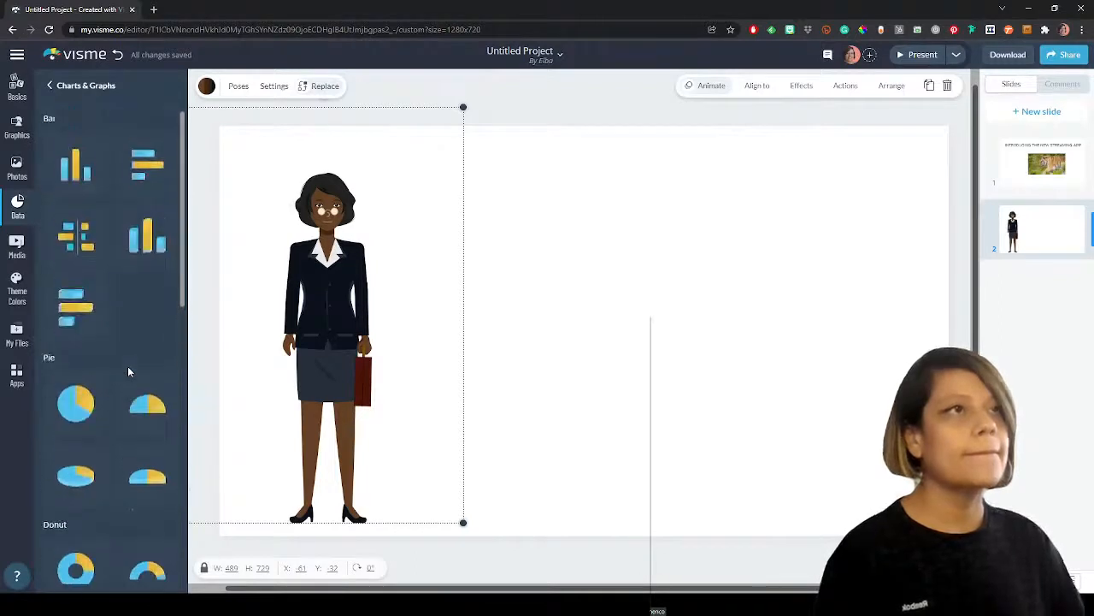
click(49, 89)
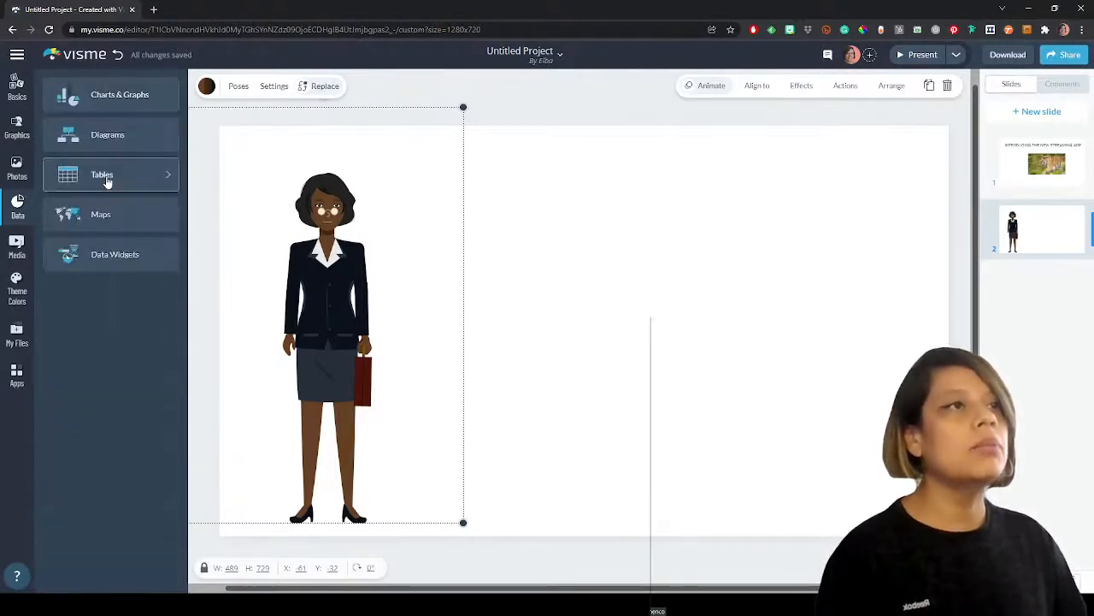
click(112, 140)
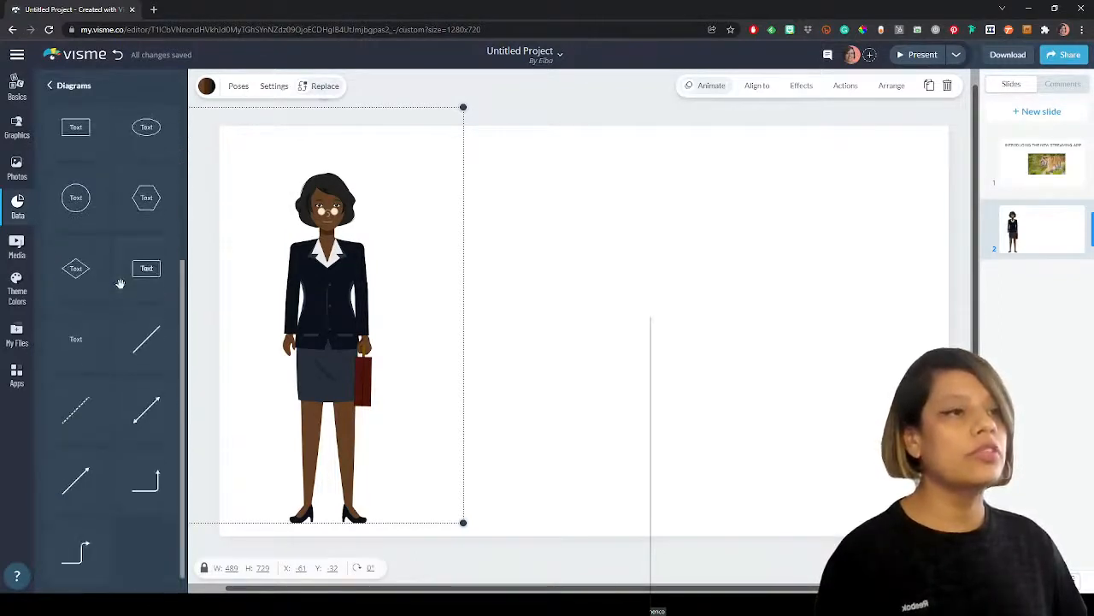
click(49, 89)
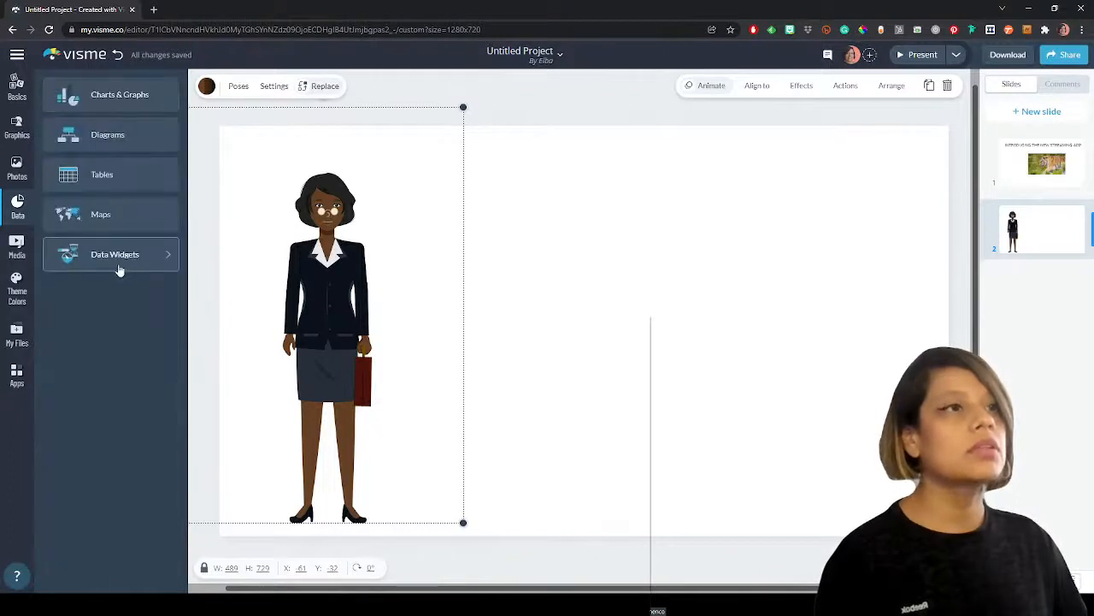
- Examine the graphics categories, including the animated graphics and the 3D graphics collection
click(14, 139)
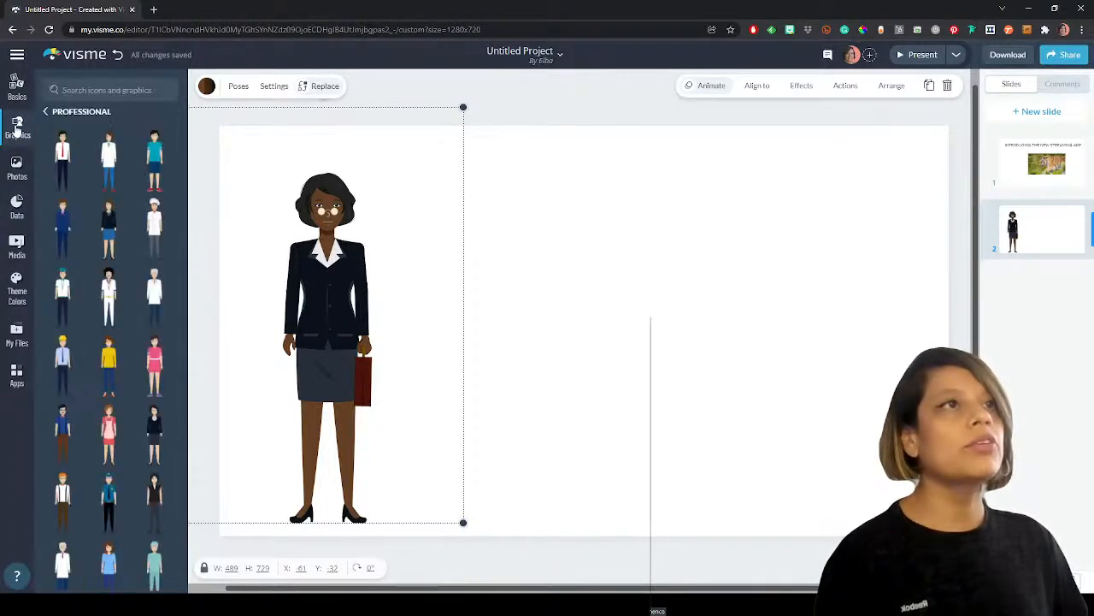
click(47, 113)
click(47, 115)
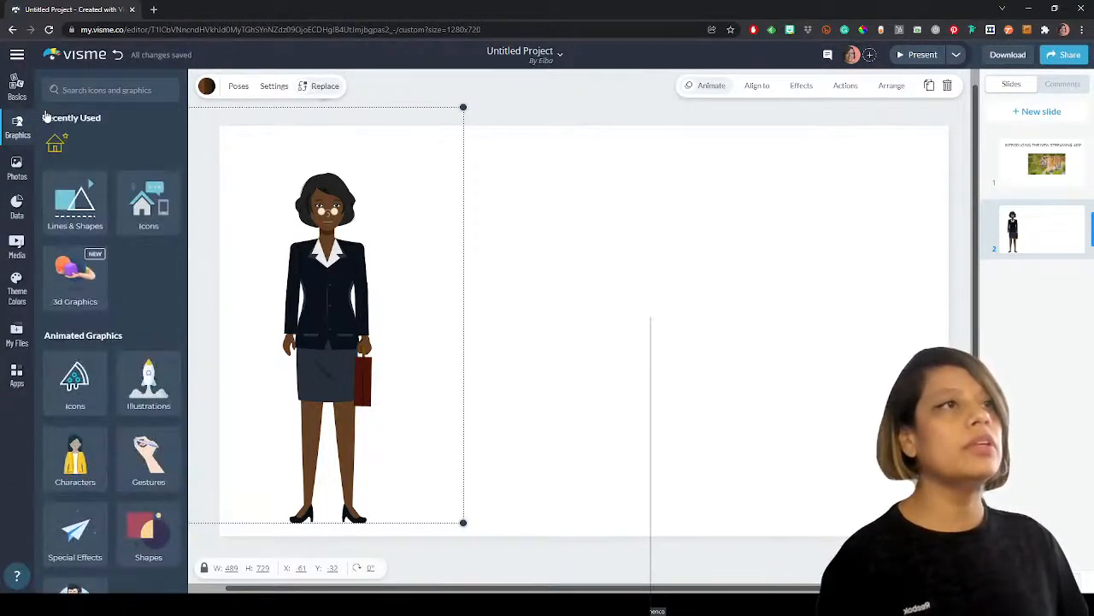
scroll(116, 268, down, 1)
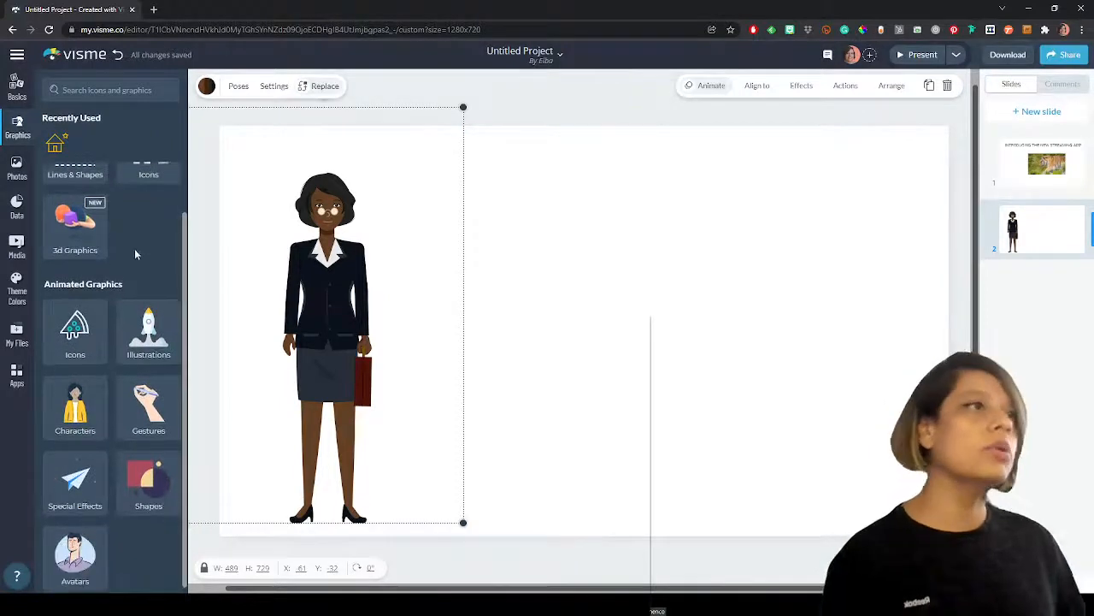
scroll(122, 275, up, 1)
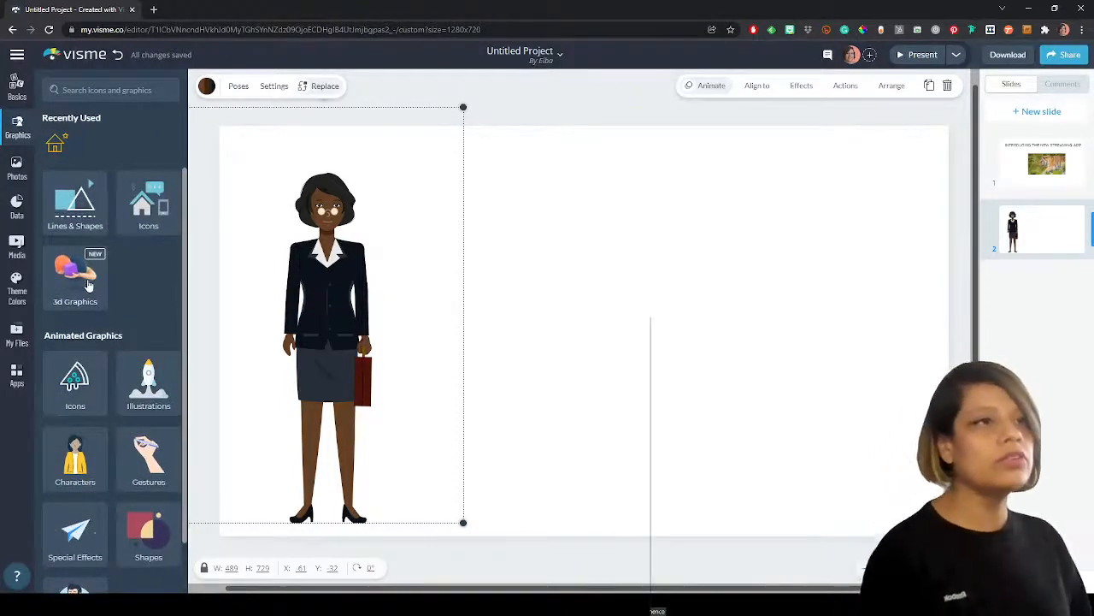
click(87, 282)
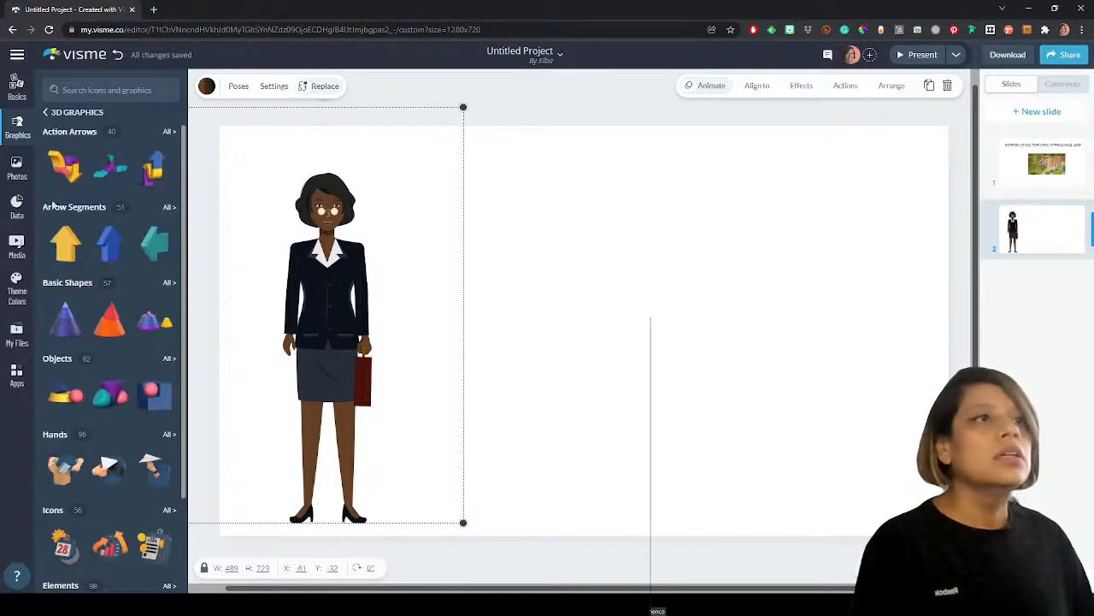
scroll(94, 224, down, 3)
scroll(94, 224, up, 3)
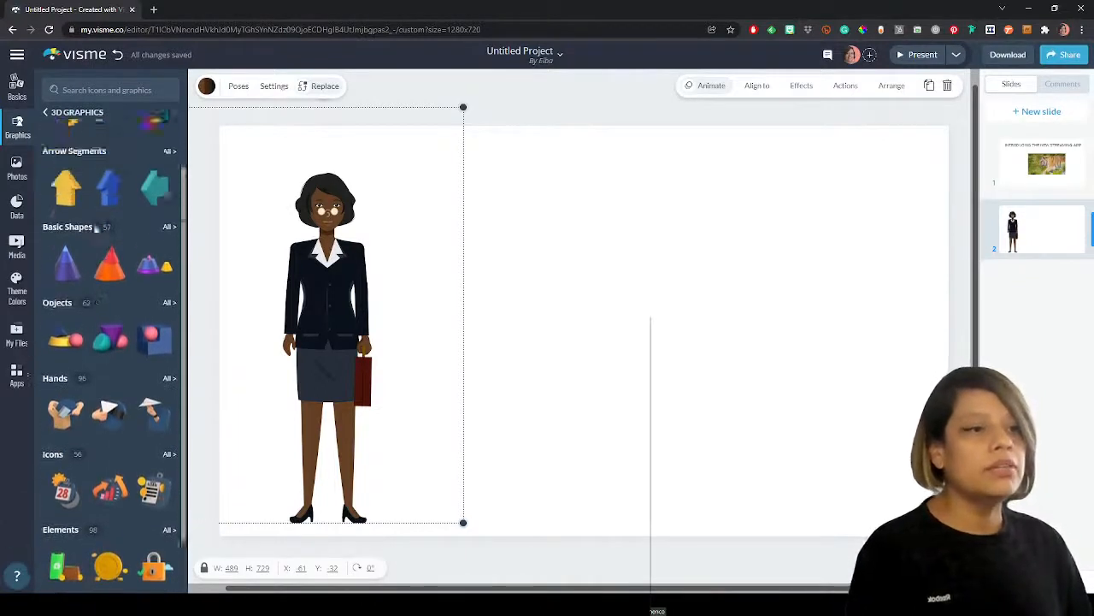
click(46, 112)
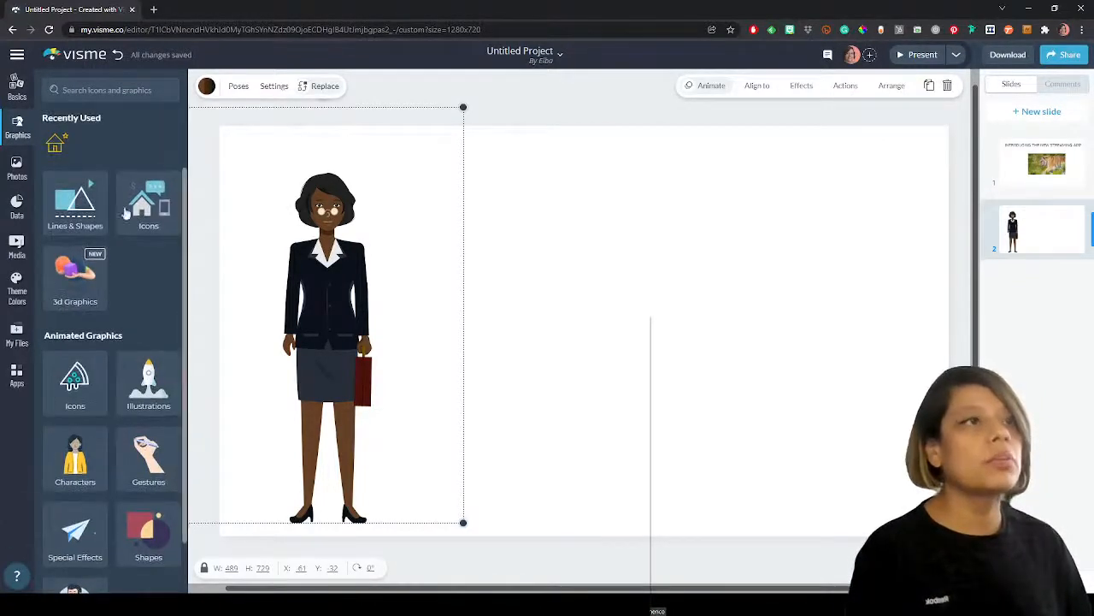
- Add the red square from Rectangle and Squares and stretch it to about 881 x 339 px in the slide's upper-right corner
click(76, 204)
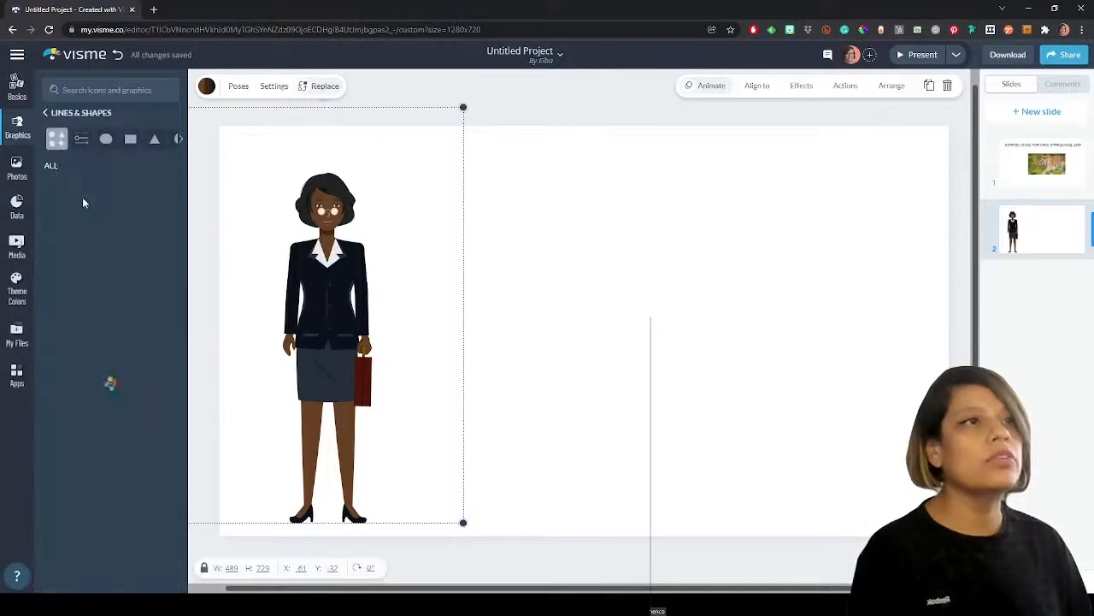
click(131, 138)
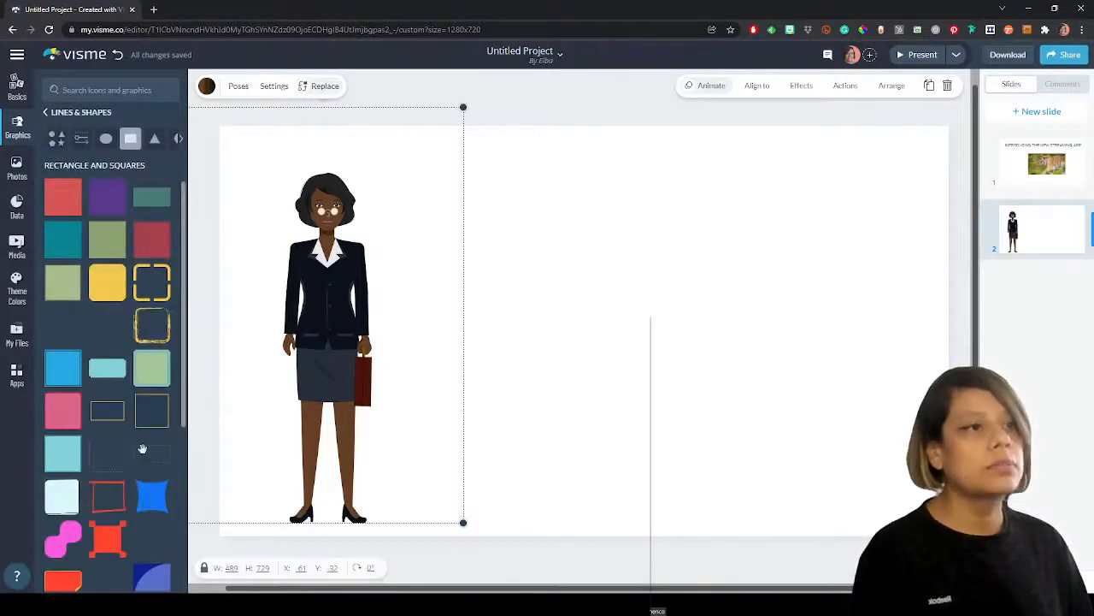
scroll(142, 447, down, 2)
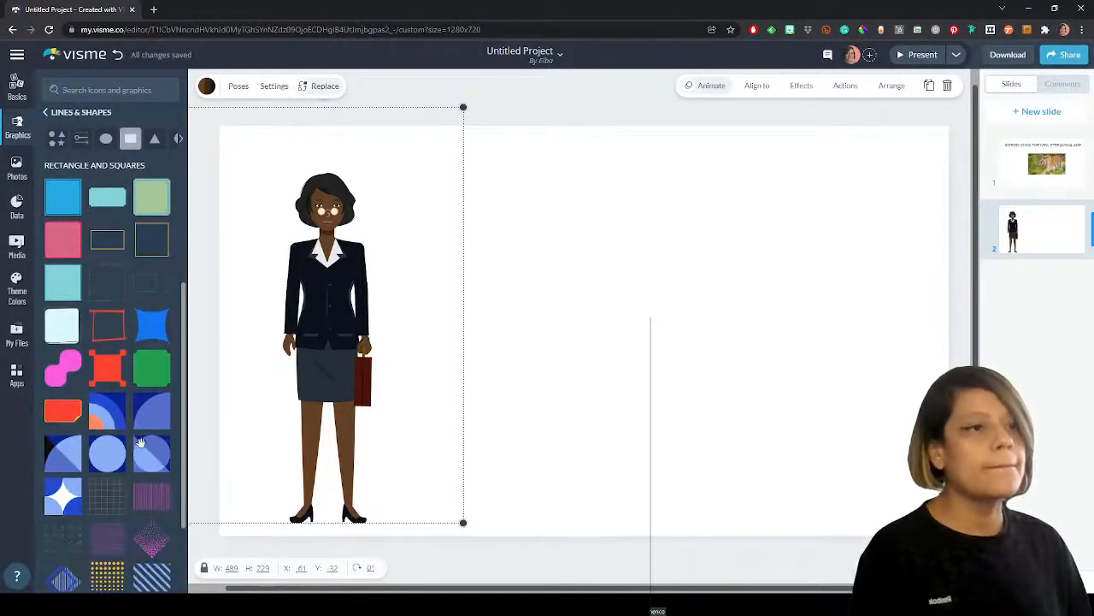
scroll(141, 443, down, 1)
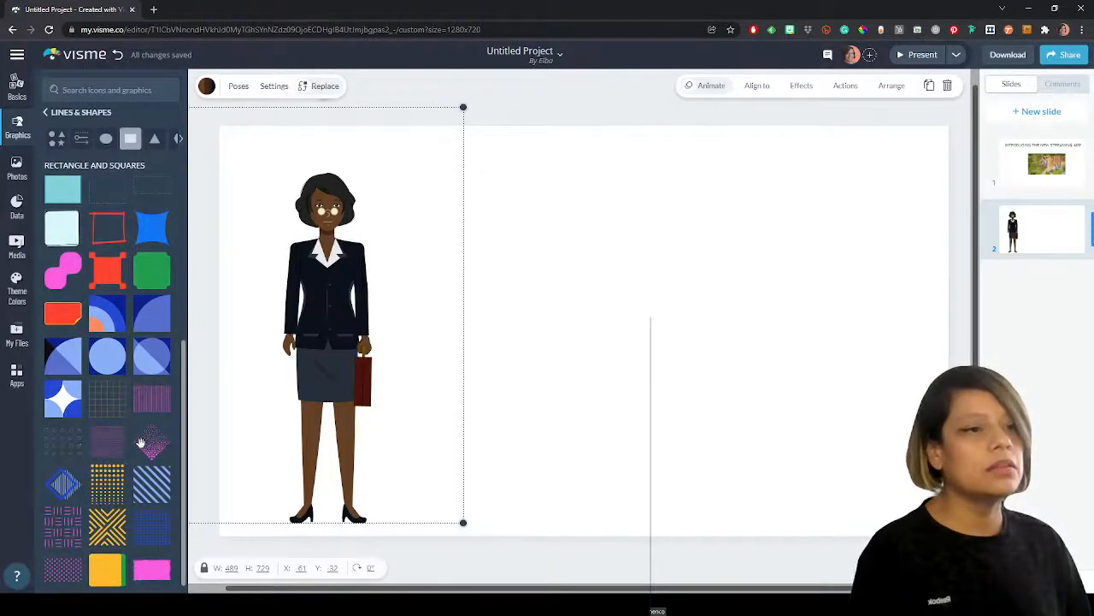
scroll(103, 351, up, 3)
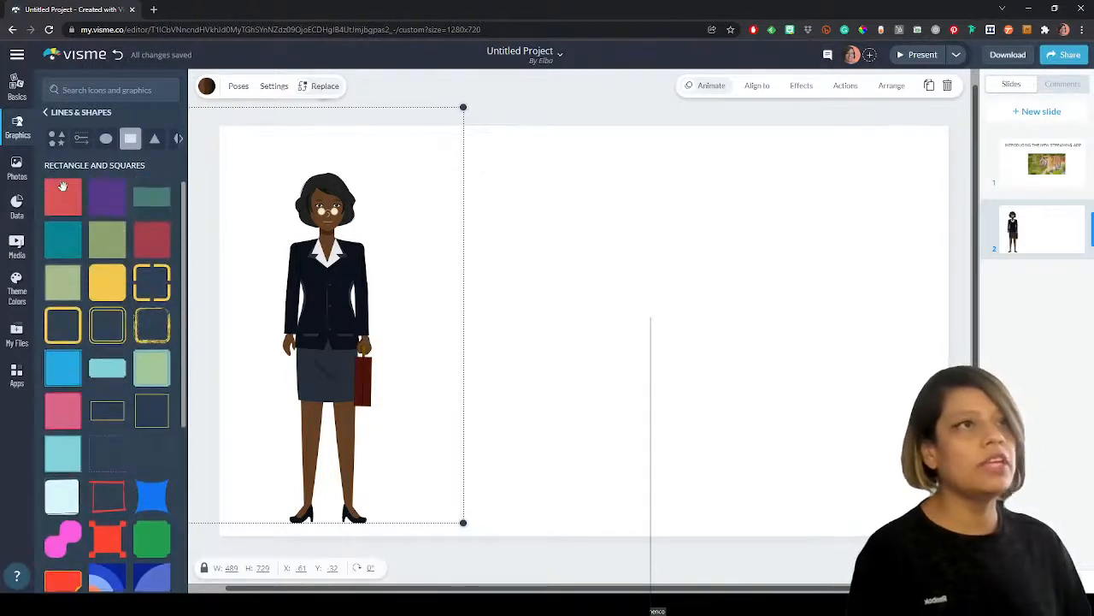
click(63, 187)
drag(542, 334, 865, 213)
drag(806, 269, 402, 302)
mouse_move(447, 302)
mouse_down()
mouse_move(325, 298)
mouse_move(487, 336)
mouse_move(410, 334)
mouse_move(504, 322)
mouse_move(401, 318)
mouse_move(510, 319)
mouse_move(432, 315)
mouse_move(446, 317)
mouse_up()
- Shrink the businesswoman and place her in the slide's lower-left area, clear of the red rectangle
click(376, 305)
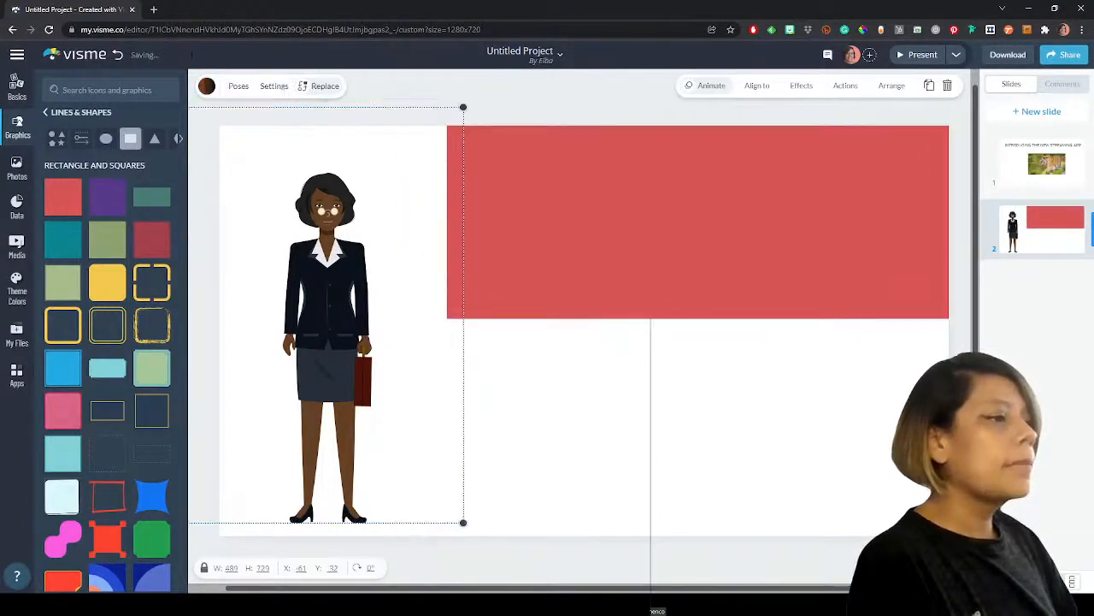
drag(462, 522, 415, 451)
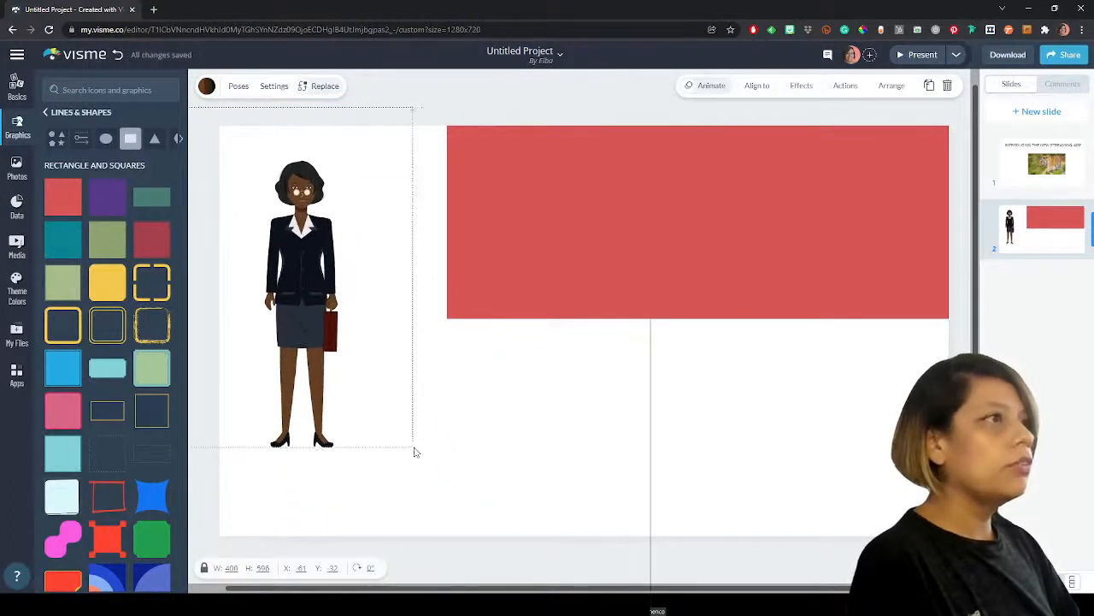
drag(322, 371, 370, 436)
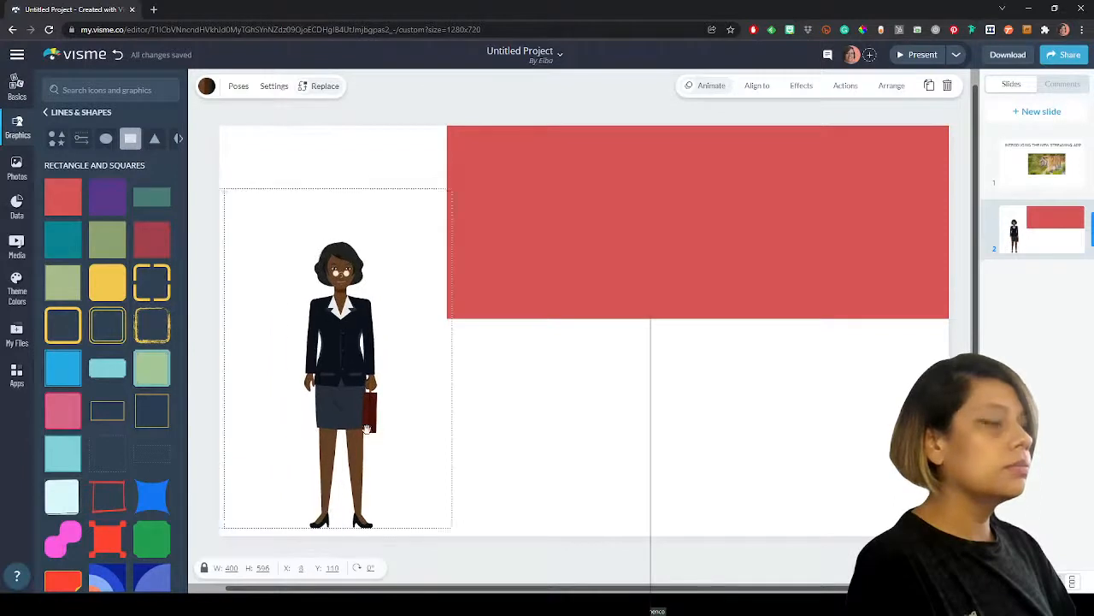
drag(224, 188, 262, 245)
drag(378, 361, 326, 364)
- Enlarge the red rectangle to about 898 x 347 px and reduce the businesswoman to about 286 x 426 px
click(523, 248)
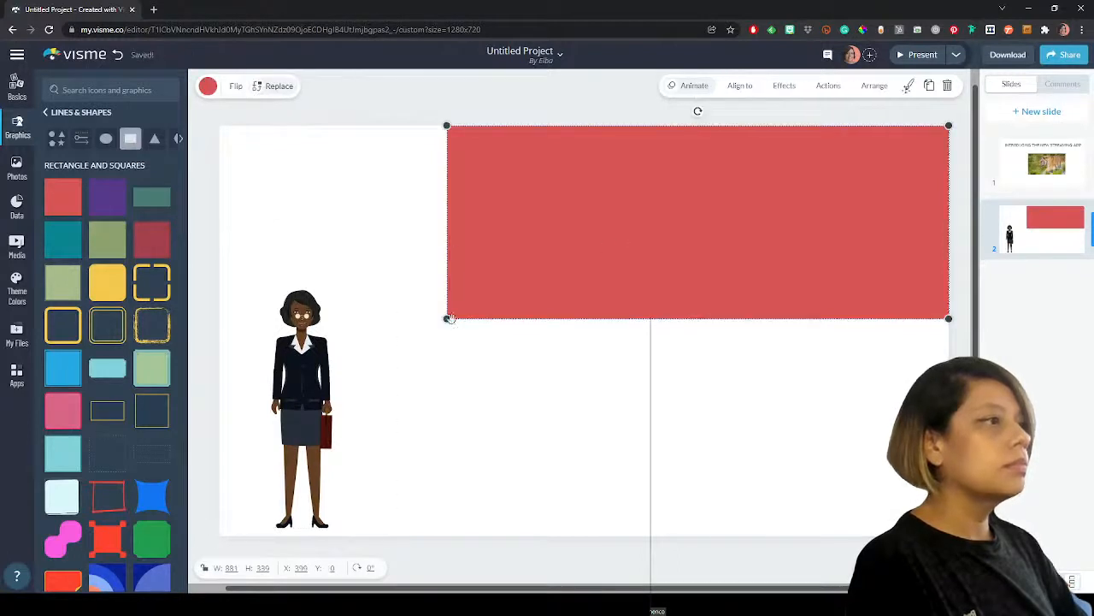
drag(446, 319, 437, 323)
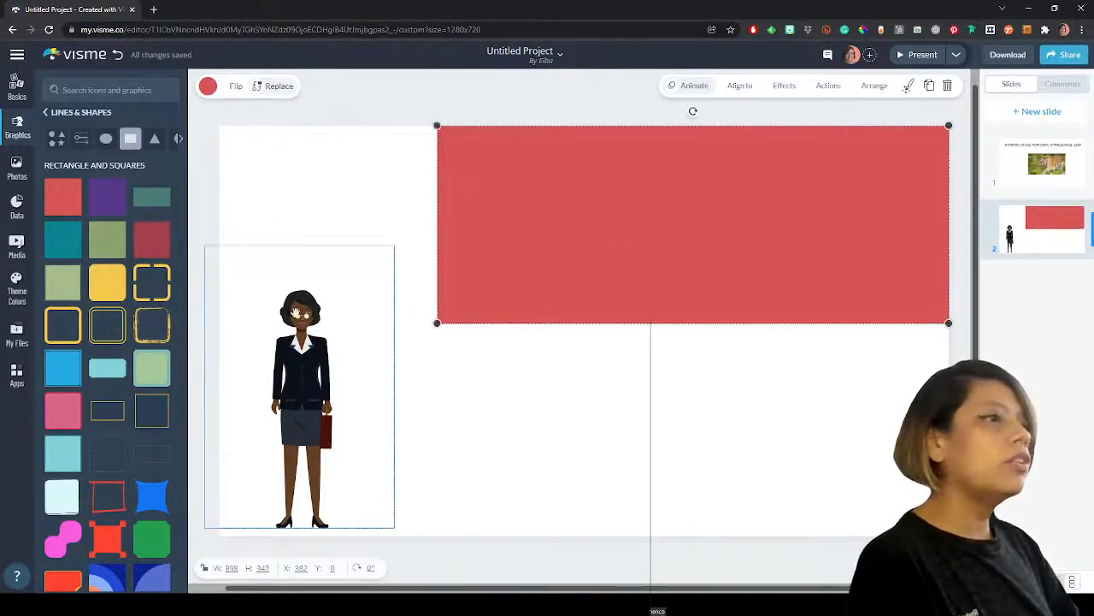
click(224, 250)
drag(204, 246, 232, 268)
click(232, 269)
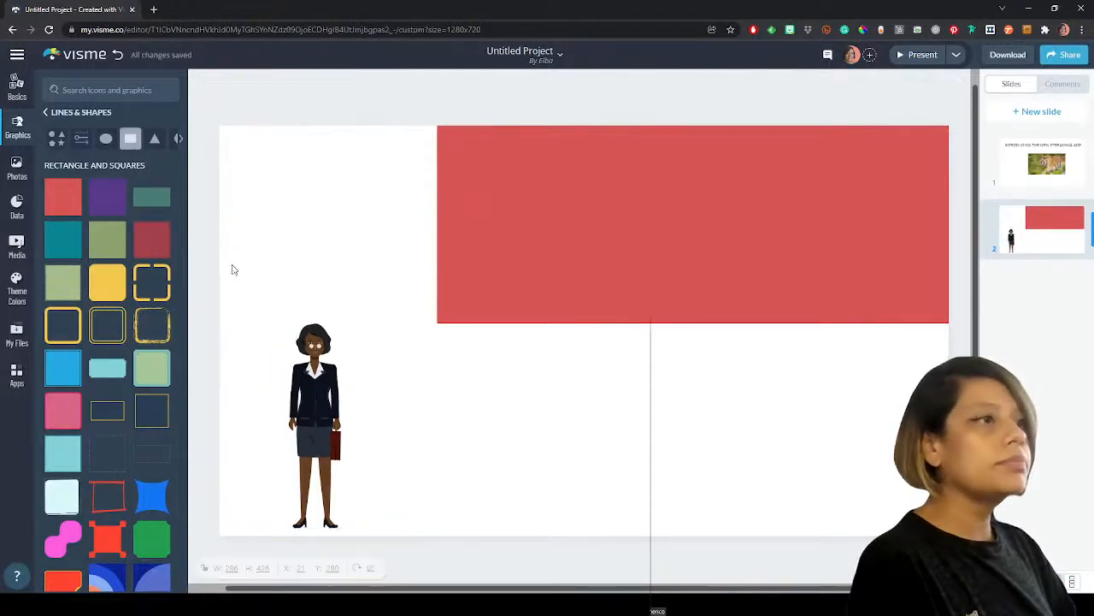
- Duplicate the red rectangle and place the copy below the original at about X 367, Y 360
click(704, 290)
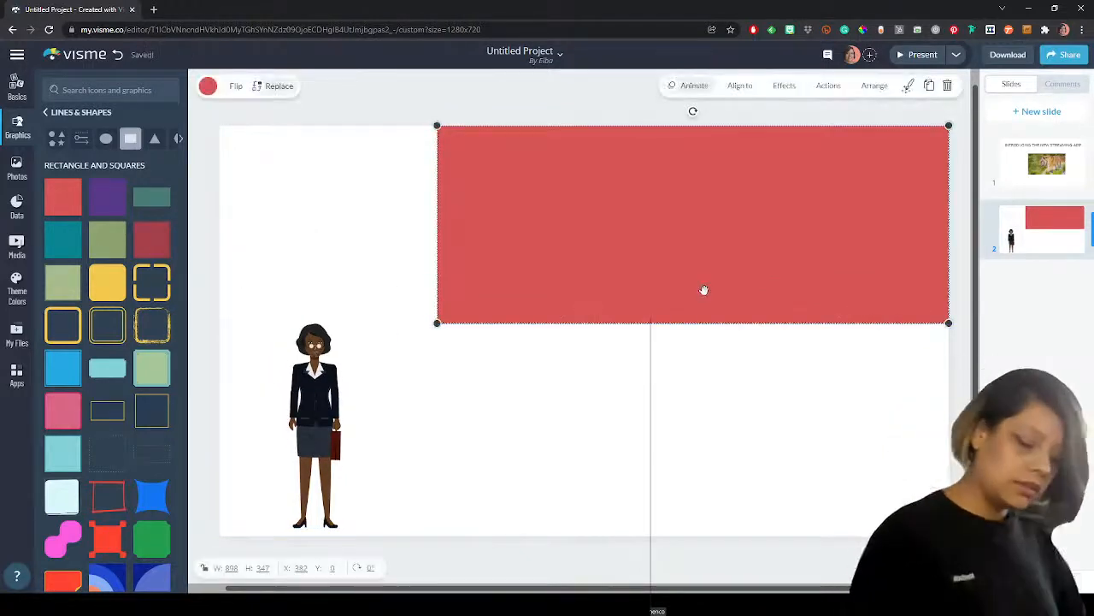
key(ctrl+d)
drag(678, 232, 664, 433)
- Recolor the lower rectangle dark gray and align it directly beneath the red one at about X 383, Y 347
click(208, 85)
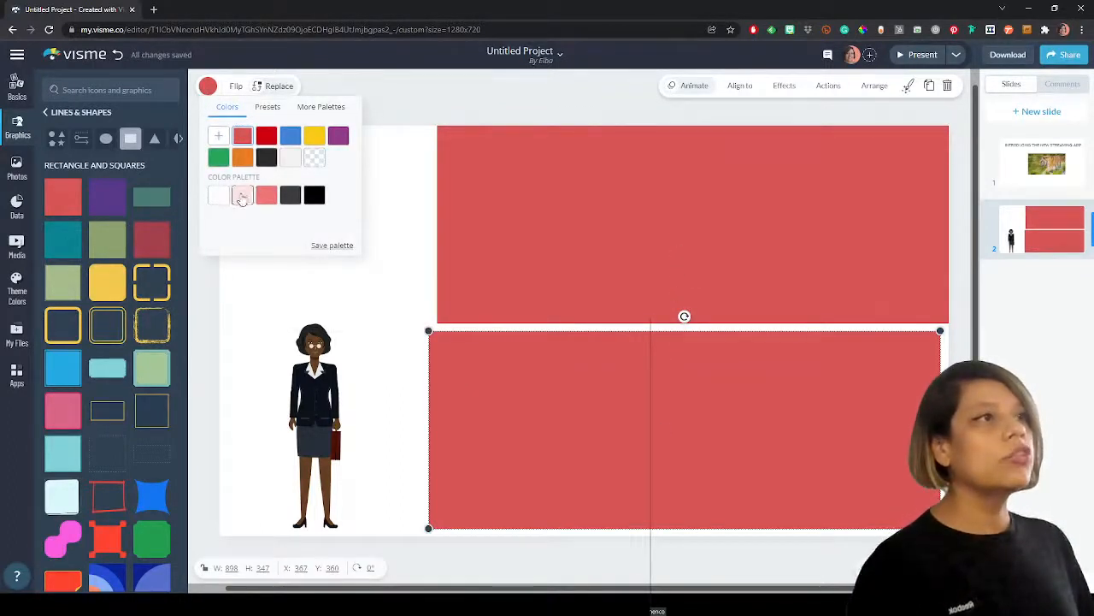
click(290, 195)
drag(591, 388, 598, 385)
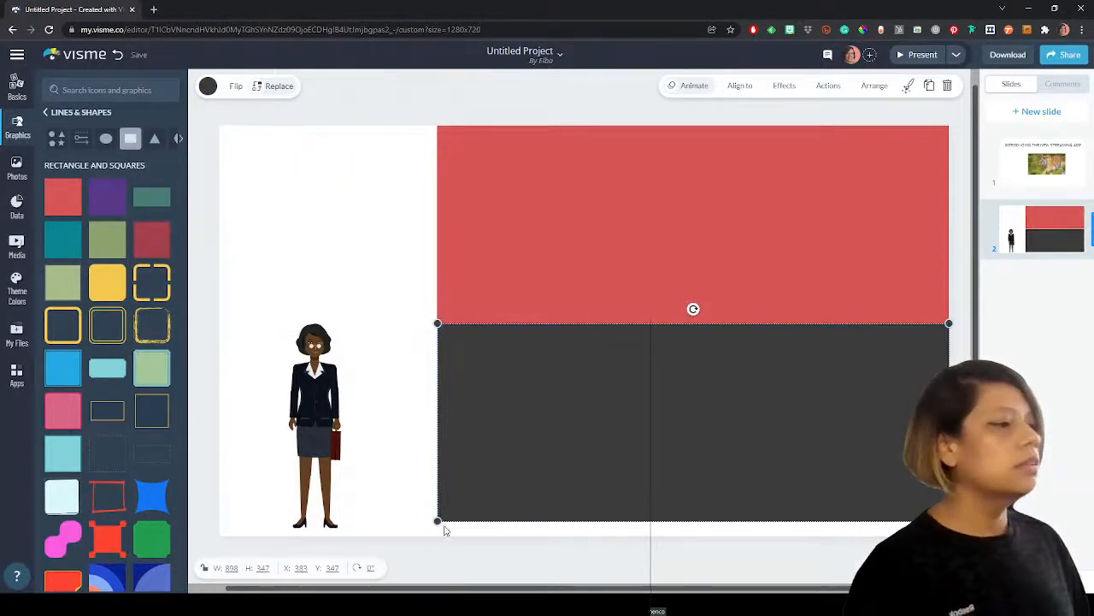
- Enlarge the dark gray rectangle to about 909 x 372 px and realign it beneath the red one at about X 383, Y 347
drag(437, 522, 432, 535)
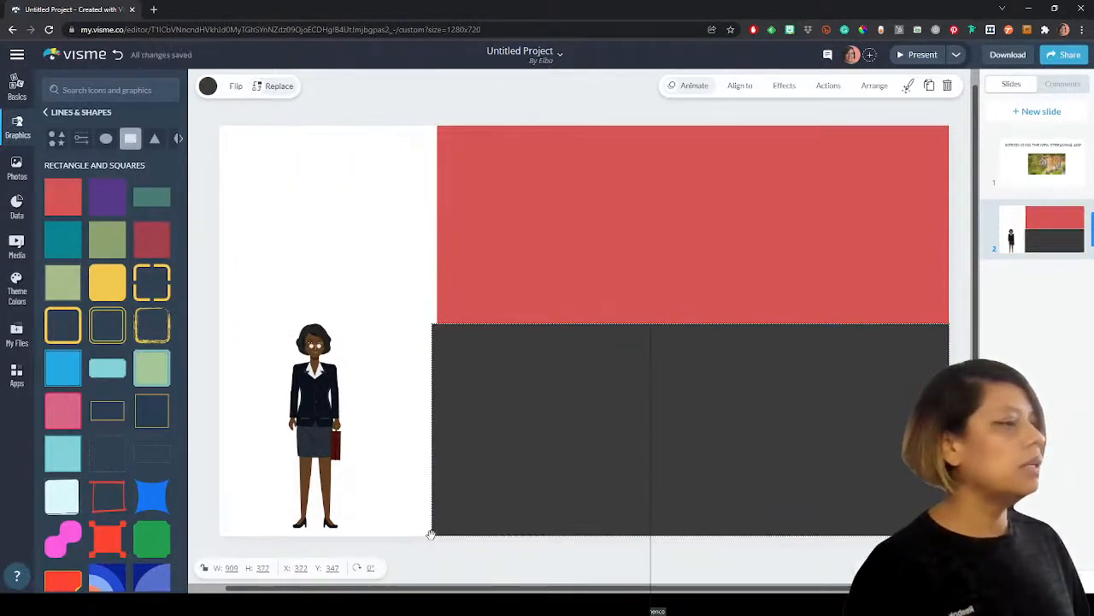
drag(704, 412, 709, 411)
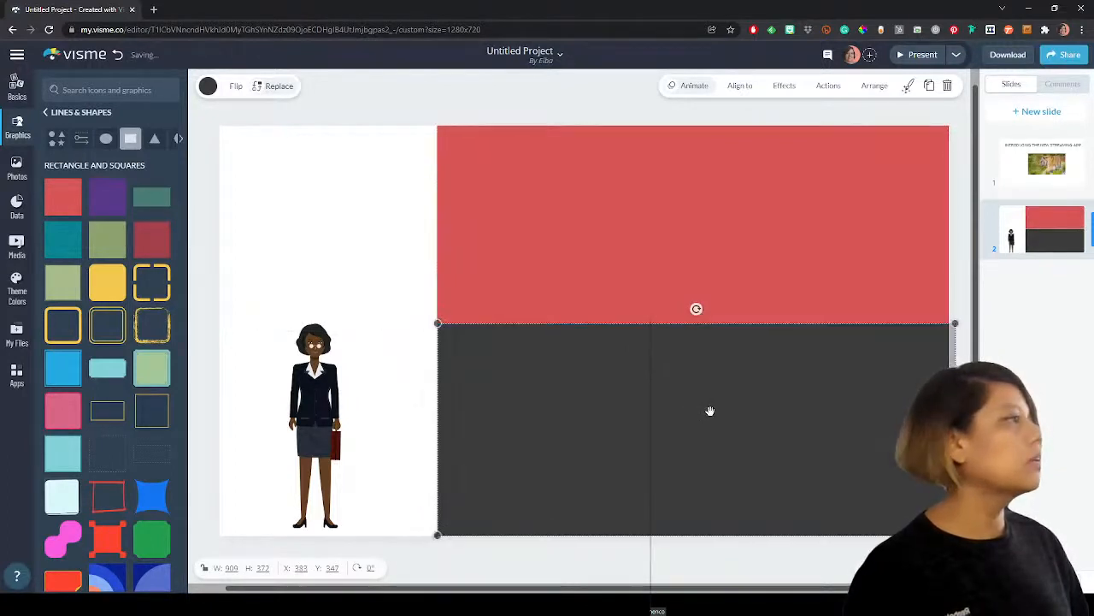
key(Escape)
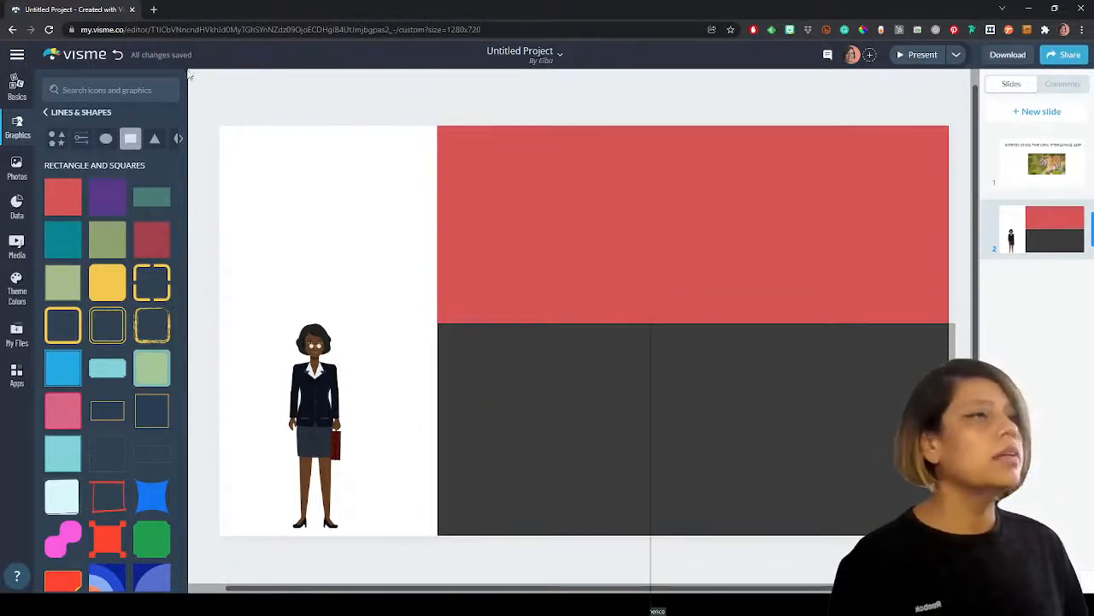
- Add a 250 x 250 px square, recolor it light pink and place it in the slide's upper-left corner at X 0, Y 0
click(59, 187)
drag(535, 316, 328, 237)
click(207, 86)
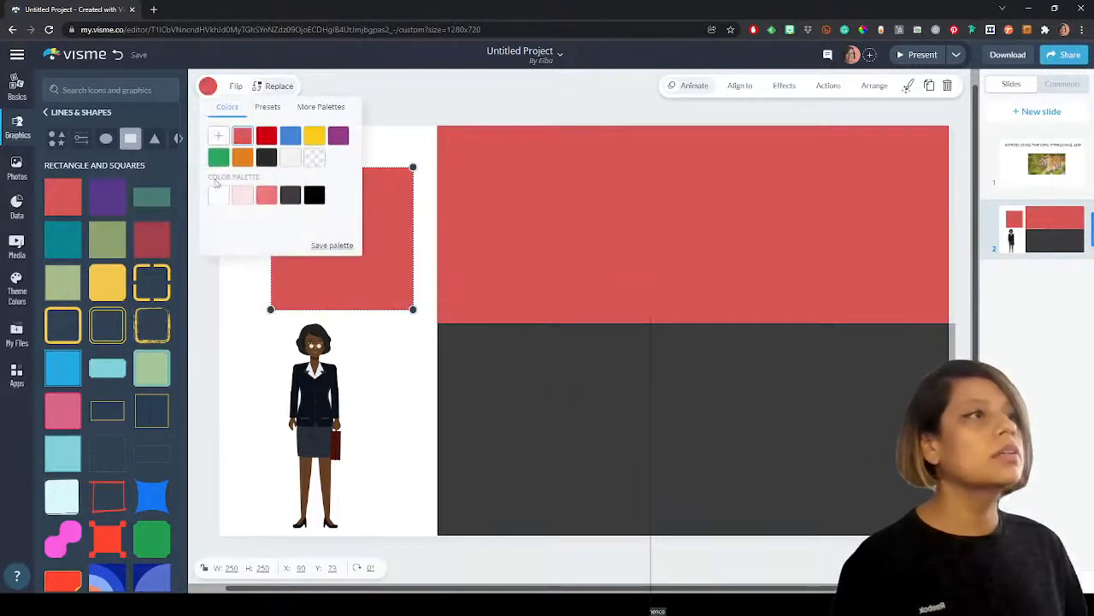
click(243, 196)
drag(394, 261, 343, 219)
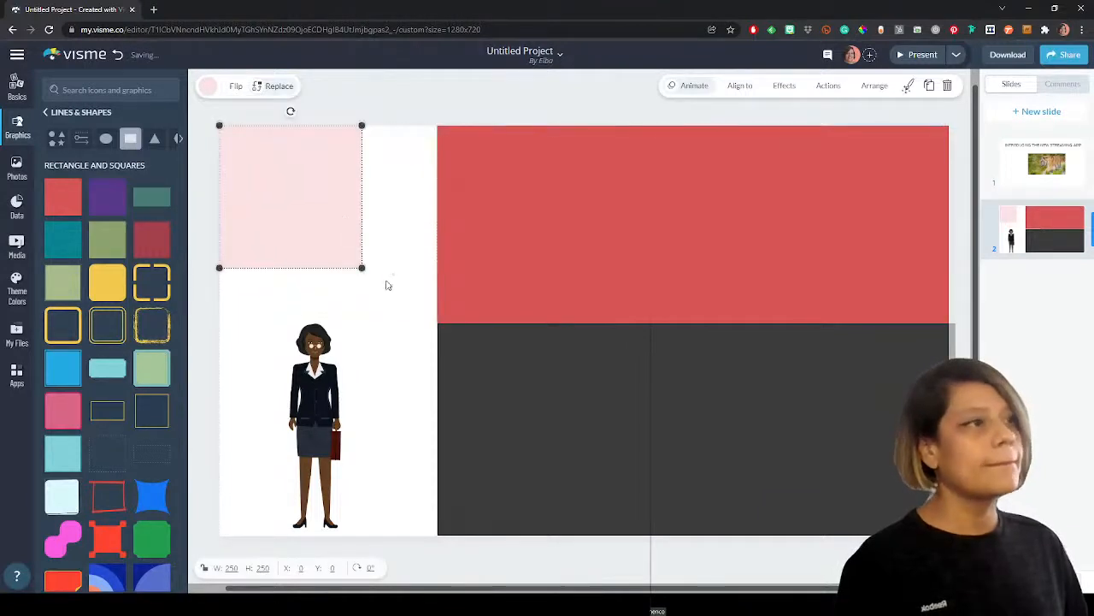
- Stretch the pink square to about 381 x 295 px at X 0, Y 0, and shrink the businesswoman below it
drag(361, 267, 436, 292)
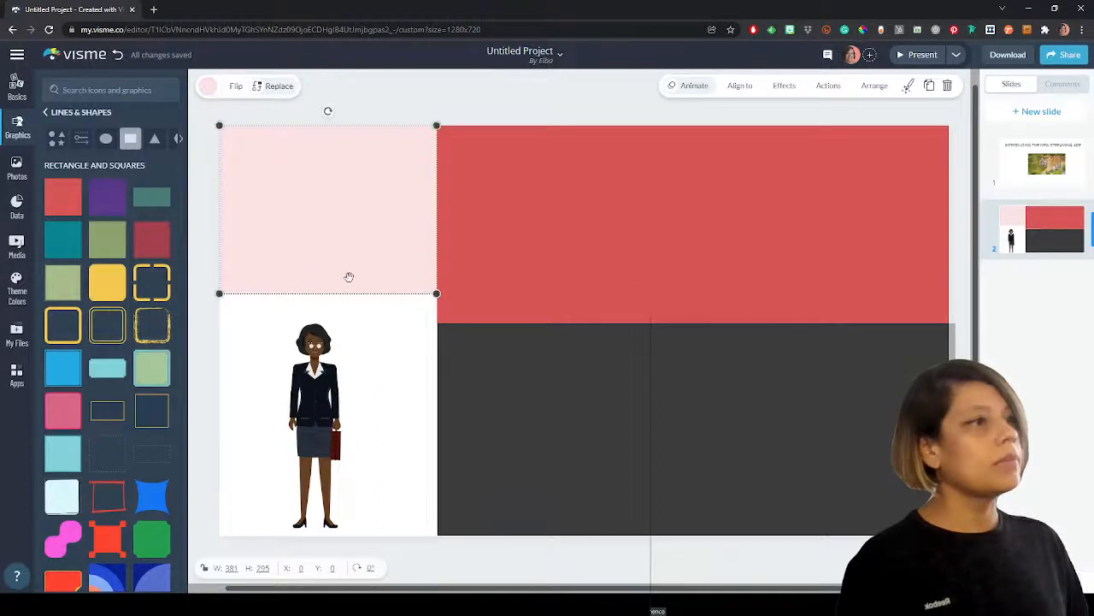
drag(324, 279, 335, 254)
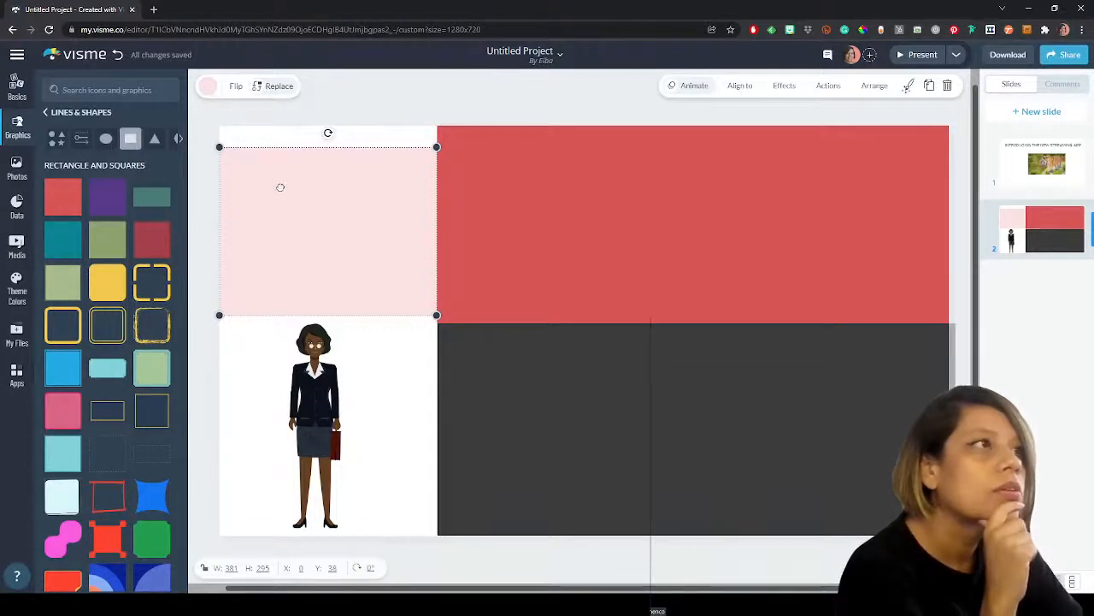
drag(291, 150, 291, 129)
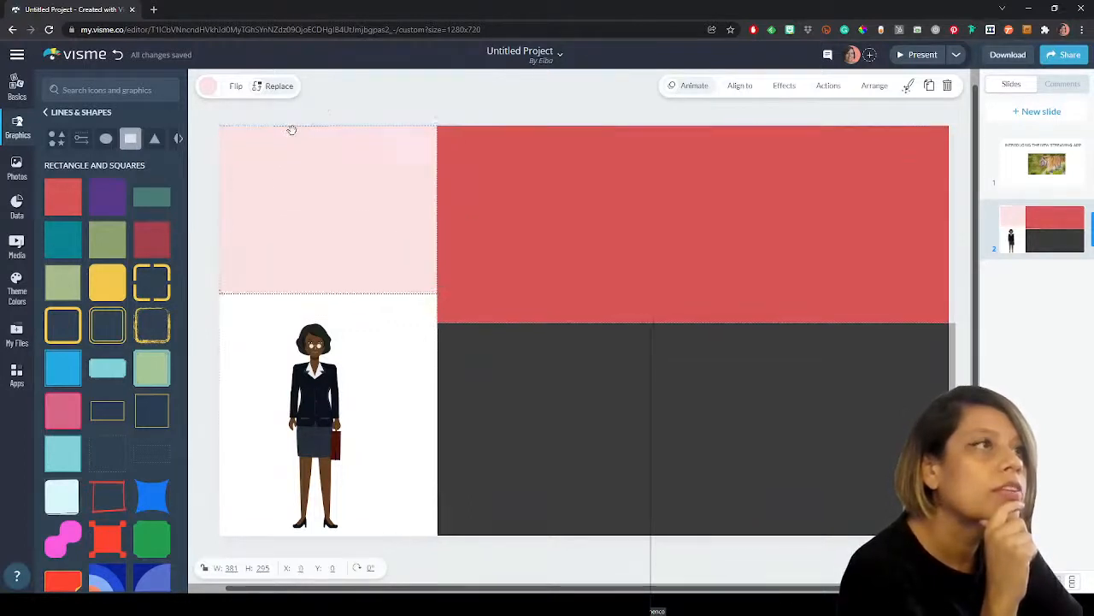
click(269, 293)
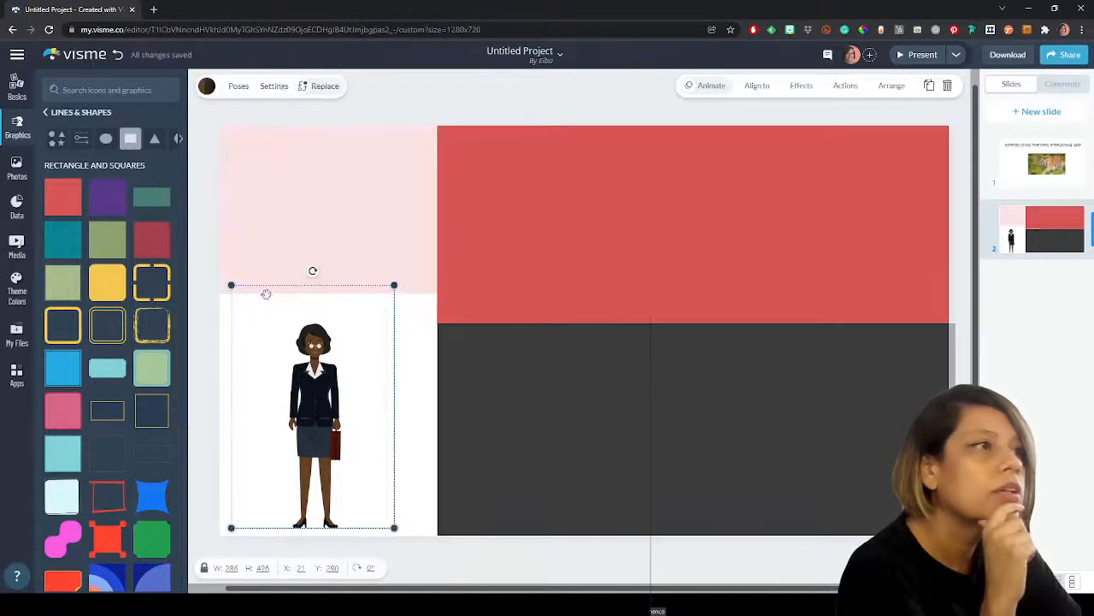
drag(231, 286, 254, 317)
- Set the pink rectangle's height to 335 px
click(313, 260)
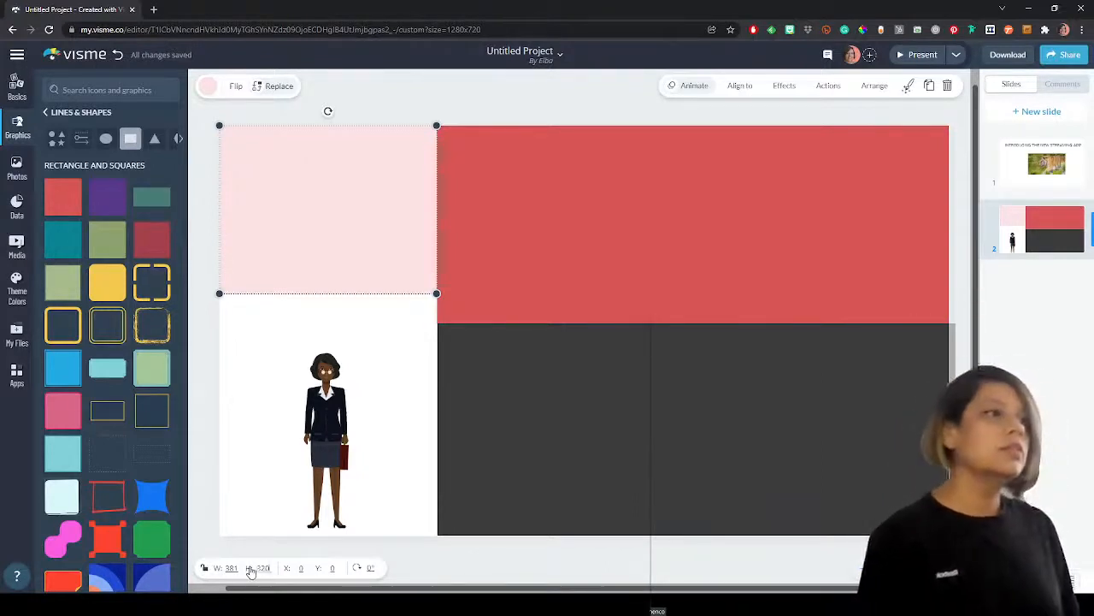
key(Return)
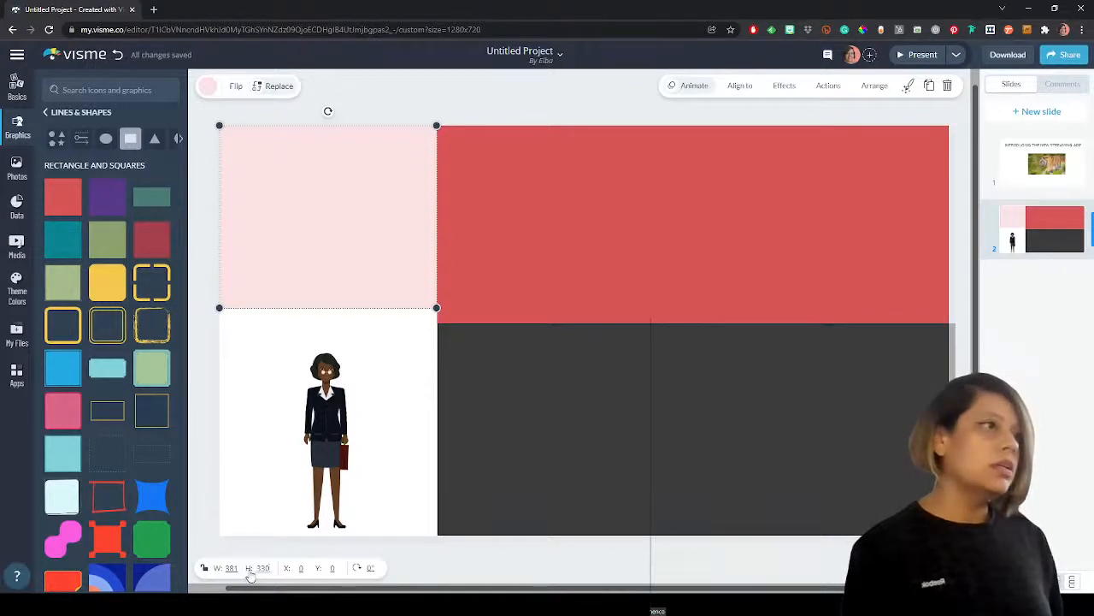
key(Return)
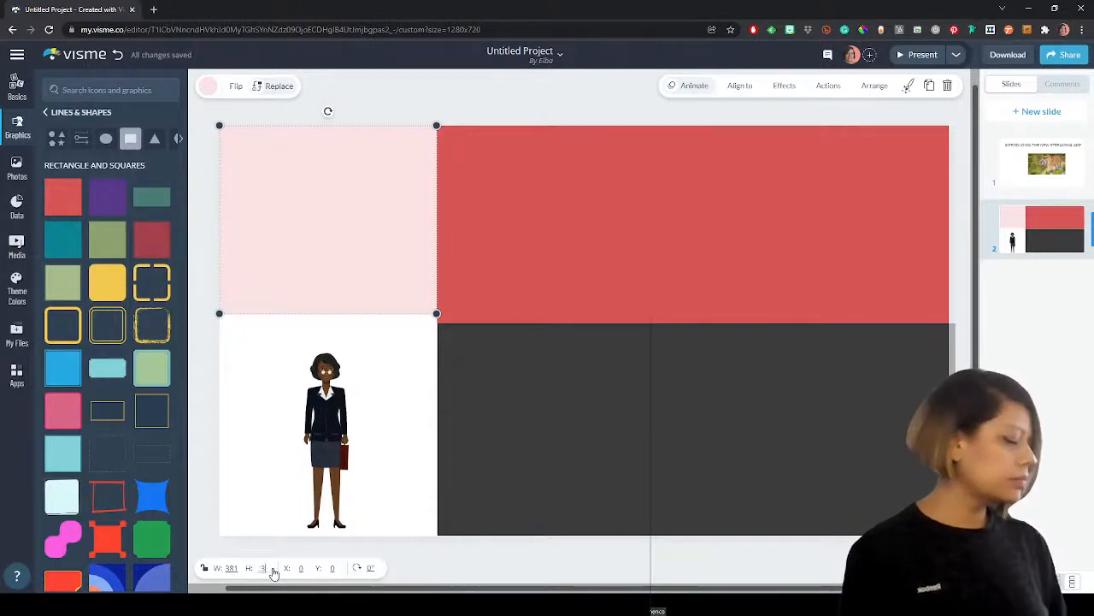
text(335)
key(Return)
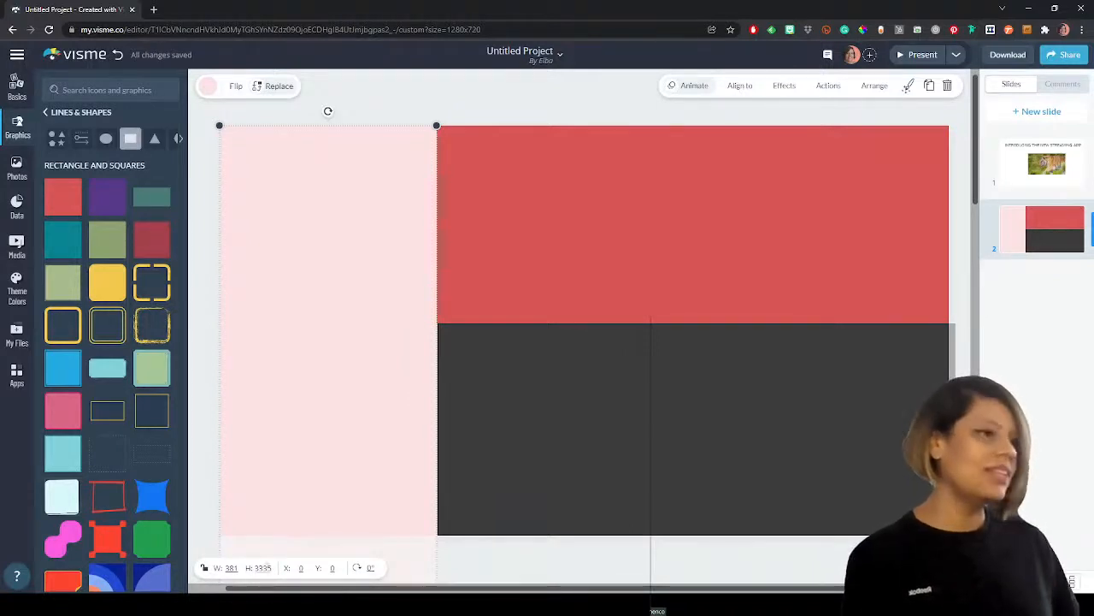
key(Return)
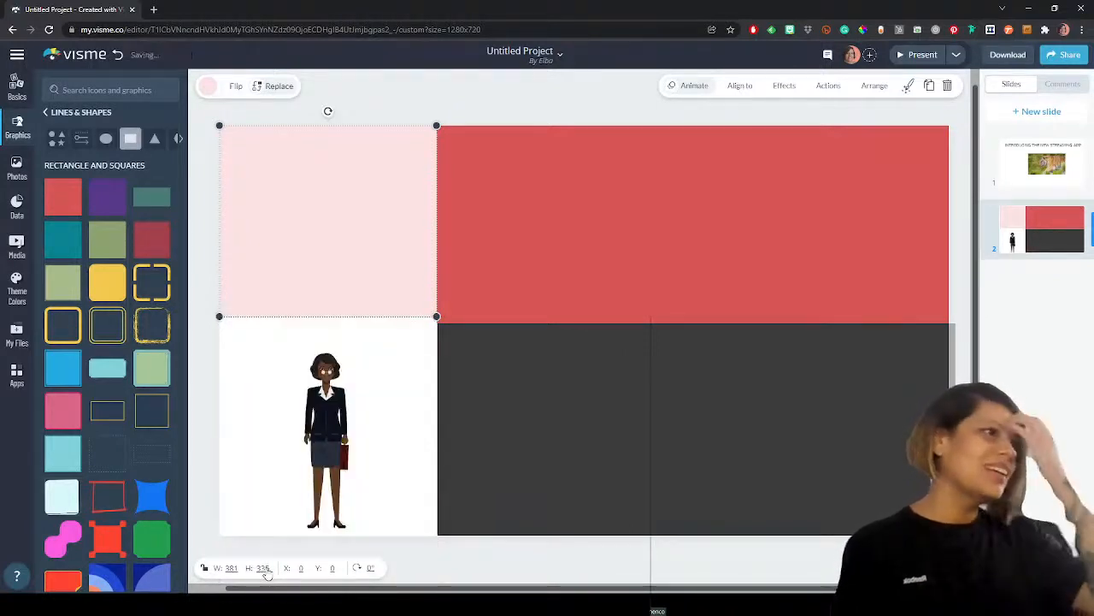
- Reduce the red rectangle to about 900 x 336 px and raise the dark gray rectangle to about X 382, Y 335, directly beneath it
click(463, 314)
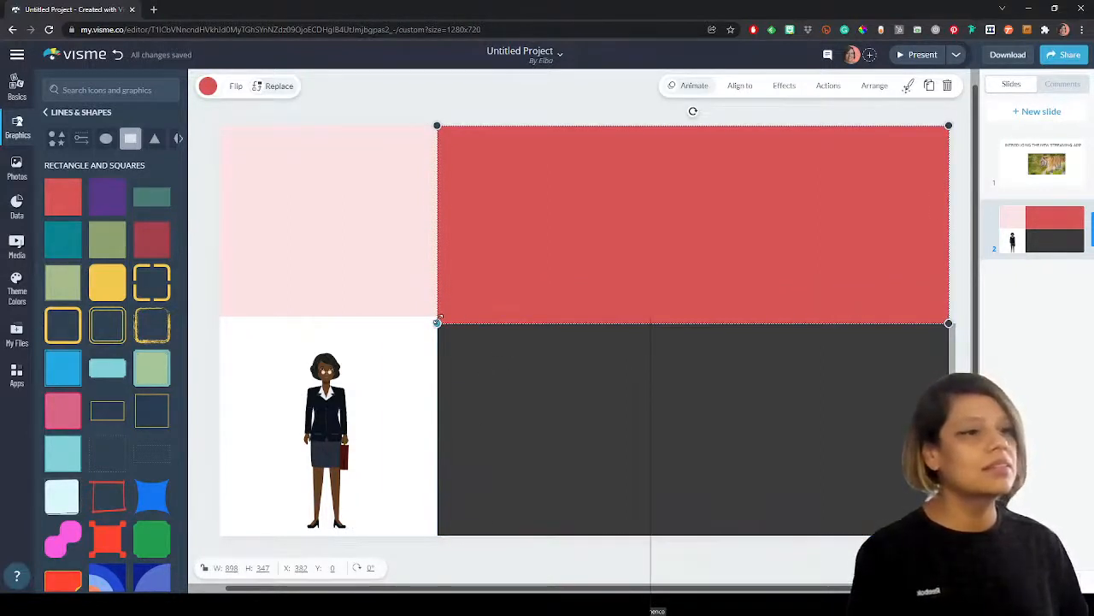
drag(436, 321, 435, 316)
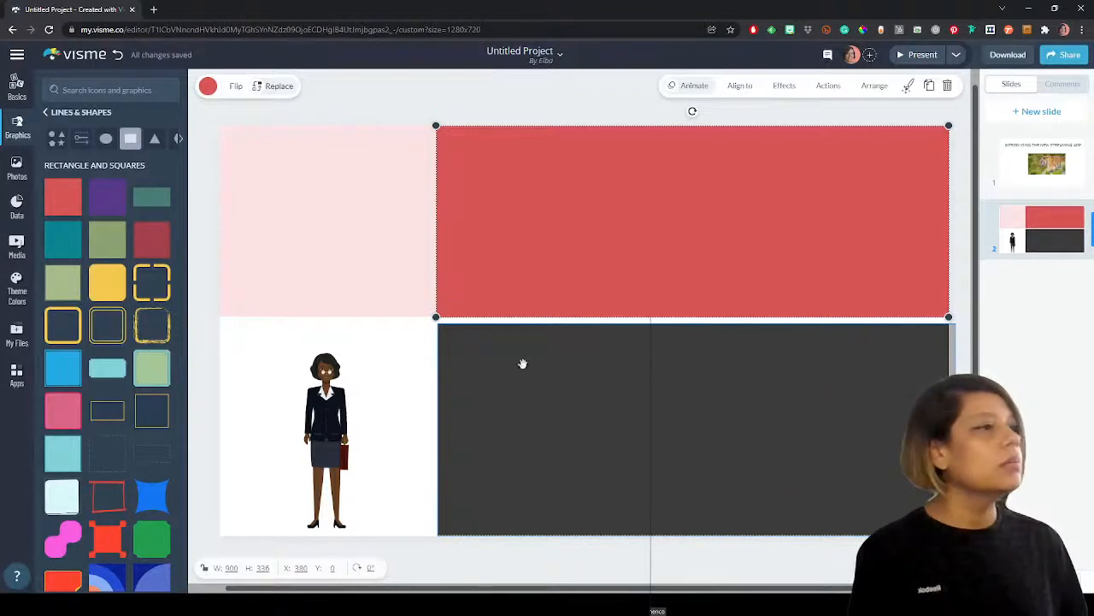
click(458, 349)
drag(651, 381, 655, 383)
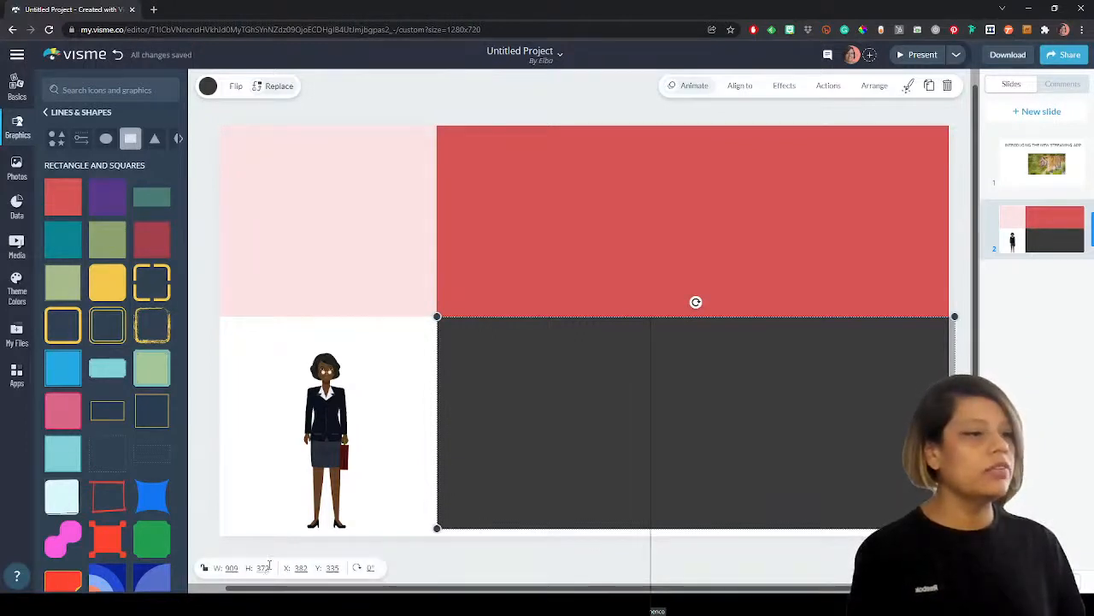
- Increase the dark gray rectangle's height so it reaches the slide's bottom edge
click(253, 568)
text(37)
key(Return)
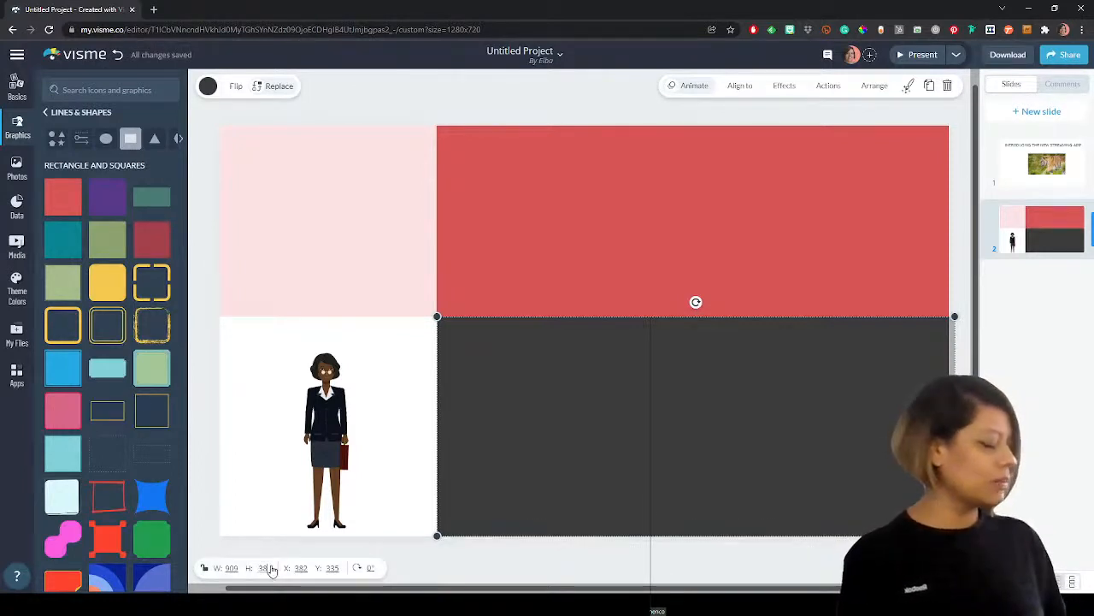
click(417, 476)
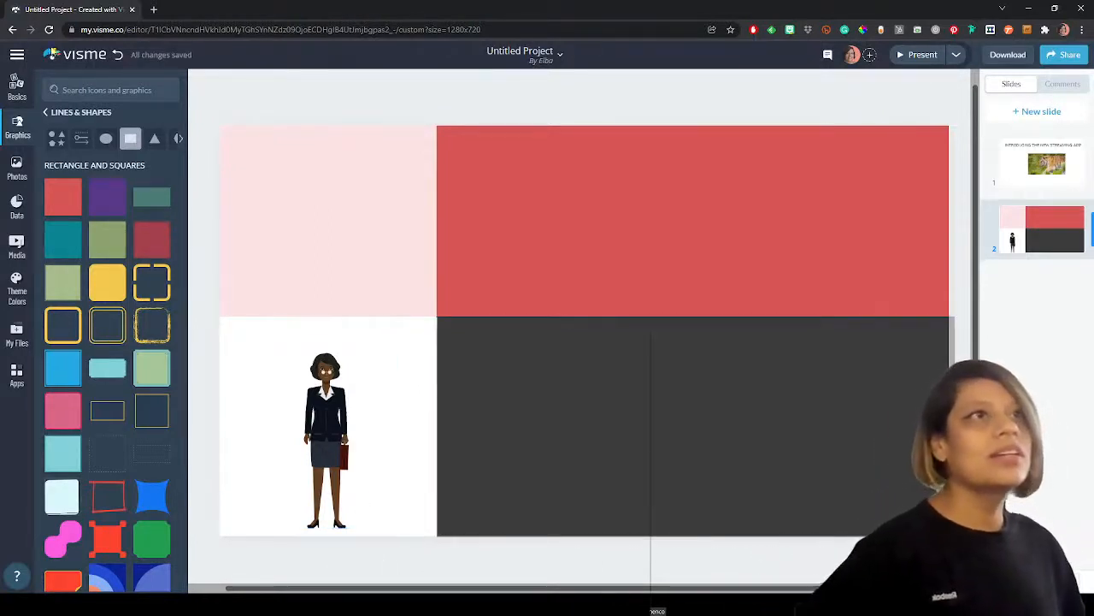
- Add a title text box over the upper part of the pink rectangle at about X 40, Y 0
click(17, 86)
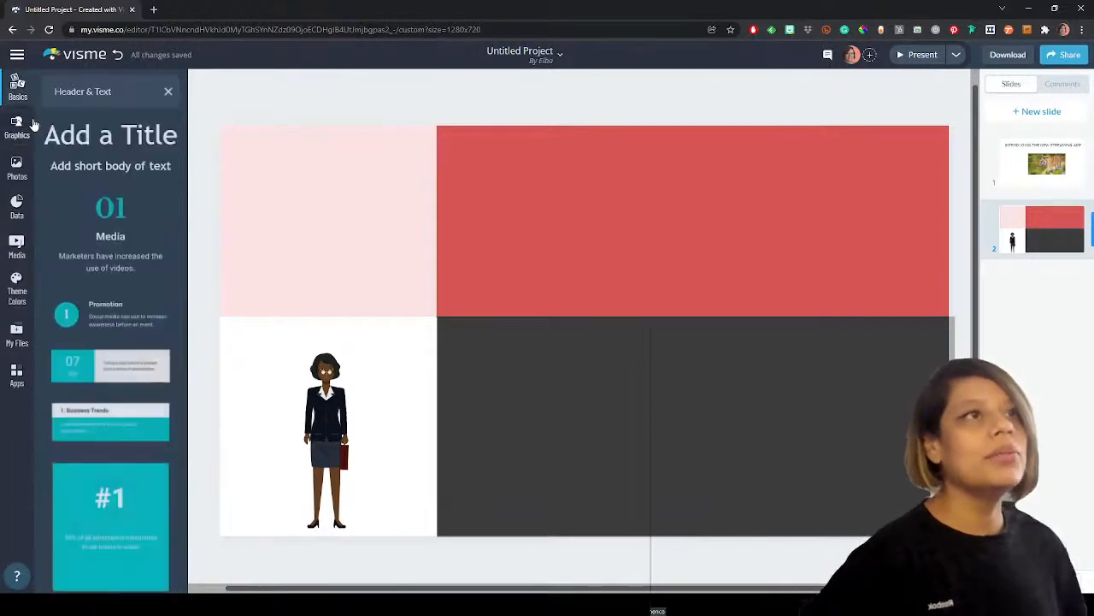
click(134, 135)
drag(561, 305, 338, 142)
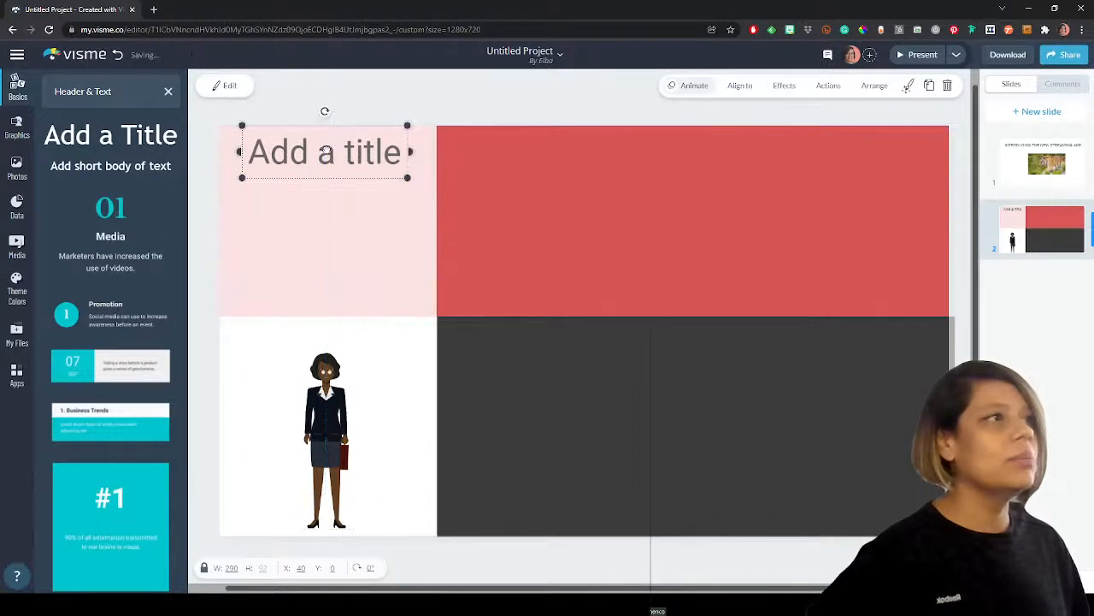
- Replace the title text with the character's full name and widen its text box to about 384 px so the name fits on one line
click(339, 151)
key(ctrl+a)
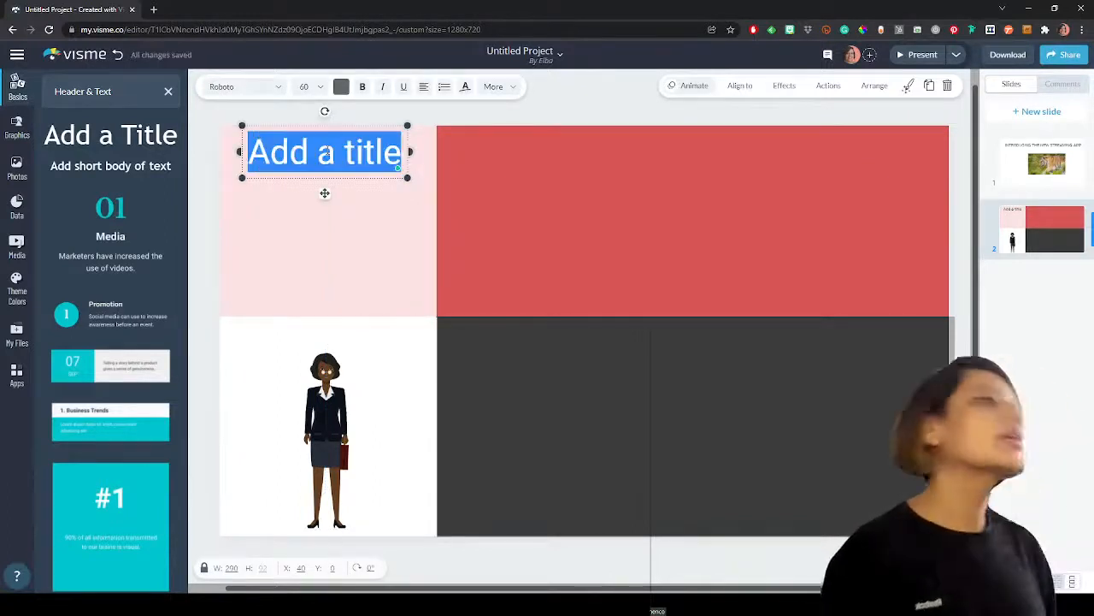
text(Suna)
key(BackSpace)
key(BackSpace)
text(san )
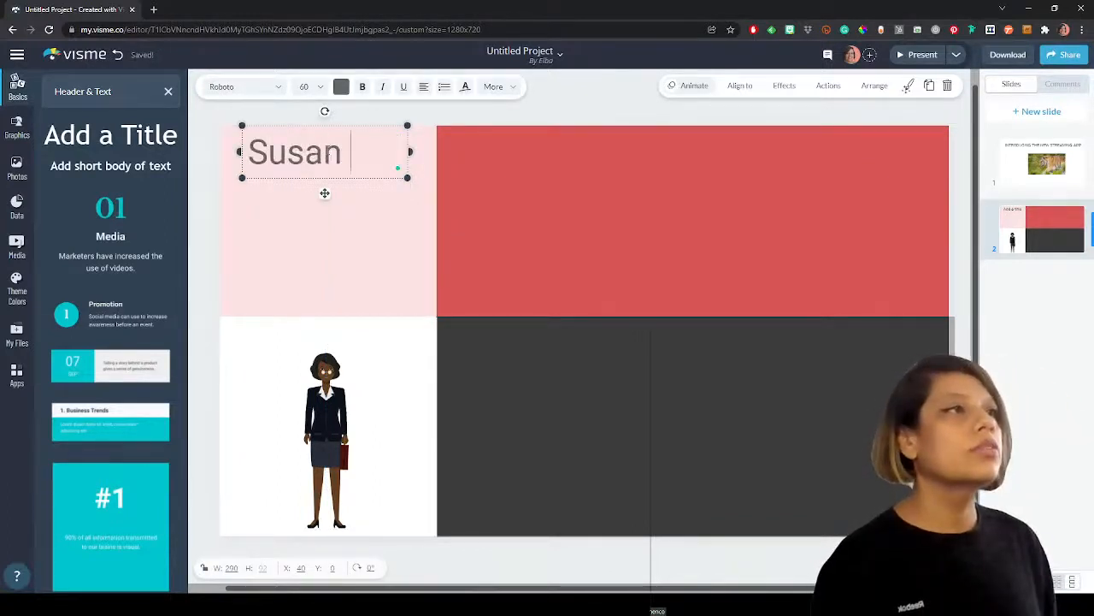
text(Jones)
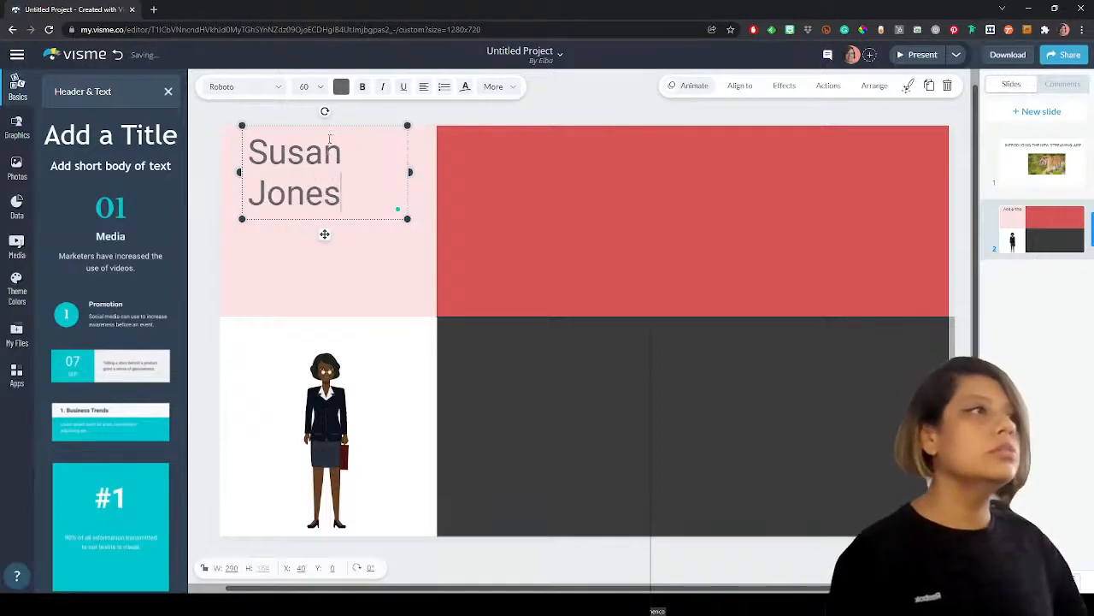
drag(407, 219, 398, 243)
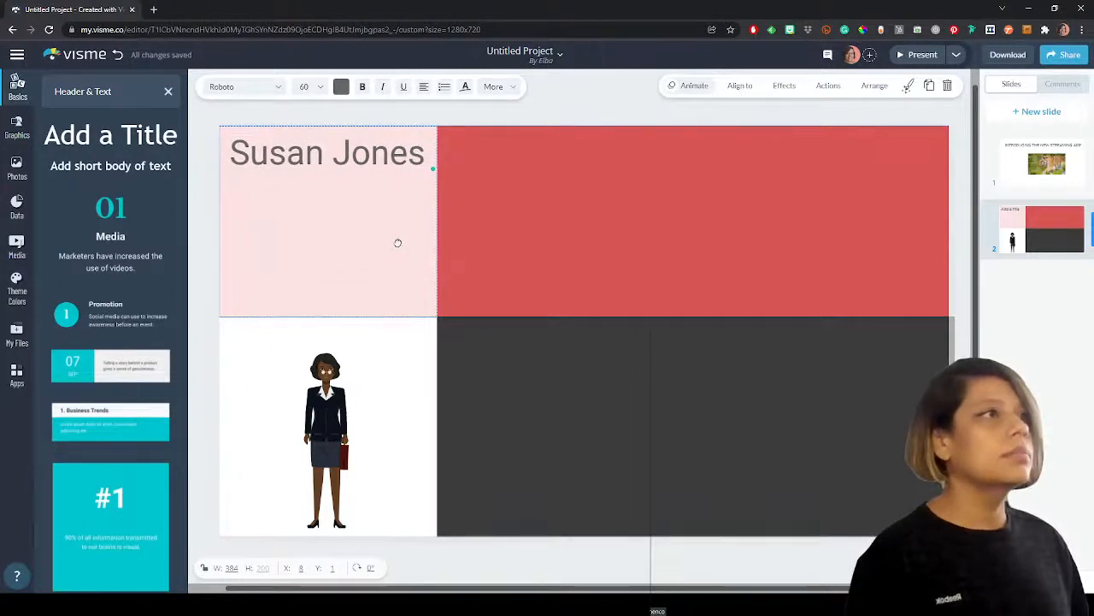
click(377, 281)
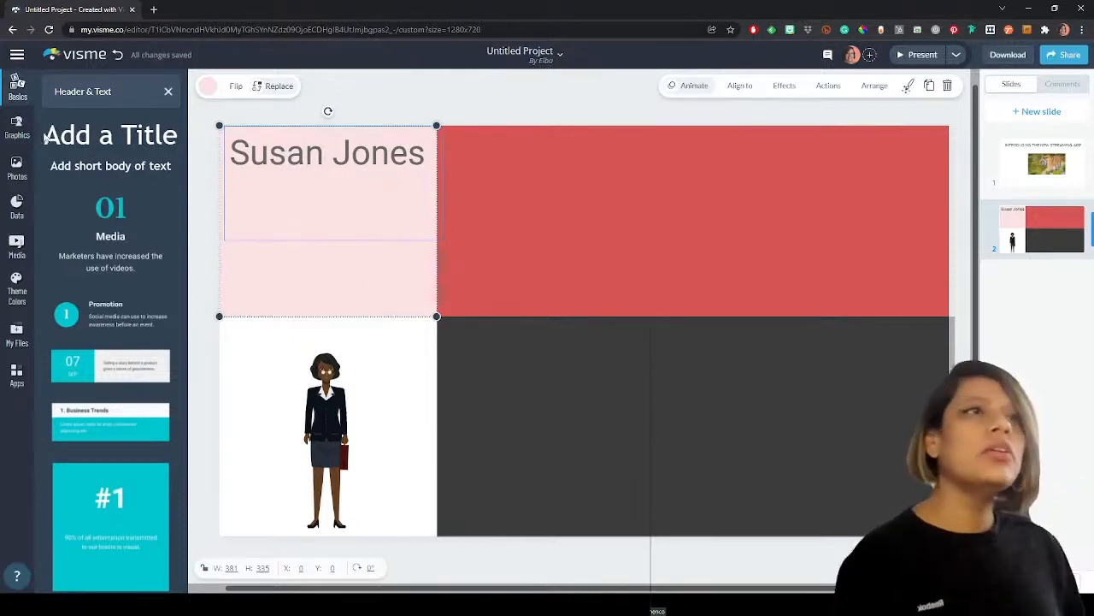
- Browse the available rectangle, triangle and polygon shapes in the graphics library
click(16, 128)
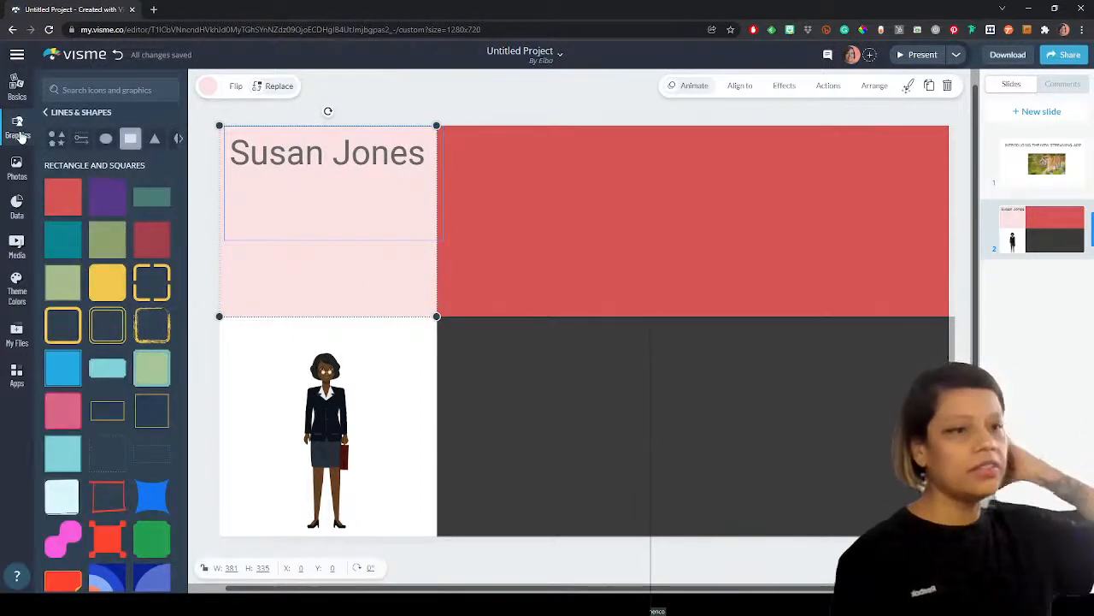
scroll(114, 361, down, 5)
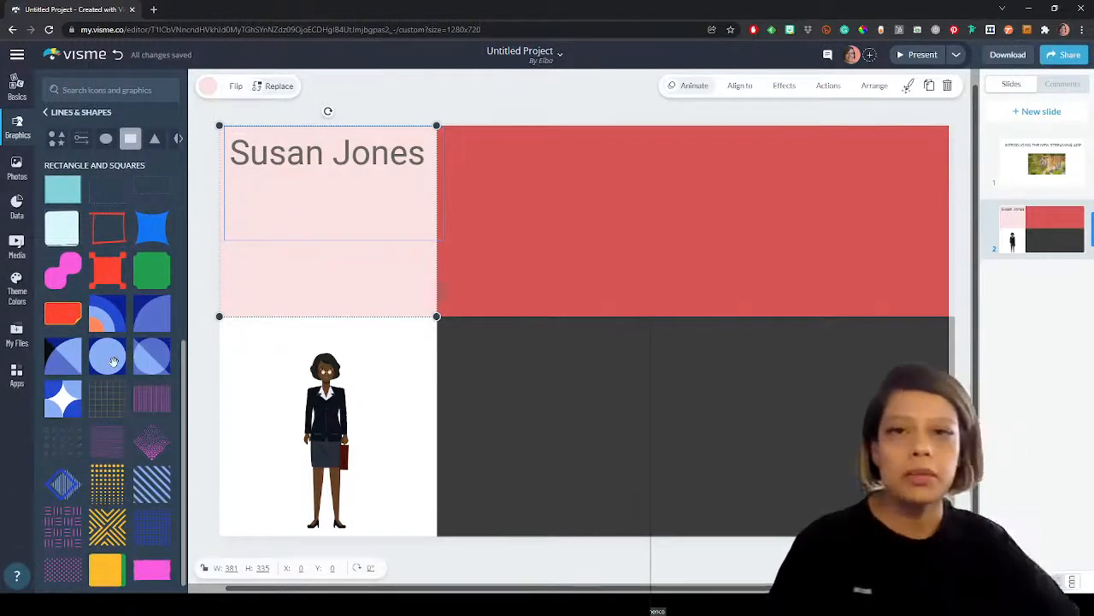
scroll(138, 319, up, 5)
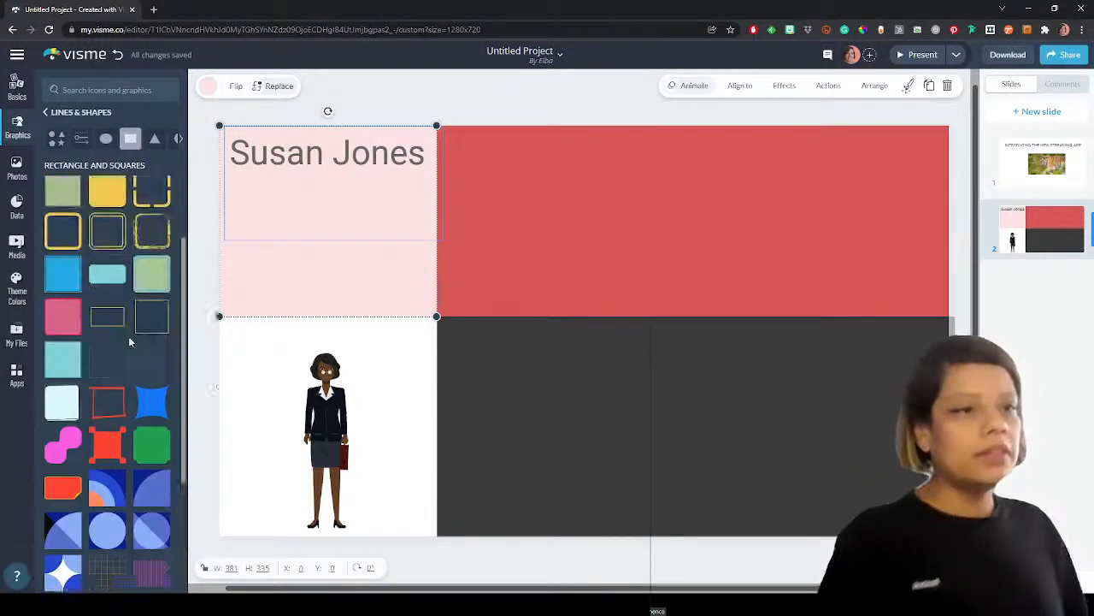
click(155, 138)
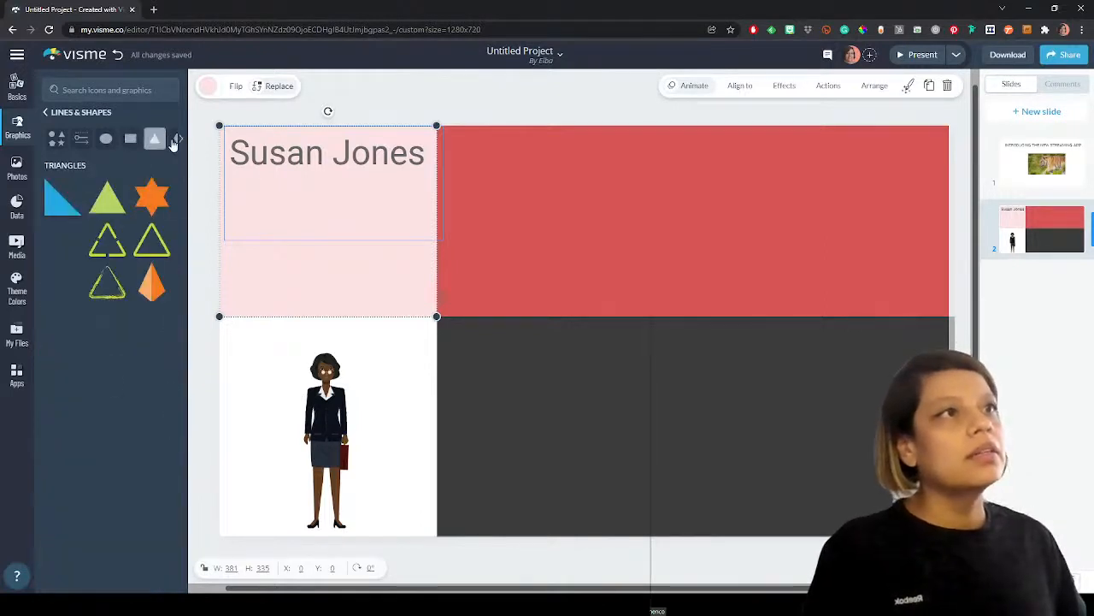
scroll(150, 224, down, 1)
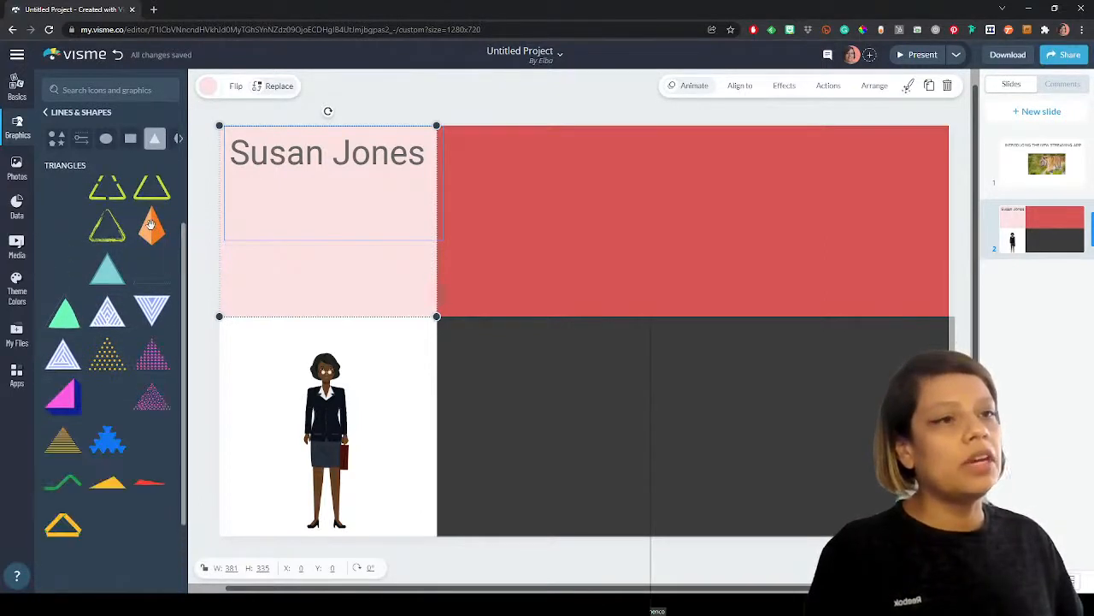
scroll(151, 224, down, 1)
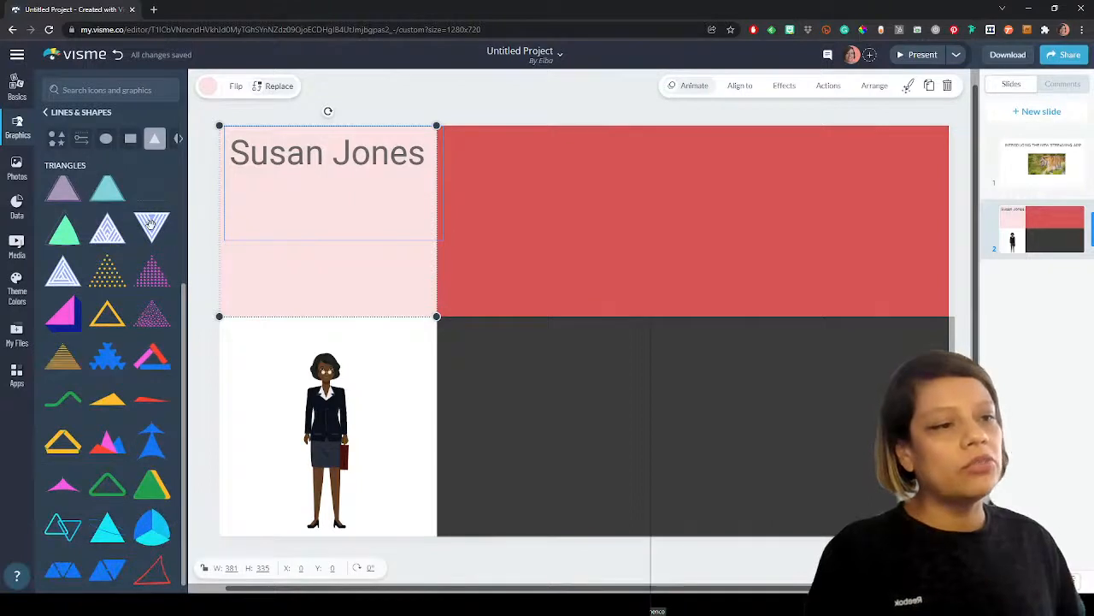
scroll(150, 224, up, 1)
scroll(117, 315, down, 1)
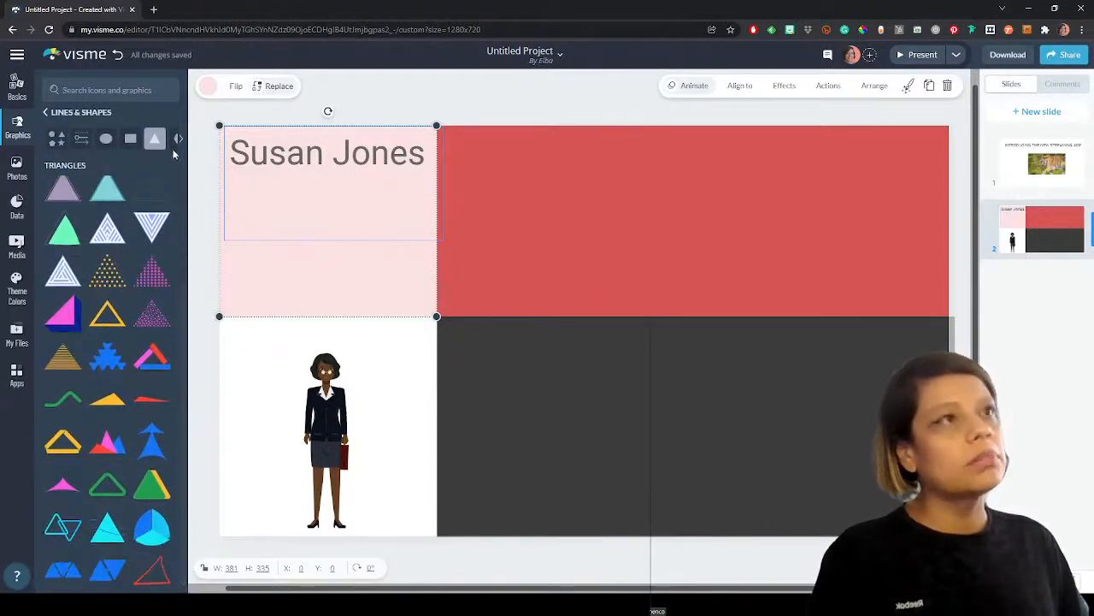
click(177, 138)
scroll(127, 295, down, 1)
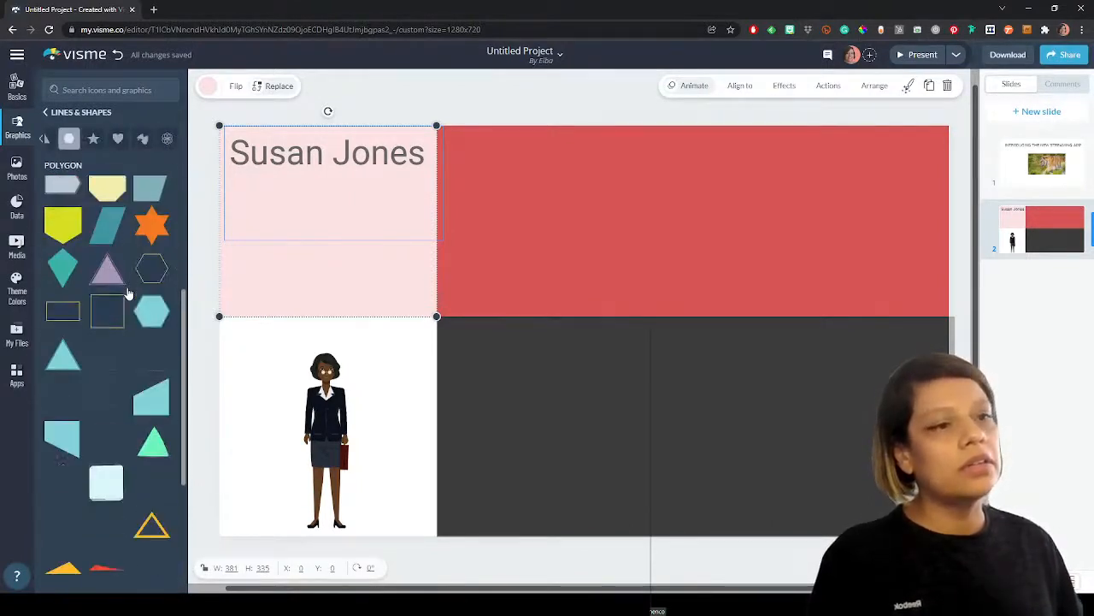
scroll(127, 294, down, 2)
scroll(127, 295, down, 2)
scroll(127, 293, down, 1)
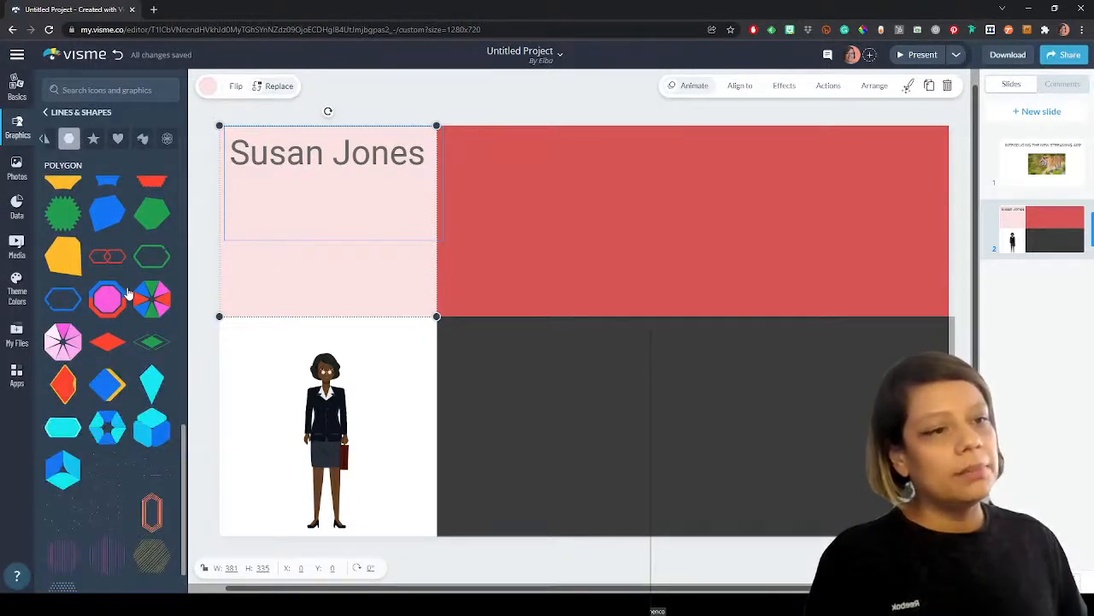
- Browse the polygon, star, heart, creative and other shape categories in the graphics library
scroll(127, 294, down, 1)
scroll(127, 293, up, 3)
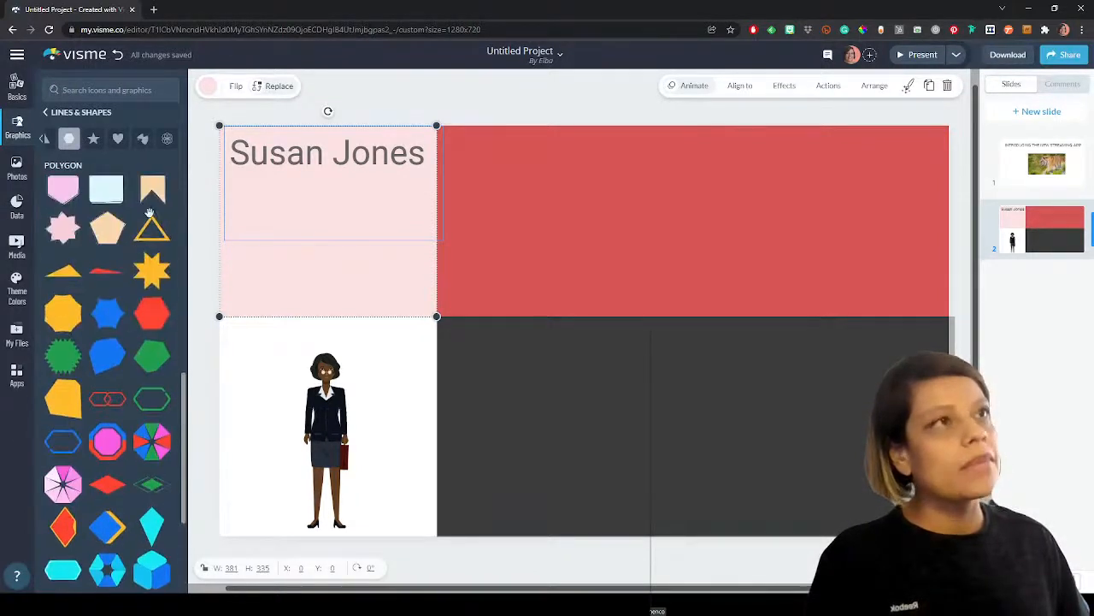
click(94, 138)
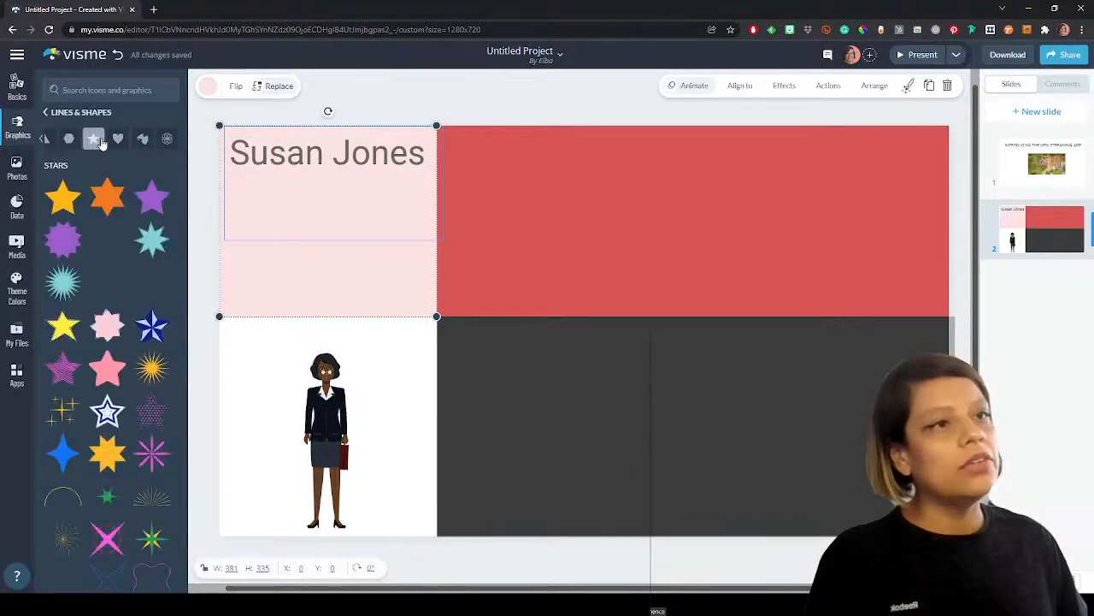
click(119, 138)
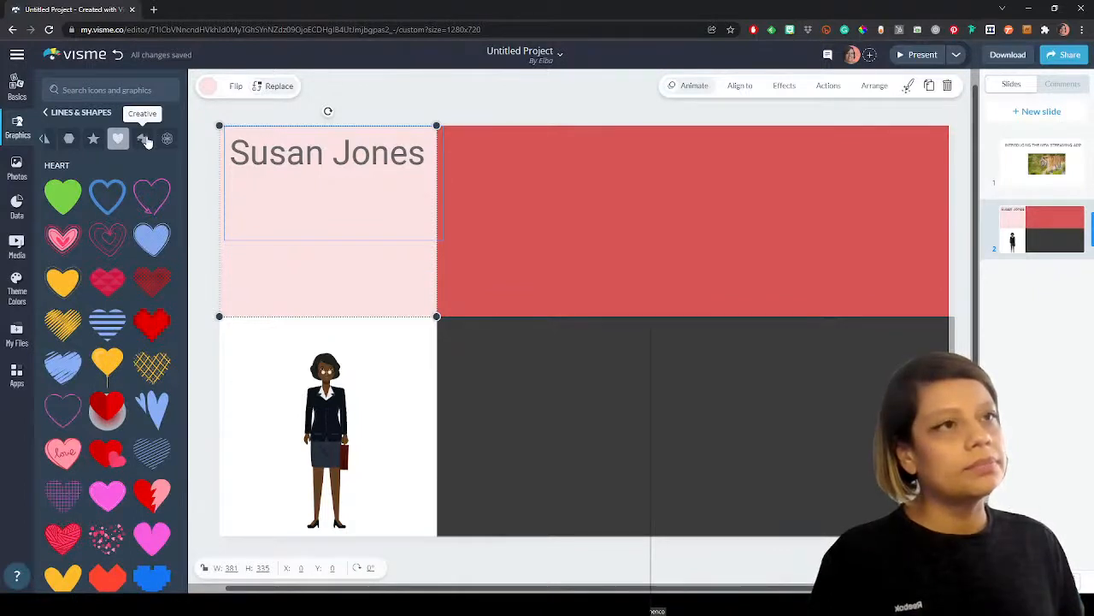
click(144, 139)
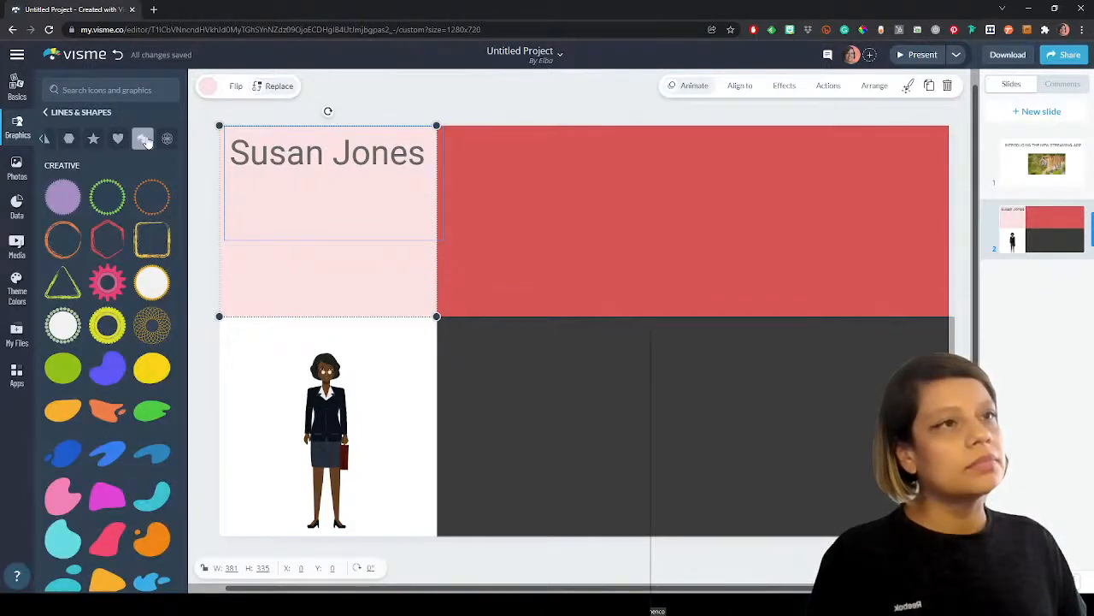
click(170, 139)
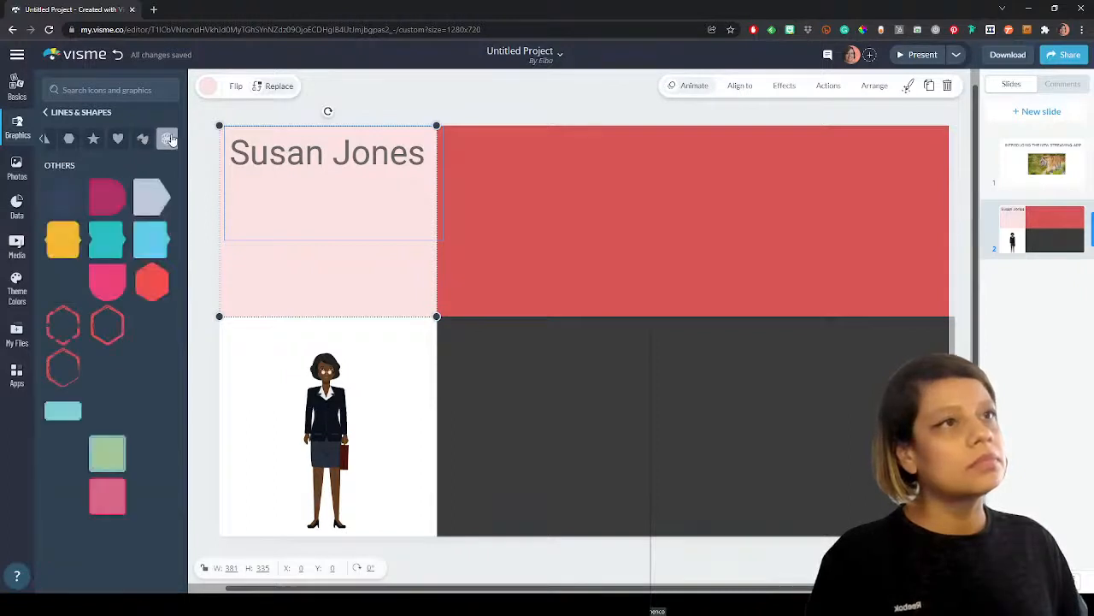
scroll(114, 490, down, 5)
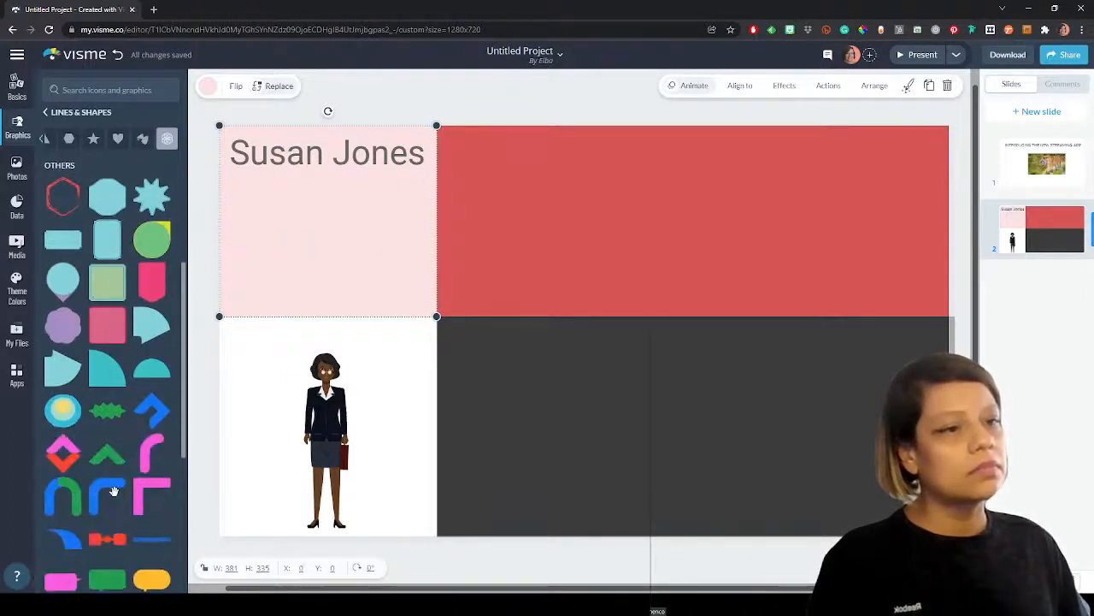
scroll(115, 499, down, 1)
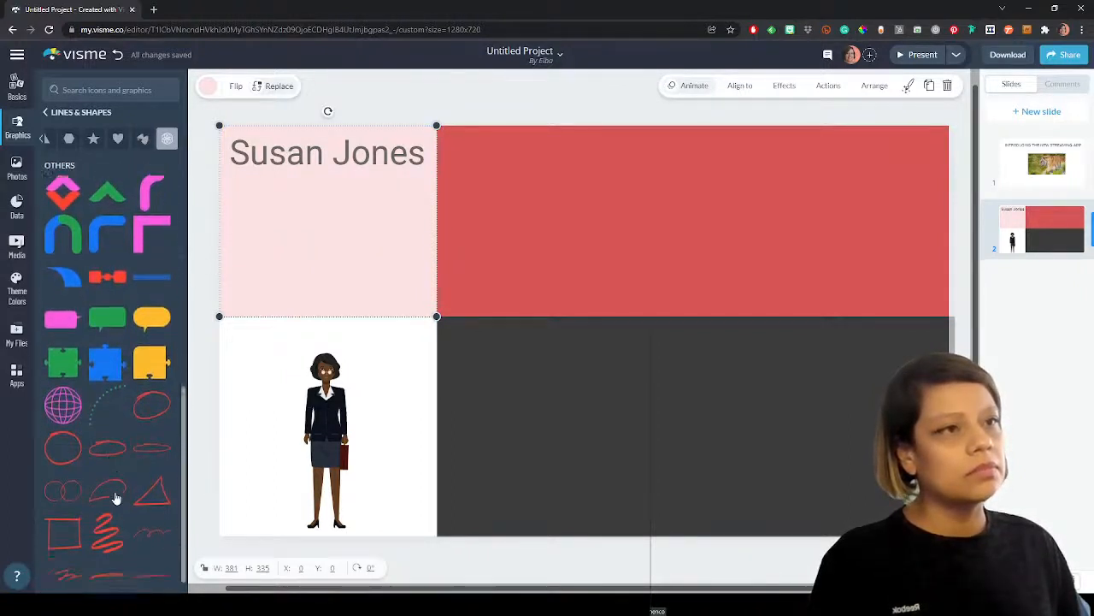
- Move the character to about X 183, Y 347 and add a pink speech bubble beside her, sized 350 × 350 px
drag(328, 450, 397, 453)
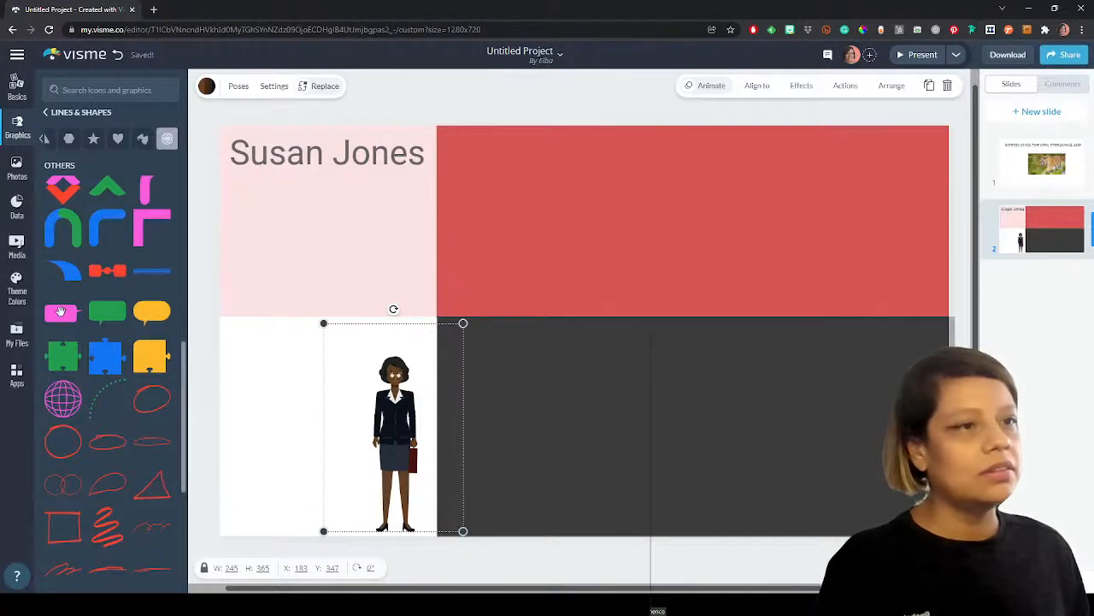
drag(60, 311, 302, 390)
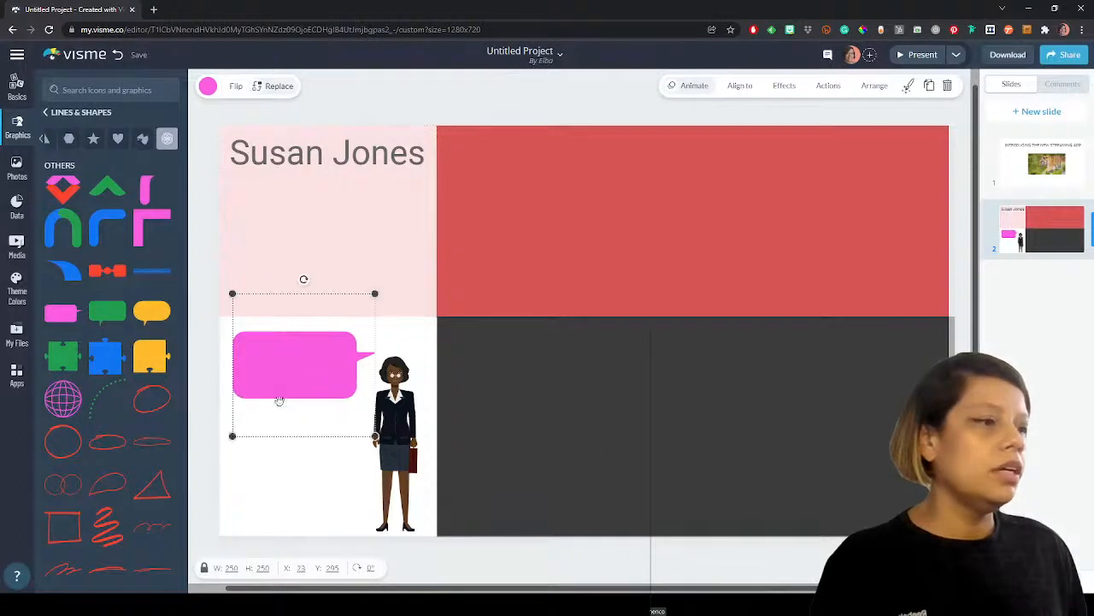
drag(232, 435, 229, 537)
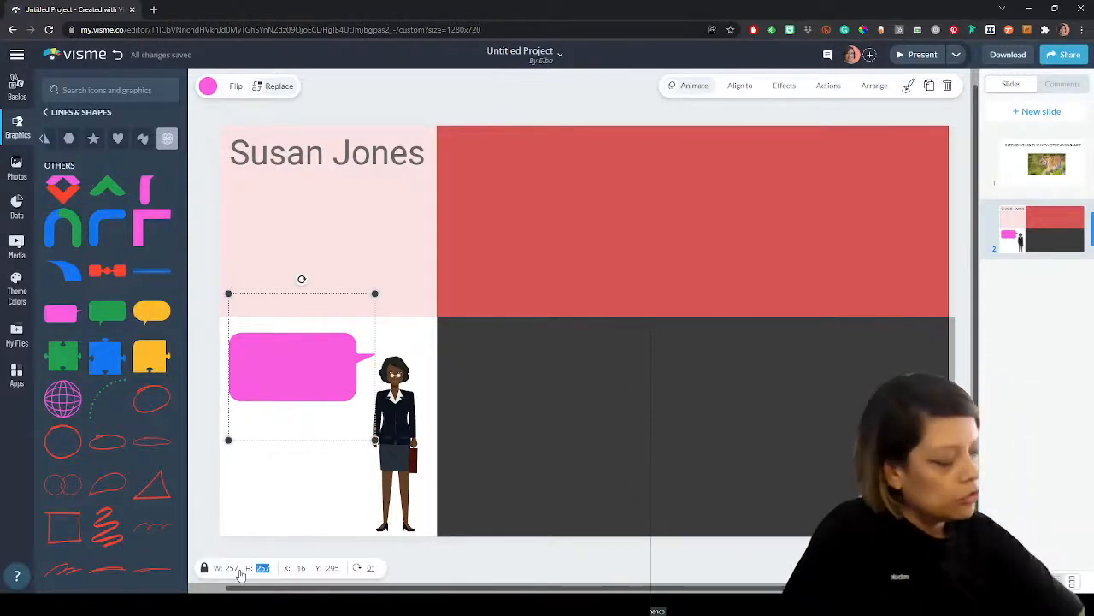
text(350)
key(Return)
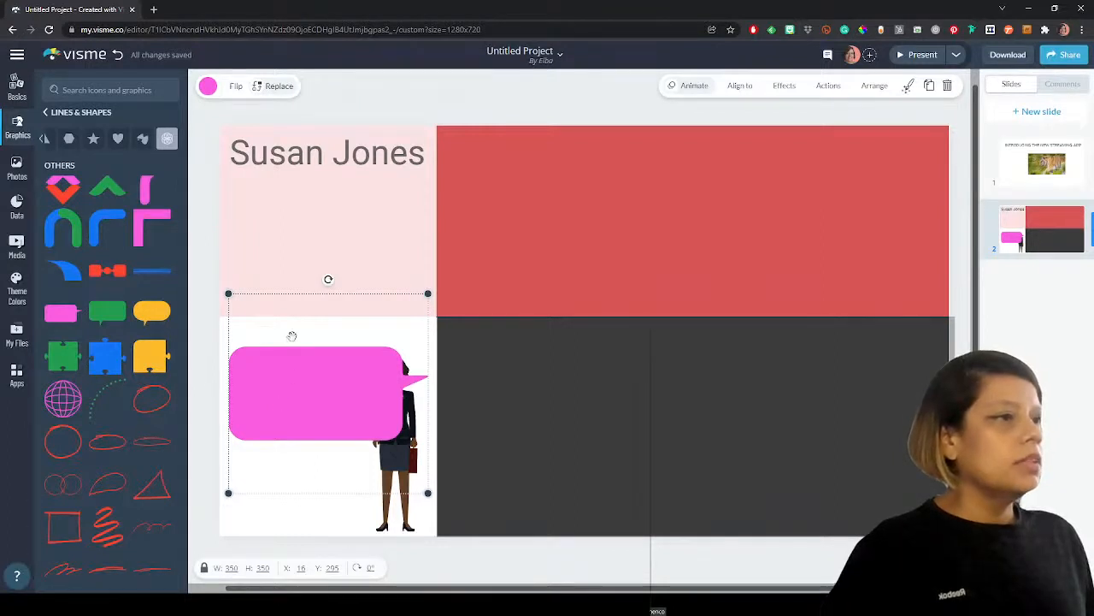
- Browse the remaining Others shapes and the Creative blobs, paint splashes and brush strokes
scroll(120, 418, down, 5)
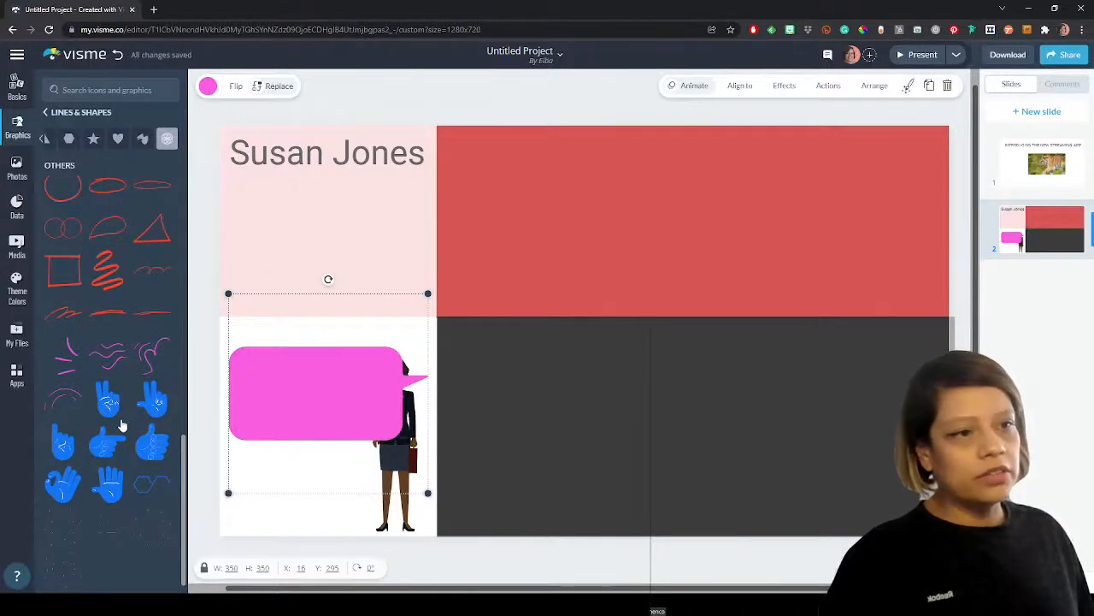
scroll(122, 420, down, 10)
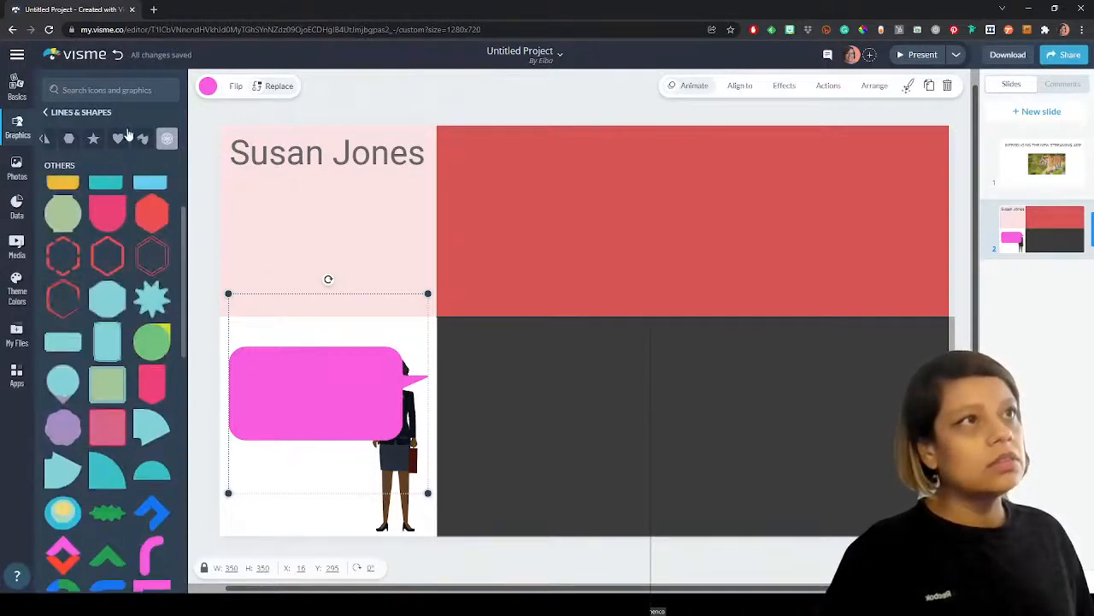
click(145, 139)
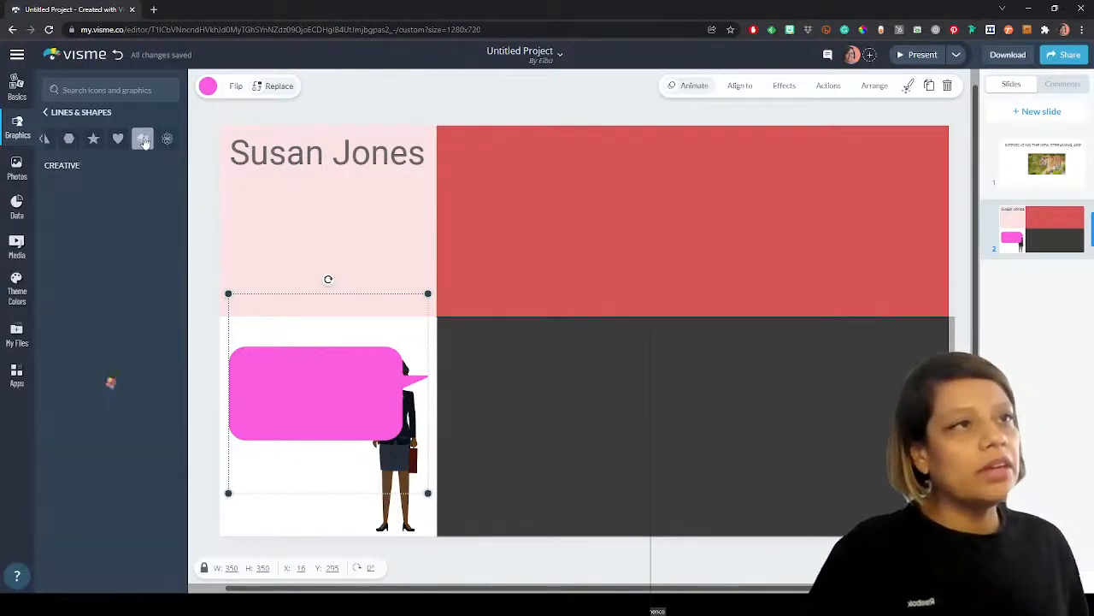
scroll(144, 353, down, 10)
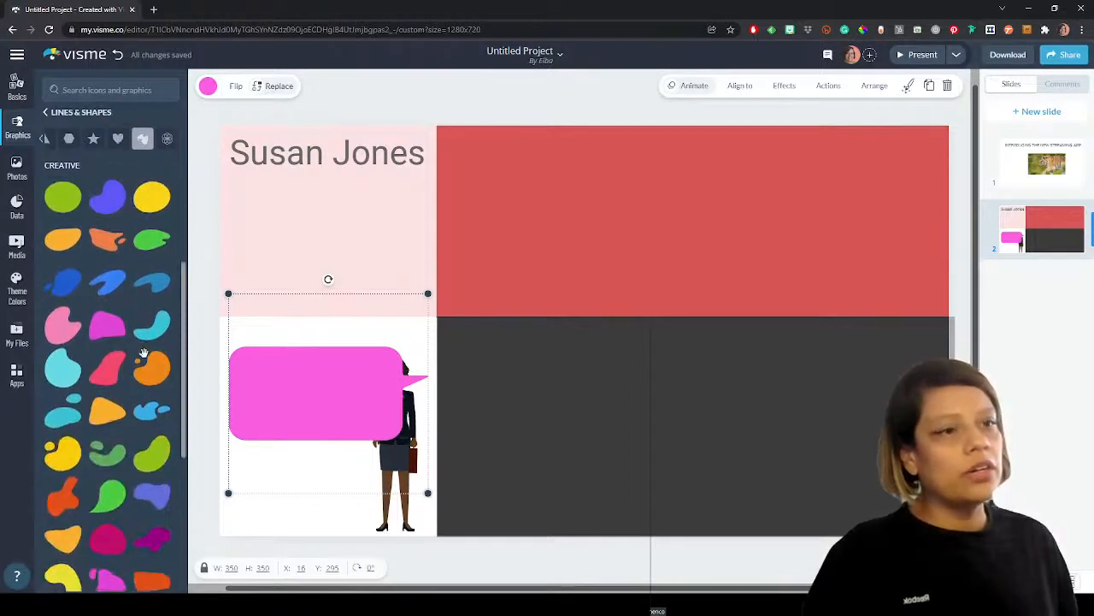
scroll(144, 353, down, 5)
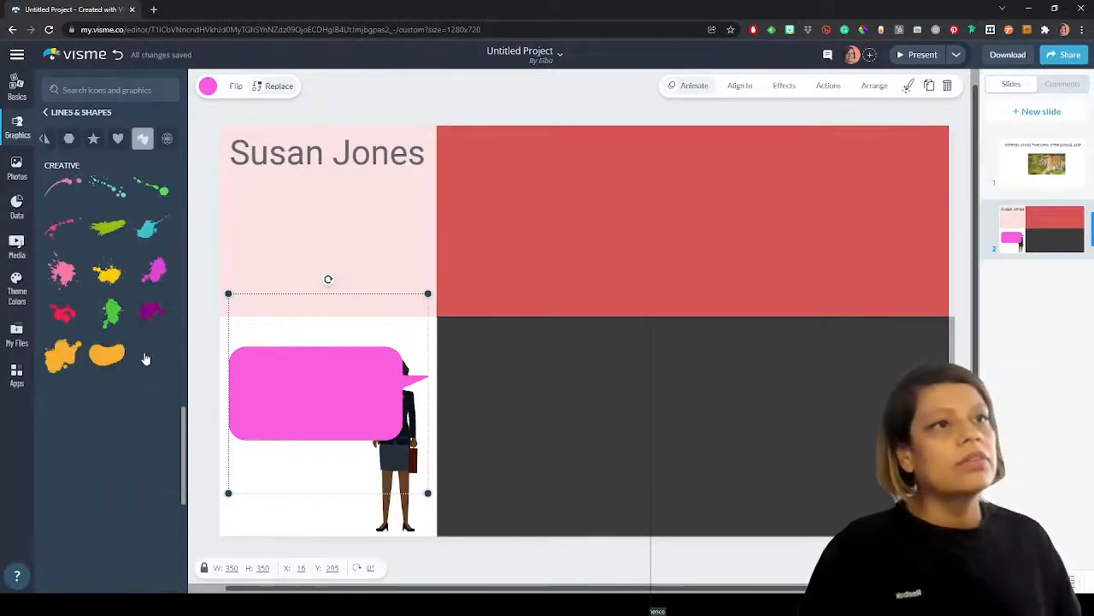
scroll(146, 359, down, 5)
scroll(146, 359, down, 2)
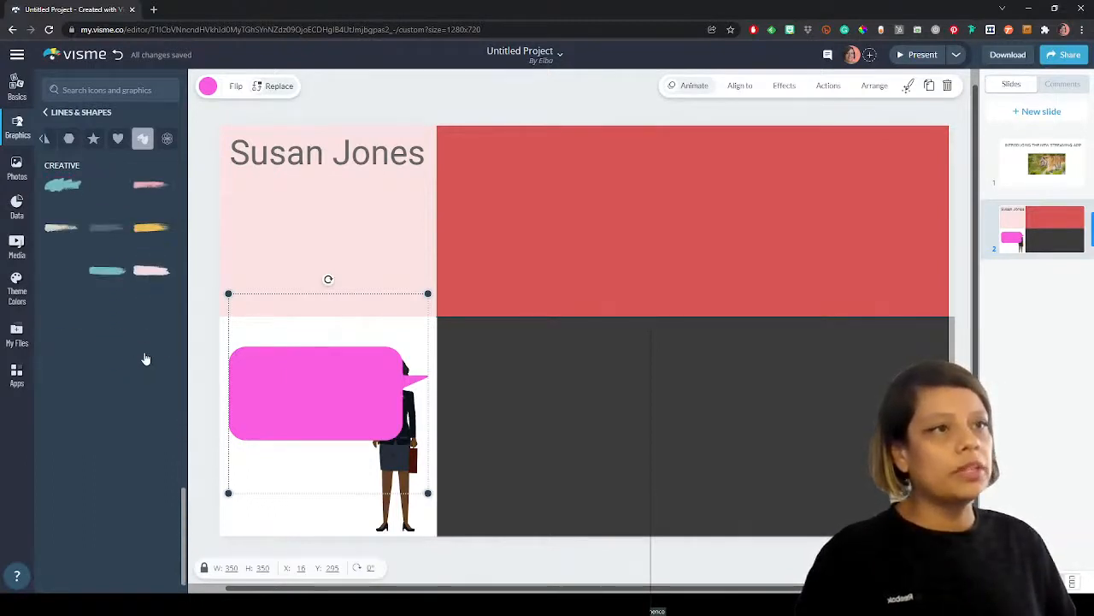
scroll(145, 359, down, 5)
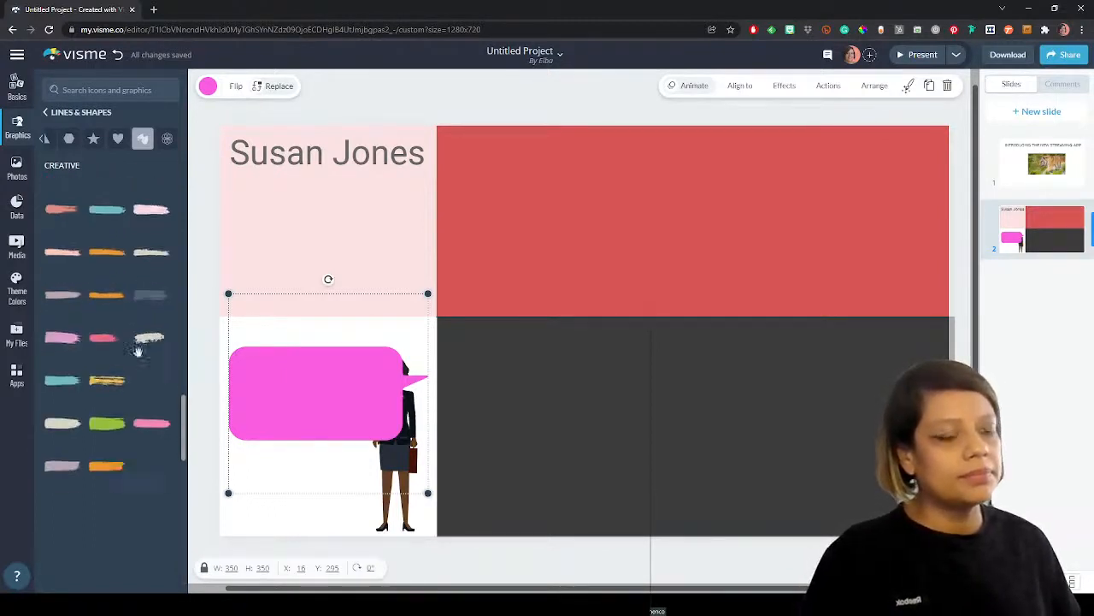
scroll(137, 352, down, 2)
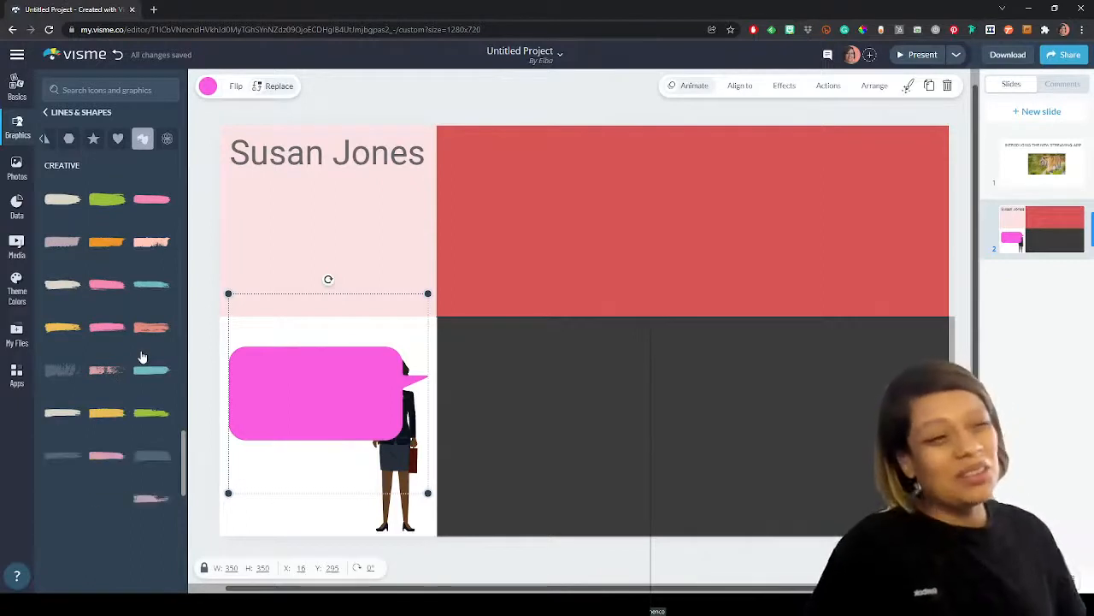
scroll(142, 358, down, 4)
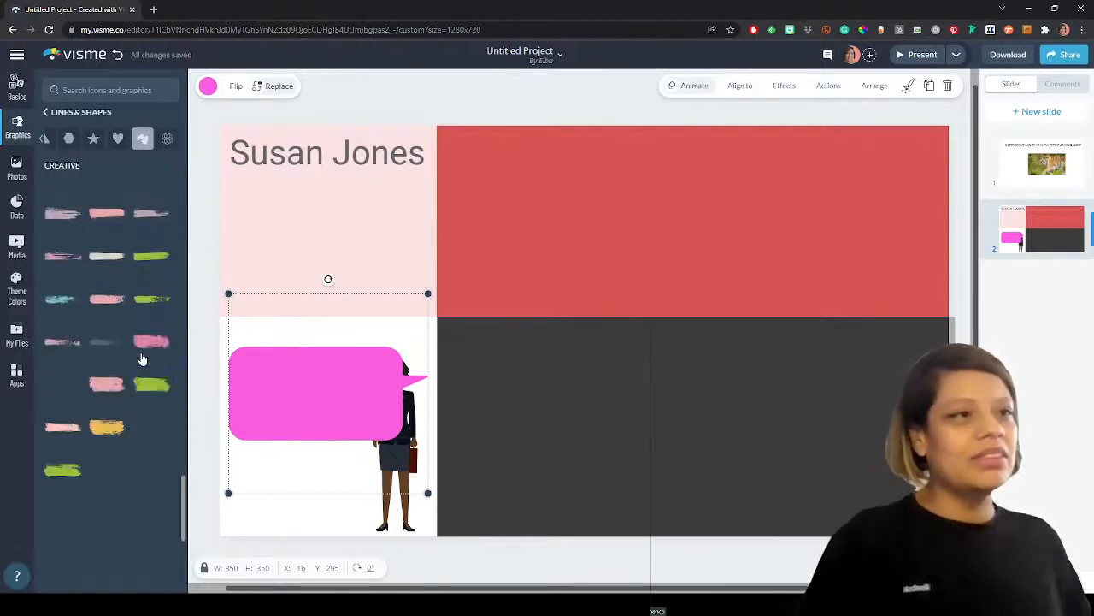
scroll(141, 356, down, 2)
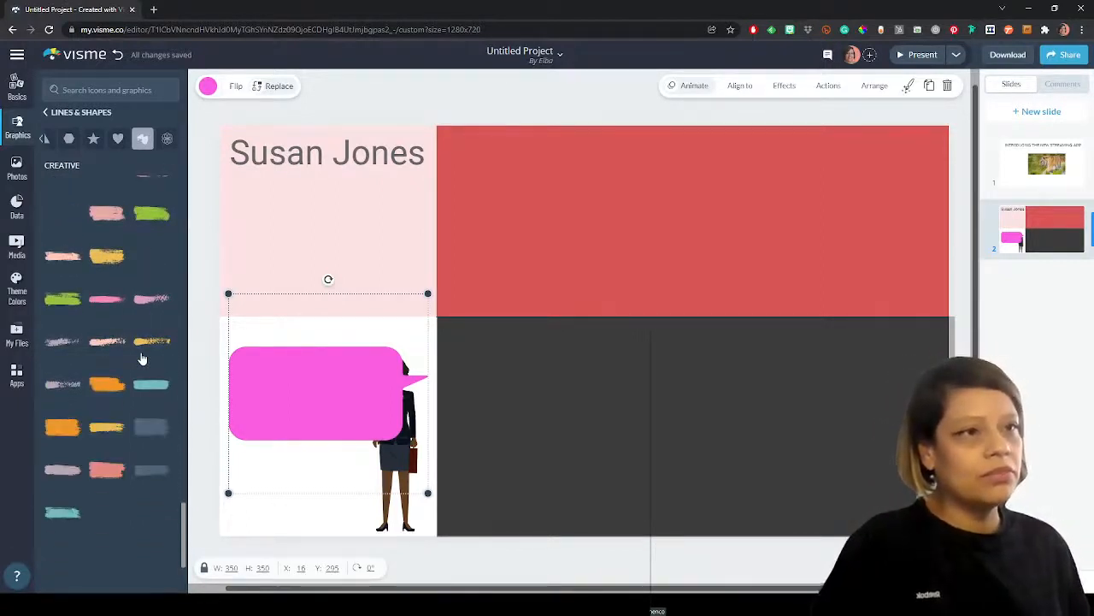
scroll(140, 351, down, 5)
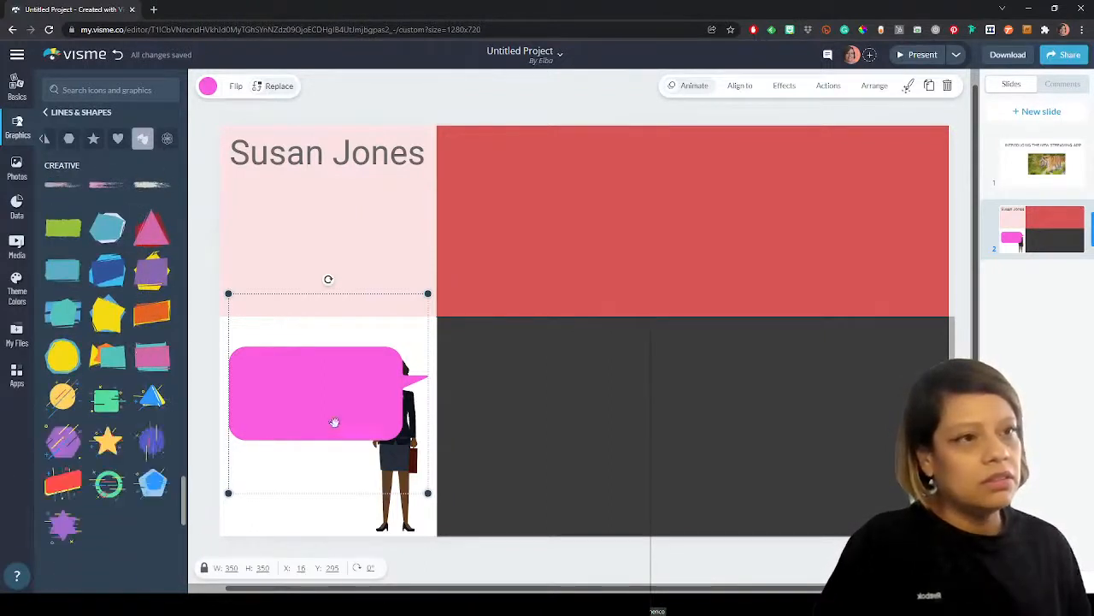
- Delete the pink speech bubble and try a light blue striped blob about 295 × 286 px beside the character
key(Delete)
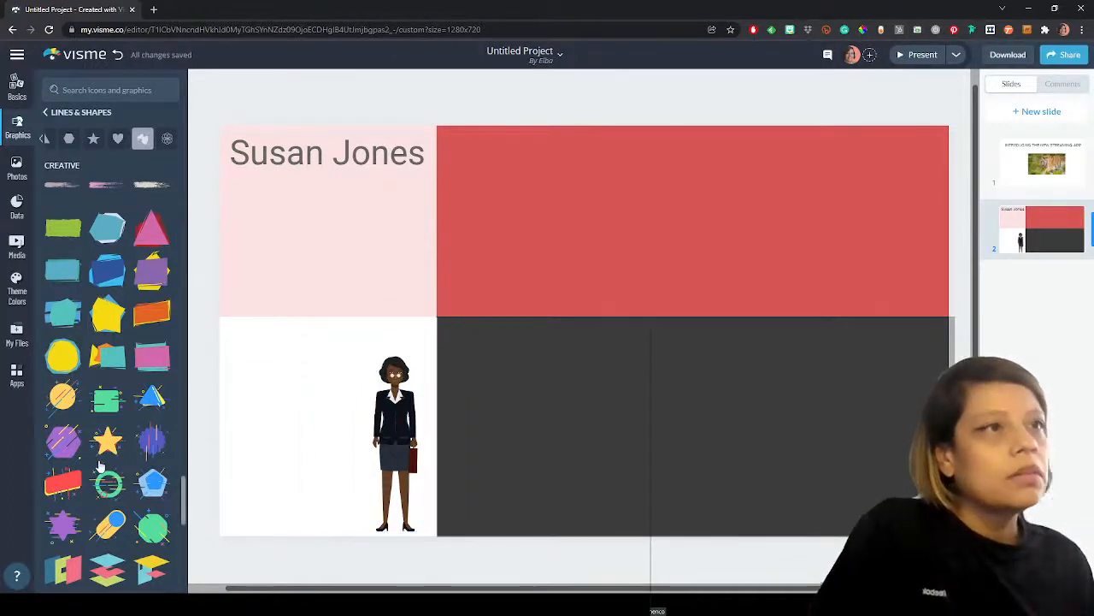
scroll(100, 466, down, 4)
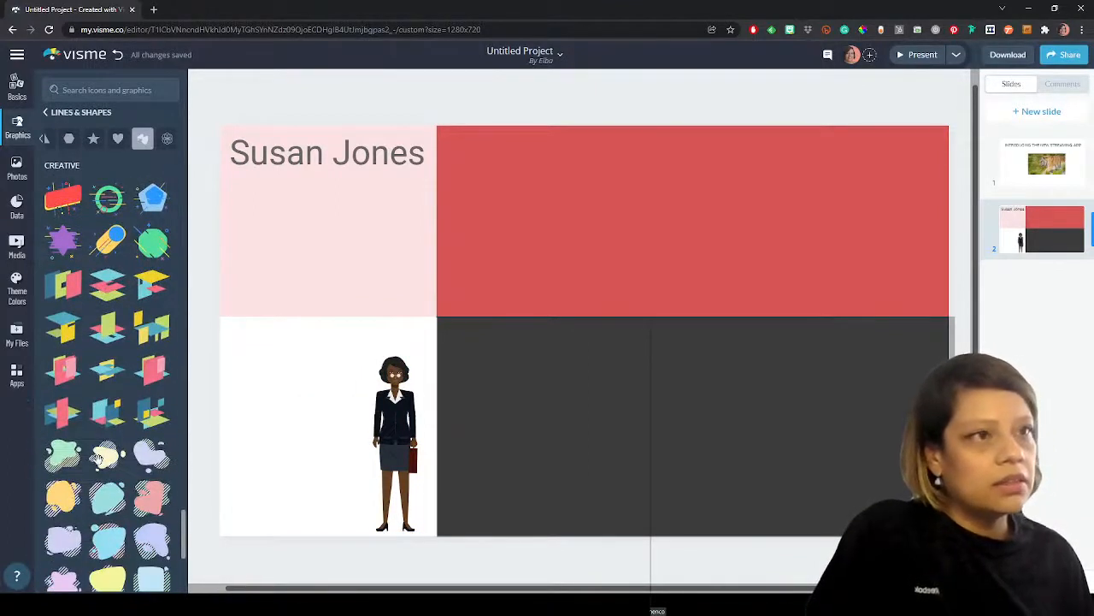
scroll(99, 459, down, 3)
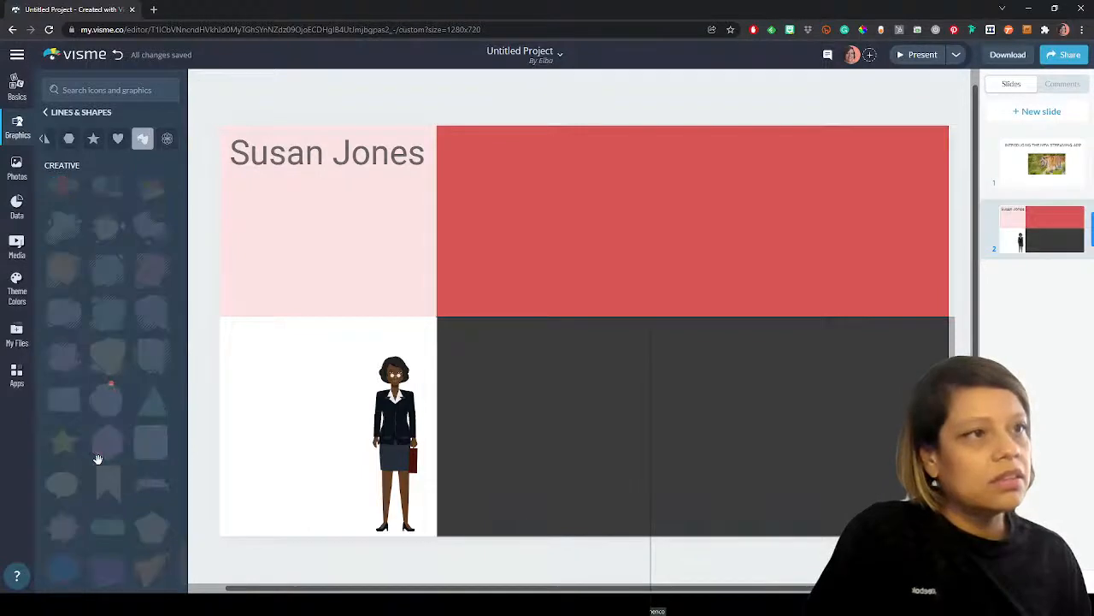
click(152, 358)
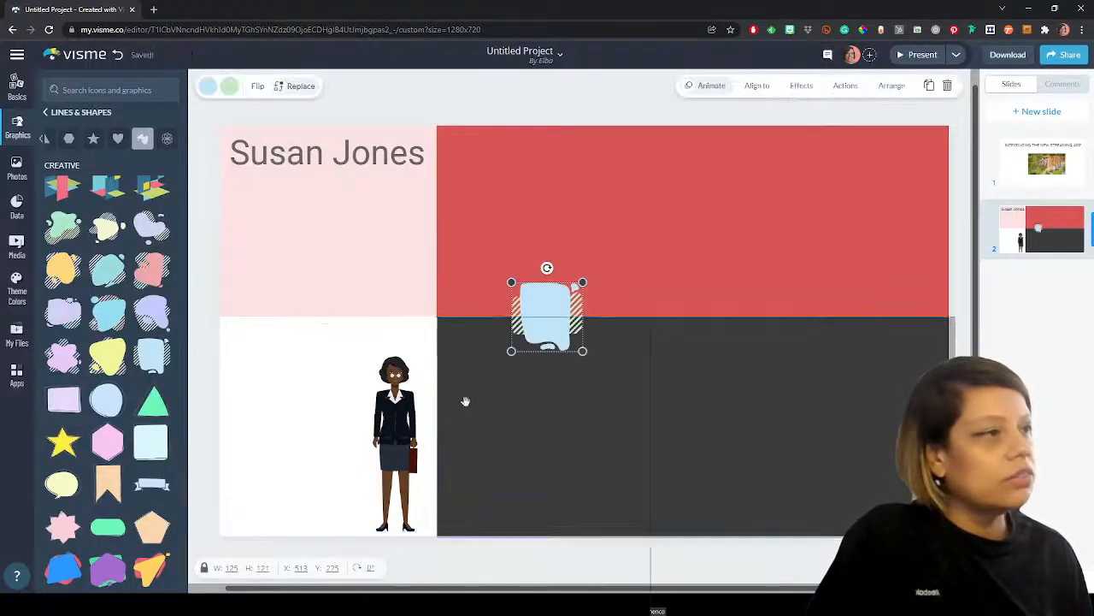
drag(546, 318, 282, 392)
drag(325, 430, 410, 511)
drag(281, 419, 288, 390)
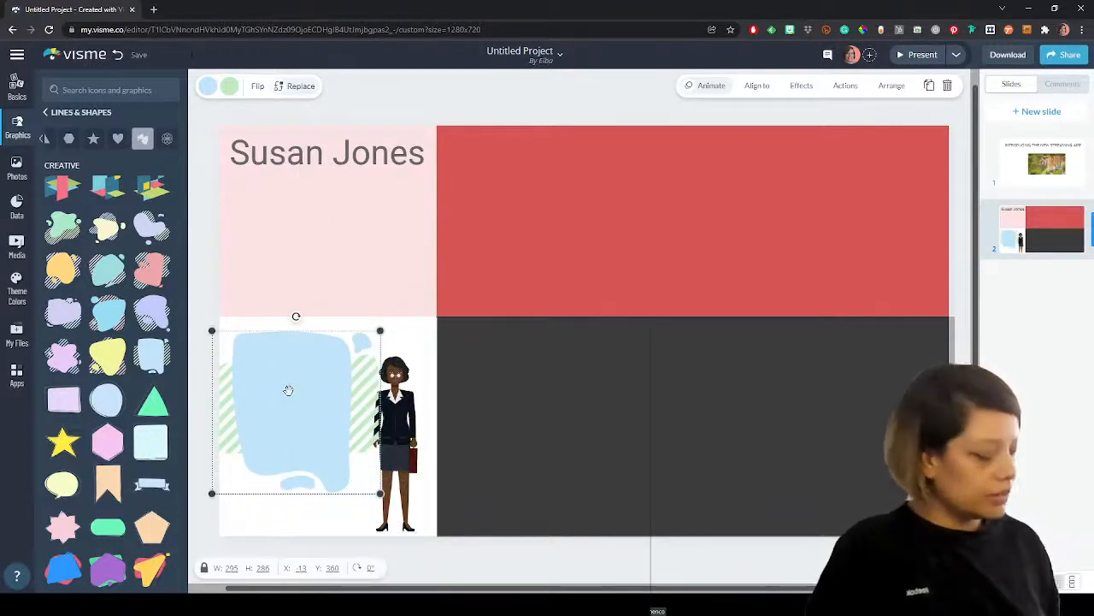
key(Delete)
- Move the character to the white area's left side and place a yellow outlined speech bubble about 245 × 200 px next to her
drag(414, 428, 282, 425)
drag(72, 483, 289, 456)
drag(391, 386, 397, 359)
drag(426, 434, 501, 489)
drag(370, 398, 359, 398)
drag(481, 491, 401, 464)
drag(366, 402, 368, 390)
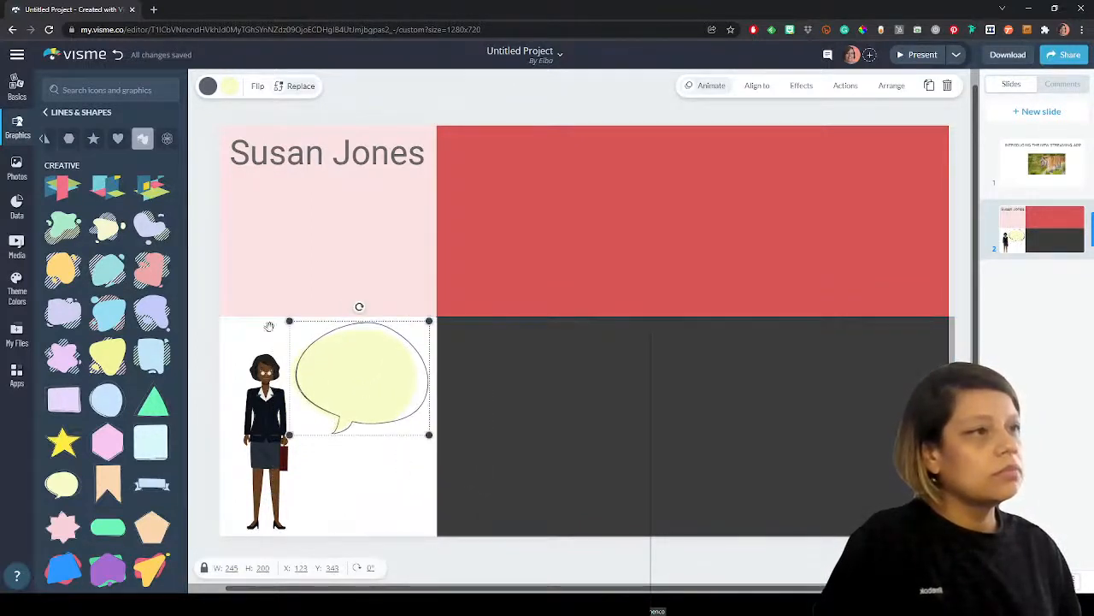
- Add a short body text box over the speech bubble at about X 80, Y 405 and clear its placeholder text
click(16, 93)
drag(129, 167, 355, 369)
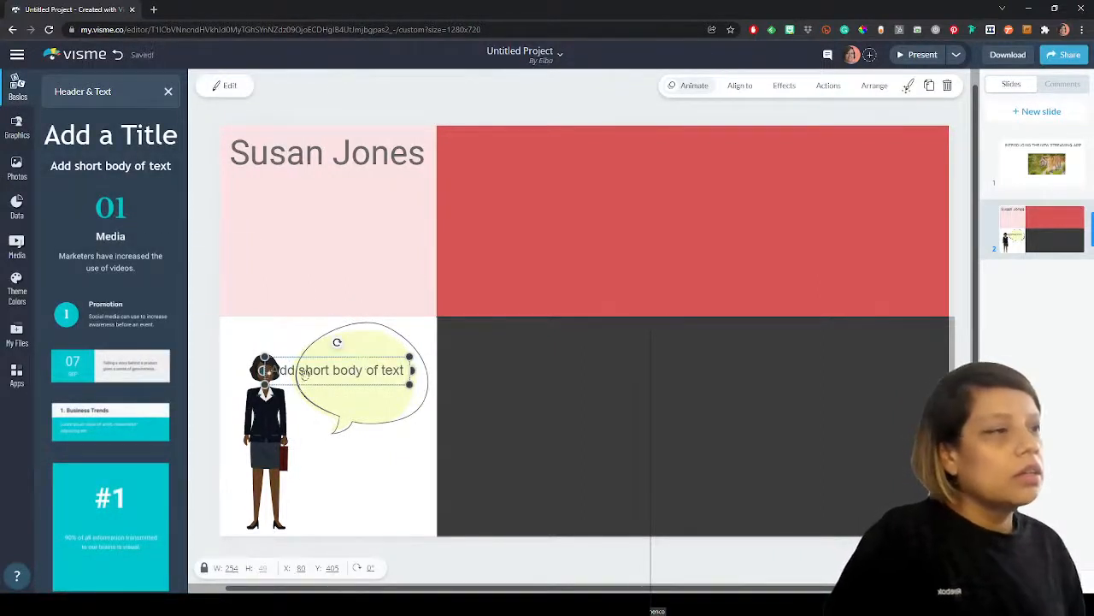
double_click(388, 371)
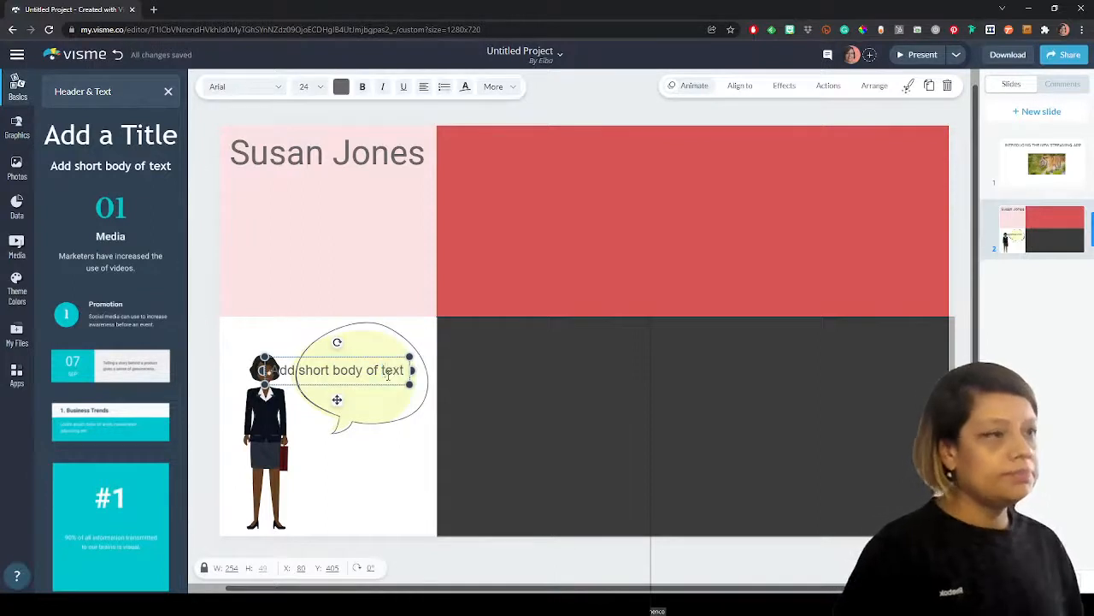
triple_click(387, 373)
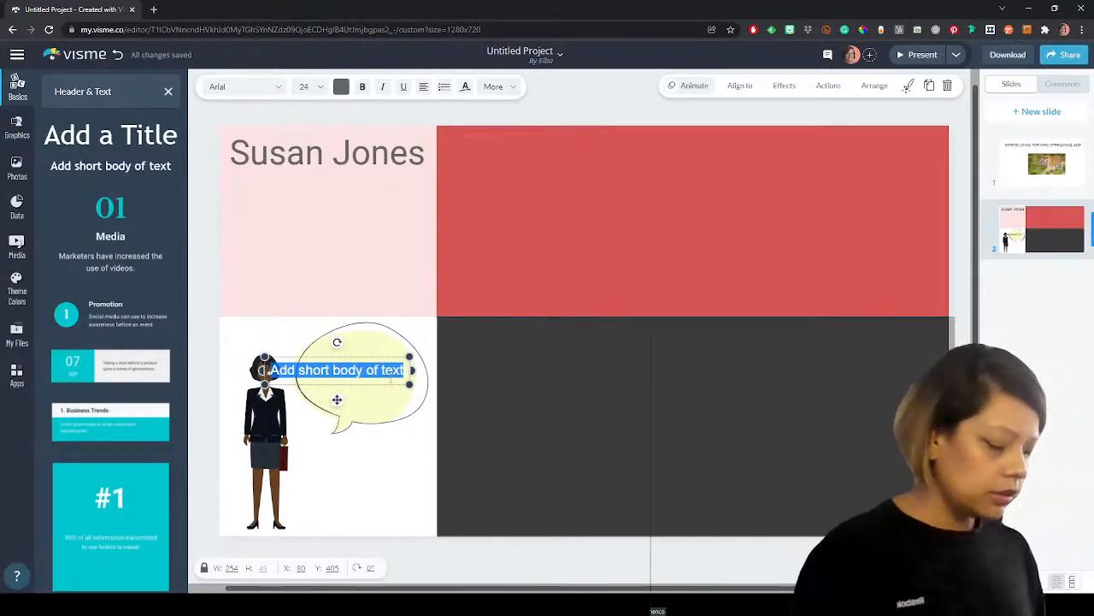
key(BackSpace)
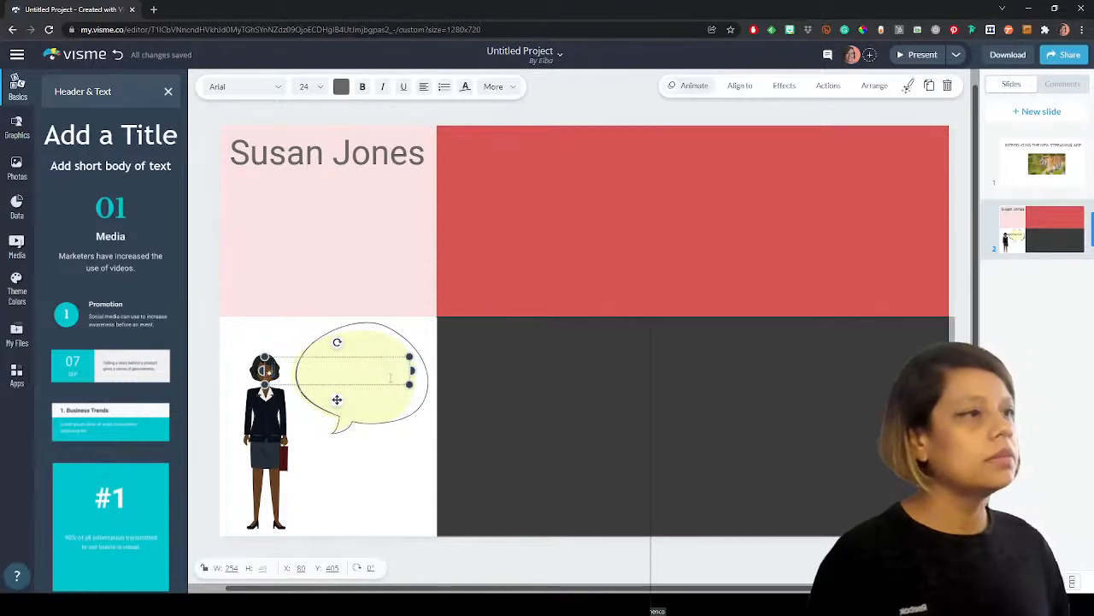
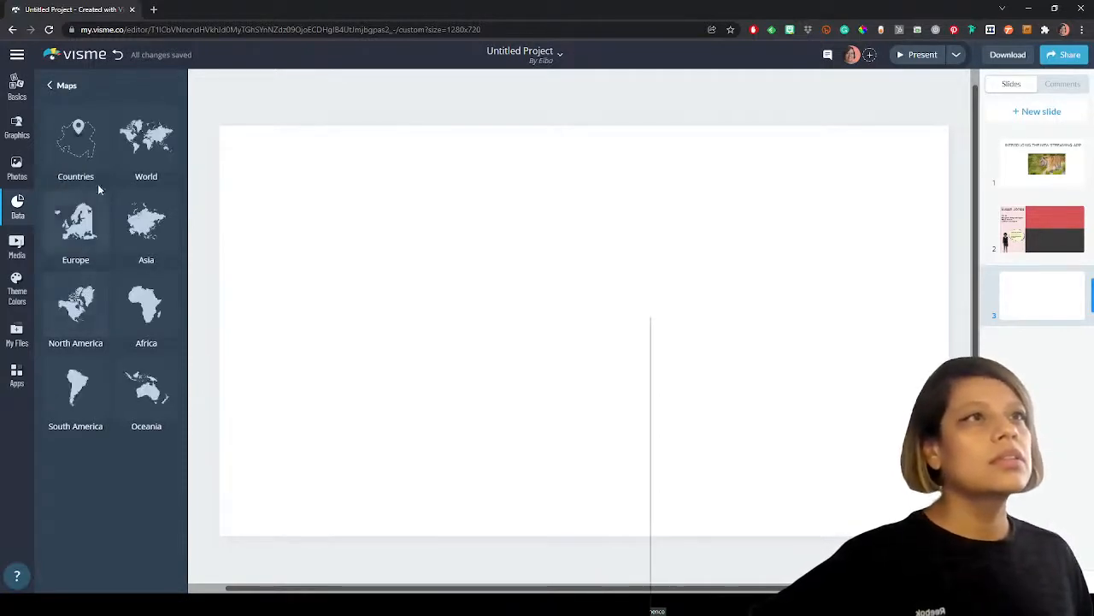
- Start a World map and review its country data table and its map settings
click(138, 155)
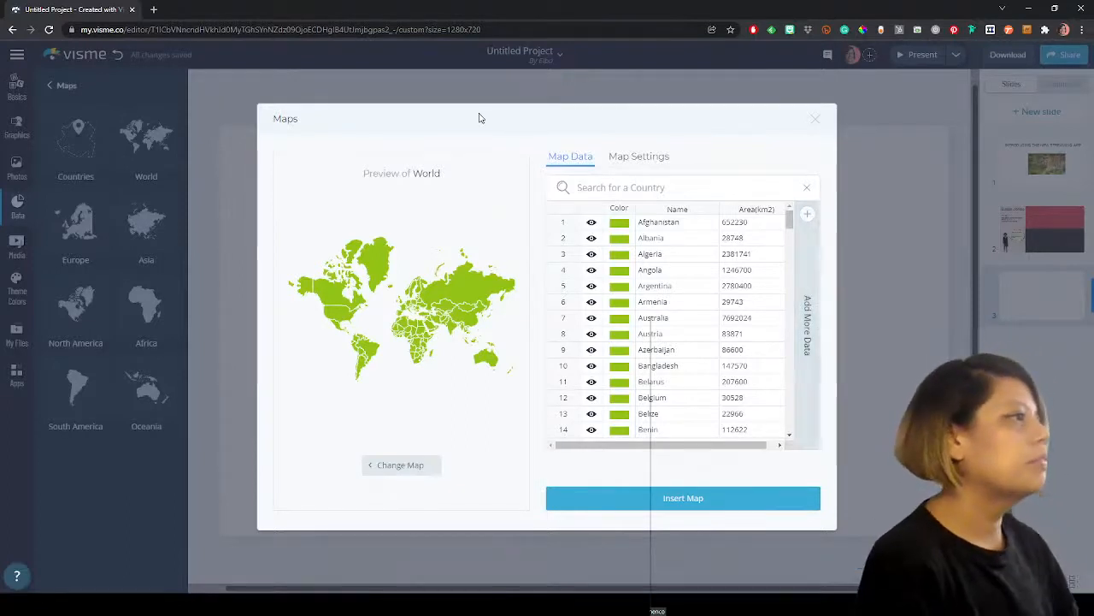
scroll(735, 340, down, 5)
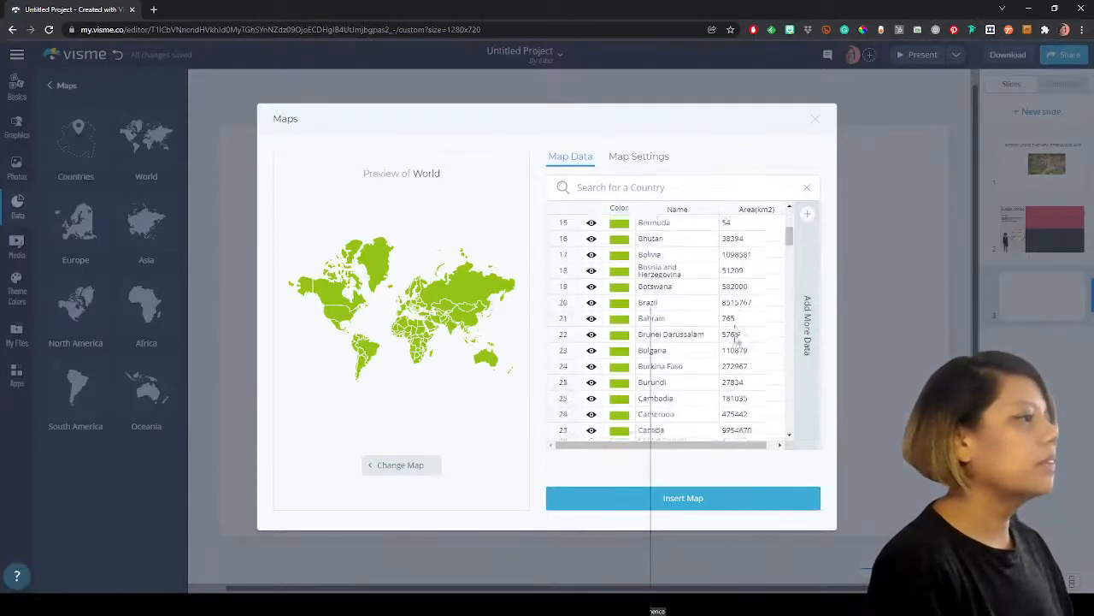
scroll(735, 340, down, 4)
scroll(735, 340, up, 10)
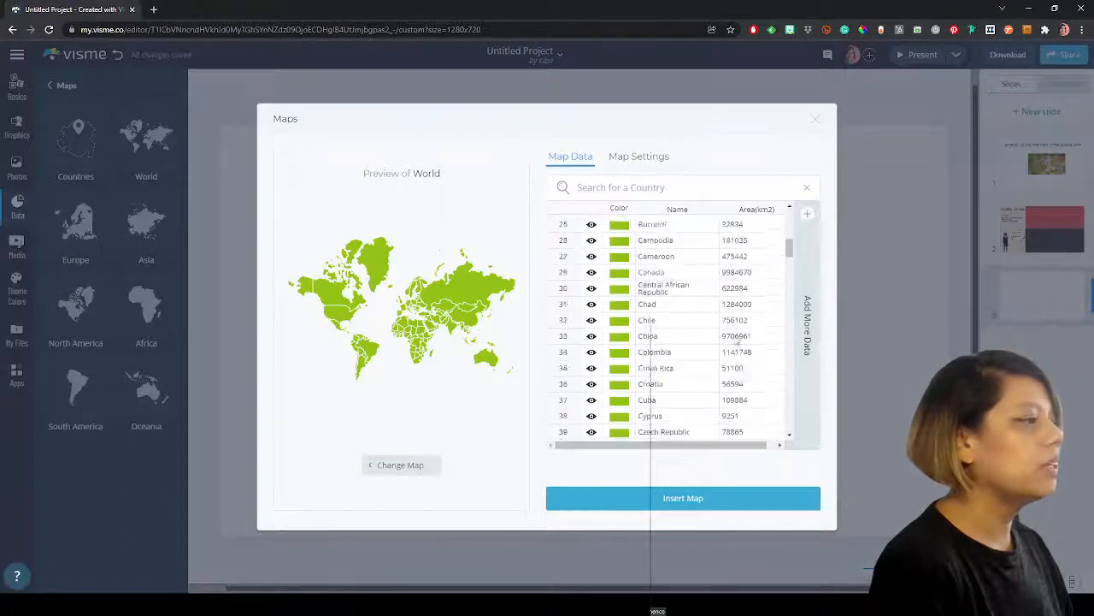
click(642, 160)
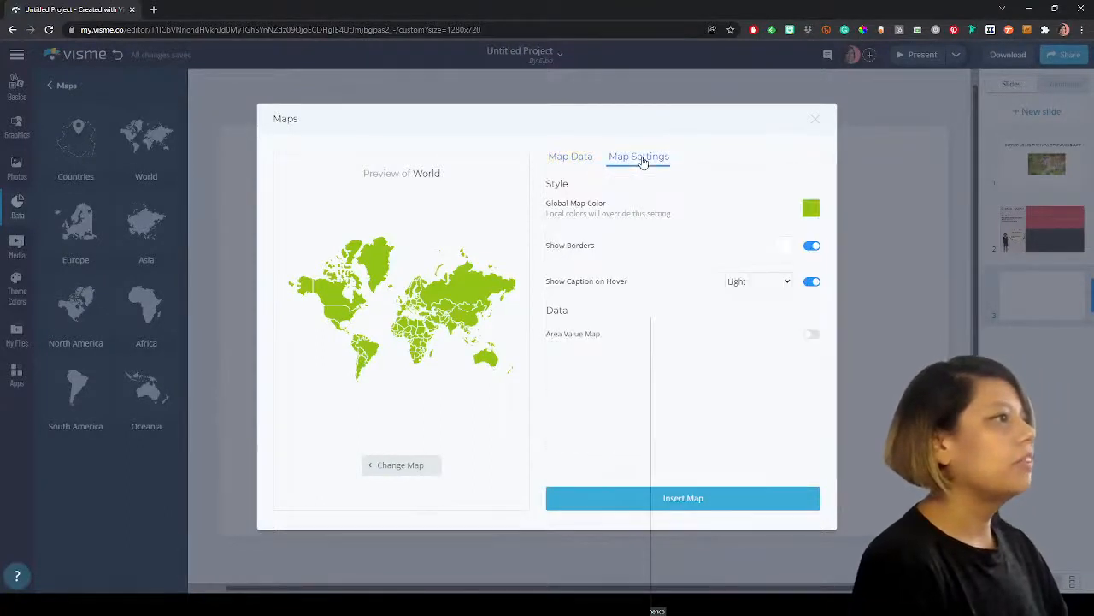
click(580, 160)
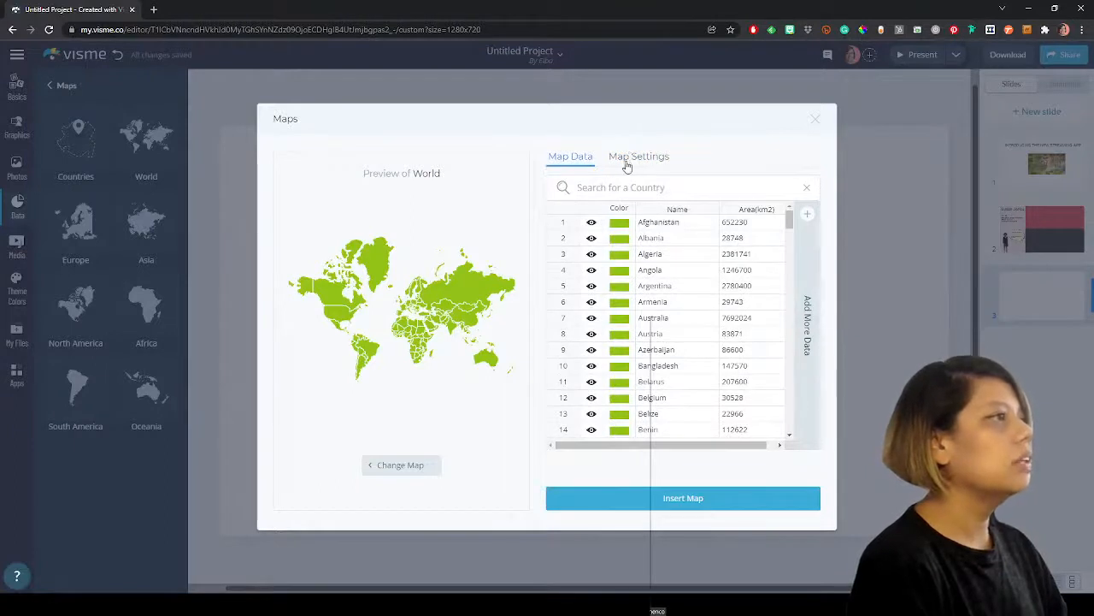
click(627, 166)
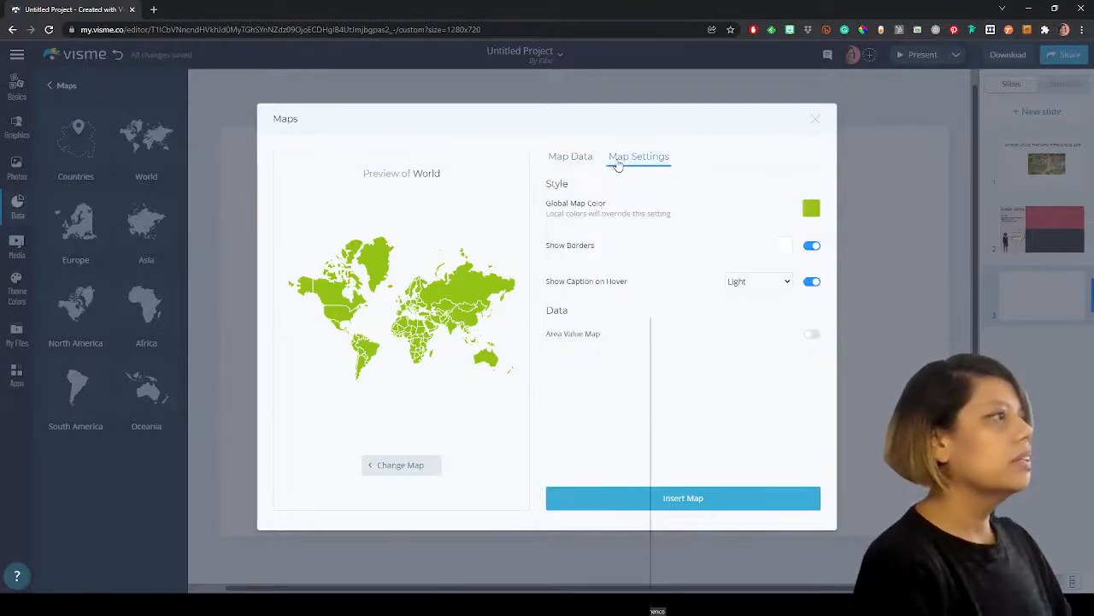
- Set the world map's global color to the palette's coral pink and its hover caption style to Dark
click(813, 210)
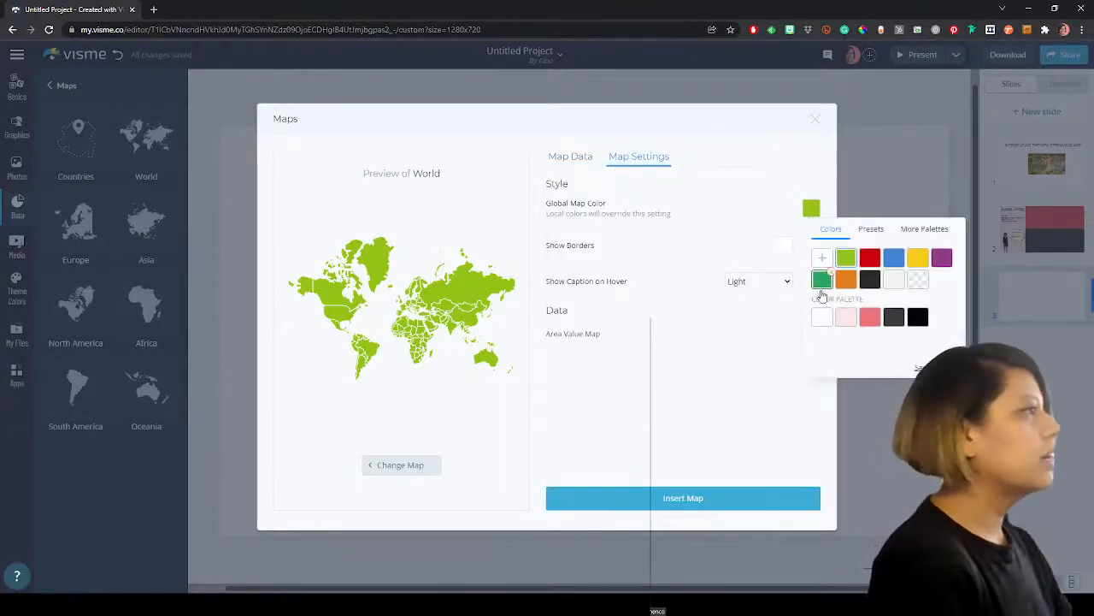
click(871, 317)
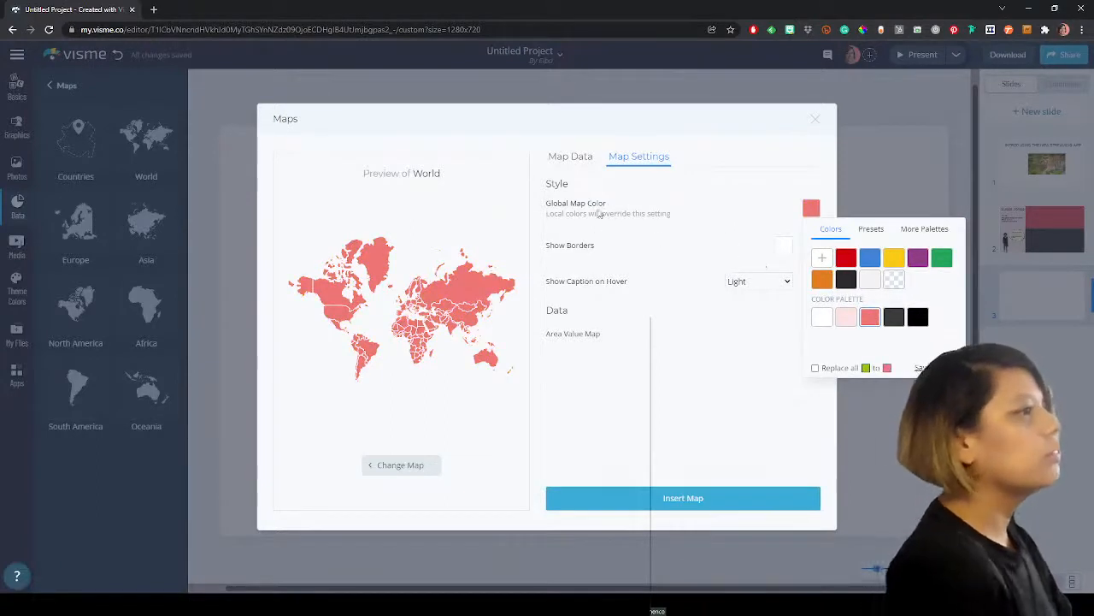
click(702, 212)
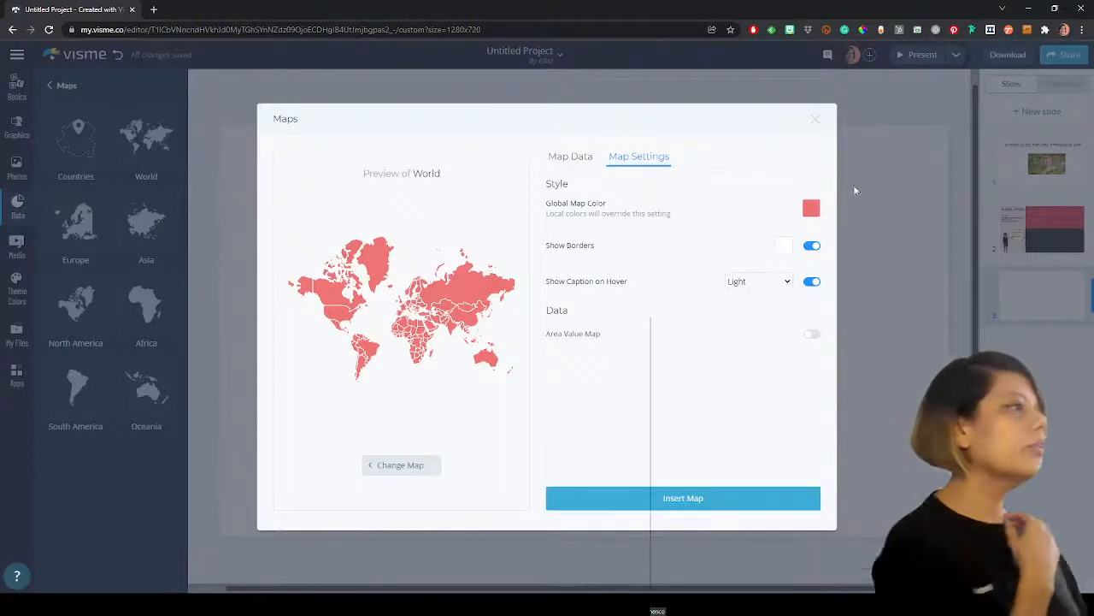
click(751, 301)
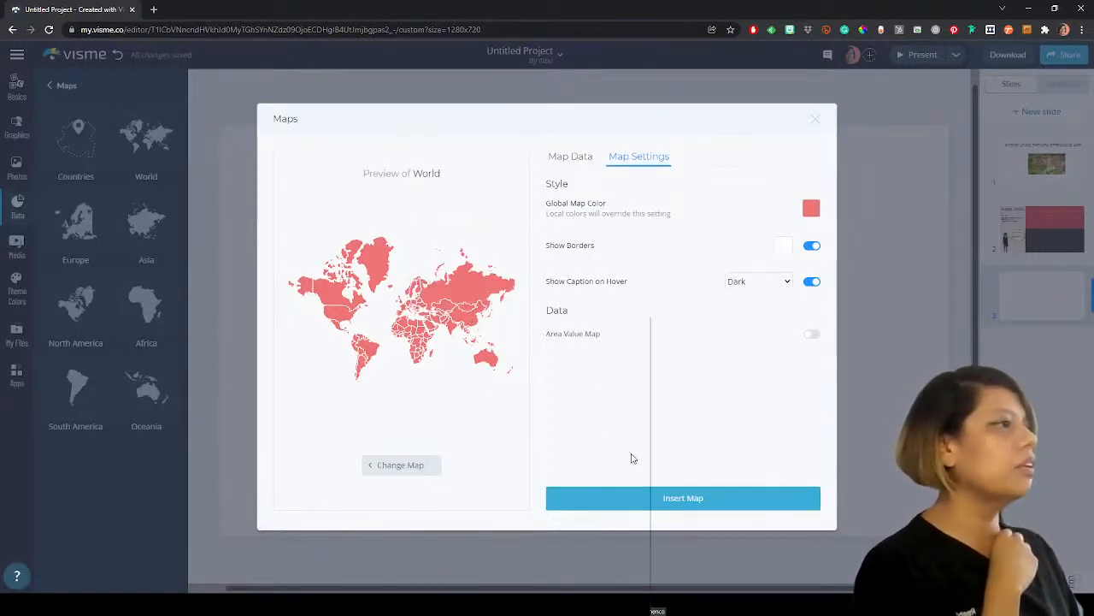
- Try the Area Value Map option on the world map, then turn it back off
click(813, 338)
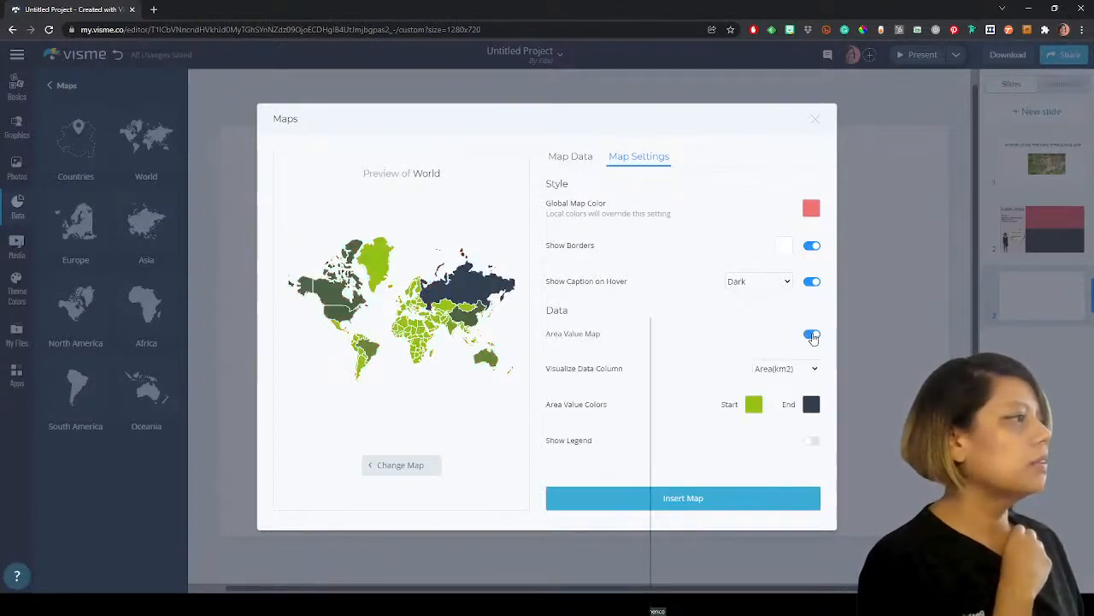
click(814, 338)
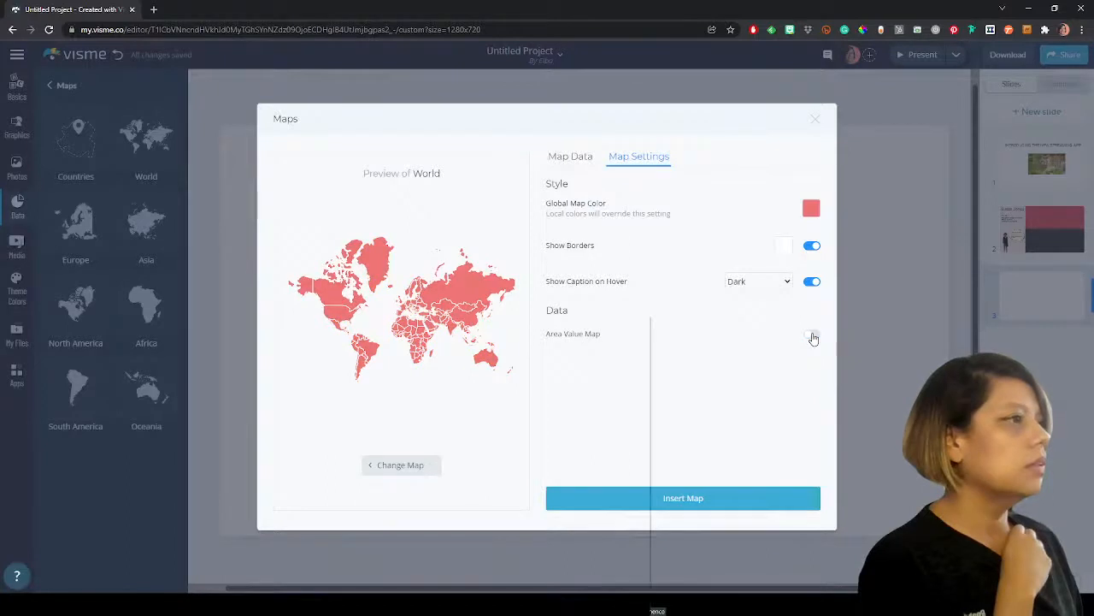
click(813, 336)
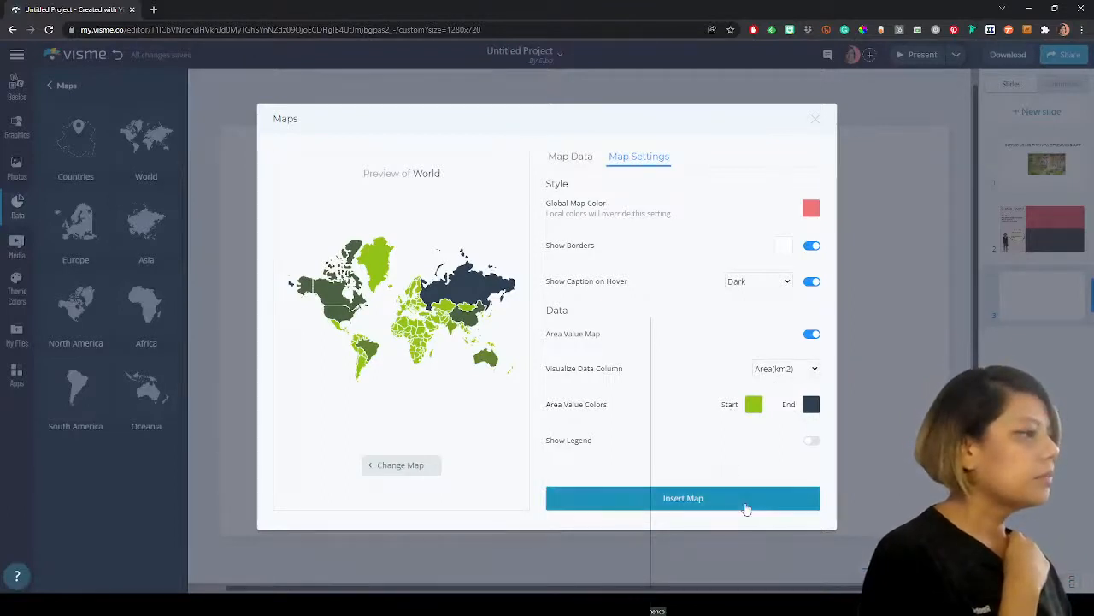
click(812, 334)
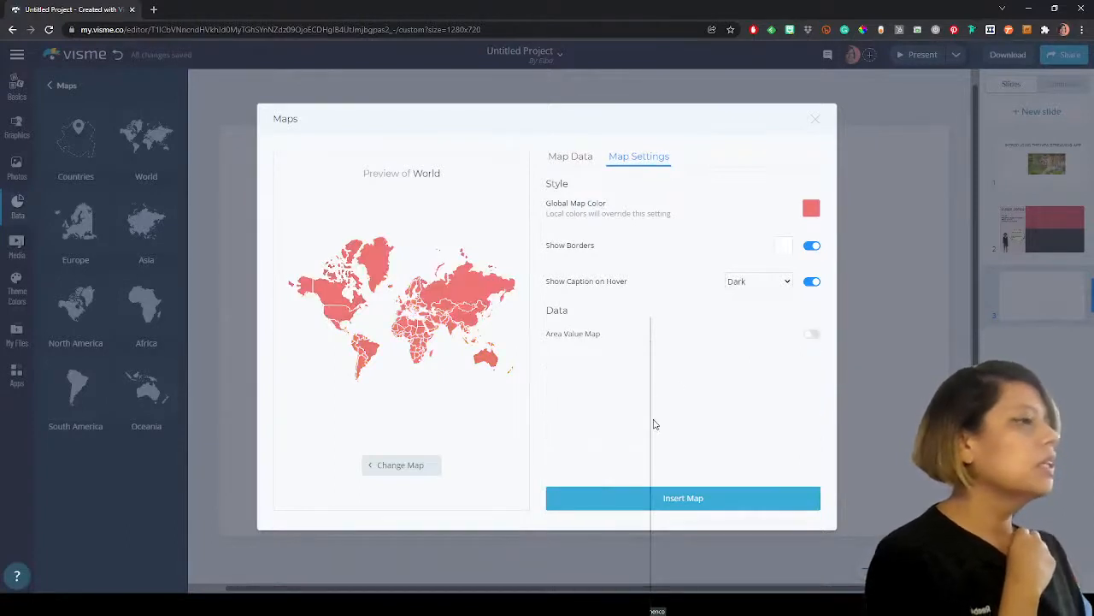
- Hide Afghanistan, Albania, Algeria, Angola and Argentina on the world map
click(564, 157)
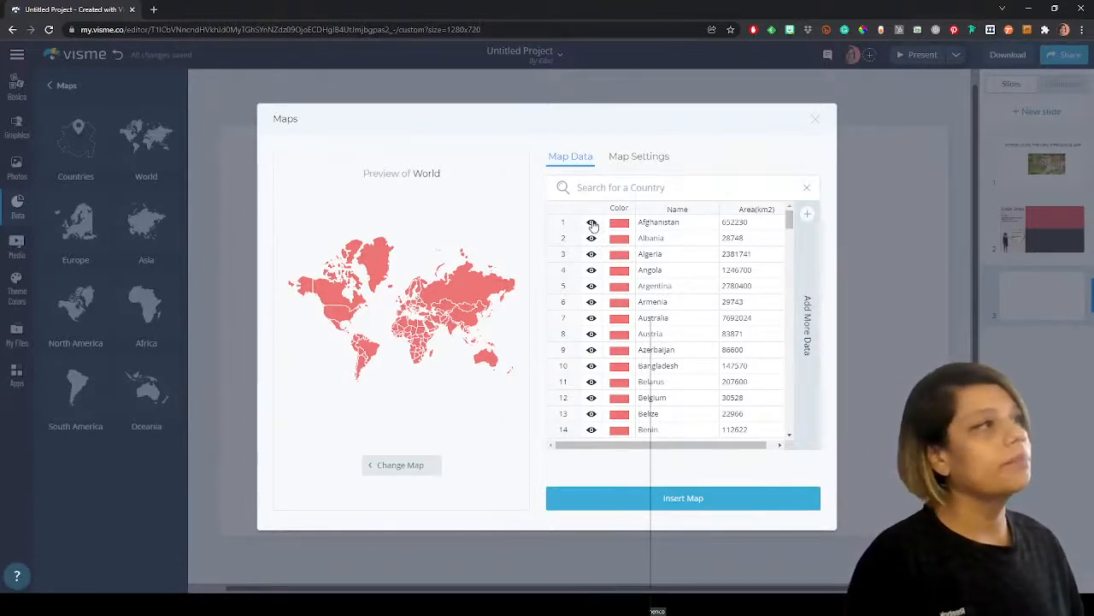
click(591, 224)
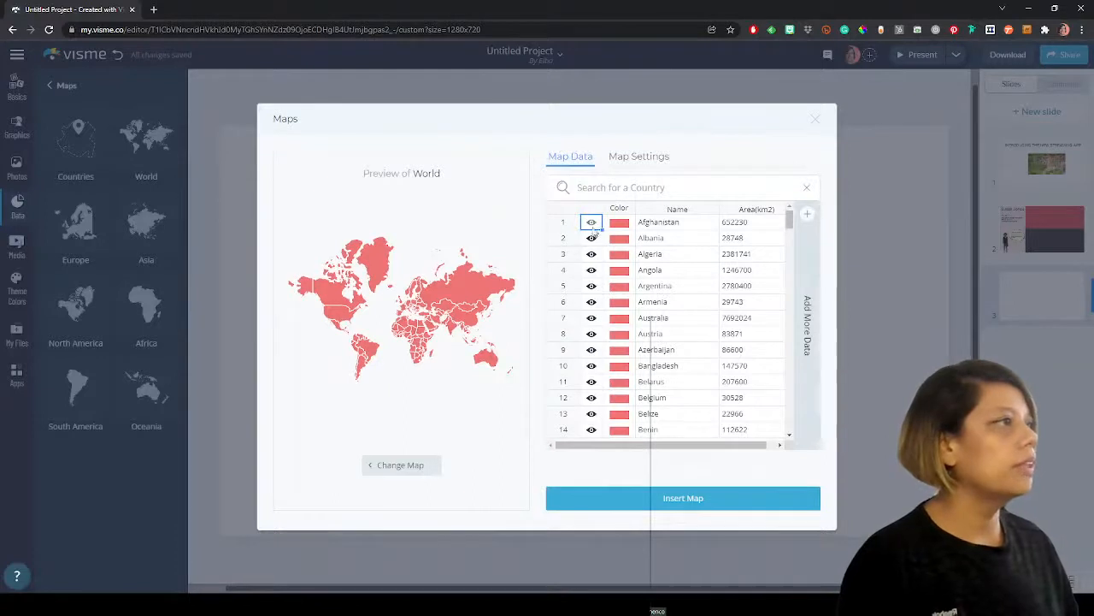
click(592, 240)
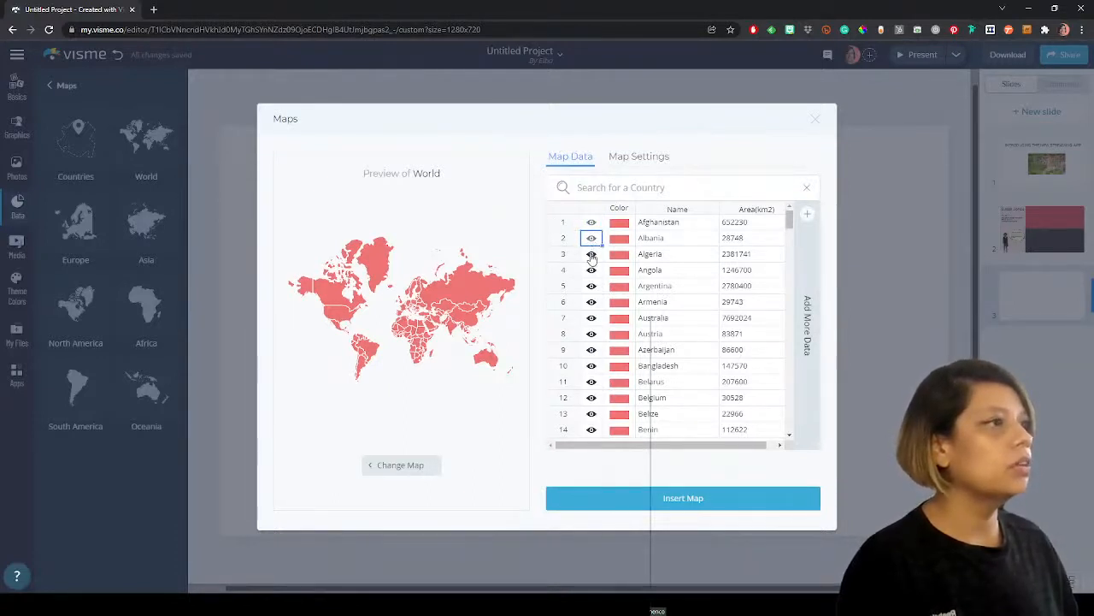
click(591, 256)
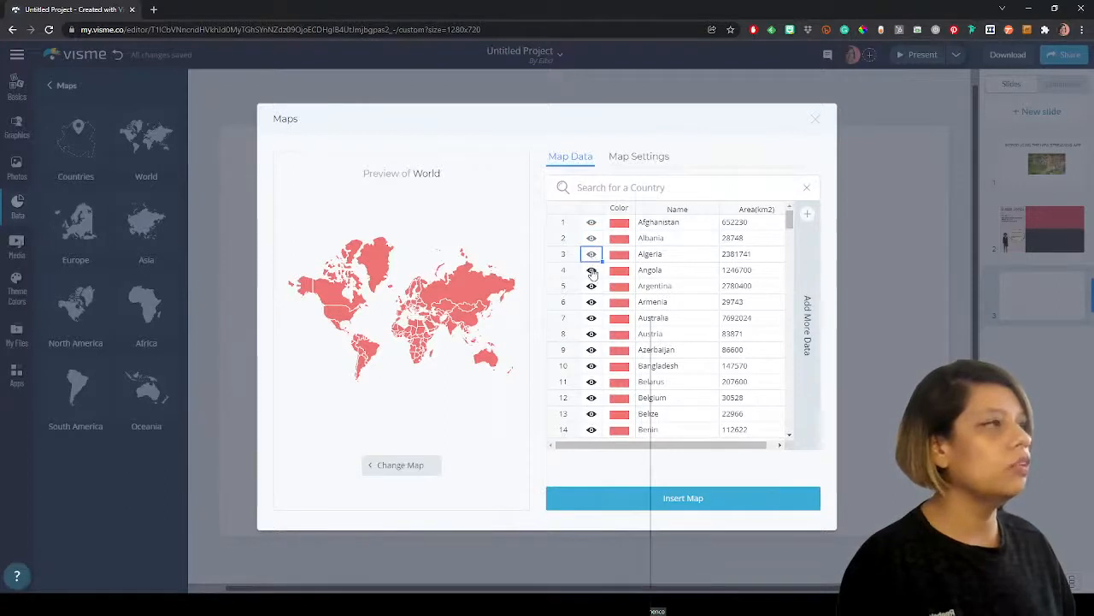
click(592, 271)
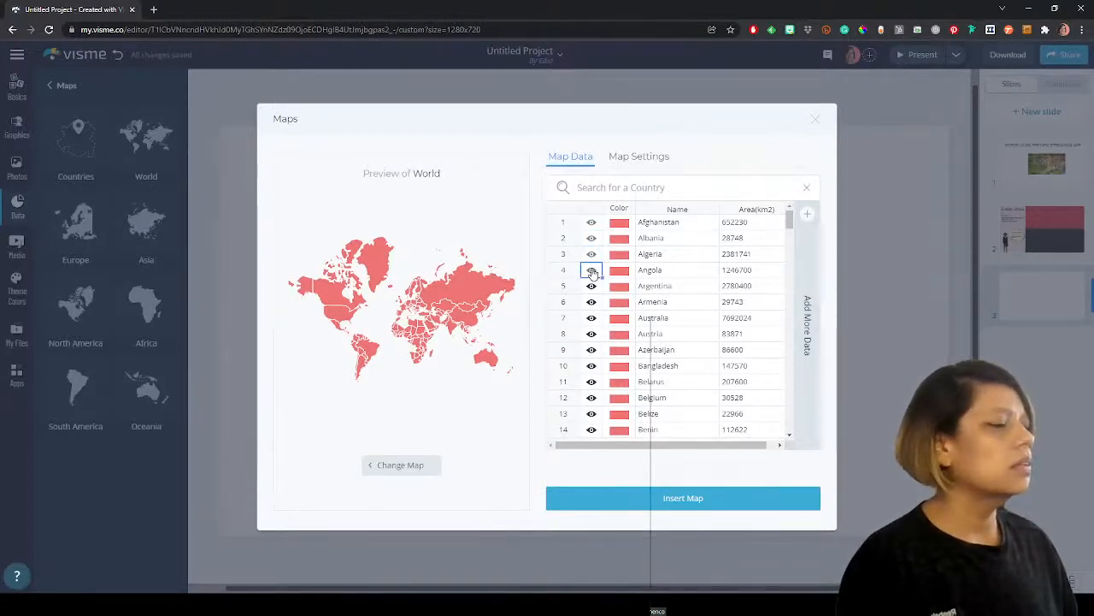
click(591, 287)
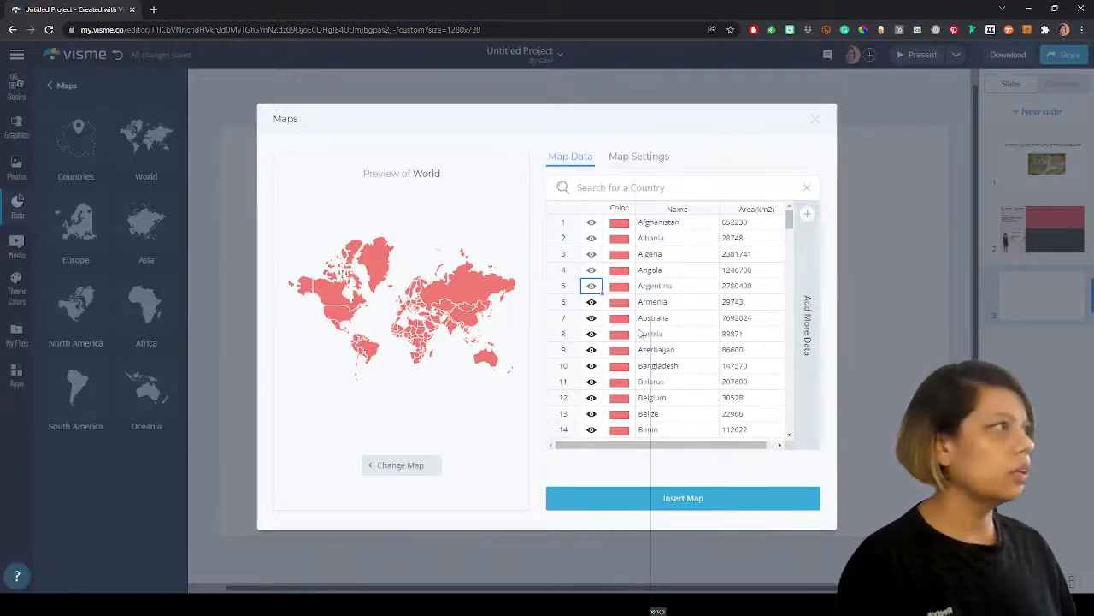
- Make the five hidden countries from Afghanistan to Argentina visible again on the world map
scroll(733, 398, down, 10)
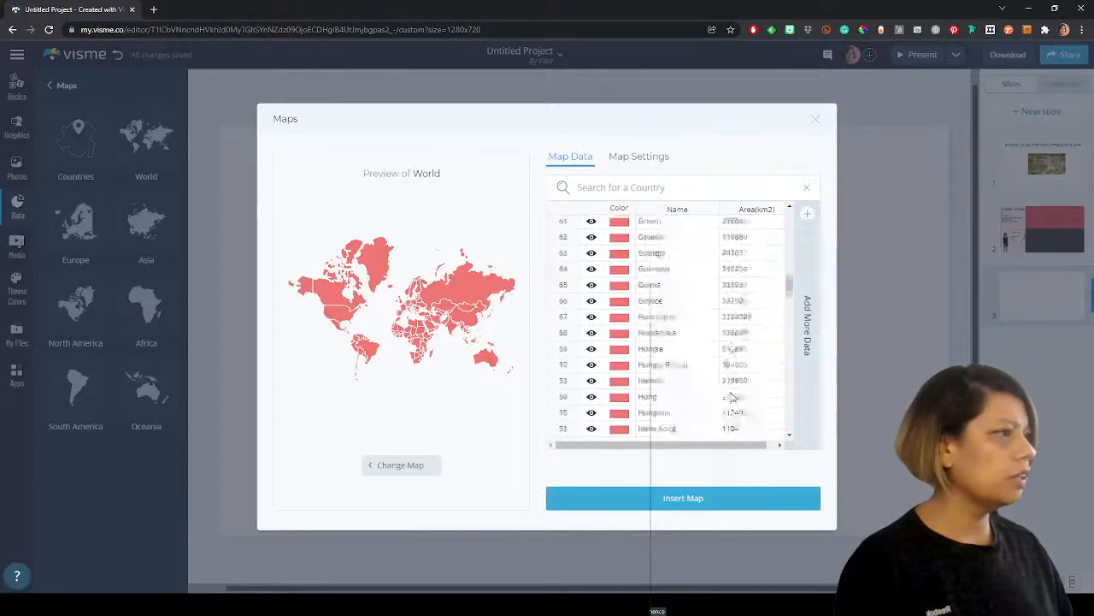
scroll(733, 397, up, 10)
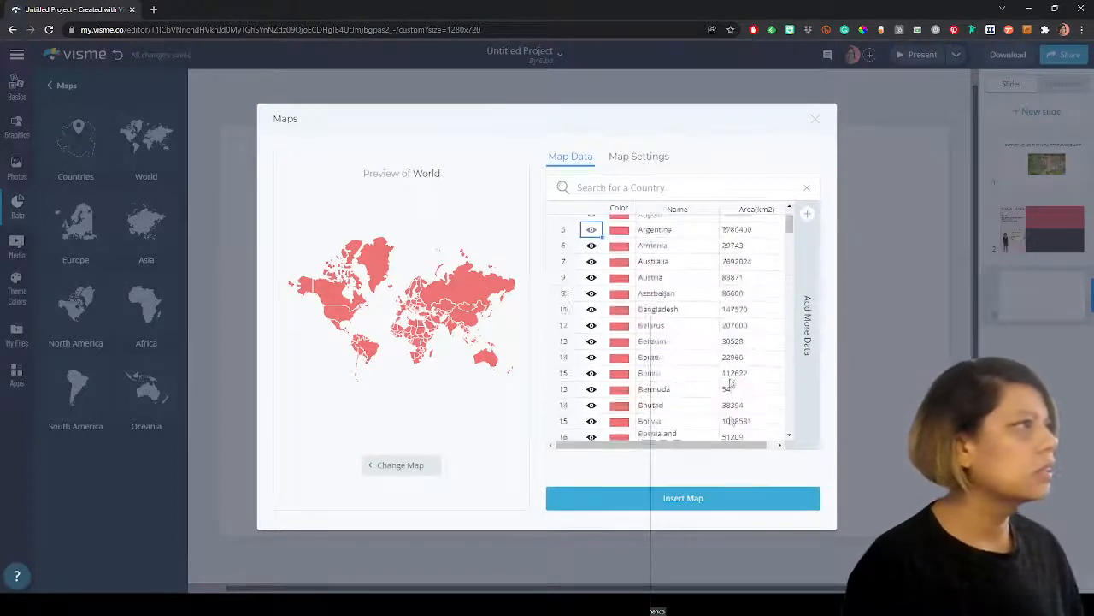
scroll(731, 386, up, 2)
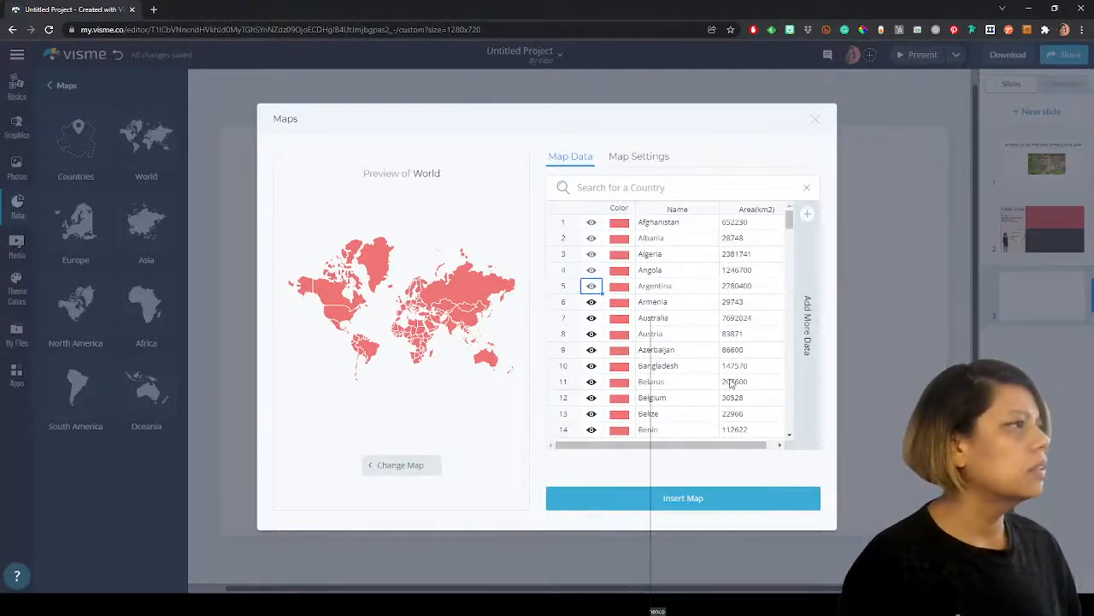
click(591, 269)
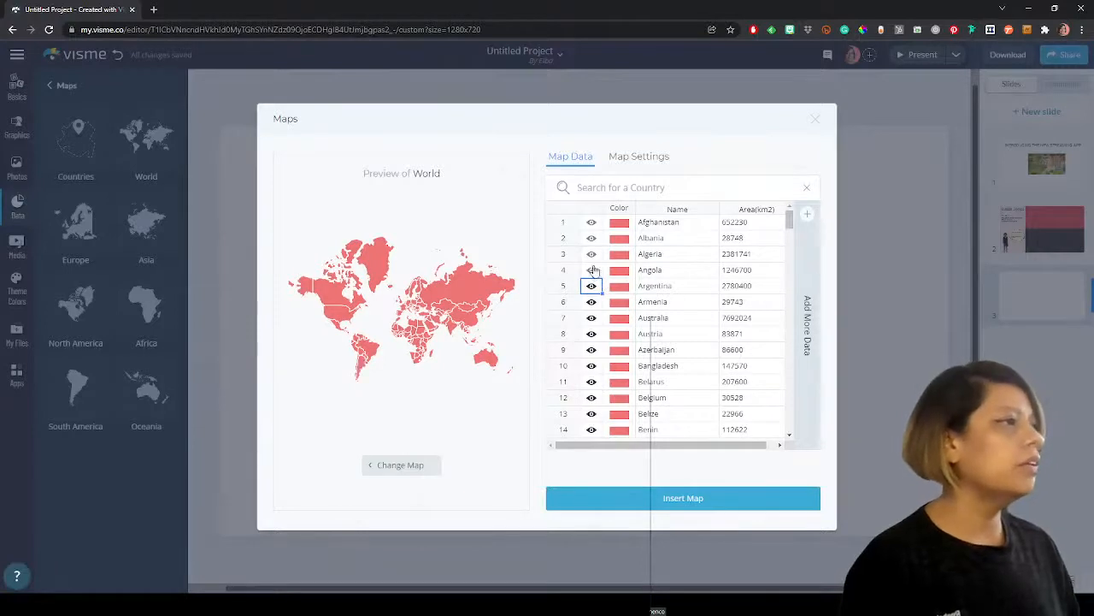
click(591, 253)
click(591, 237)
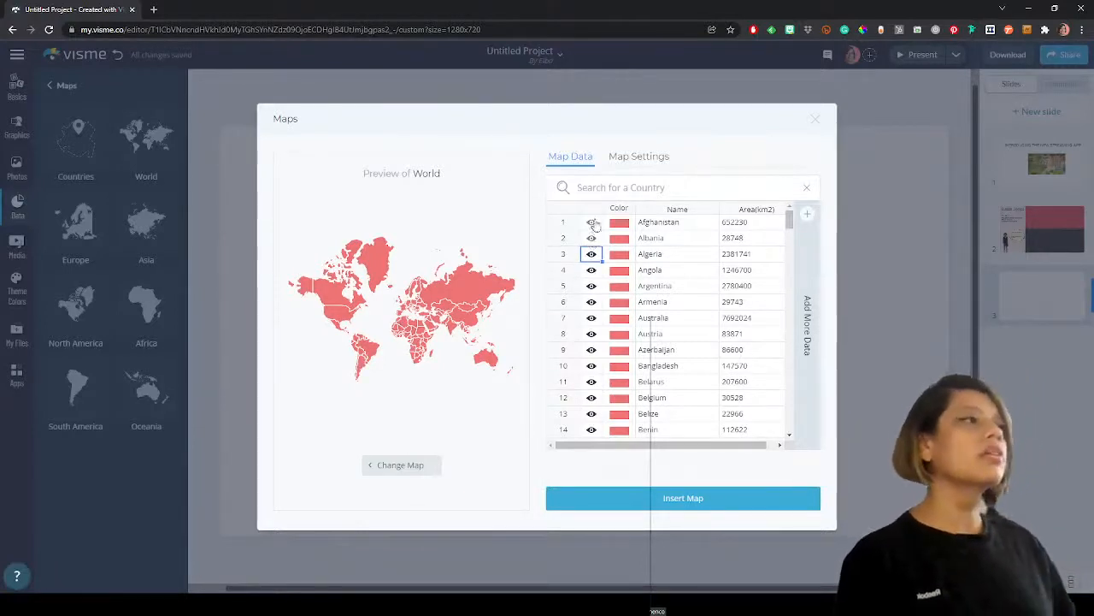
click(591, 222)
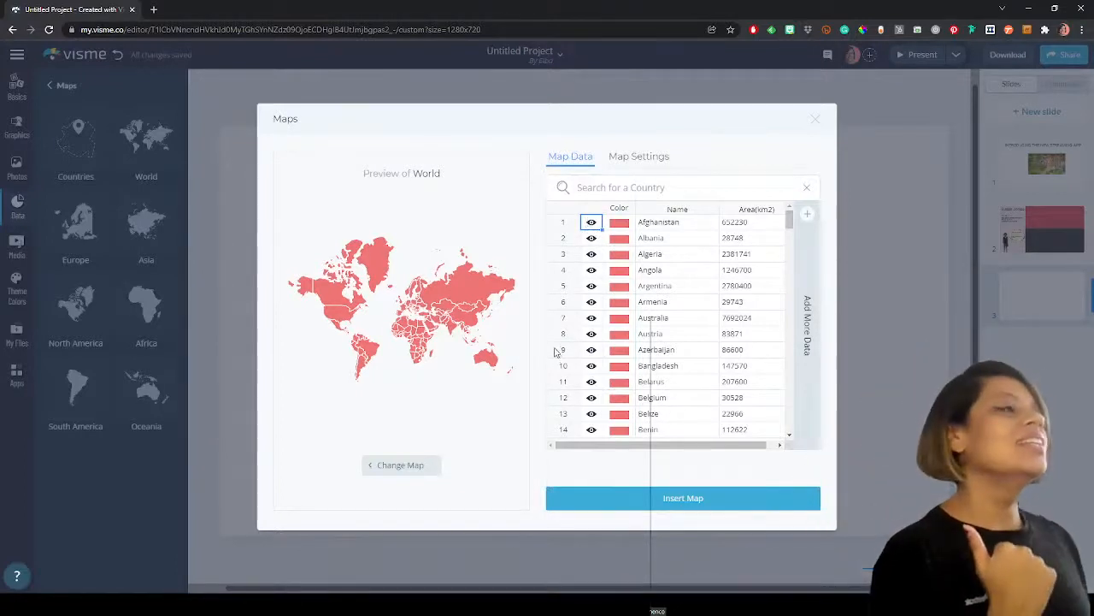
- Color Afghanistan, Albania and Algeria dark charcoal and Angola black in the world map's data table
click(622, 224)
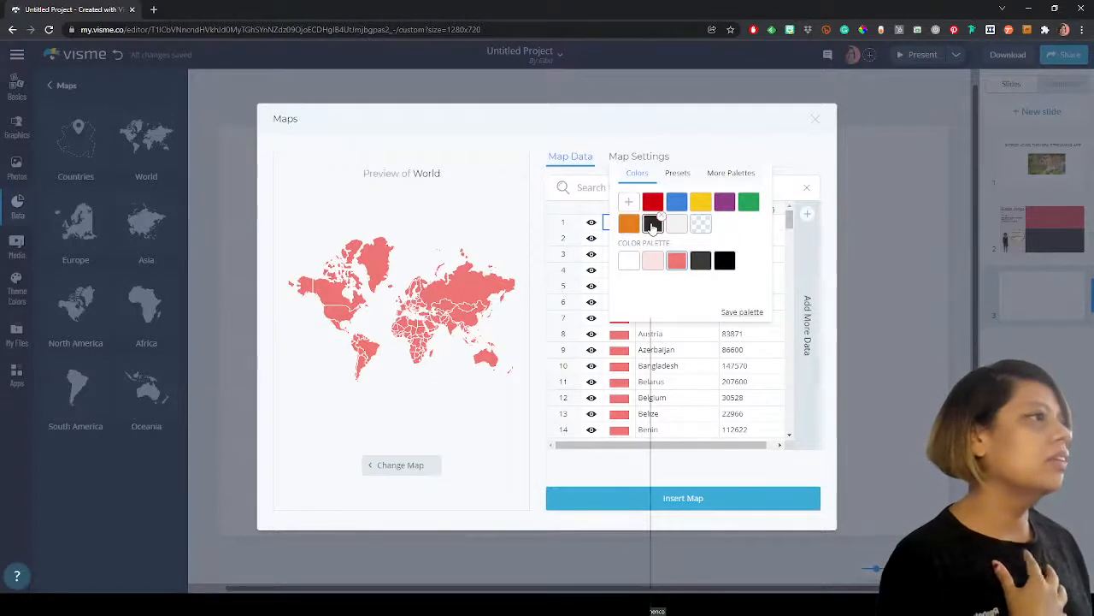
click(653, 224)
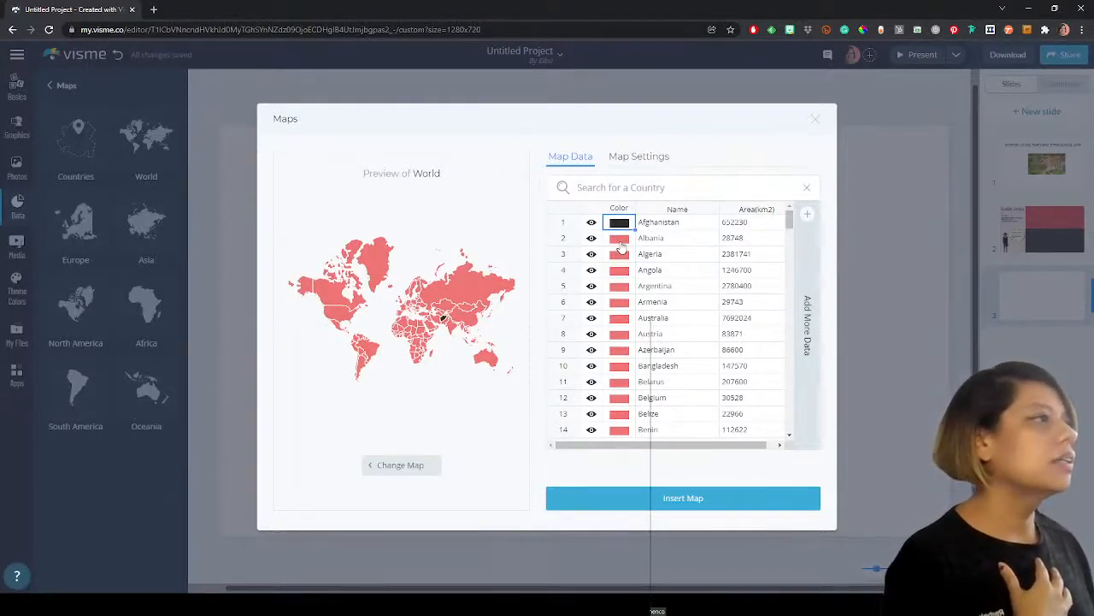
click(620, 239)
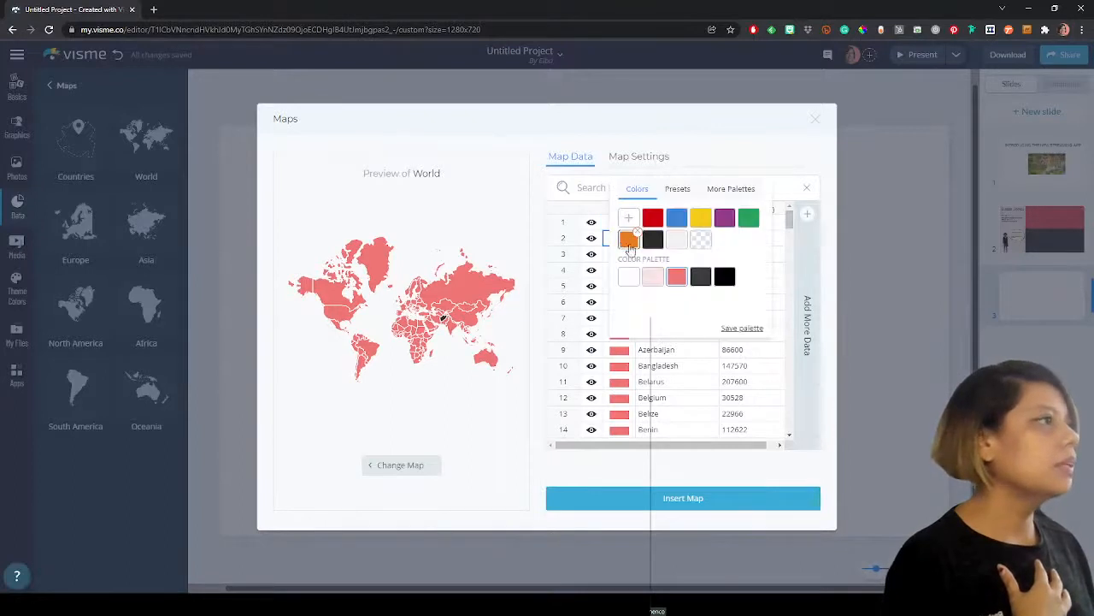
click(593, 280)
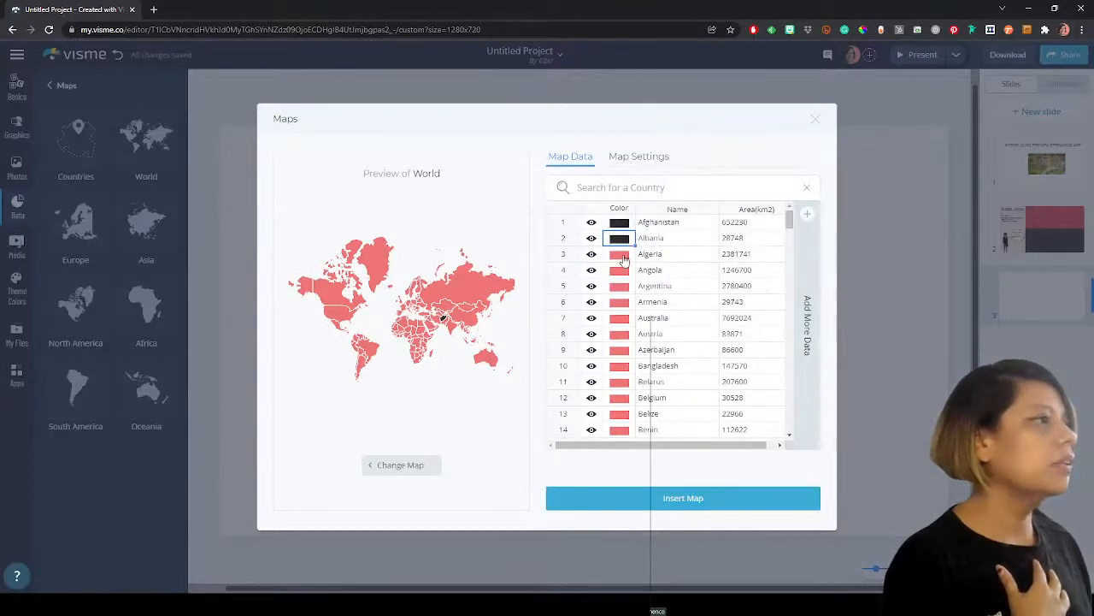
click(621, 256)
click(651, 256)
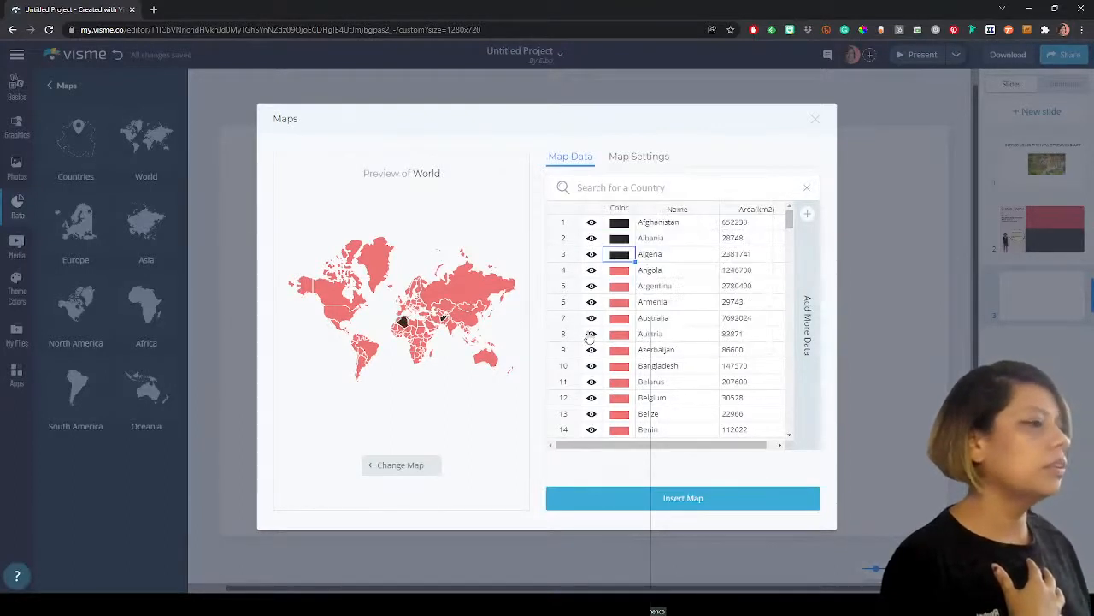
click(613, 271)
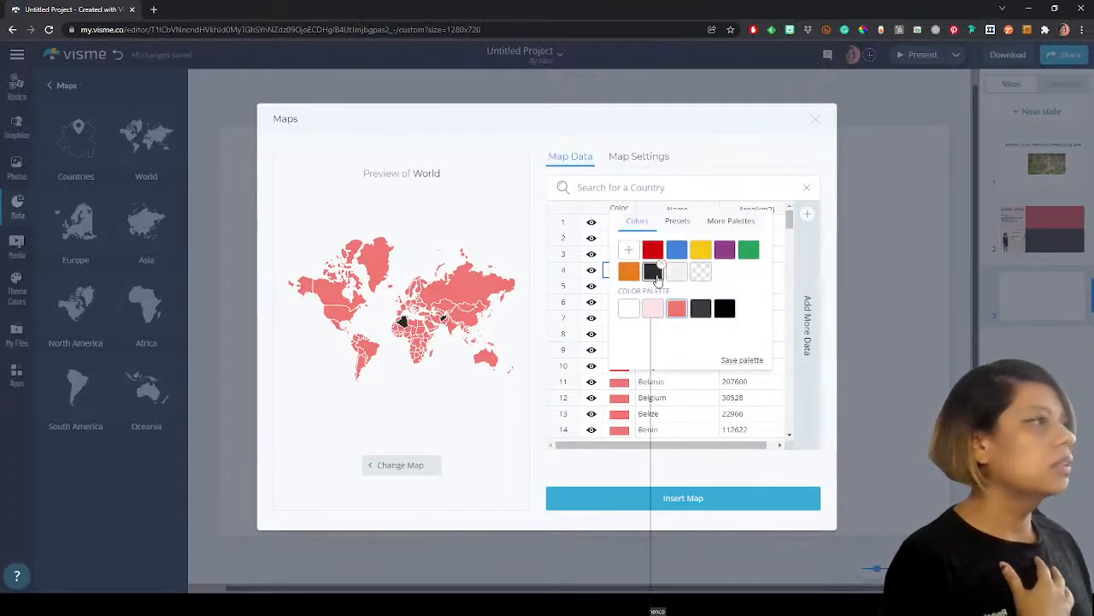
click(725, 309)
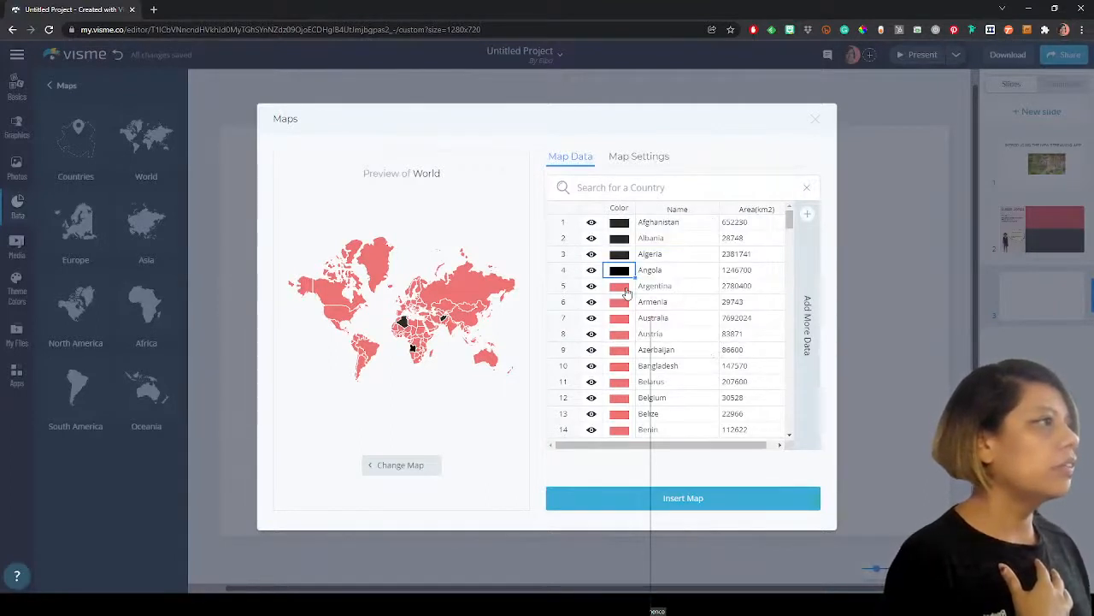
scroll(633, 291, down, 3)
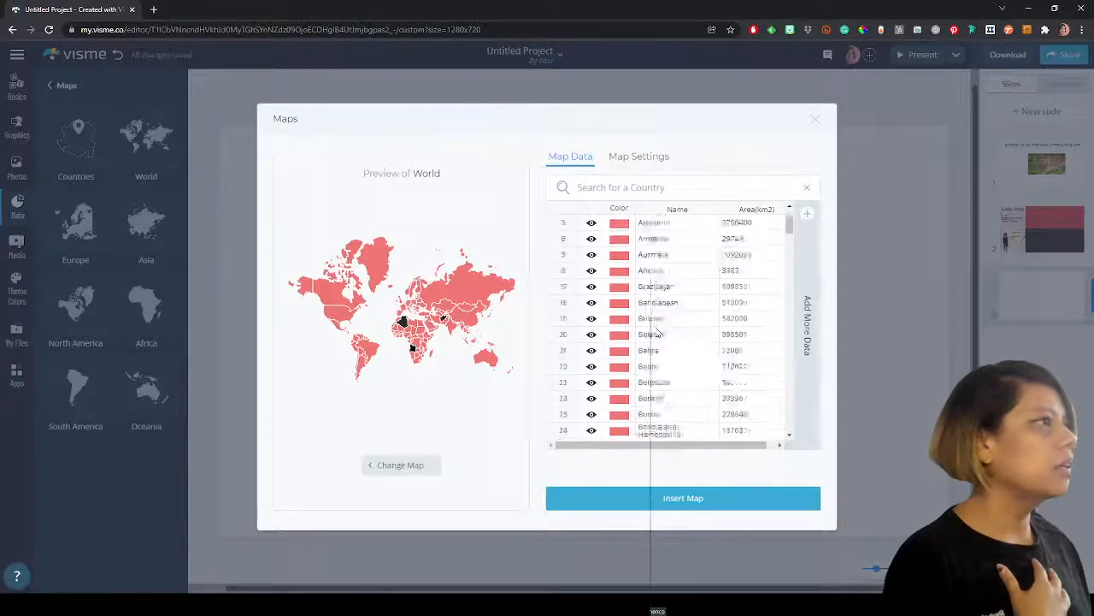
scroll(650, 281, up, 3)
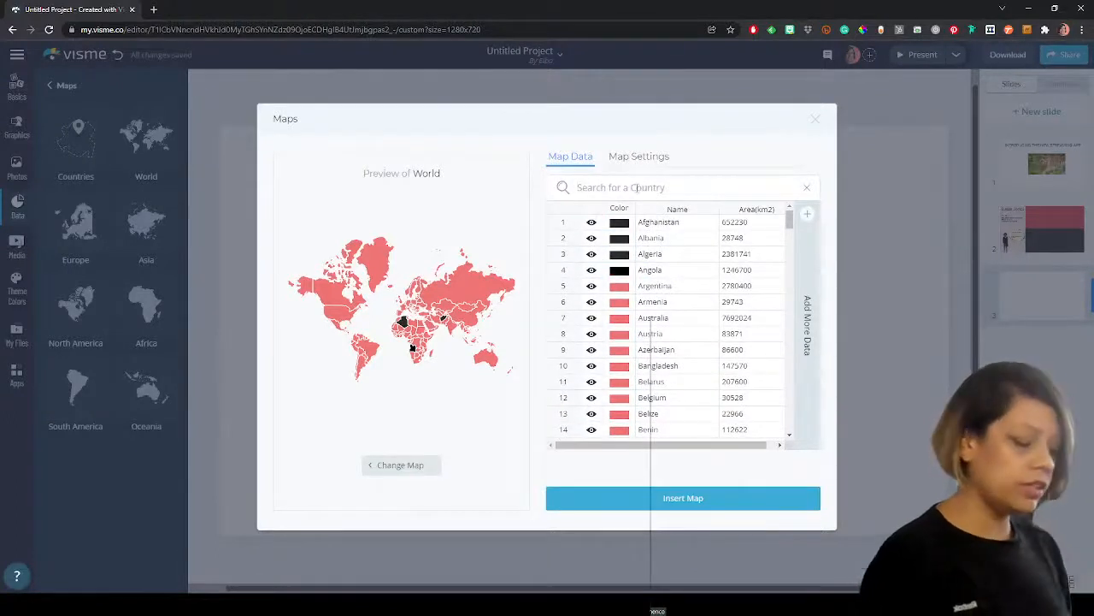
- Find Australia in the world map's data table and color it dark charcoal
text(aust)
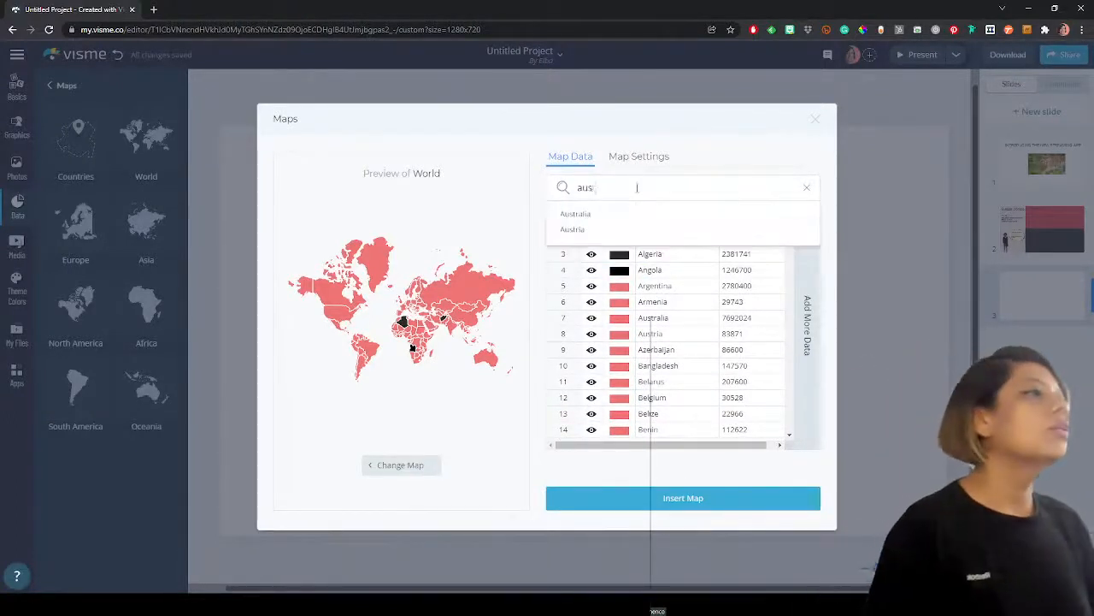
click(563, 218)
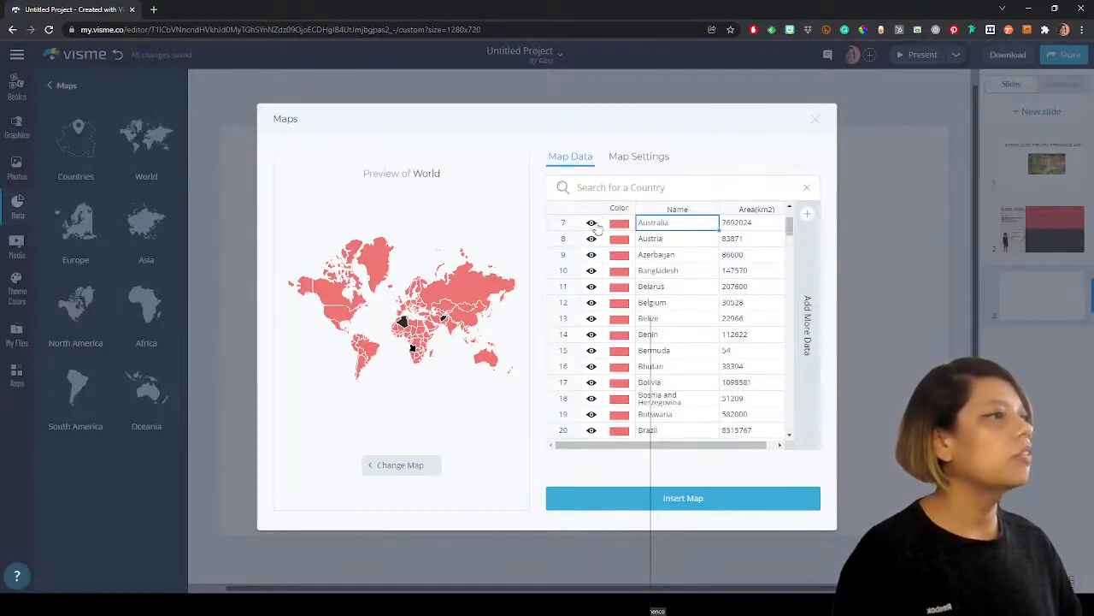
click(620, 223)
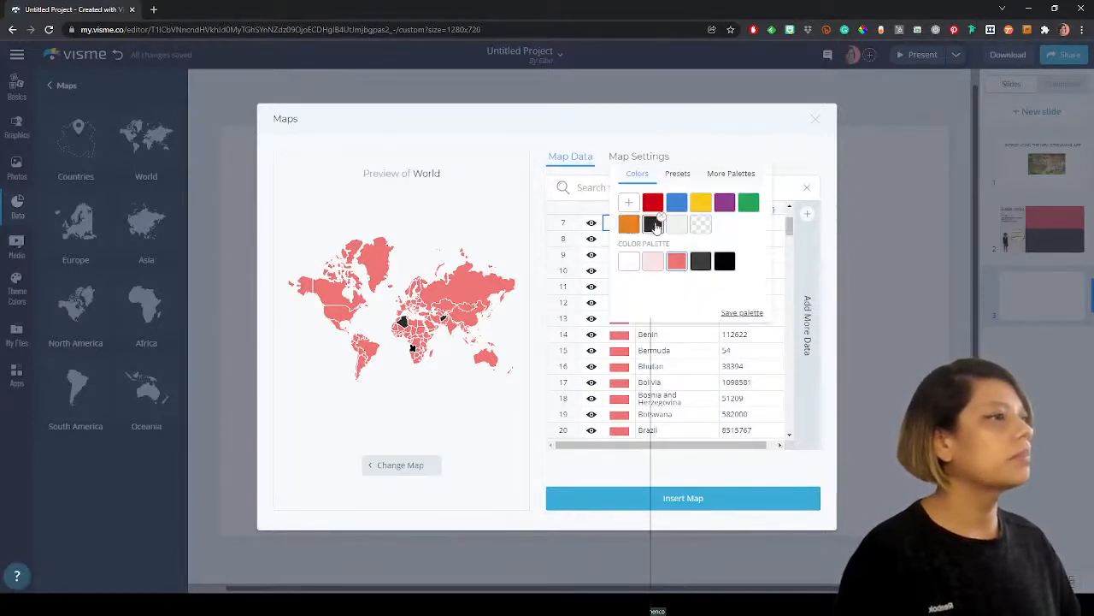
click(653, 224)
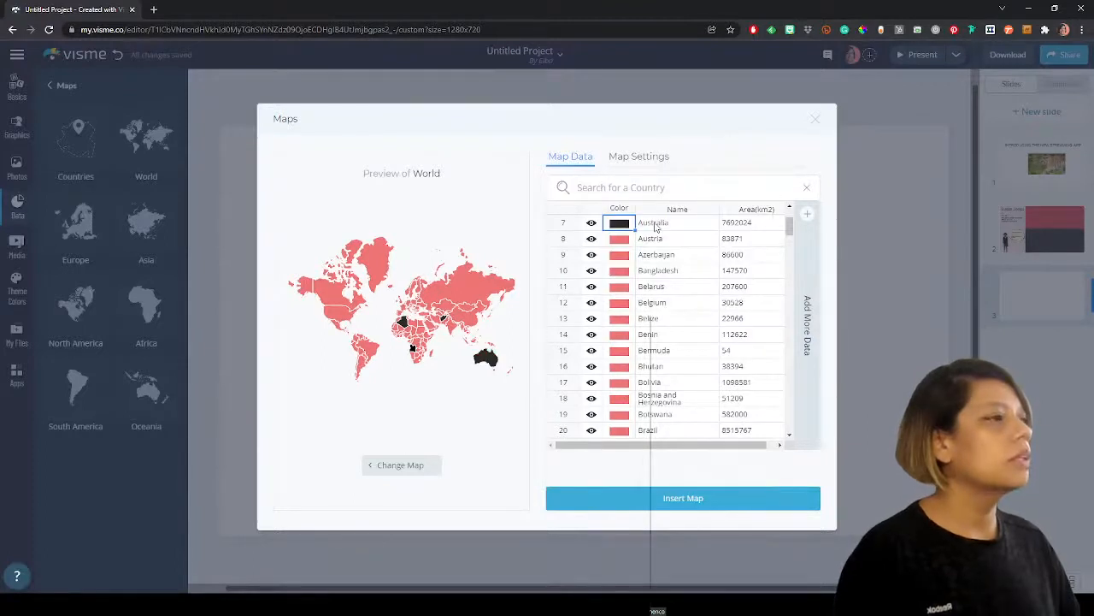
- Look over the remaining countries in the data table, the country captions in the map preview, and the map settings
scroll(626, 277, down, 3)
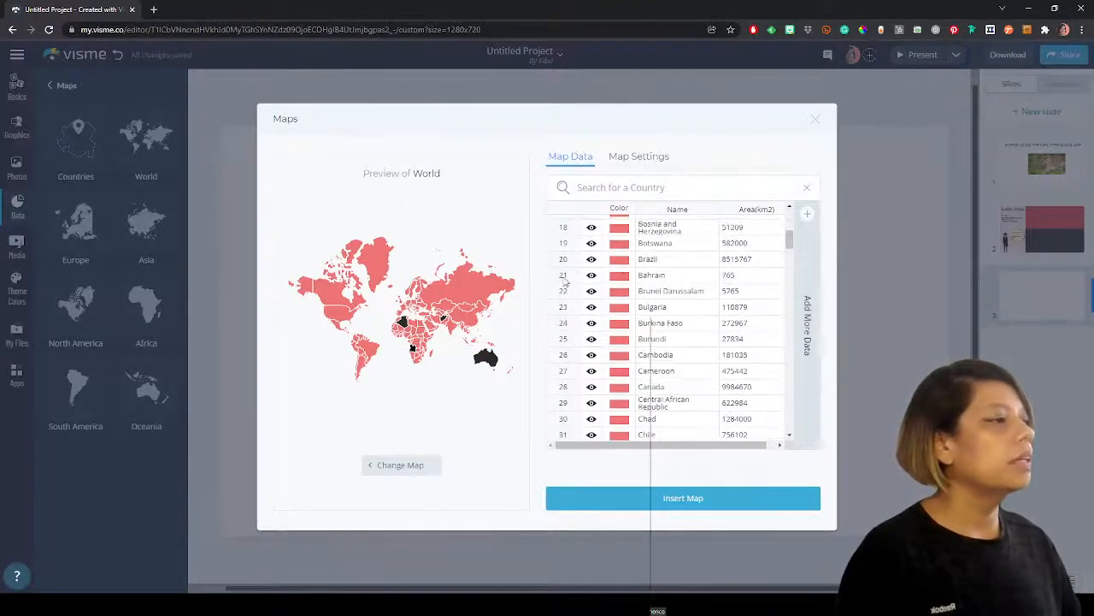
scroll(565, 282, down, 20)
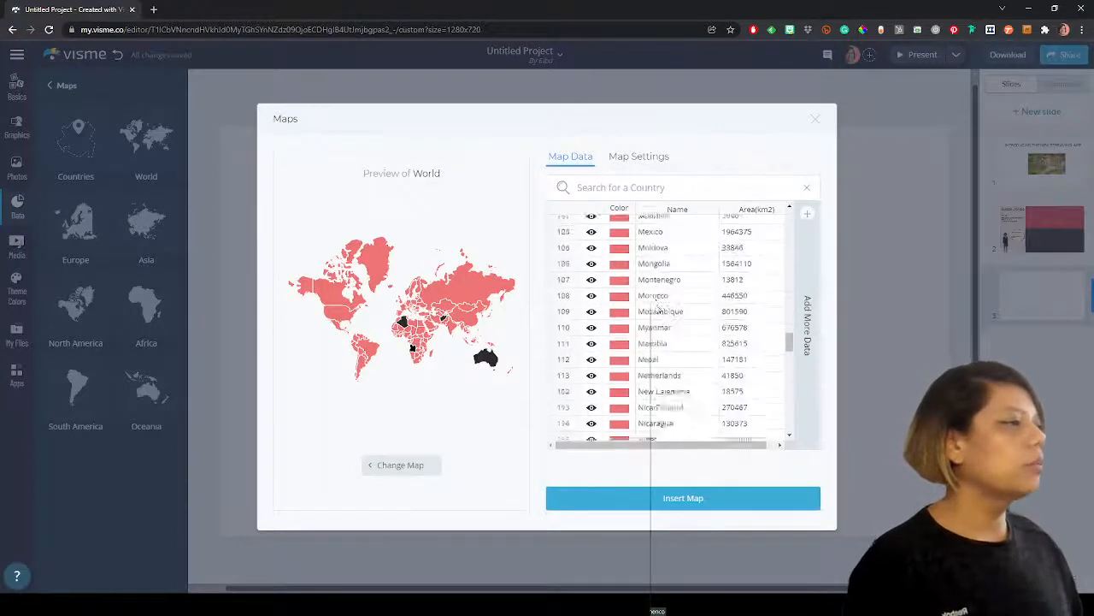
scroll(662, 299, down, 15)
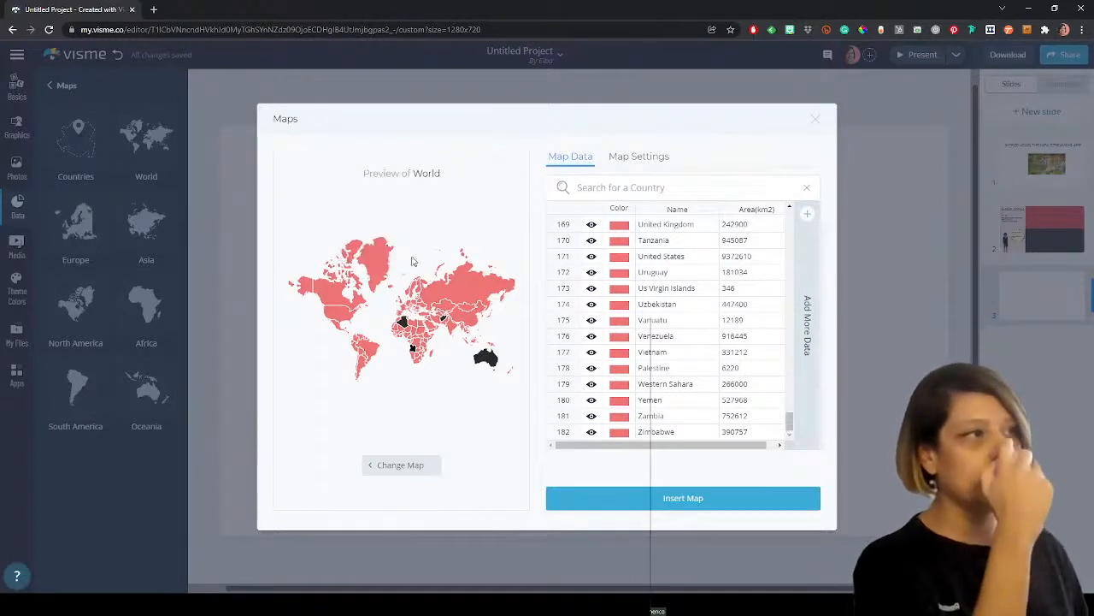
mouse_move(332, 305)
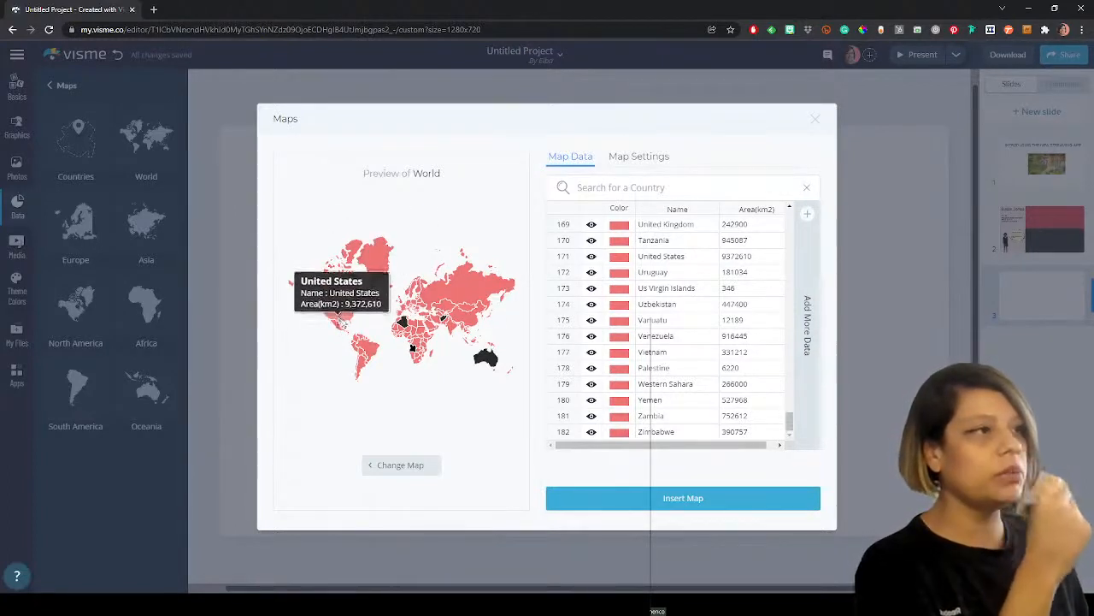
mouse_move(369, 360)
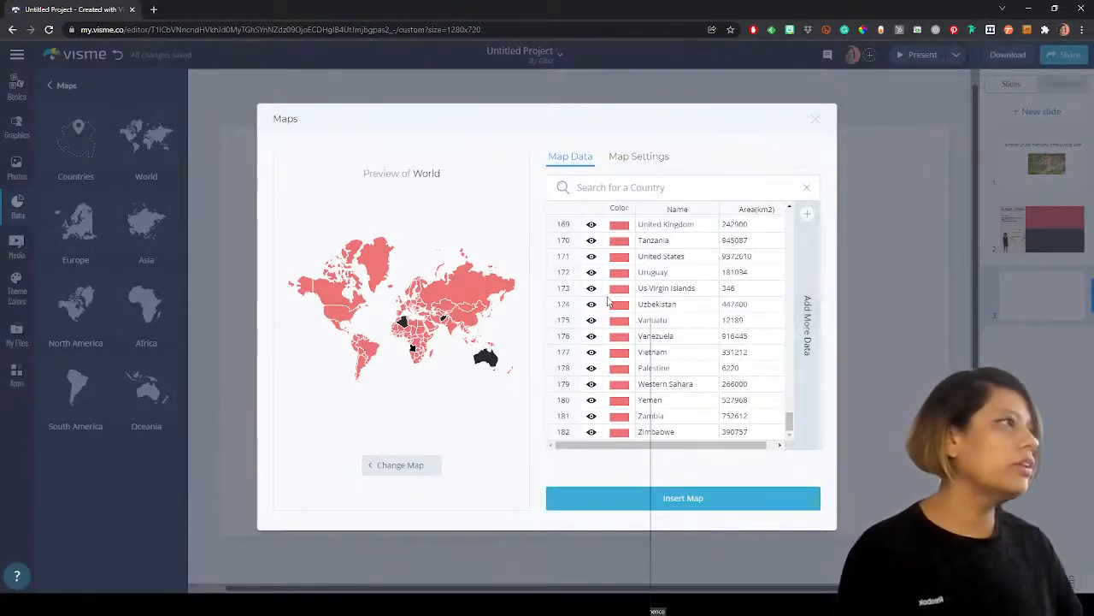
click(631, 159)
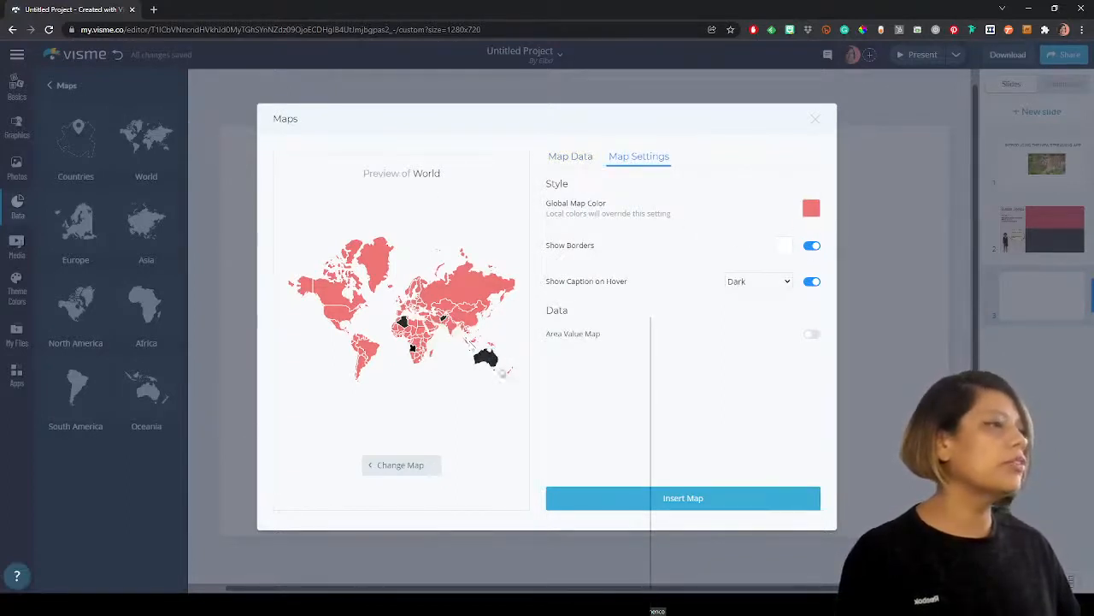
click(567, 159)
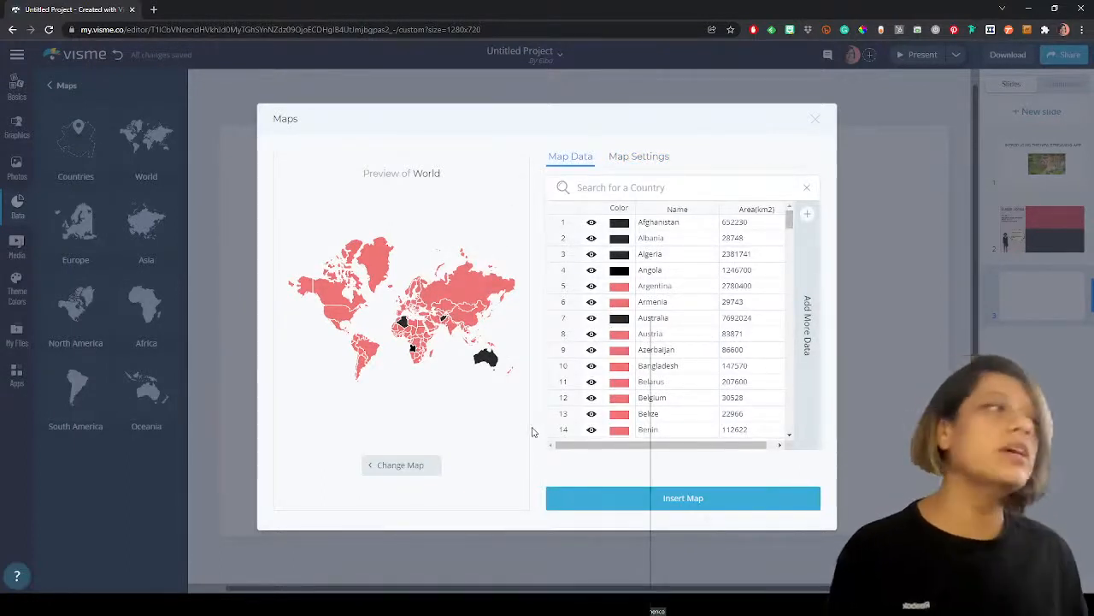
click(637, 156)
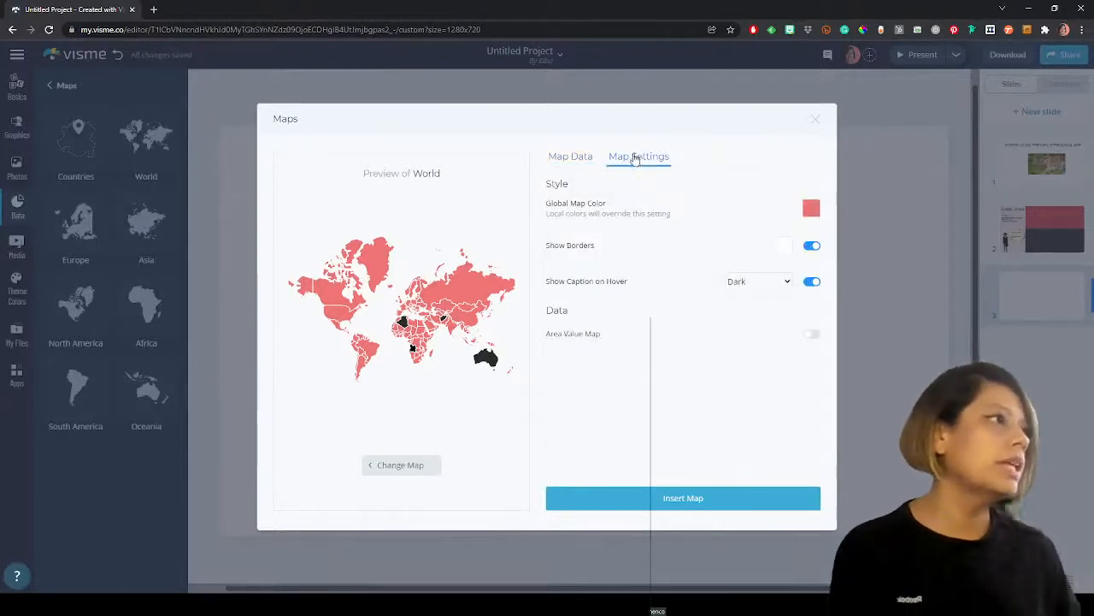
- Insert the customized world map on slide 3 and enlarge it to about 737 x 527
click(694, 500)
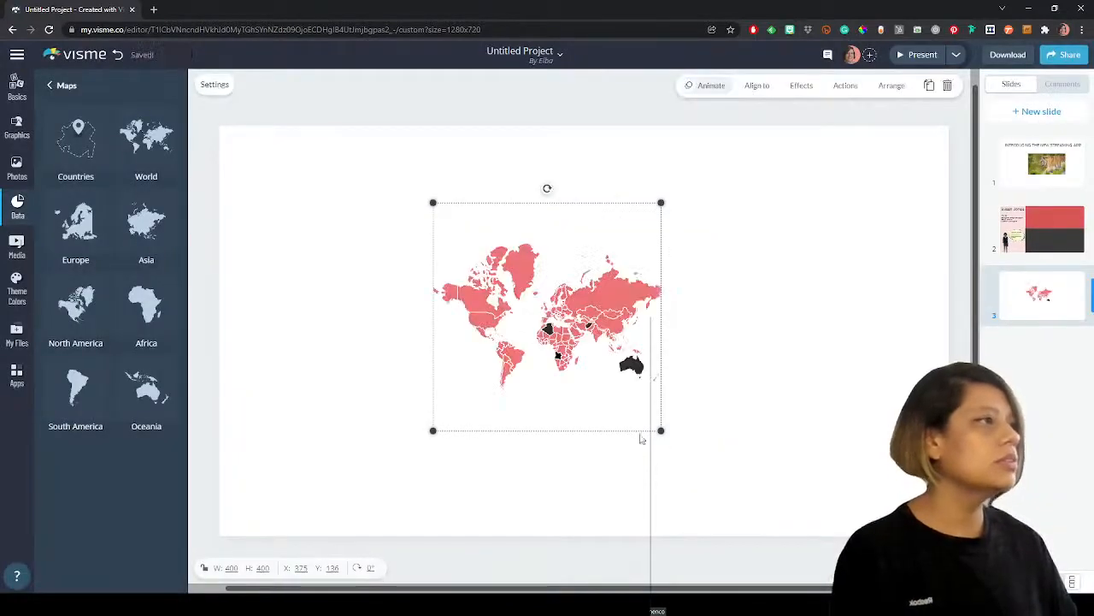
click(436, 434)
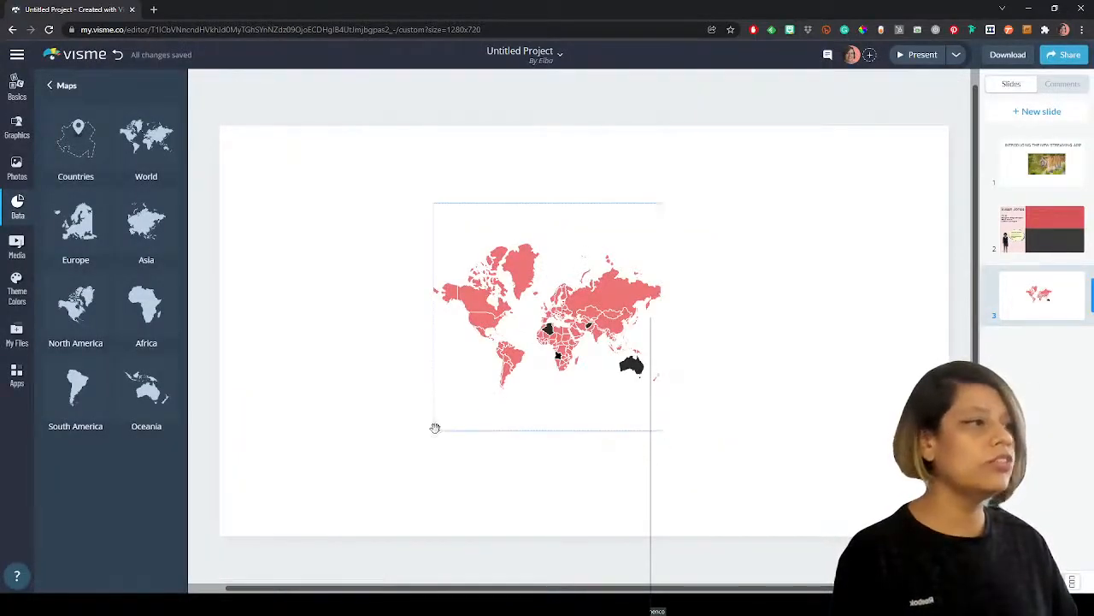
click(537, 361)
drag(432, 430, 239, 504)
click(701, 301)
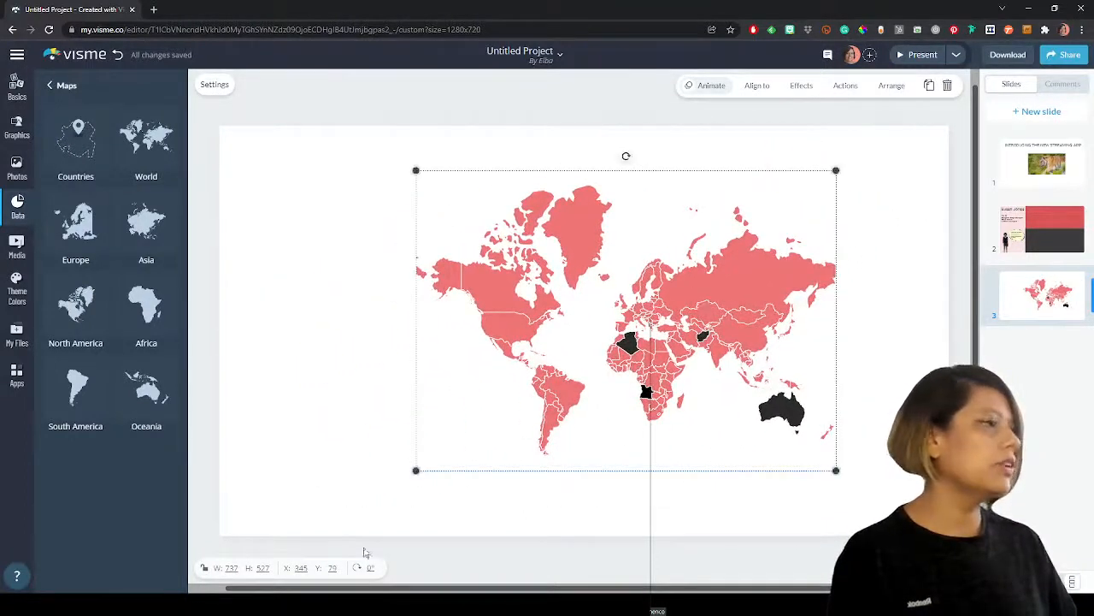
- Enlarge the world map further to about 901 x 584 and move it toward the slide's upper-left area
drag(418, 471, 344, 484)
drag(743, 373, 650, 376)
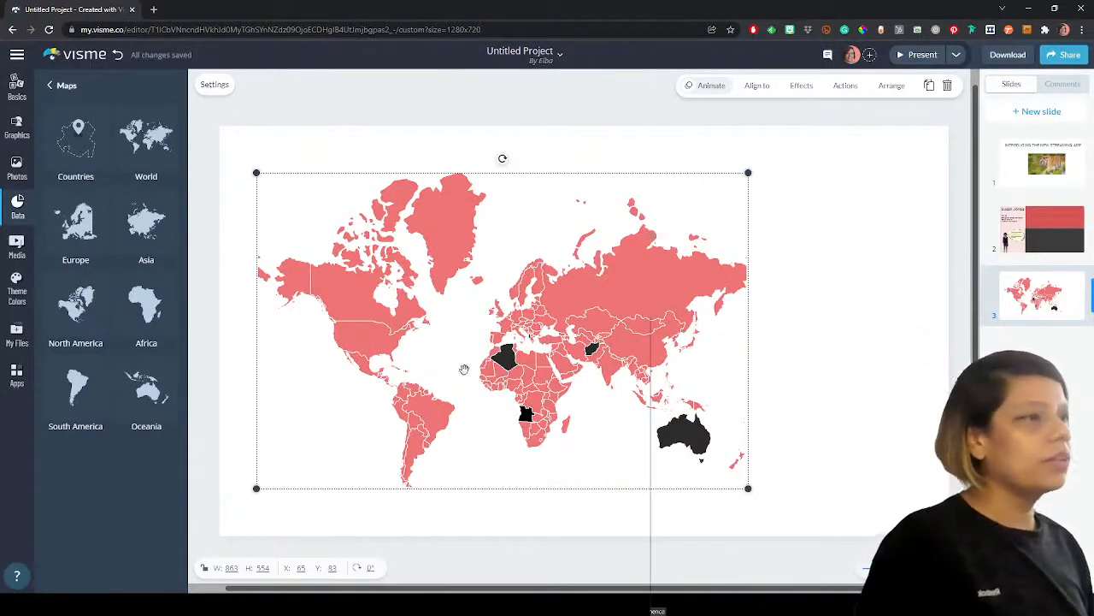
drag(454, 371, 507, 364)
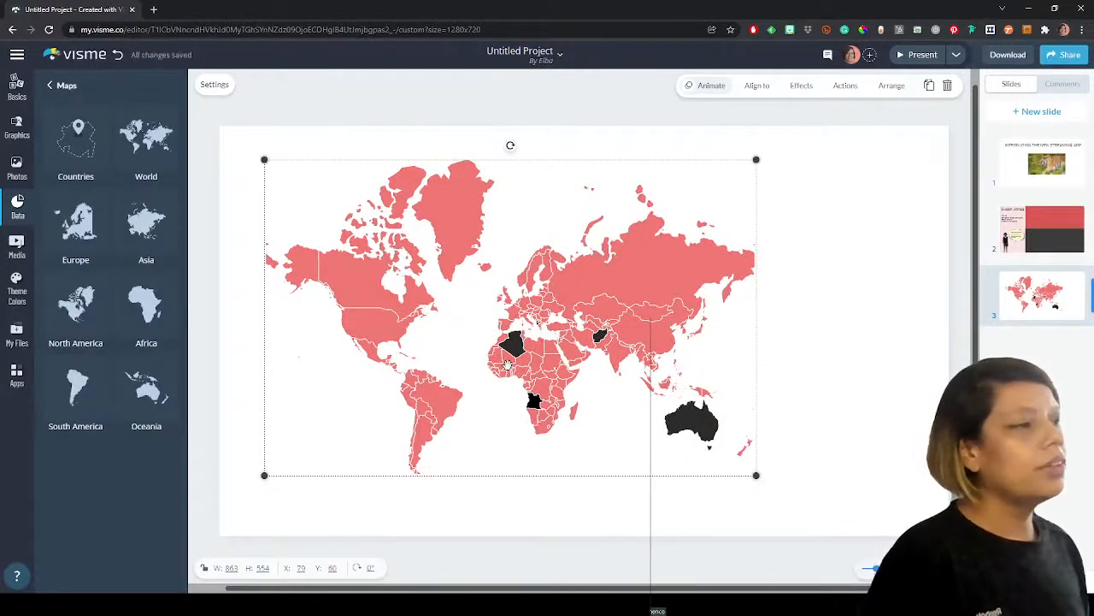
drag(507, 365, 505, 389)
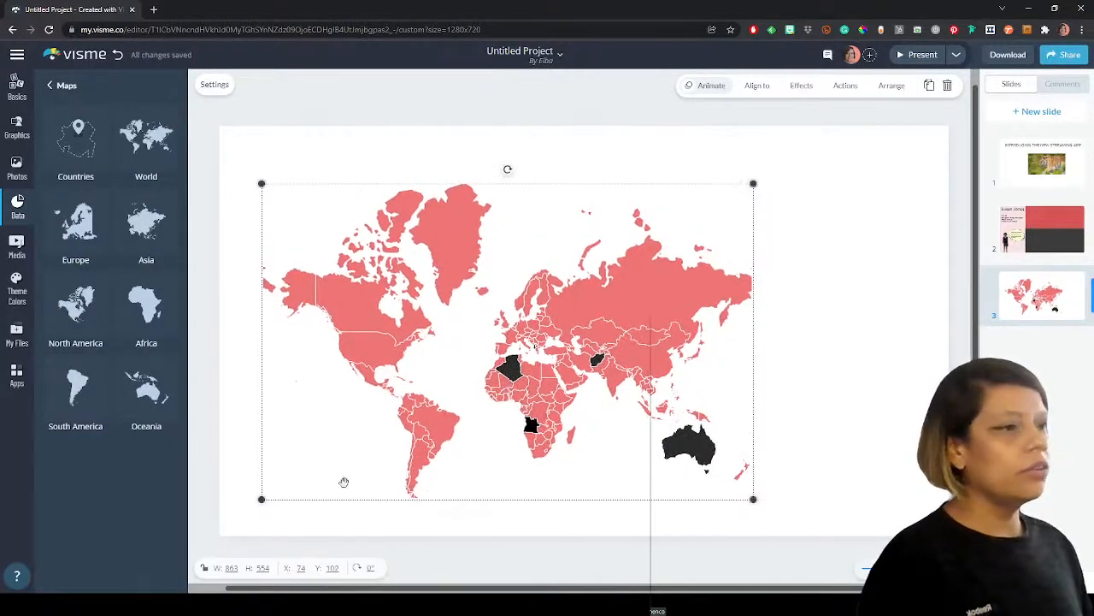
drag(263, 499, 320, 420)
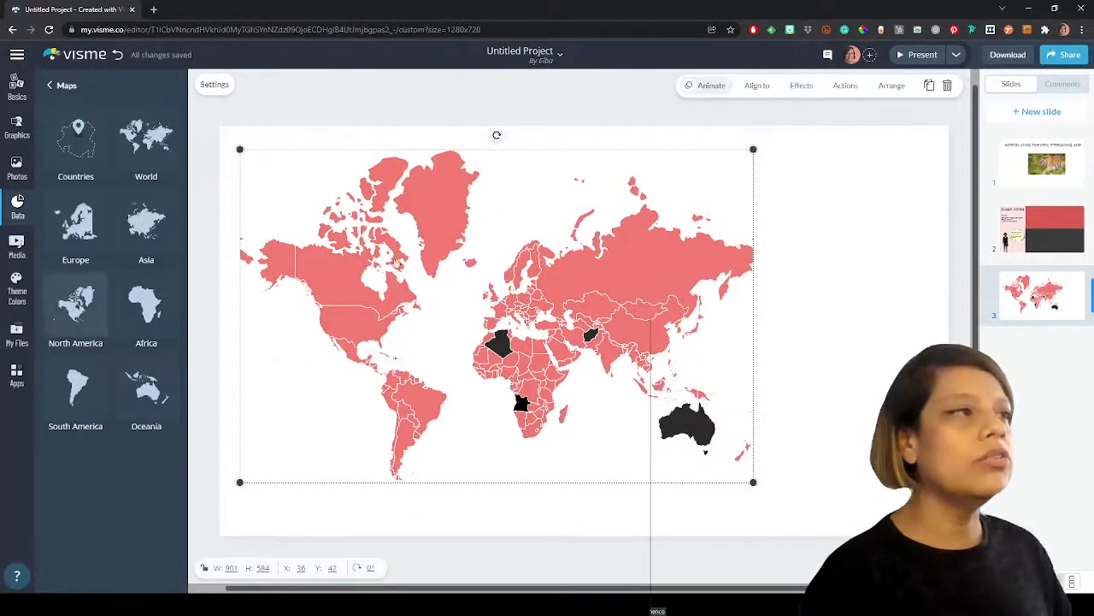
- Delete the world map, insert a North America map instead, and place it in the slide's upper-left area
key(Delete)
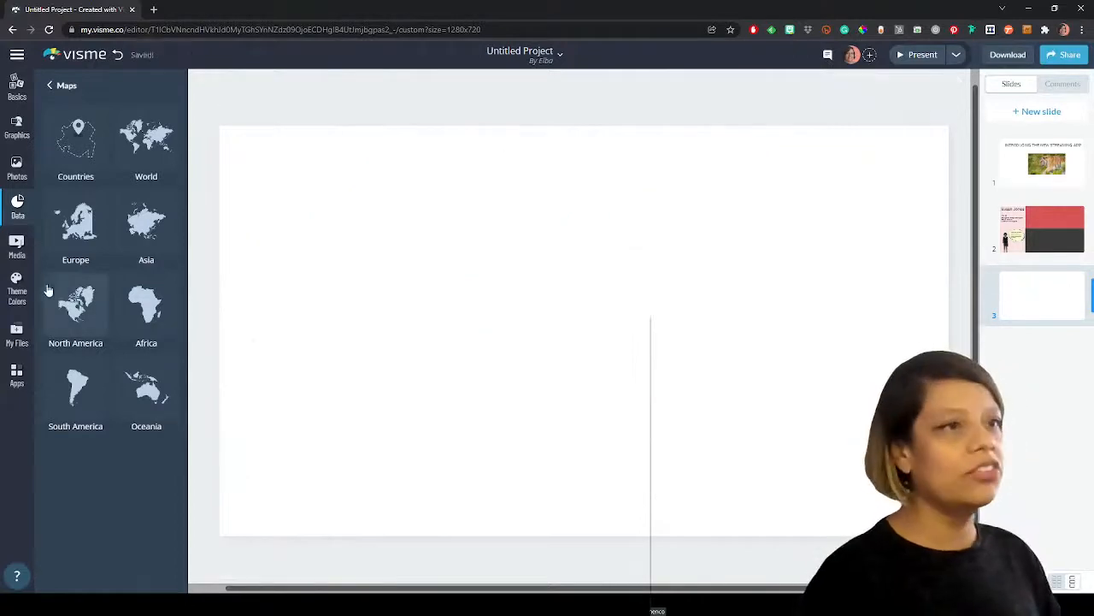
click(77, 310)
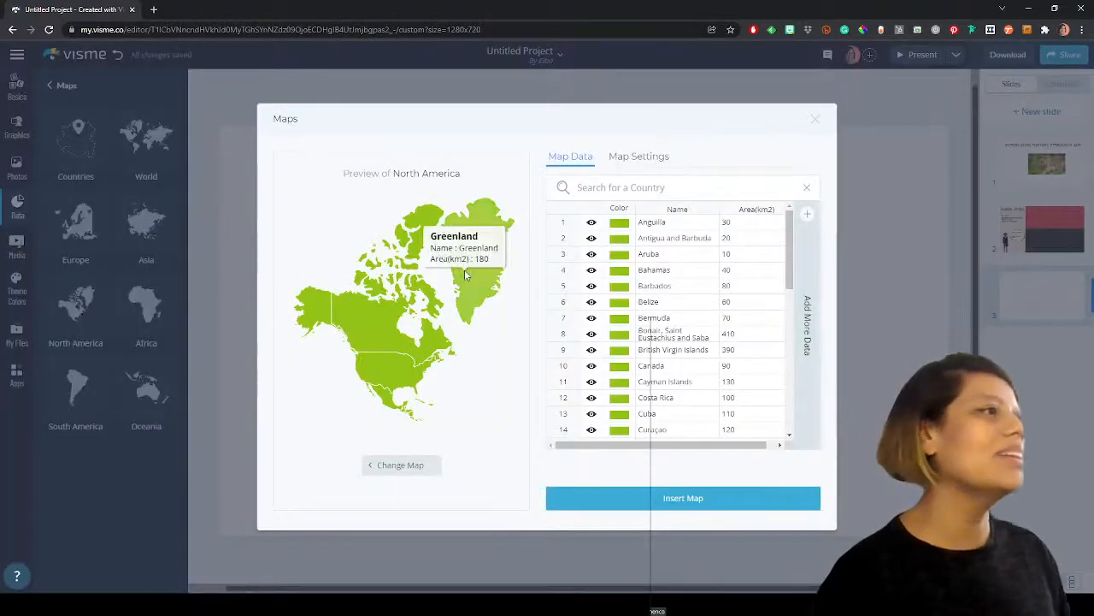
click(721, 498)
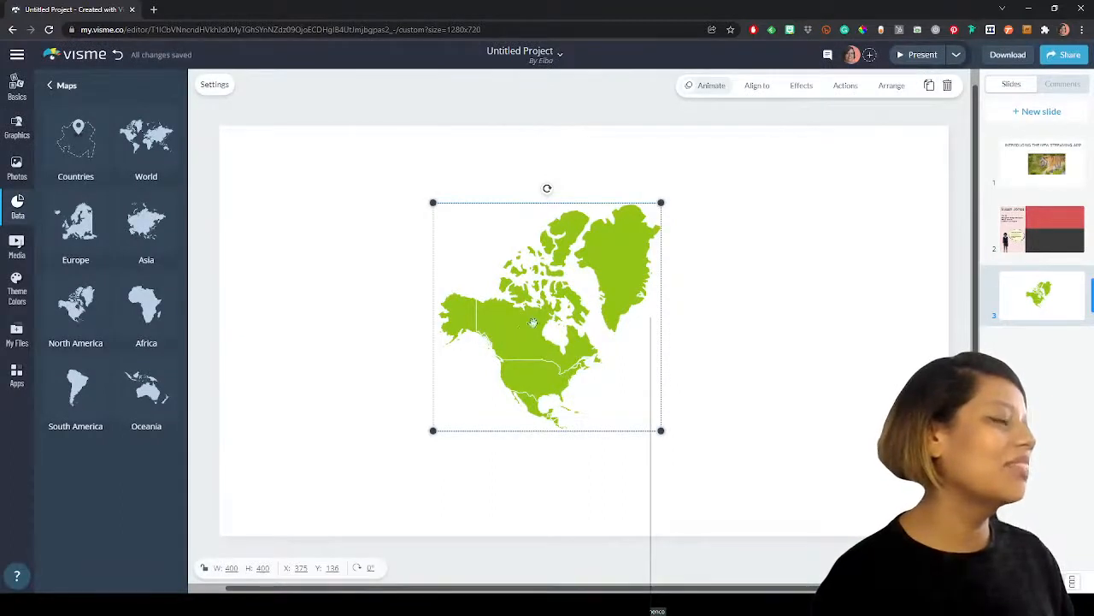
drag(555, 274, 390, 225)
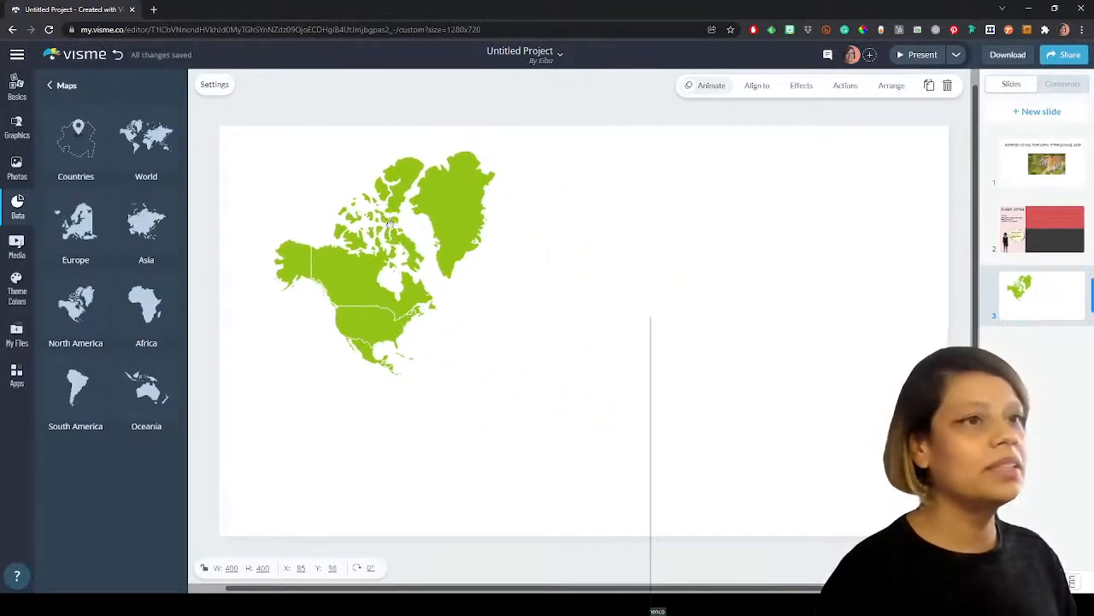
- Insert a South America map and position it below the North America map
click(76, 389)
click(616, 498)
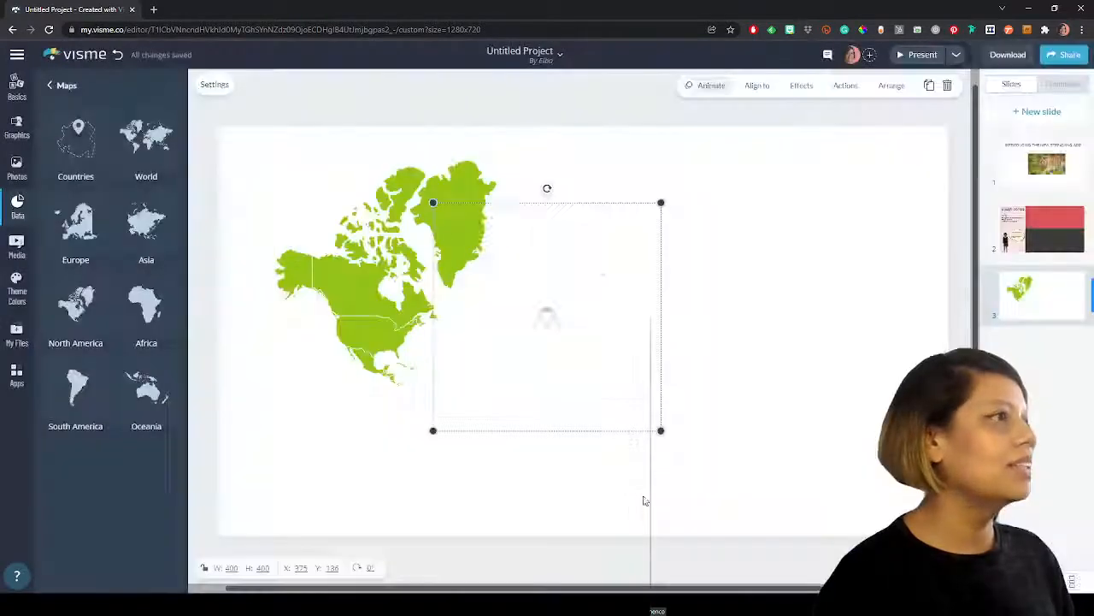
drag(586, 280, 485, 449)
- Shrink the North America map to about 312 x 276 and fit the South America map directly beneath it at about 493 x 431
click(296, 176)
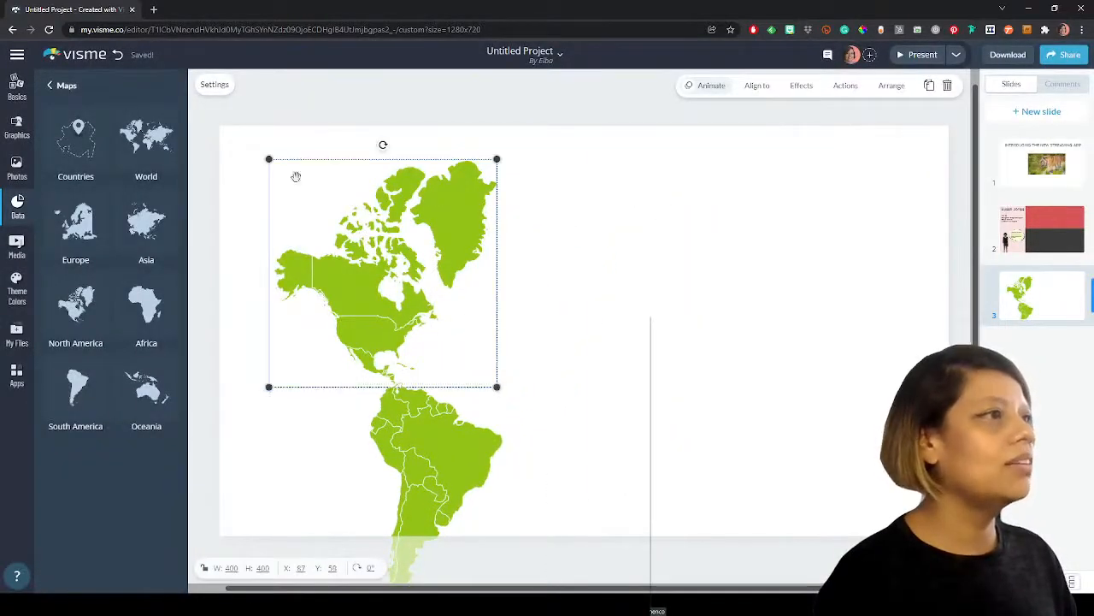
mouse_move(269, 159)
mouse_down()
mouse_move(318, 230)
mouse_move(270, 180)
mouse_up()
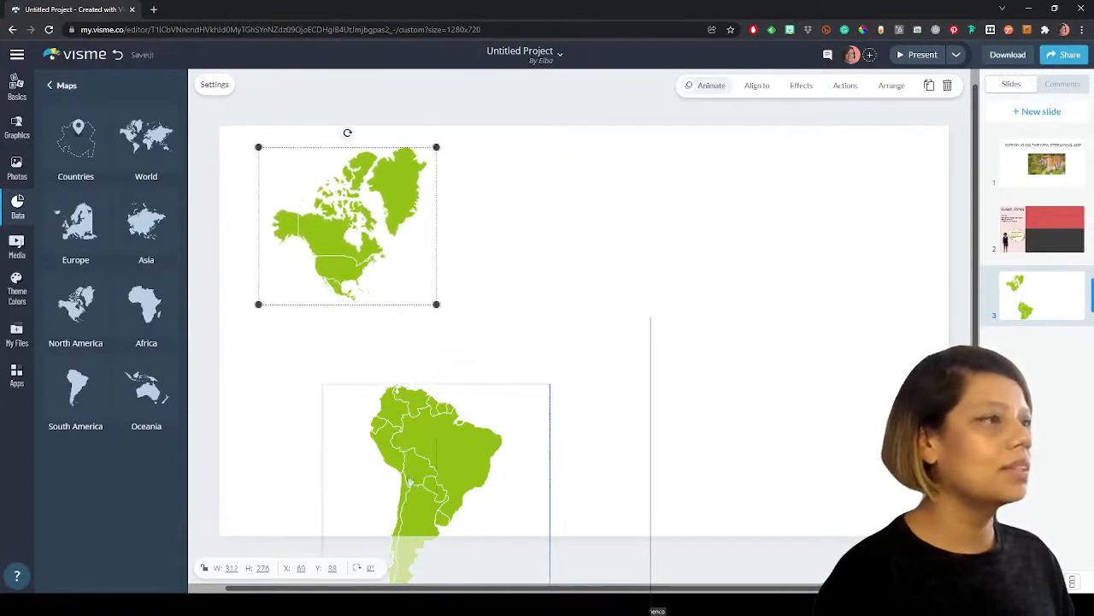
drag(371, 406, 387, 388)
drag(440, 413, 379, 333)
drag(441, 459, 659, 595)
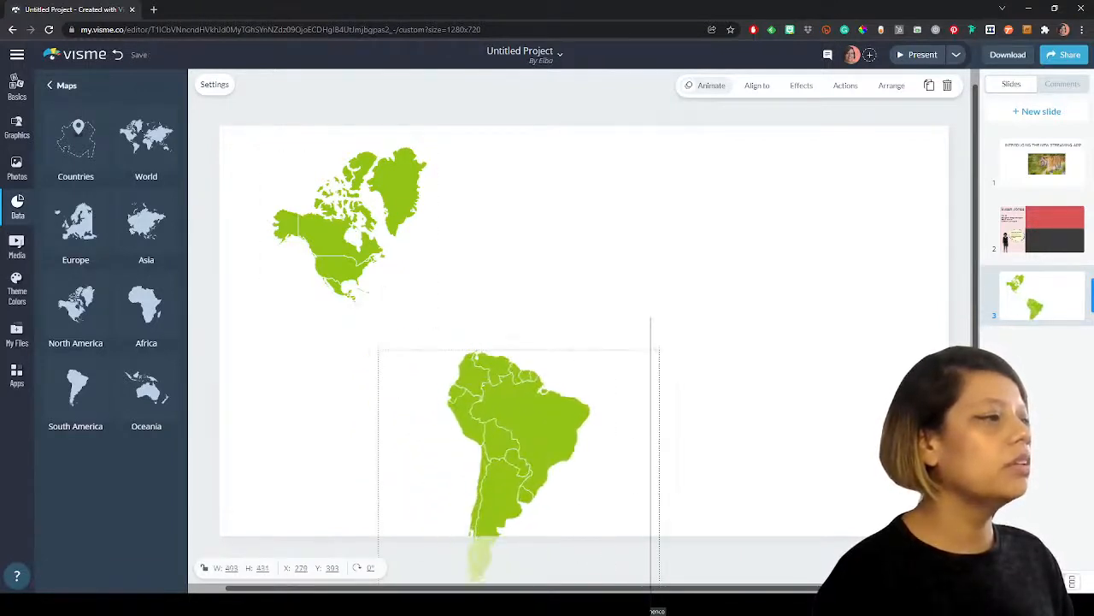
drag(505, 443, 381, 378)
drag(398, 437, 398, 462)
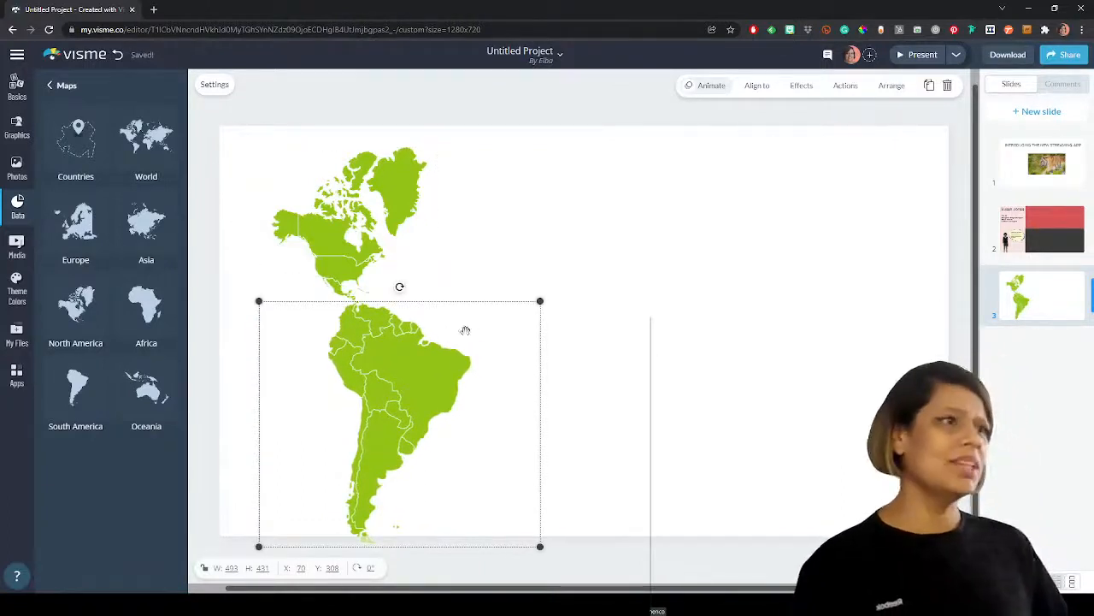
- Delete the South America and North America maps from slide 3
key(Delete)
click(369, 253)
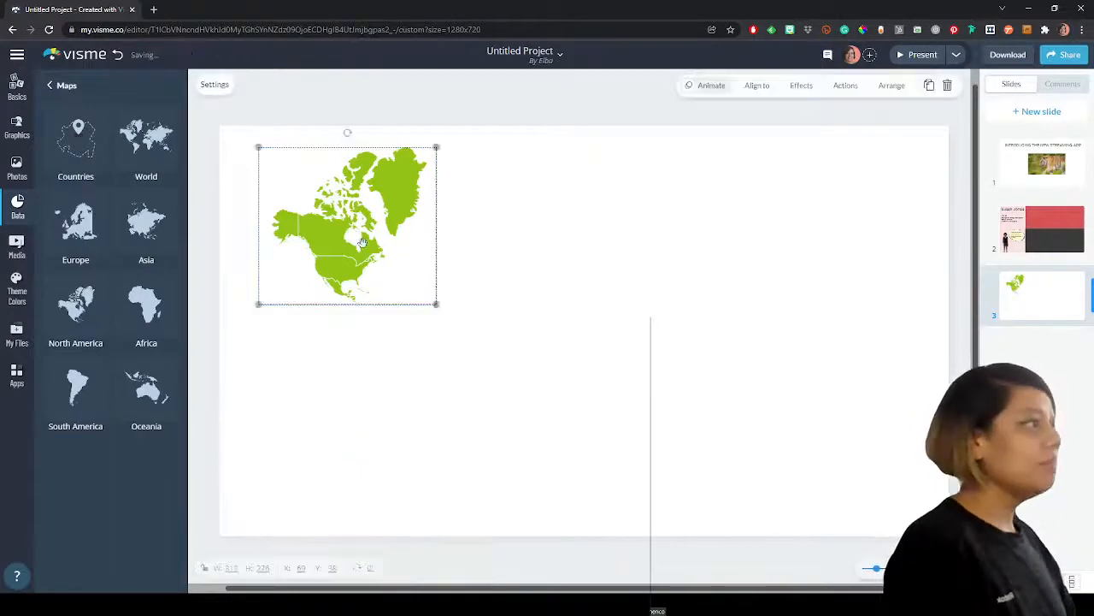
key(Delete)
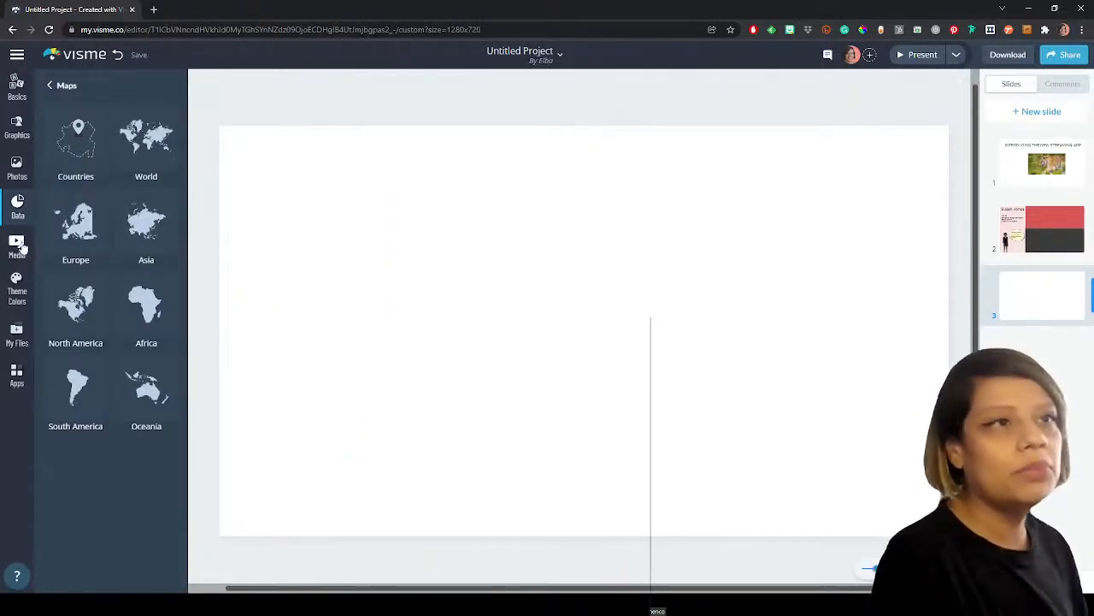
- Examine the video media options, including uploaded videos, external embed sources and the stock video categories
click(23, 247)
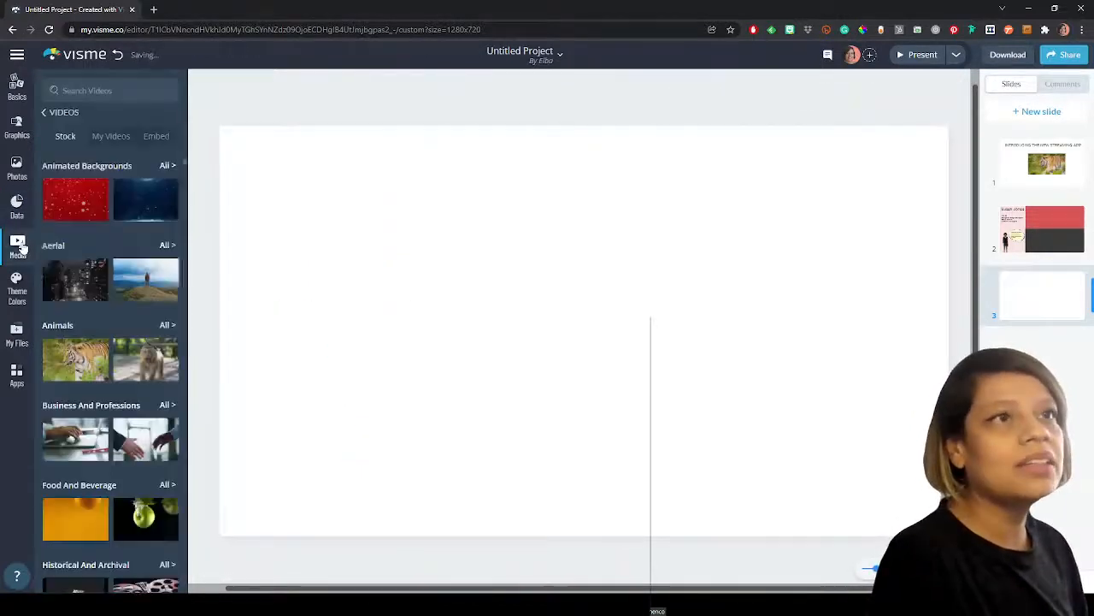
click(121, 136)
click(156, 137)
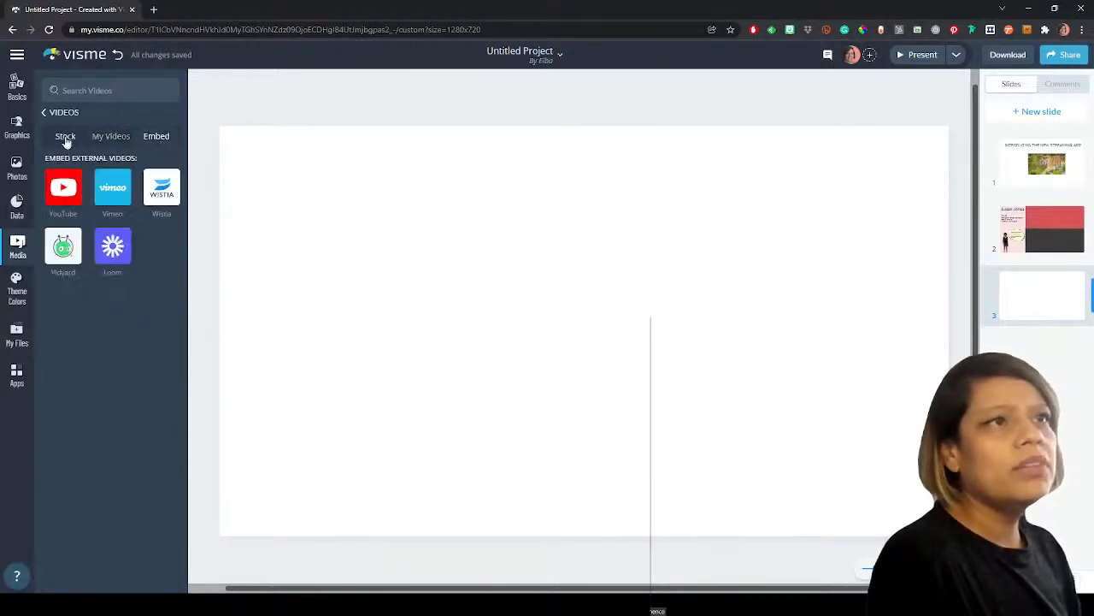
click(15, 250)
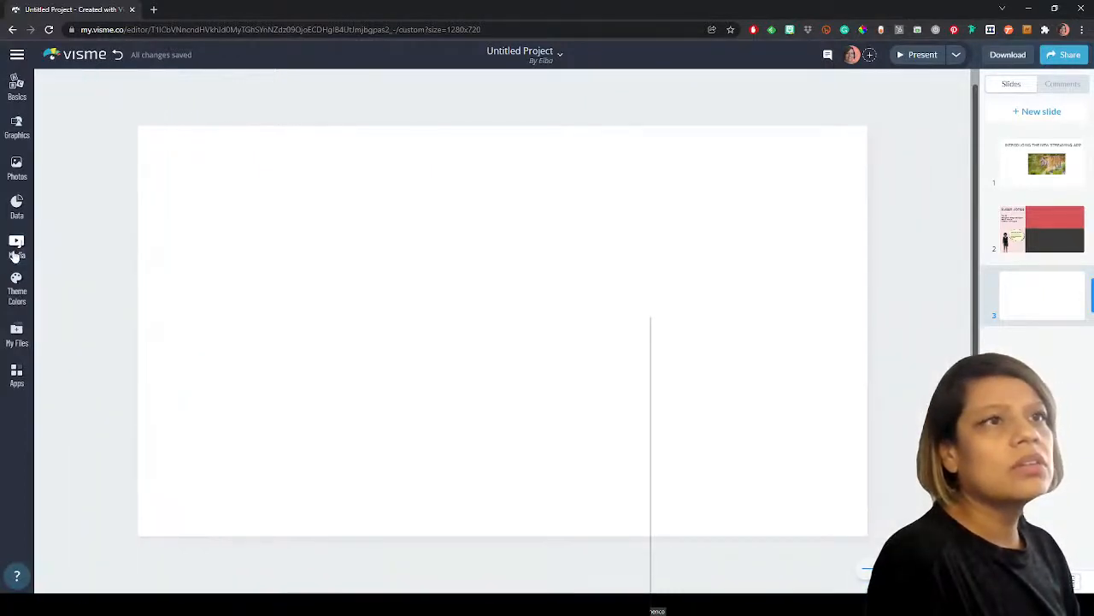
click(16, 250)
click(66, 137)
scroll(111, 294, down, 1)
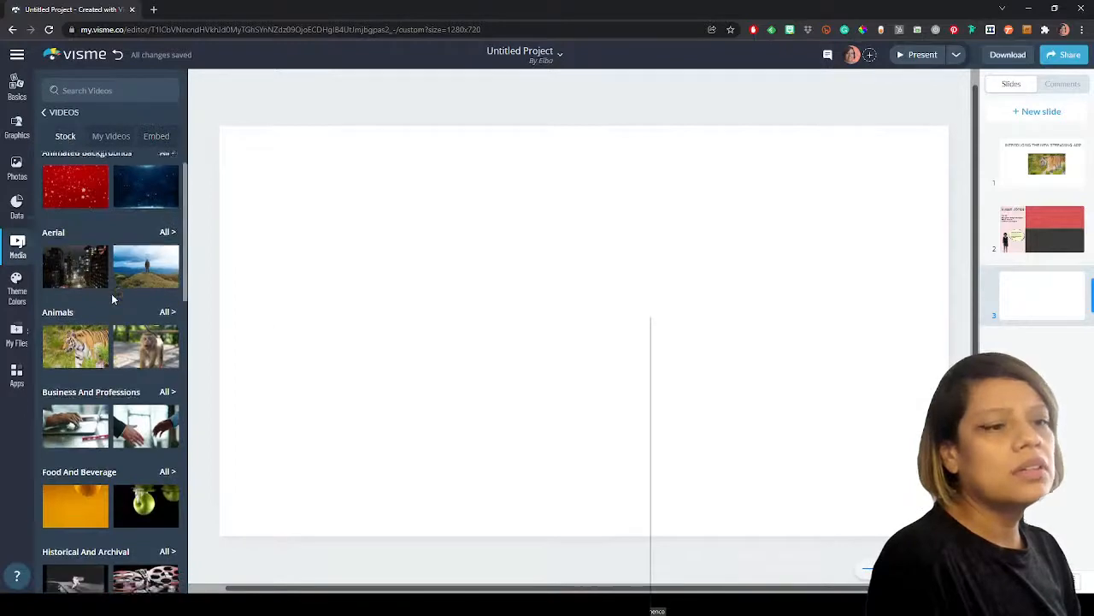
scroll(112, 298, down, 11)
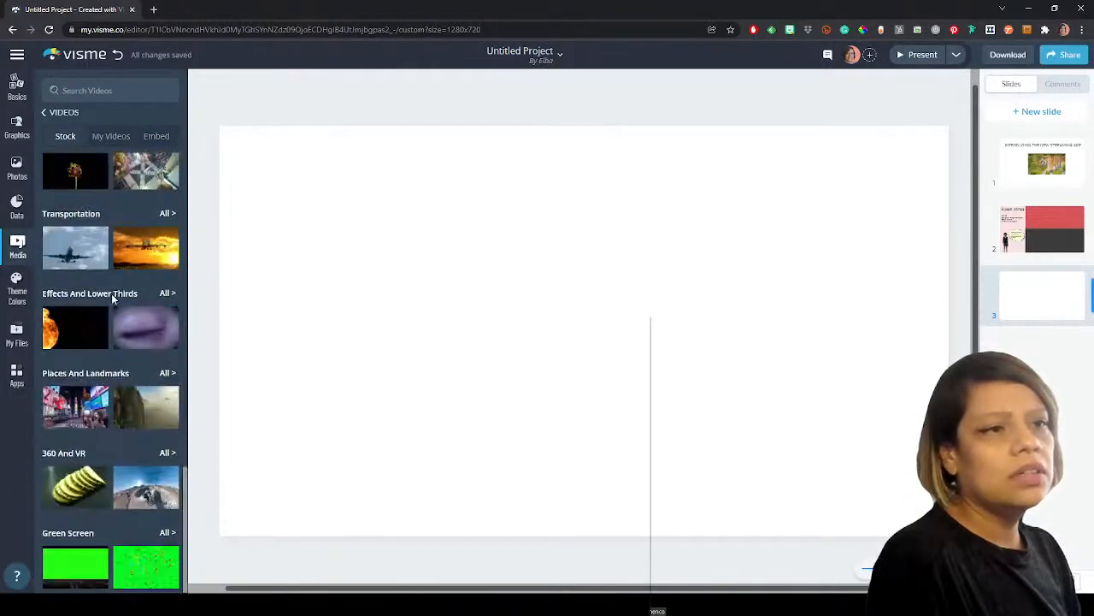
- Add the foggy cliff stock video from Places And Landmarks to slide 3 and enable its controls bar
mouse_move(141, 409)
drag(141, 409, 332, 347)
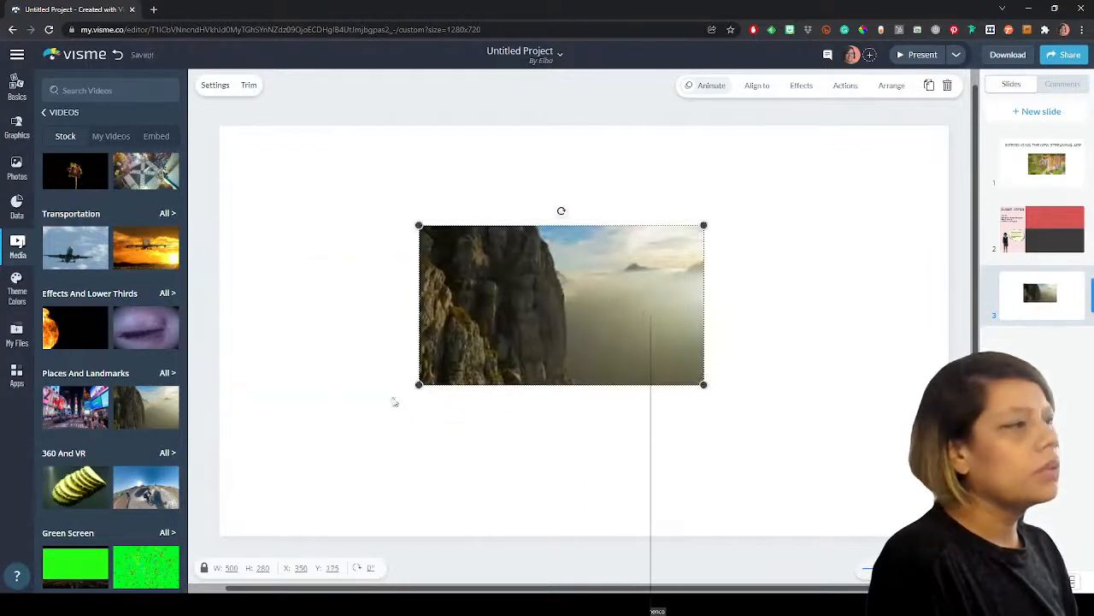
click(216, 87)
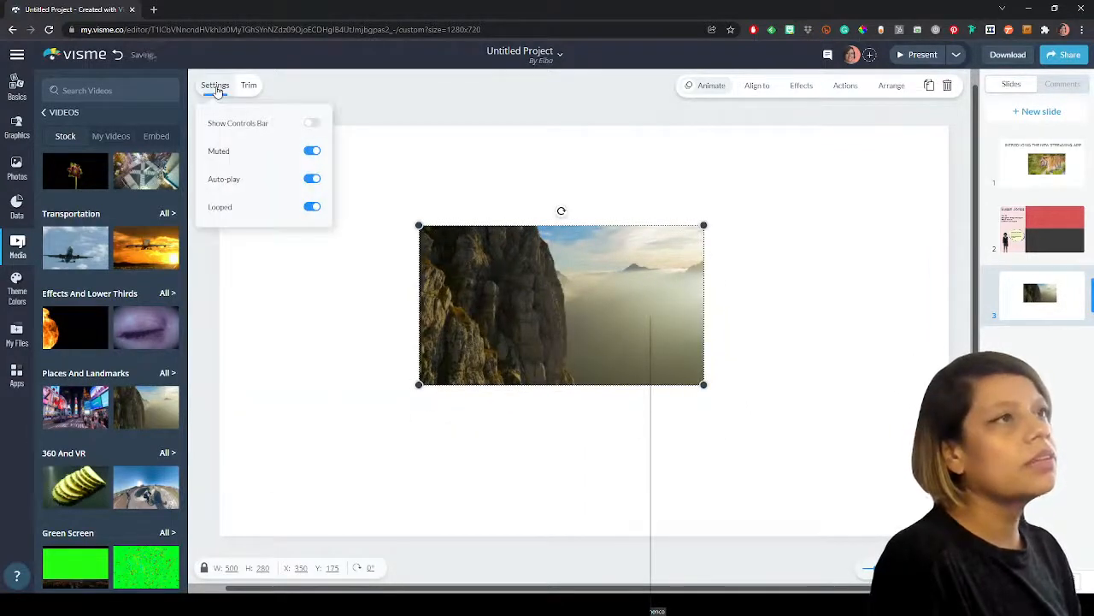
click(315, 126)
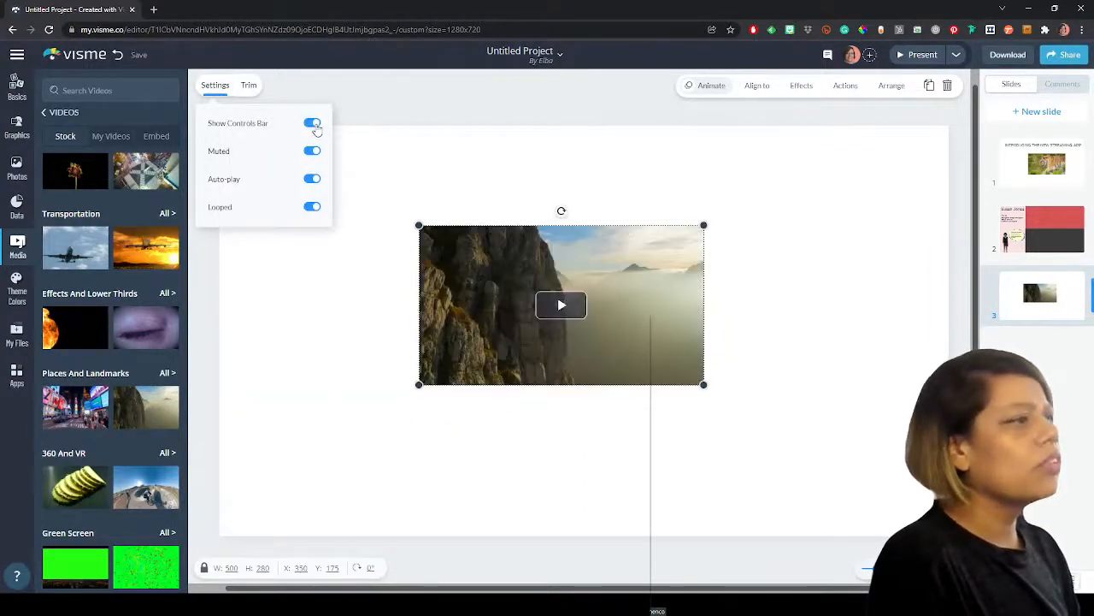
click(558, 310)
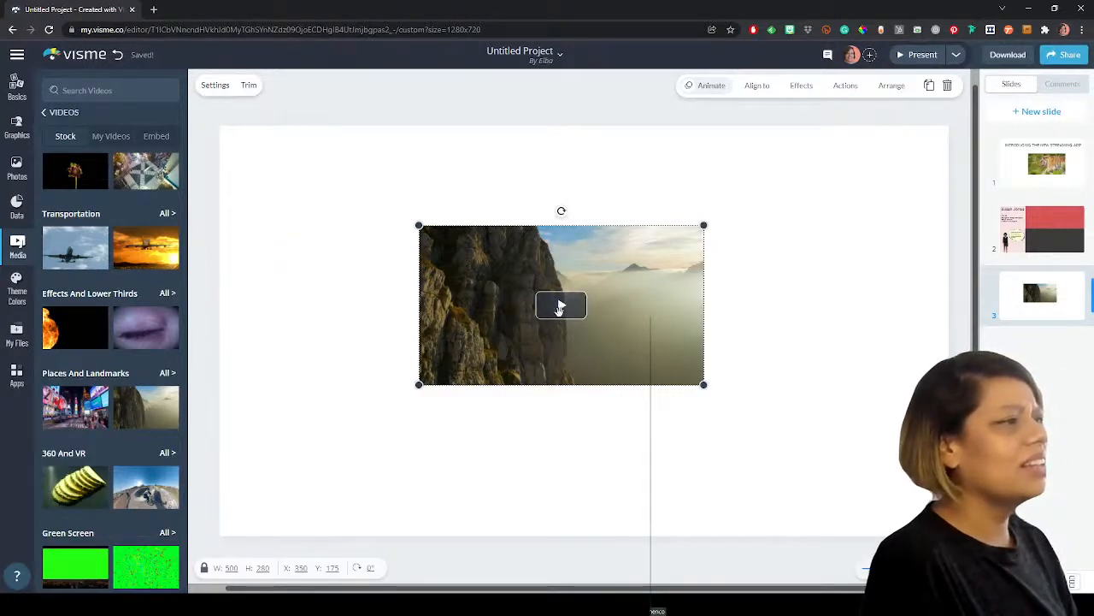
- Enlarge the cliff video to about 629 × 352 and move it toward the slide's upper-left area
drag(562, 303, 585, 298)
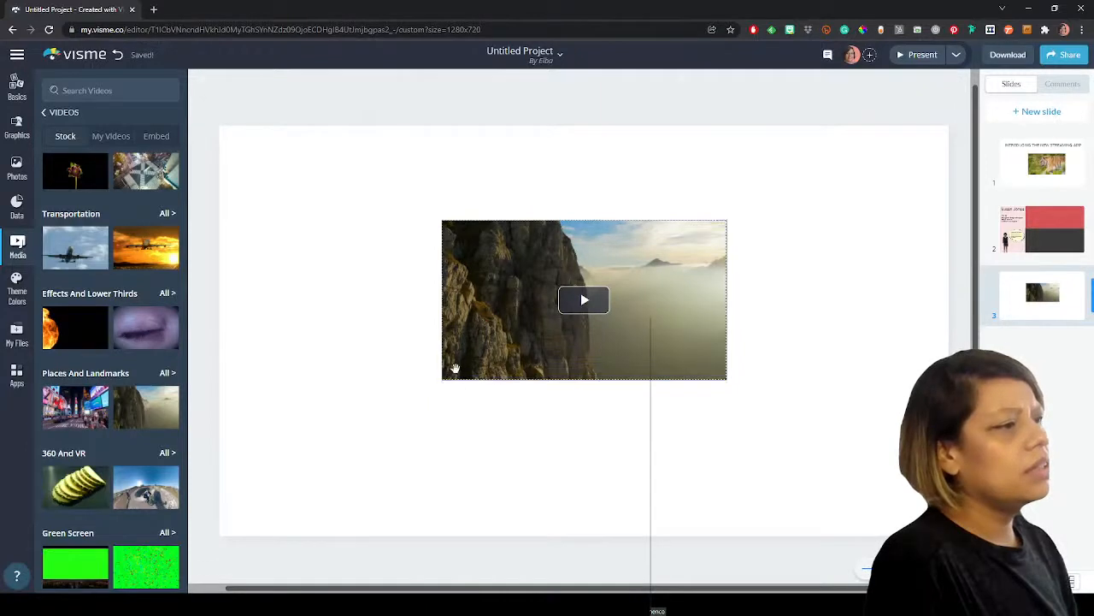
drag(442, 379, 368, 420)
drag(659, 350, 558, 322)
- Trim both the beginning and the end of the cliff video, leaving about 18 seconds
click(215, 86)
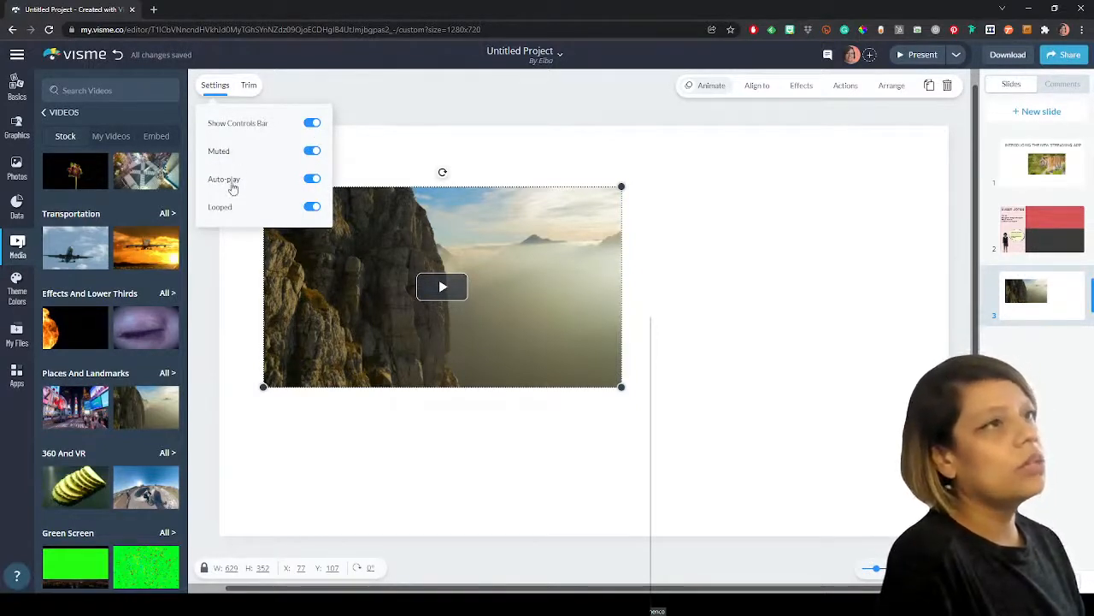
click(249, 87)
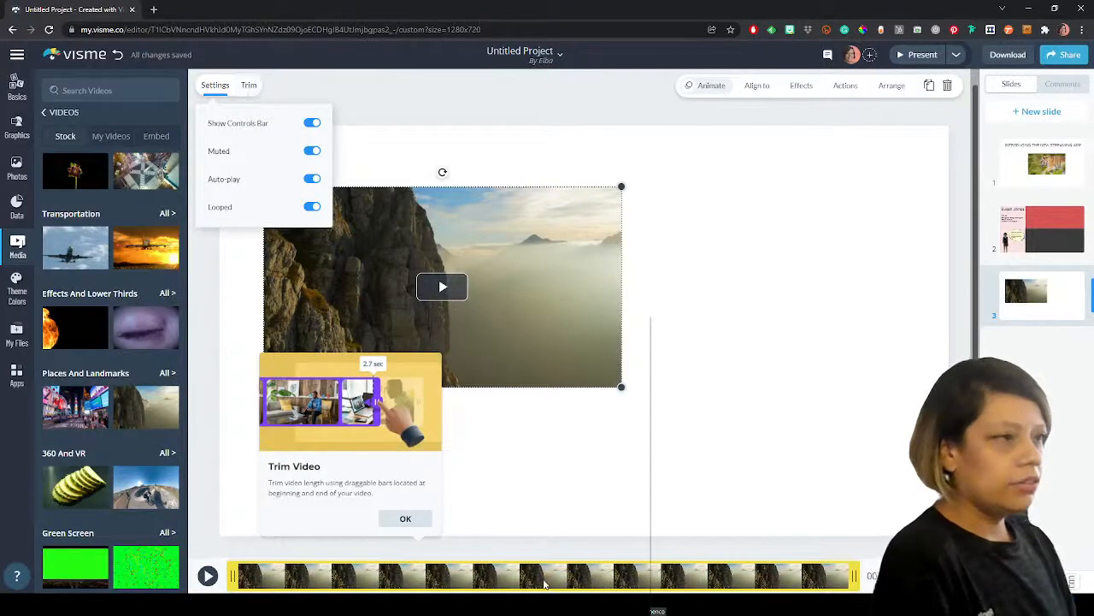
click(401, 518)
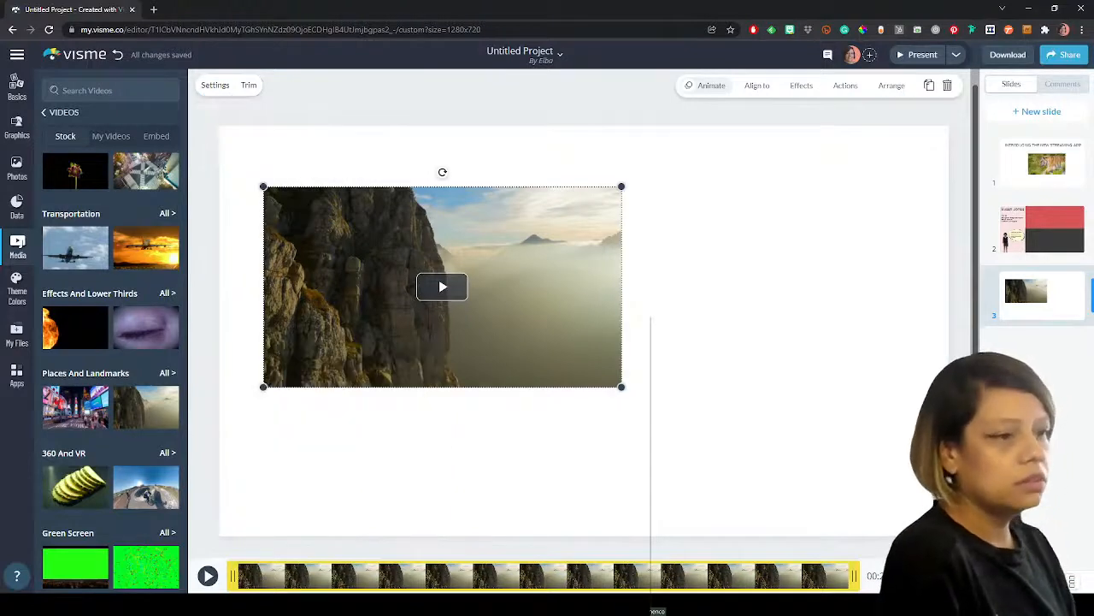
drag(242, 584, 377, 580)
drag(850, 578, 806, 582)
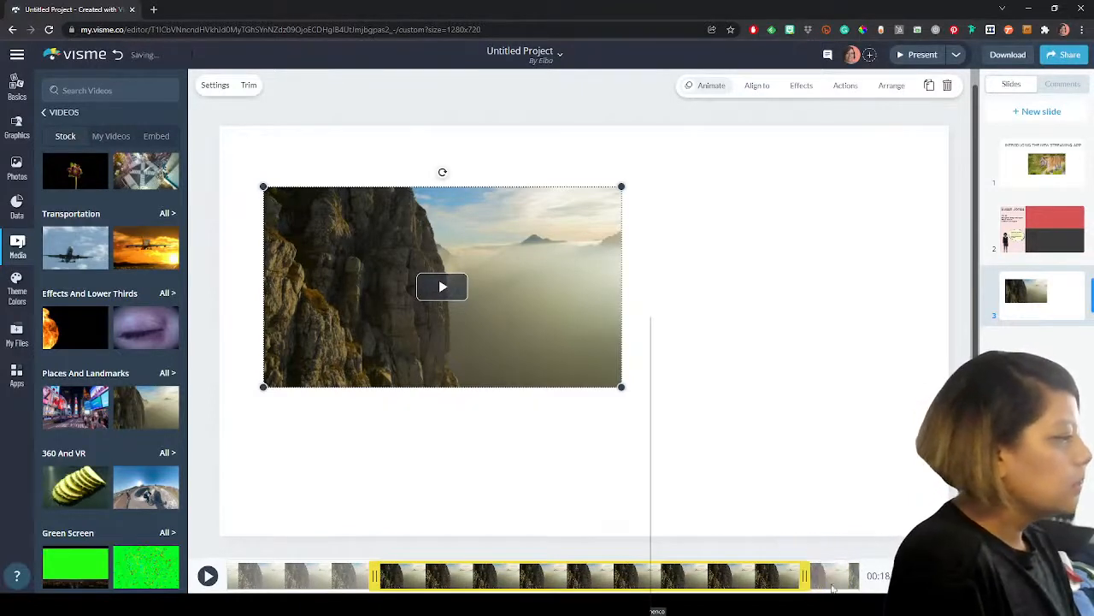
click(928, 575)
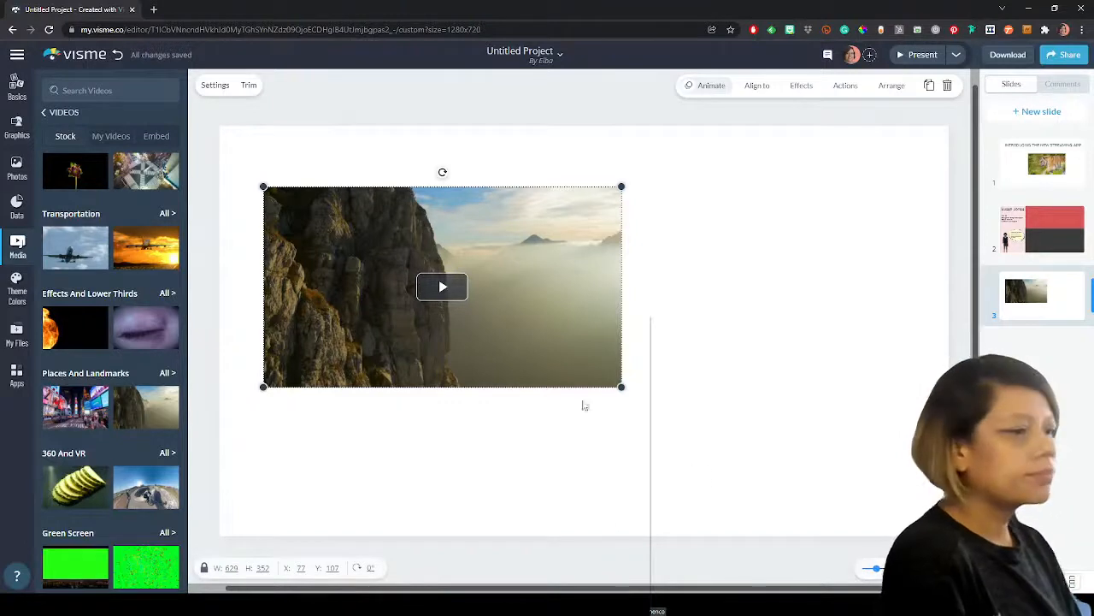
- Align the cliff video to the middle and center of the slide
scroll(547, 404, down, 1)
drag(576, 259, 562, 238)
scroll(698, 437, up, 1)
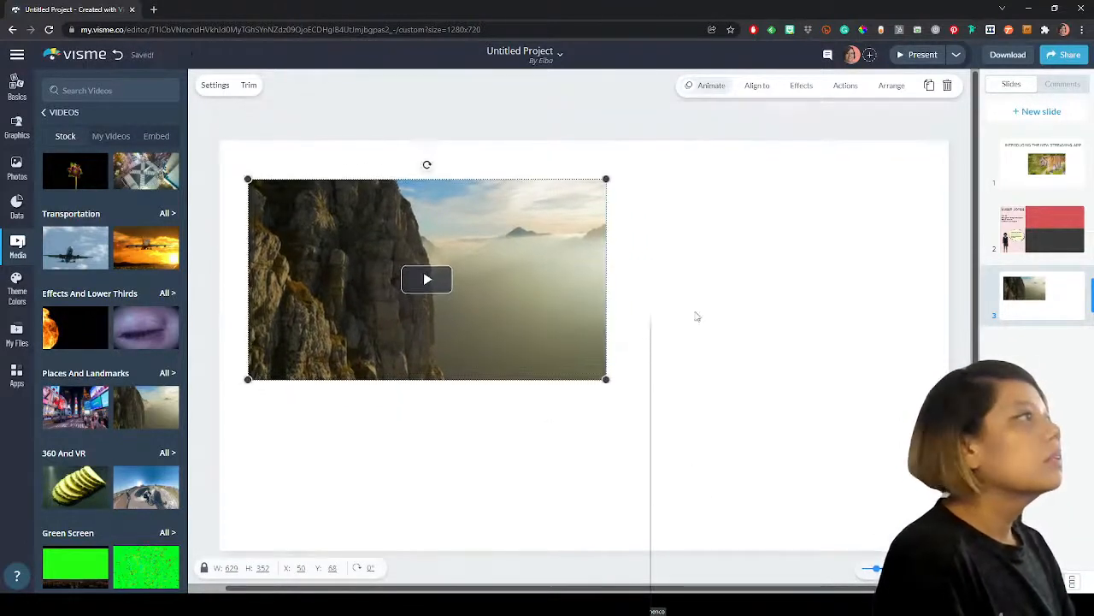
click(756, 85)
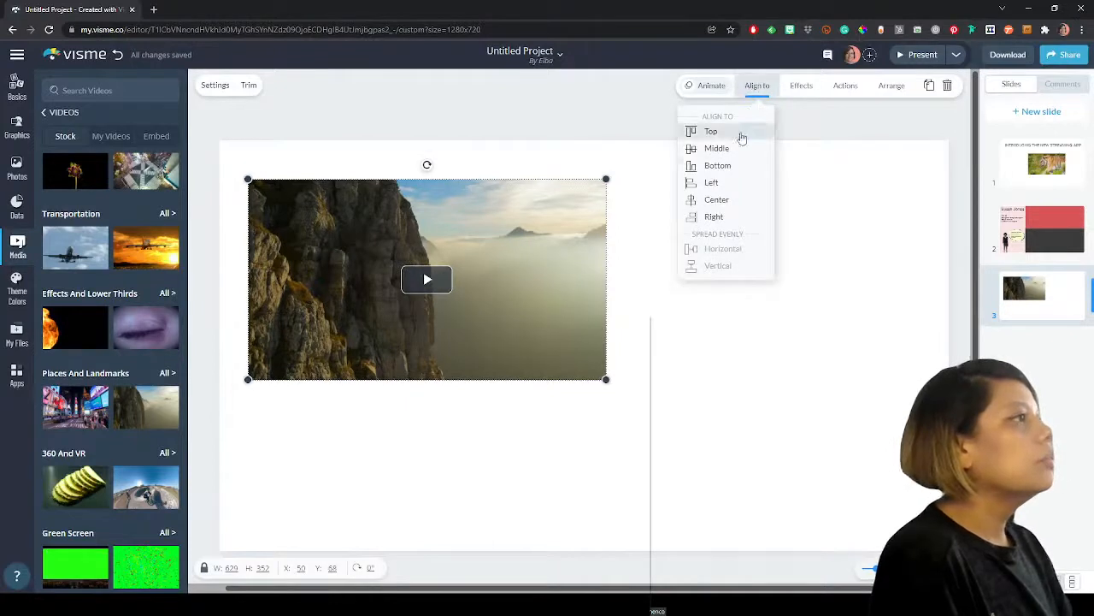
click(720, 148)
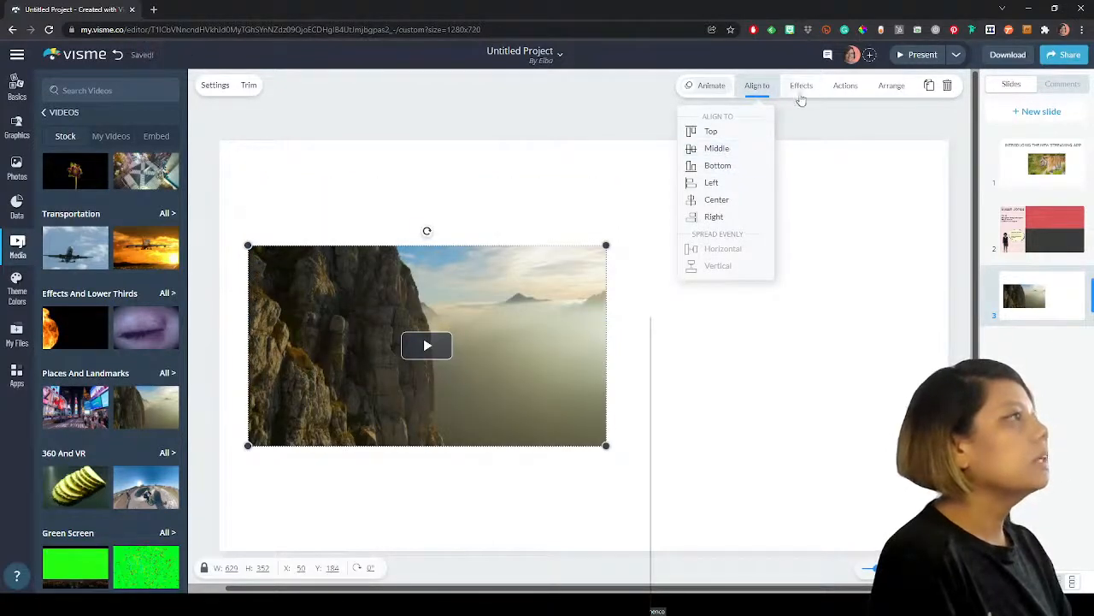
click(723, 202)
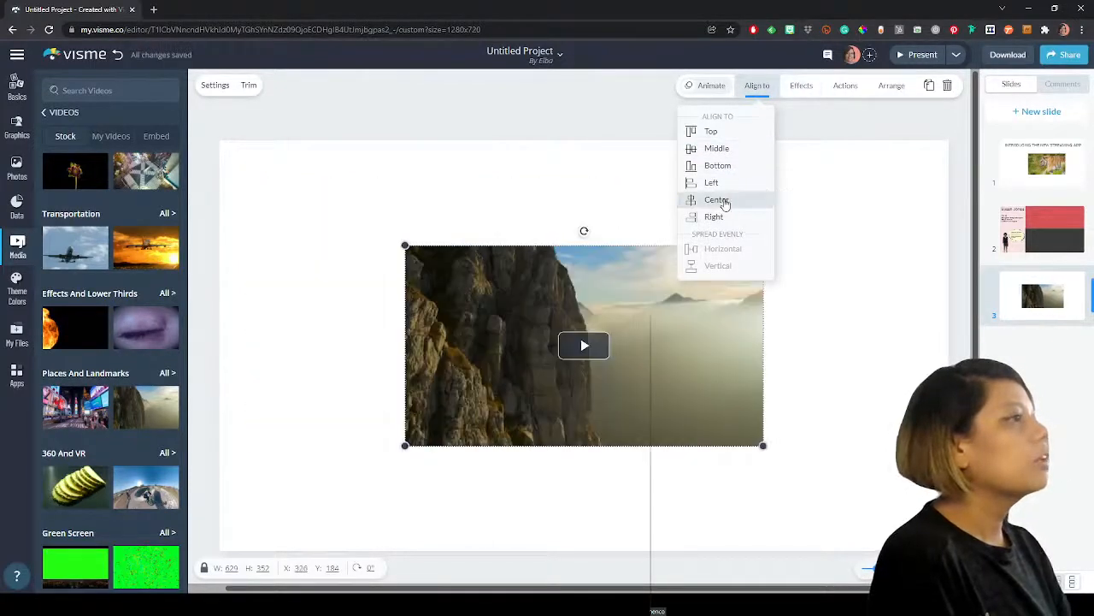
- Examine the video's opacity effect and its external link, slide and hotspot action options, including video and audio hotspots
click(798, 87)
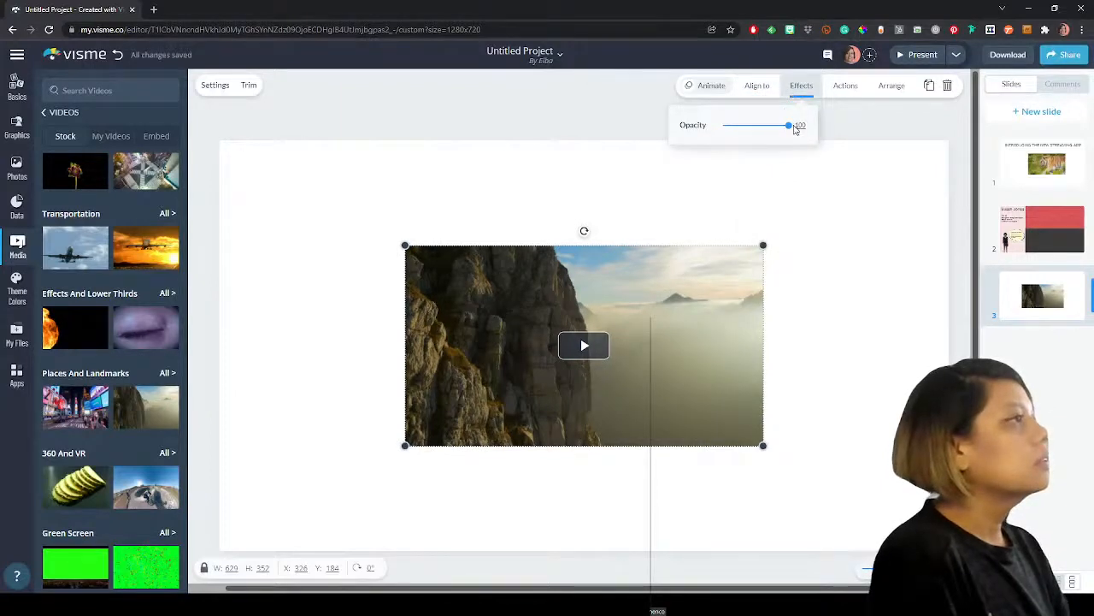
drag(788, 126, 836, 139)
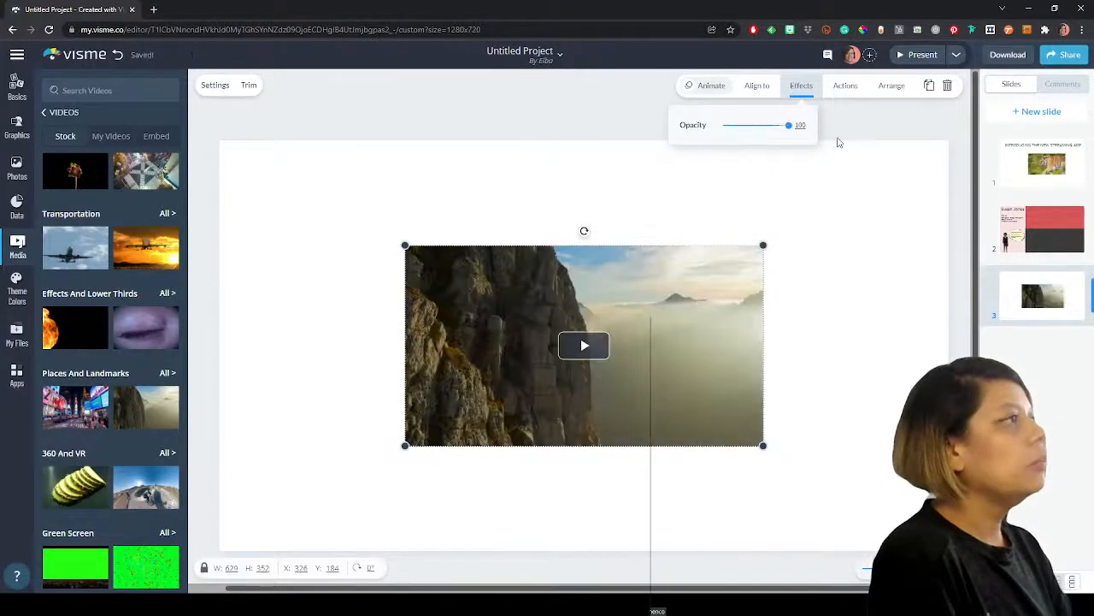
click(847, 89)
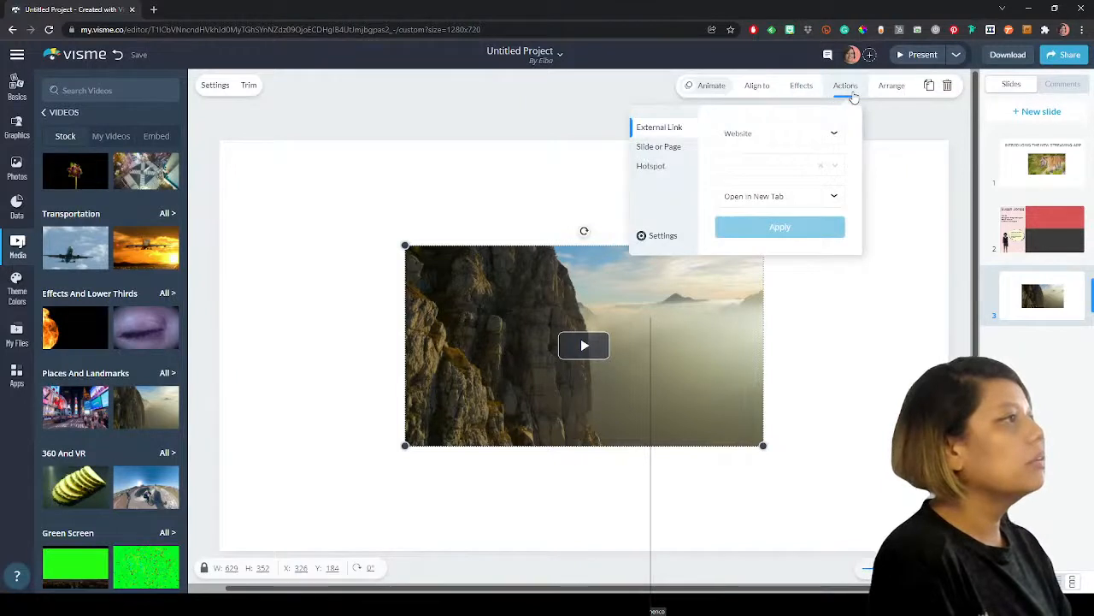
click(668, 149)
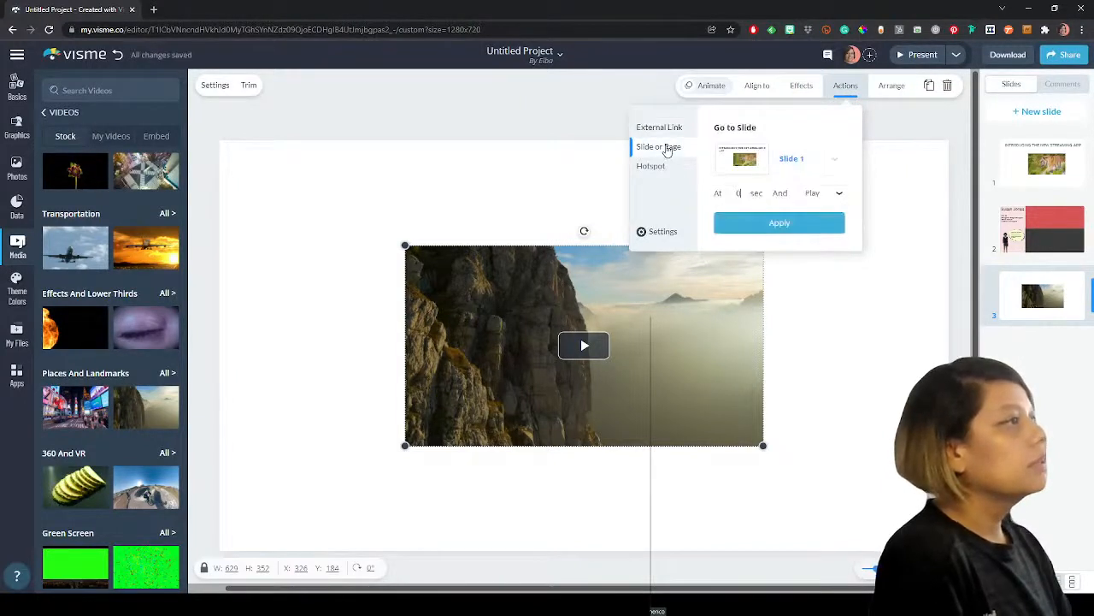
click(652, 168)
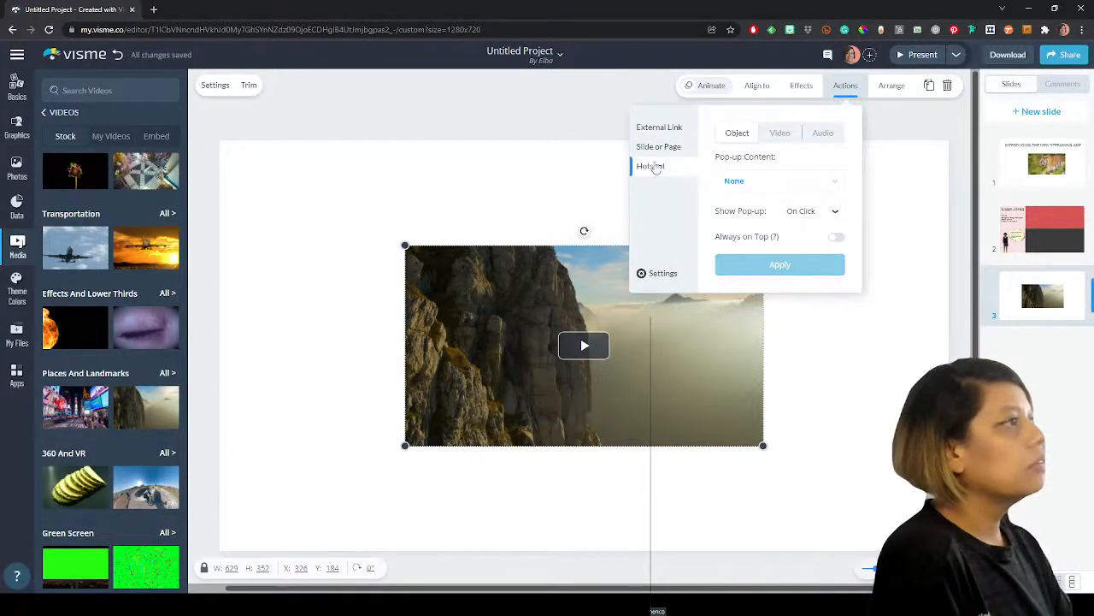
click(657, 152)
click(658, 171)
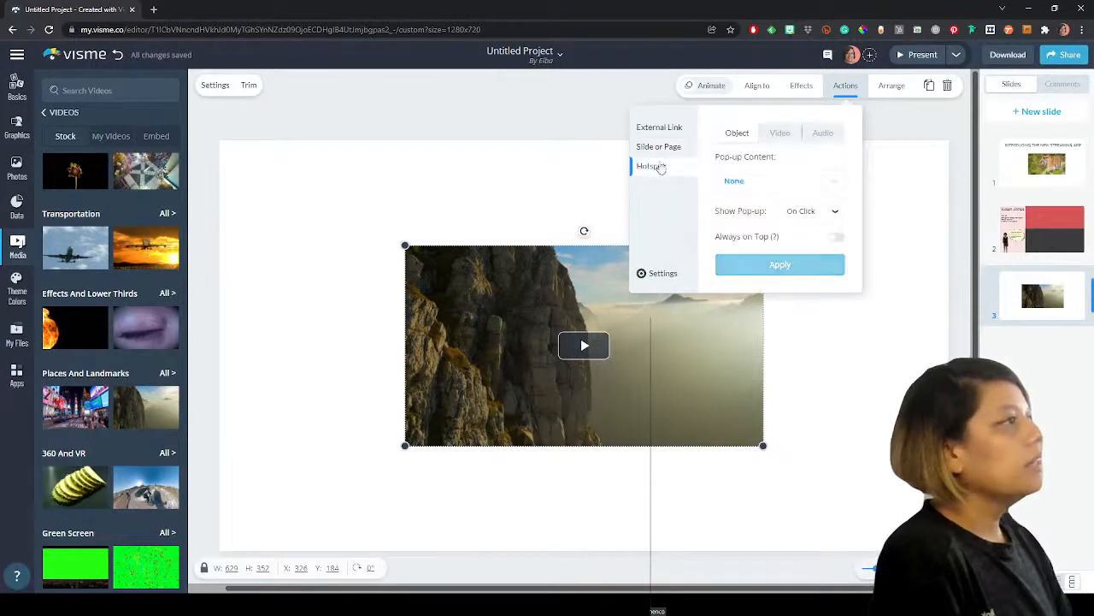
click(660, 149)
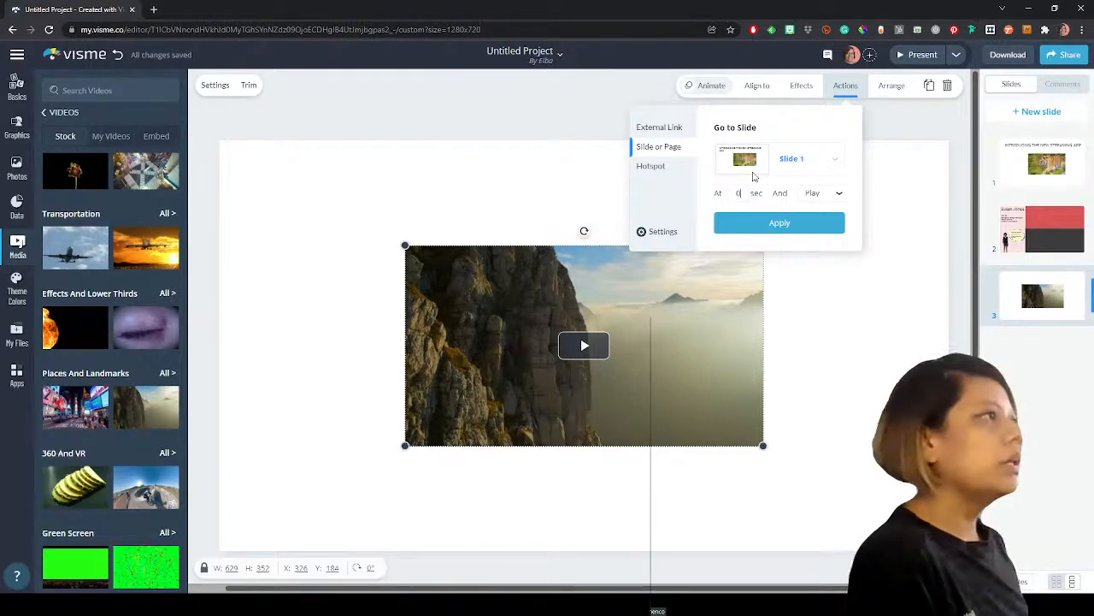
click(651, 166)
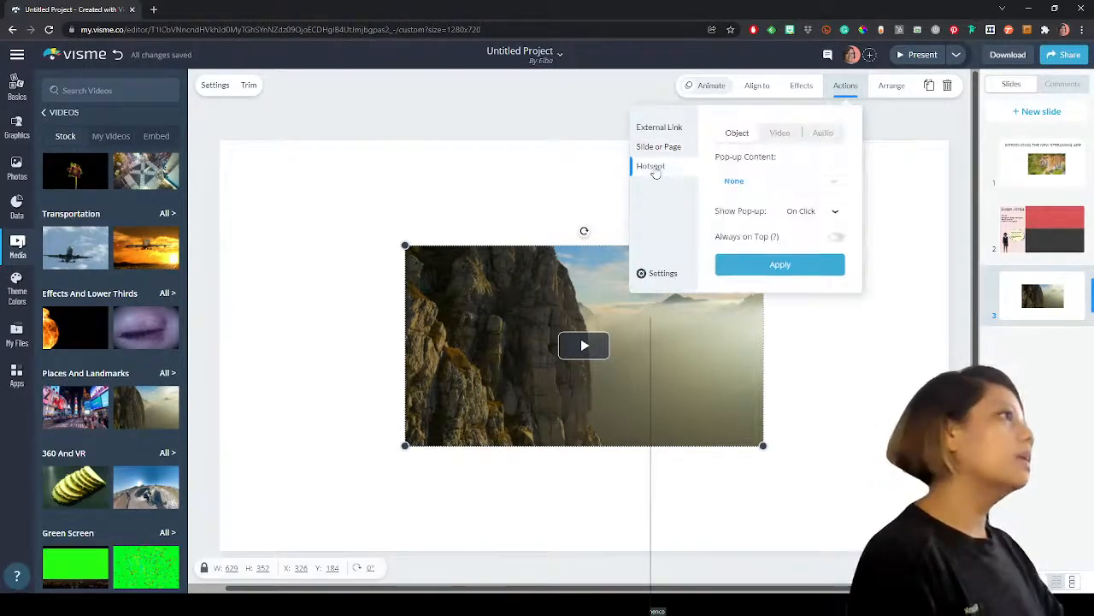
click(781, 133)
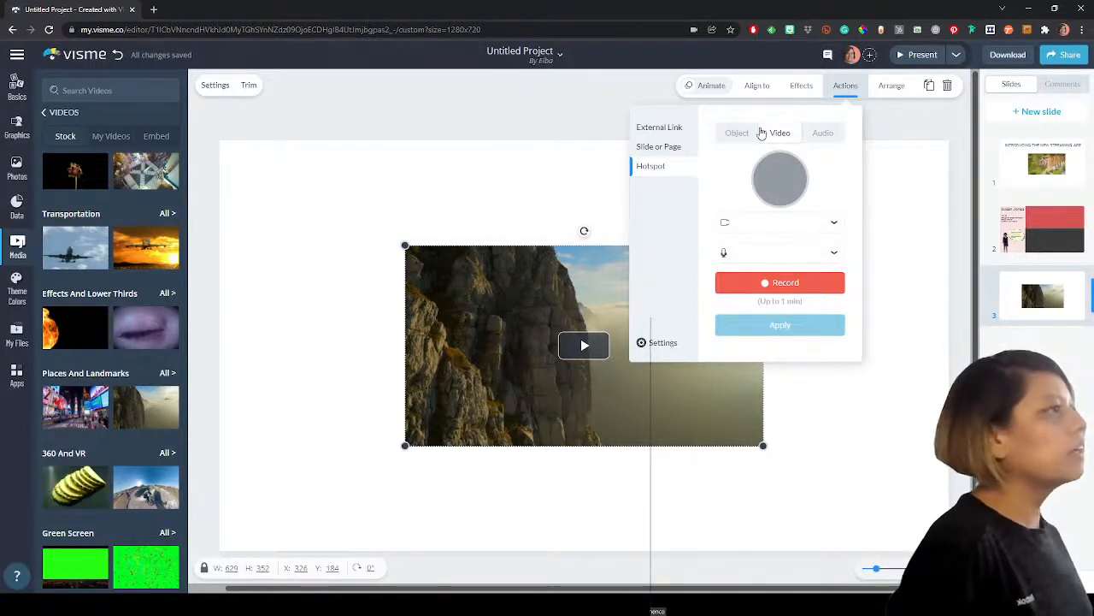
click(817, 138)
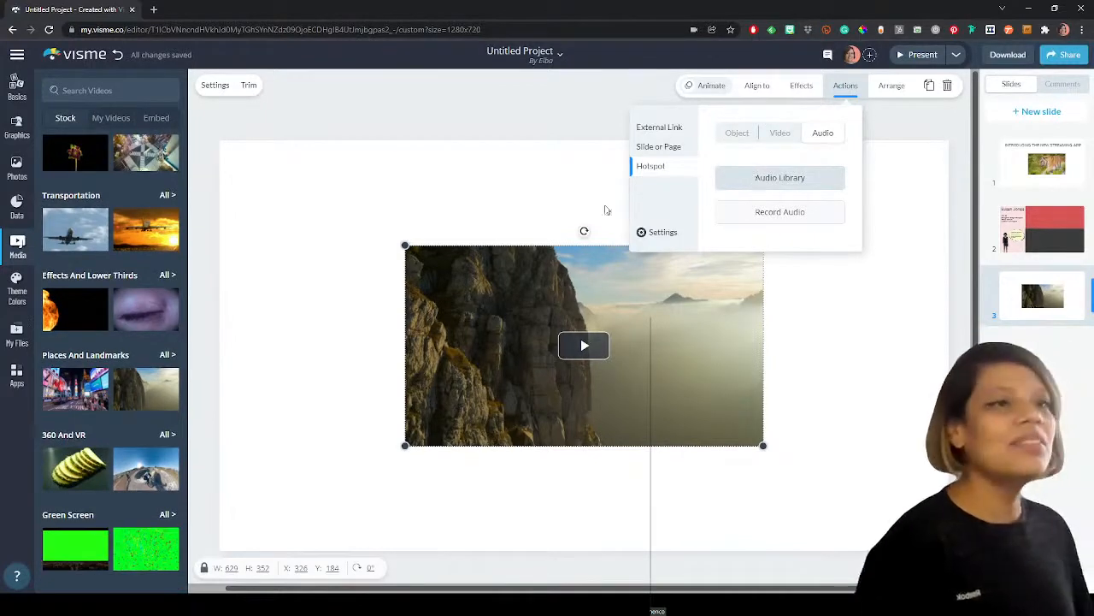
scroll(122, 322, up, 5)
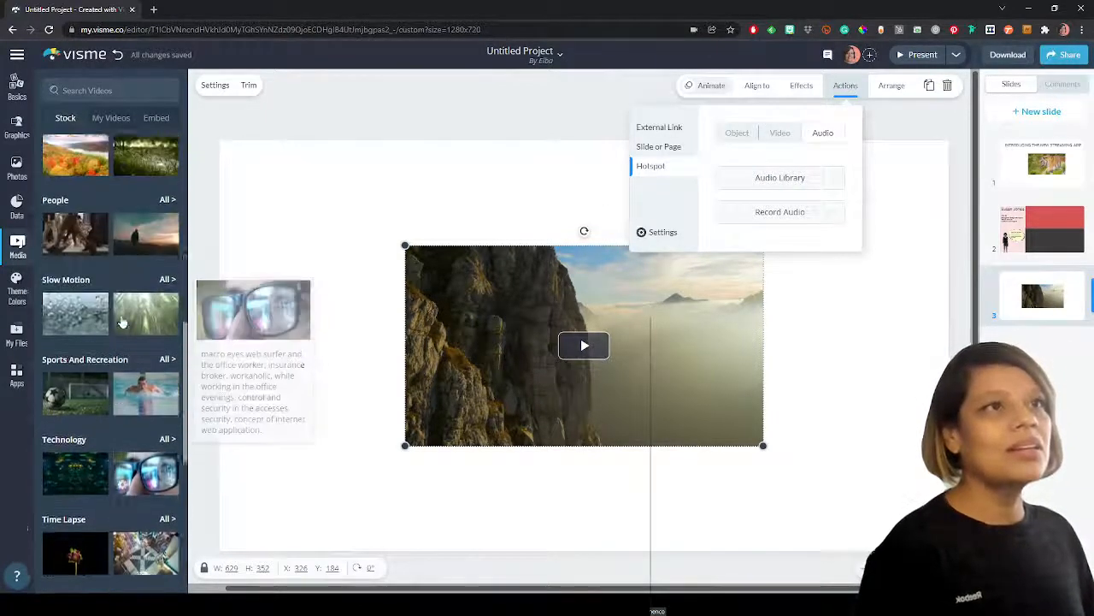
scroll(122, 321, down, 5)
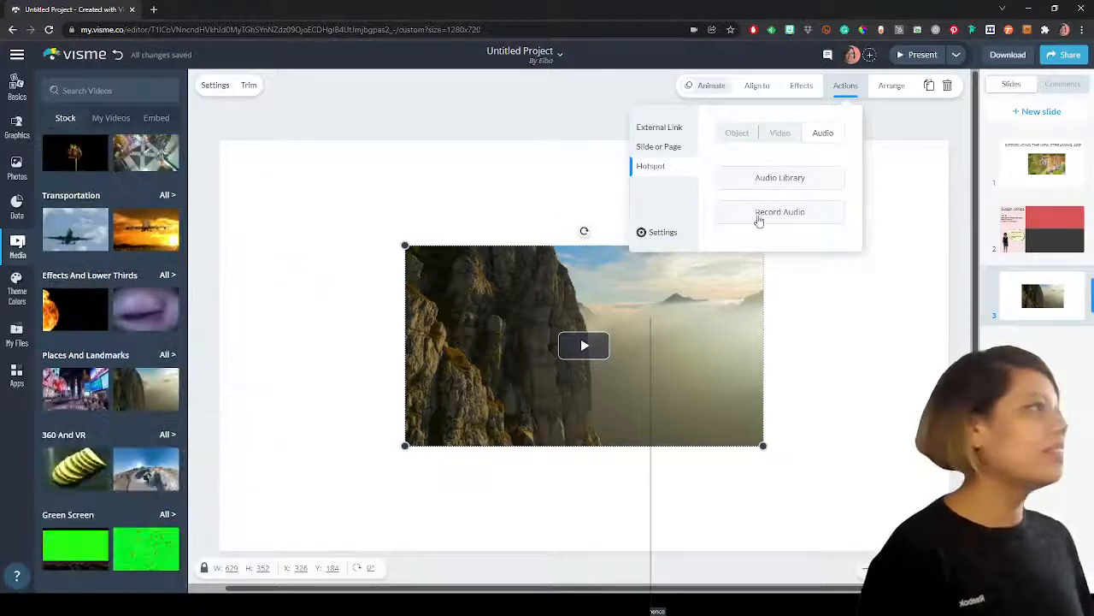
- Try a short hotspot audio recording with the default microphone, and check the preview link and indicator settings for actions
click(759, 218)
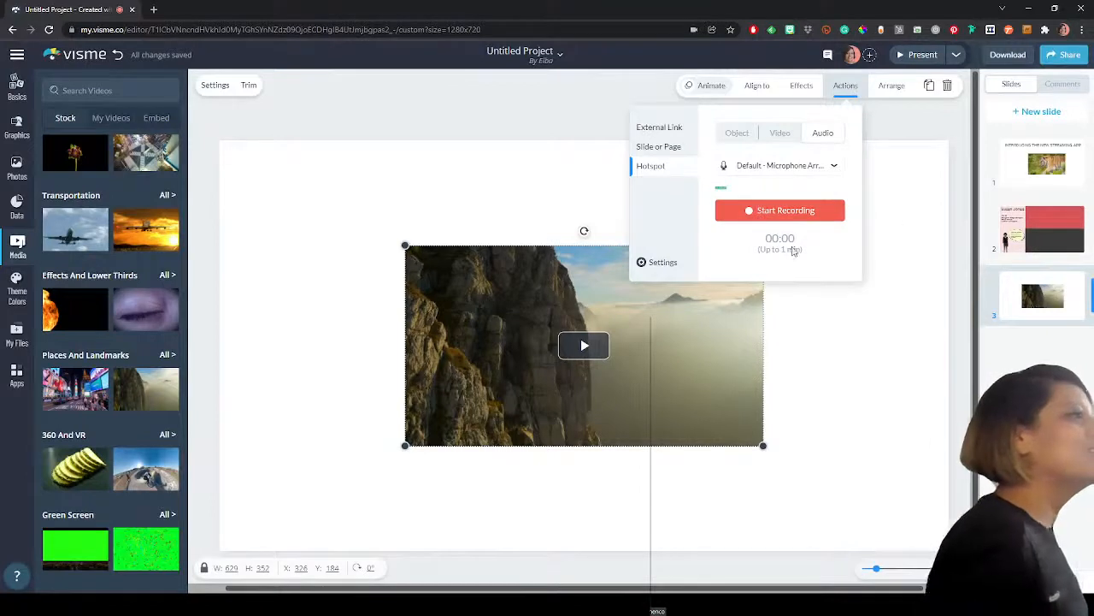
click(764, 217)
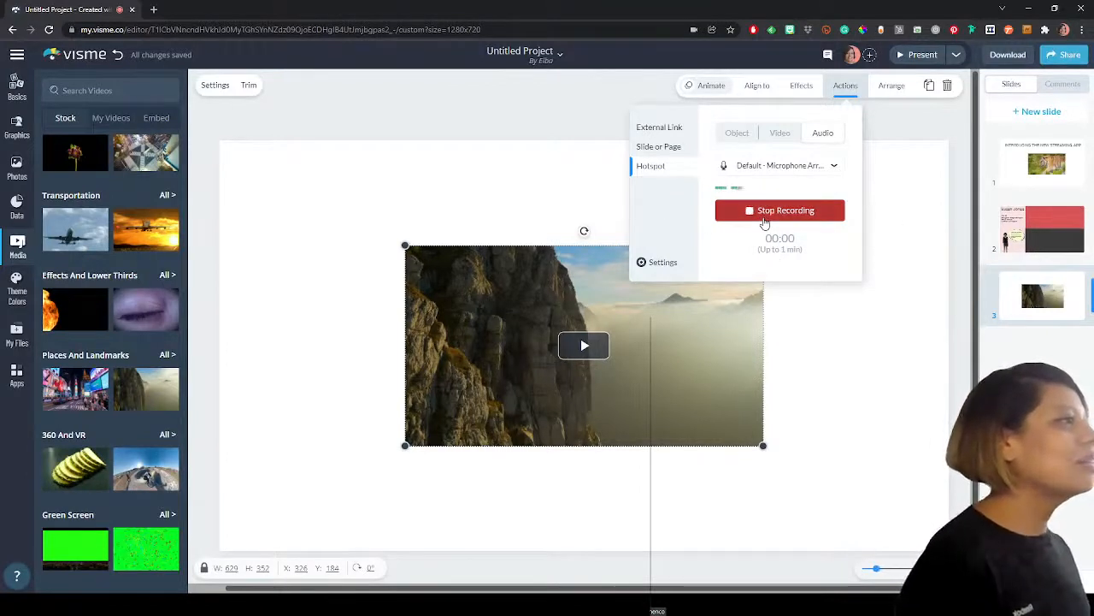
click(764, 219)
click(807, 200)
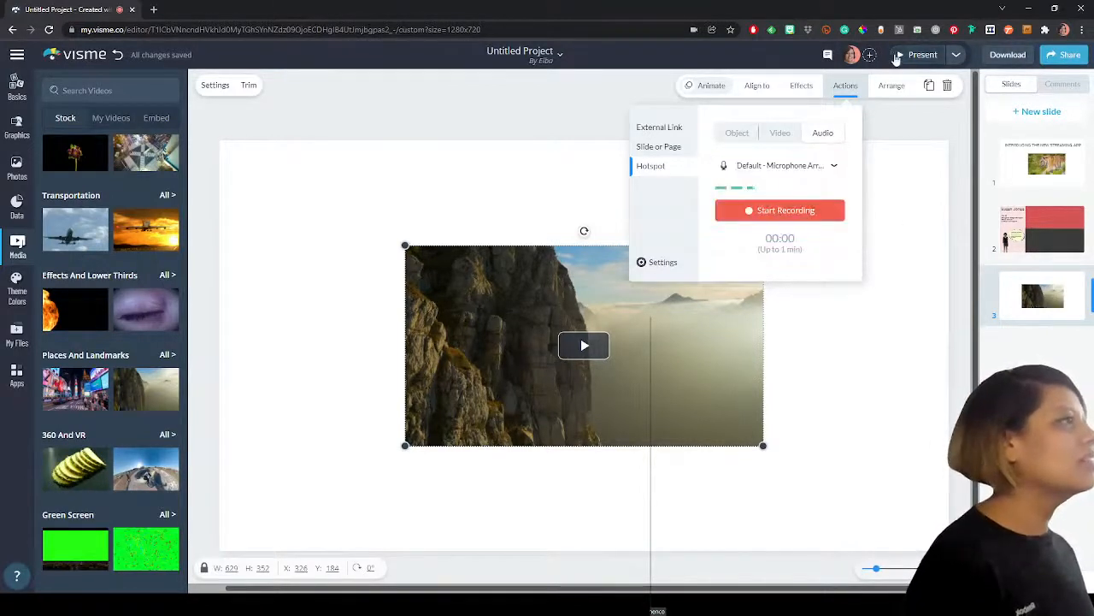
click(651, 265)
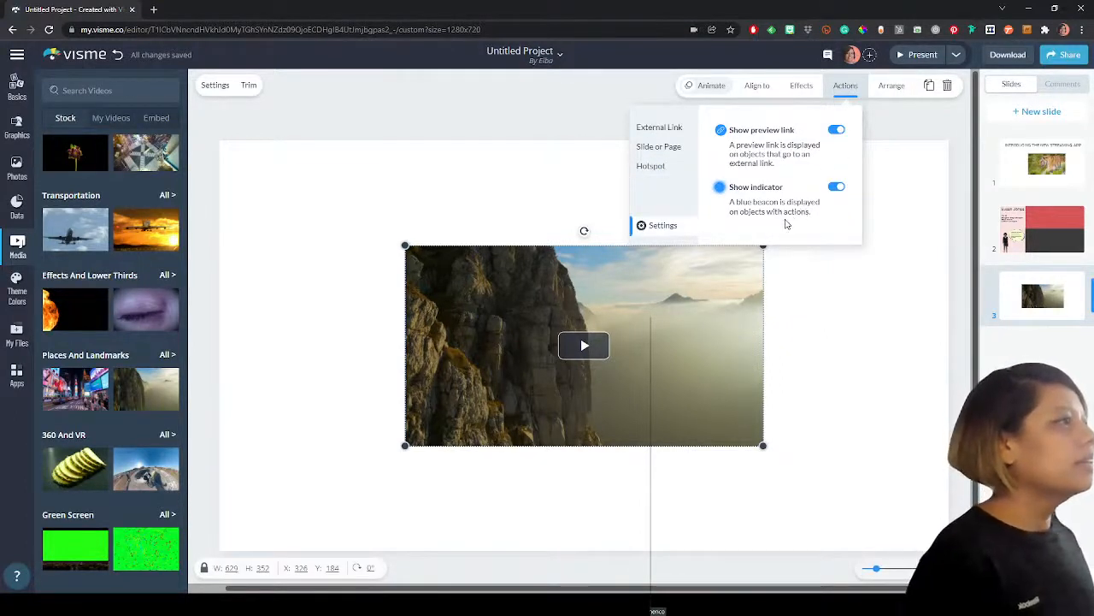
click(916, 226)
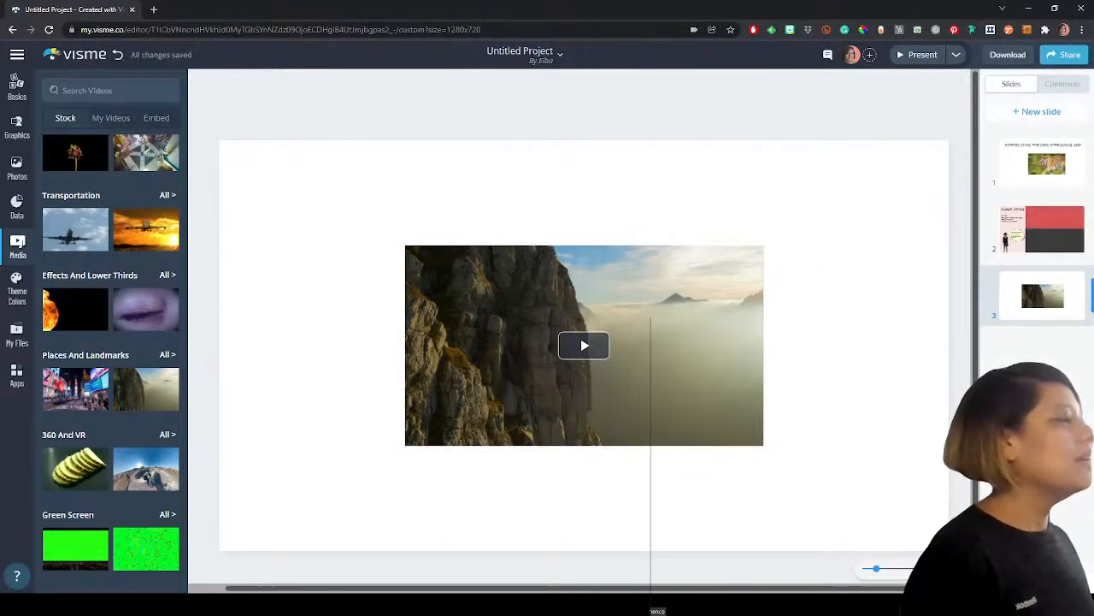
- Replace the placeholder in slide 3's presenter notes with a request beginning "Hey you can you finish the" that asks about the slide background
click(952, 569)
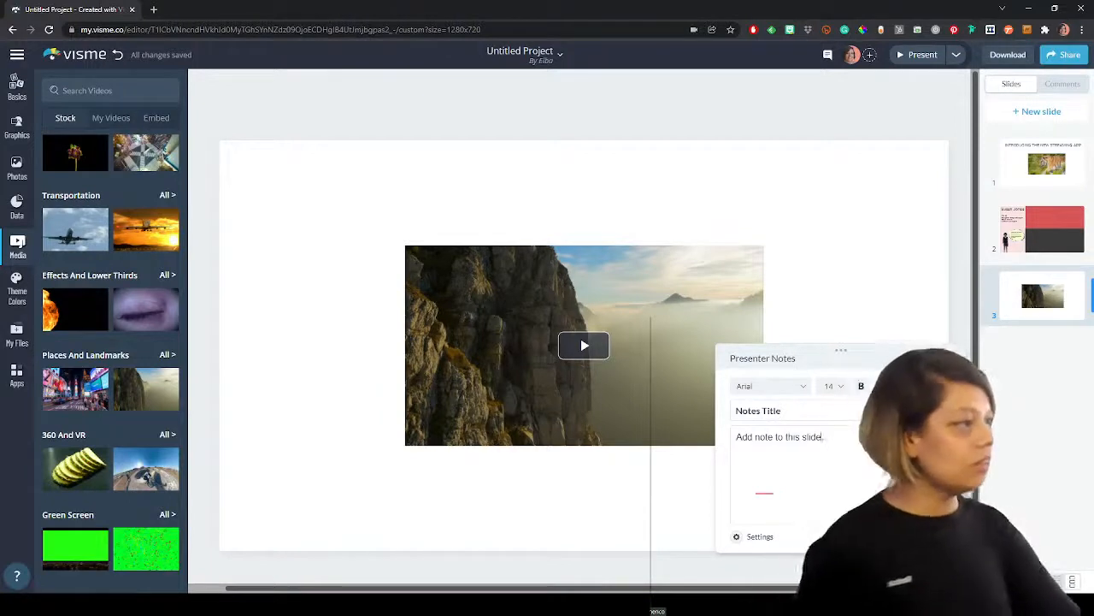
drag(825, 438, 704, 434)
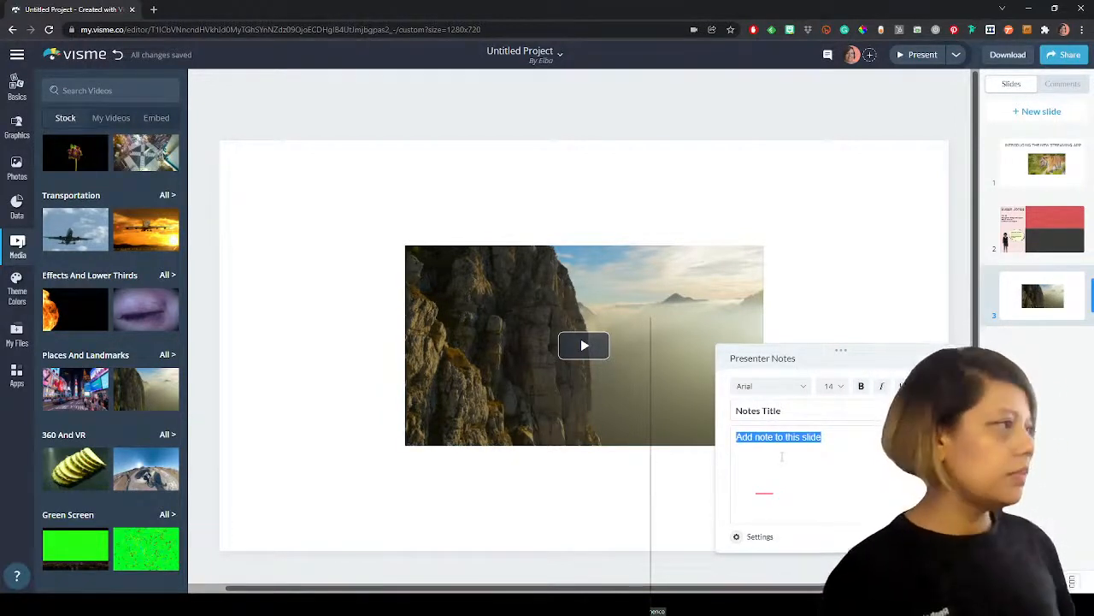
text(Hey you can you finish )
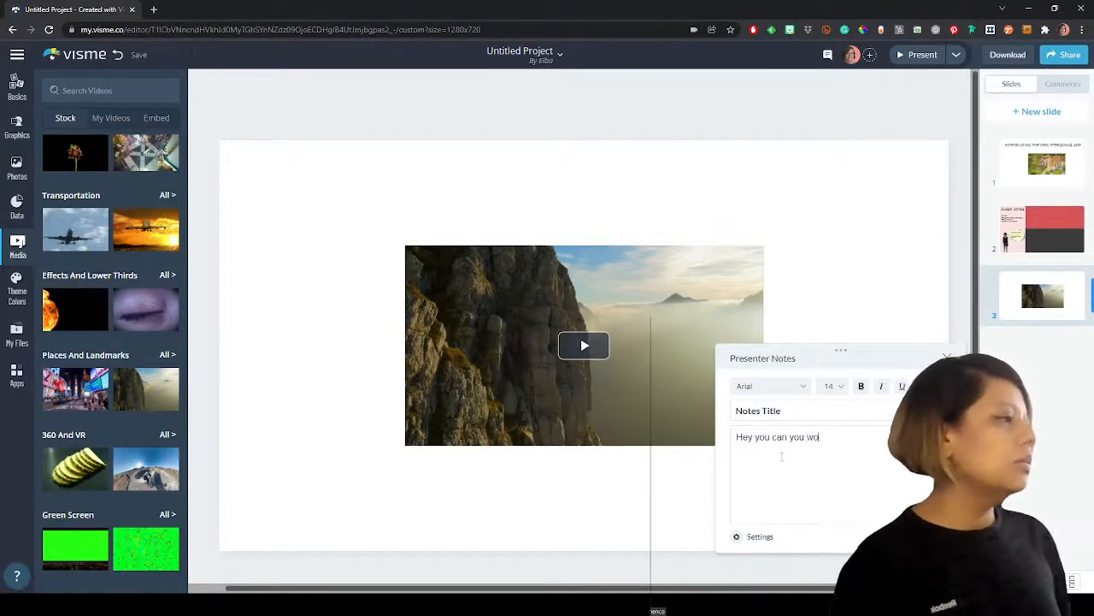
text(the backgrou slide)
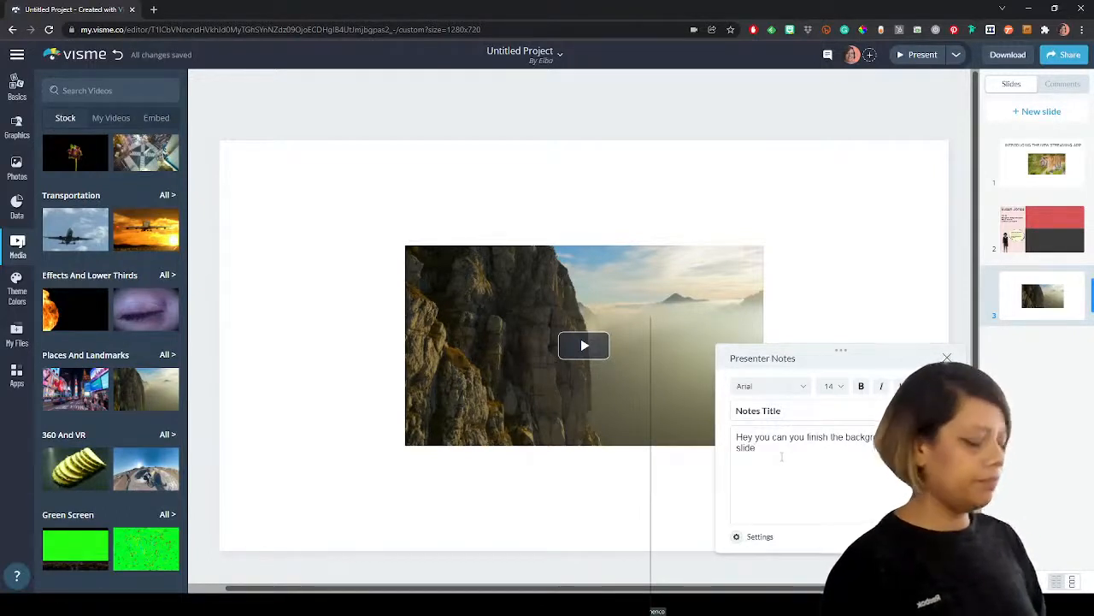
- Finish slide 3's presenter note request with "? thanks?", trying an @ mention after it and deleting that mention
text(? thanks? @df)
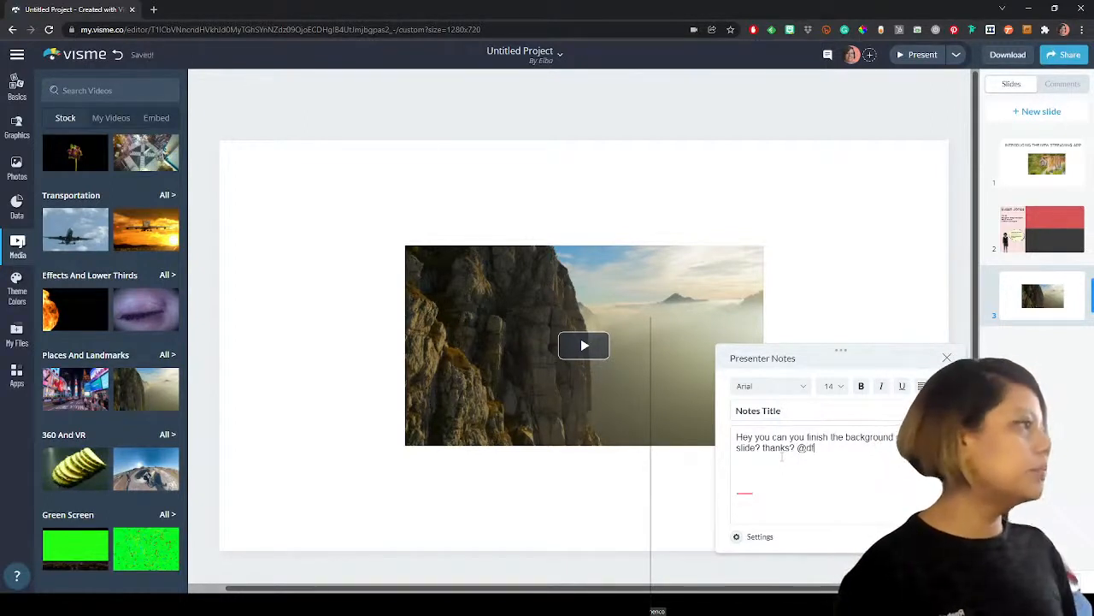
key(BackSpace)
key(BackSpace)
key(BackSpace)
key(BackSpace)
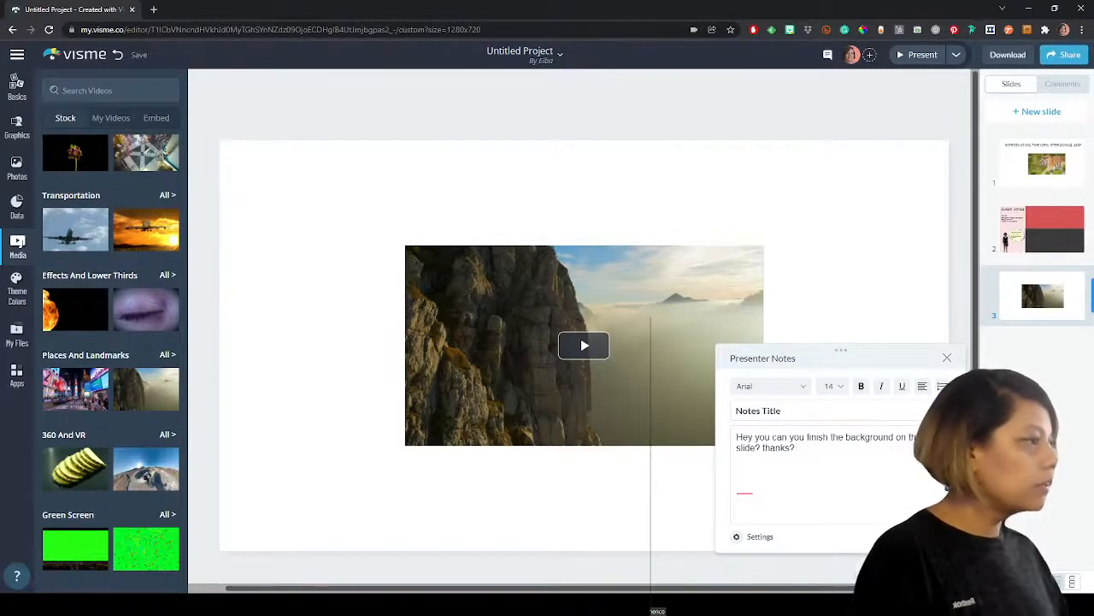
- Check the presenter notes settings for presenter view access and hiding speaker notes, and close the notes
click(758, 544)
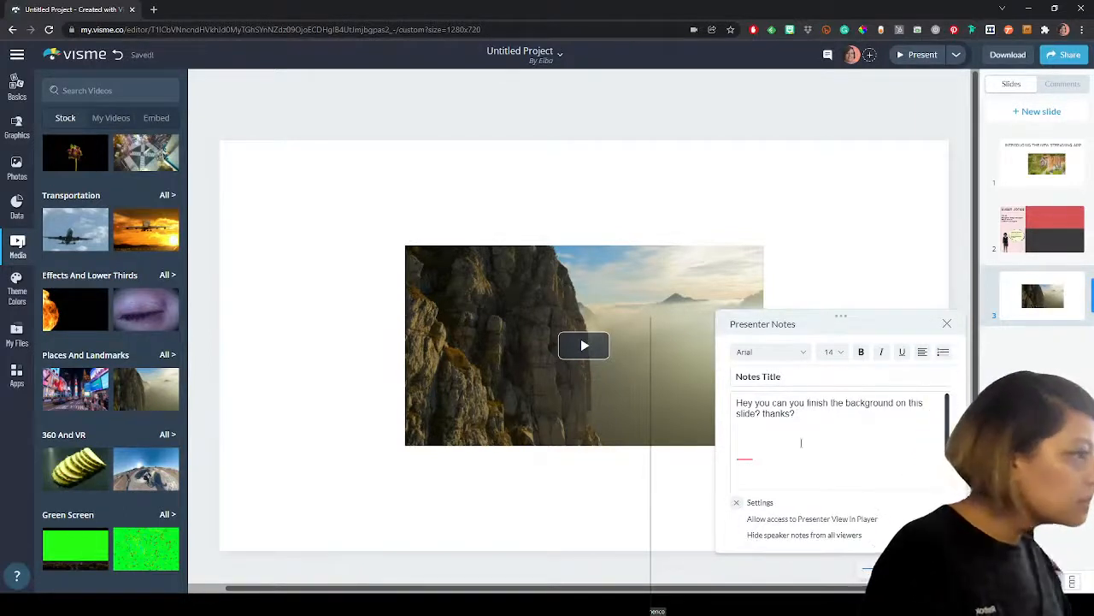
scroll(801, 443, down, 1)
scroll(801, 443, up, 1)
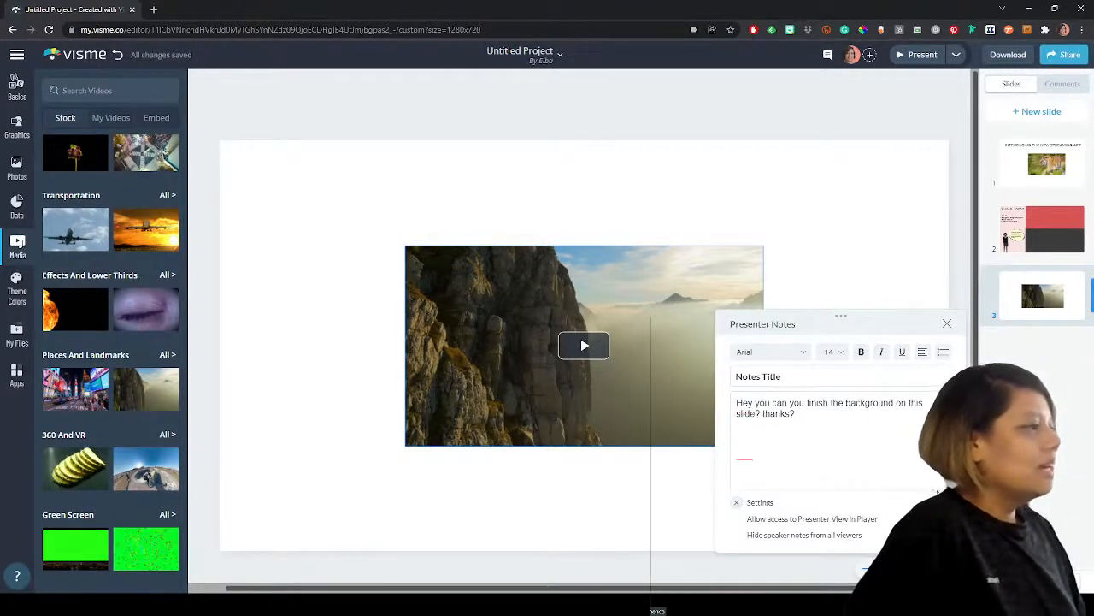
scroll(852, 442, down, 1)
click(937, 483)
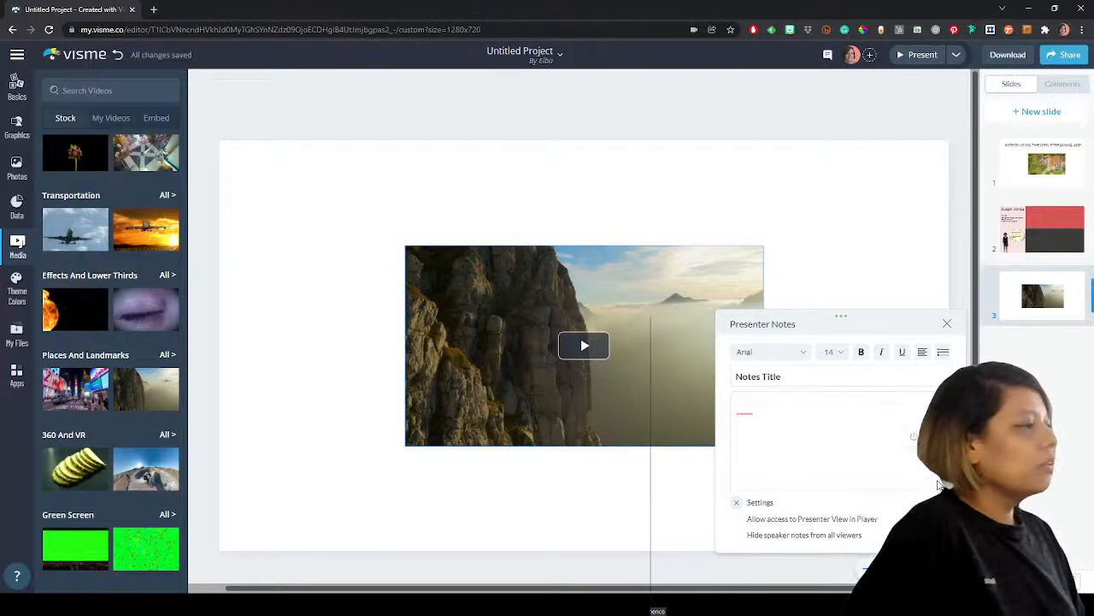
click(946, 323)
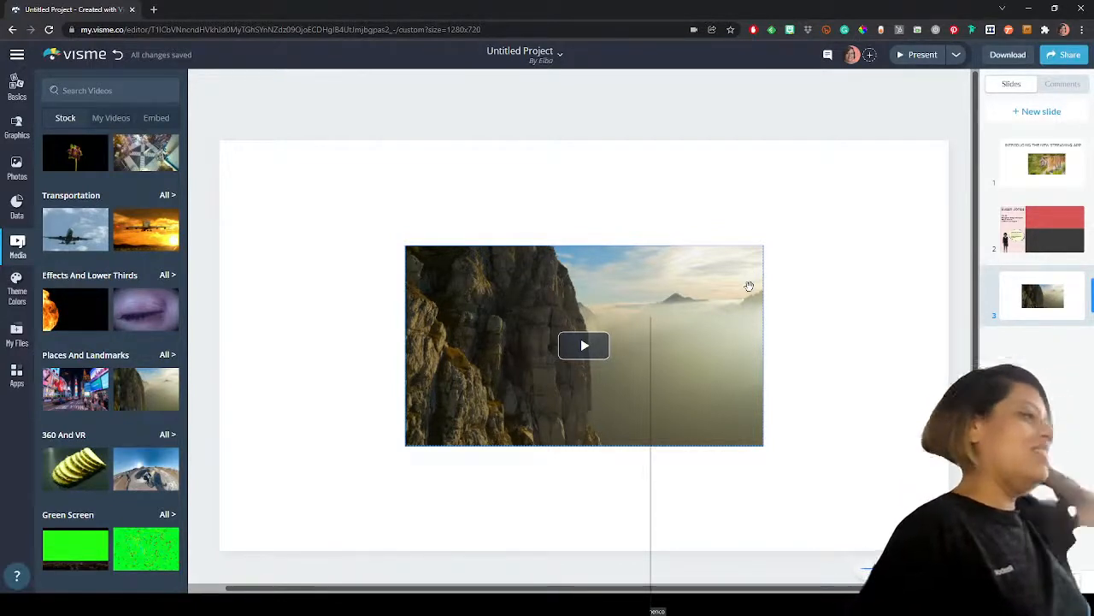
- Preview slide 3 in presentation mode with the cliff video playing
scroll(897, 513, down, 1)
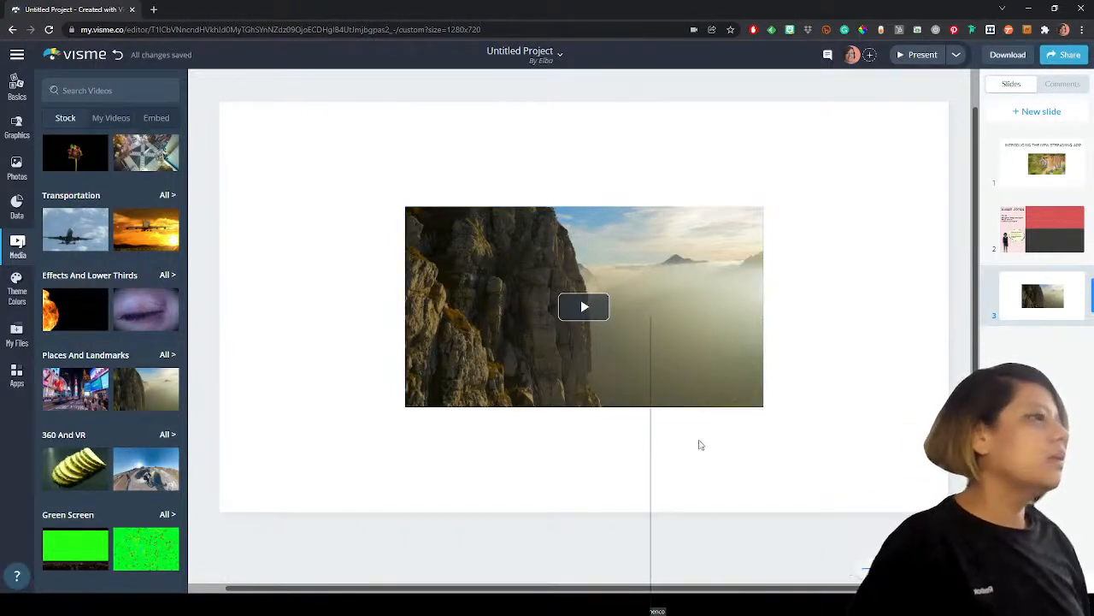
click(606, 318)
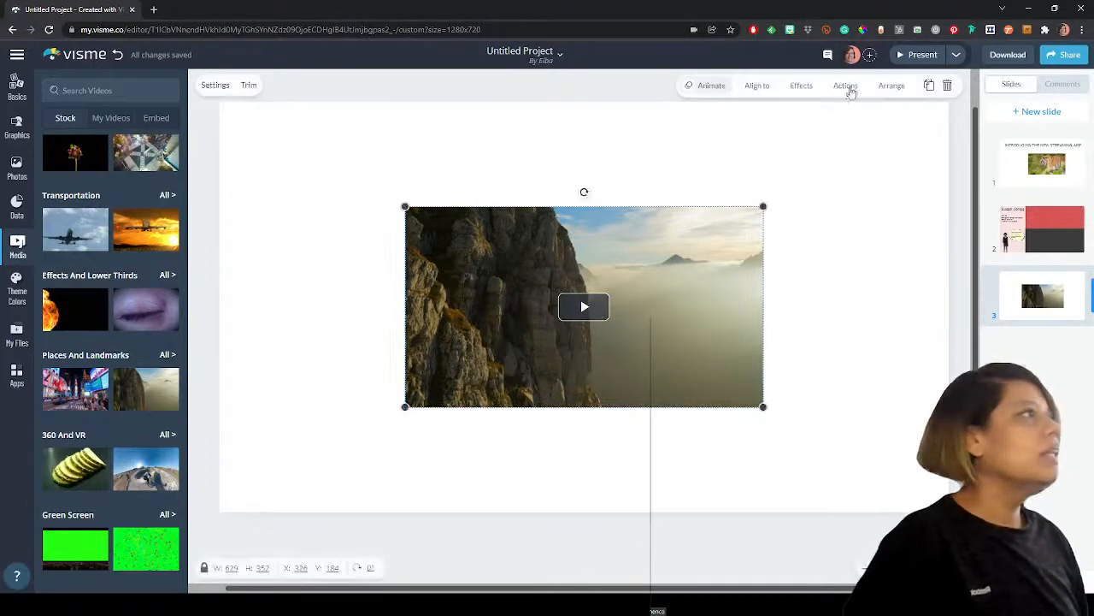
click(924, 57)
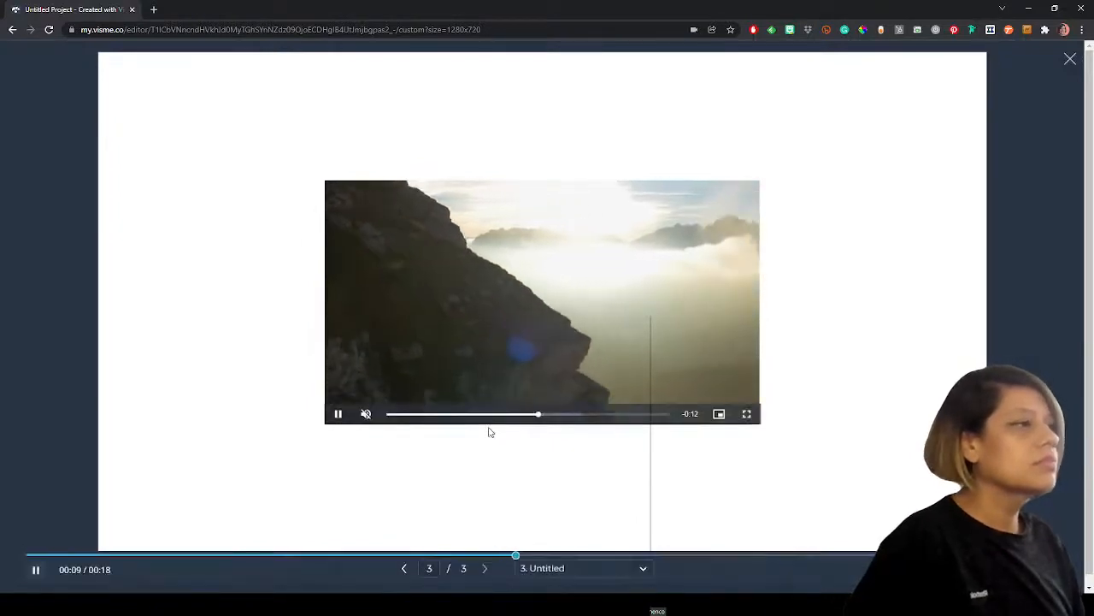
- Inspect the previewed slide's console and page elements in the browser's developer tools, and exit the preview
key(F12)
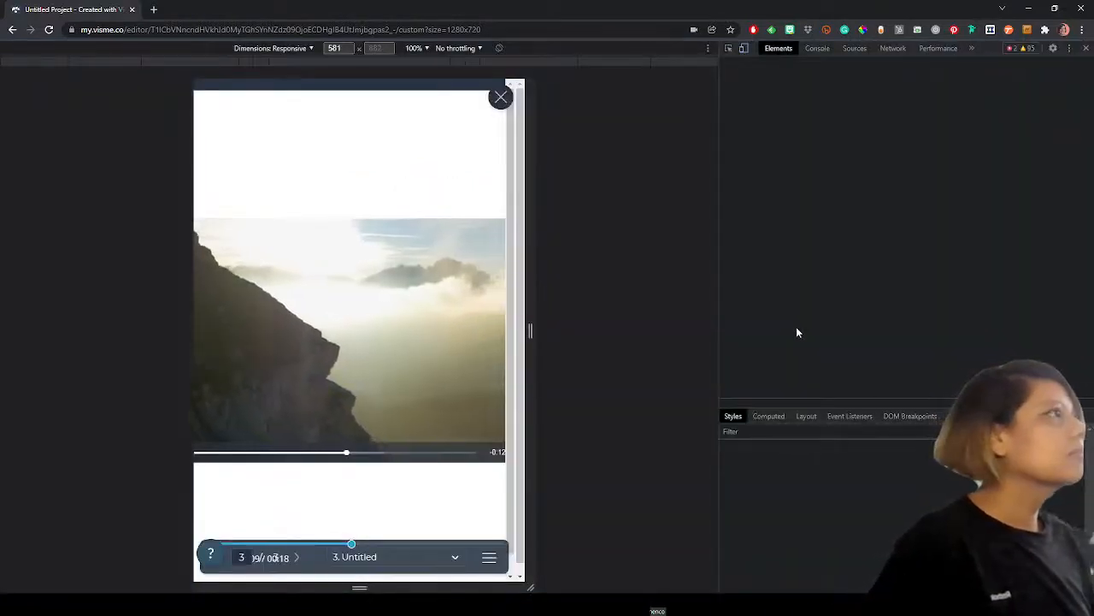
click(823, 49)
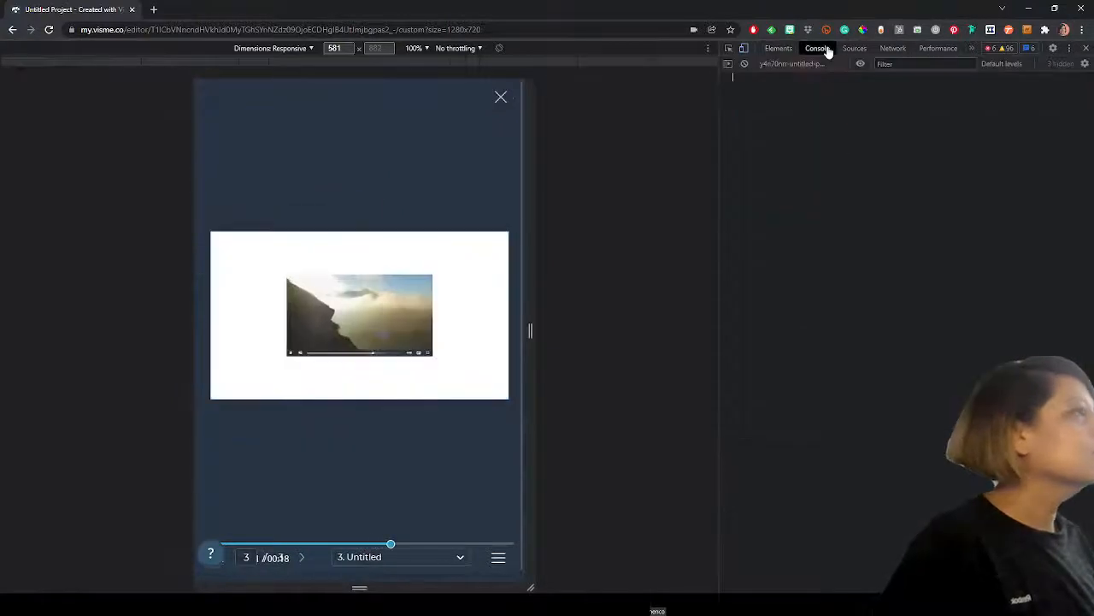
click(779, 49)
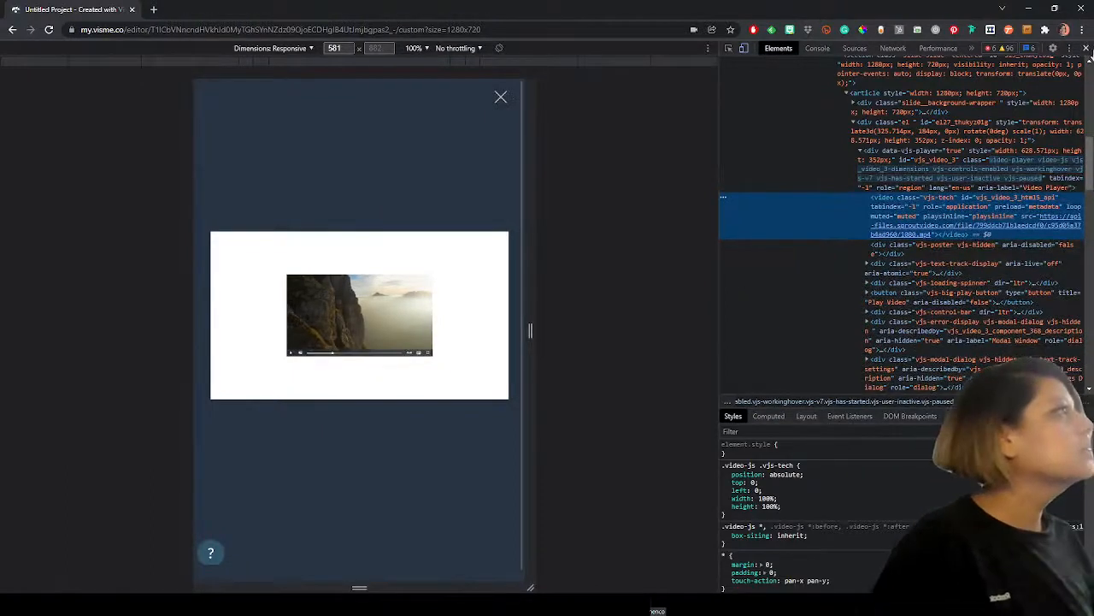
click(1086, 48)
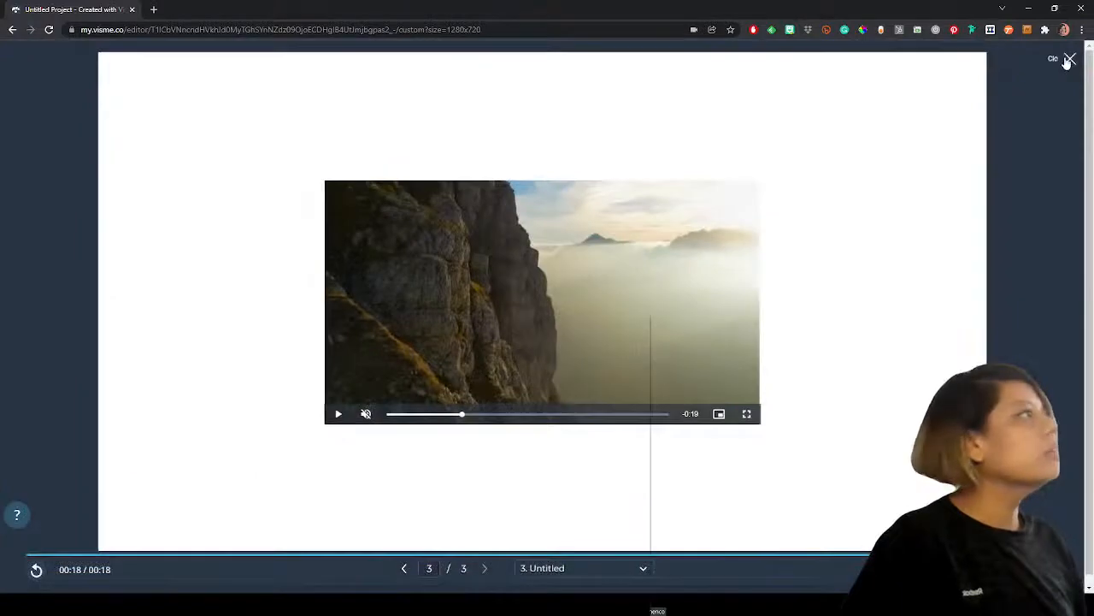
click(1065, 54)
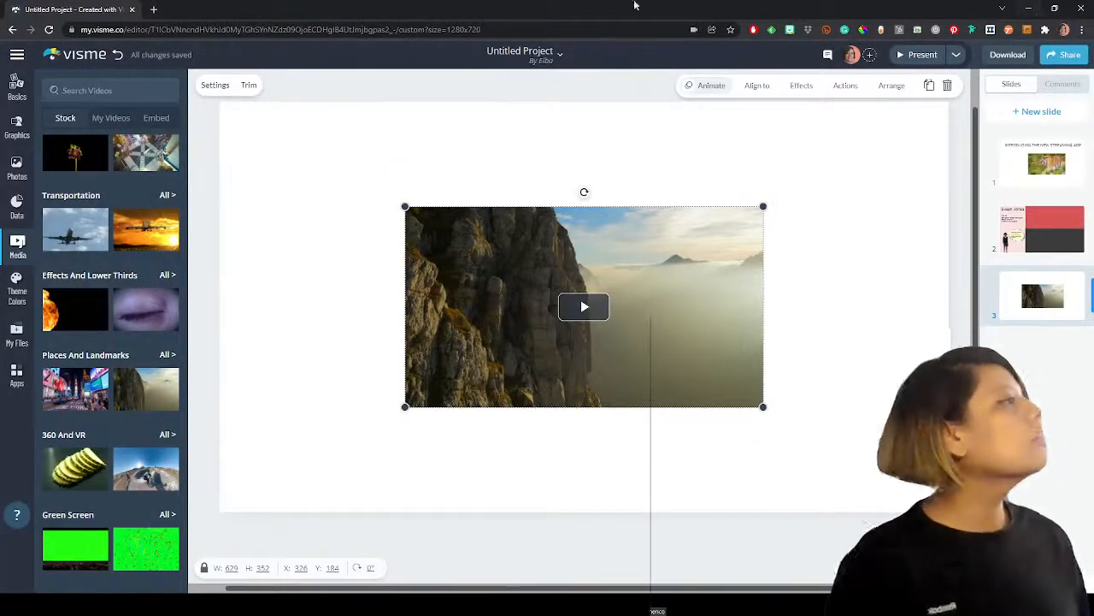
- Examine the project's comment filters and comment notification options, including notifying via Slack
click(1065, 85)
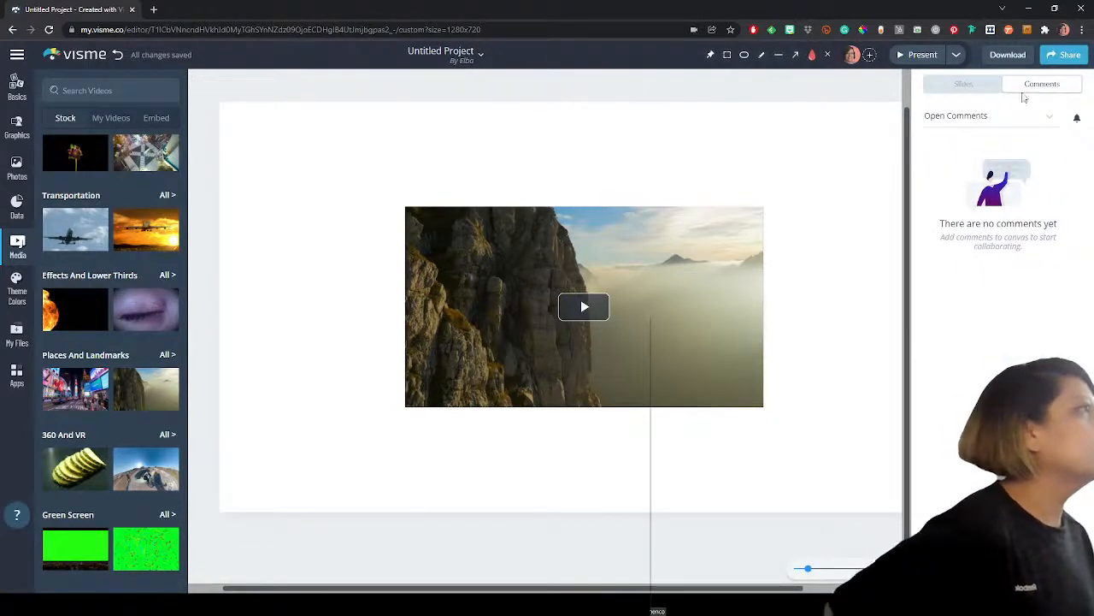
click(979, 124)
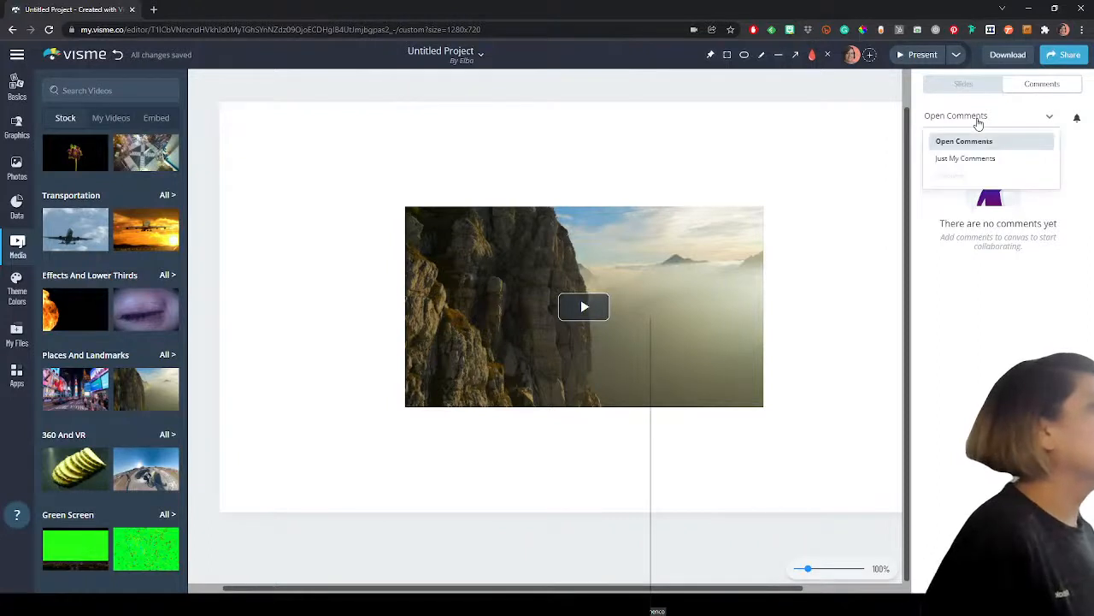
click(1076, 118)
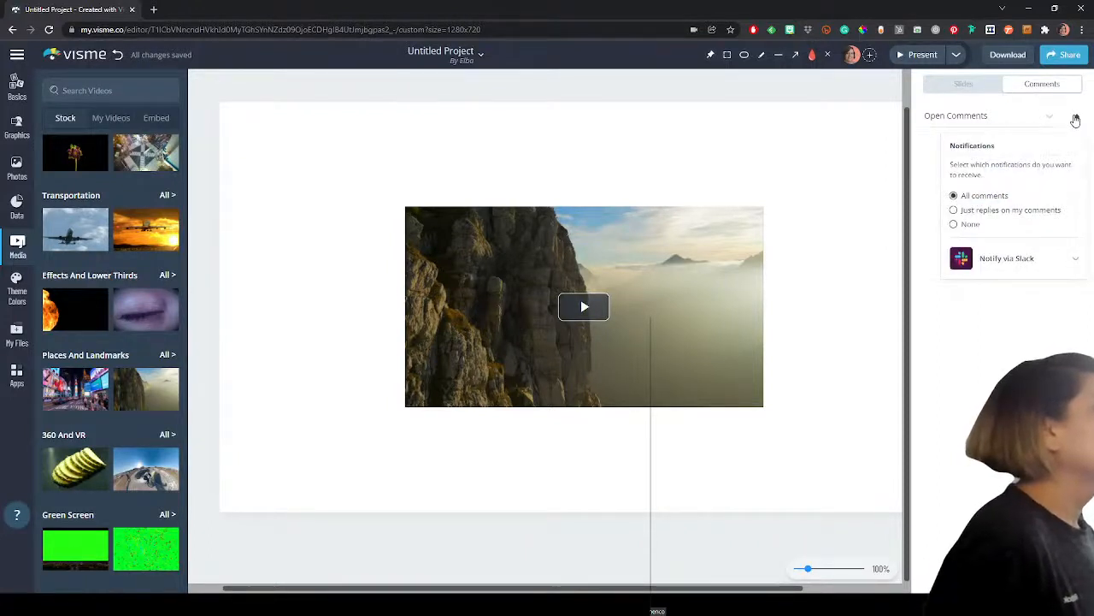
click(1069, 267)
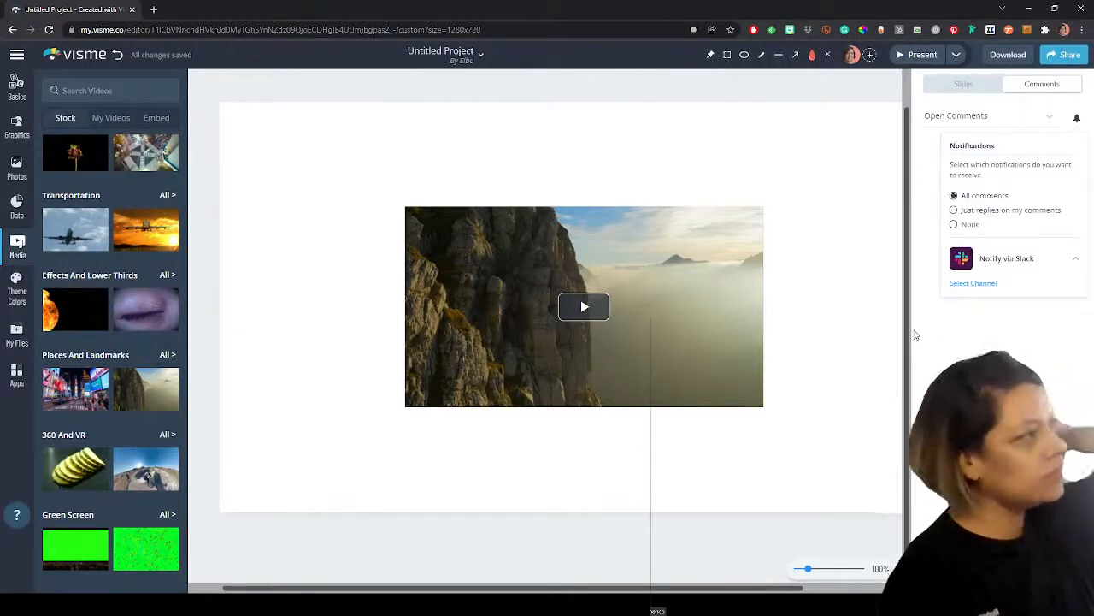
- Create a new file label named "Personal" in My Files after a glance at the theme colors
click(18, 295)
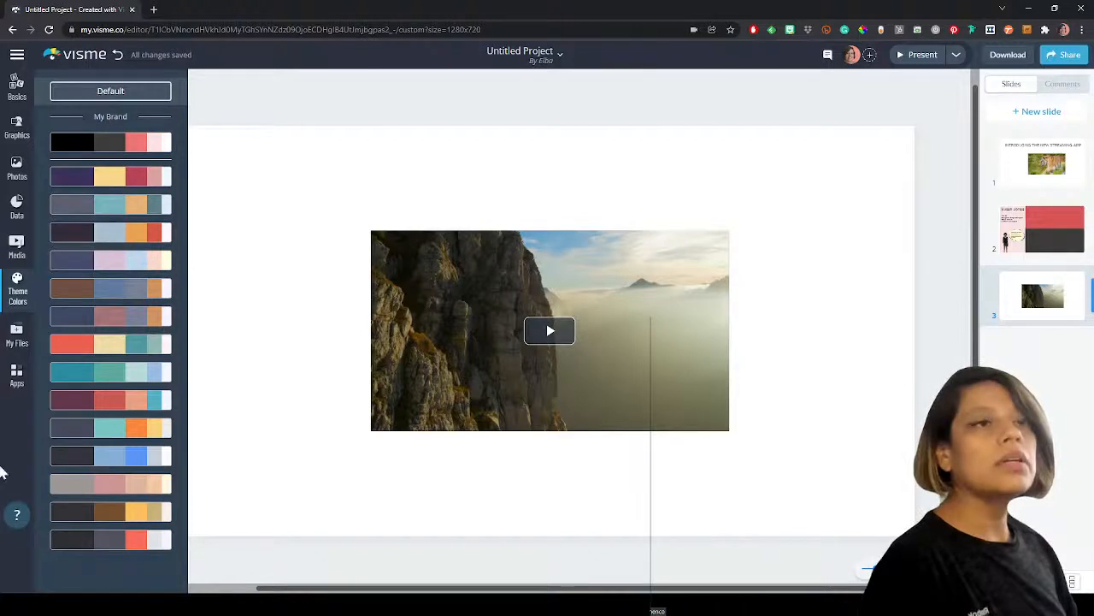
click(16, 335)
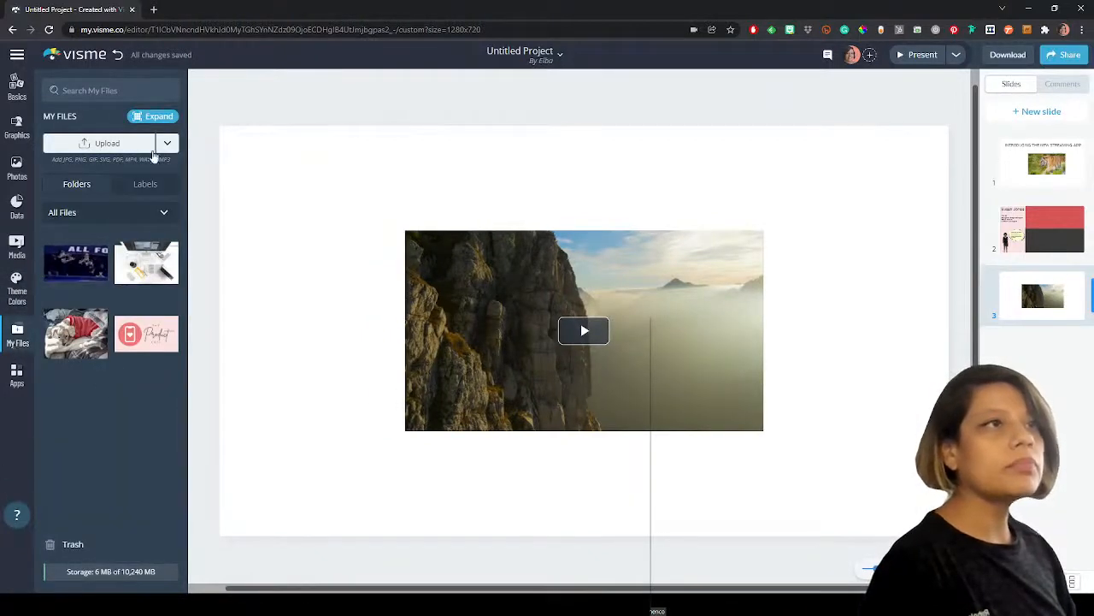
click(147, 185)
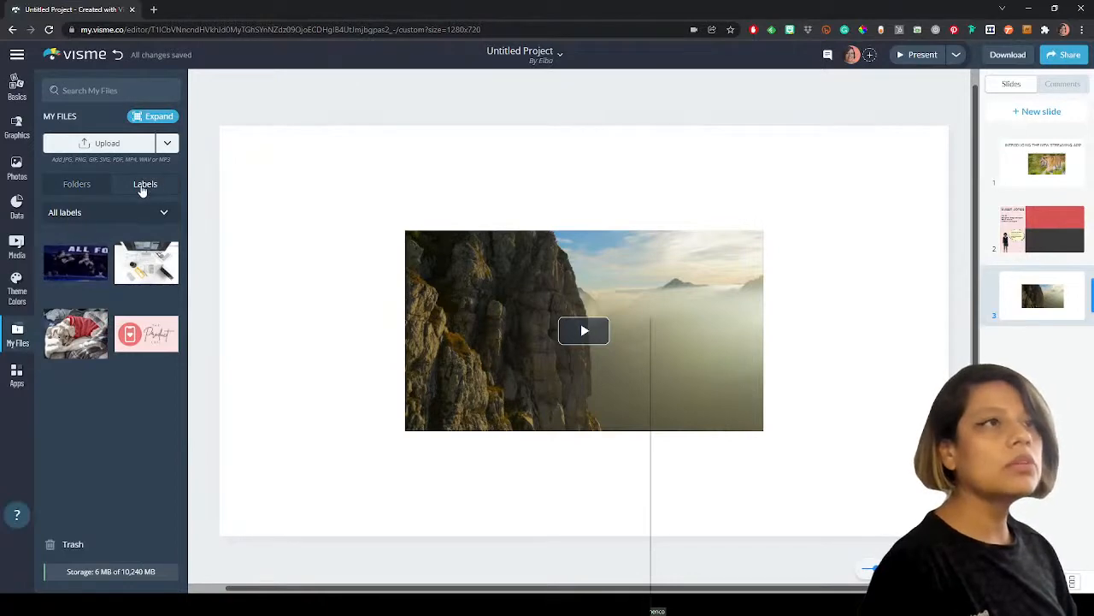
click(142, 214)
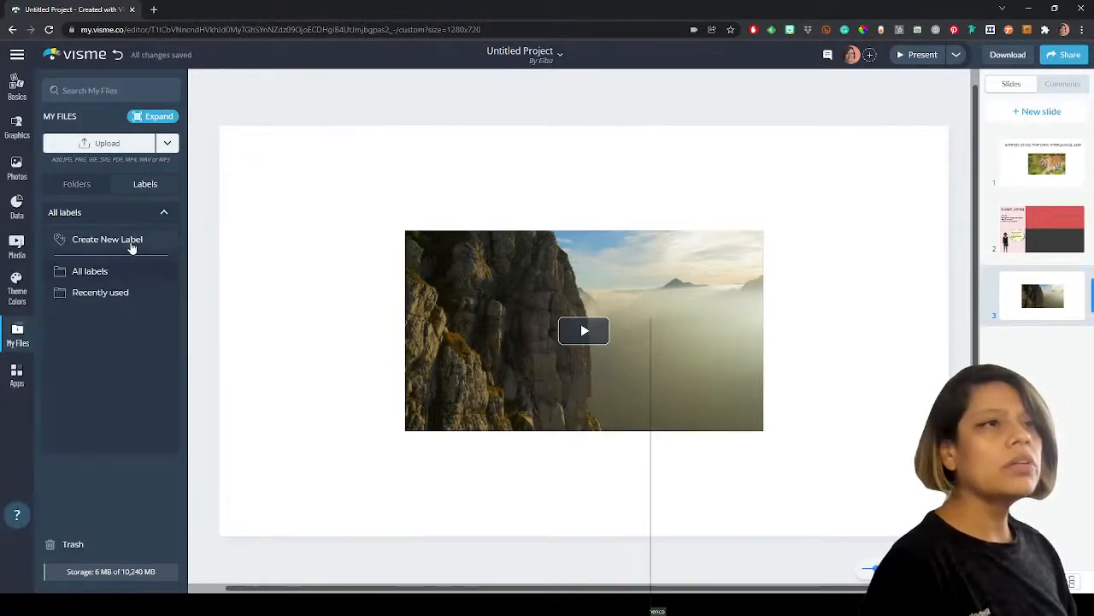
click(131, 244)
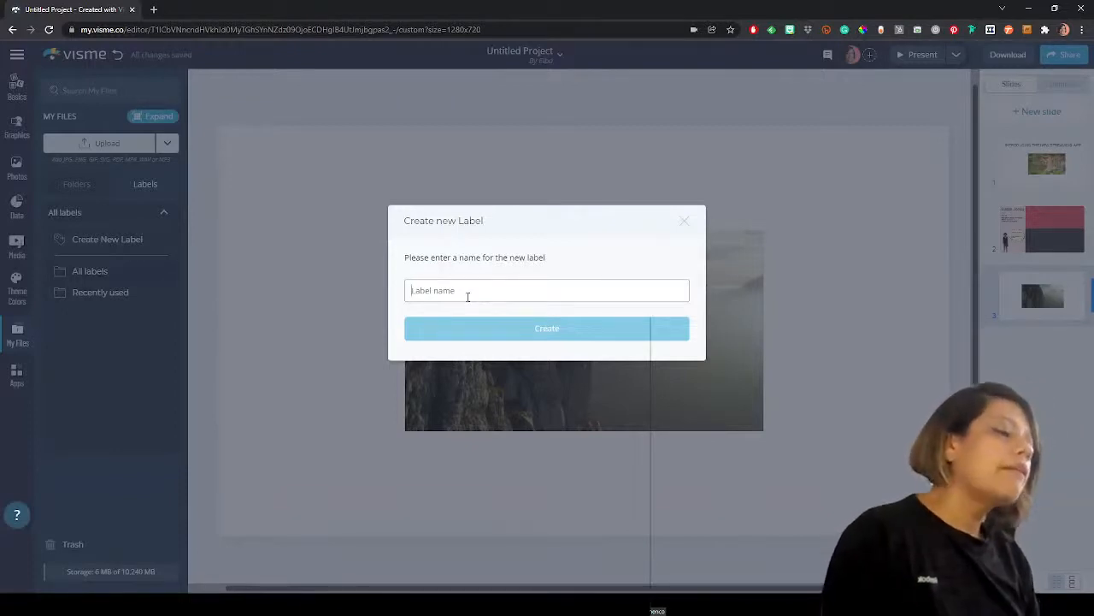
text(Personal)
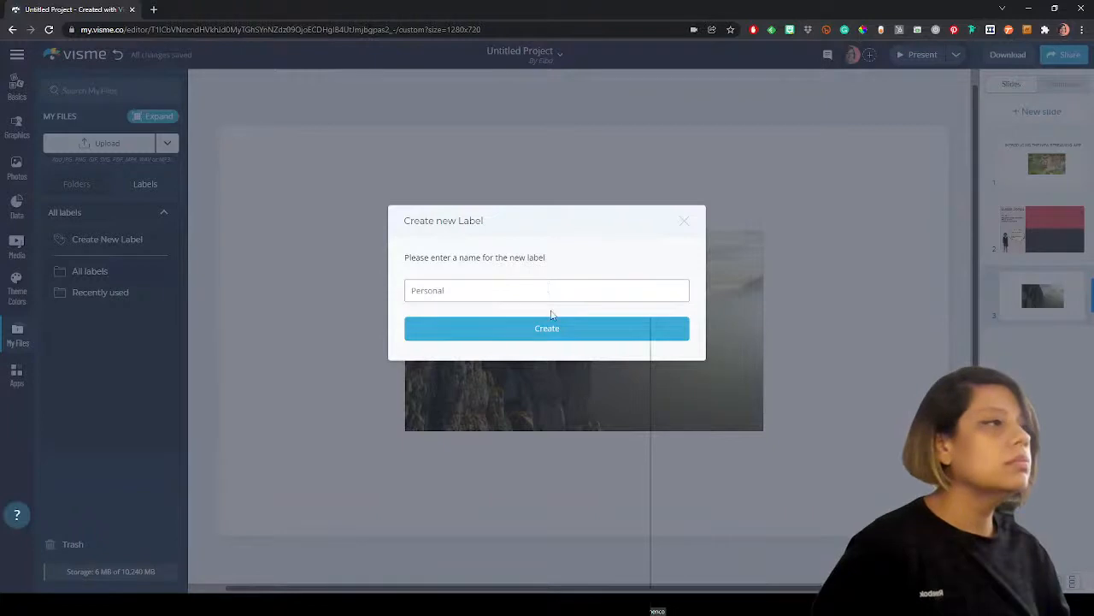
click(551, 322)
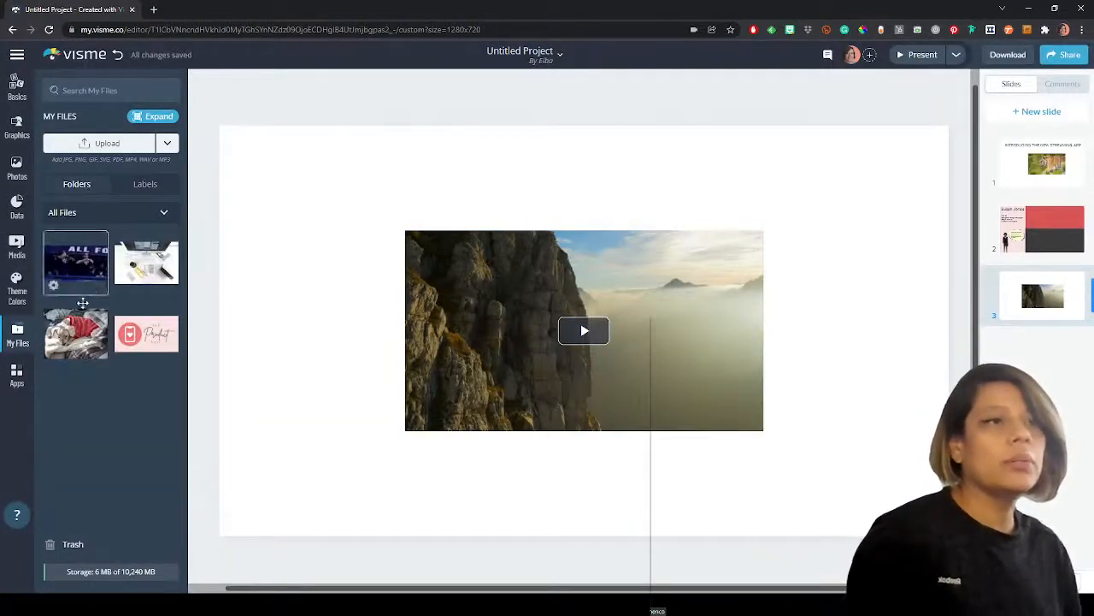
- Add the dog photo from My Files to slide 3, and check its file options, labels and the projects using it
click(75, 330)
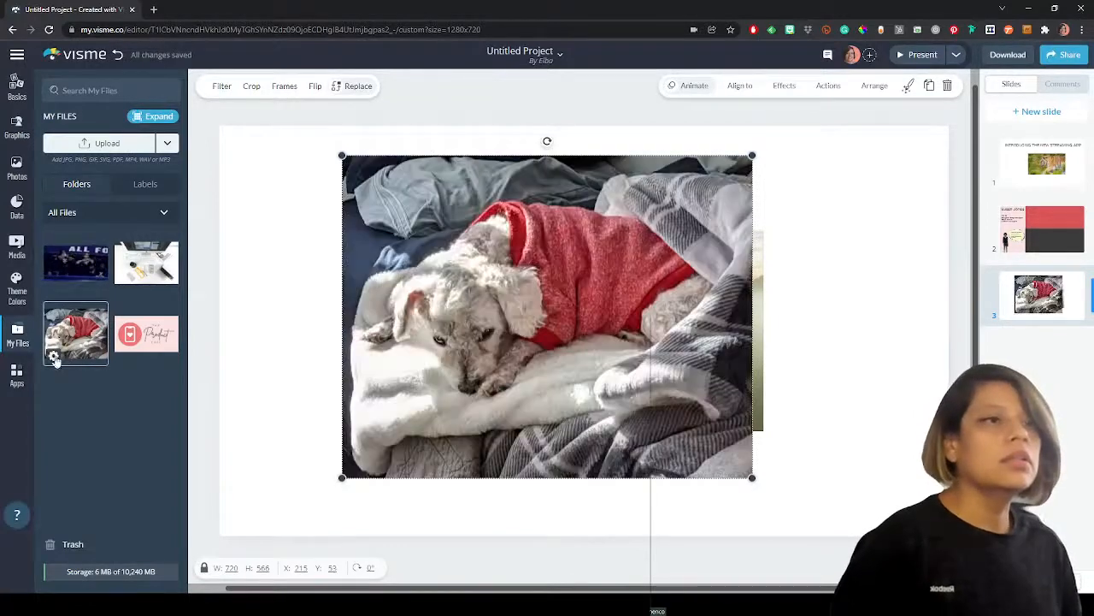
click(56, 360)
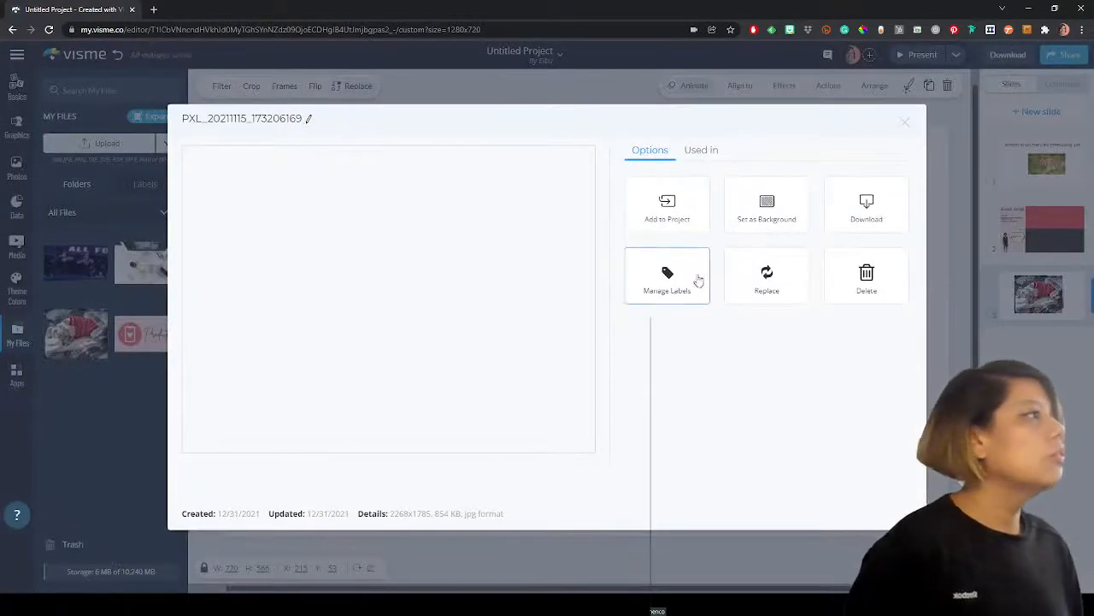
click(689, 278)
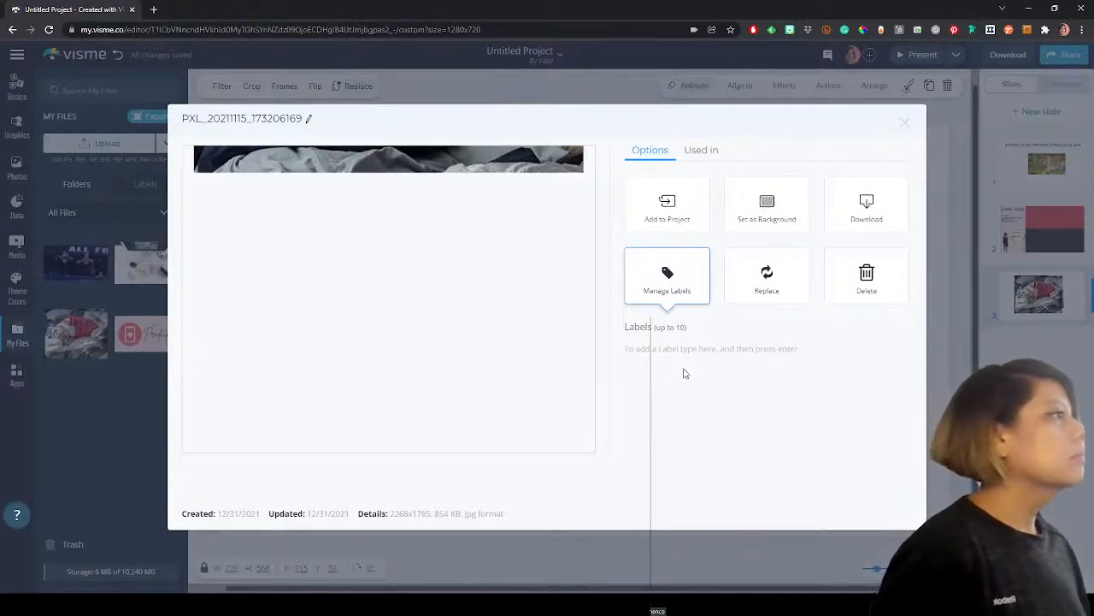
click(720, 159)
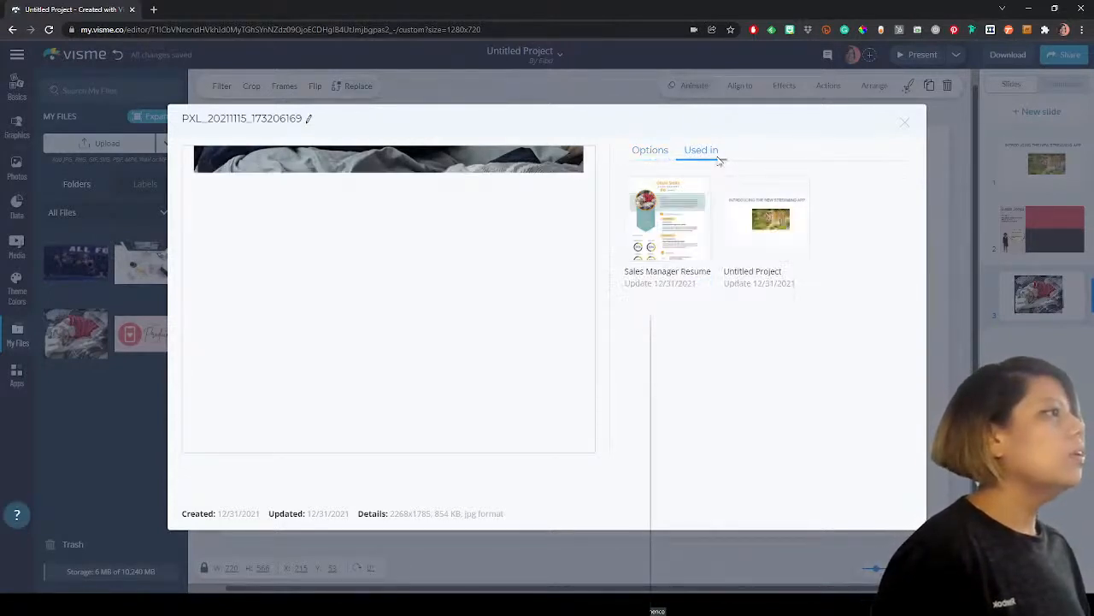
click(648, 153)
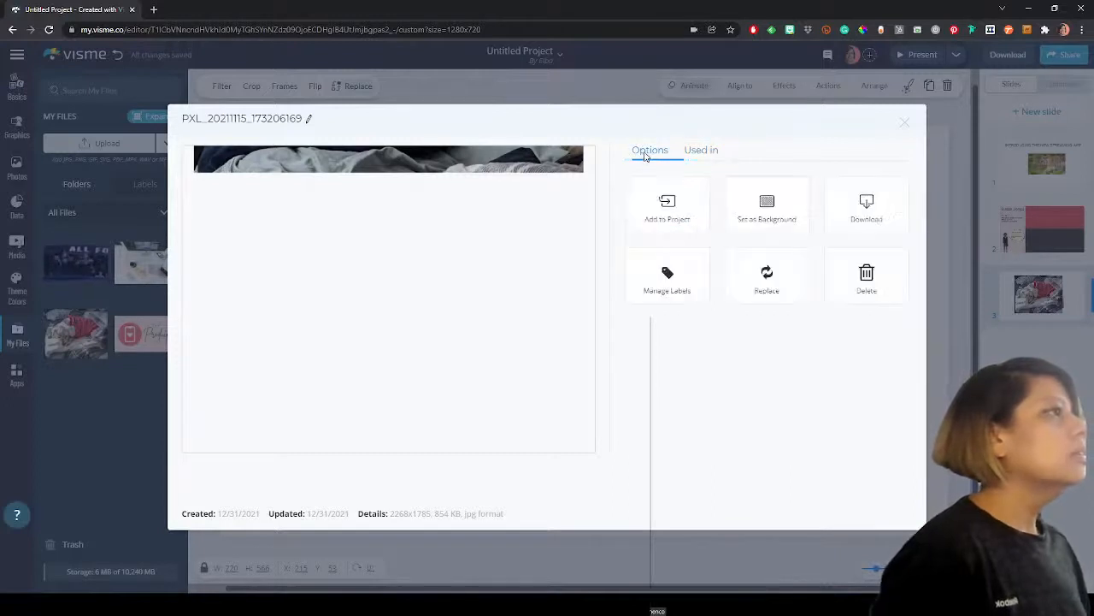
click(701, 154)
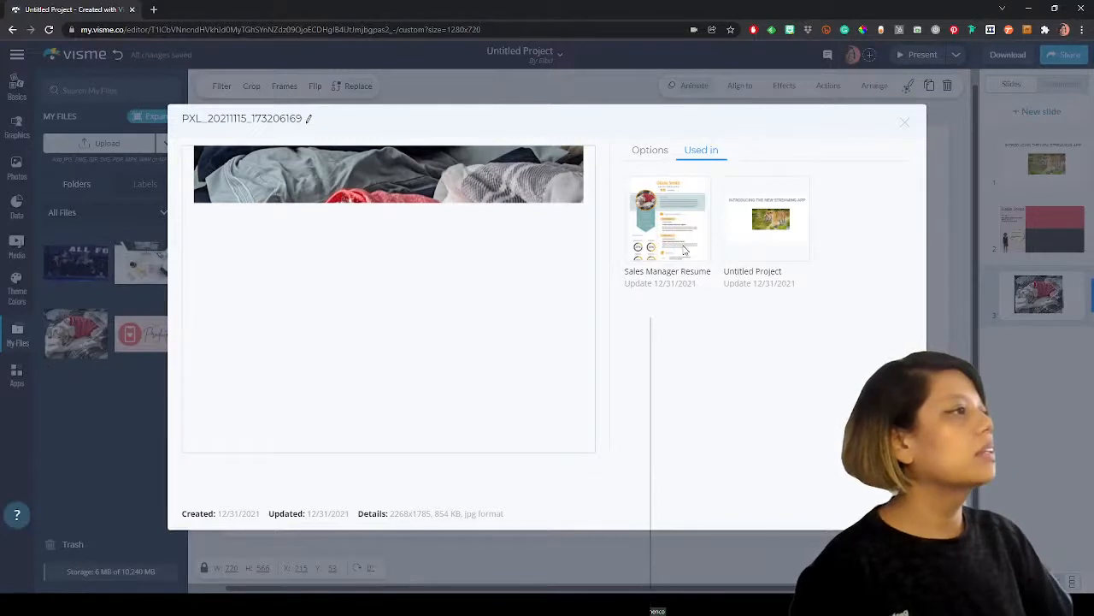
click(909, 127)
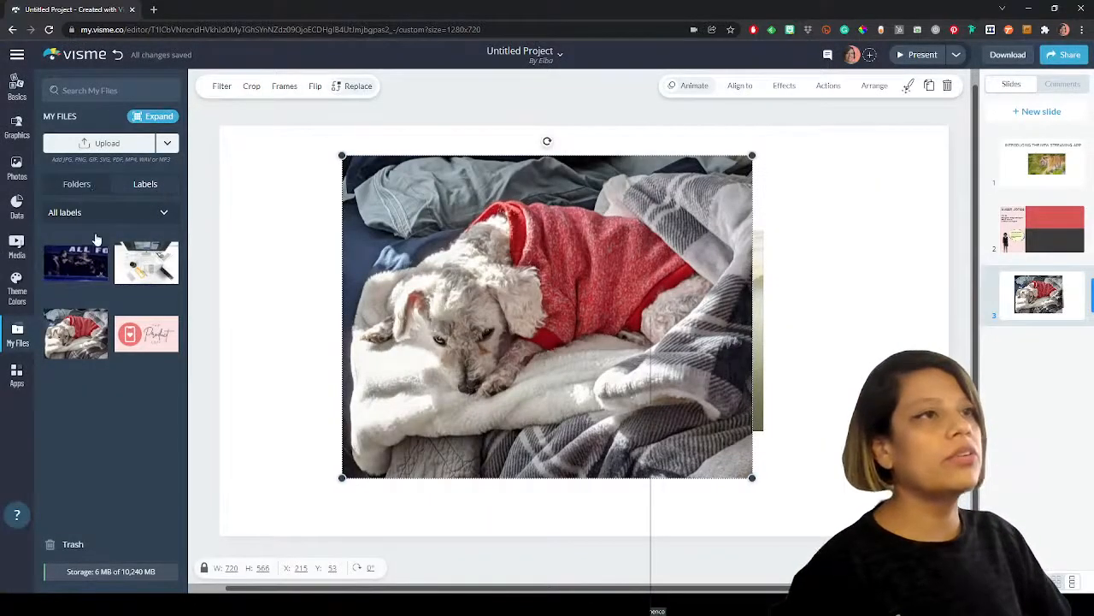
- Check the file options of the "The Product Edit" logo and the projects it is used in
click(123, 356)
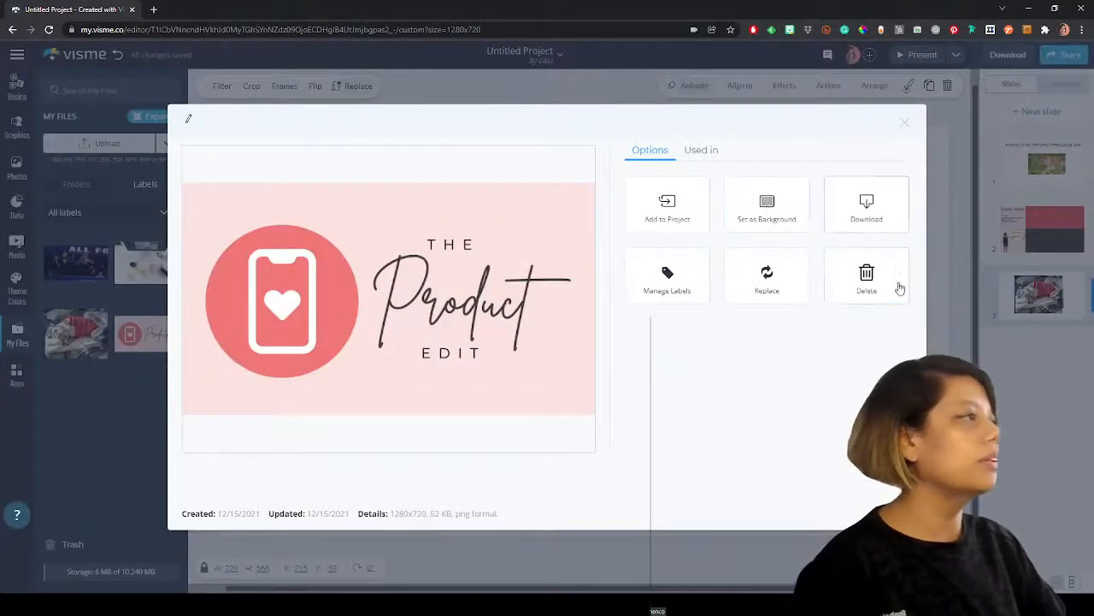
click(701, 152)
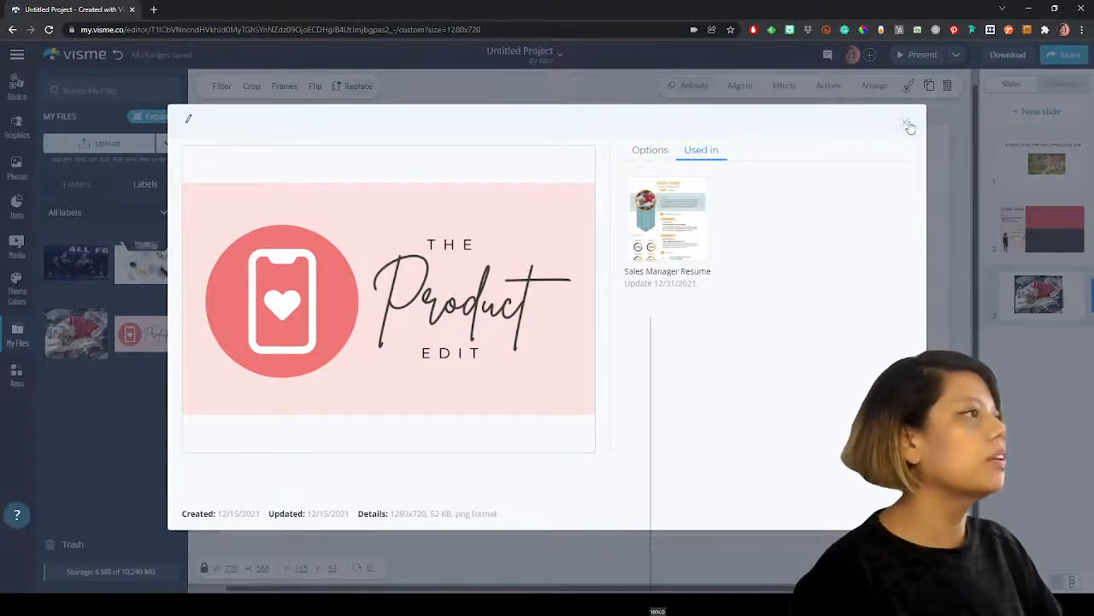
click(908, 125)
scroll(193, 543, down, 1)
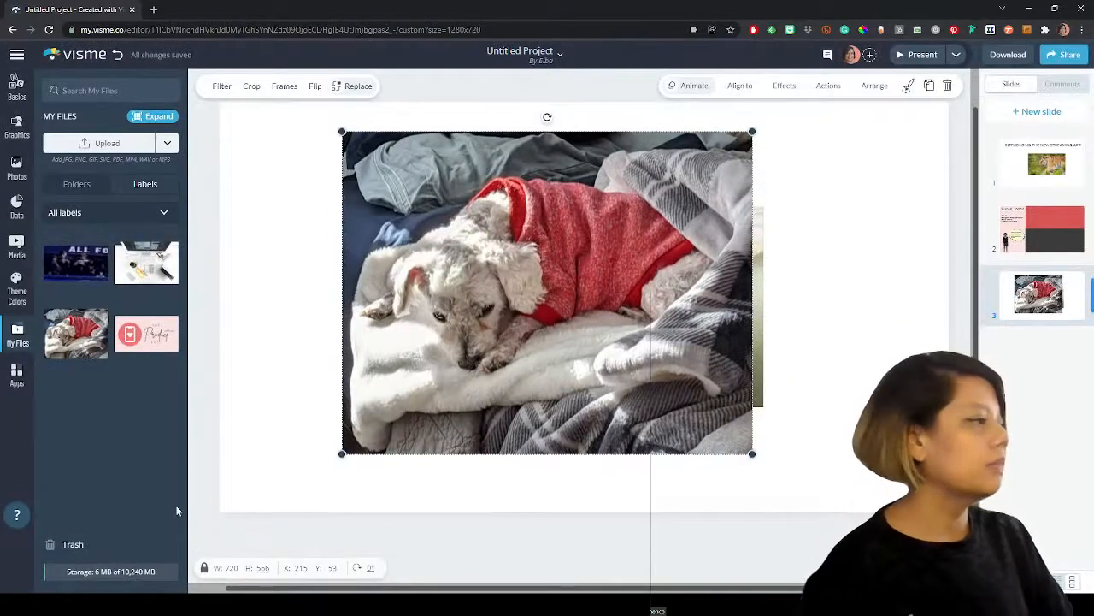
- Delete the dog photo from slide 3 and show My Files in its expanded view
key(Delete)
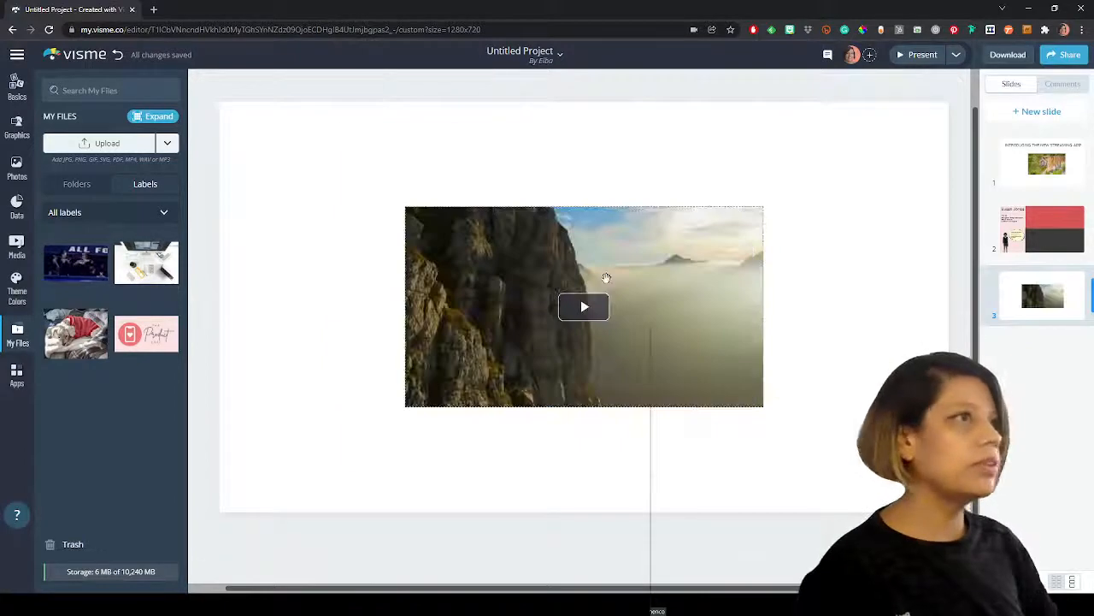
click(161, 116)
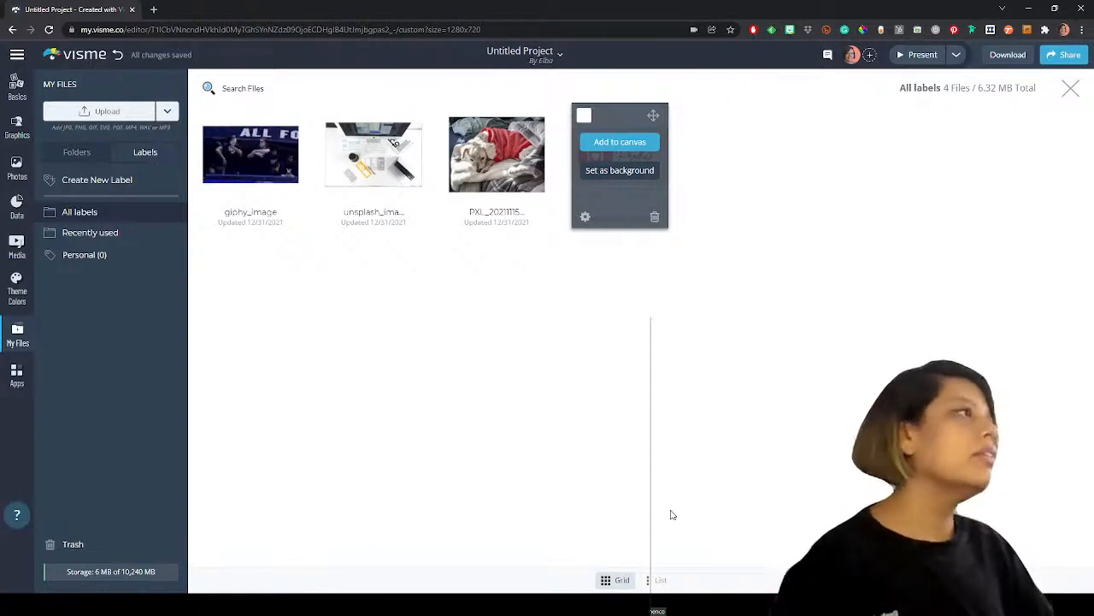
- Look through the graphics, basics, photo, GIF, mockup, cutout and data content offered for the slides
click(14, 129)
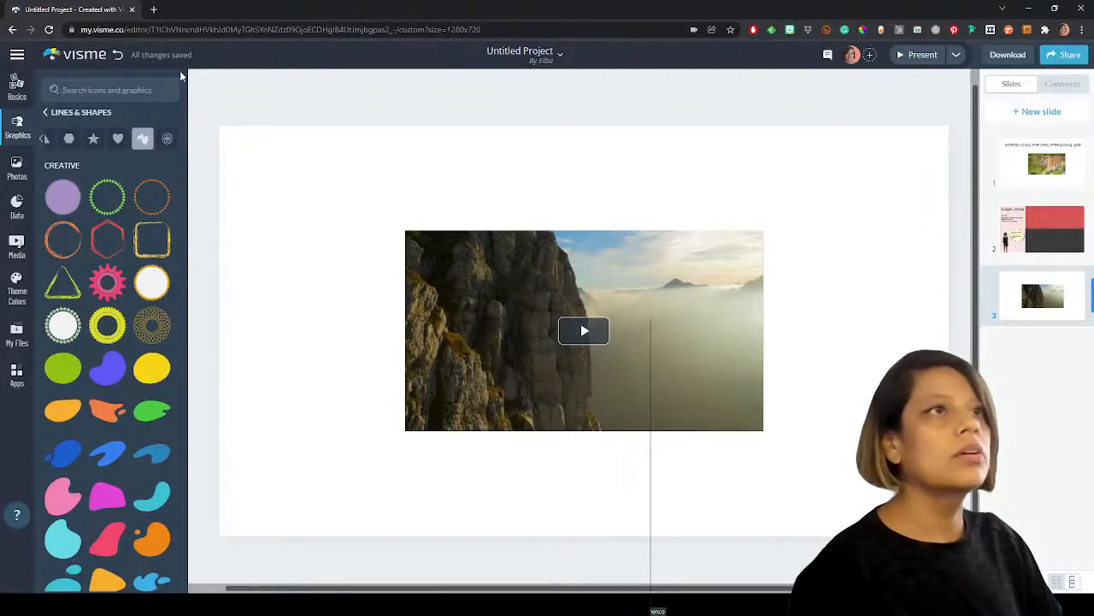
click(15, 92)
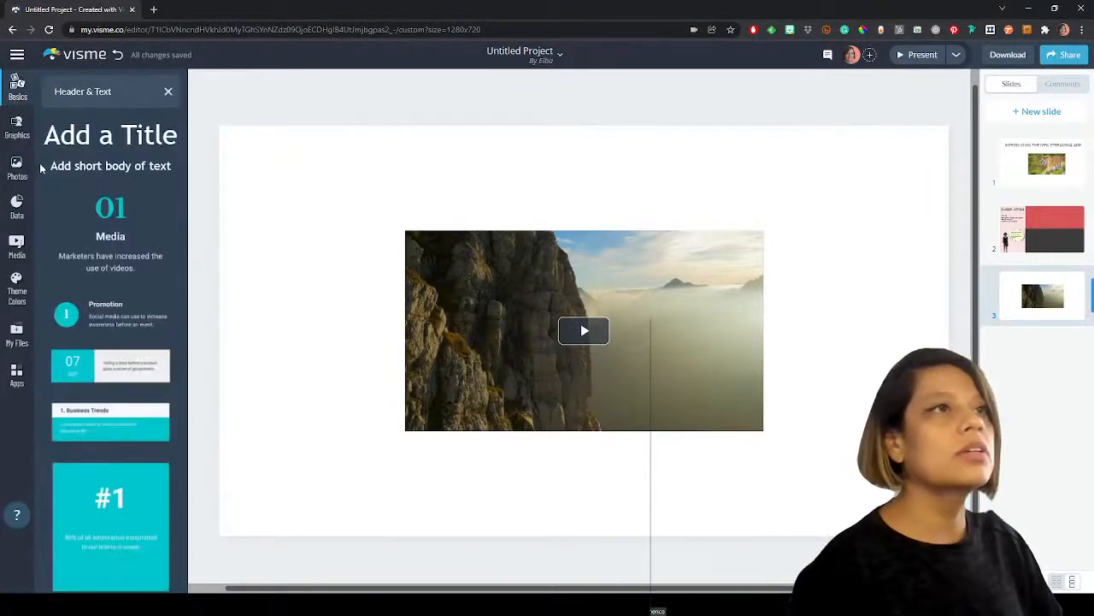
click(17, 167)
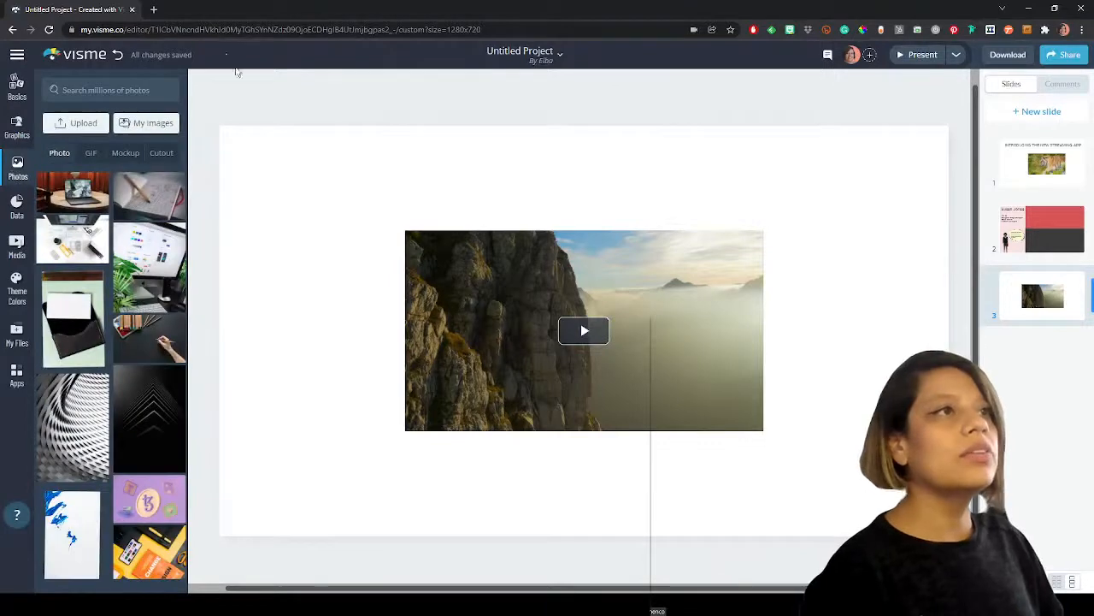
click(90, 154)
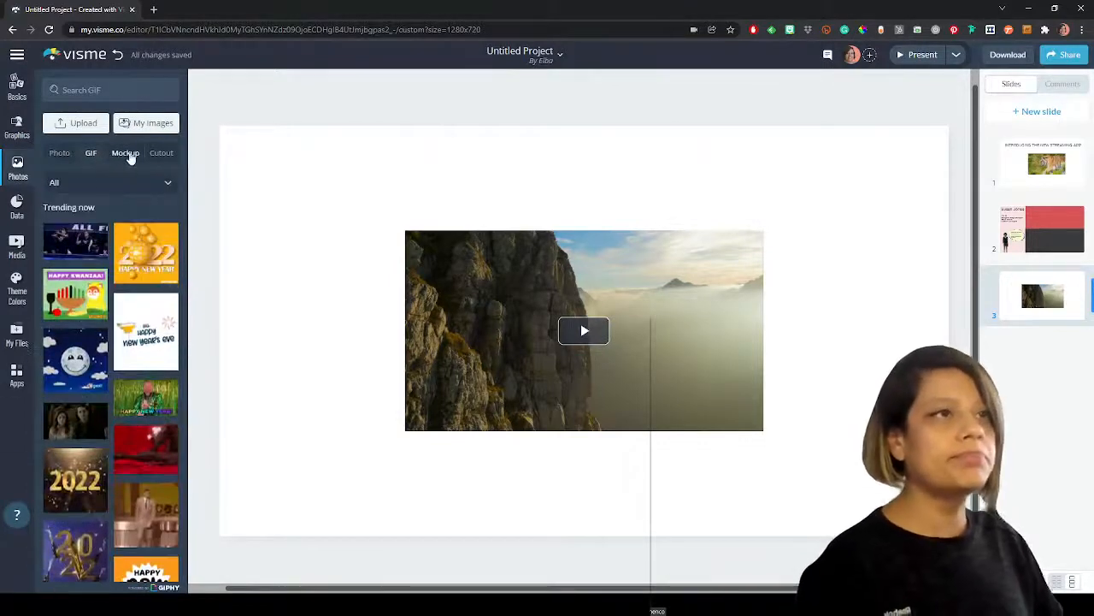
click(126, 153)
click(162, 154)
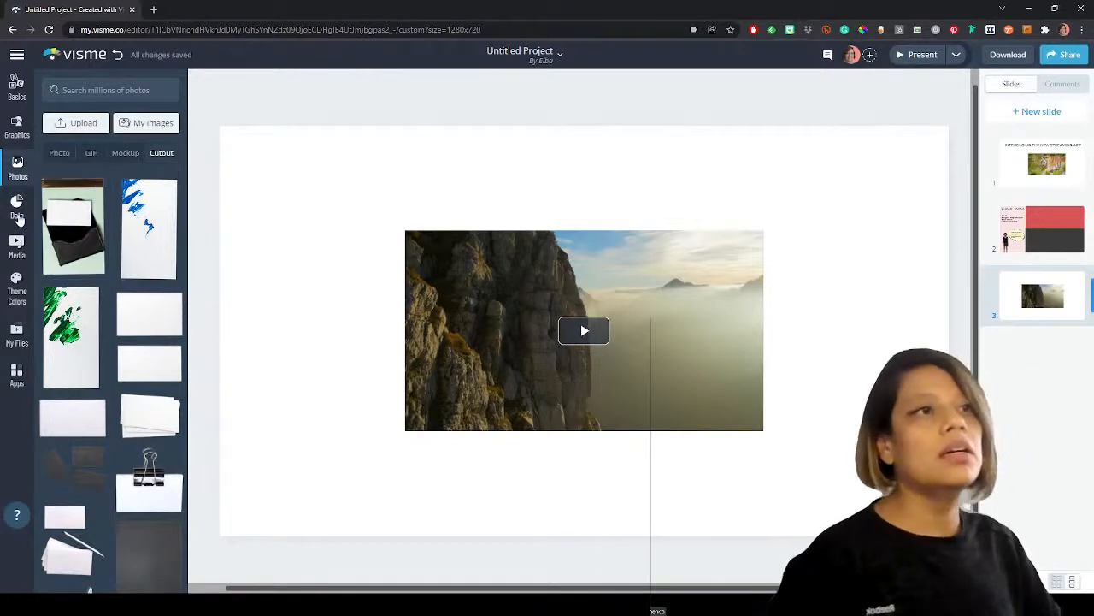
click(16, 213)
- Browse the stock video categories and look through all Transportation videos
click(13, 248)
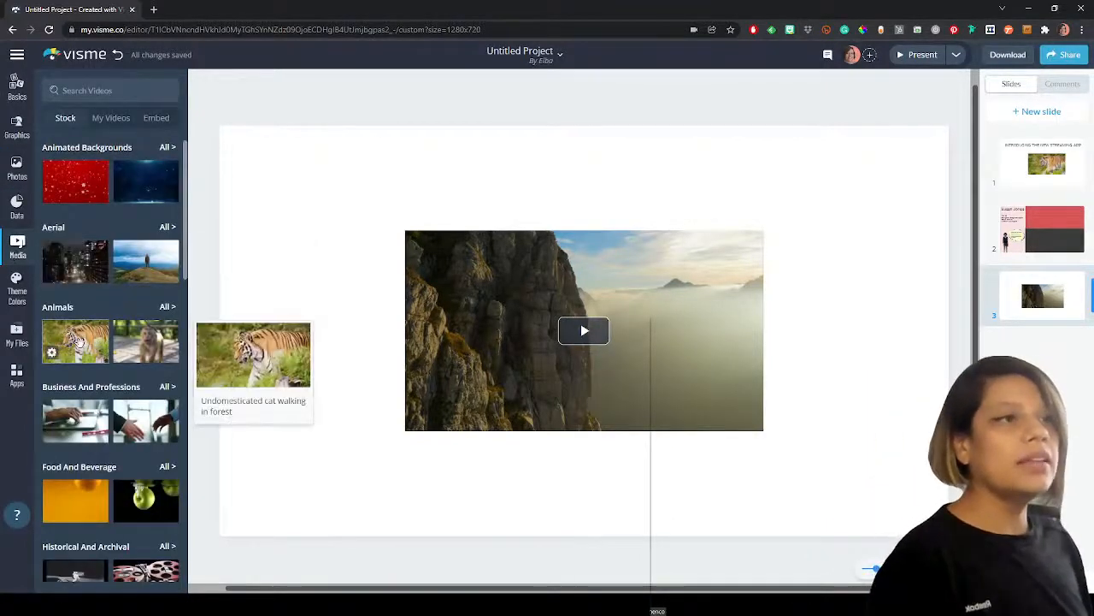
scroll(79, 342, down, 2)
scroll(80, 342, up, 2)
scroll(134, 255, down, 4)
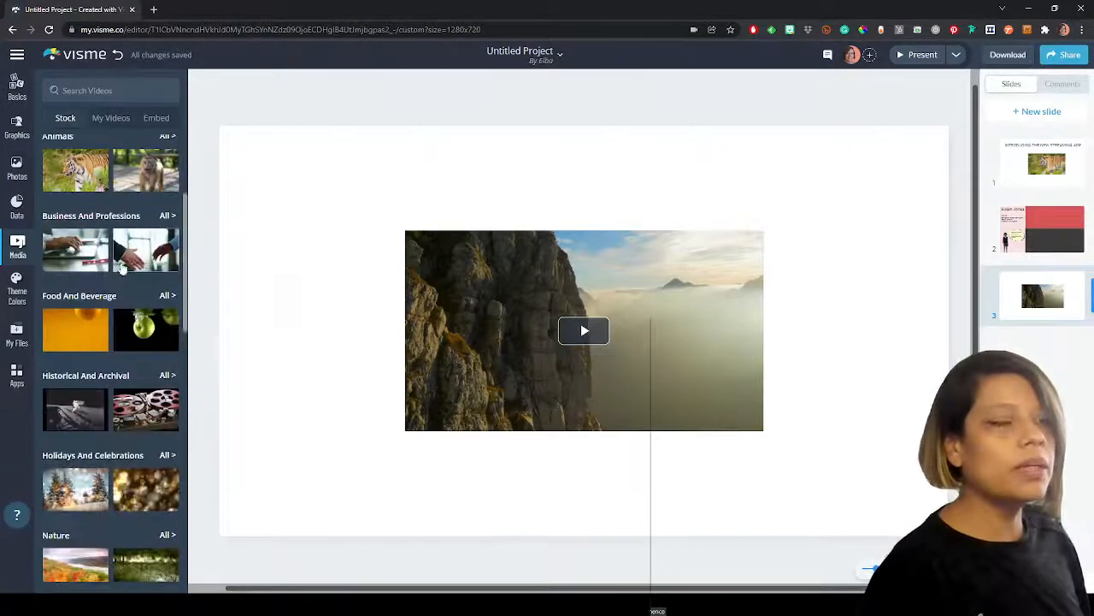
scroll(134, 254, down, 15)
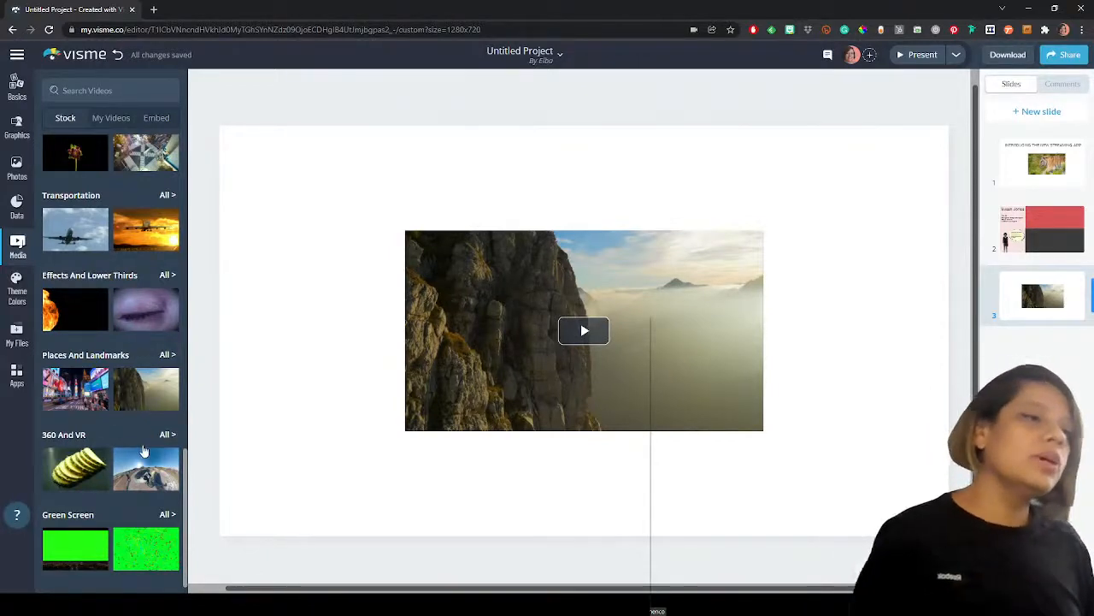
scroll(130, 445, up, 3)
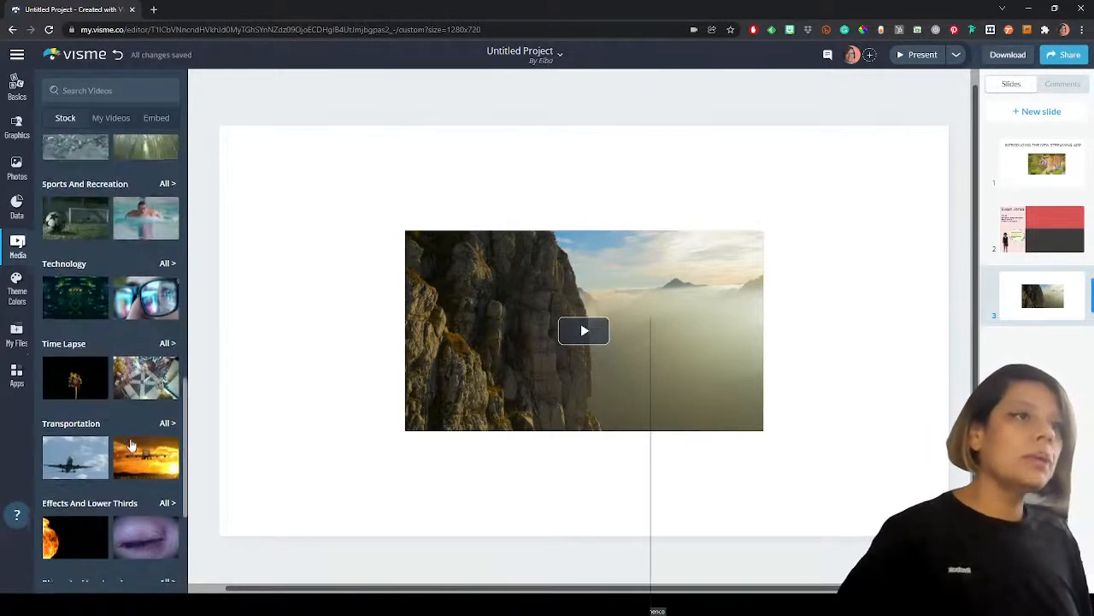
scroll(130, 446, down, 3)
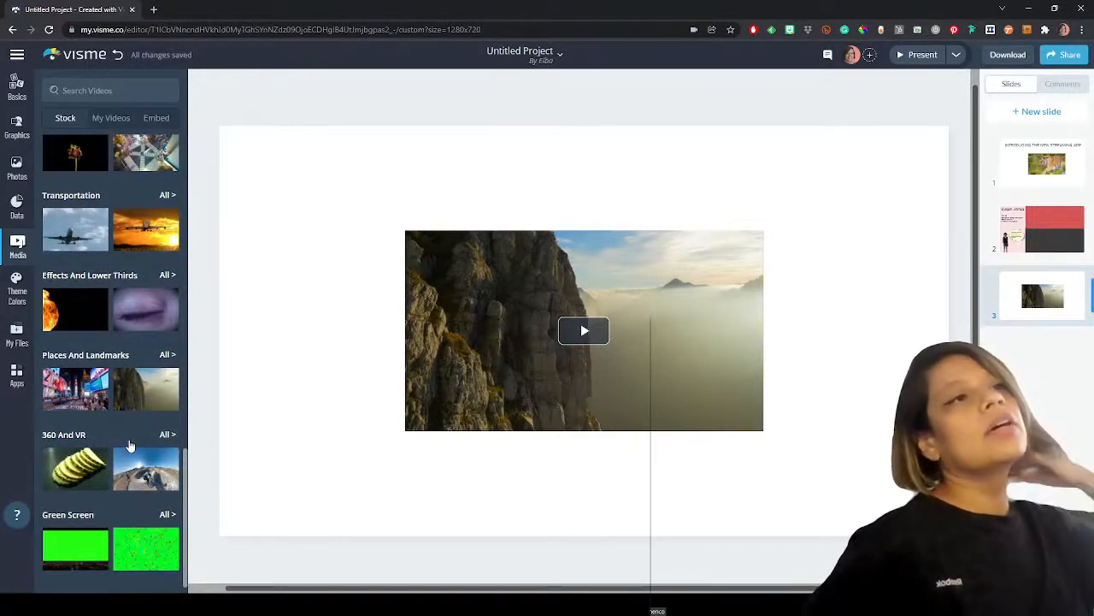
click(165, 195)
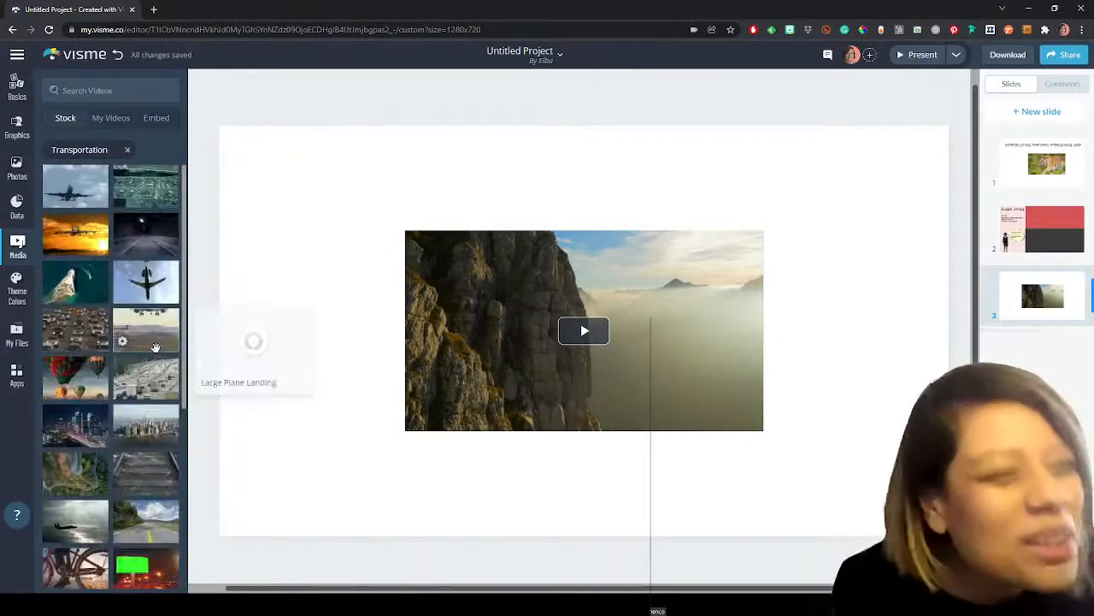
scroll(158, 414, down, 2)
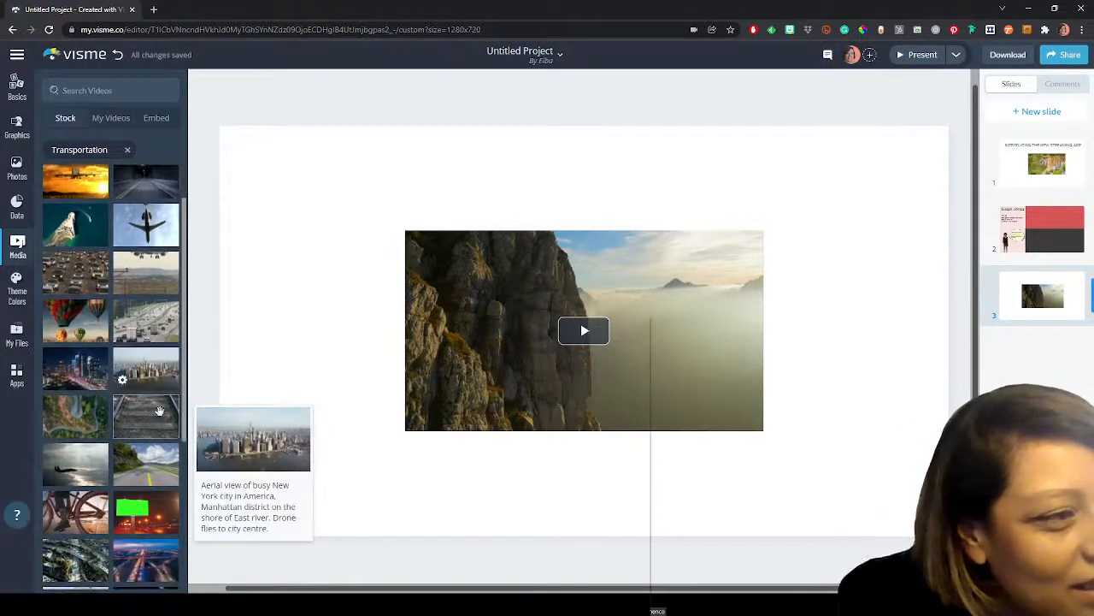
scroll(163, 409, down, 2)
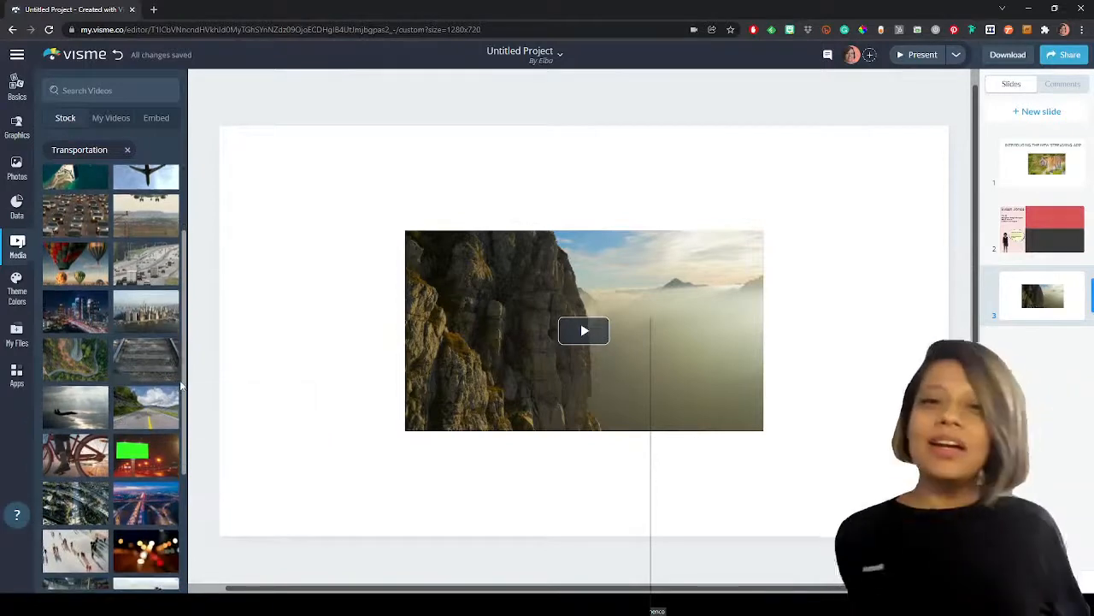
scroll(149, 371, down, 5)
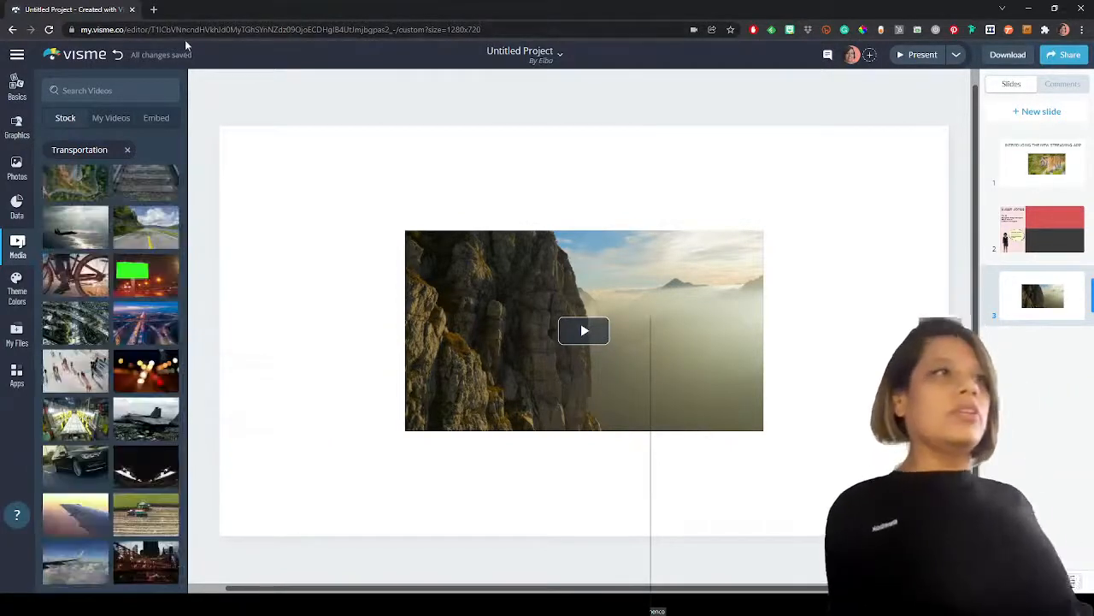
click(127, 151)
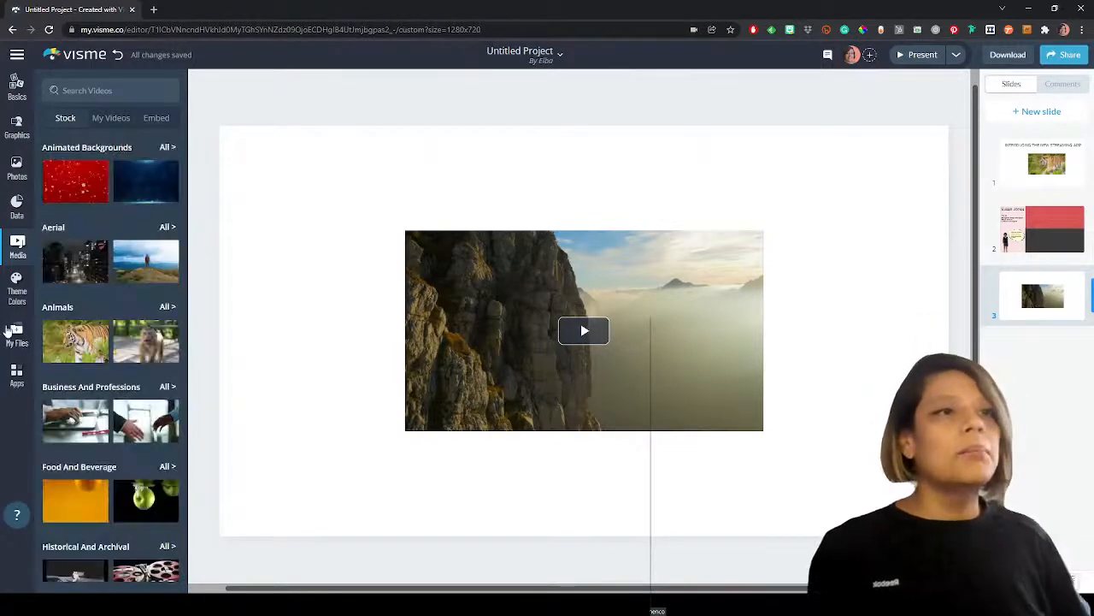
- Examine the upload sources in My Files and the contents of its Images folder
click(17, 336)
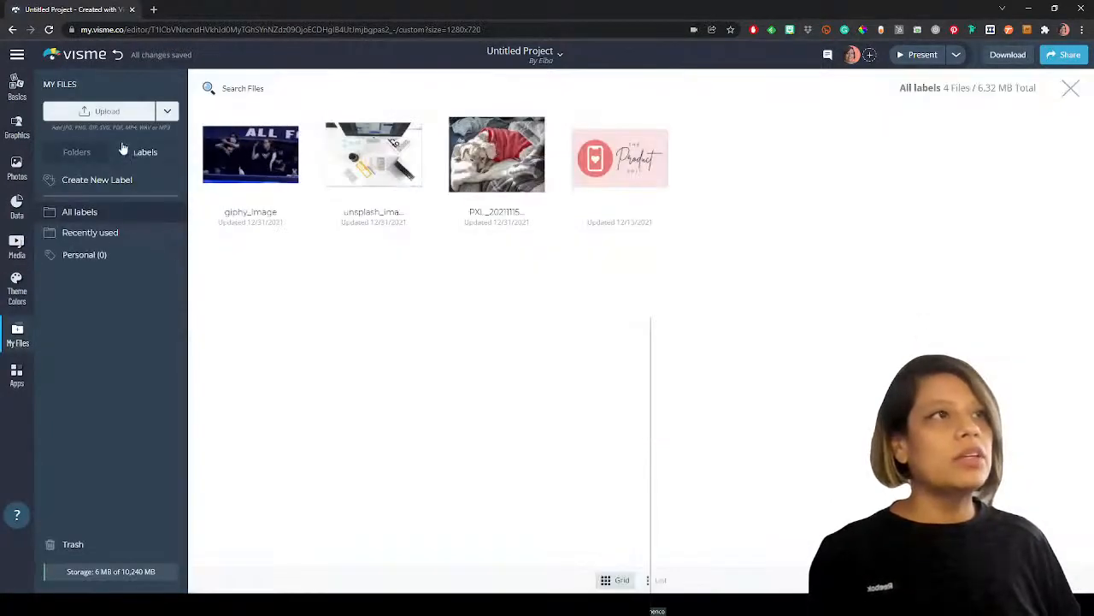
click(167, 112)
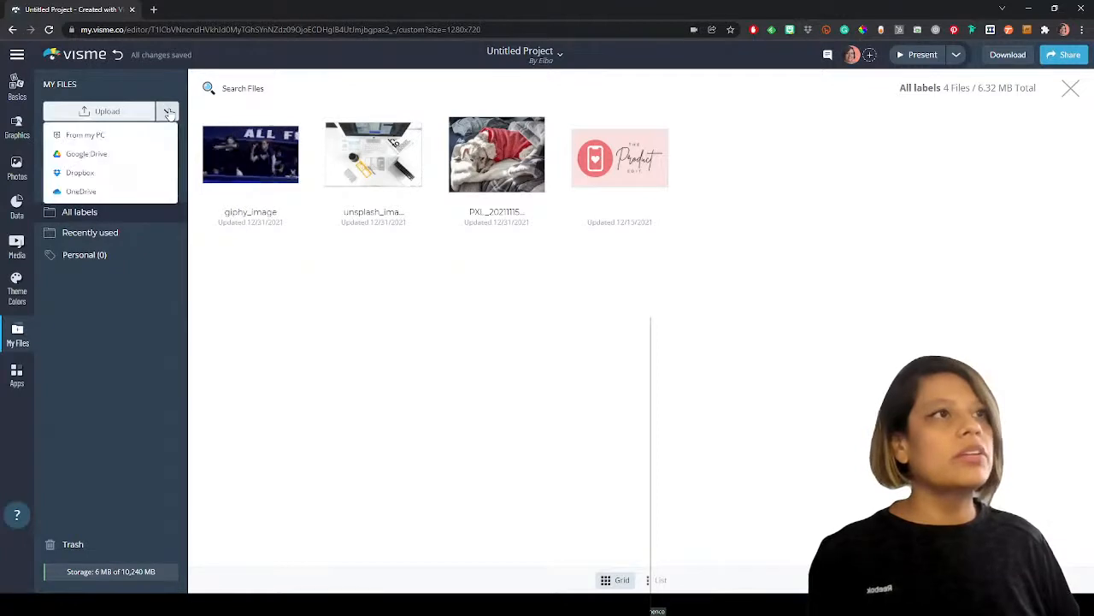
click(170, 114)
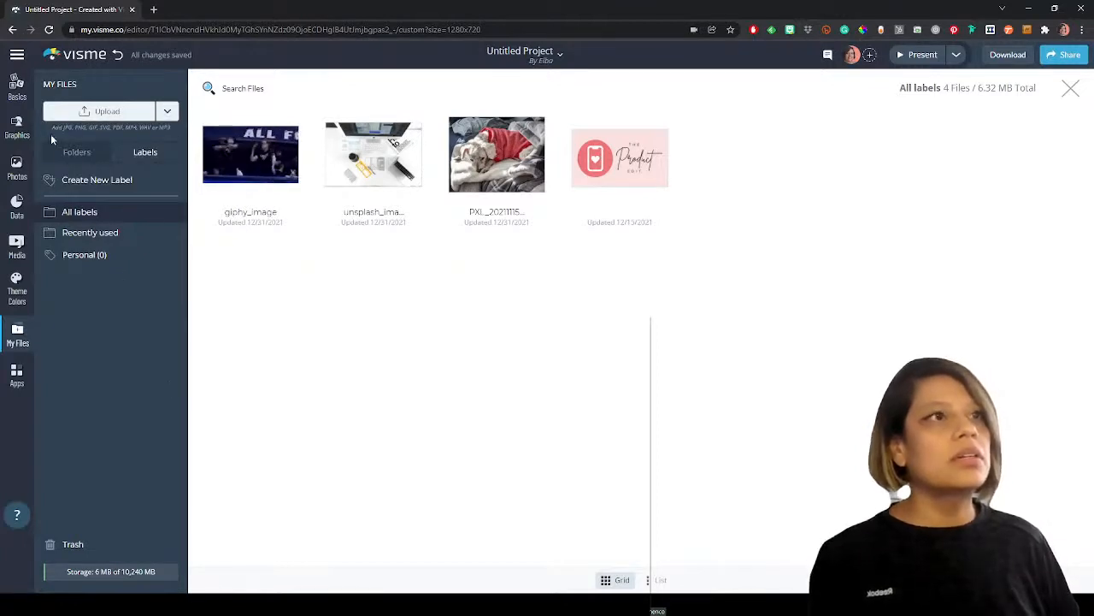
click(73, 154)
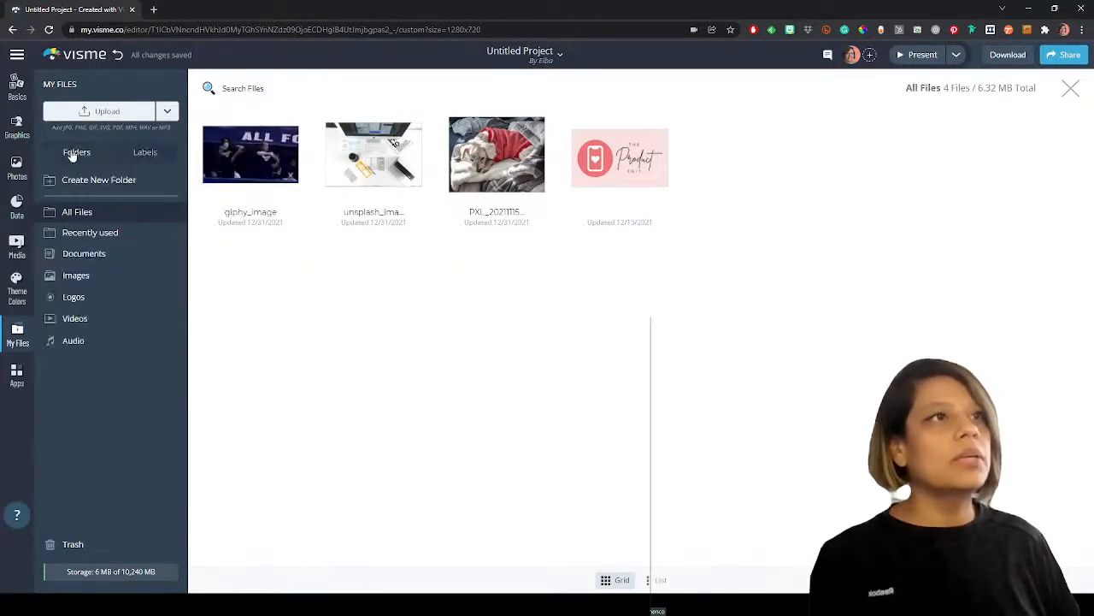
click(99, 286)
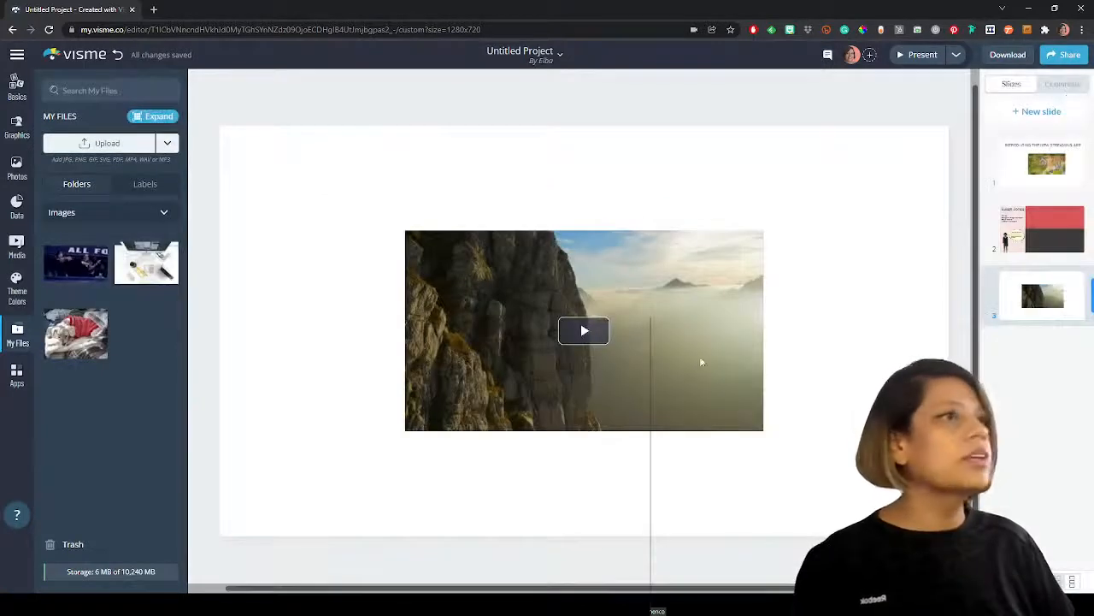
click(1070, 89)
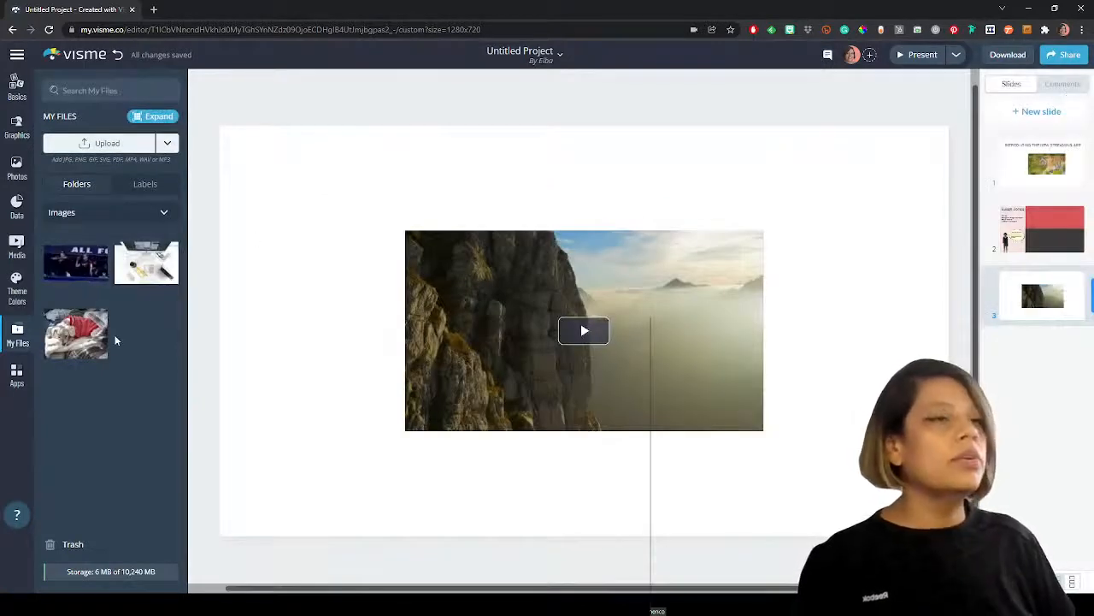
click(160, 117)
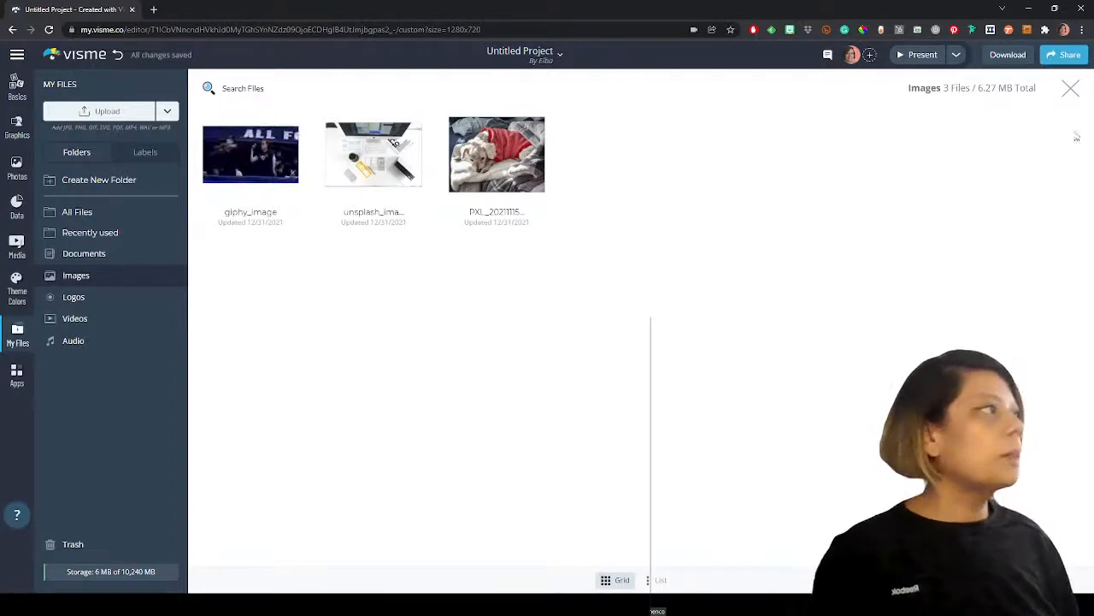
click(1070, 89)
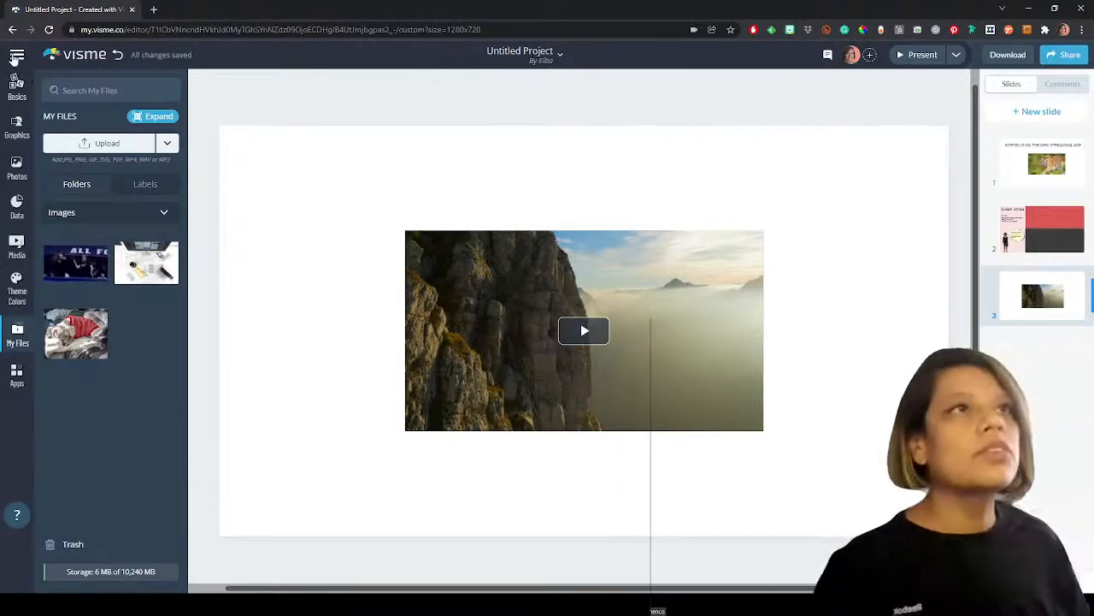
click(15, 56)
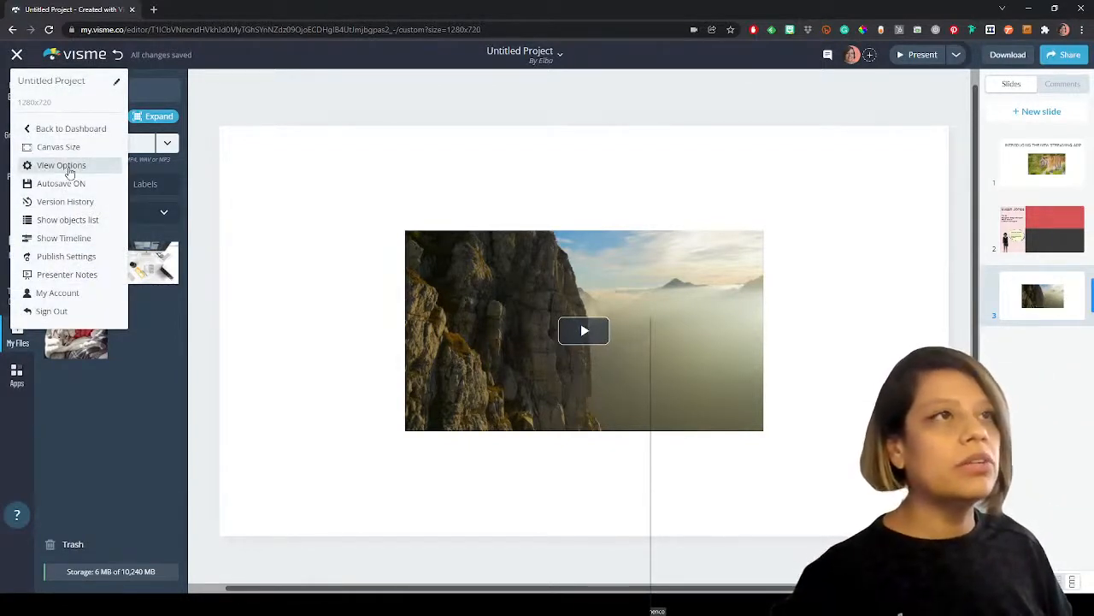
click(285, 45)
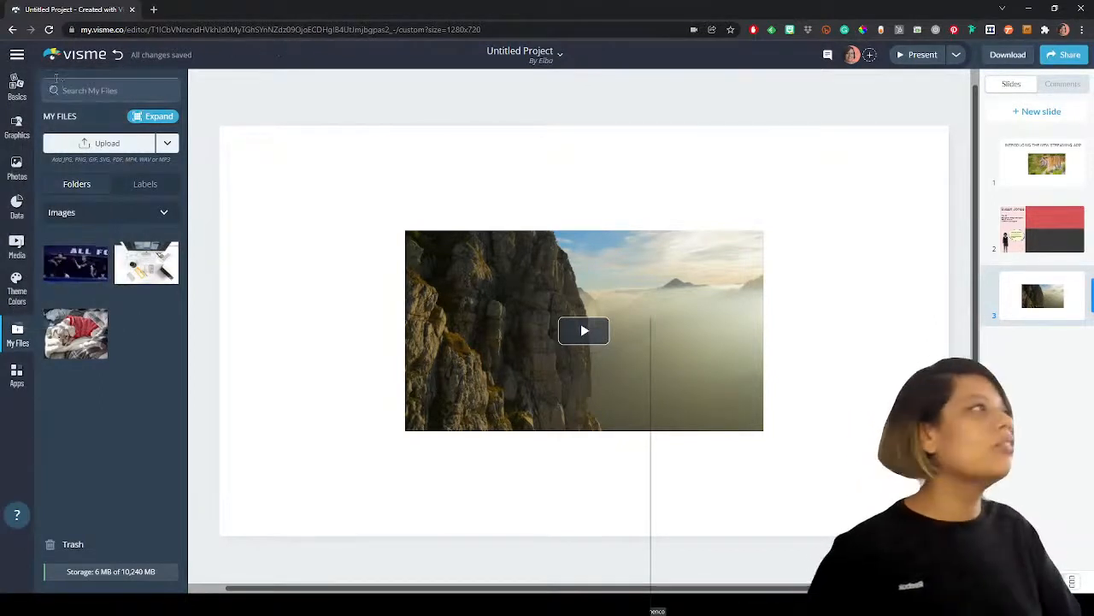
click(15, 57)
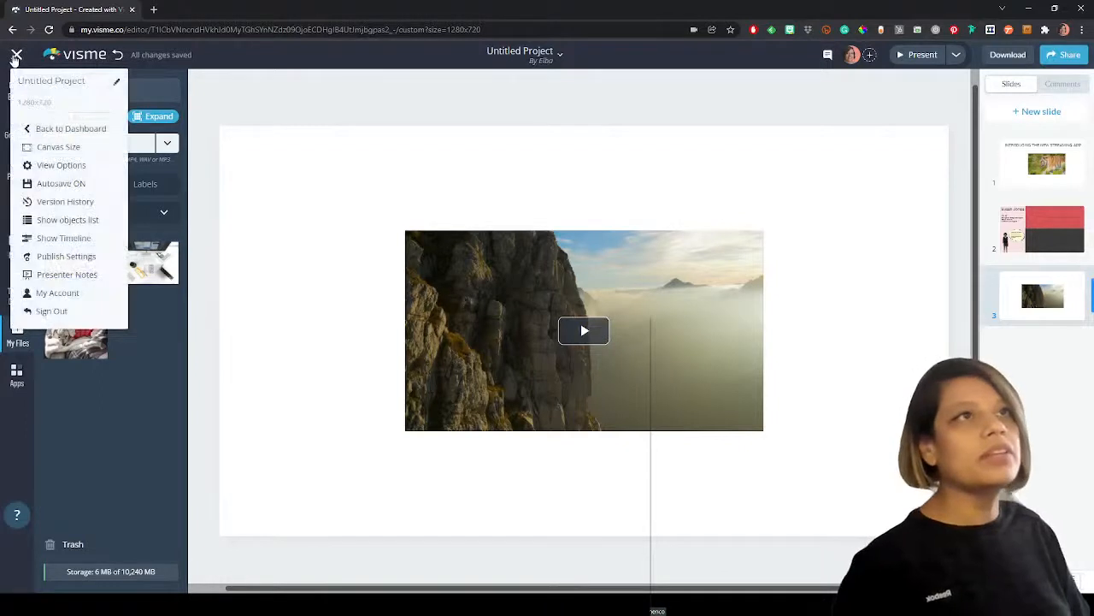
click(417, 56)
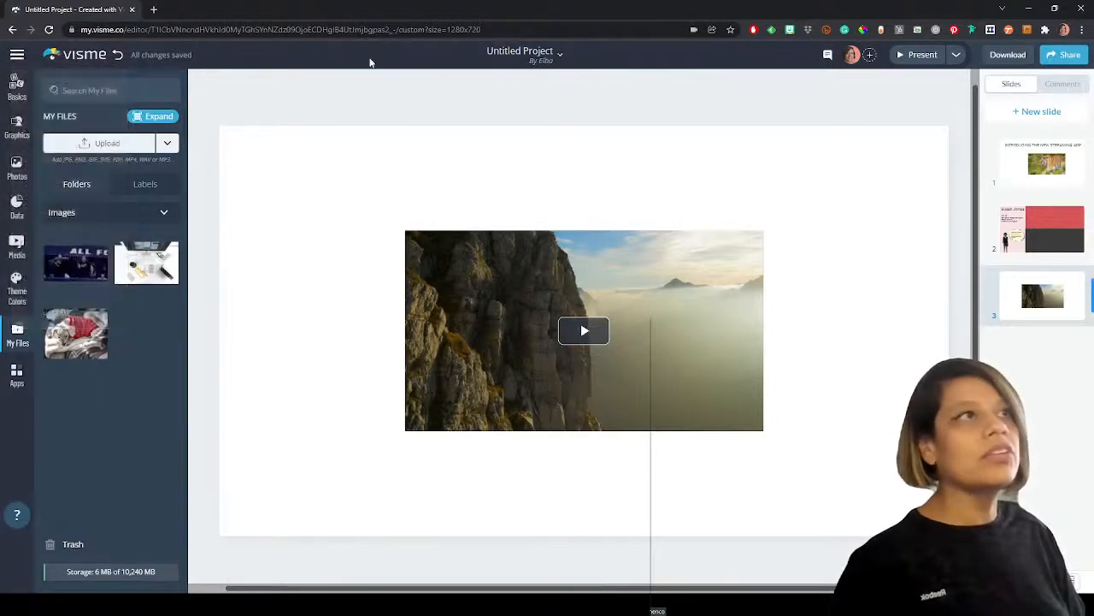
click(17, 57)
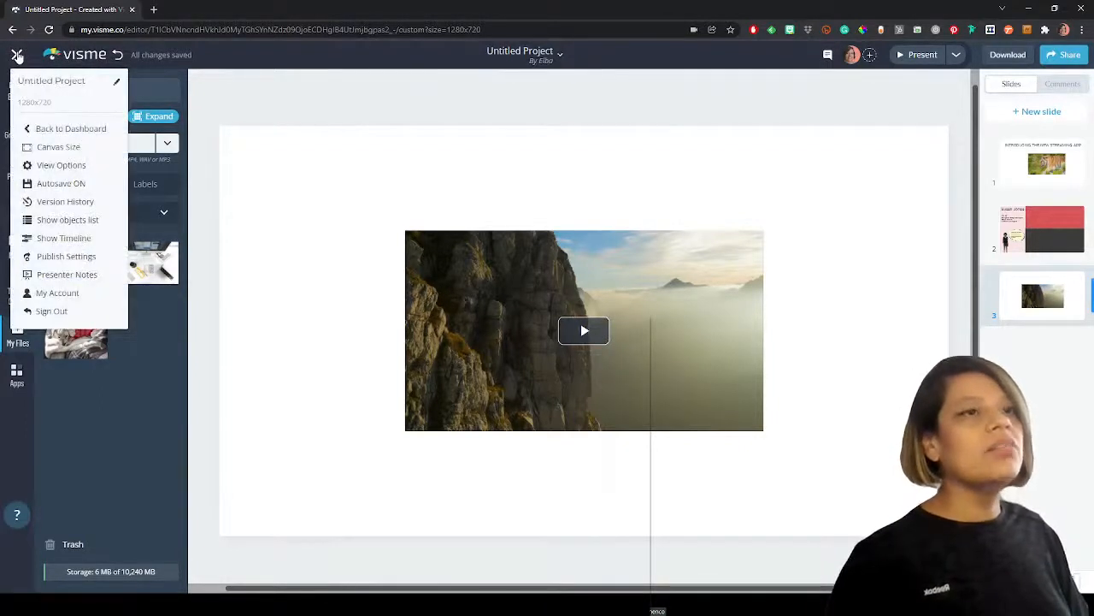
click(19, 407)
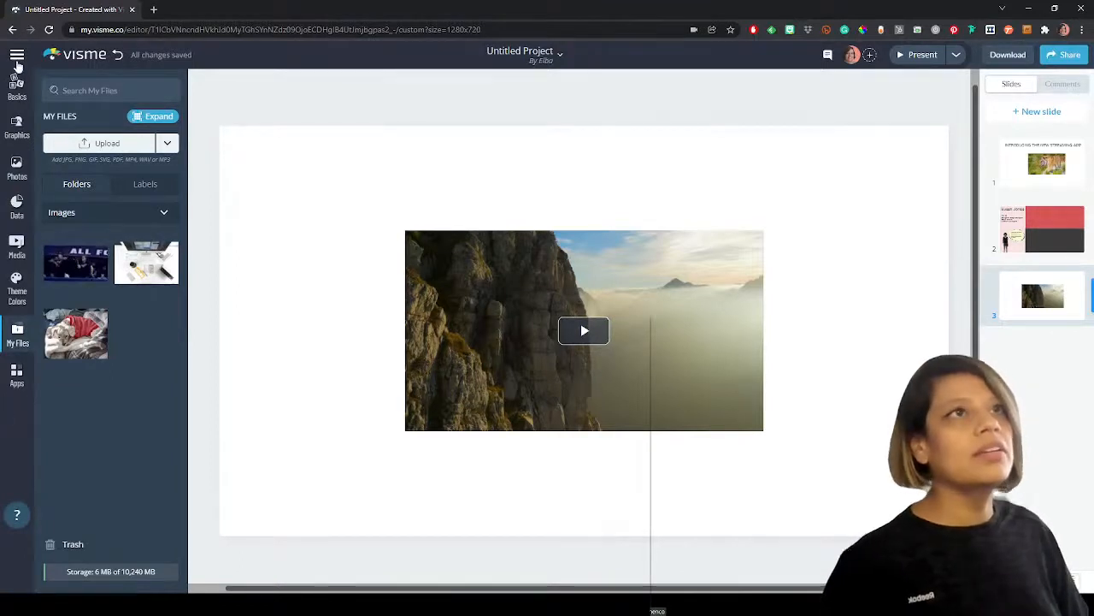
- Show the grid on the canvas and move the mountain video on slide 3 to about X 78, Y 198
click(17, 56)
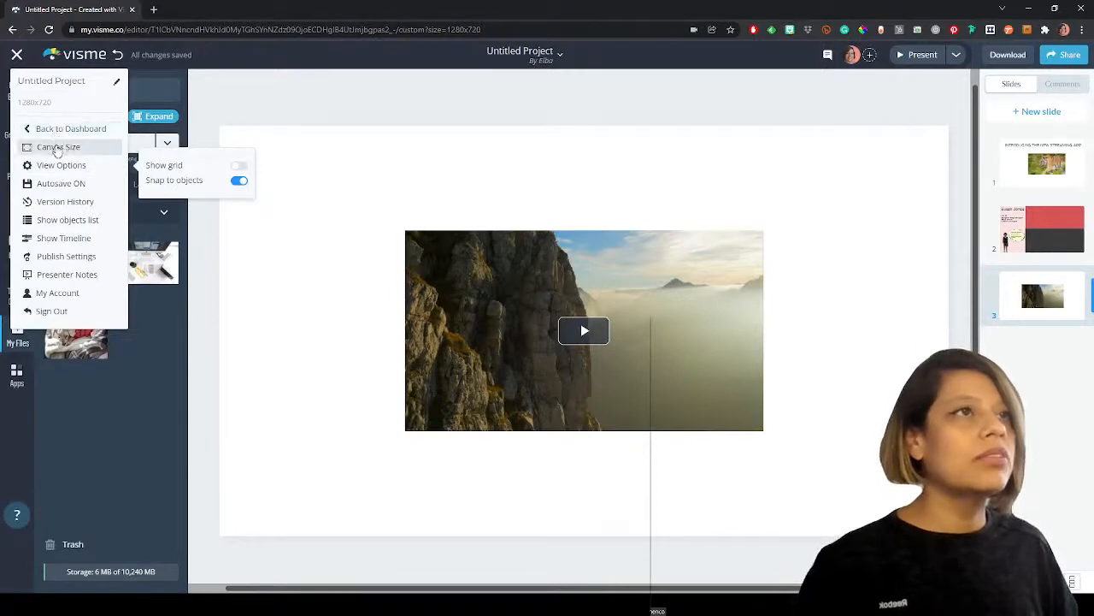
click(244, 168)
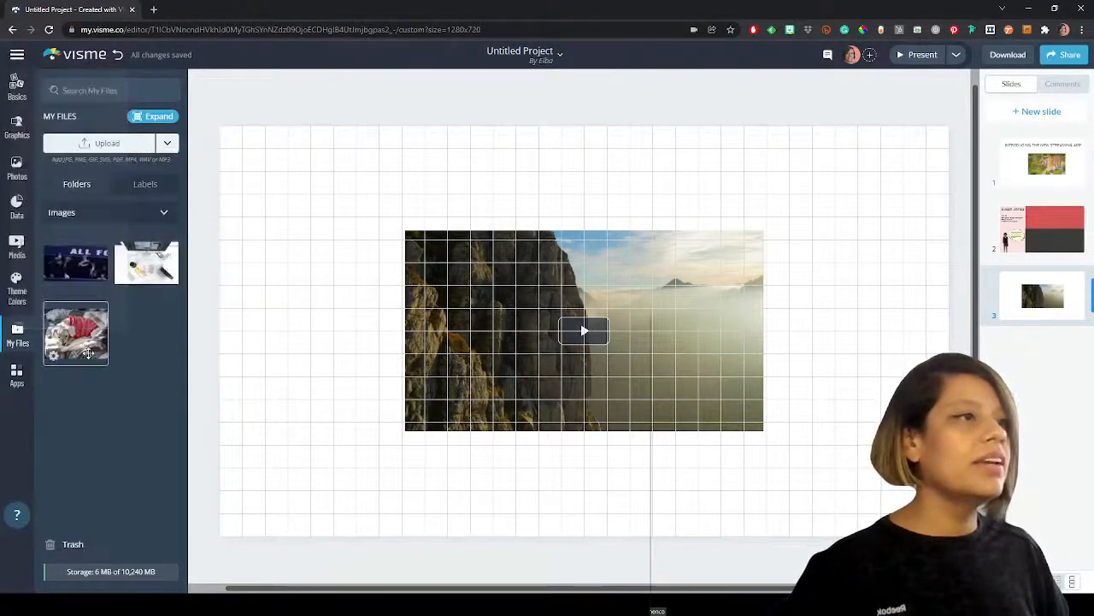
click(577, 283)
drag(515, 263, 433, 296)
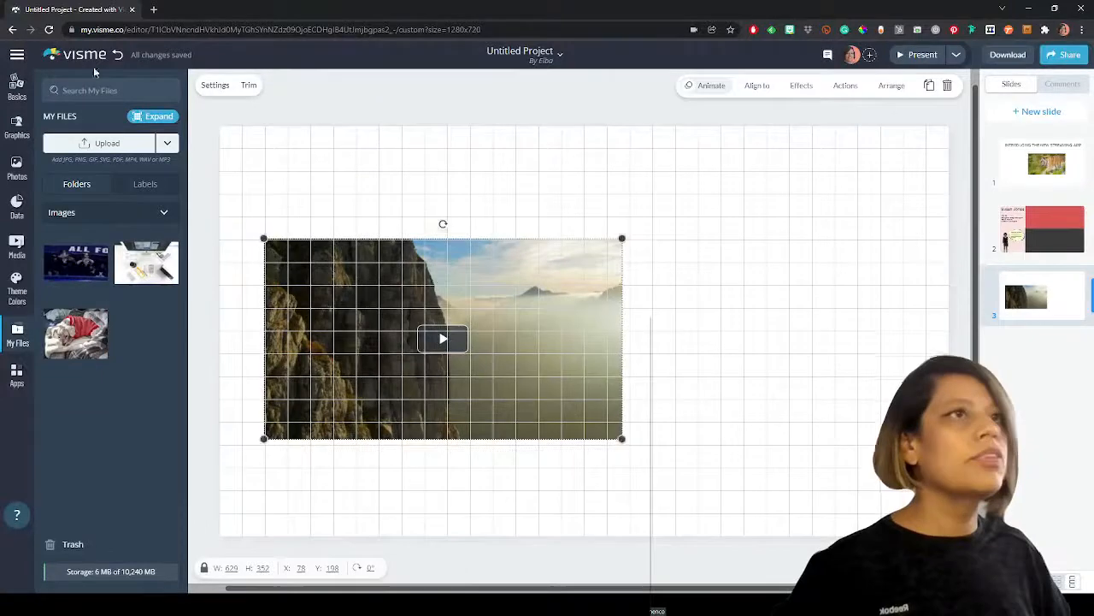
- Review the grid and snapping view options, and move the mountain video on slide 3 to about X 229, Y 138
click(17, 58)
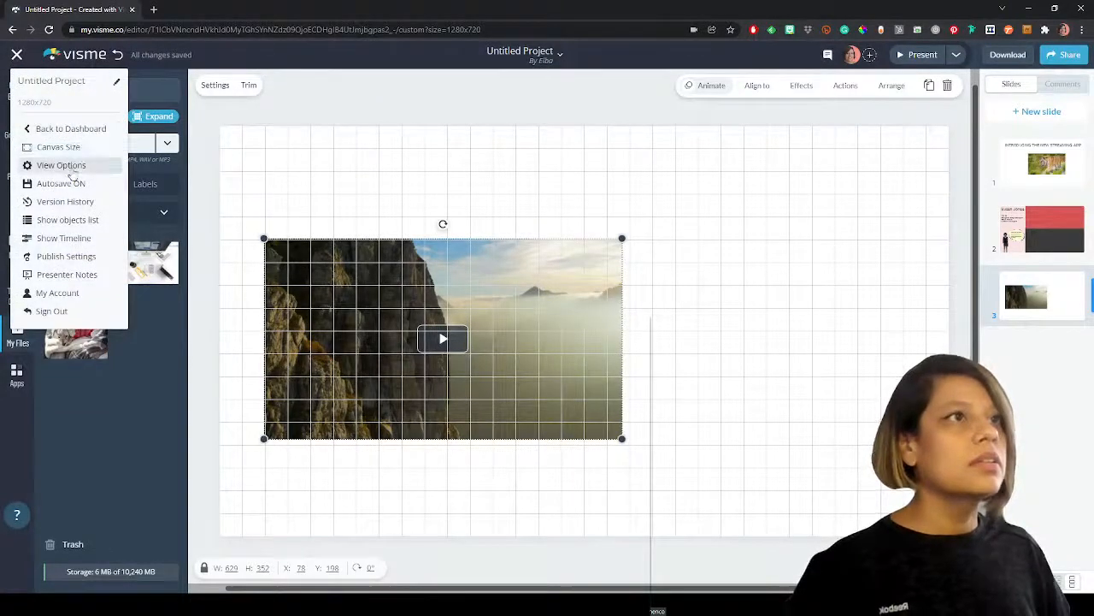
mouse_move(71, 173)
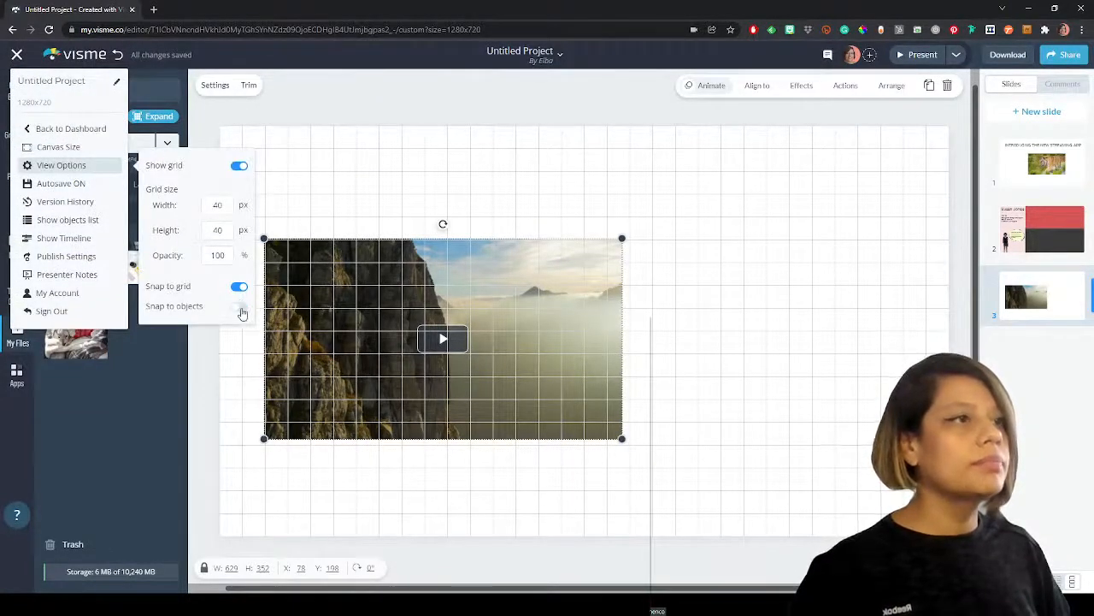
drag(387, 302, 473, 267)
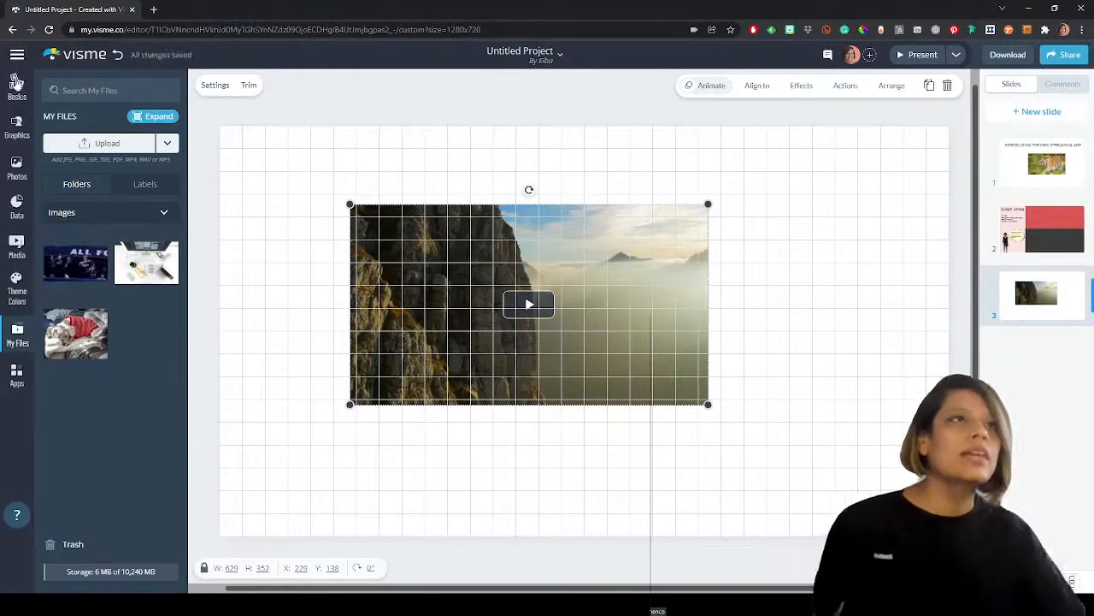
- Show the objects list for slide 3
click(17, 83)
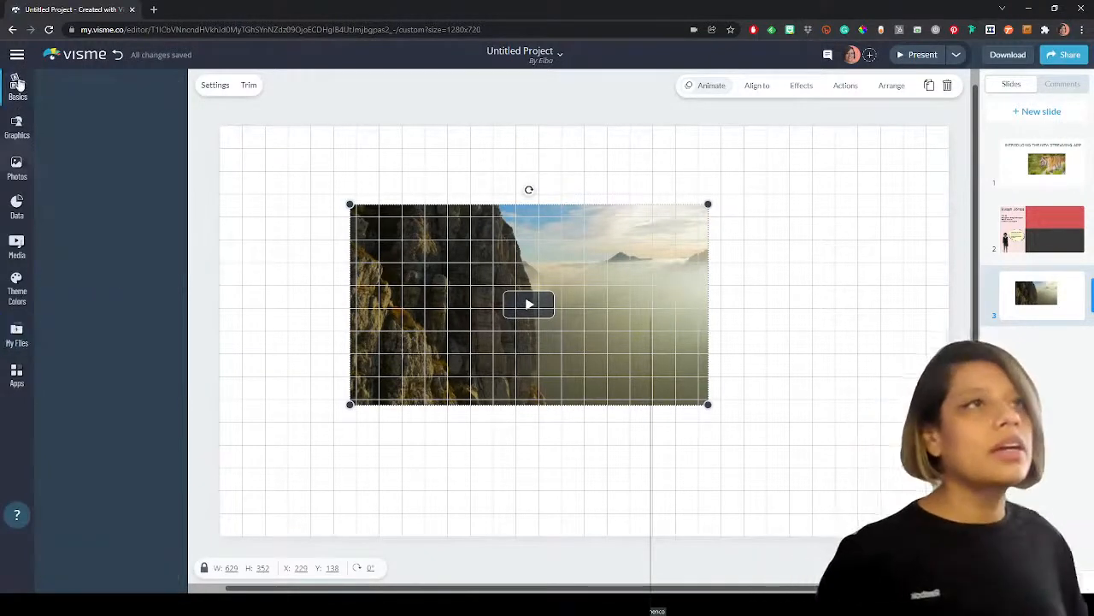
click(16, 54)
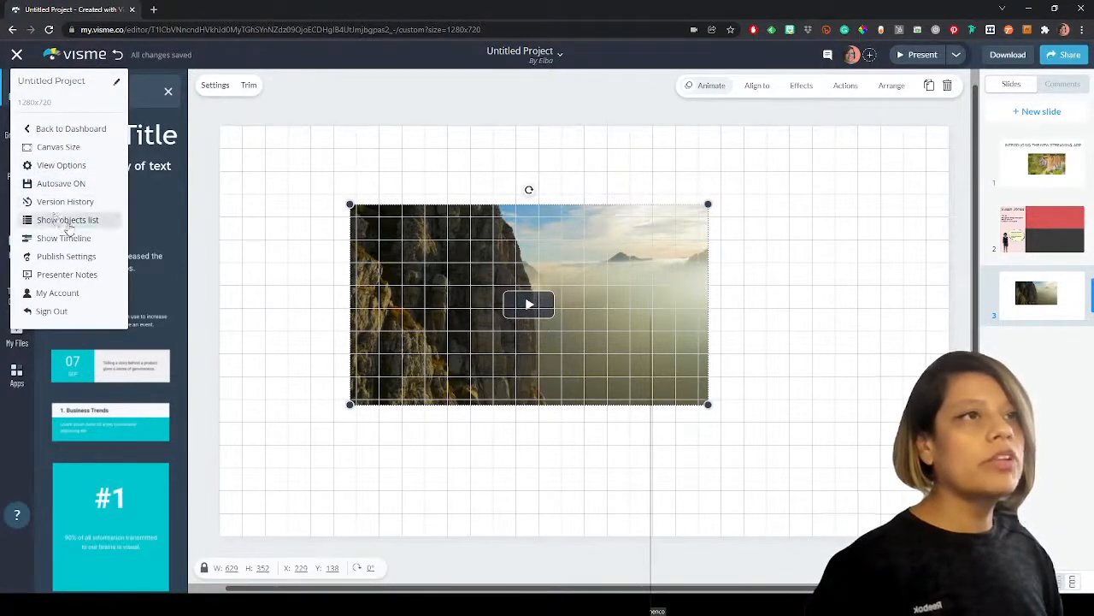
click(68, 221)
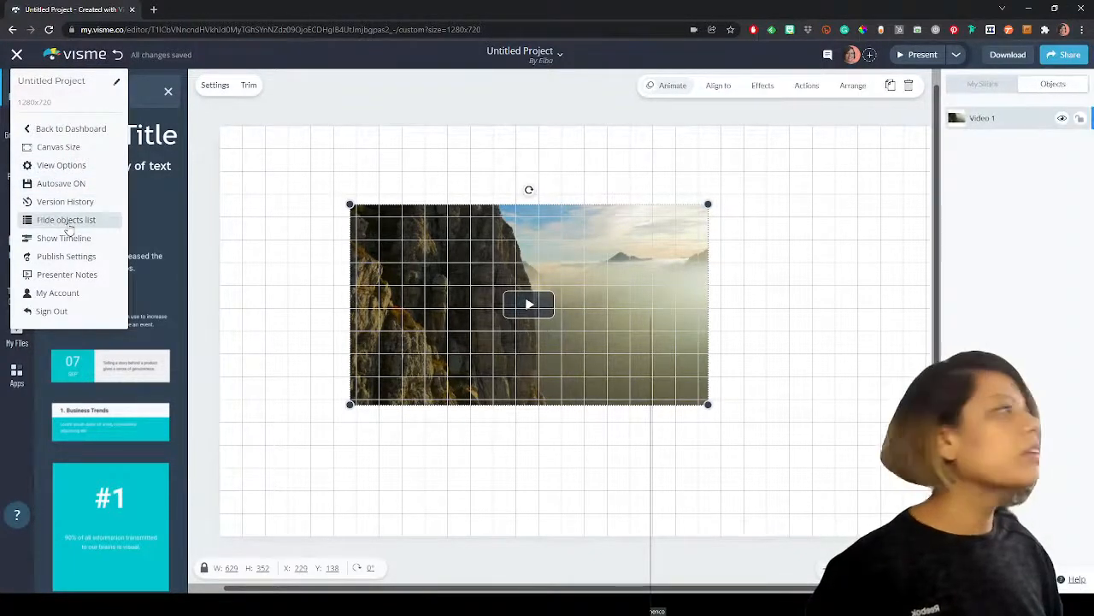
click(1039, 186)
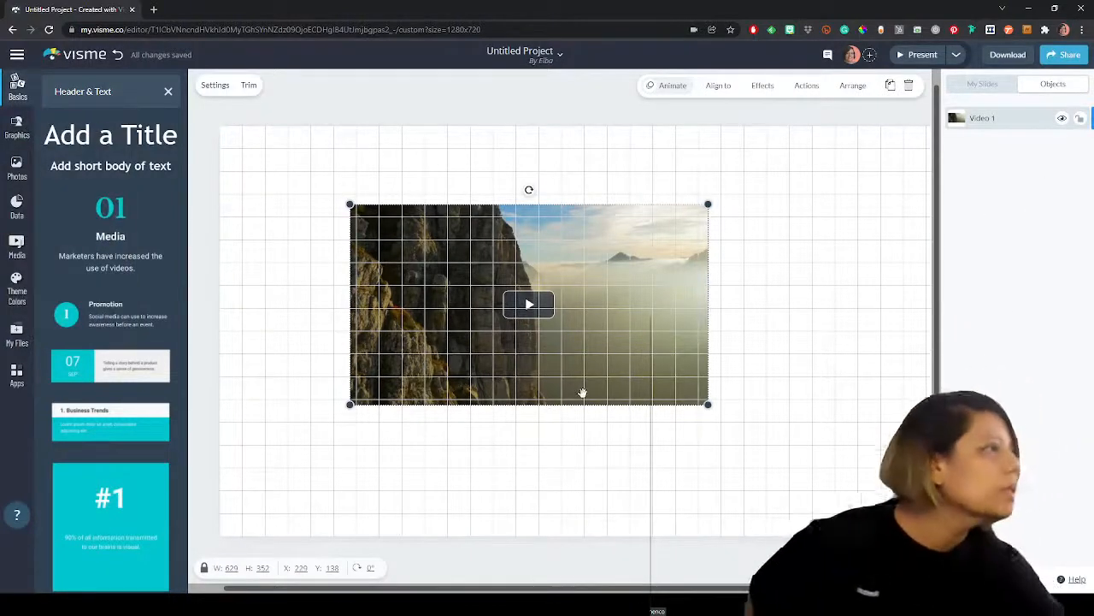
scroll(648, 267, up, 1)
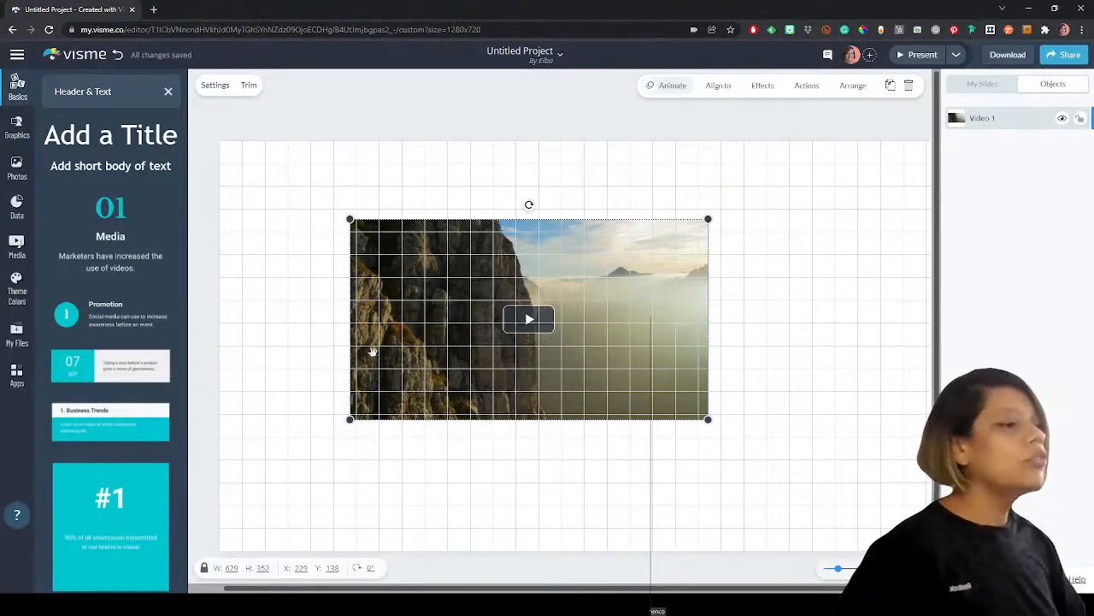
- Switch to slide 2 and display its list of objects
click(1006, 88)
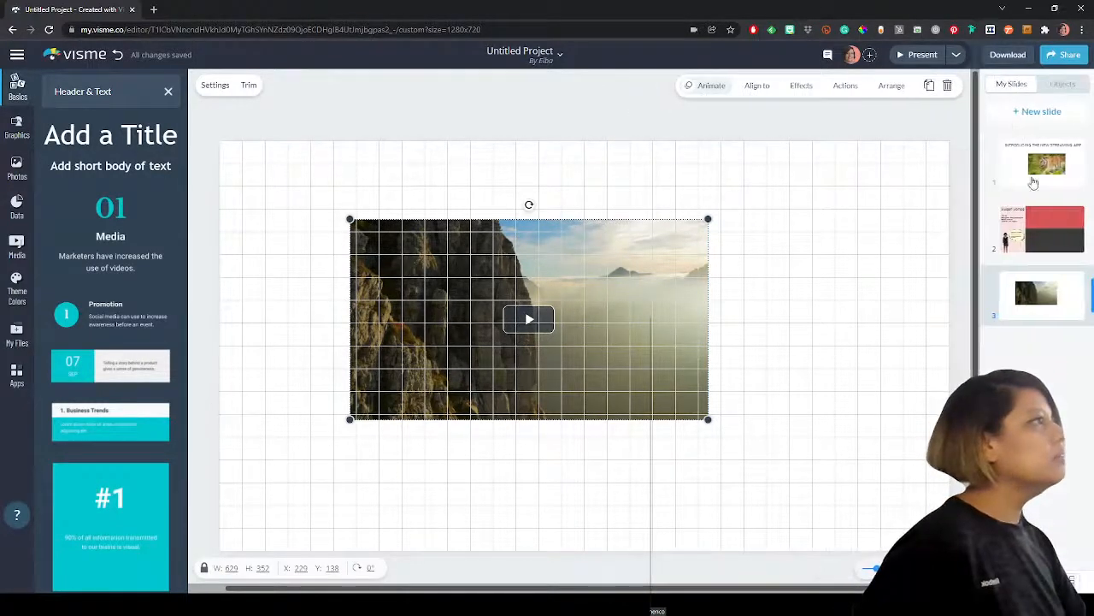
click(1052, 219)
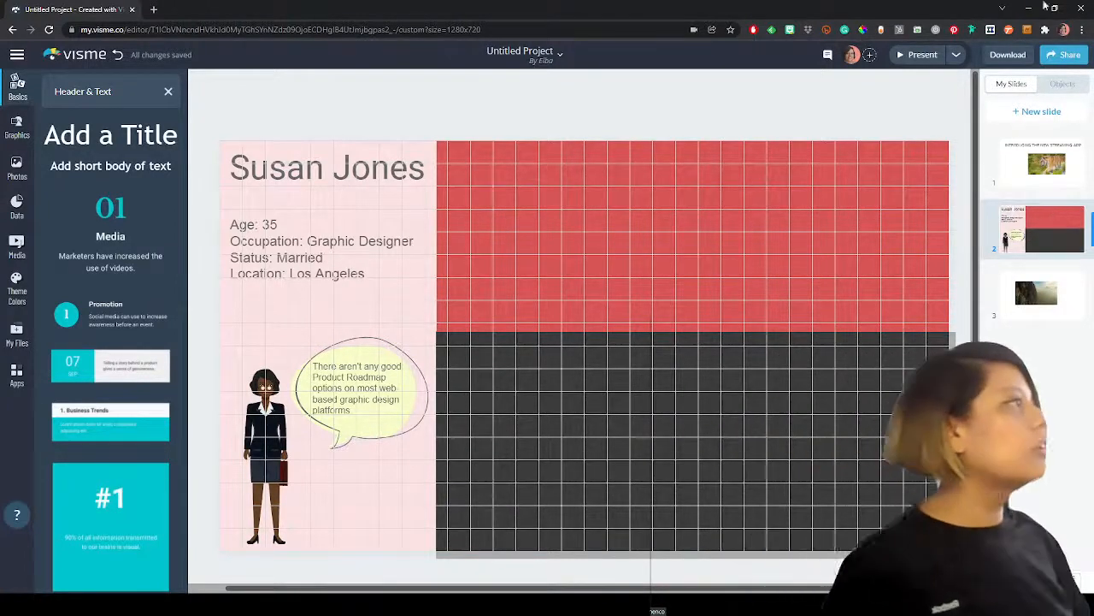
click(1052, 85)
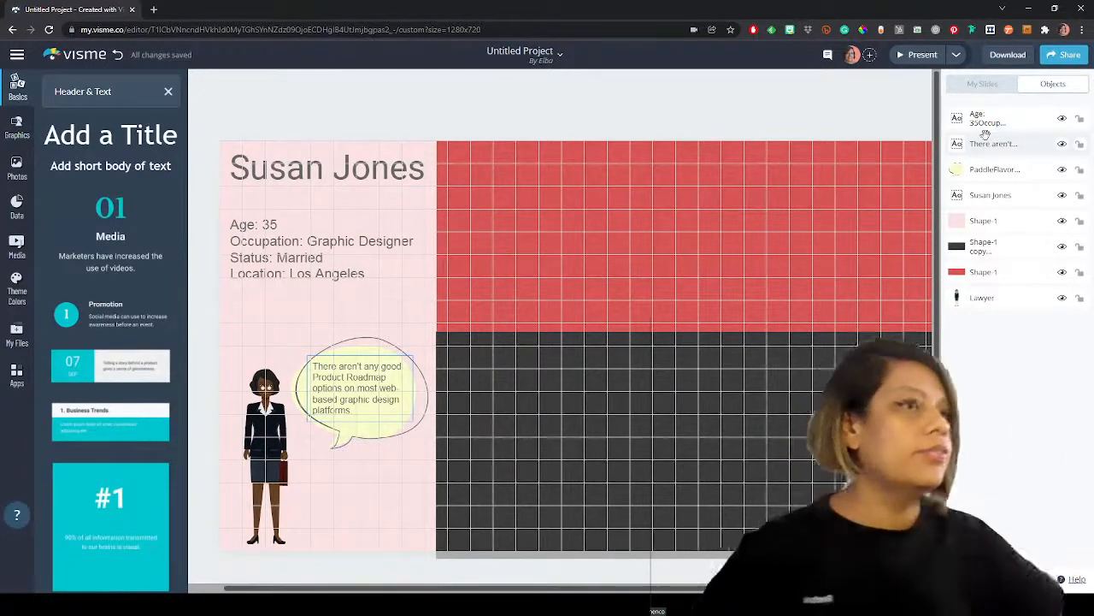
- Add the Accountant character from the Professional characters to slide 2 and move it to about X 369, Y 260 over the dark block
click(17, 128)
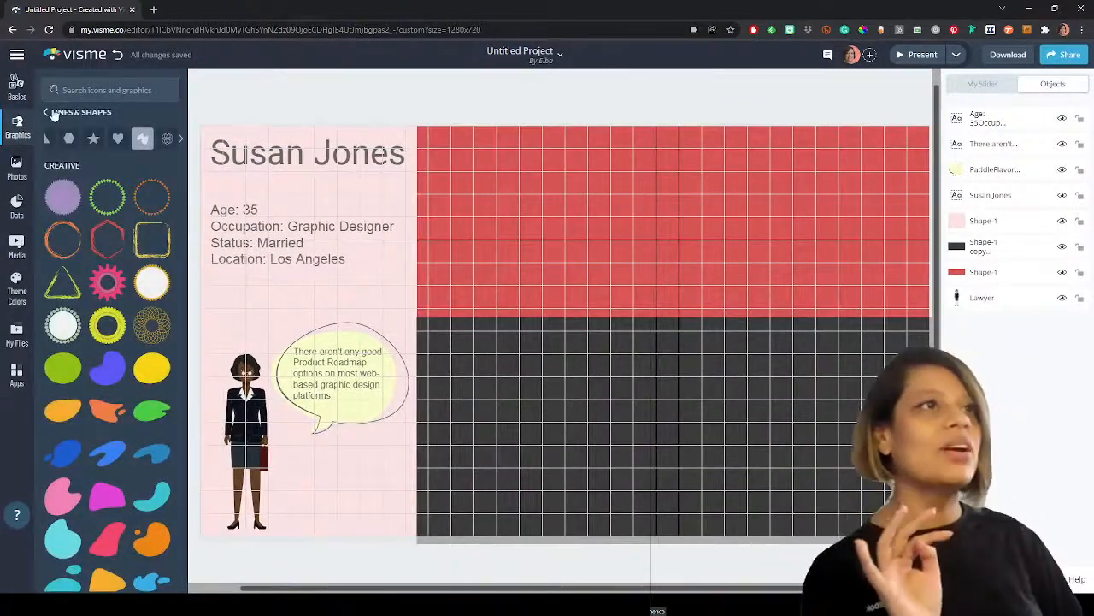
click(48, 113)
scroll(61, 461, down, 3)
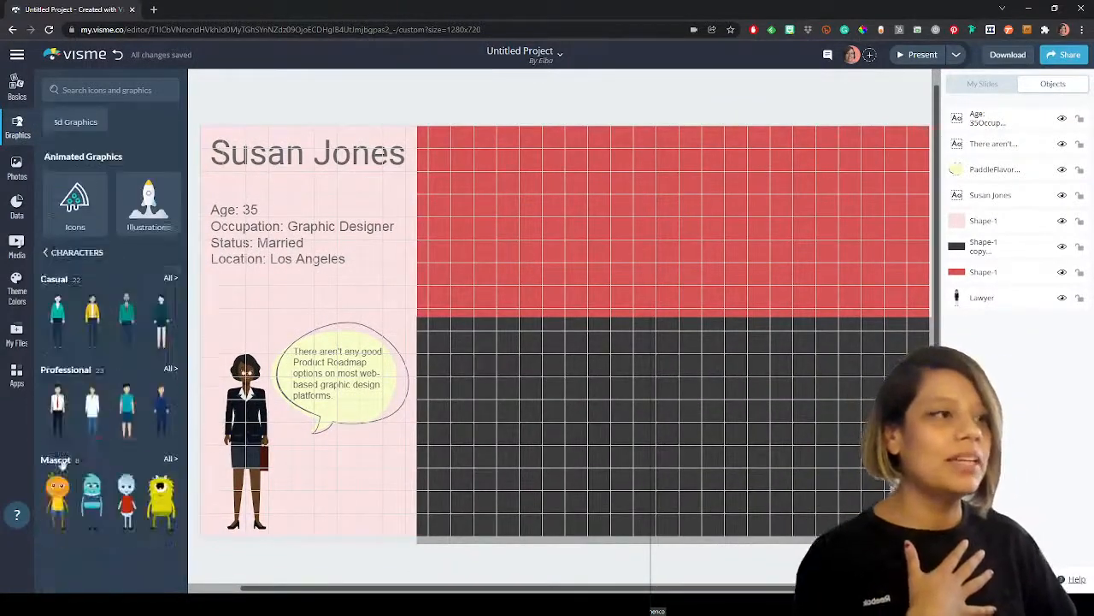
scroll(61, 462, down, 2)
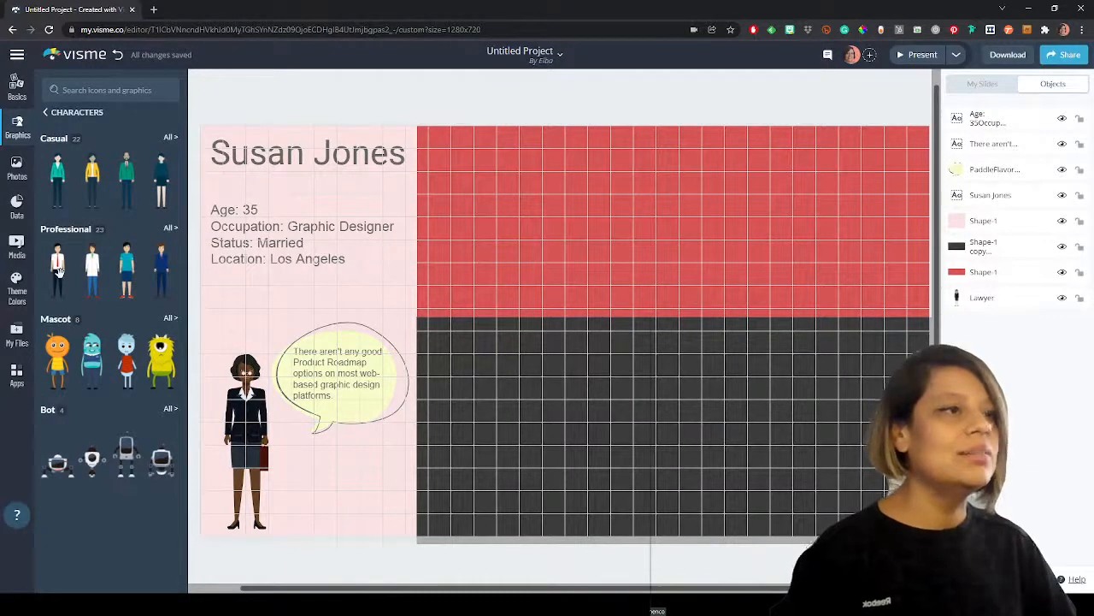
drag(58, 271, 504, 248)
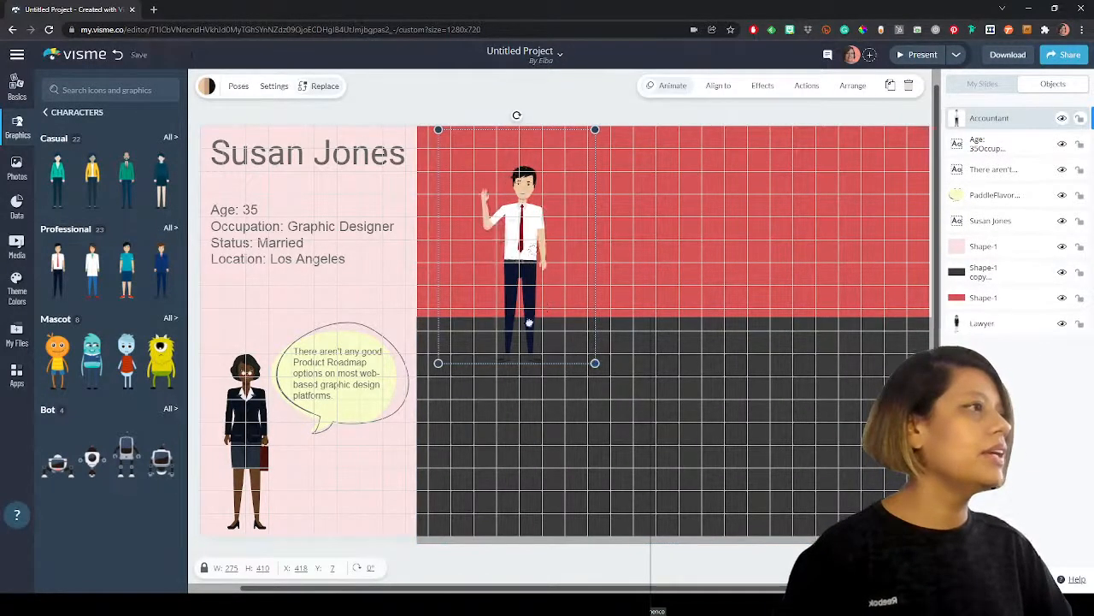
drag(501, 352, 501, 393)
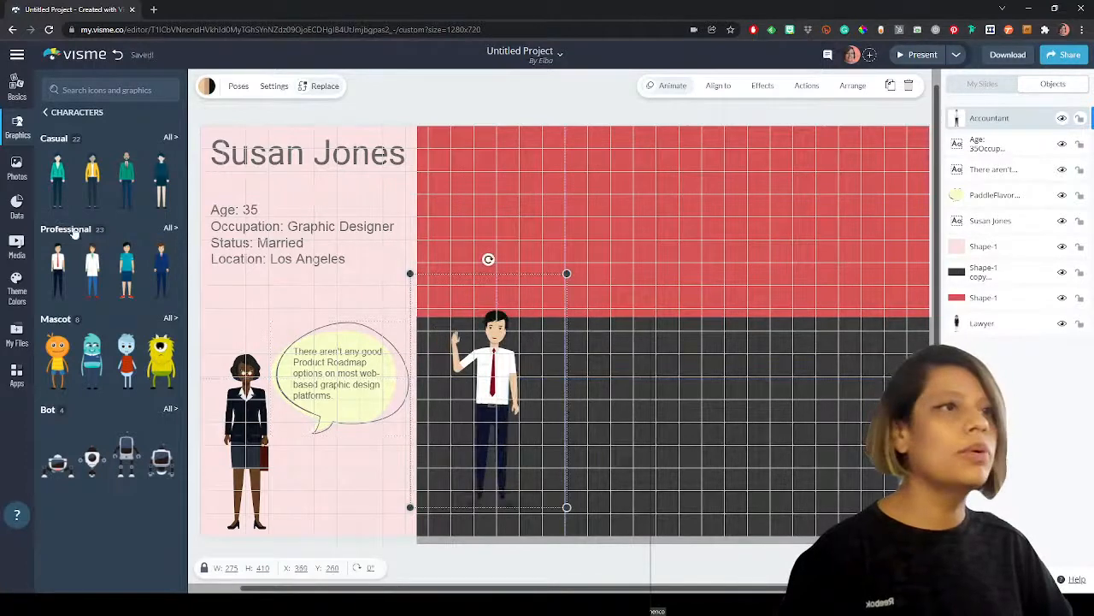
- Add the Artist and Boy characters from the Professional set to slide 2, placing them to the right of the Accountant
click(134, 258)
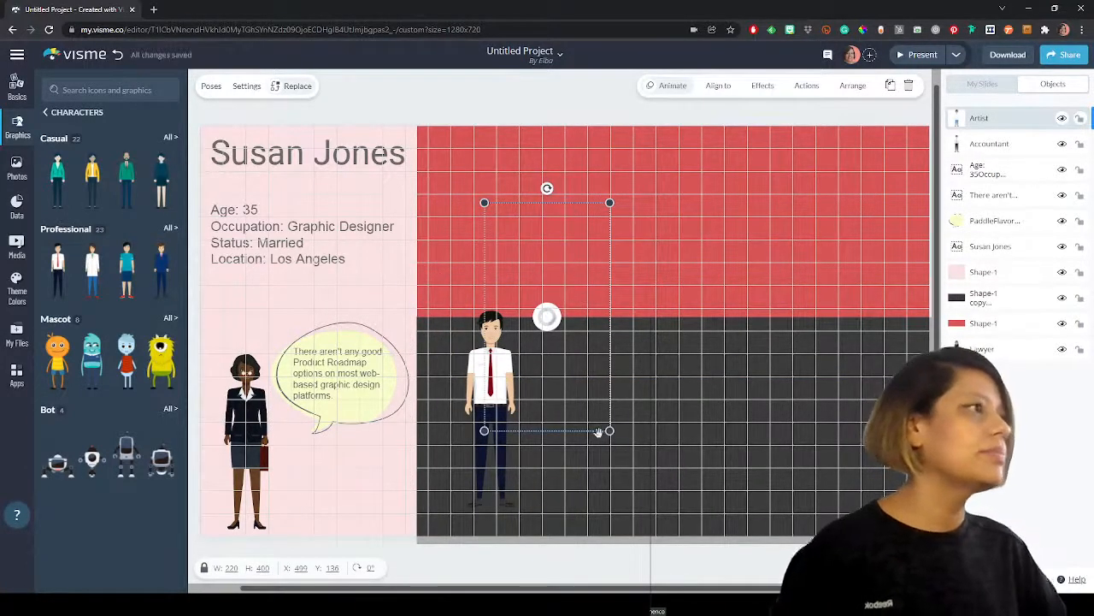
drag(562, 356, 652, 436)
drag(126, 279, 791, 316)
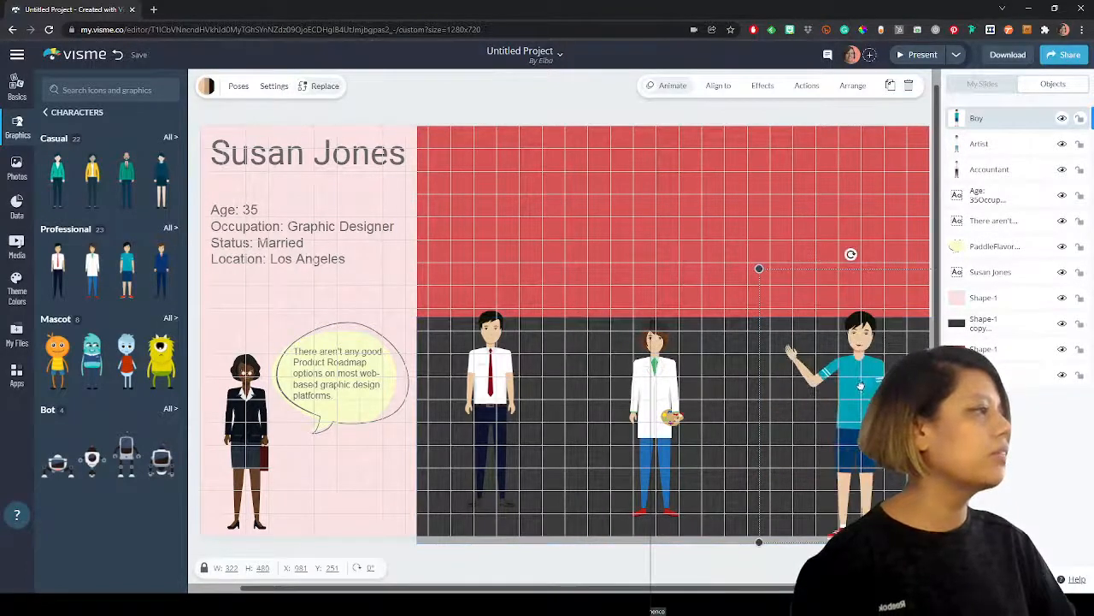
- Enlarge the Artist character and scale the Accountant to about 304 by 453 so they are closer to the Boy's height
click(726, 286)
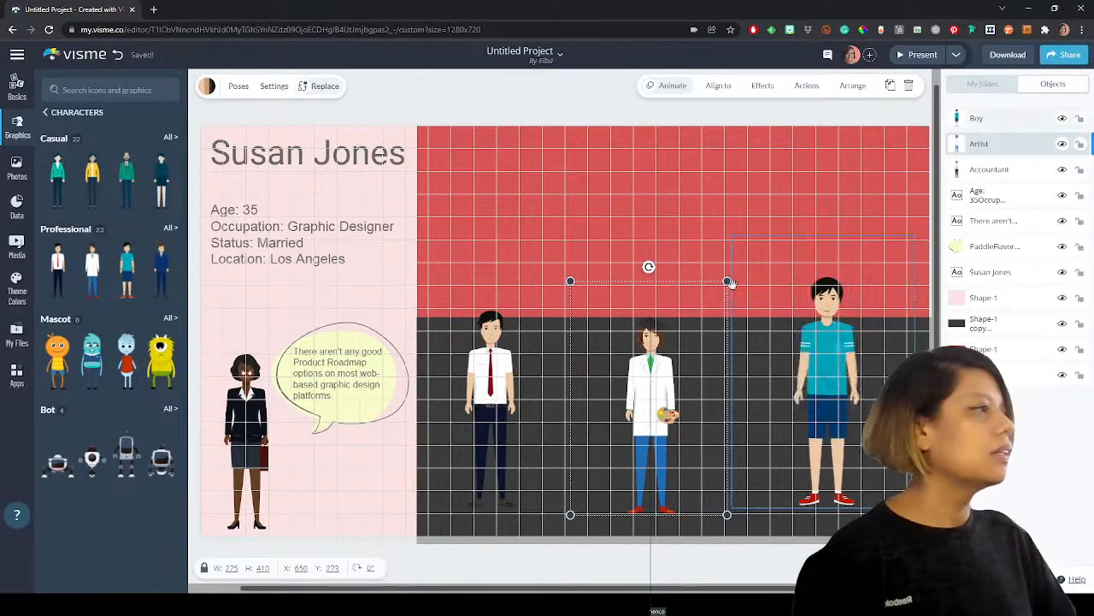
drag(726, 281, 760, 222)
click(564, 275)
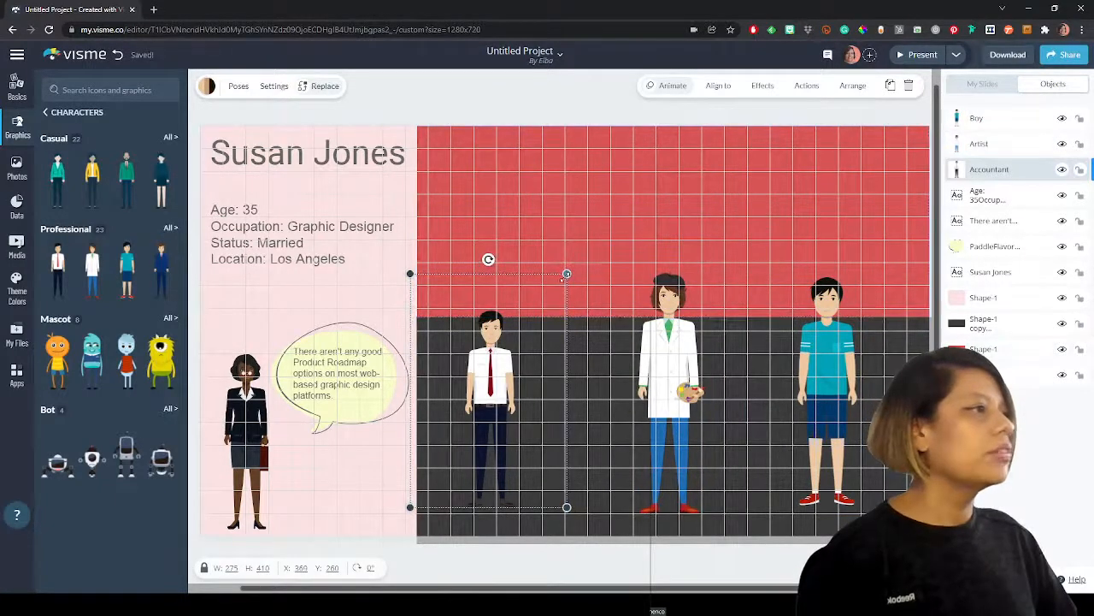
drag(564, 275, 597, 249)
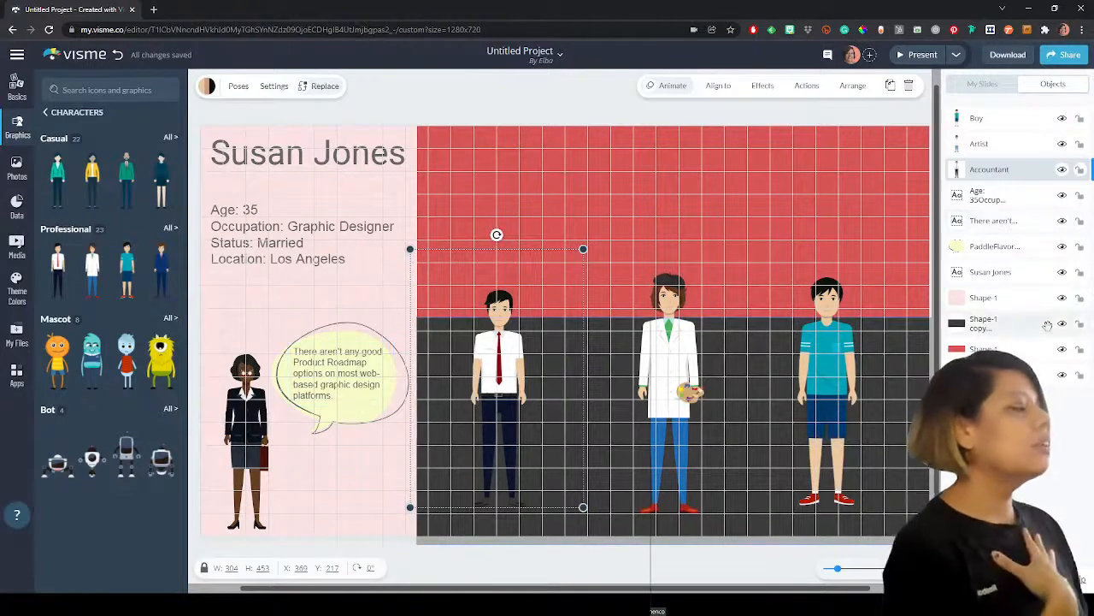
- Hide the Accountant and Boy characters on slide 2 through the objects list
click(1062, 170)
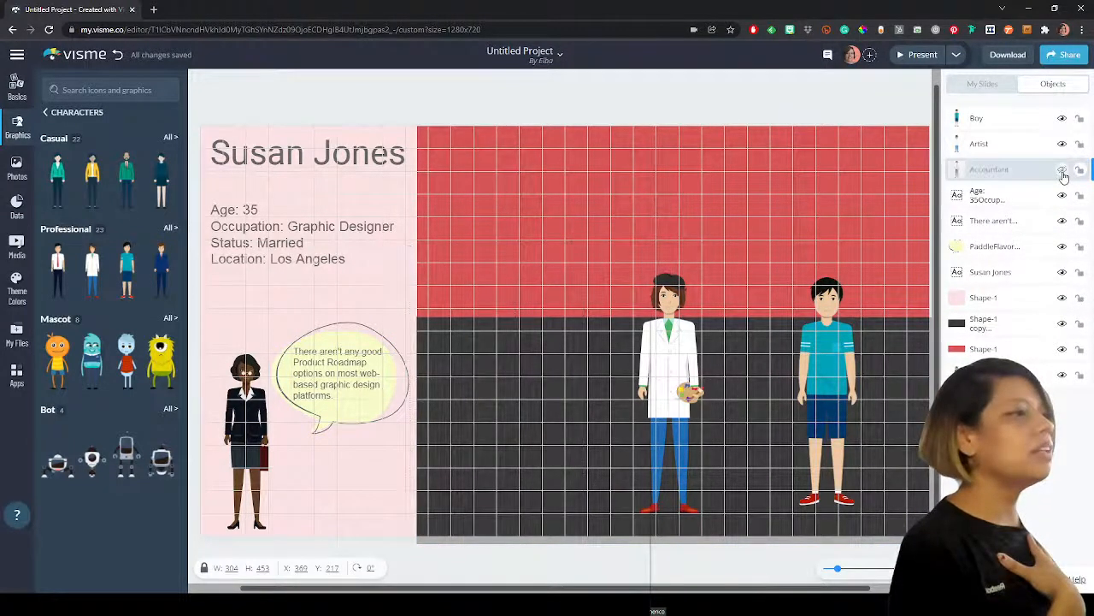
click(1061, 119)
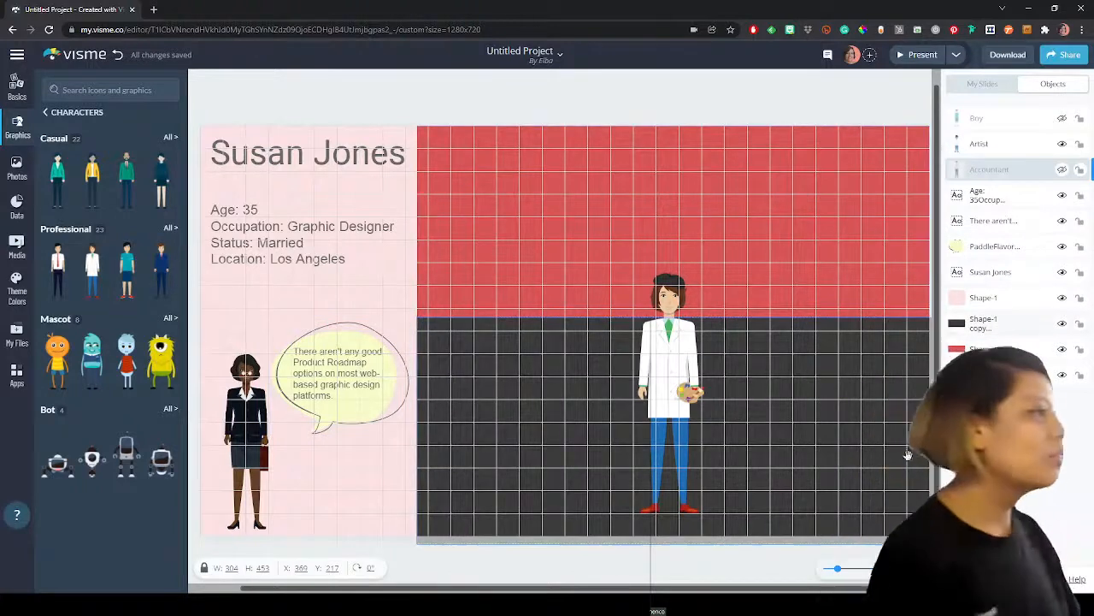
scroll(785, 394, down, 1)
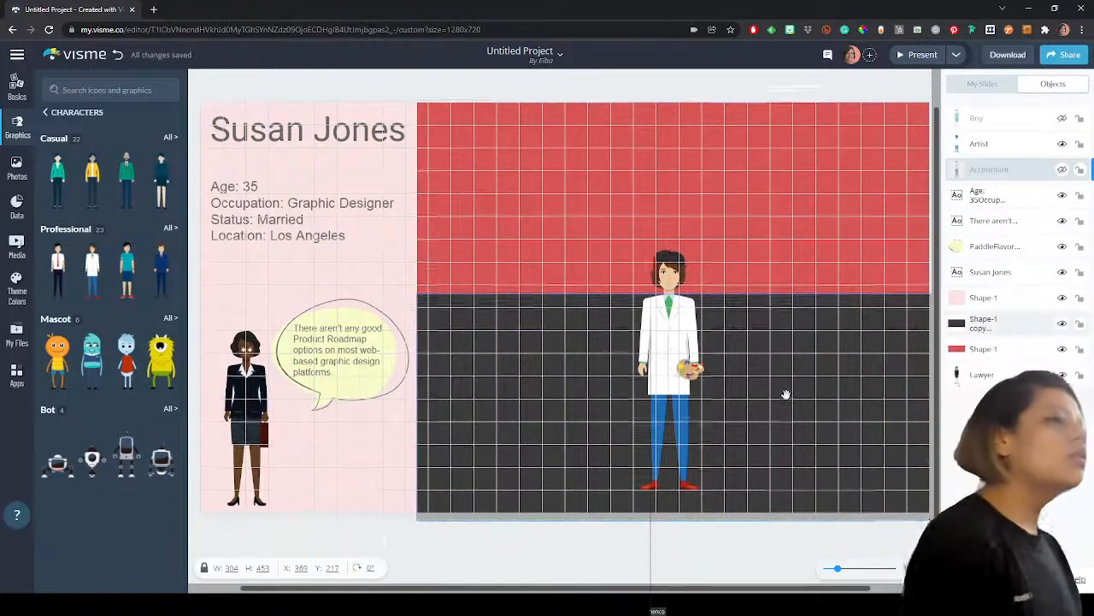
click(1080, 149)
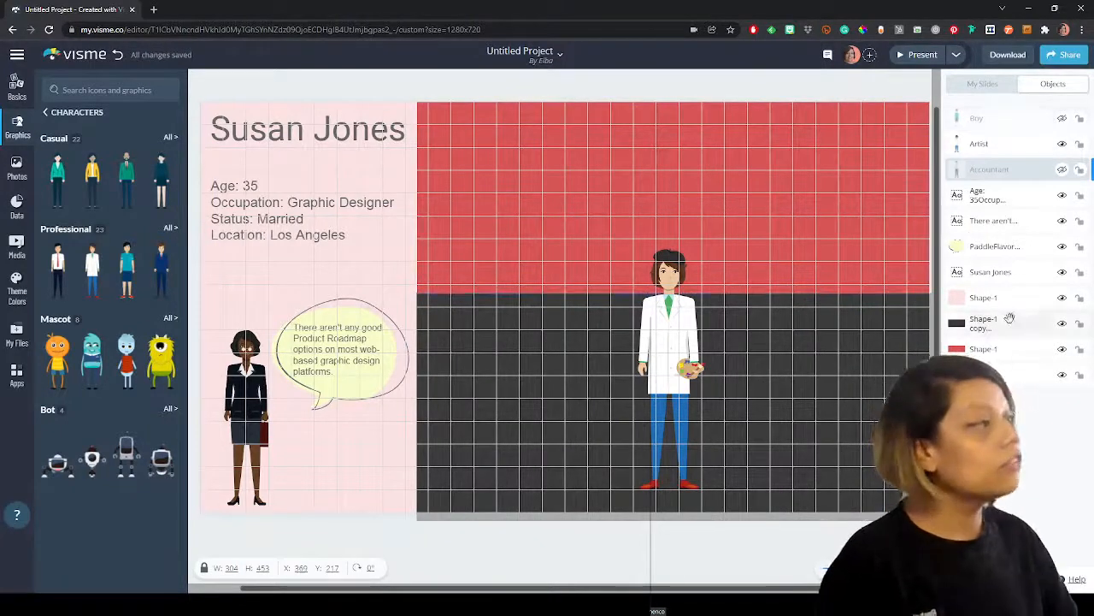
- Move the speech bubble's text one layer down in the objects list, behind the yellow bubble graphic
mouse_move(983, 374)
mouse_down()
mouse_move(999, 120)
mouse_move(1009, 119)
mouse_move(1009, 318)
mouse_move(998, 327)
mouse_move(994, 271)
mouse_move(1000, 396)
mouse_move(1004, 378)
mouse_up()
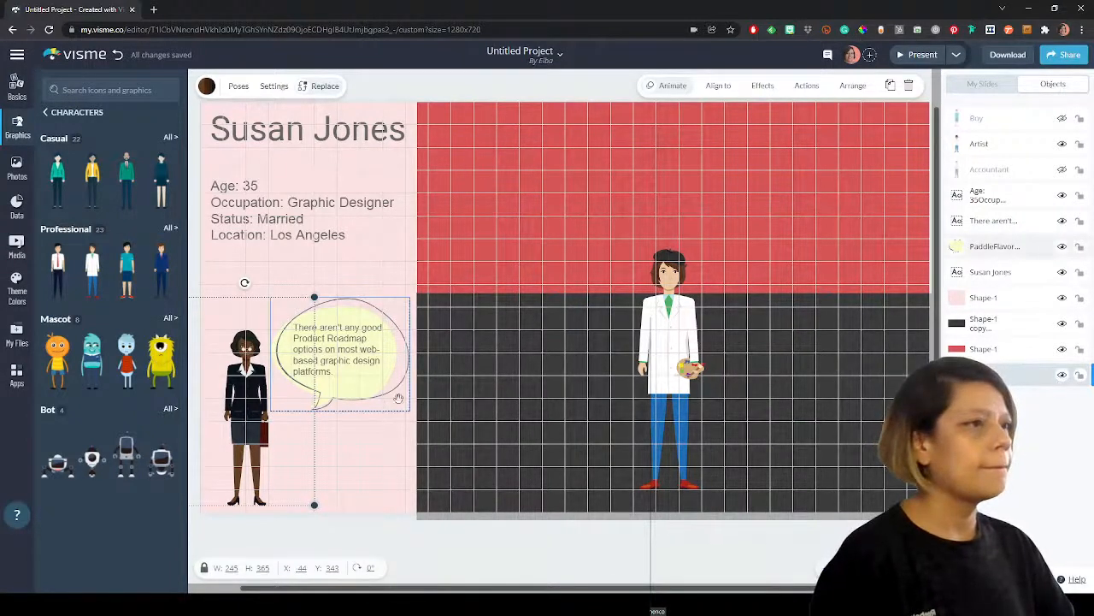
click(359, 359)
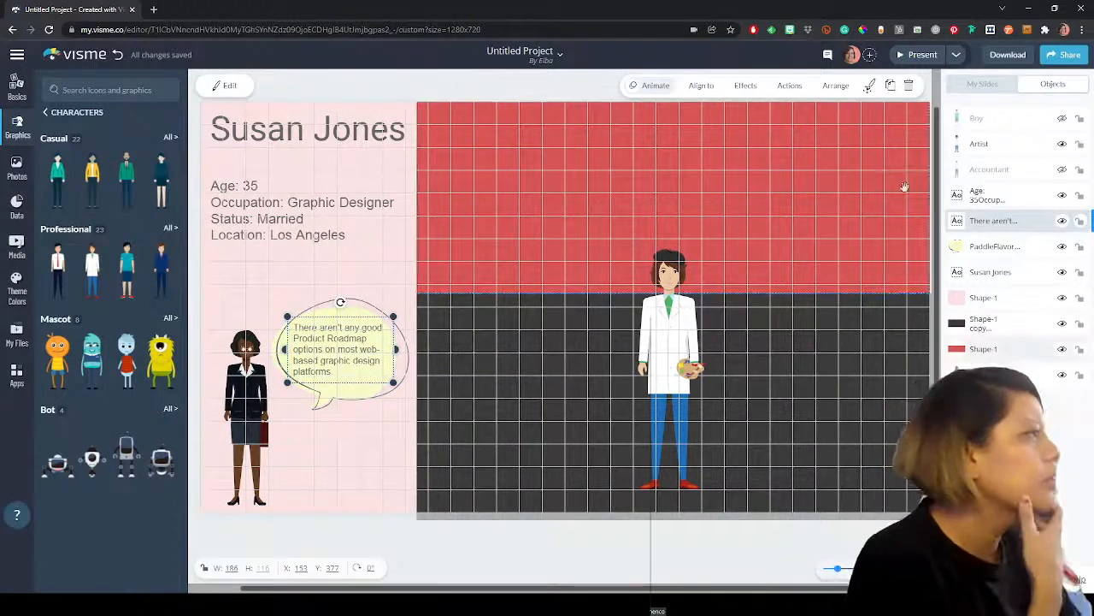
mouse_move(987, 222)
mouse_down()
mouse_move(989, 260)
mouse_move(994, 224)
mouse_move(994, 242)
mouse_up()
drag(997, 259, 996, 254)
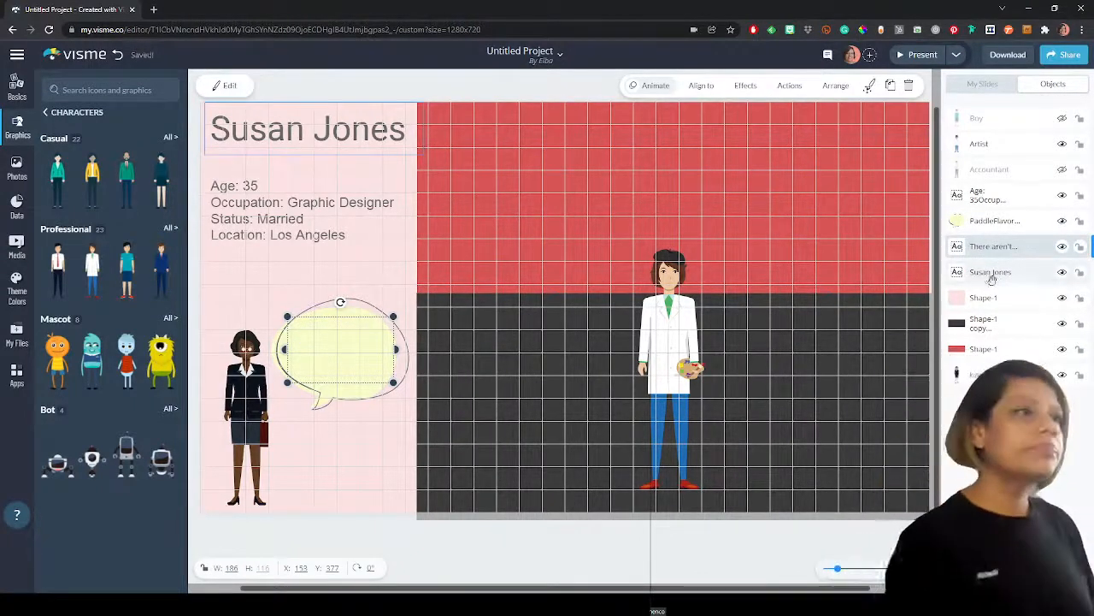
- Examine the project's version history of saved versions, close it and return to the main graphics categories
click(16, 56)
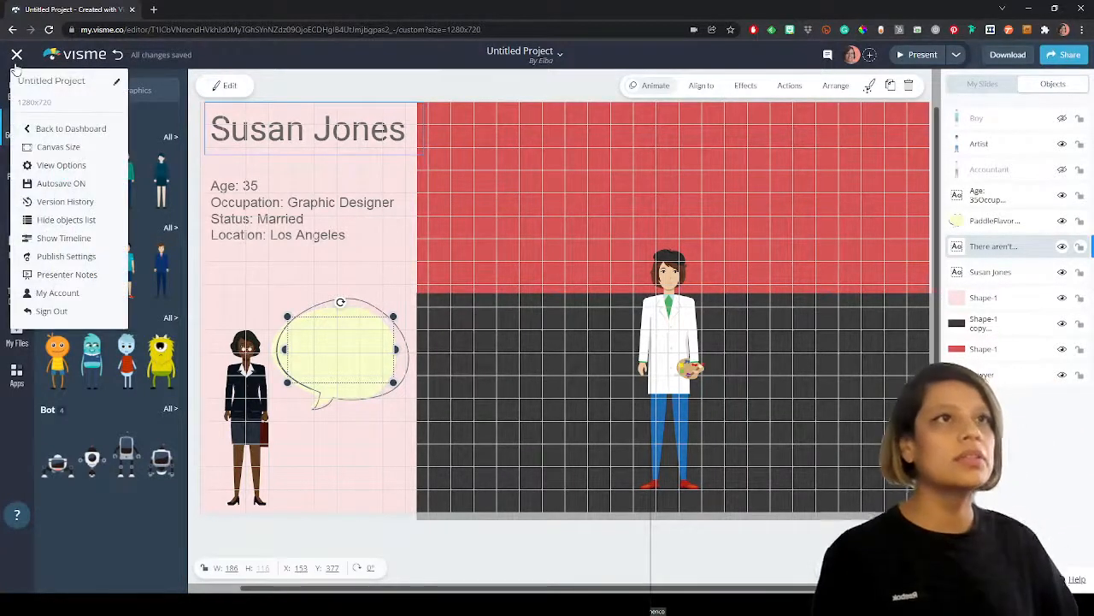
click(72, 201)
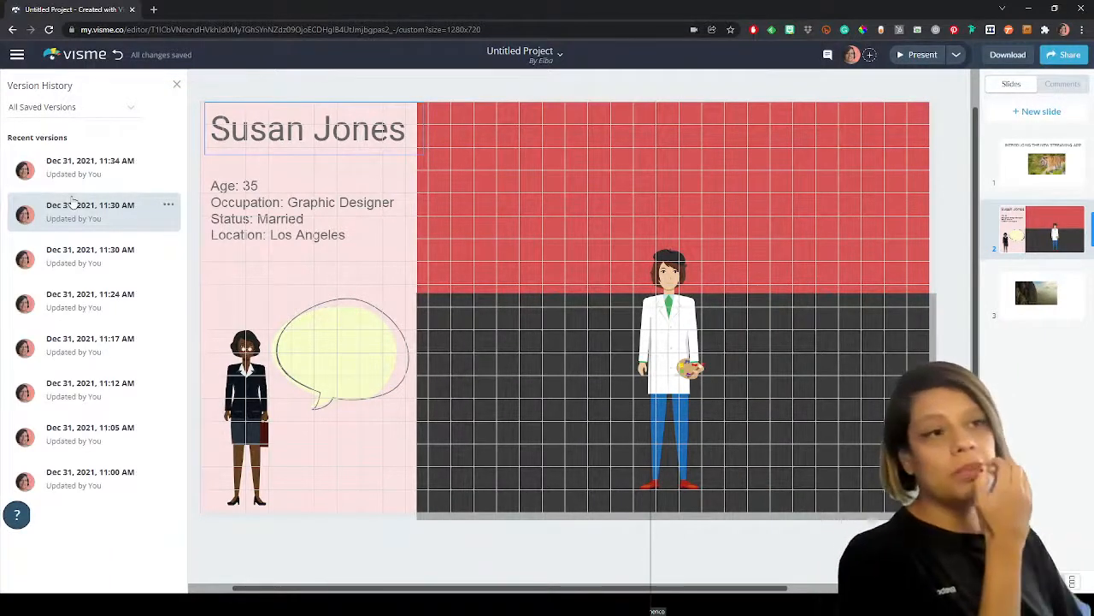
click(177, 88)
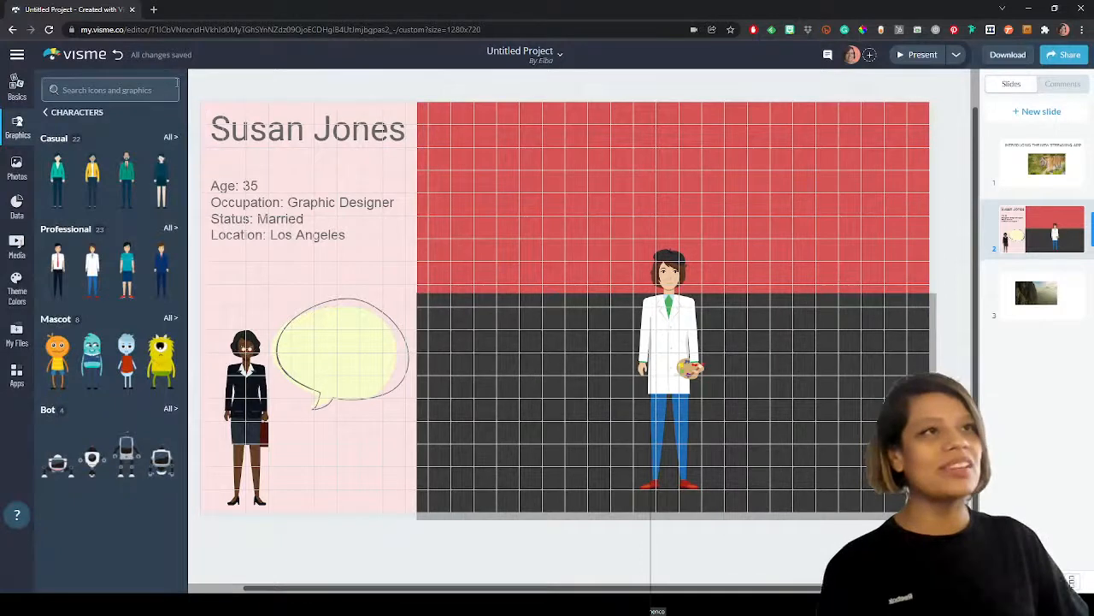
click(46, 113)
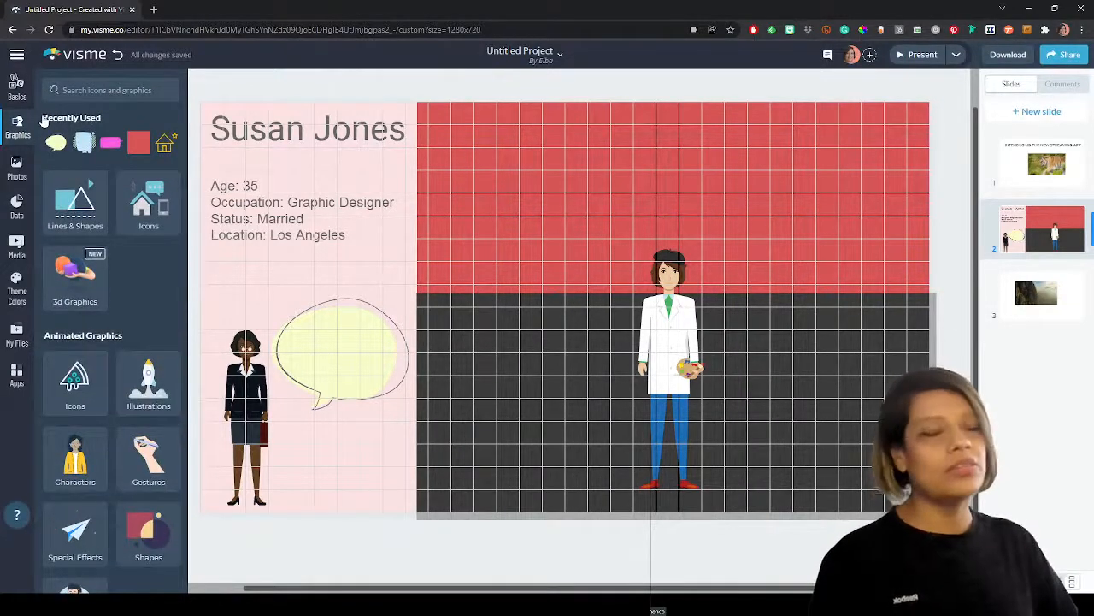
- Show the timeline for slide 2 and play the slide from the start
click(16, 56)
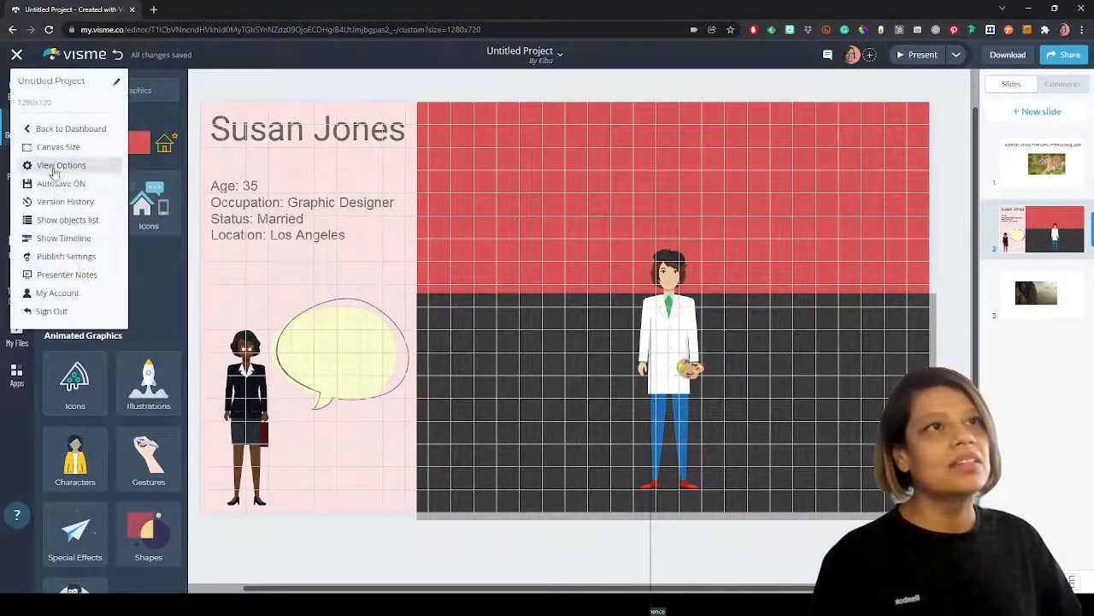
click(60, 239)
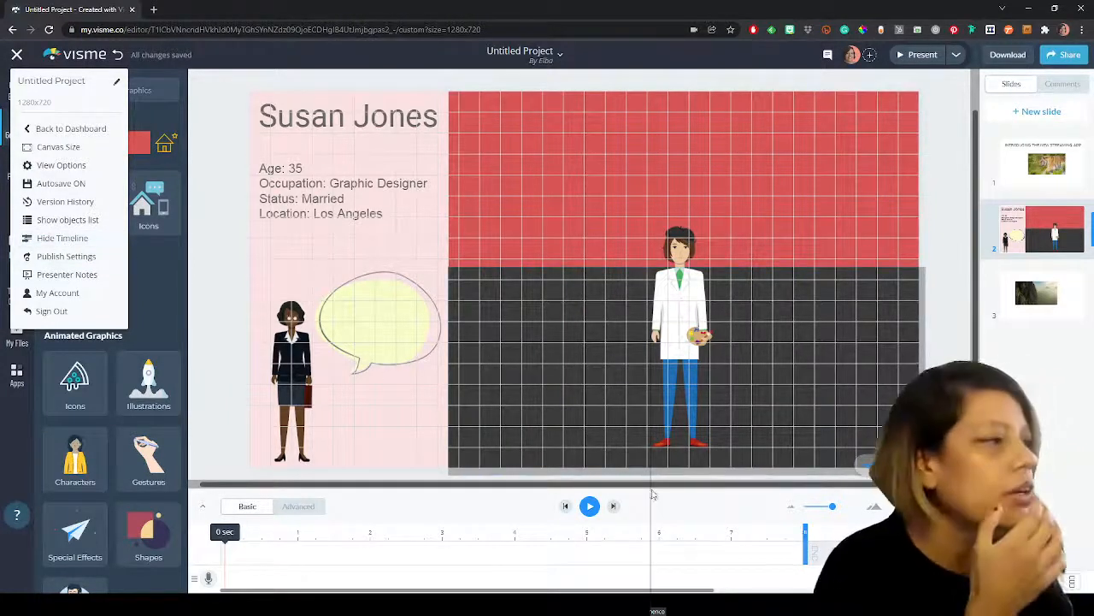
click(589, 505)
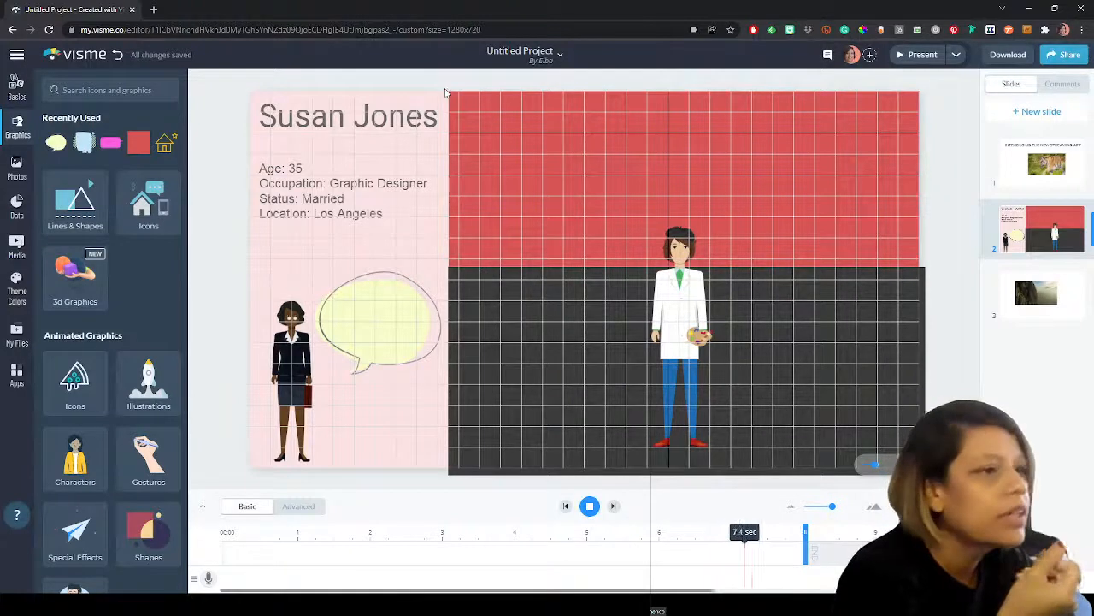
- Check the enter animation options of the Artist character on slide 2, then close them
click(678, 346)
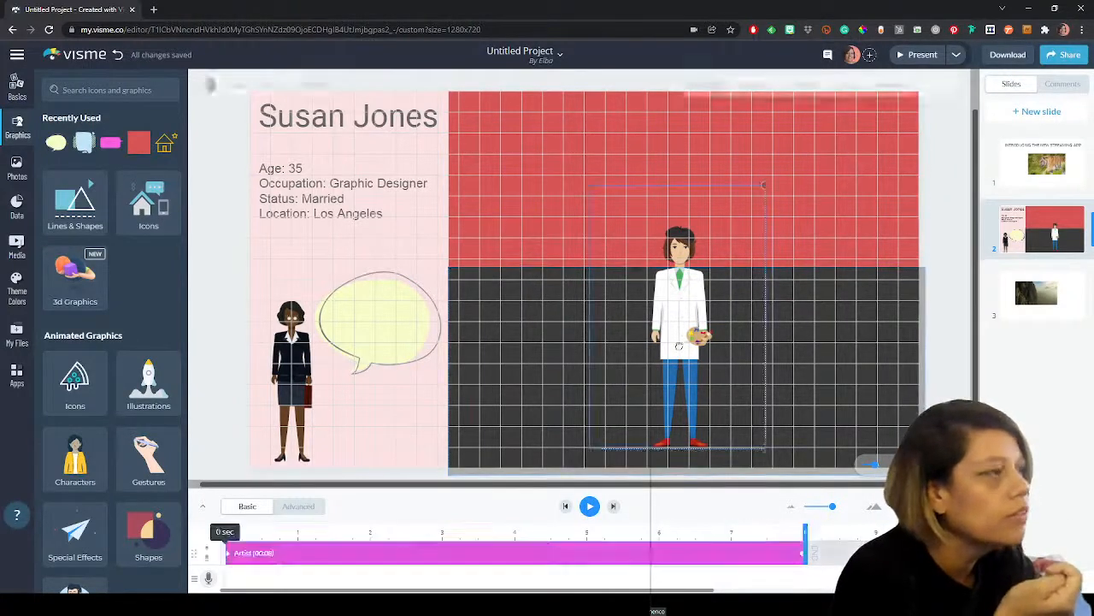
click(263, 553)
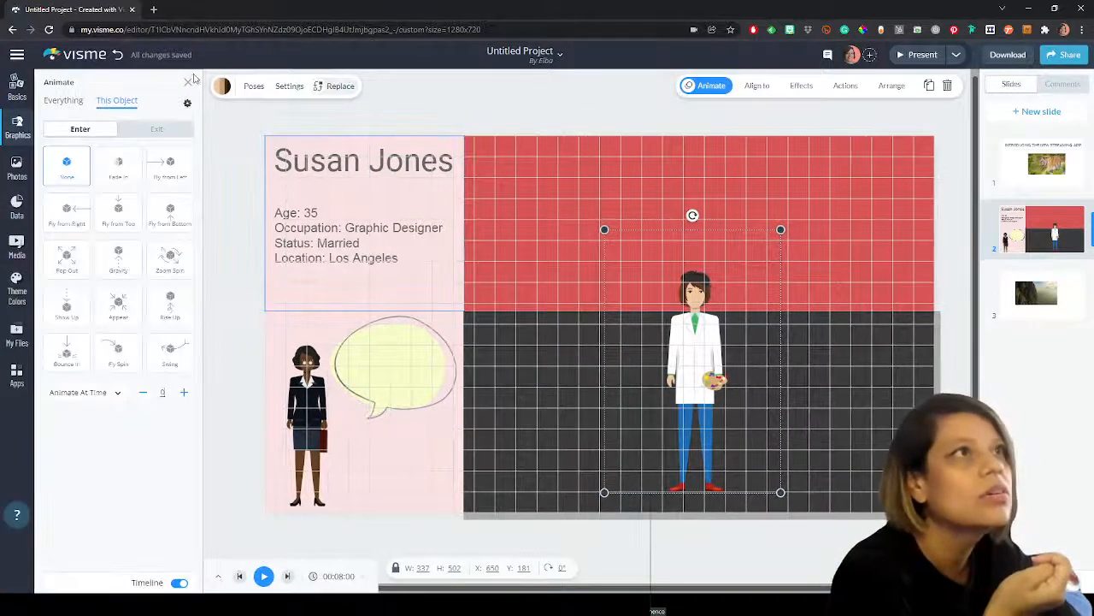
click(189, 81)
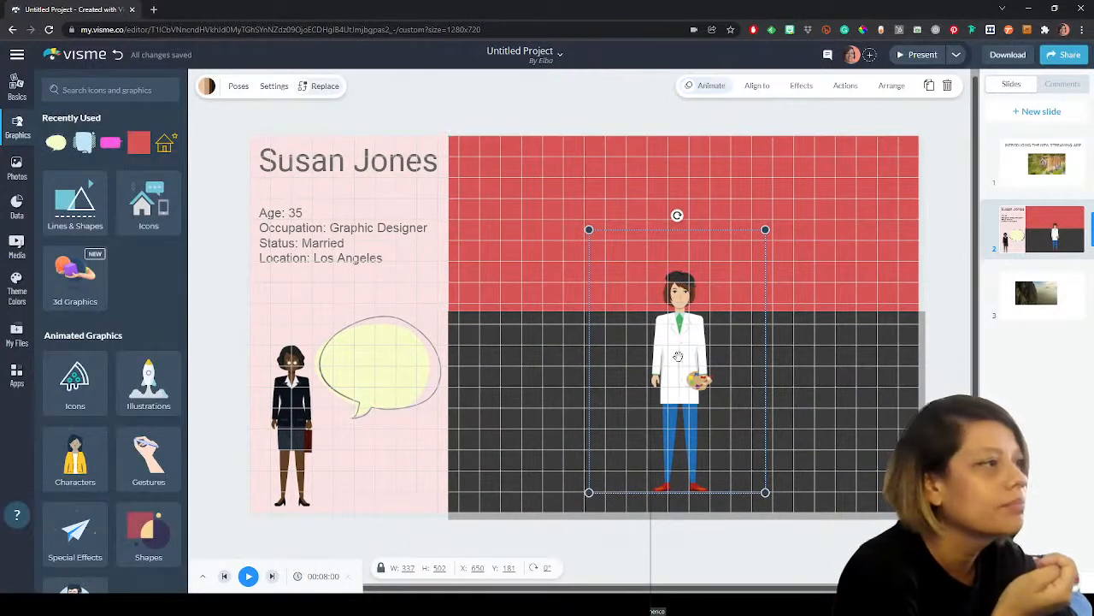
right_click(678, 356)
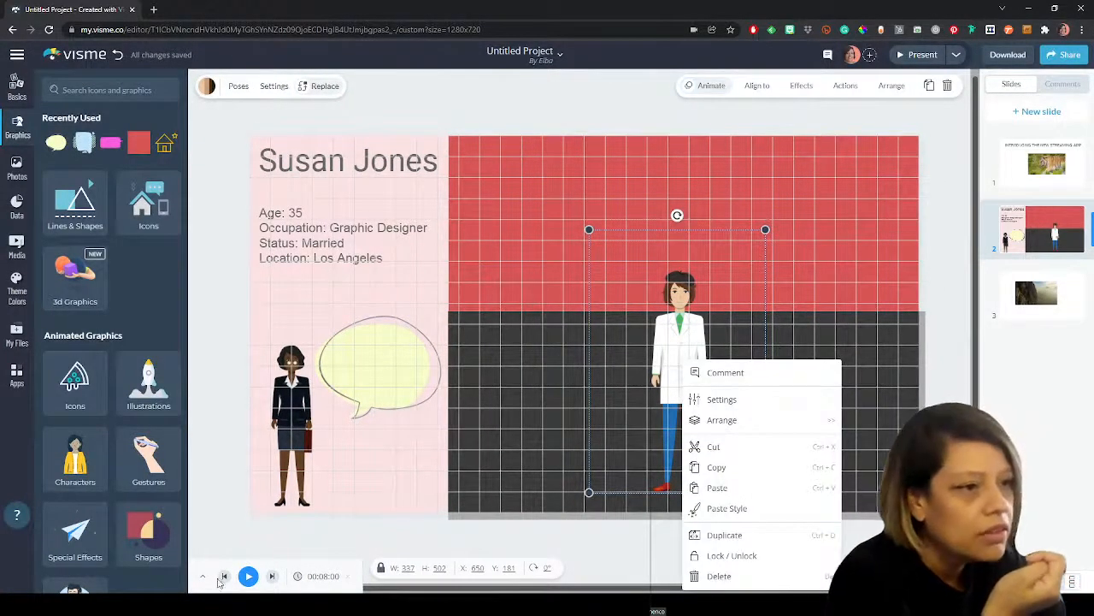
- Collapse and expand the timeline of slide 2 repeatedly, ending with it expanded on the Artist character's bar
click(207, 578)
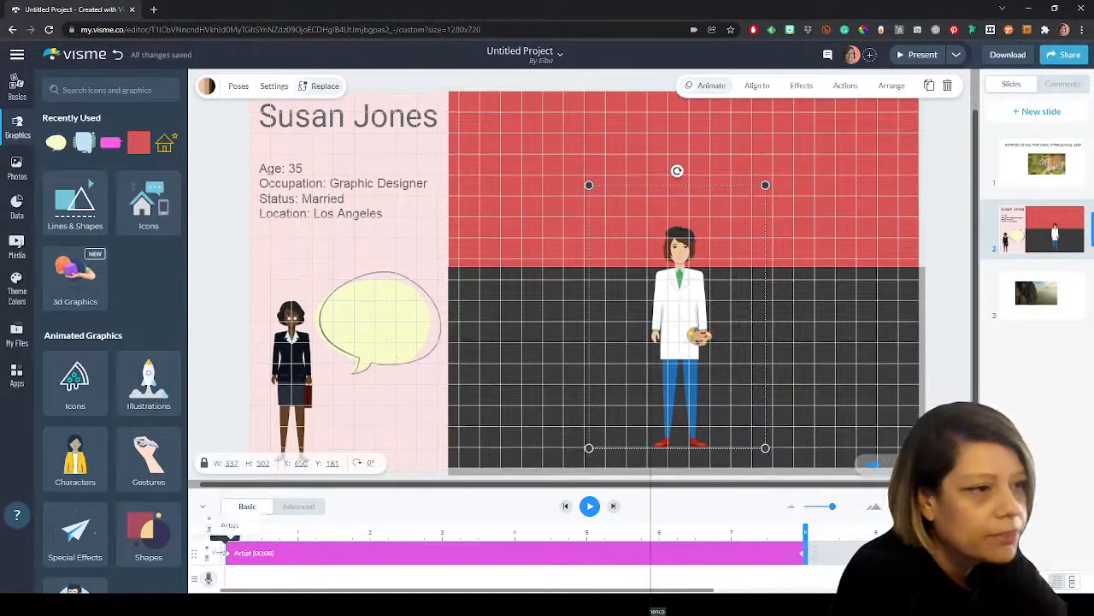
click(201, 508)
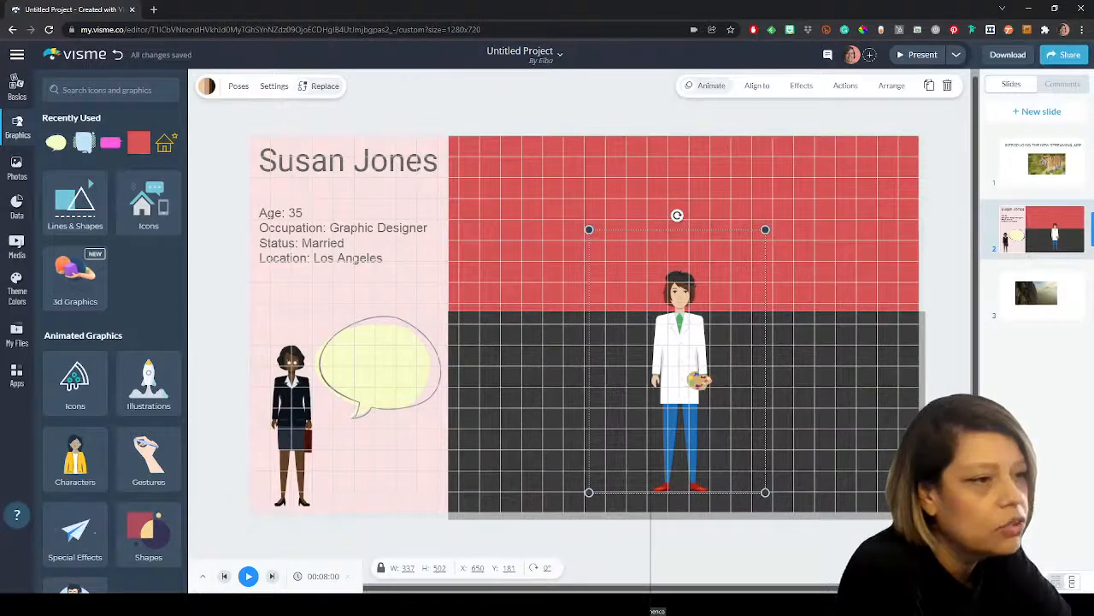
click(205, 579)
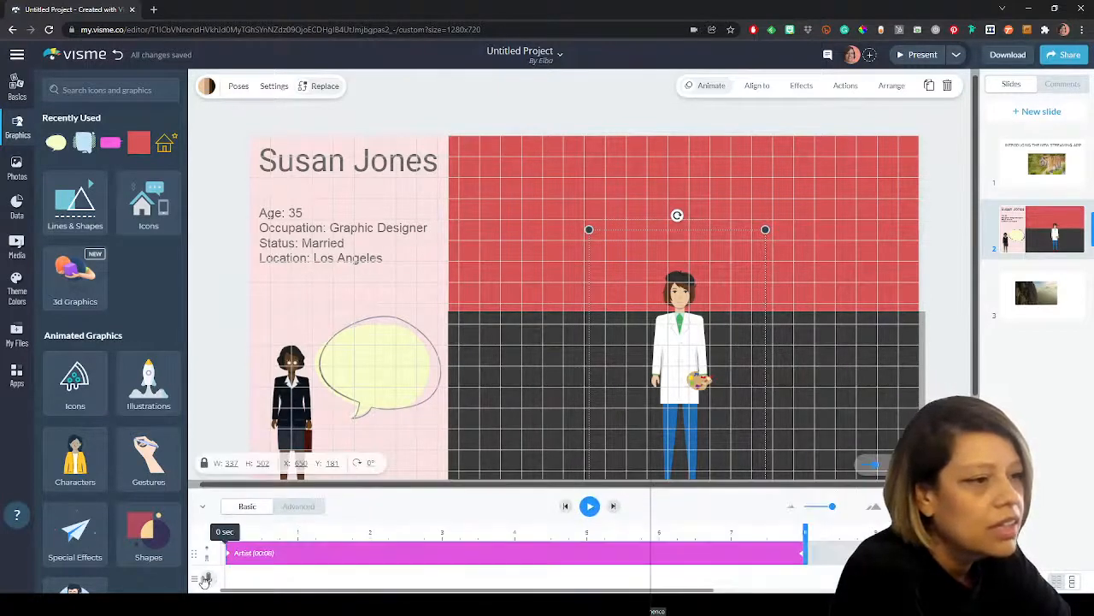
click(206, 508)
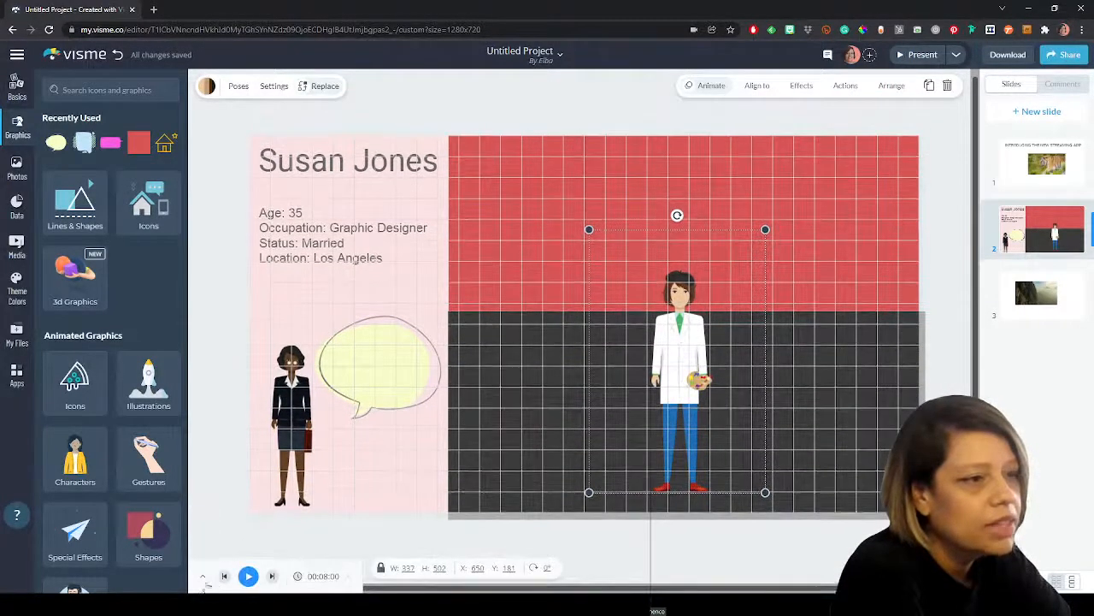
click(205, 580)
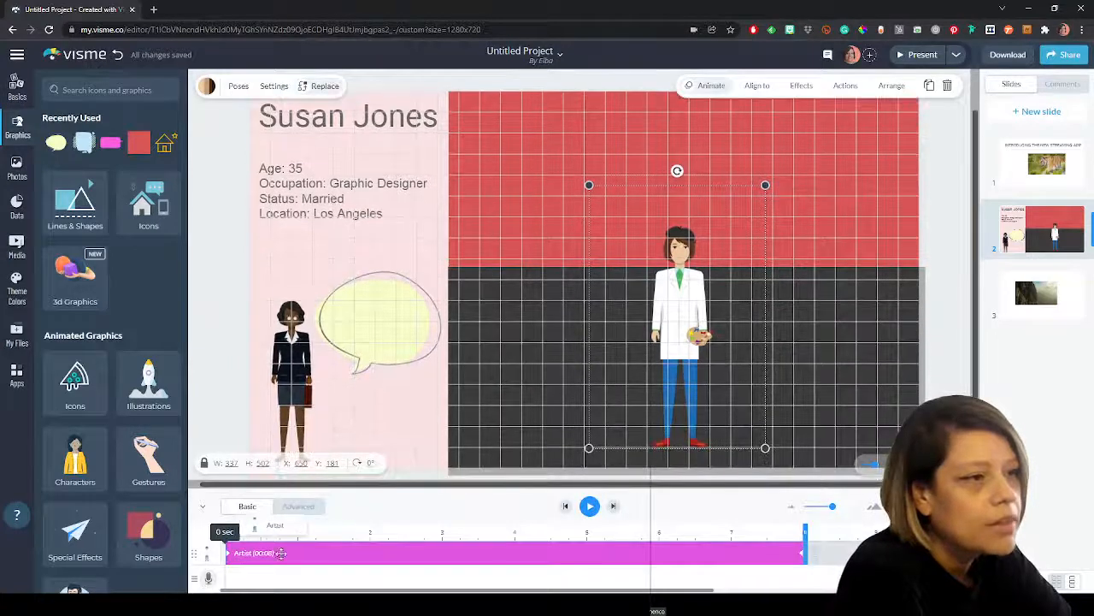
- Delay the Artist character's start to about 6 seconds on the timeline and shorten the slide's end to 4 seconds
drag(226, 547, 664, 545)
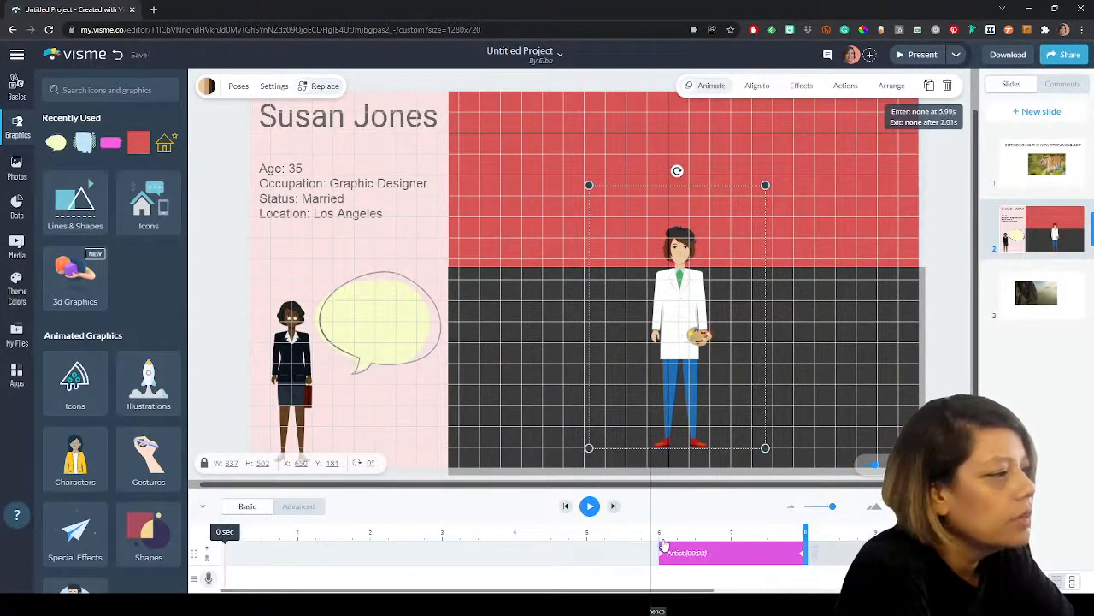
click(283, 424)
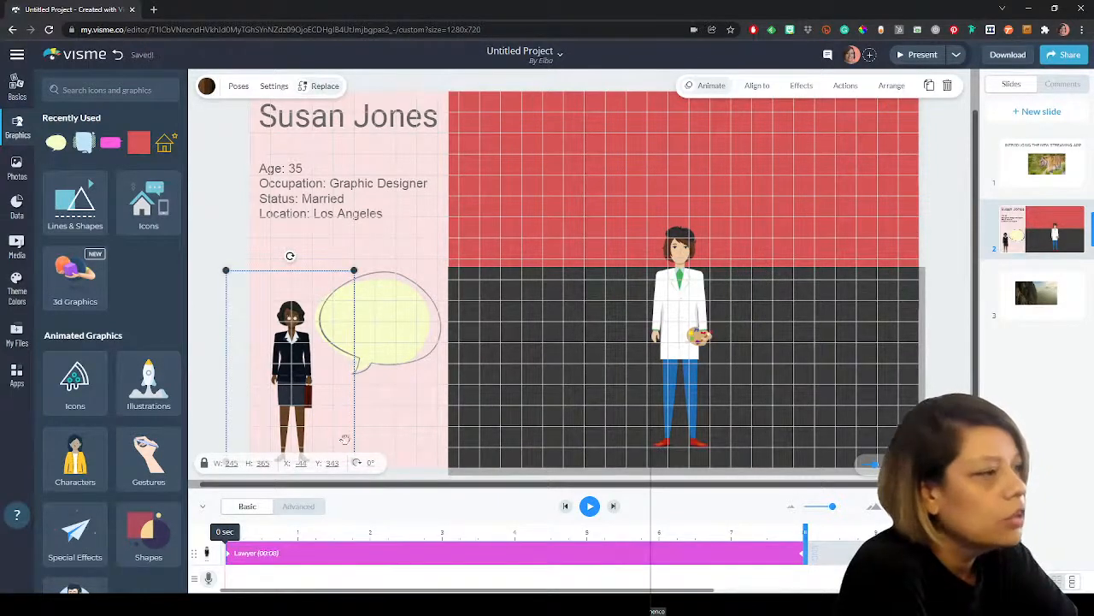
drag(805, 554, 515, 554)
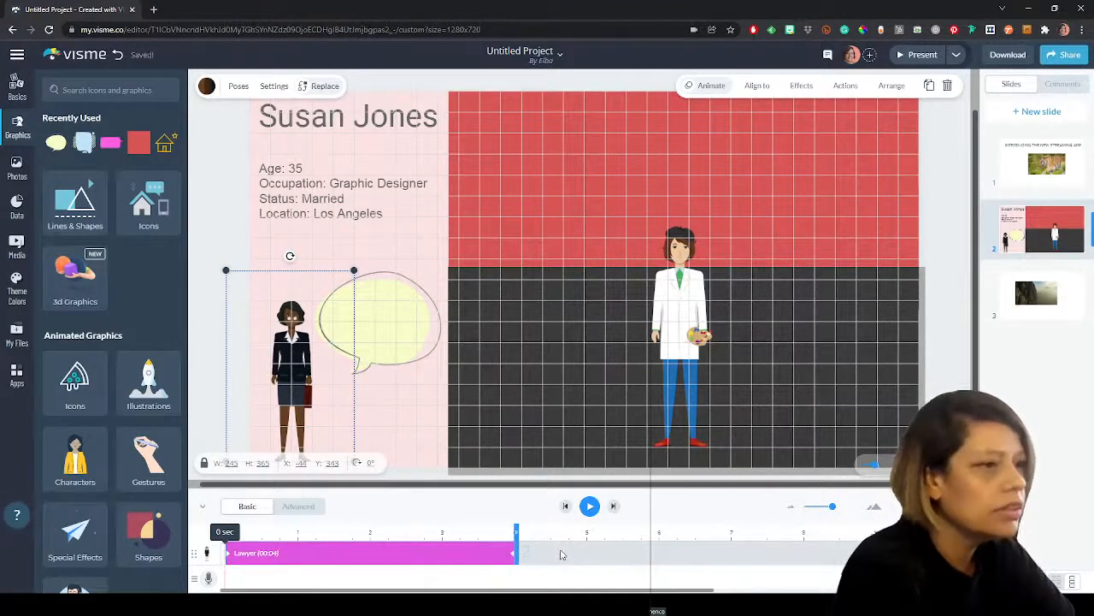
- Show all object tracks in the advanced timeline and move the speech bubble's track lower in the stack
shift+click(700, 355)
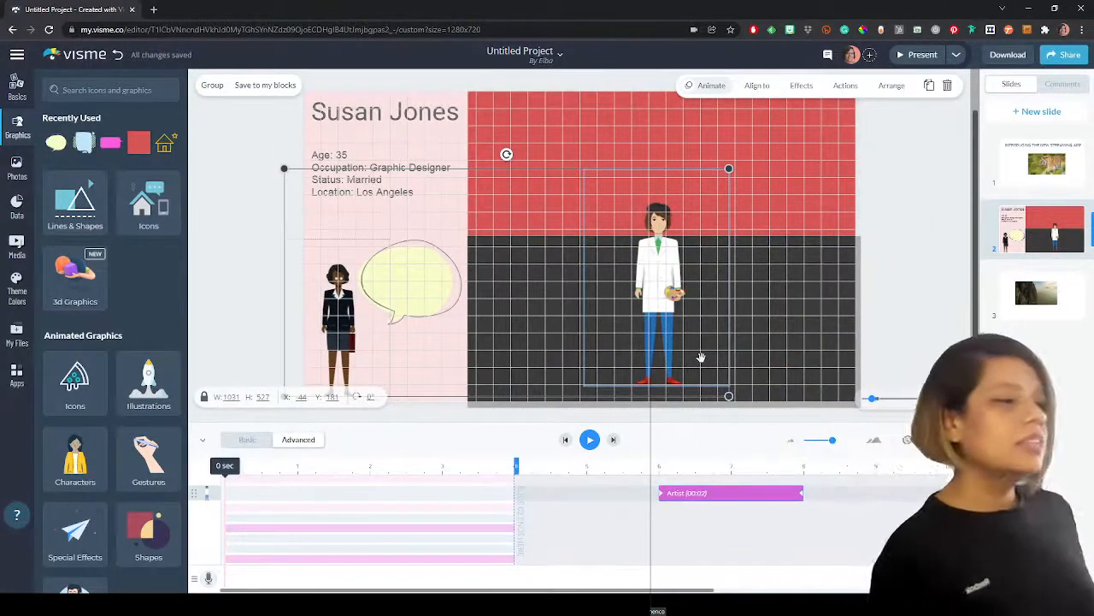
click(359, 529)
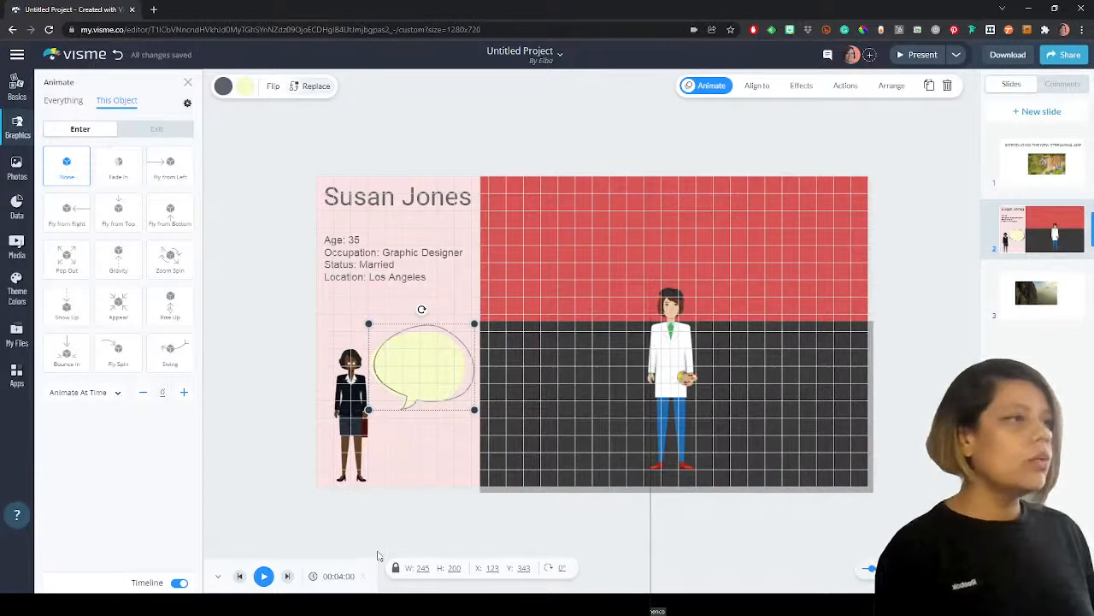
click(218, 576)
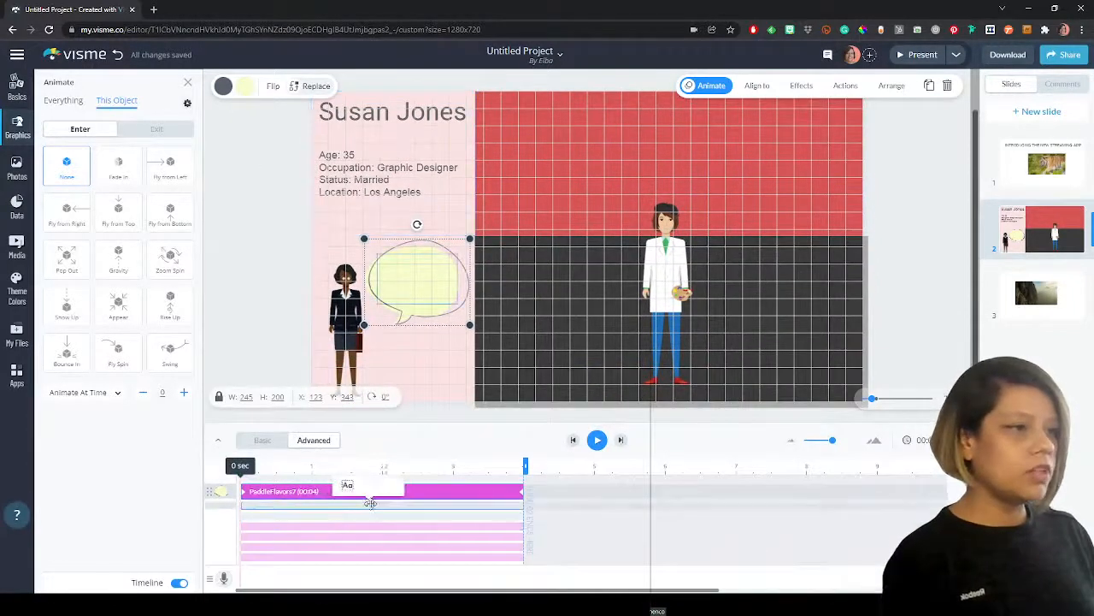
drag(473, 486, 425, 516)
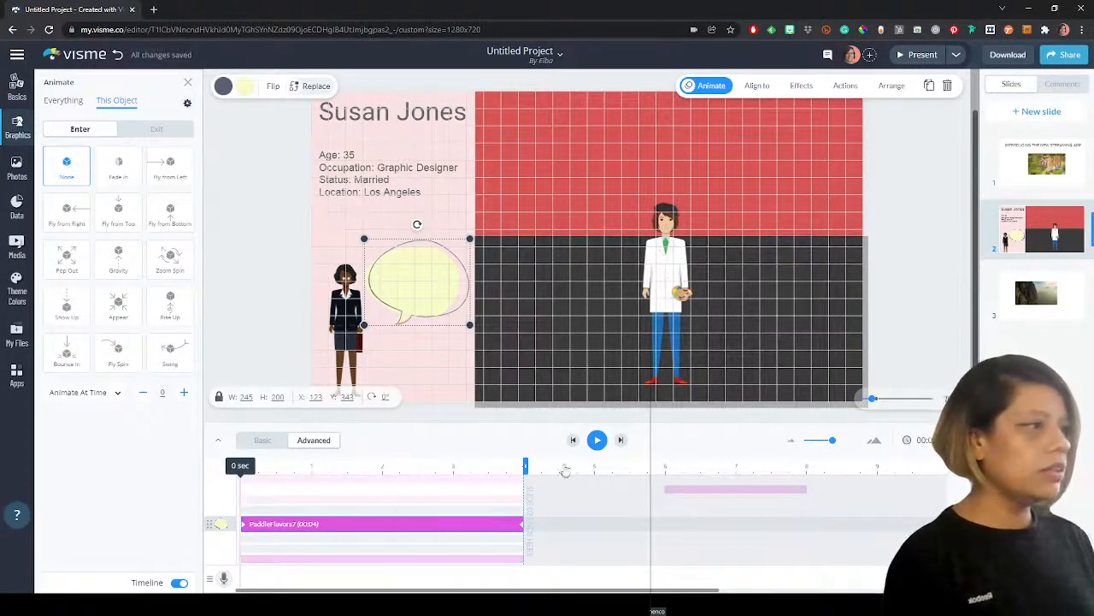
- Extend the slide's end past the Artist character's bar to about 11 seconds, playing the slide before and after the change
click(596, 440)
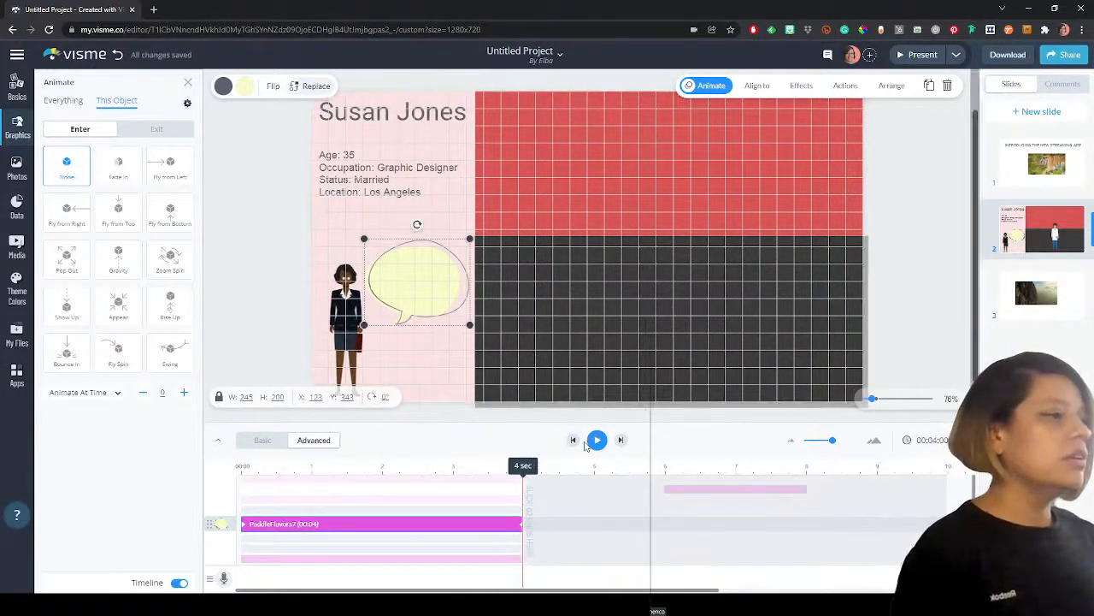
click(597, 441)
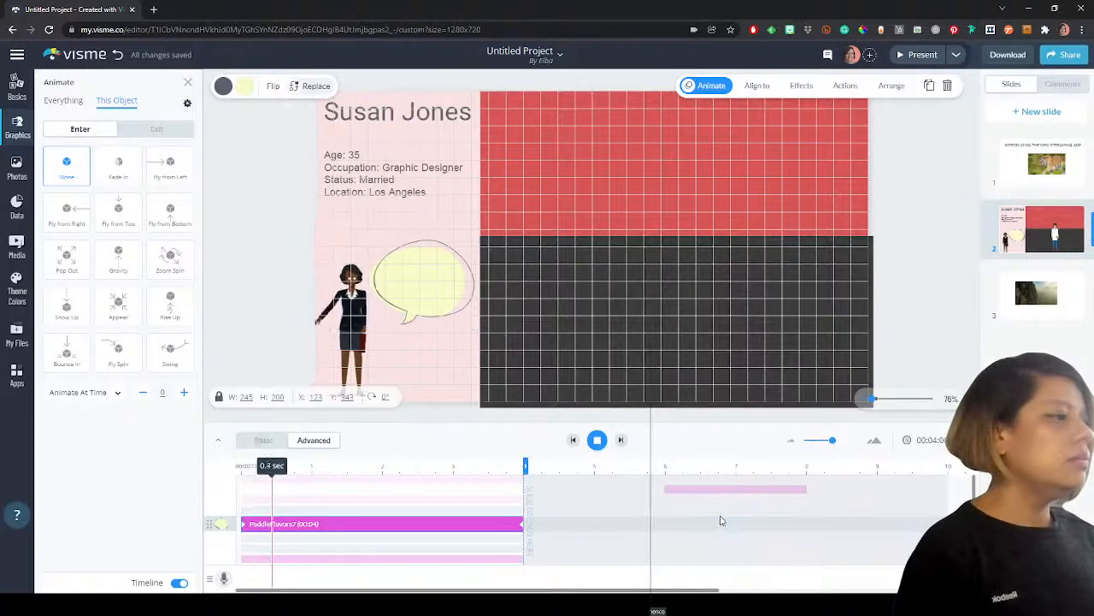
click(728, 488)
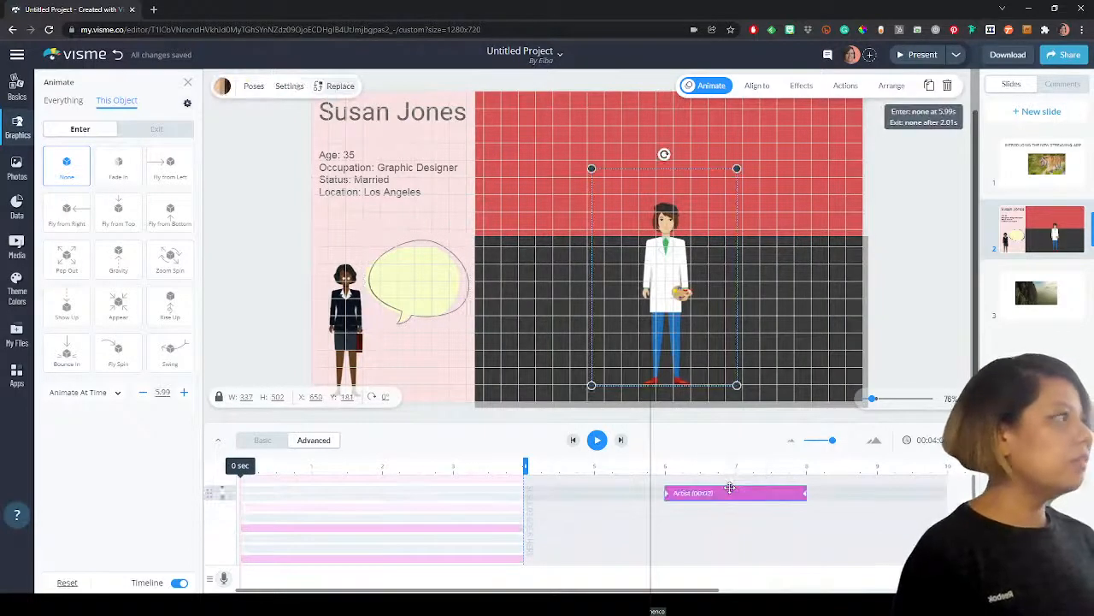
scroll(505, 501, down, 1)
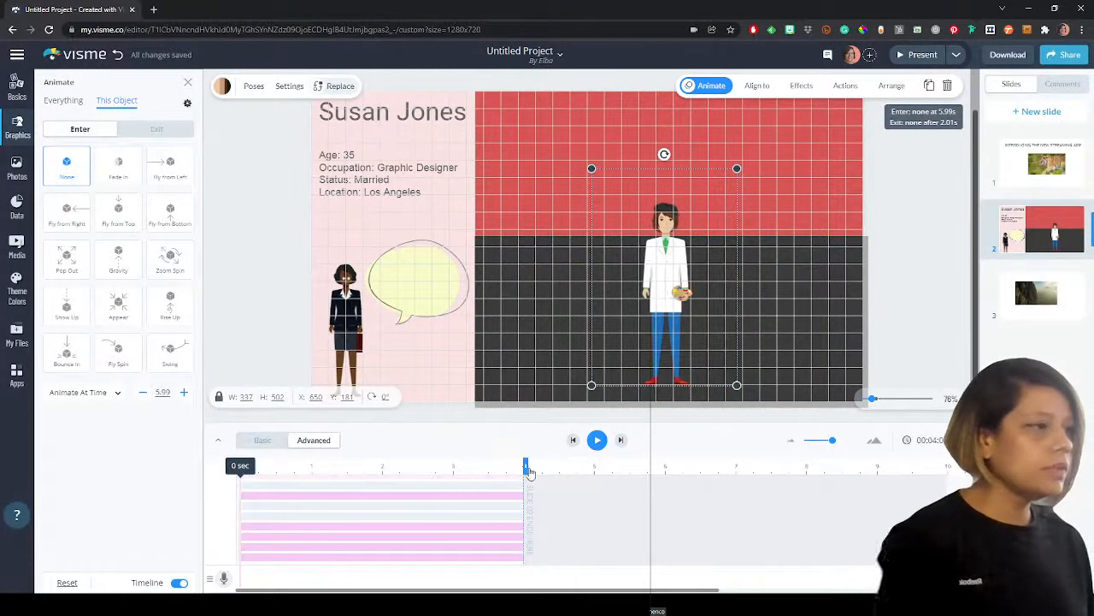
mouse_move(528, 470)
mouse_down()
mouse_move(564, 480)
mouse_move(947, 470)
mouse_up()
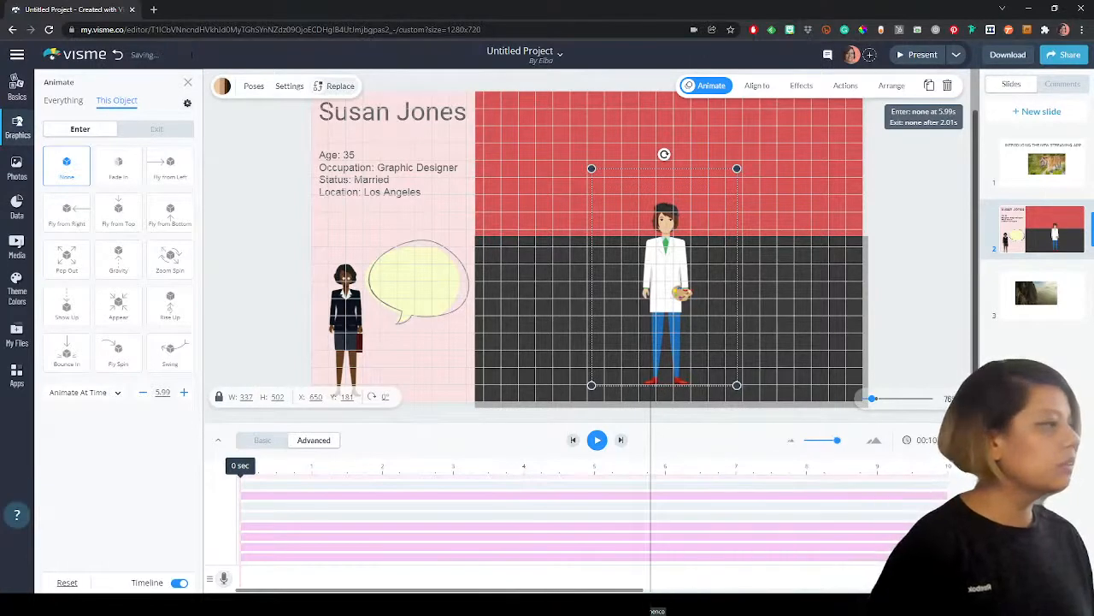
click(597, 440)
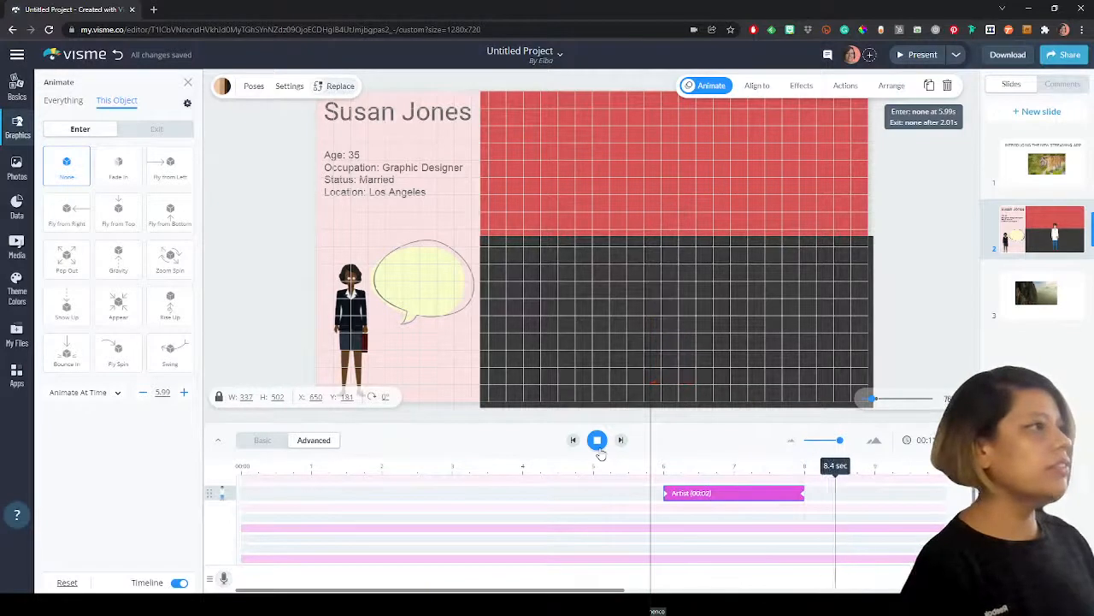
- Examine the Artist character's arrange options and the slide's enter and exit click animations, then close the animation options
click(725, 498)
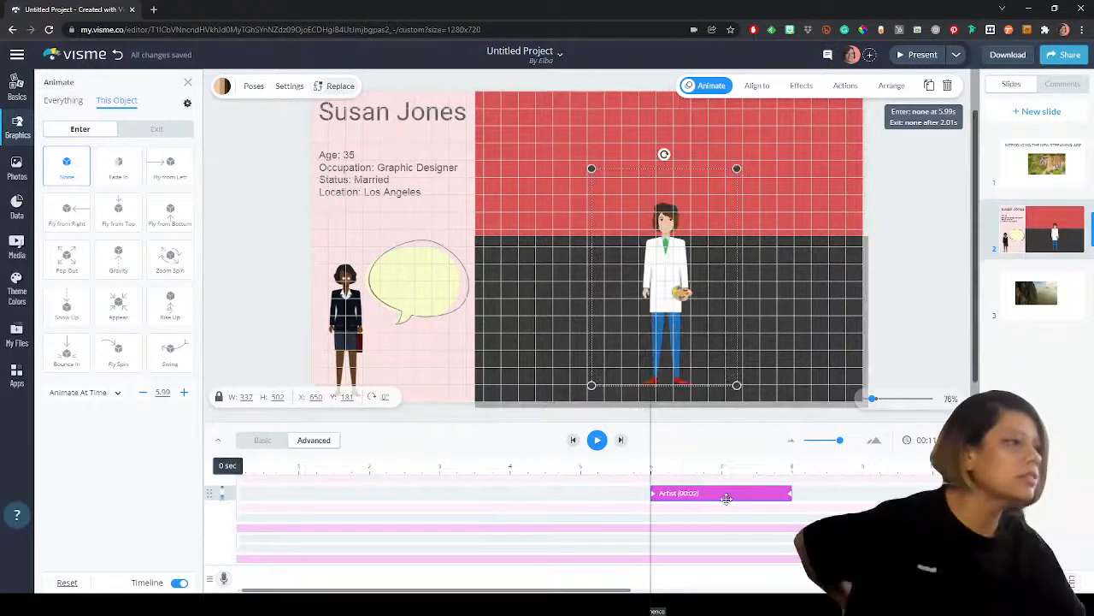
right_click(663, 283)
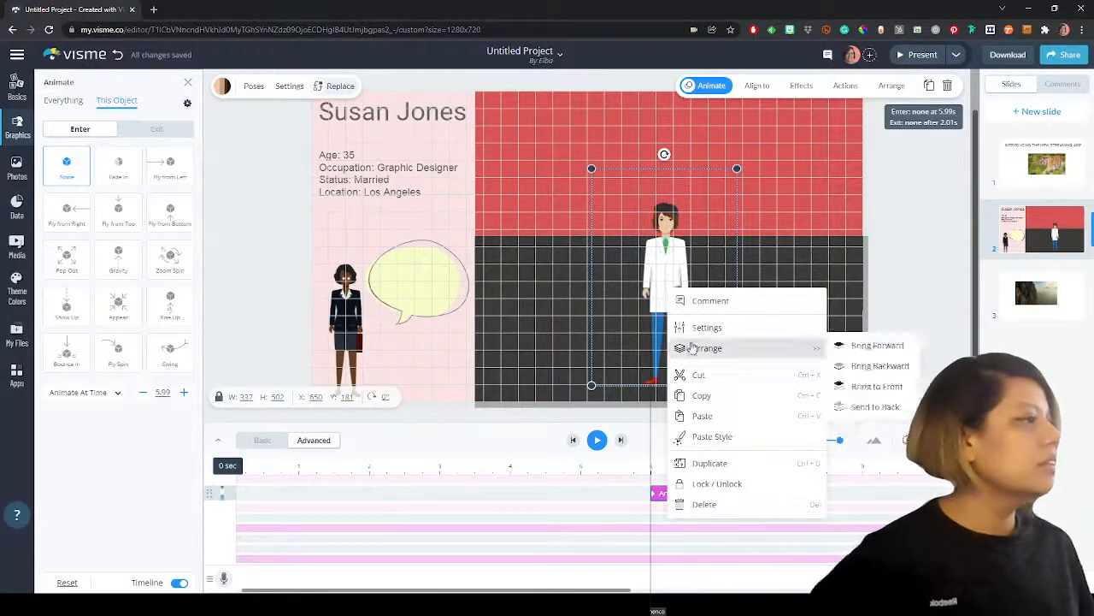
click(873, 246)
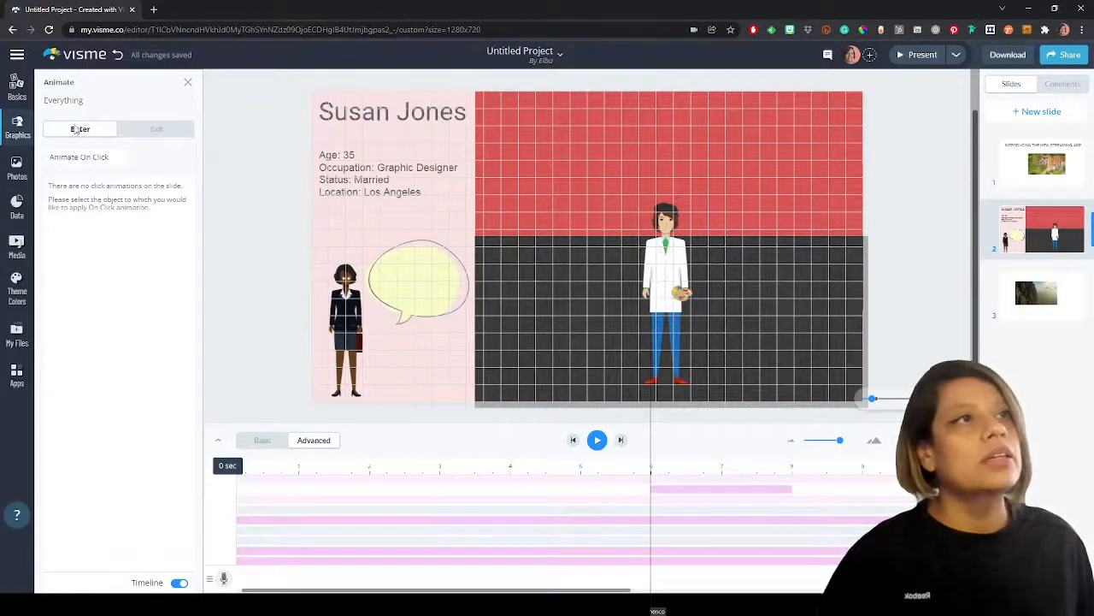
click(178, 134)
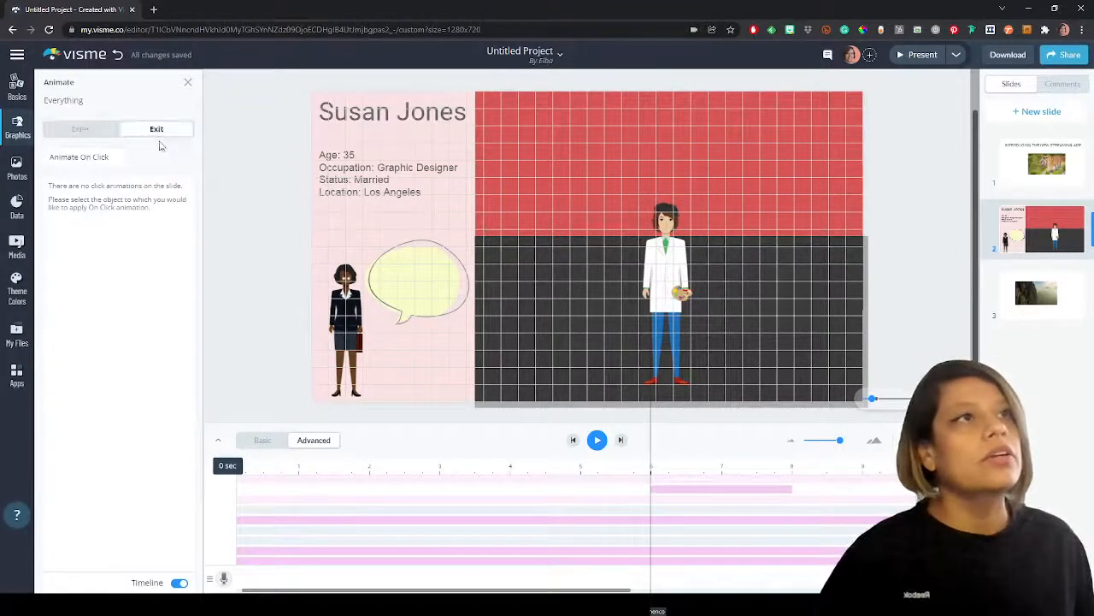
click(88, 137)
click(188, 82)
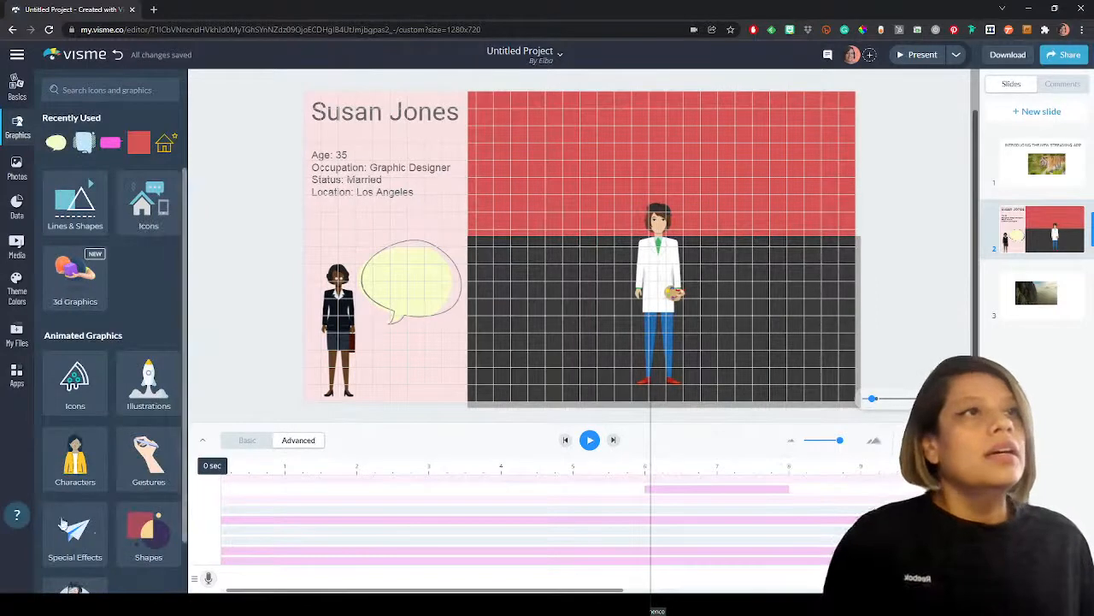
- Compare the basic and advanced timeline views, then zoom the advanced timeline out to show the whole slide duration
click(18, 56)
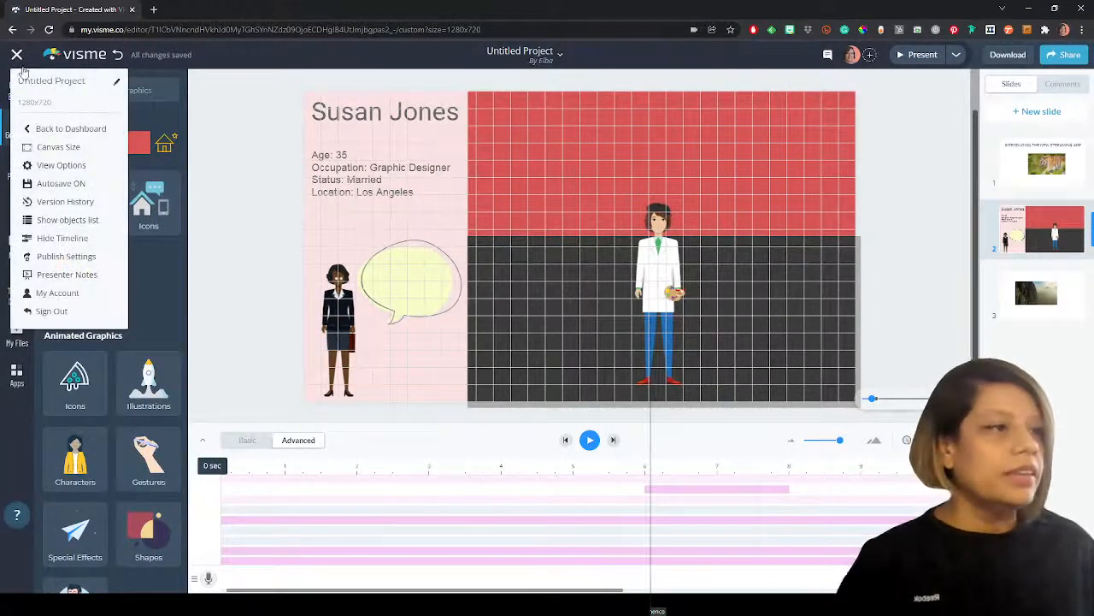
click(299, 442)
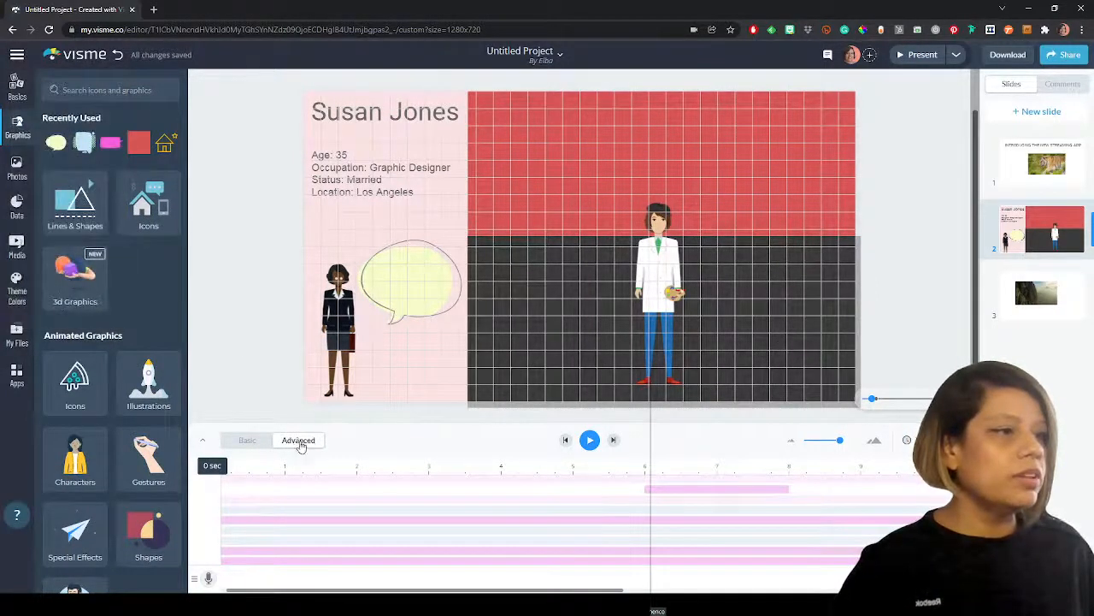
click(248, 440)
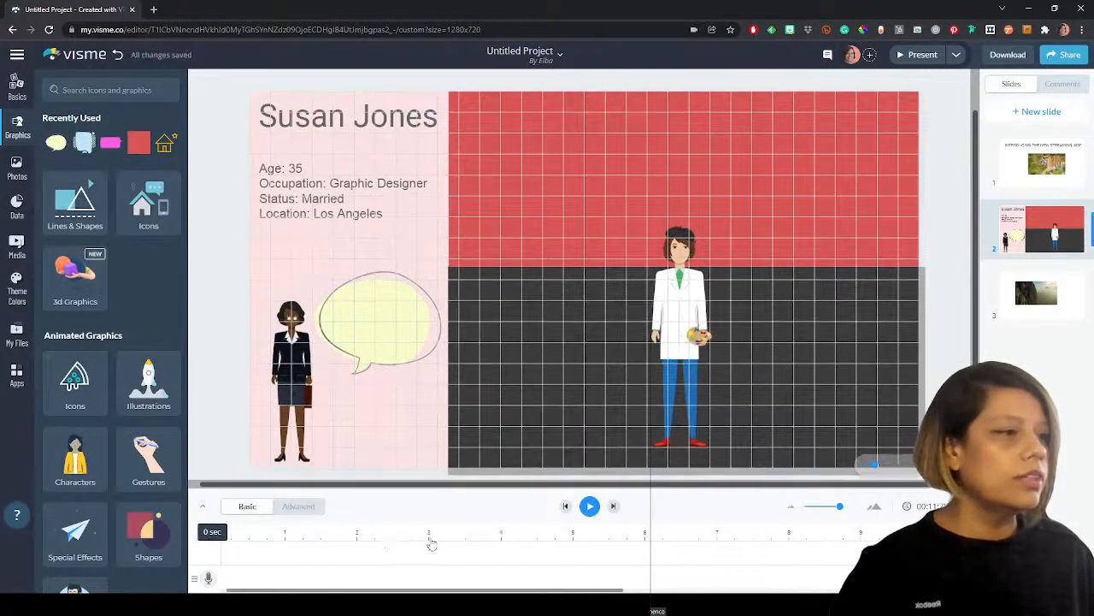
click(301, 507)
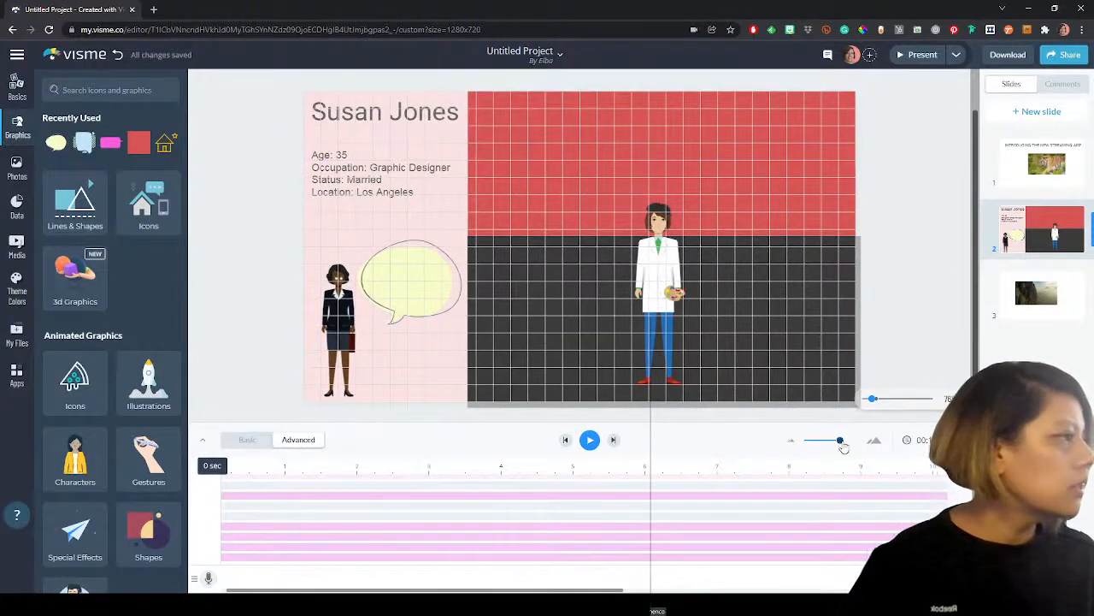
drag(840, 442, 804, 440)
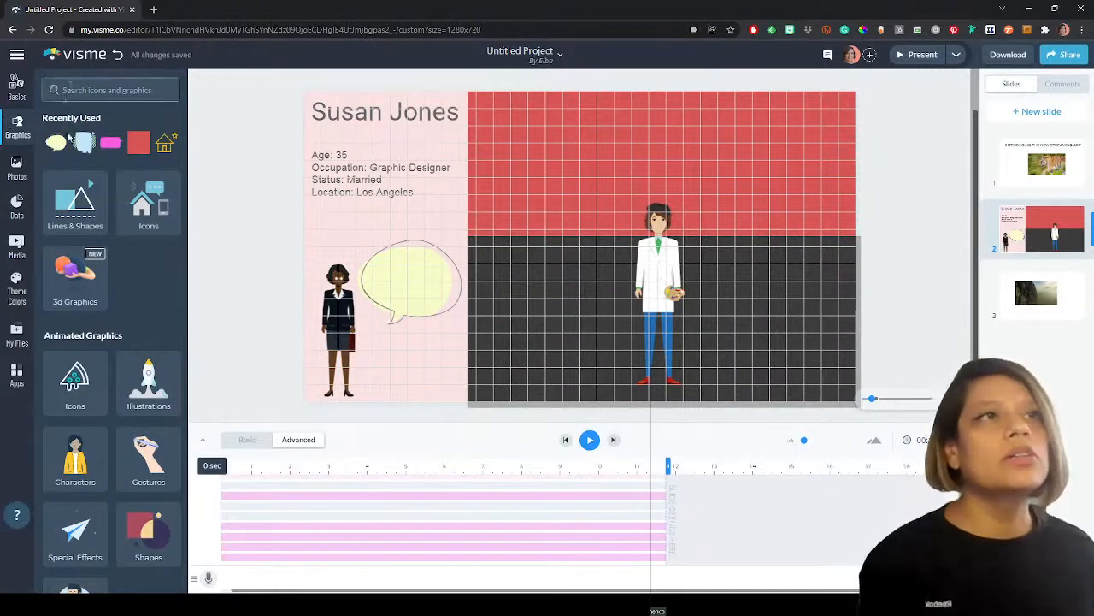
- Open the project's publish settings and examine the advanced appearance options for the shared presentation
click(16, 54)
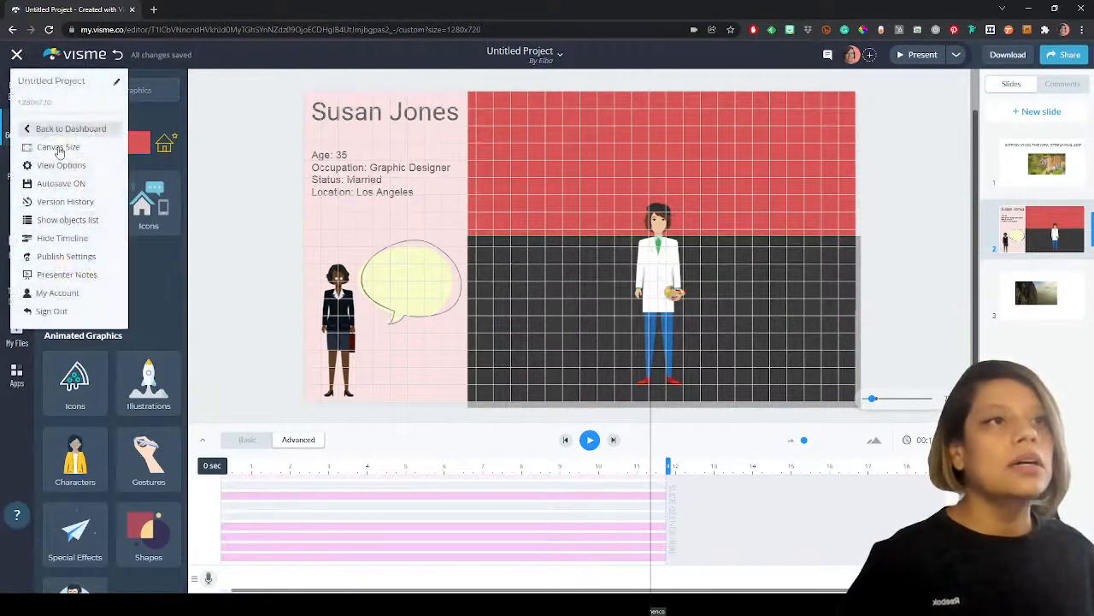
click(67, 258)
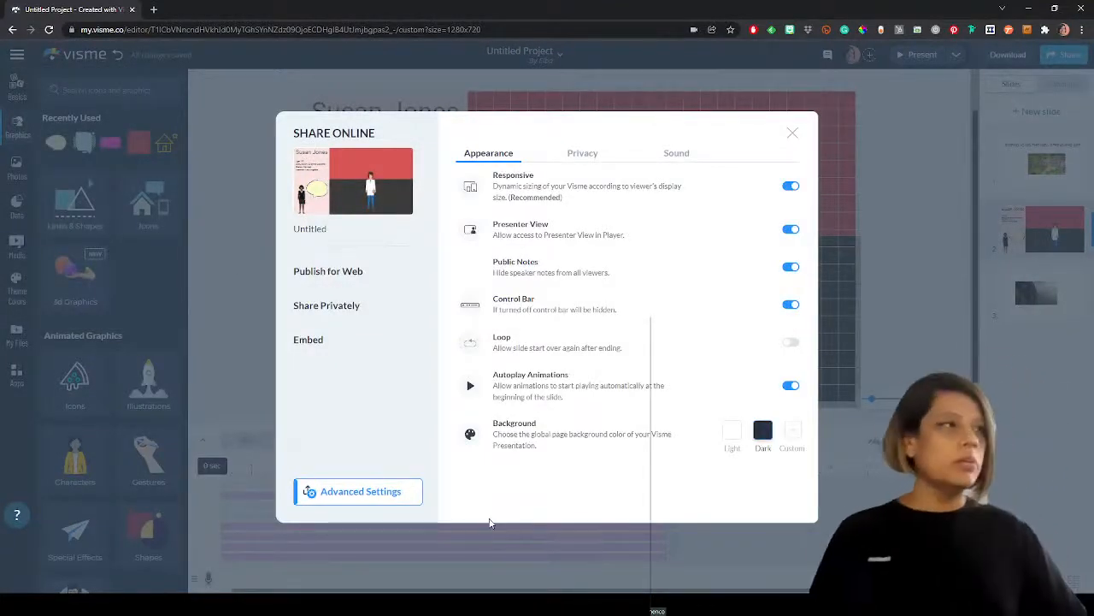
click(400, 501)
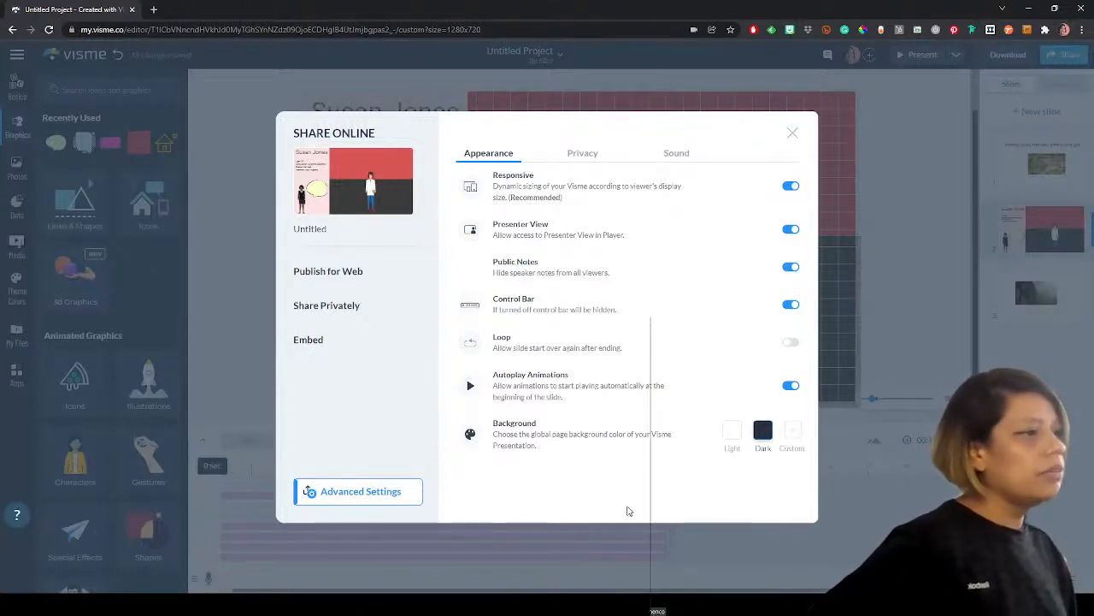
- Examine the advanced privacy and sound options for sharing the project, including the PDF download setting, and return to the appearance options
click(597, 155)
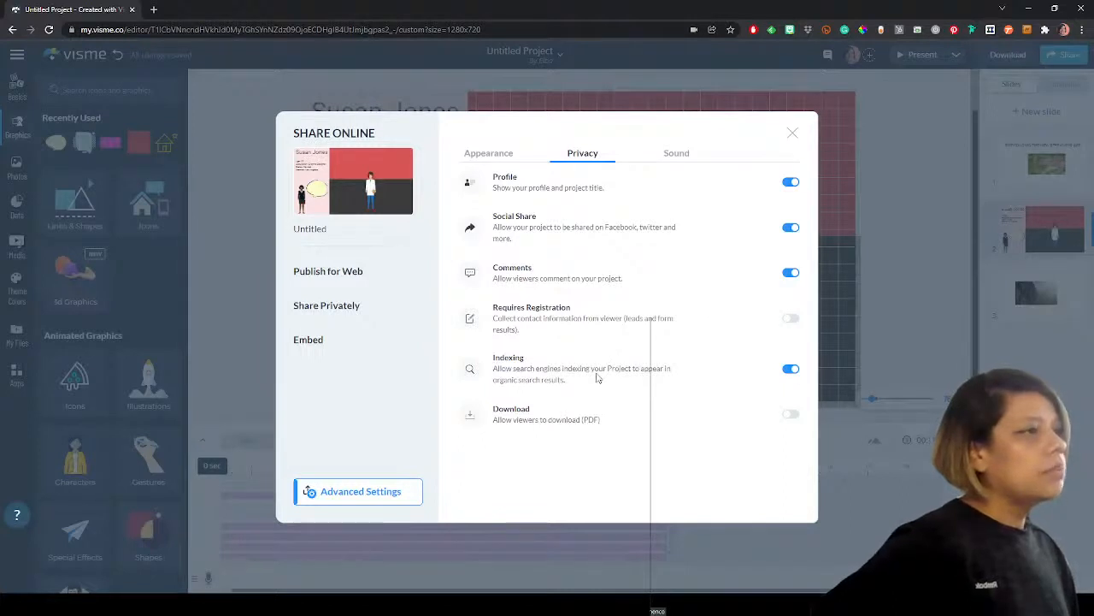
click(689, 154)
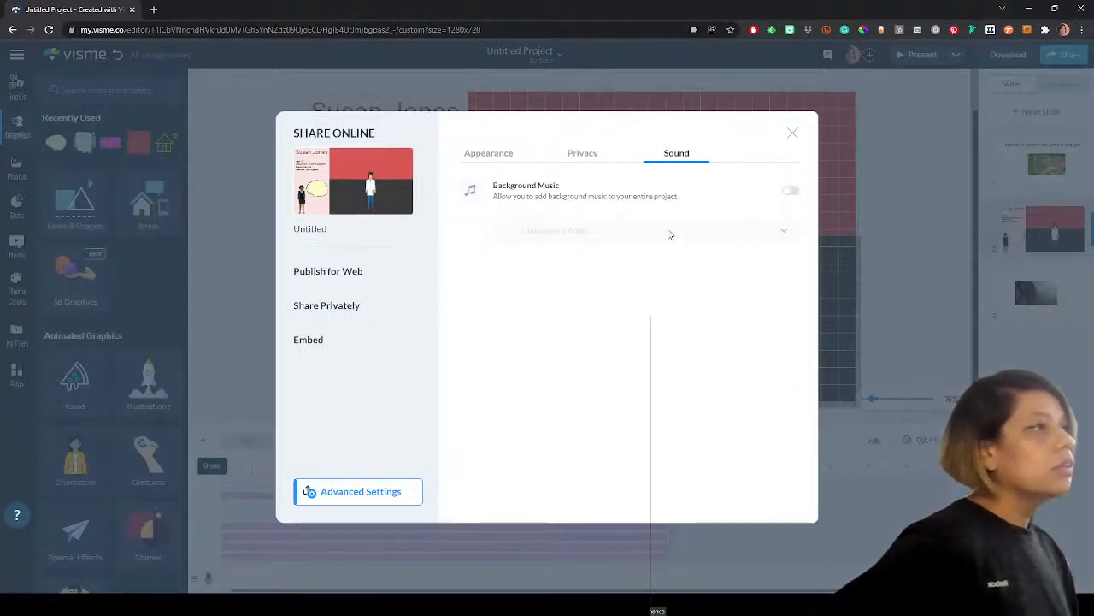
click(581, 154)
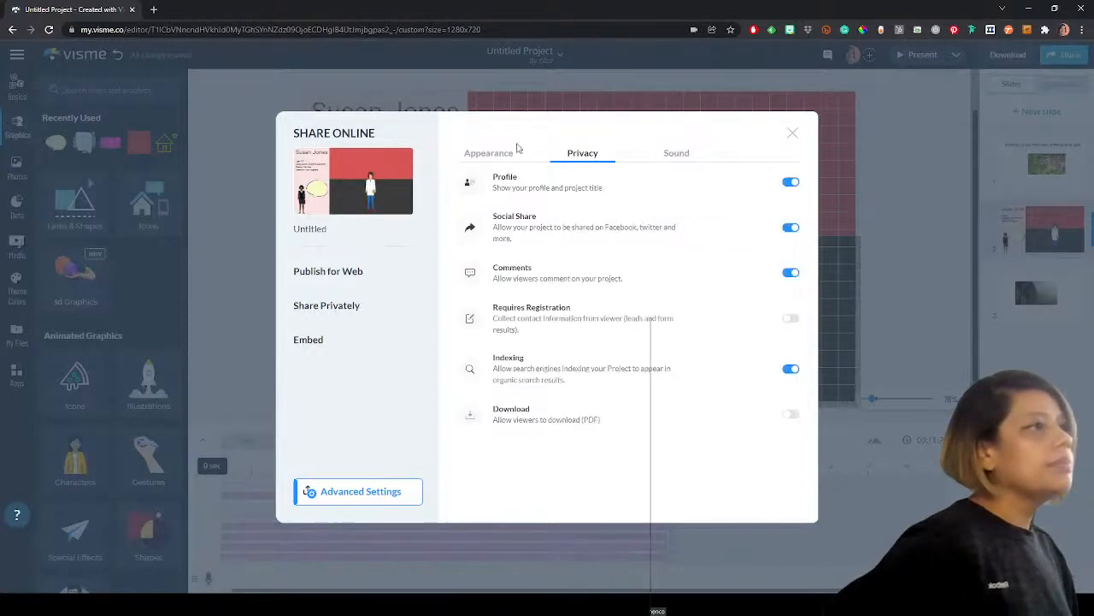
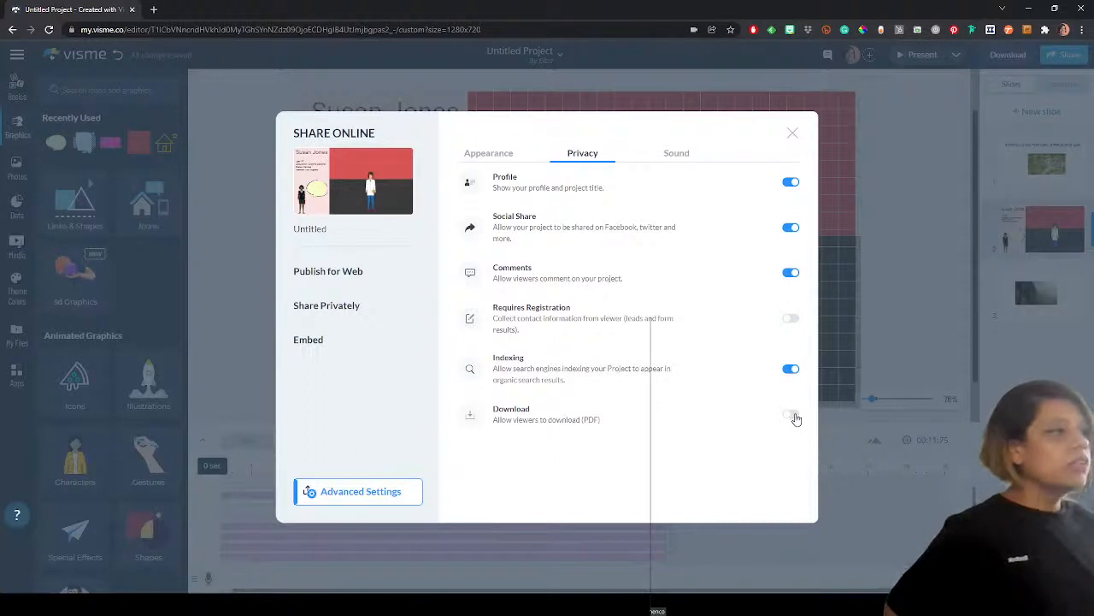
click(494, 153)
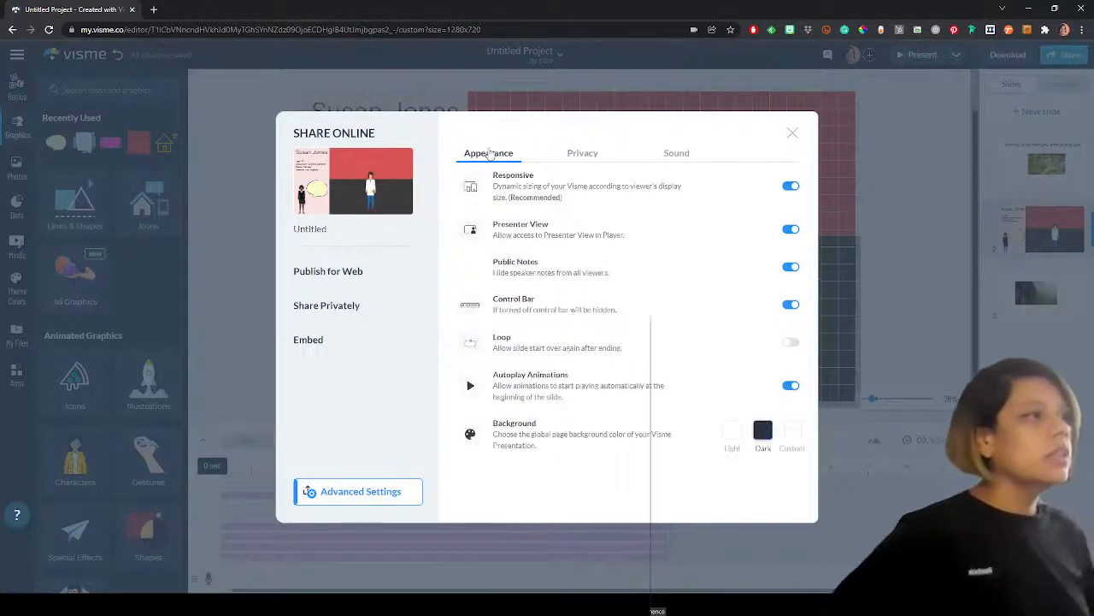
- Compare the options for publishing the project to the web, sharing it privately and embedding it
click(345, 272)
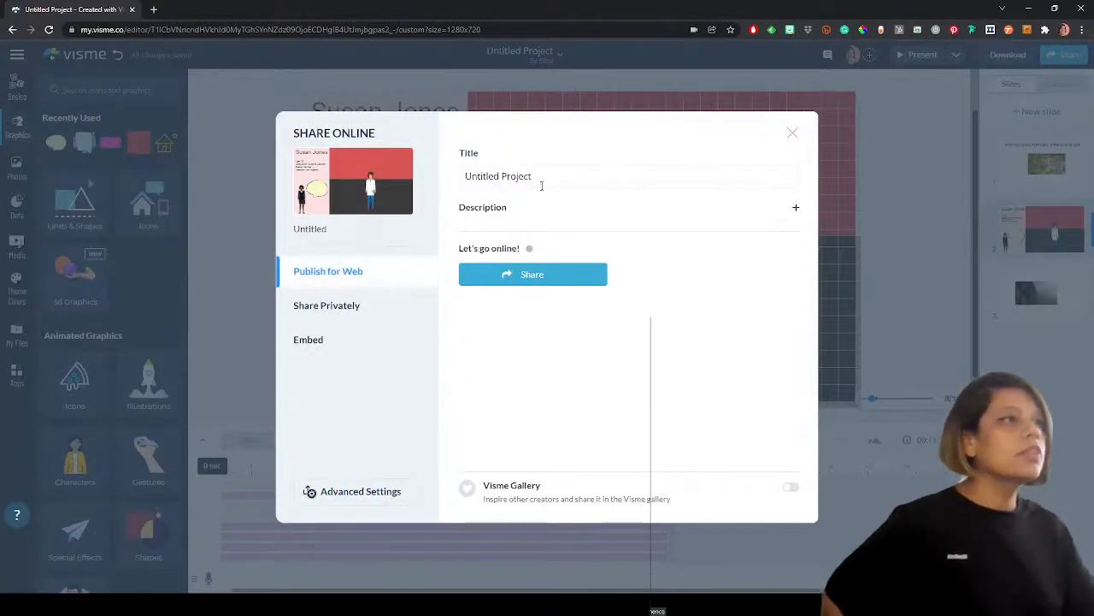
click(489, 275)
click(334, 316)
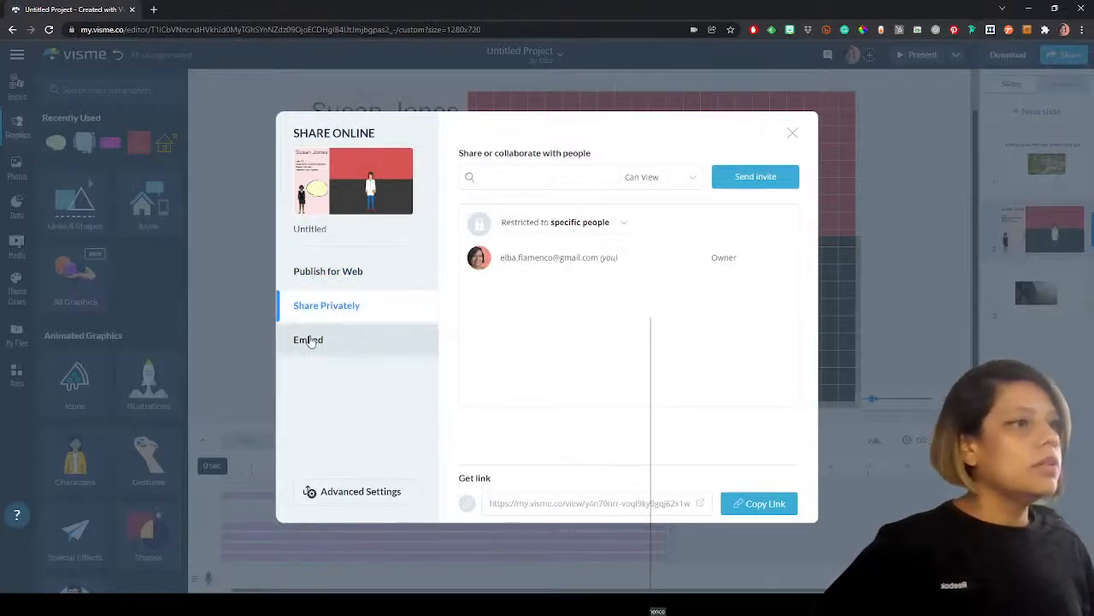
click(311, 342)
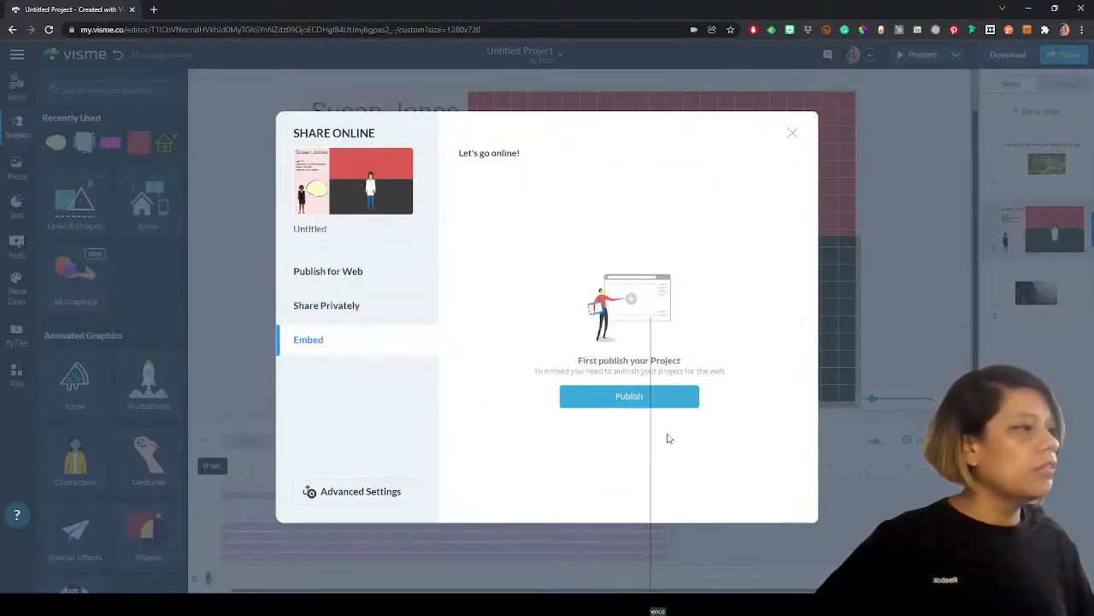
click(391, 271)
click(352, 318)
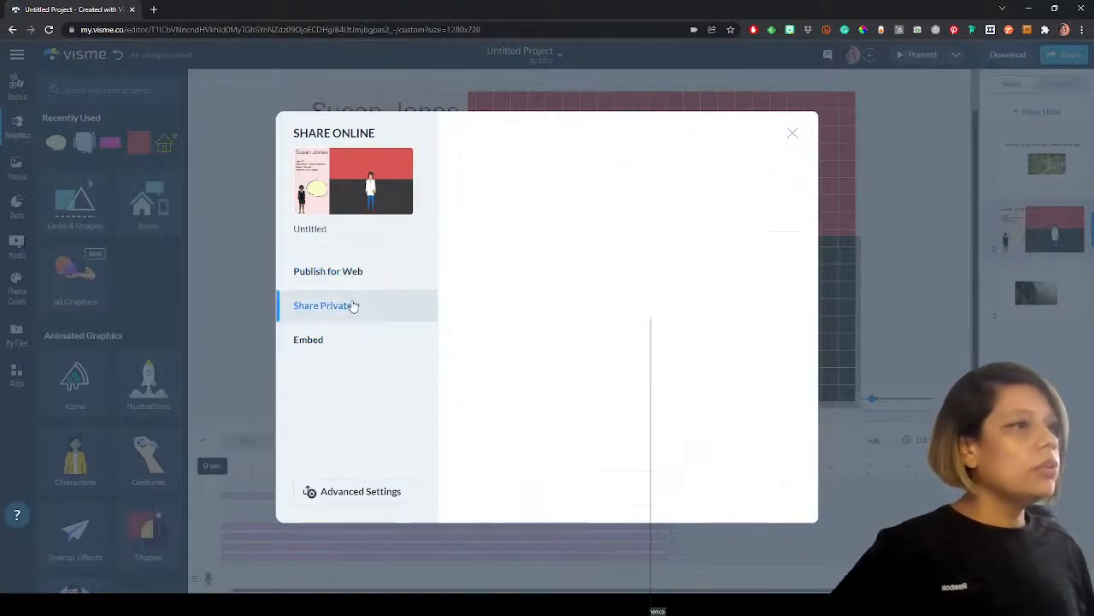
click(311, 341)
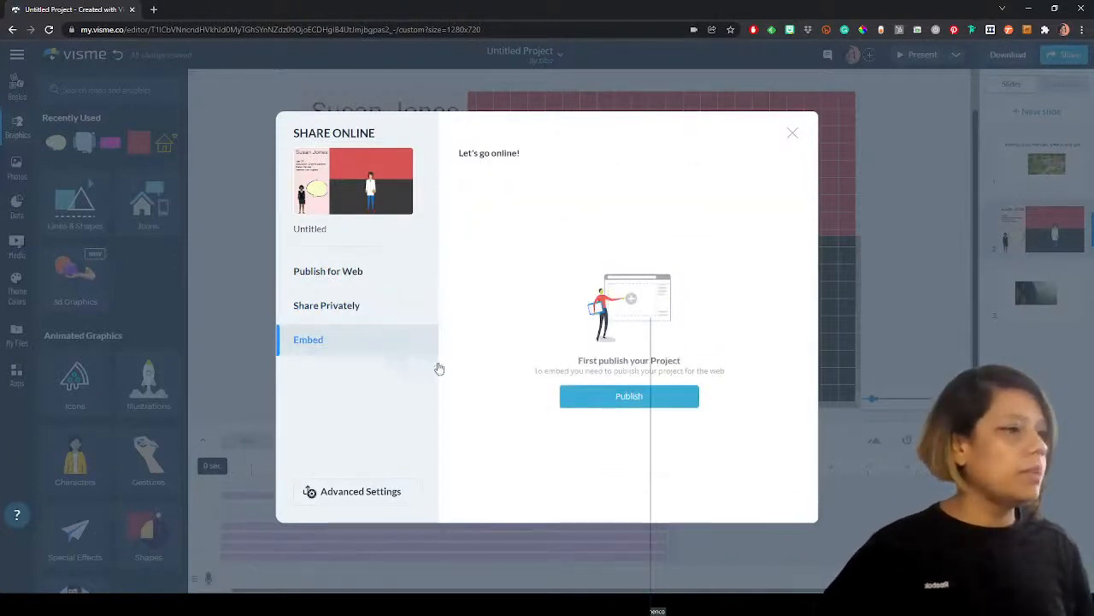
- Publish the project for the web under the title Untitled Project and copy its public link
click(354, 272)
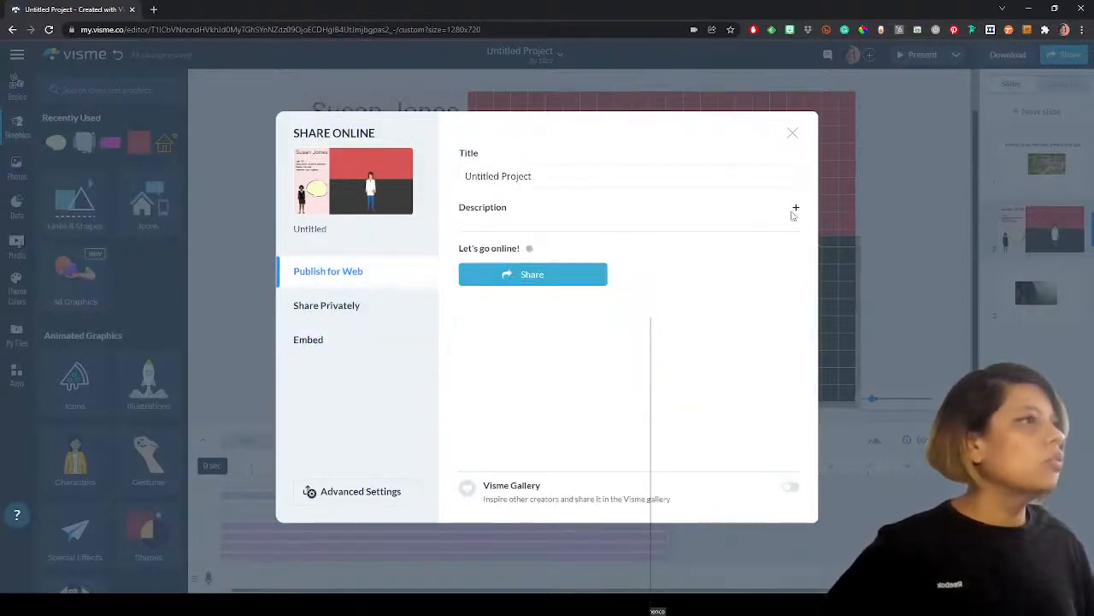
click(526, 272)
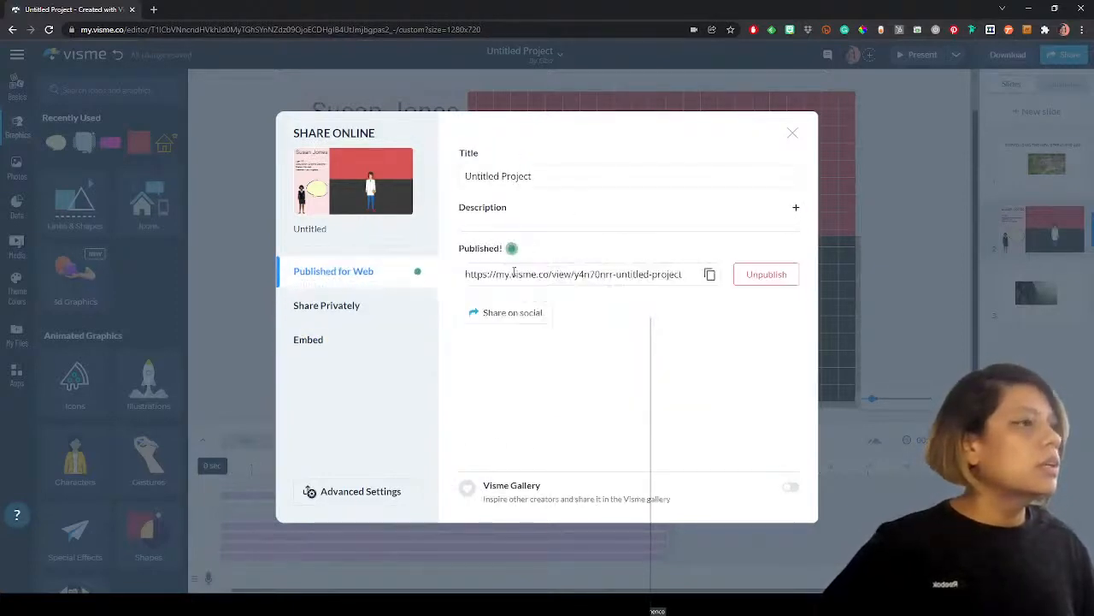
click(710, 273)
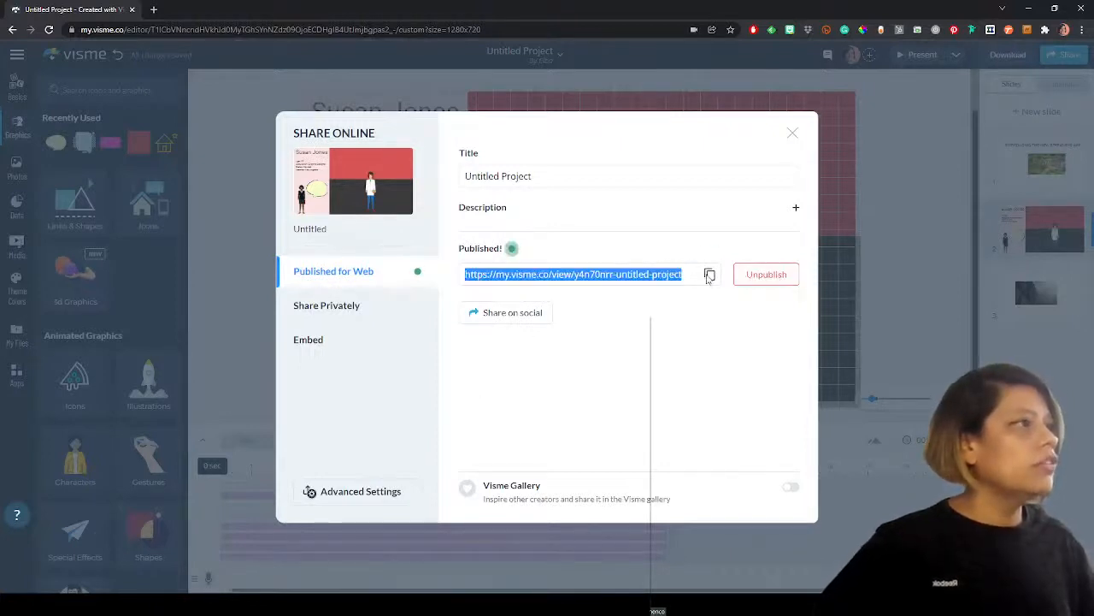
- Open the copied project link in a new browser tab and look over the published presentation page
click(154, 10)
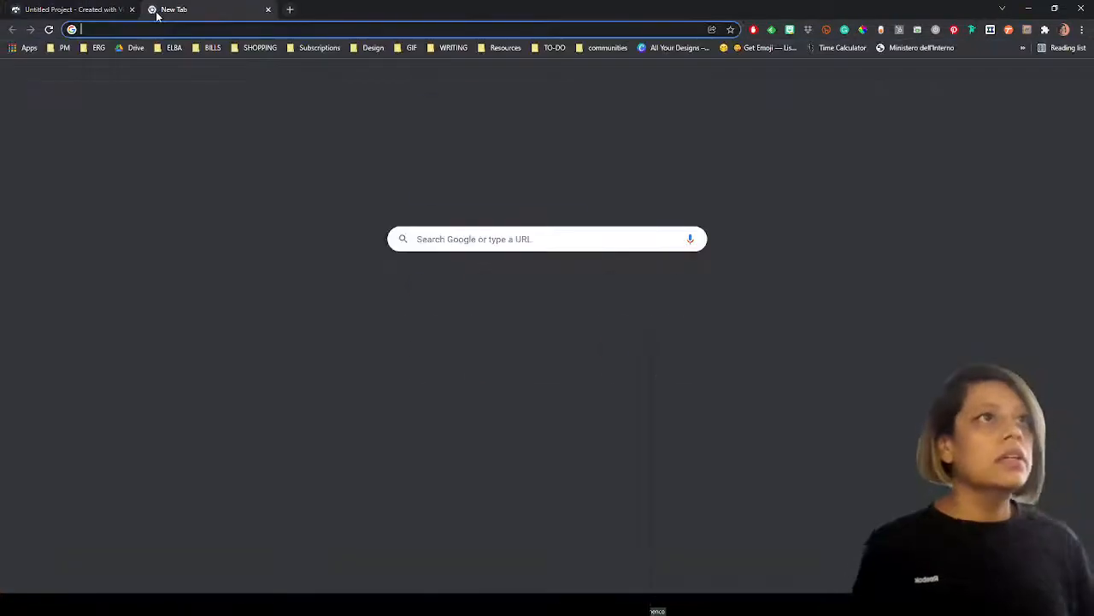
key(ctrl+v)
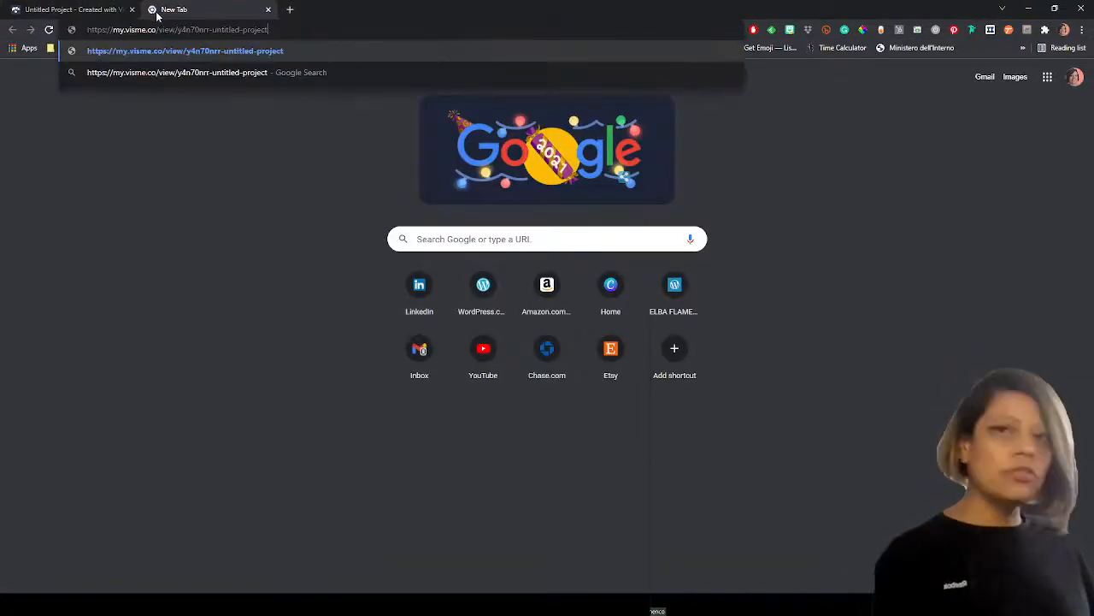
key(Return)
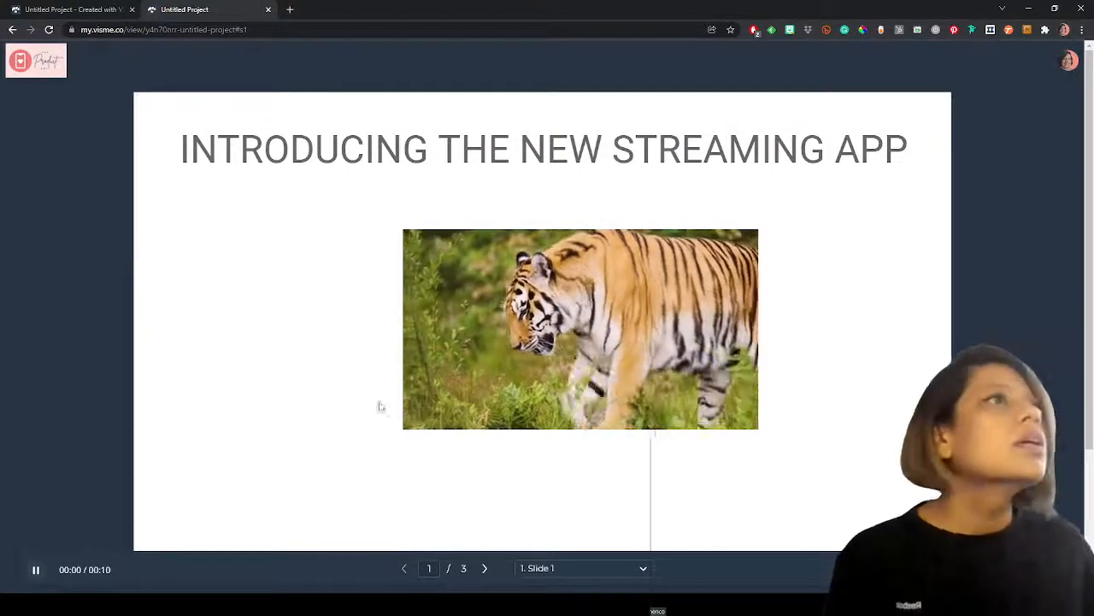
scroll(413, 428, down, 2)
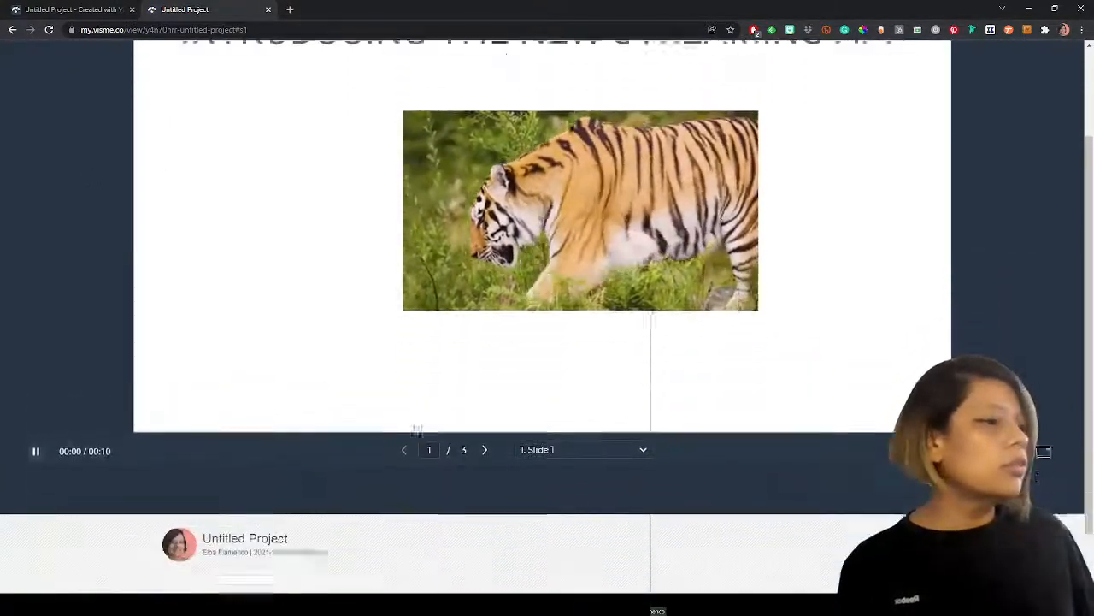
scroll(415, 429, down, 1)
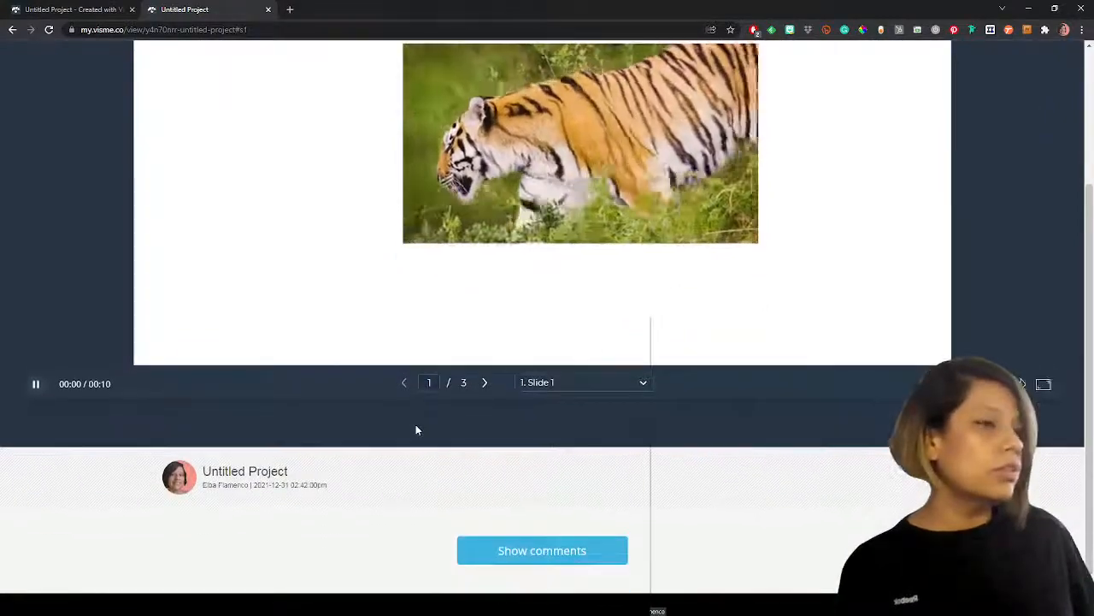
scroll(582, 530, up, 3)
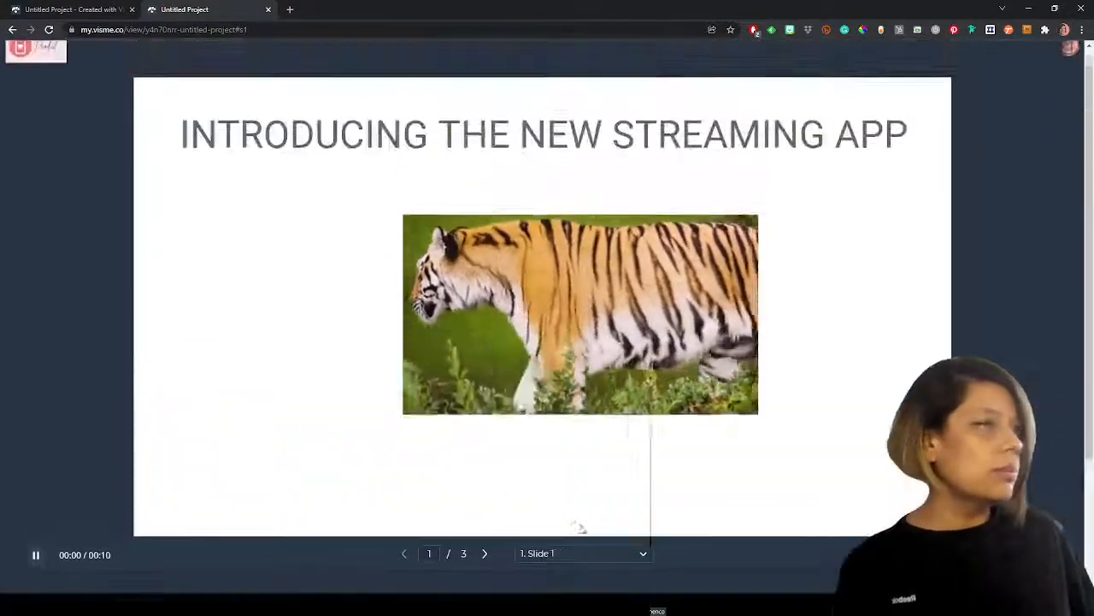
scroll(591, 521, down, 2)
scroll(633, 511, down, 1)
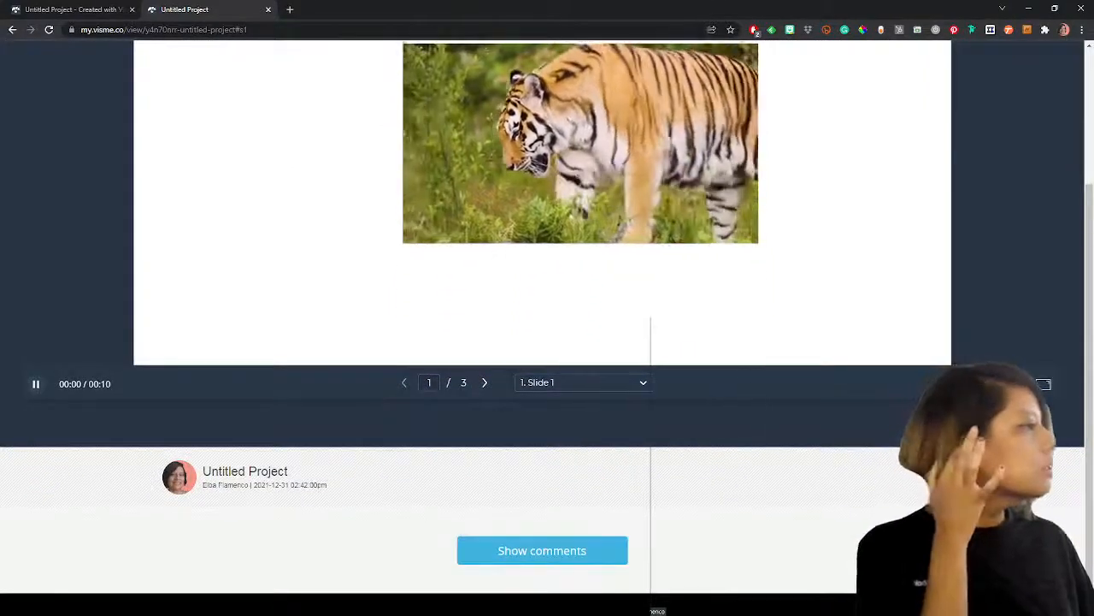
- Set the presentation player's pointer to Red Ring and try it out over the first slide
click(942, 384)
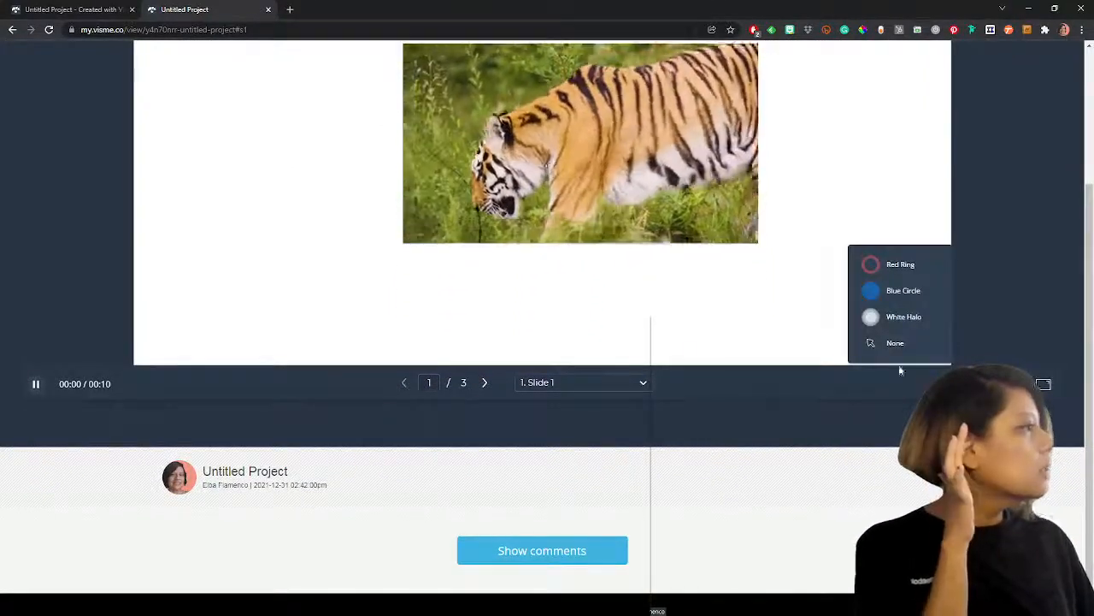
click(872, 263)
scroll(558, 267, up, 2)
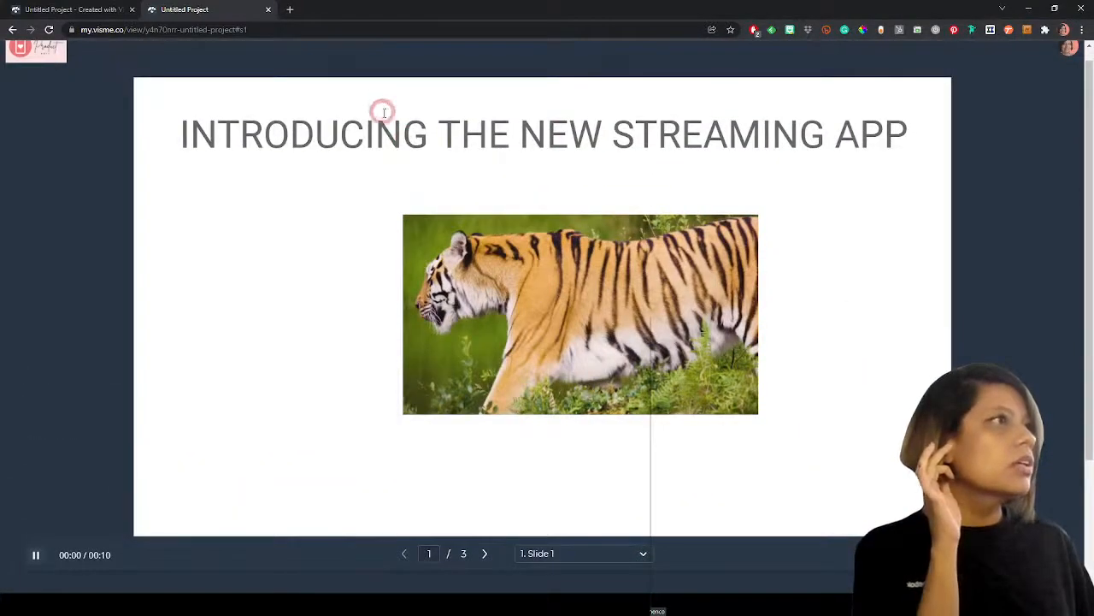
scroll(379, 110, down, 2)
scroll(513, 342, up, 1)
scroll(641, 419, up, 1)
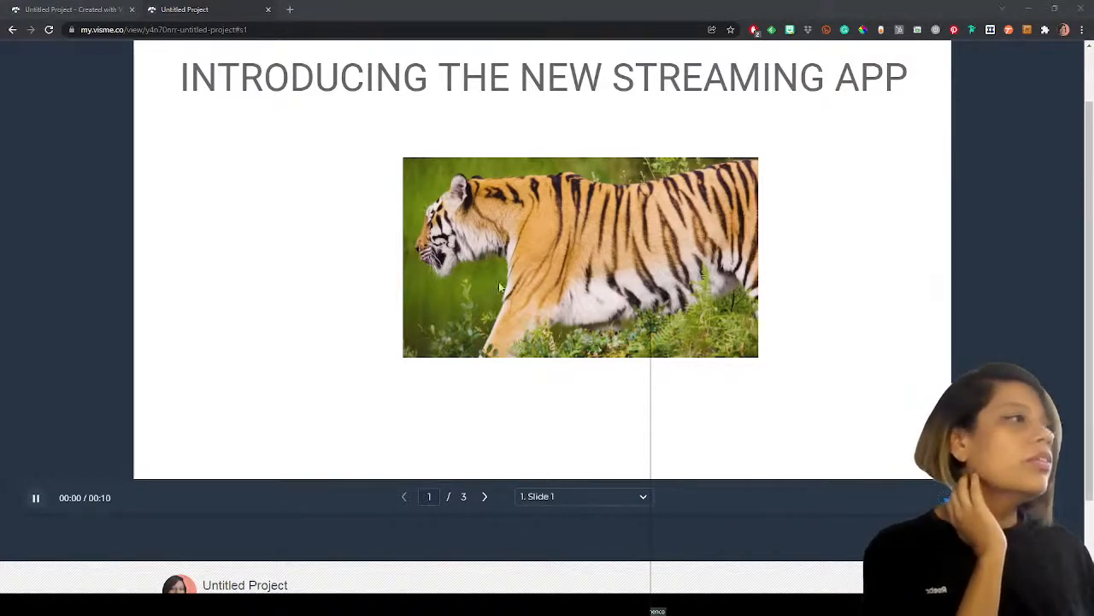
- Examine the player's social sharing options, open the LinkedIn share page for the presentation and close it
click(562, 11)
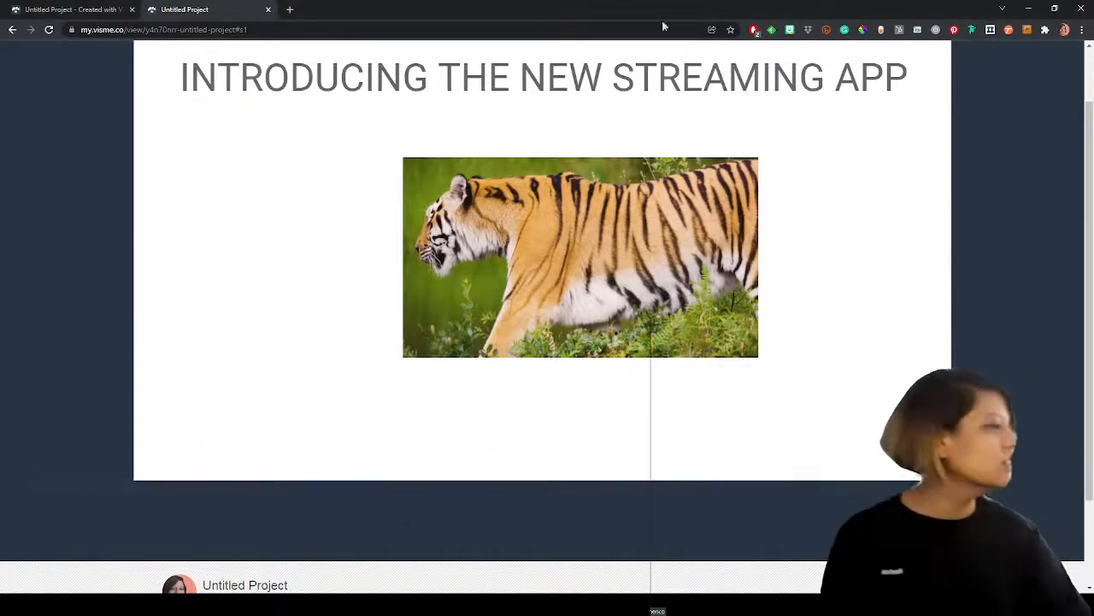
scroll(920, 325, down, 2)
scroll(919, 345, up, 2)
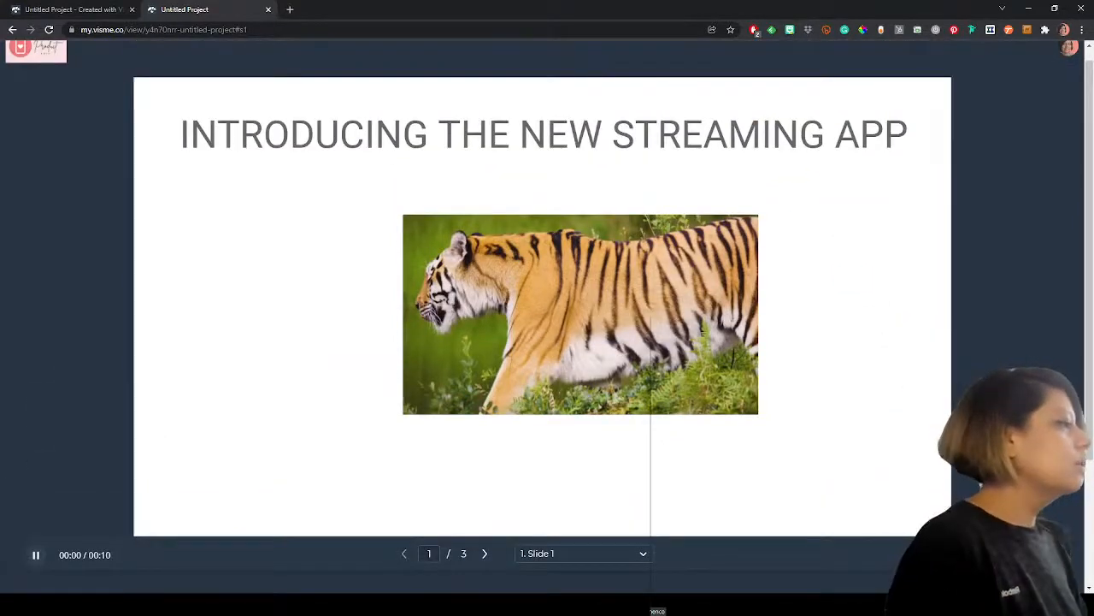
mouse_move(943, 555)
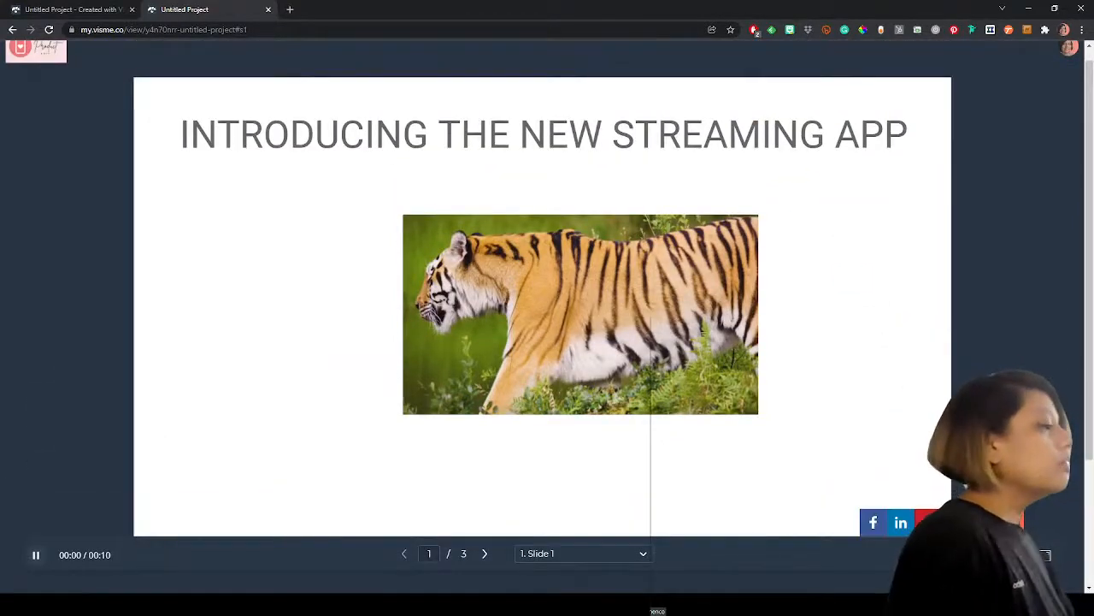
click(900, 523)
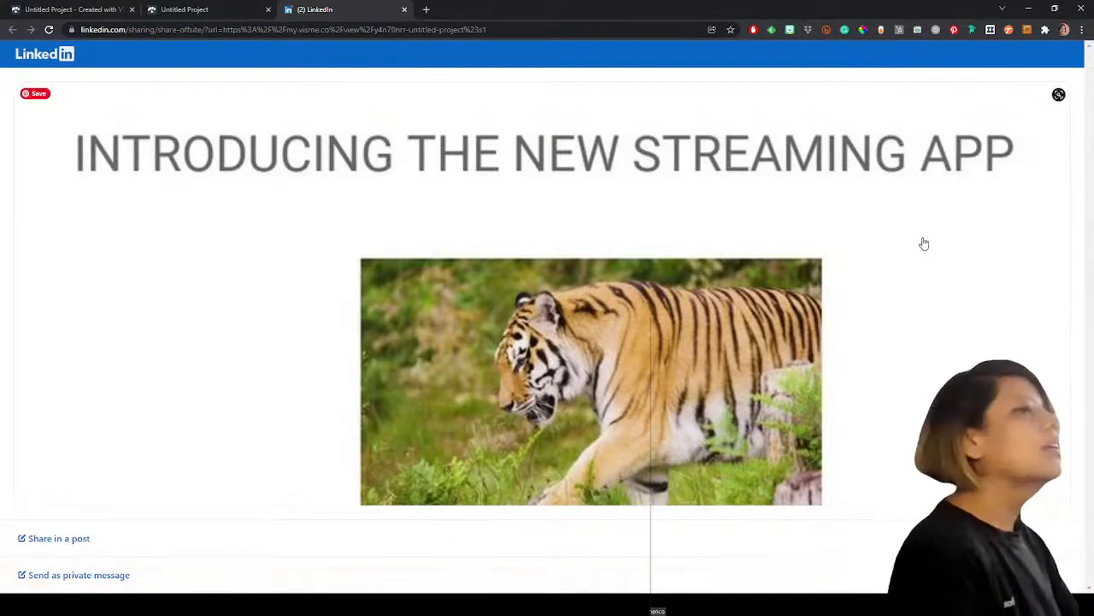
click(404, 9)
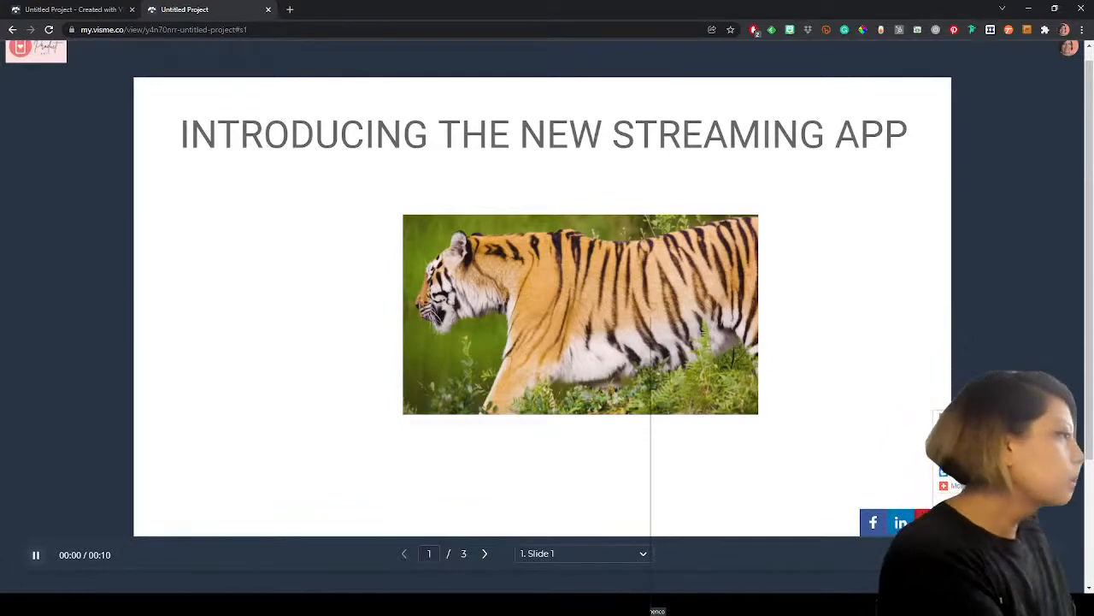
- View the published presentation in full screen, exit full screen and close its browser tab
click(1059, 555)
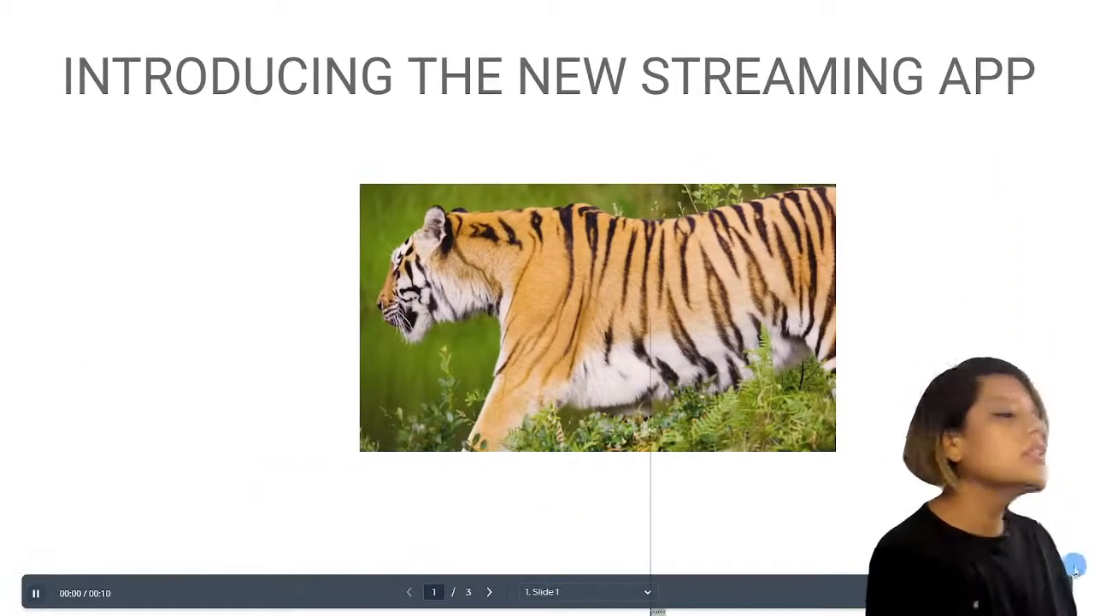
key(Escape)
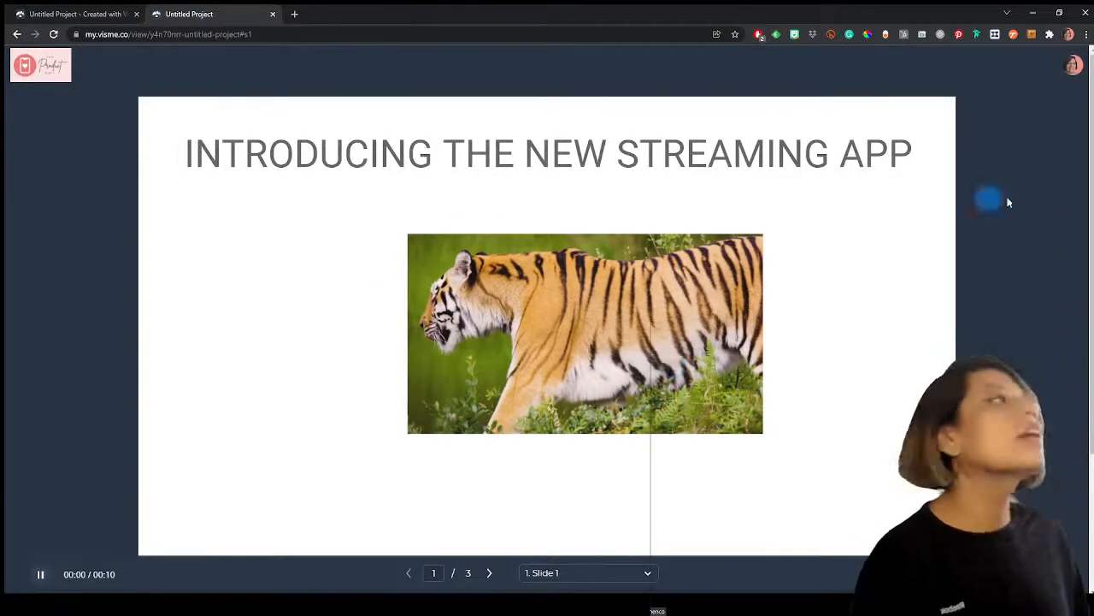
click(272, 13)
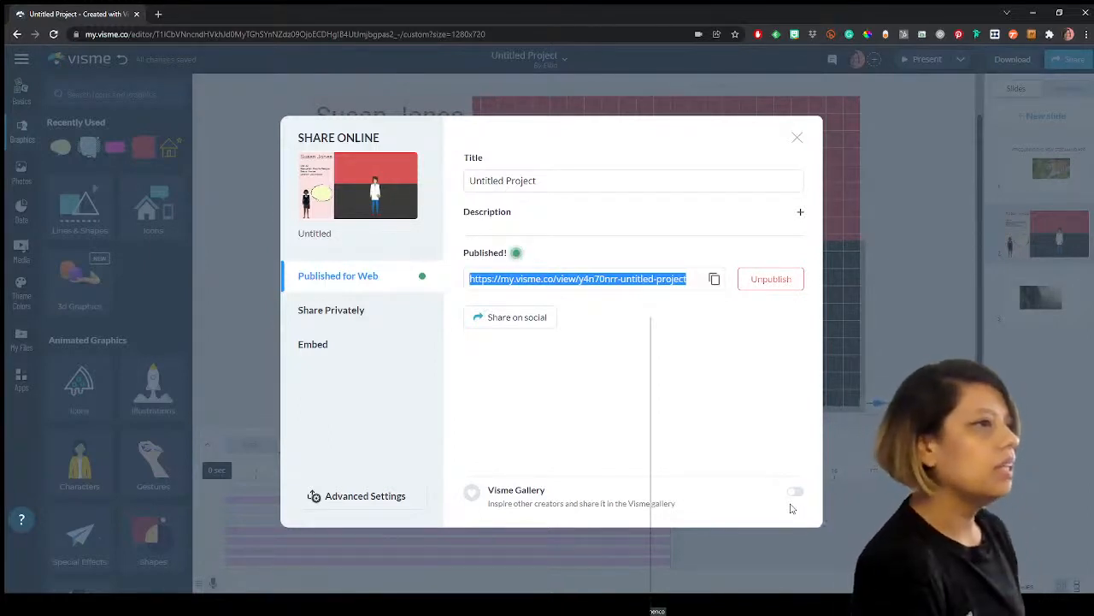
- Reopen the project's publish settings and review the advanced appearance, privacy and sound options
click(359, 499)
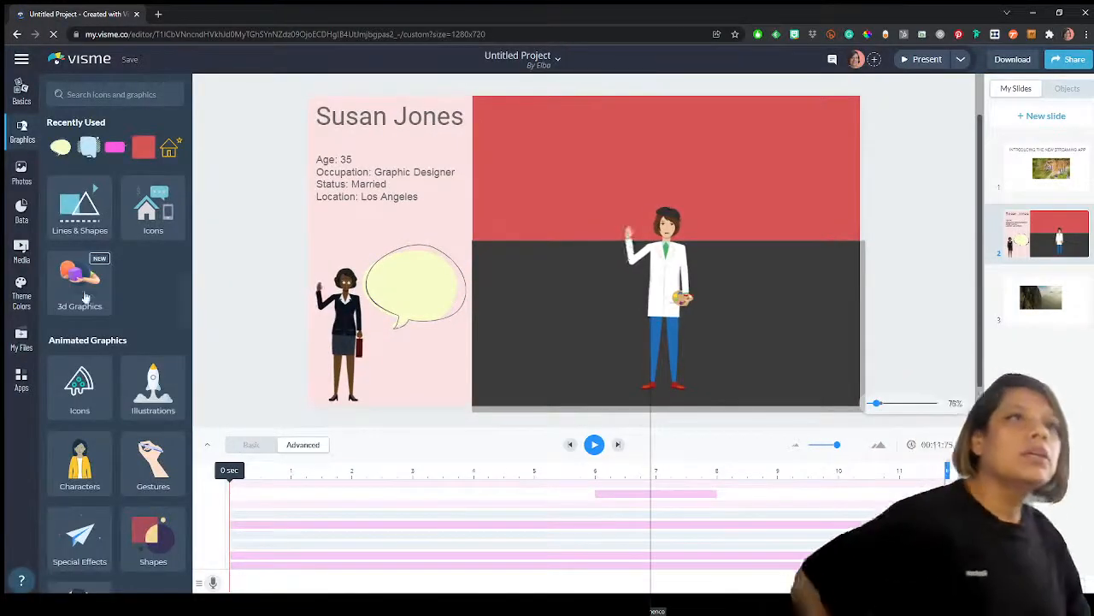
click(21, 62)
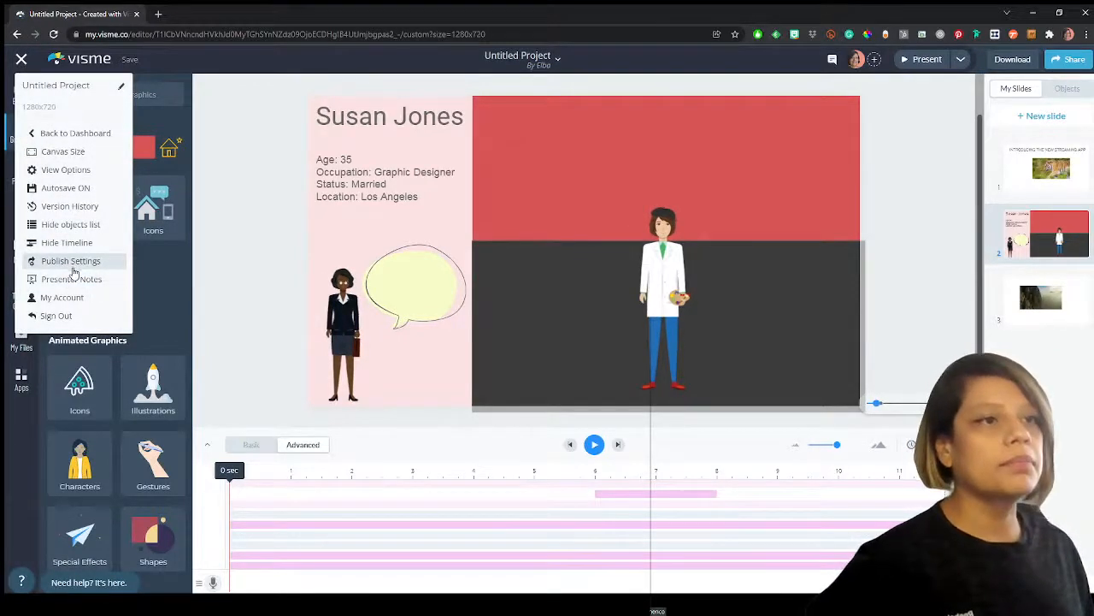
click(99, 260)
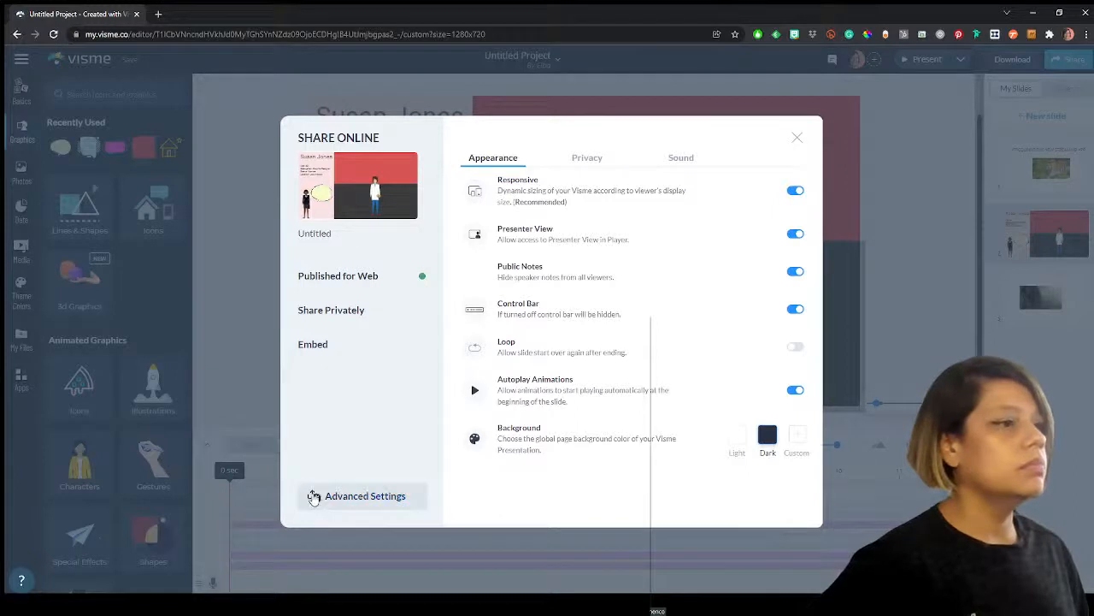
click(602, 163)
click(679, 159)
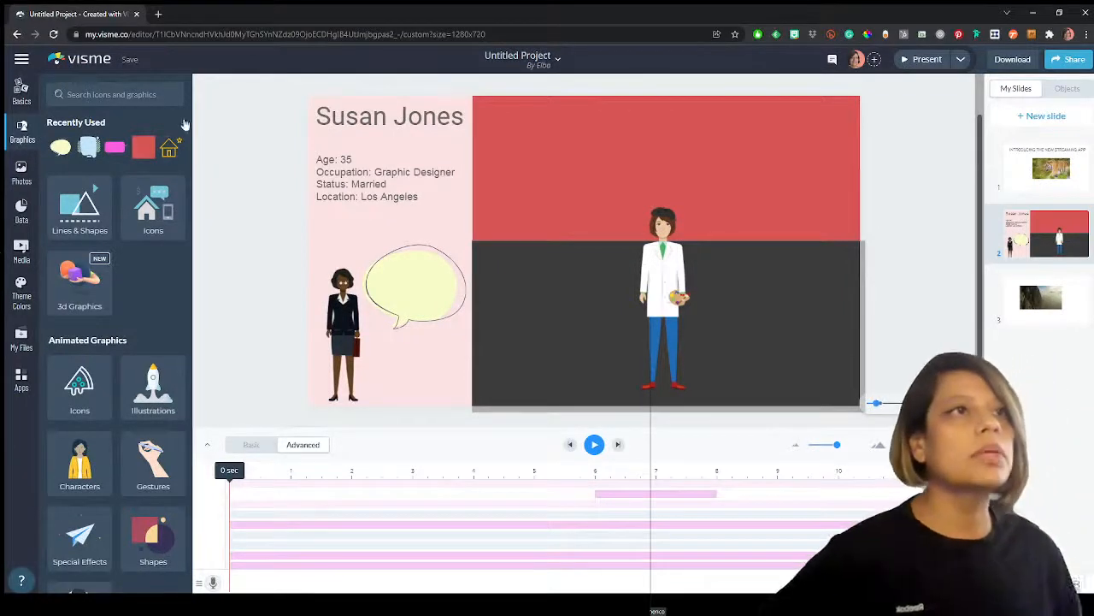
- Look at the presenter notes window for the second slide and close it
click(20, 61)
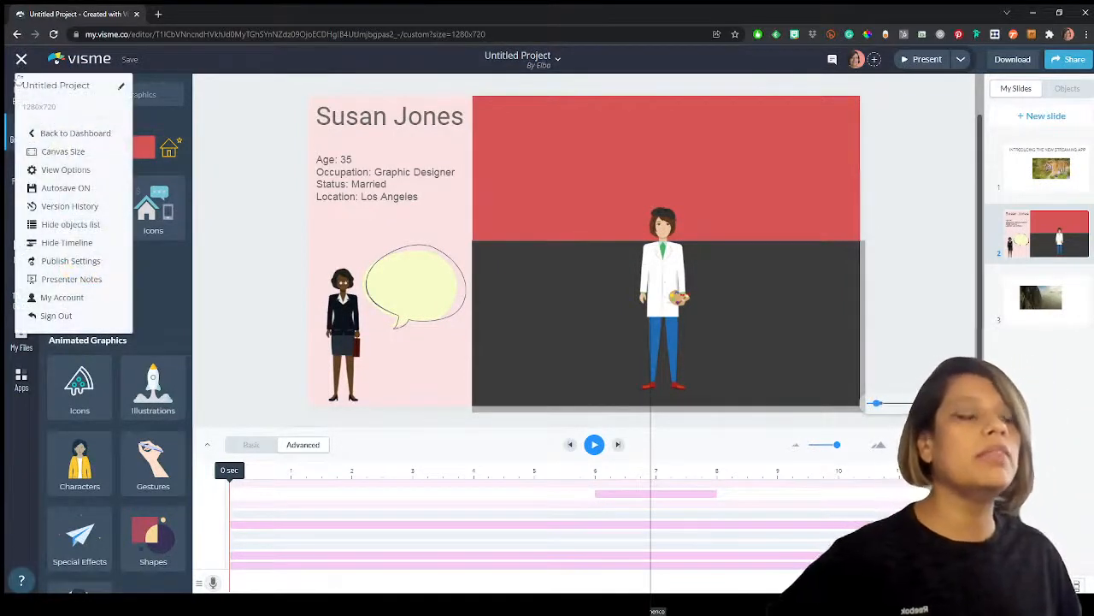
click(67, 282)
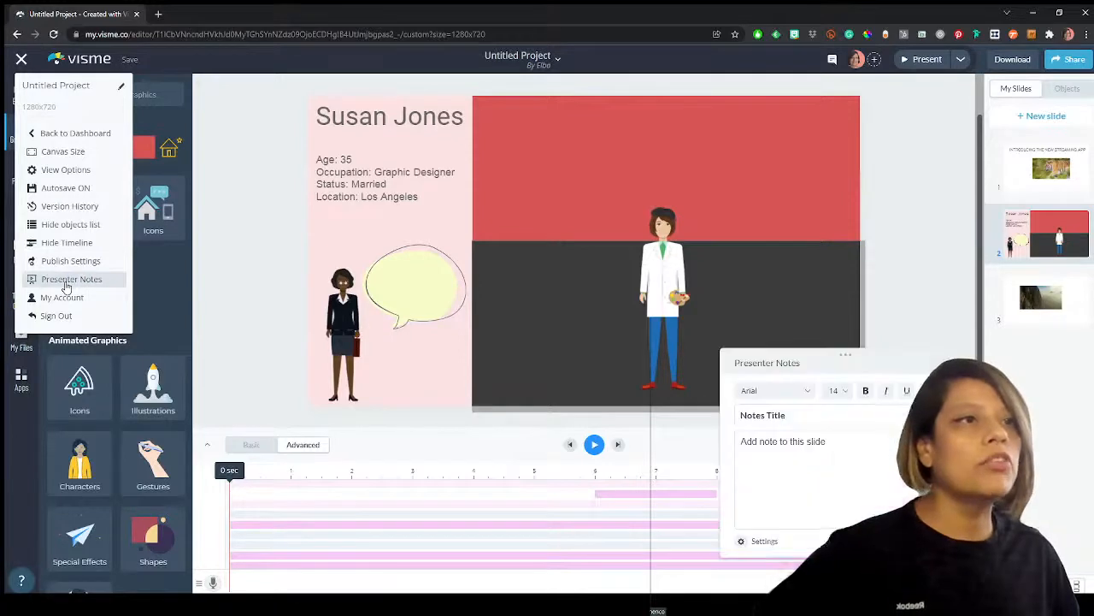
click(946, 368)
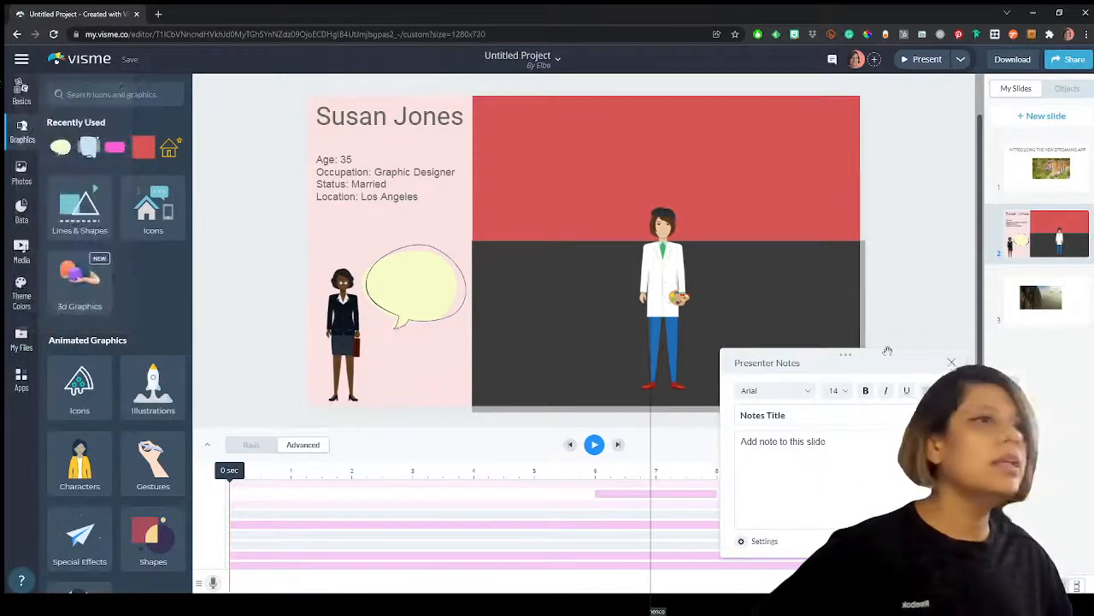
- Review the account settings, profile and login history pages, plus the workspace settings page
click(20, 67)
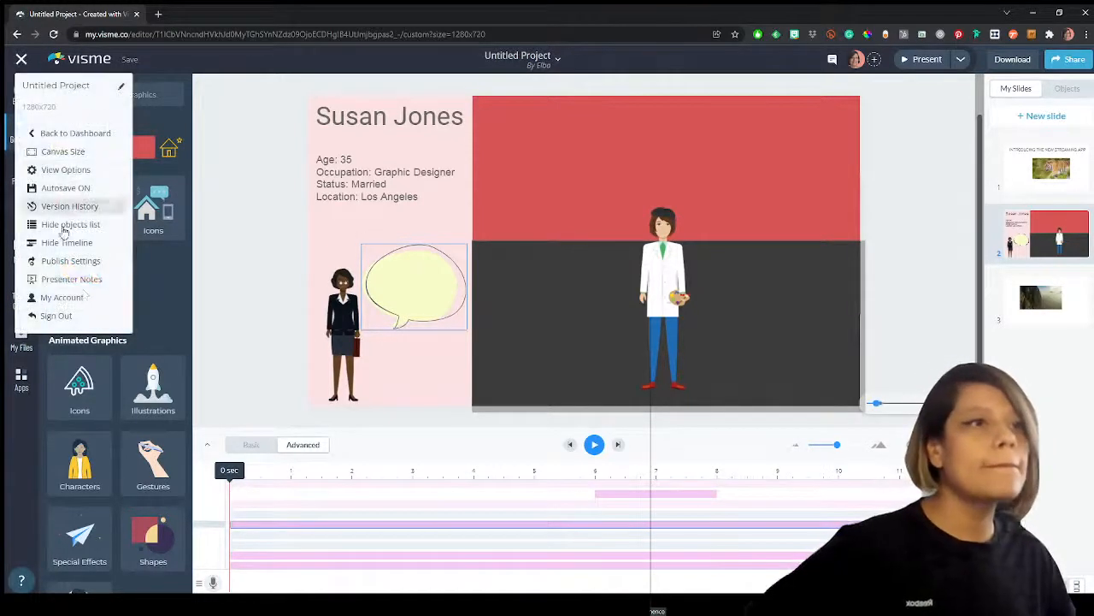
click(78, 303)
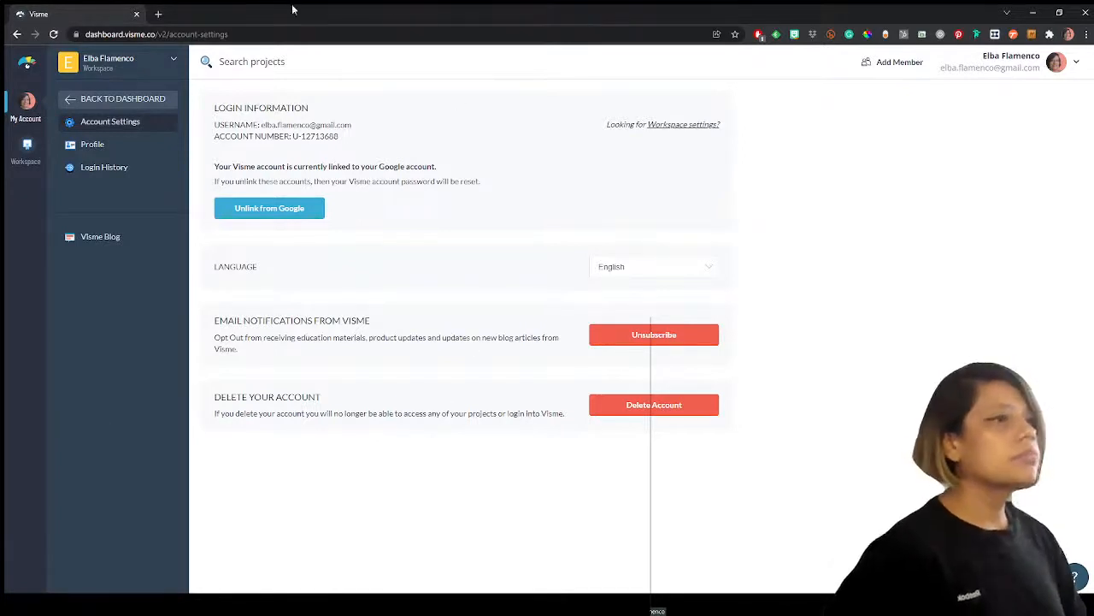
click(101, 147)
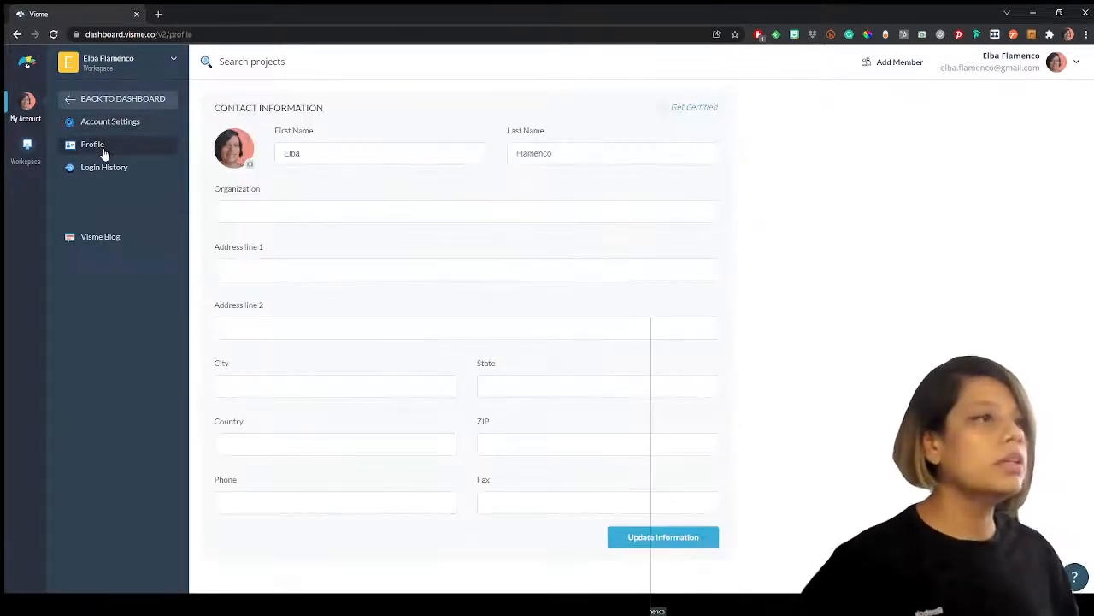
click(104, 168)
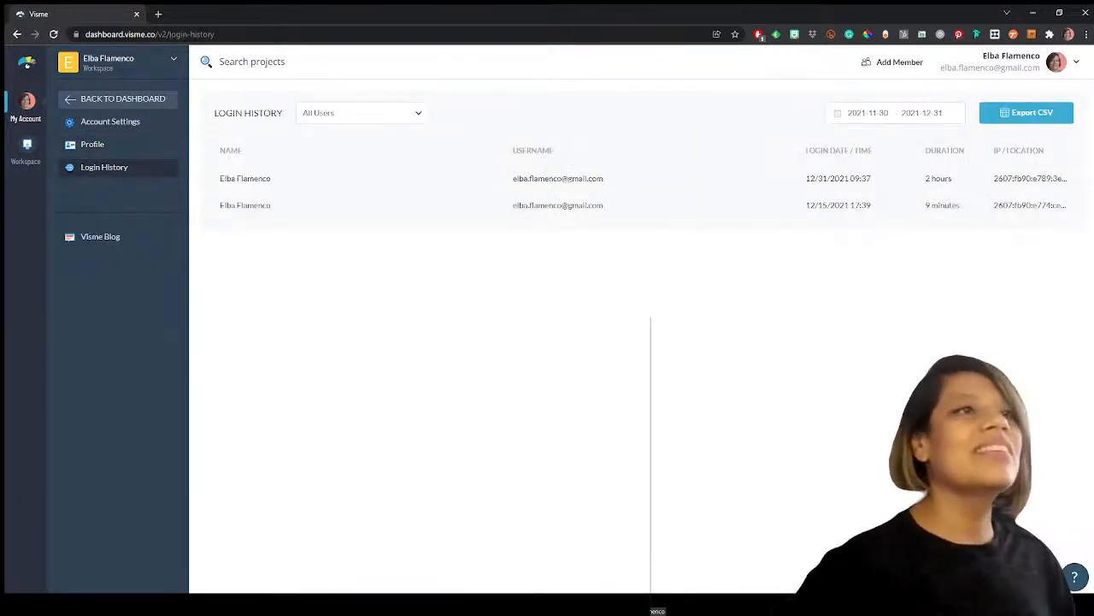
click(26, 147)
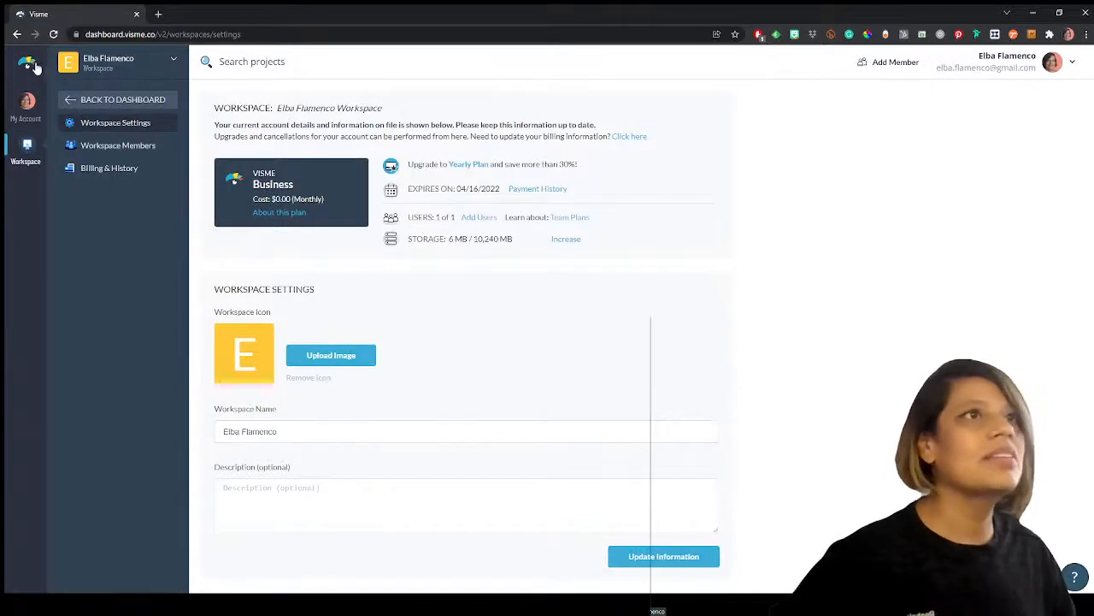
- Check the projects shared with the account, and examine the new-member invitation form with its custom message before closing it
click(30, 65)
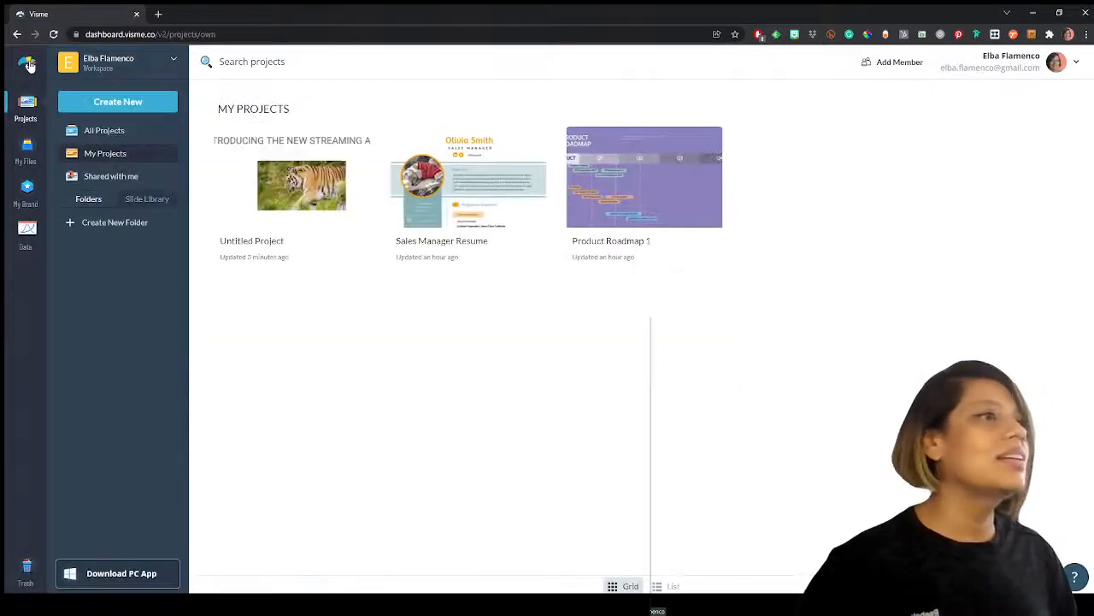
click(125, 176)
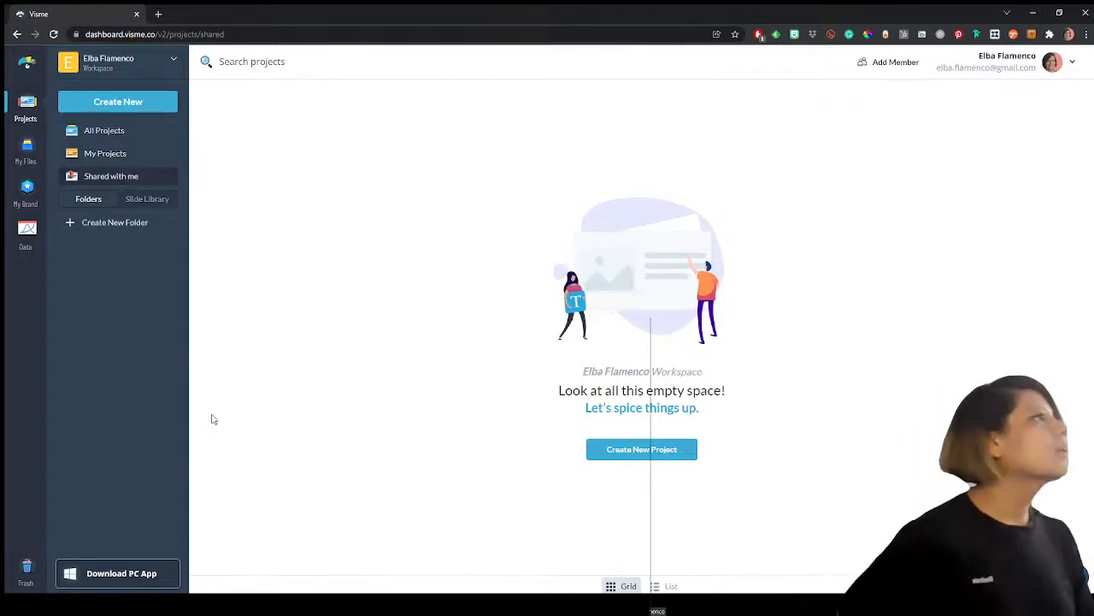
click(896, 61)
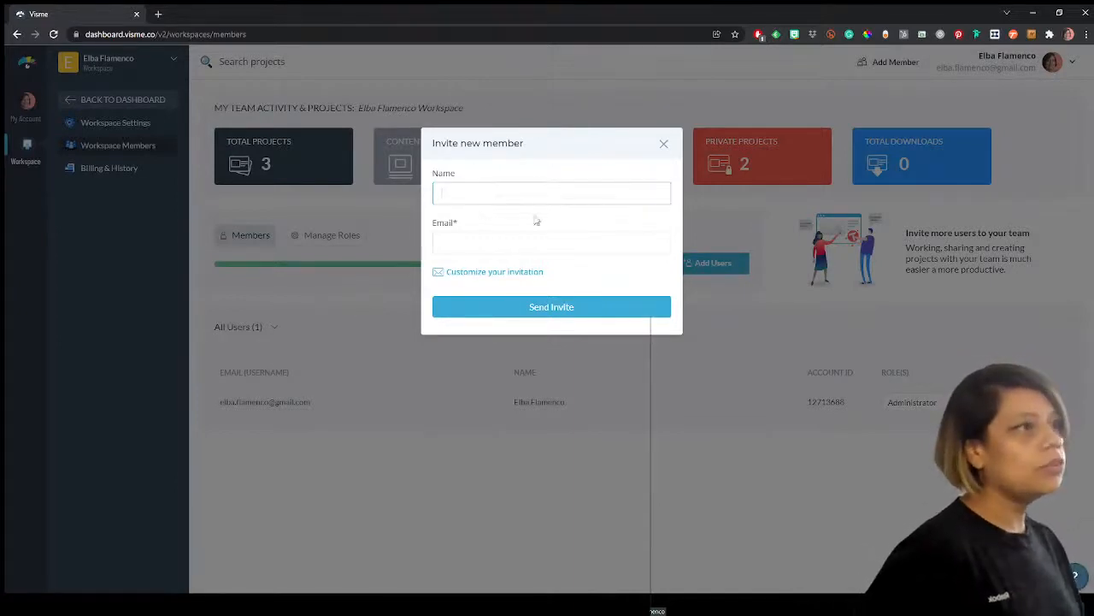
click(533, 273)
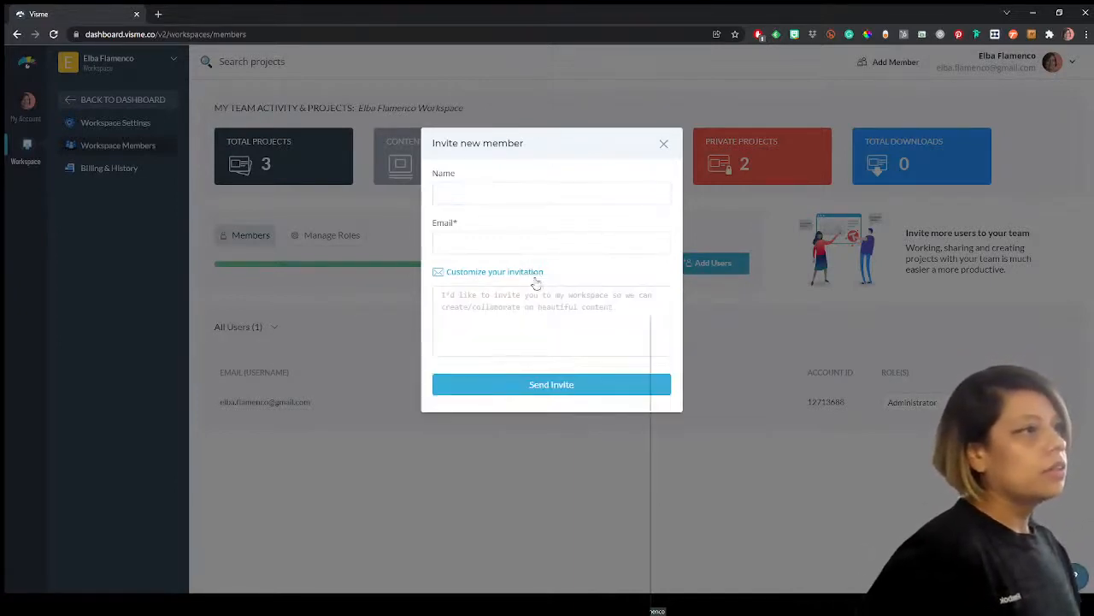
click(666, 144)
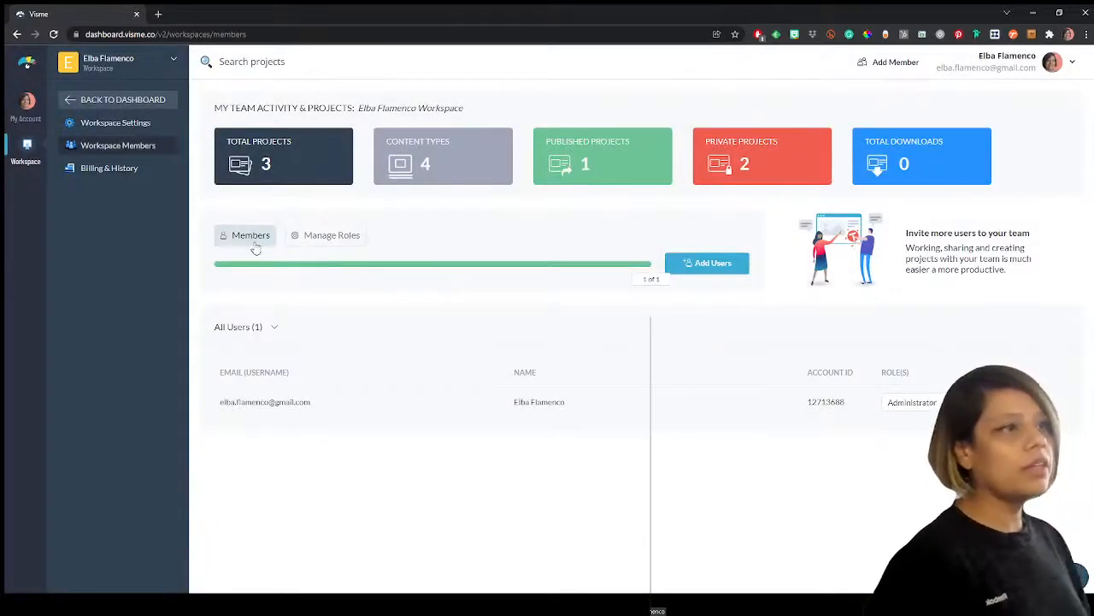
- Examine the roles that can be assigned to workspace members and return to the projects dashboard
click(317, 234)
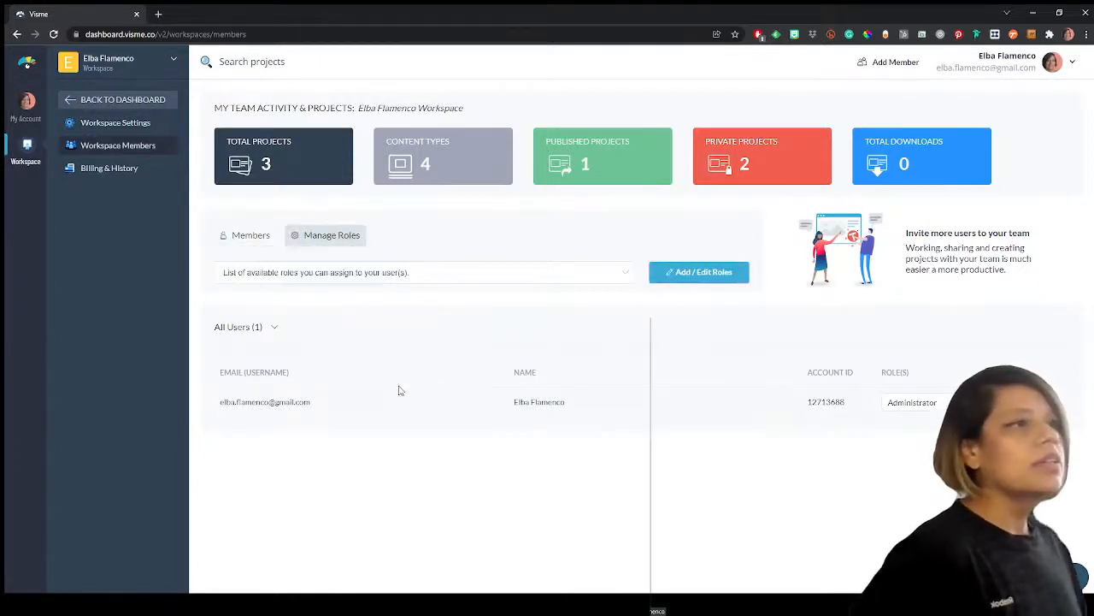
click(625, 273)
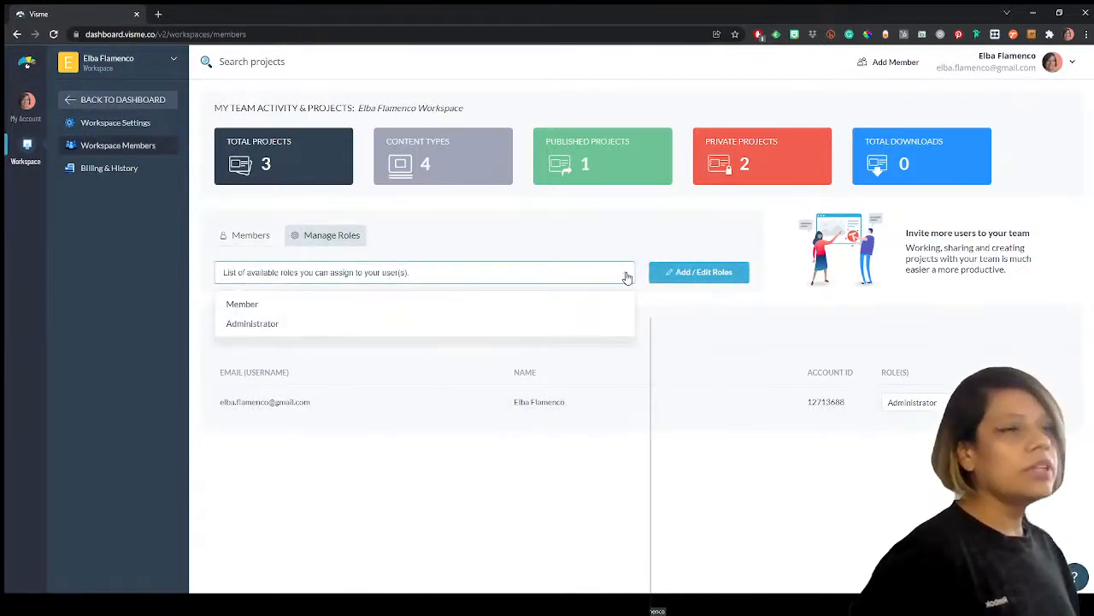
click(602, 228)
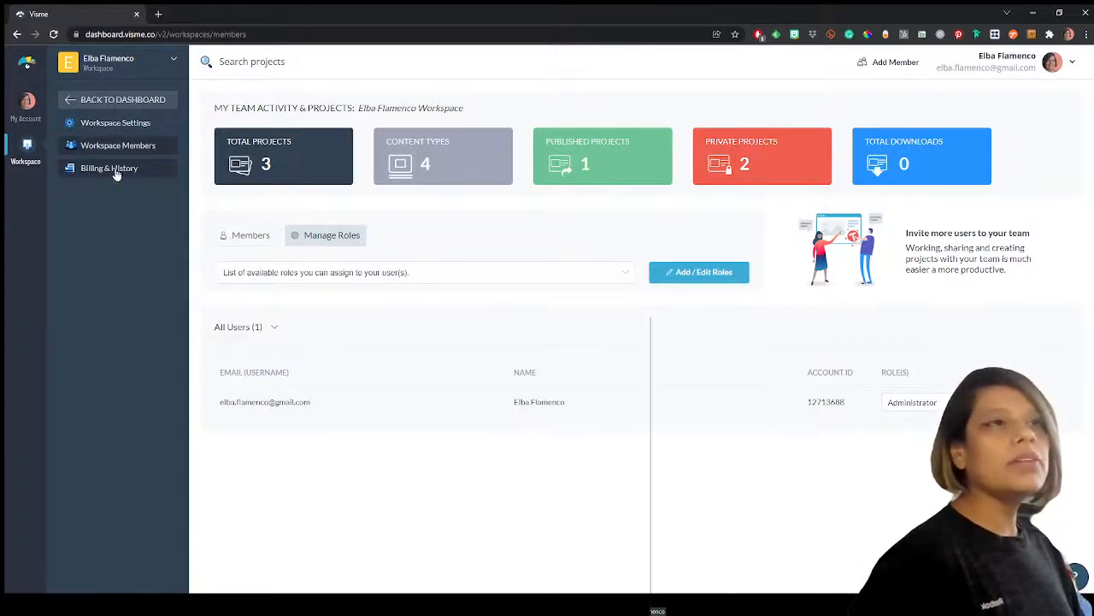
click(30, 60)
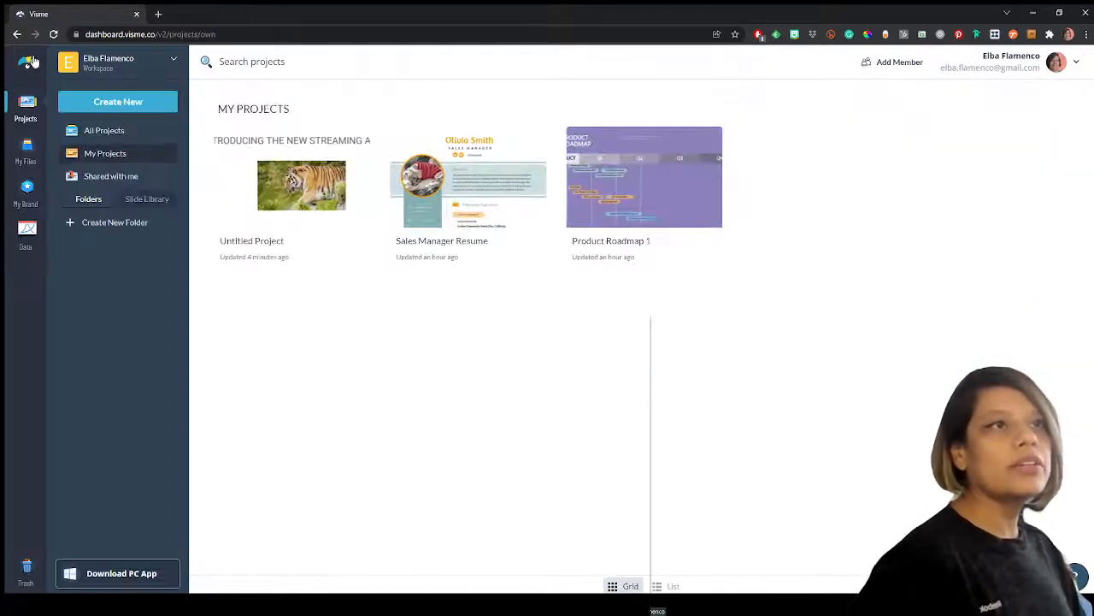
- Review the dashboard's project analytics and the form results, including the form results' project filter
click(28, 238)
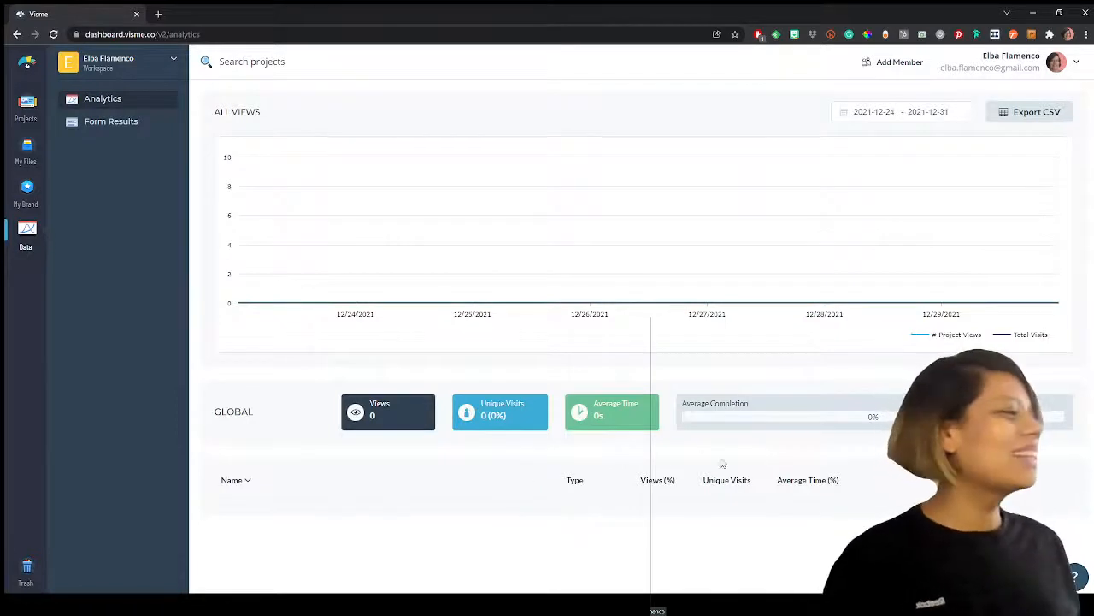
click(110, 125)
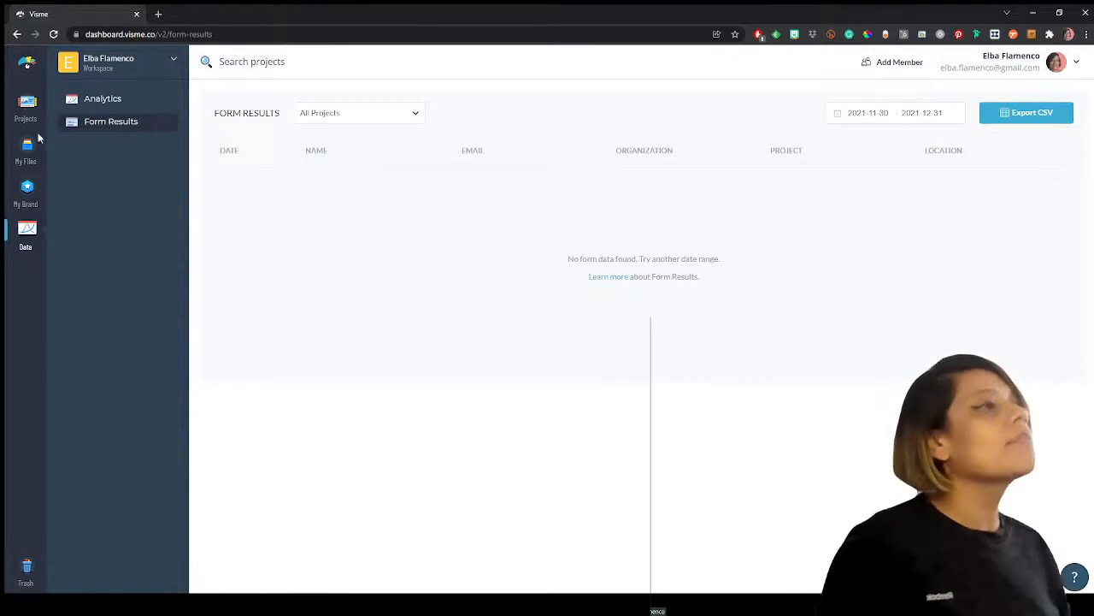
click(138, 99)
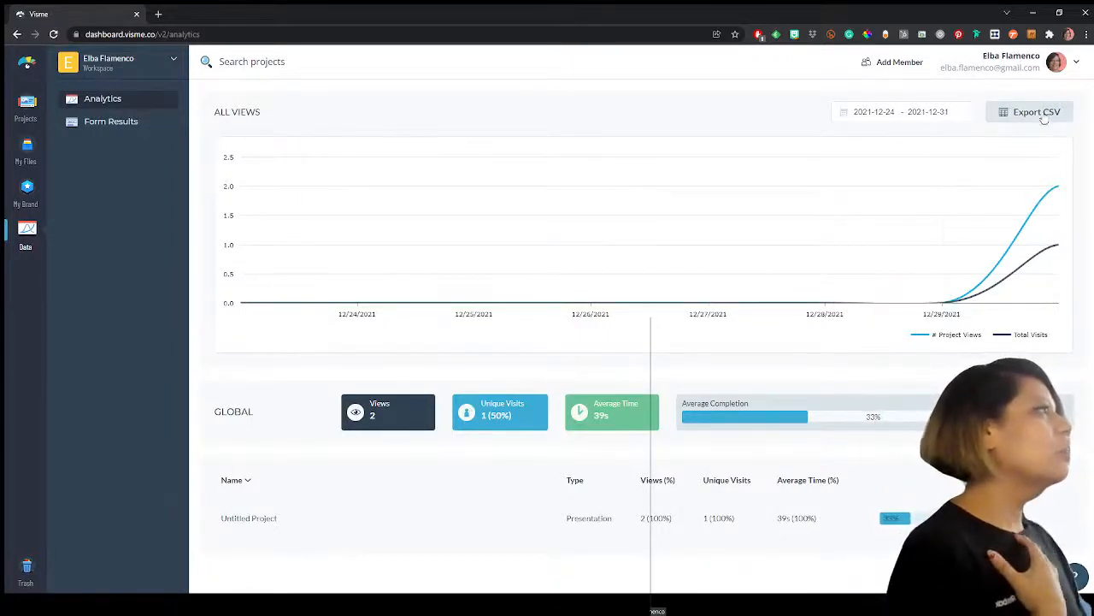
click(126, 122)
click(371, 115)
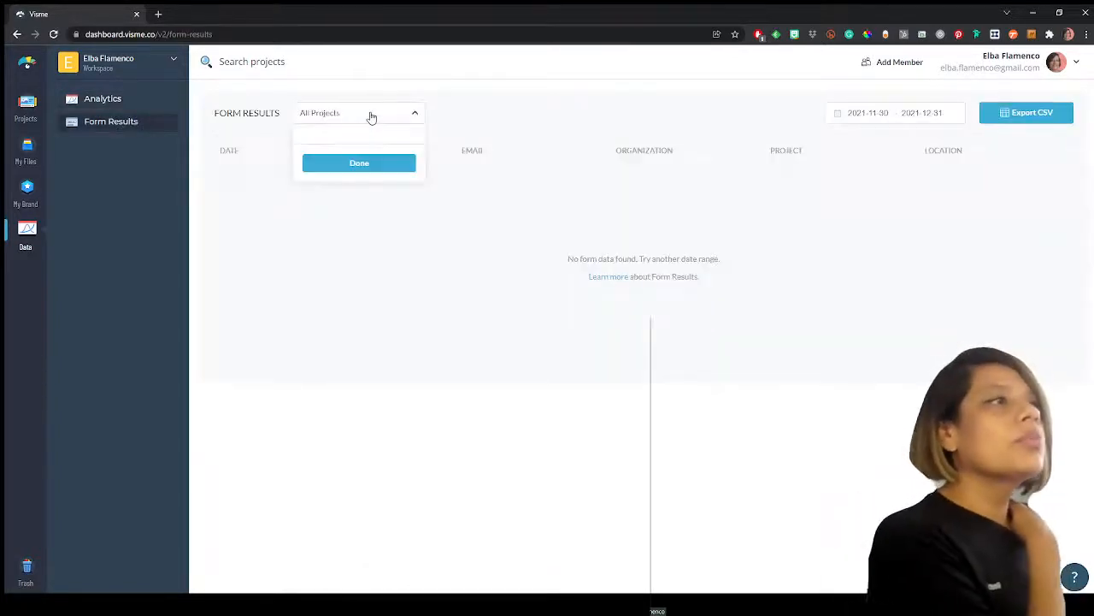
click(365, 162)
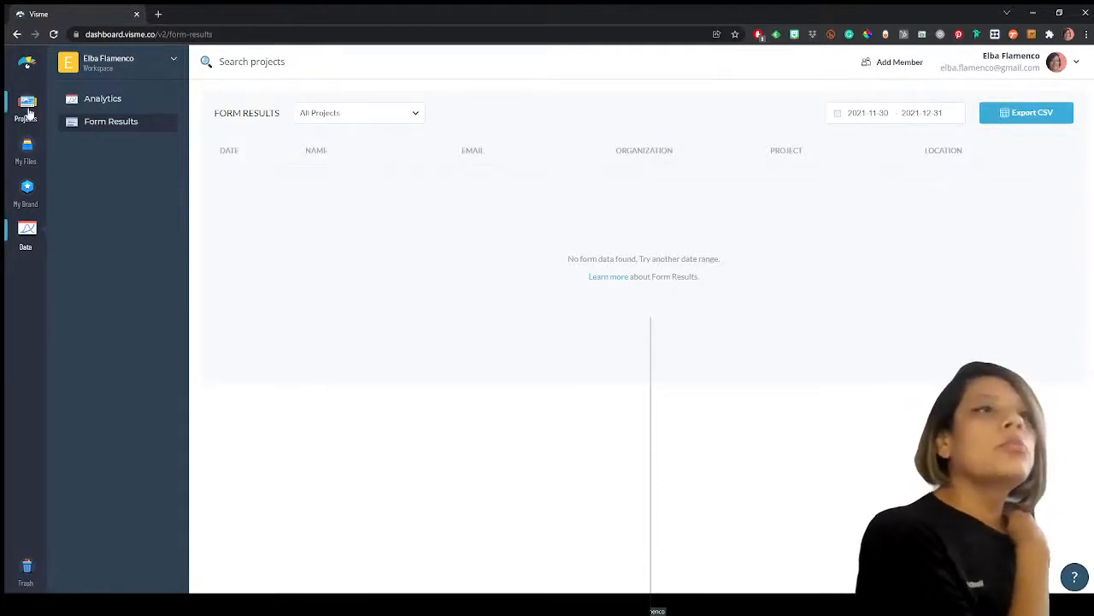
- Start a new project from the infographic templates and search the template library for "form"
click(28, 111)
click(112, 102)
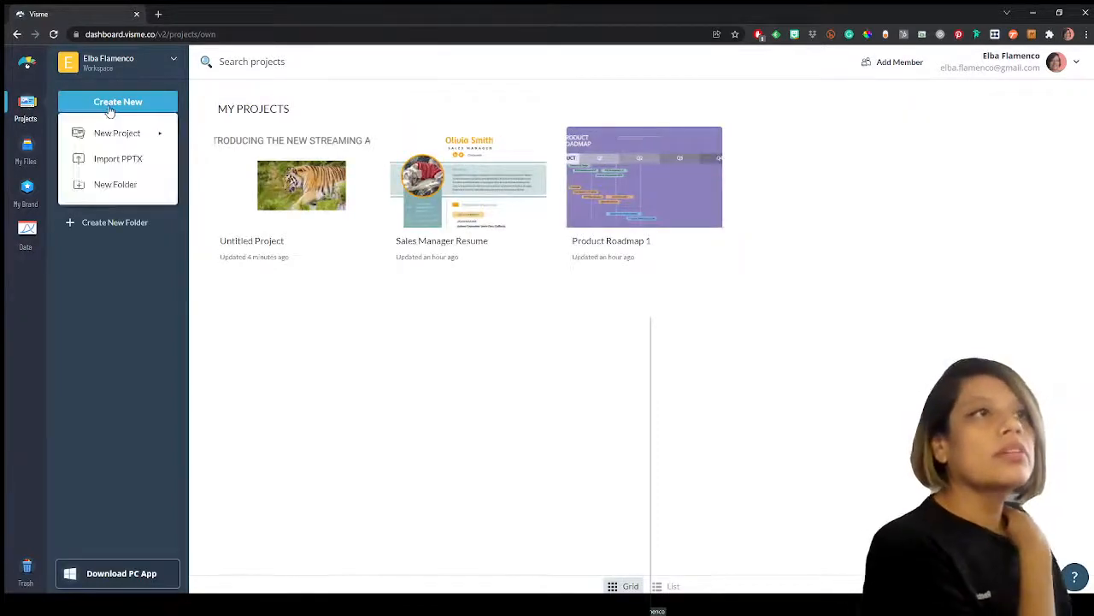
mouse_move(109, 134)
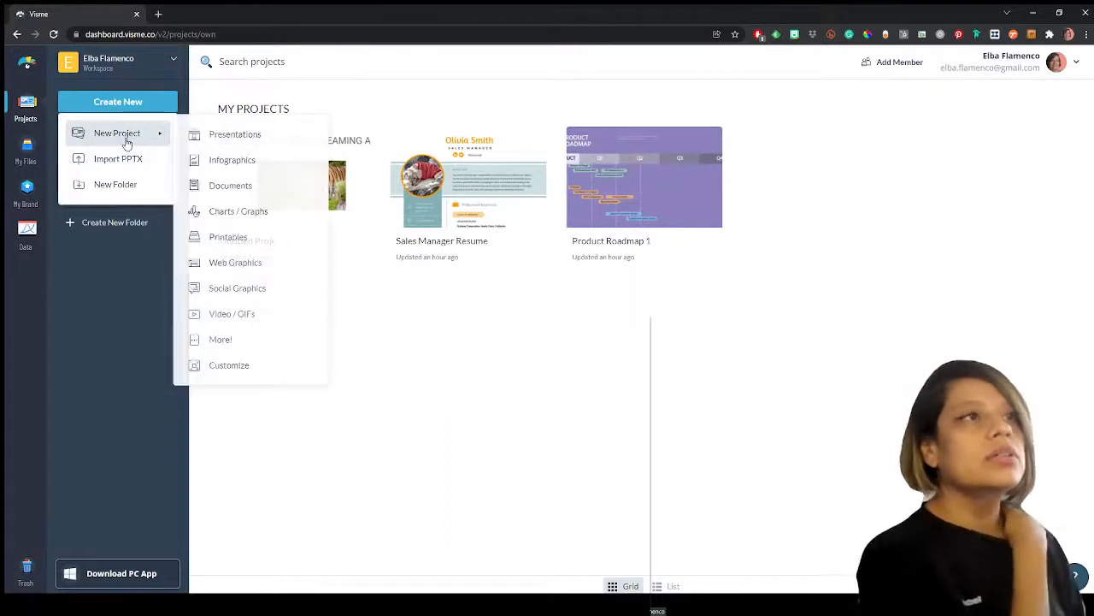
click(307, 165)
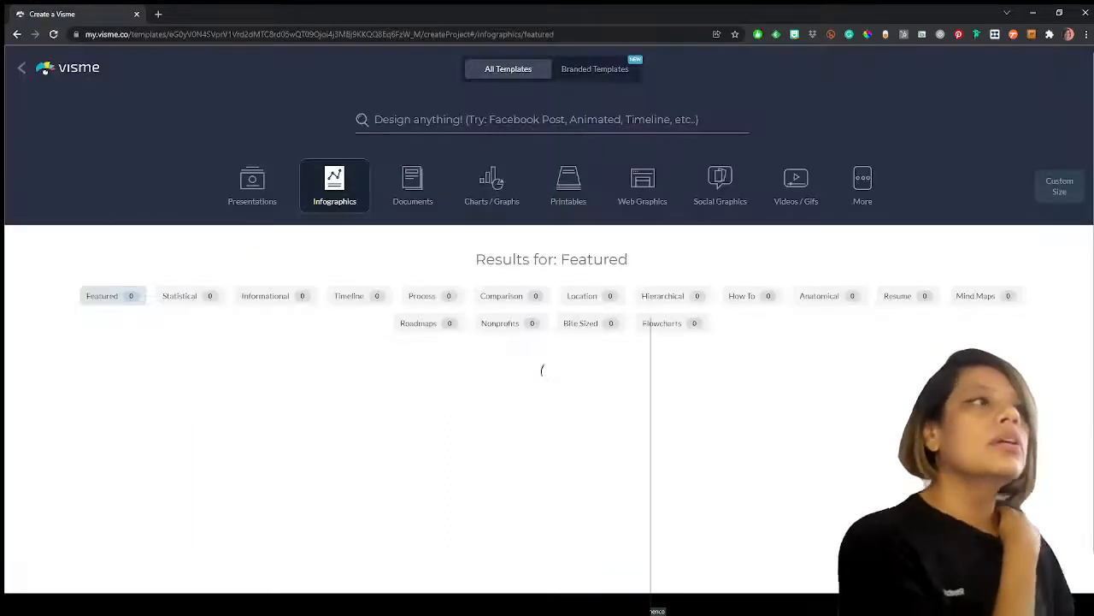
click(654, 120)
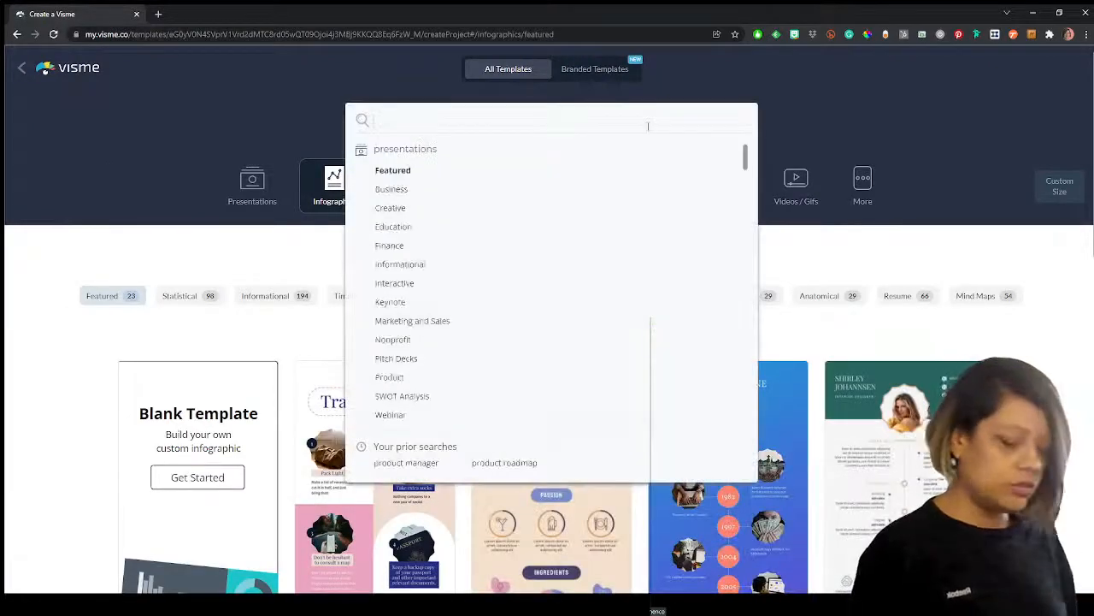
text(form)
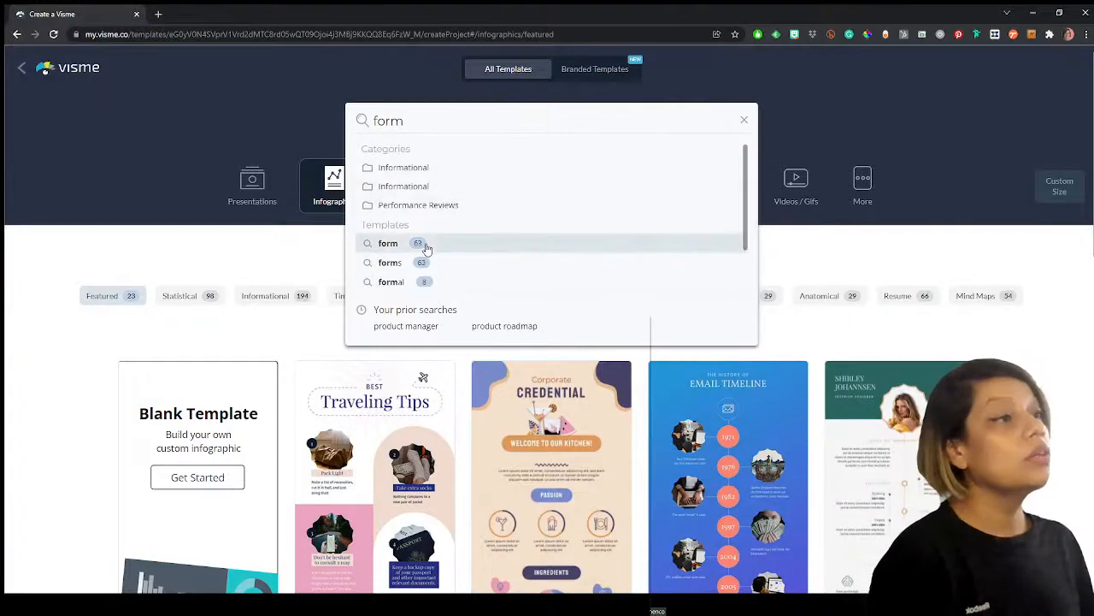
click(399, 243)
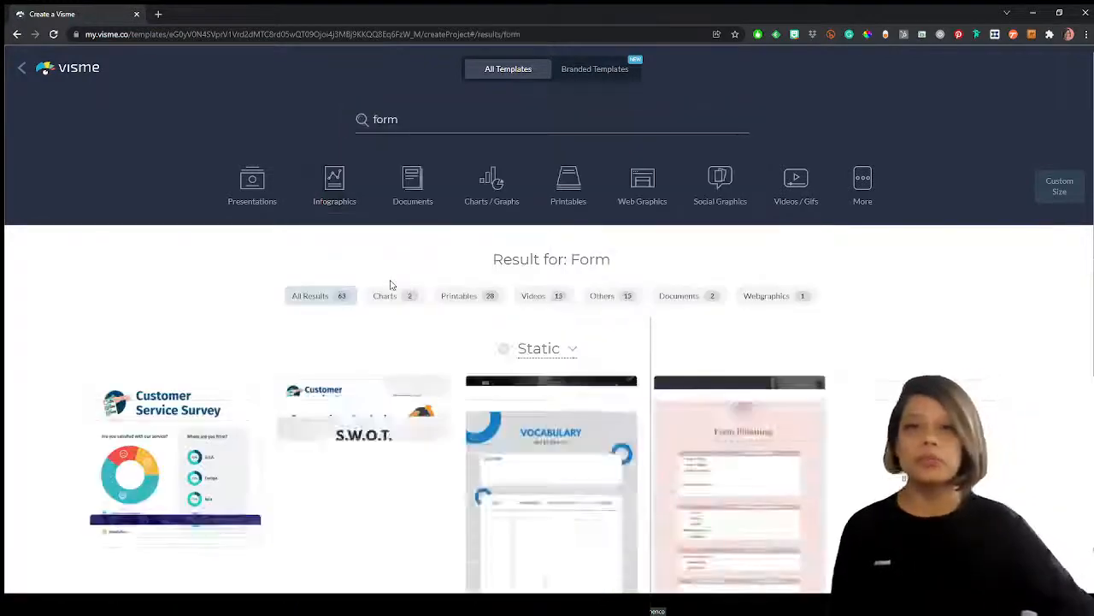
- Browse the form templates and open the Product Idea Worksheet template for editing
scroll(952, 321, down, 1)
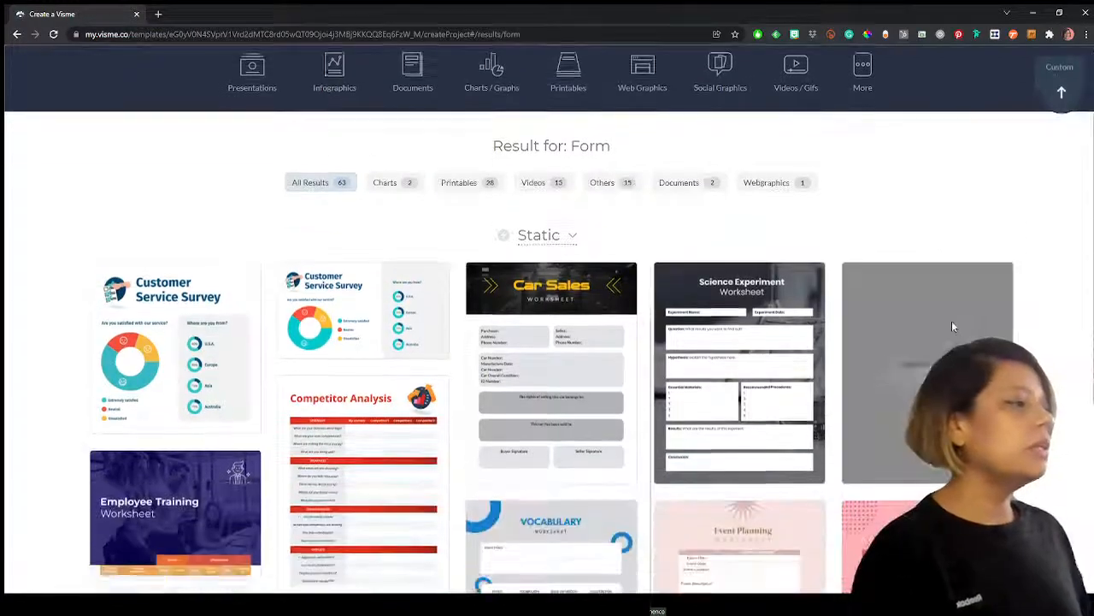
scroll(844, 276, down, 4)
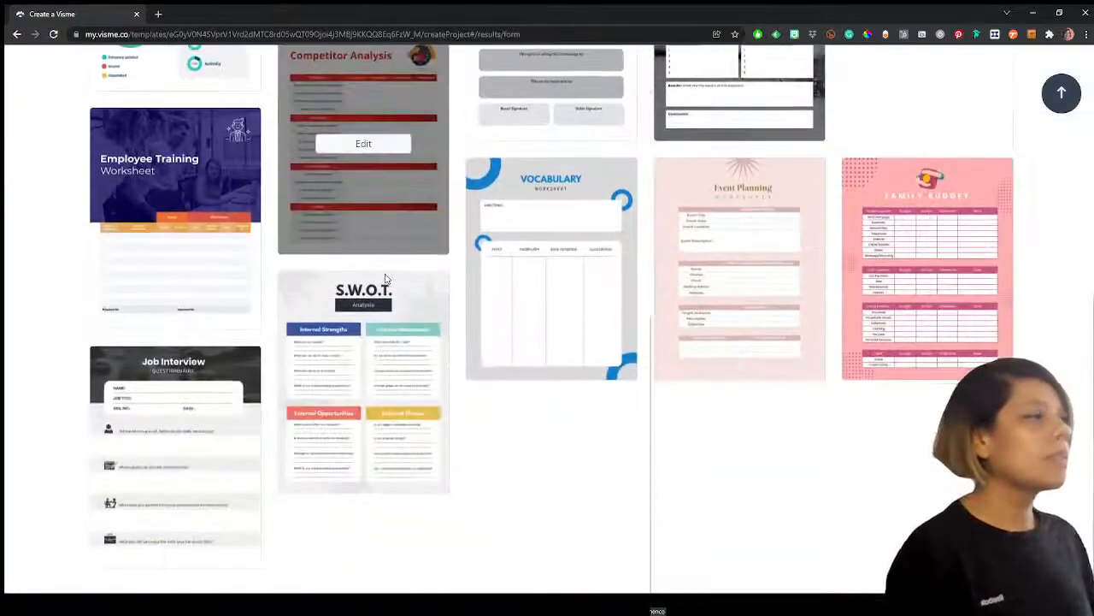
scroll(847, 440, down, 3)
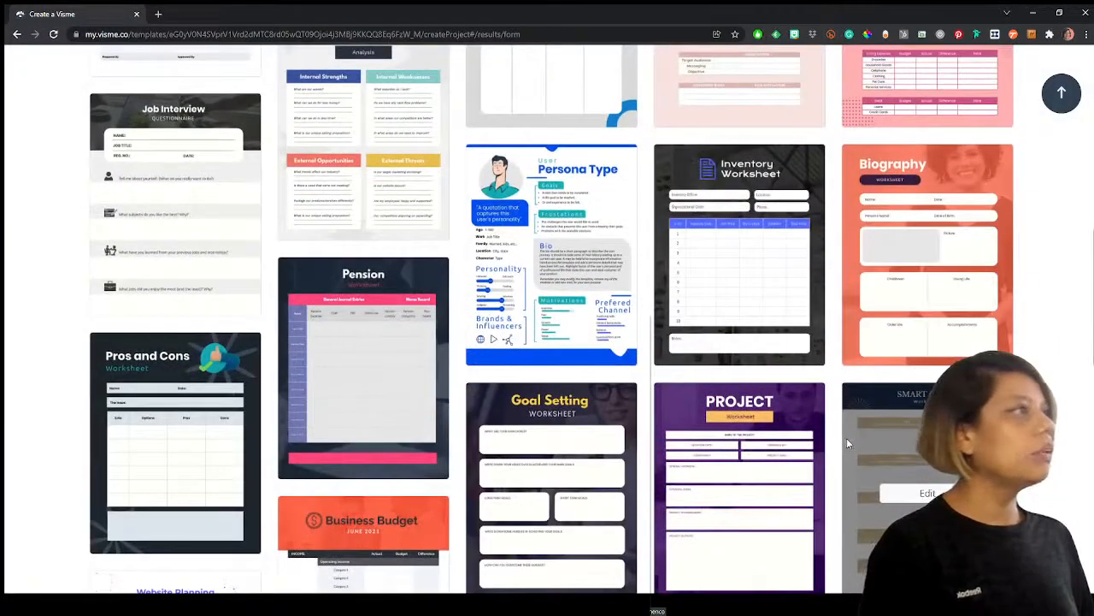
scroll(849, 443, down, 1)
scroll(847, 443, down, 1)
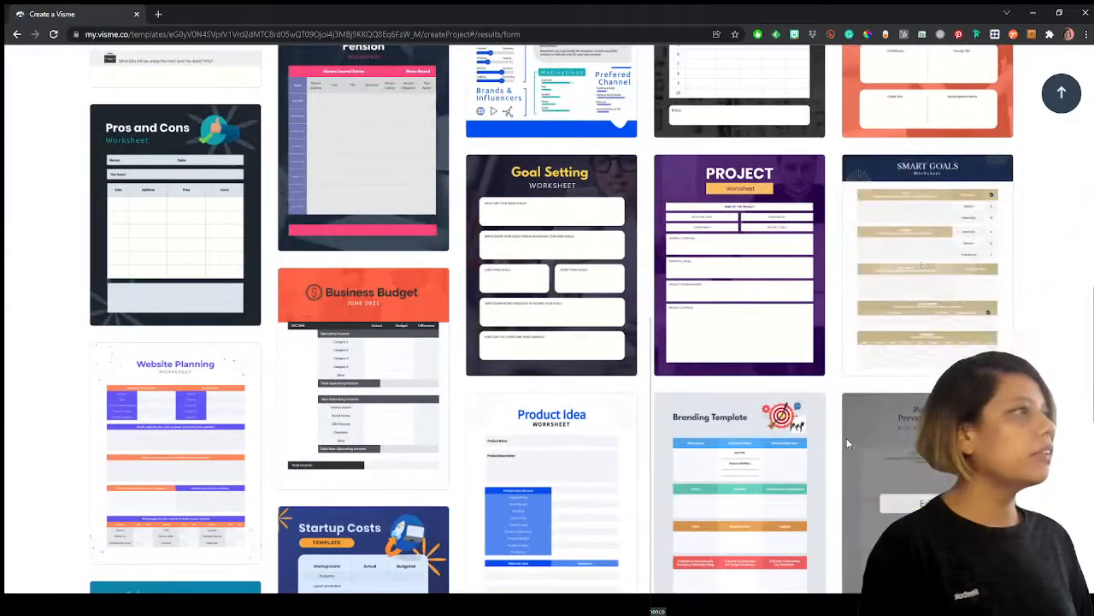
scroll(846, 442, down, 1)
scroll(847, 443, down, 1)
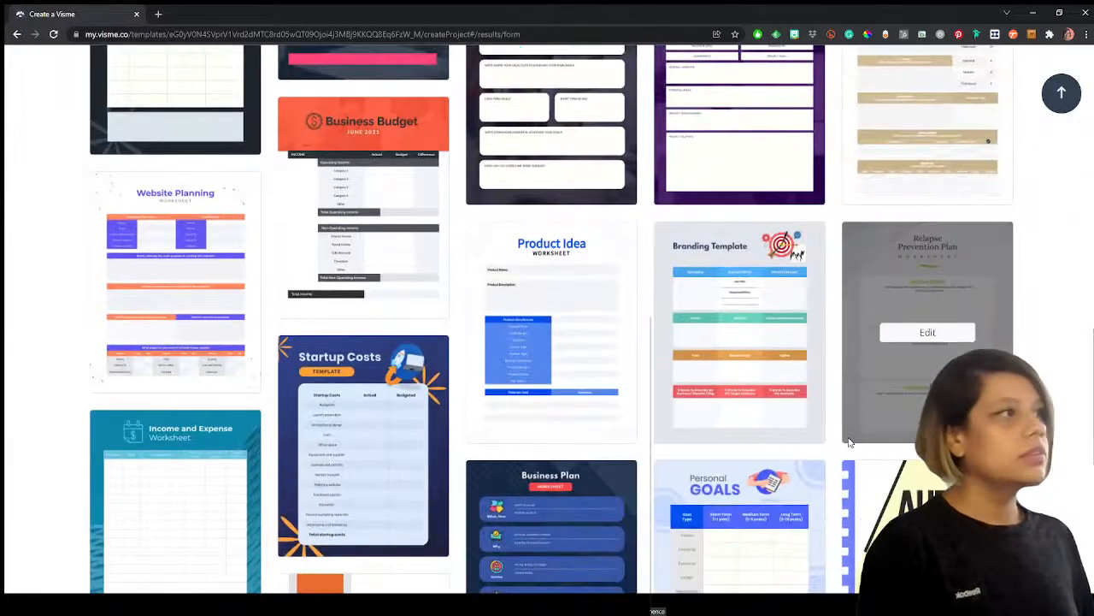
scroll(848, 442, down, 1)
scroll(848, 442, down, 1)
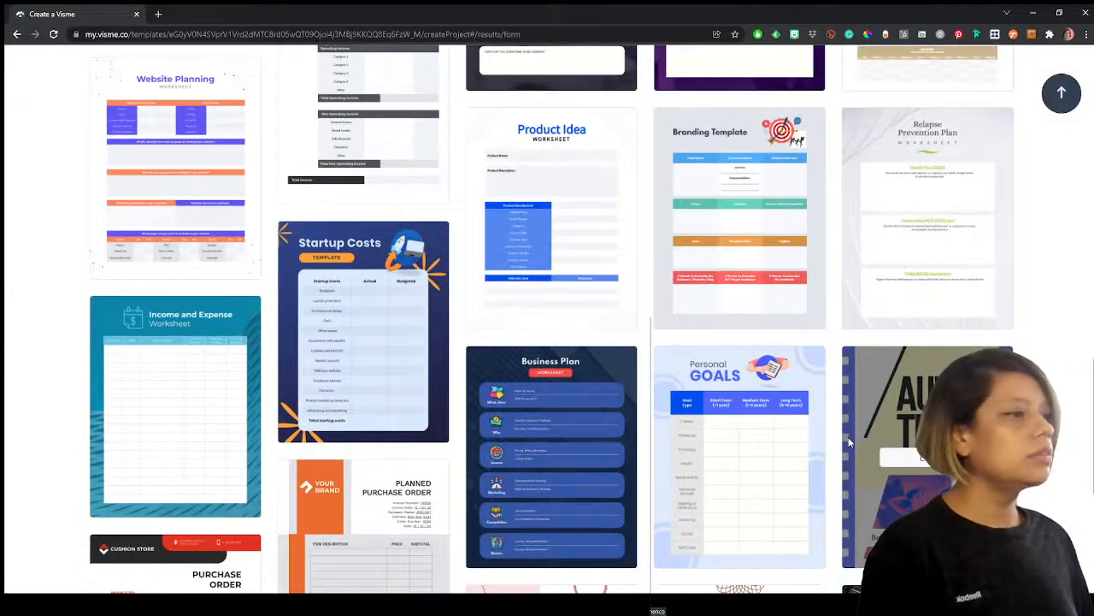
click(566, 229)
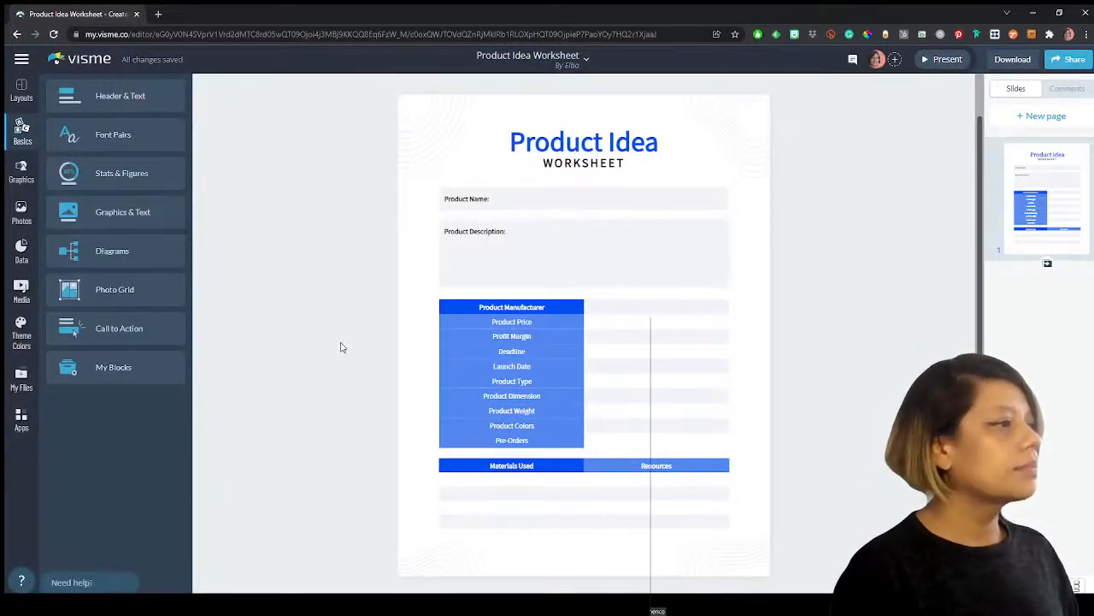
- Examine the Product Idea worksheet's form fields and product details table, and the project options available in the editor
scroll(340, 347, down, 2)
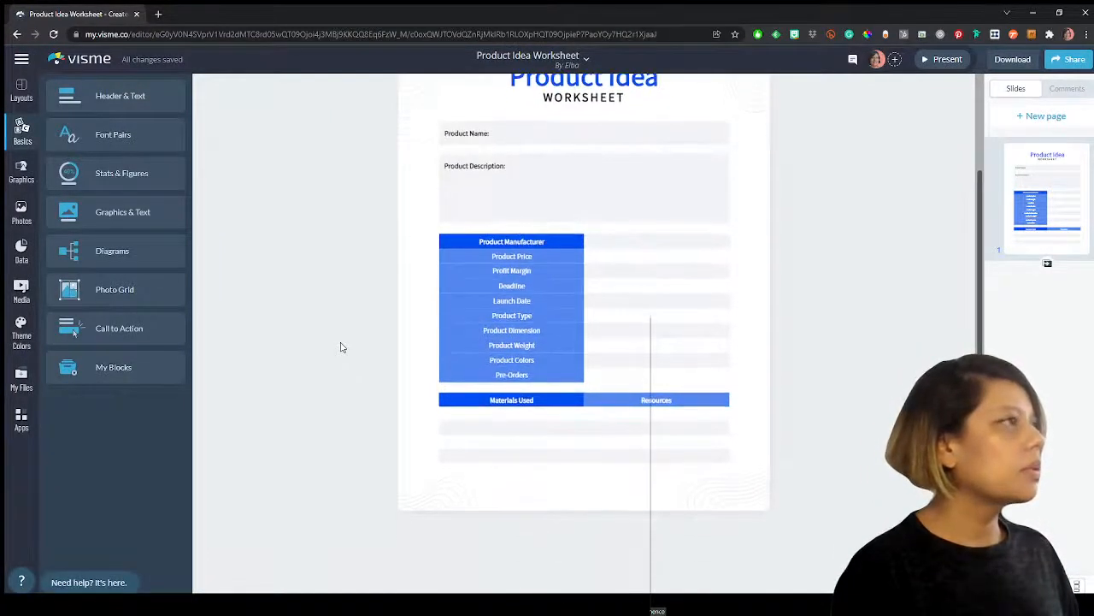
click(693, 234)
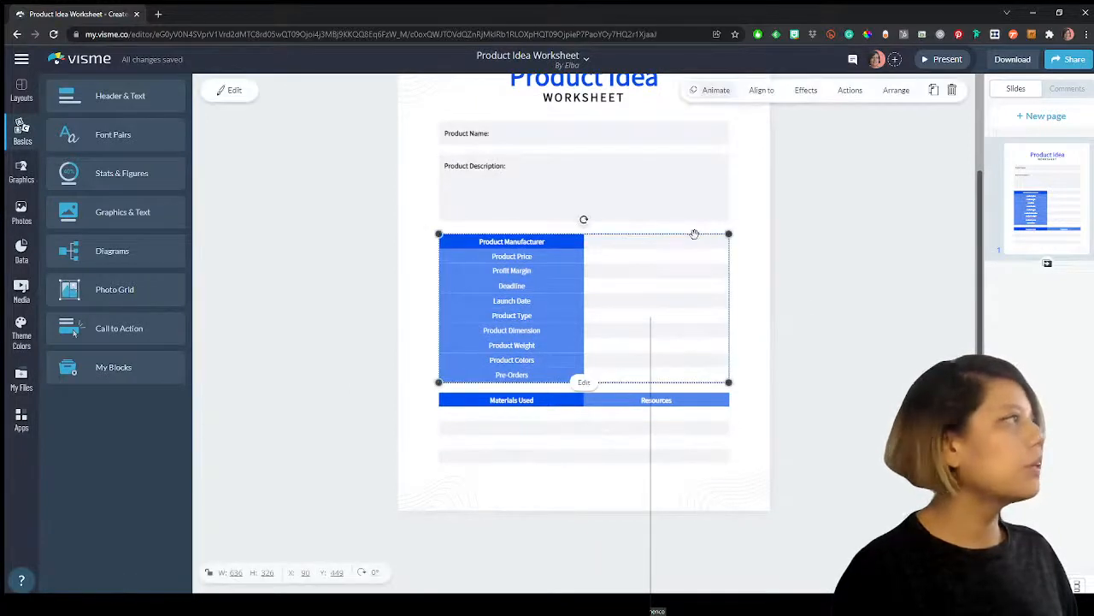
scroll(491, 357, up, 3)
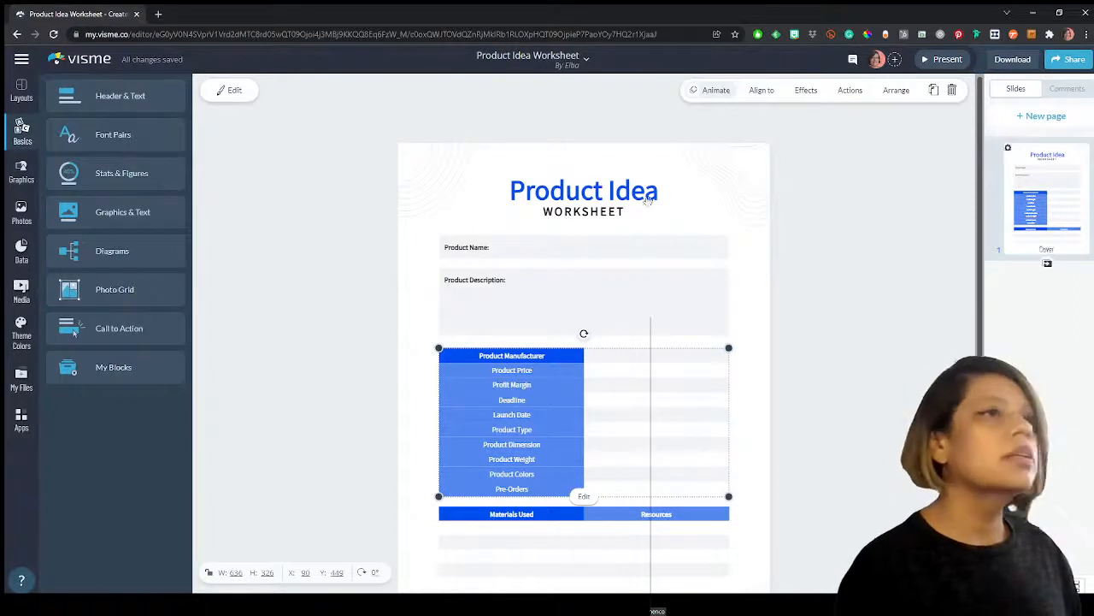
click(522, 245)
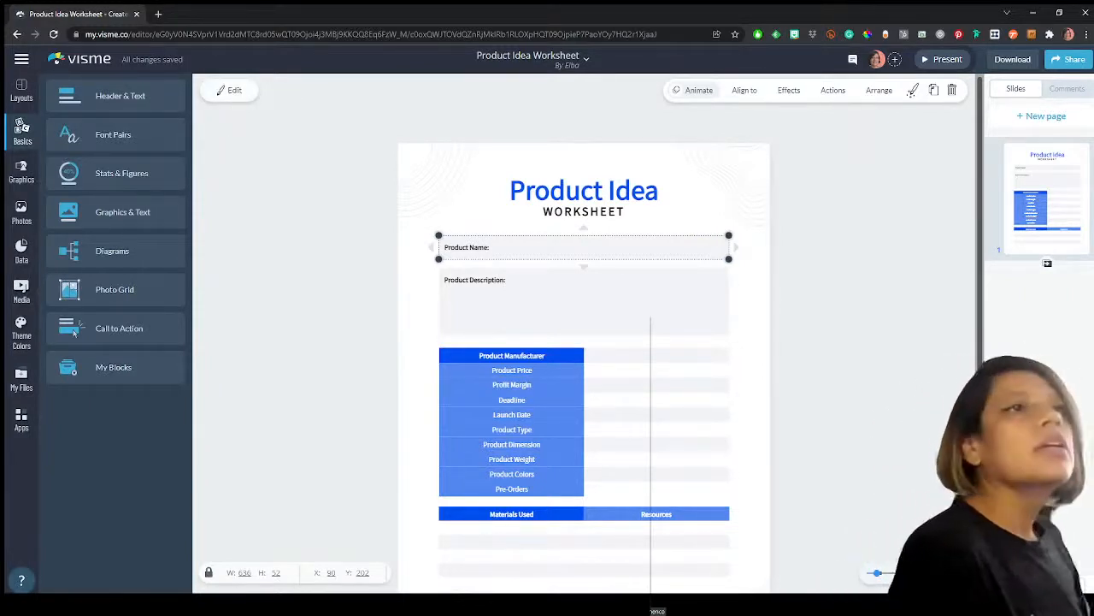
click(28, 60)
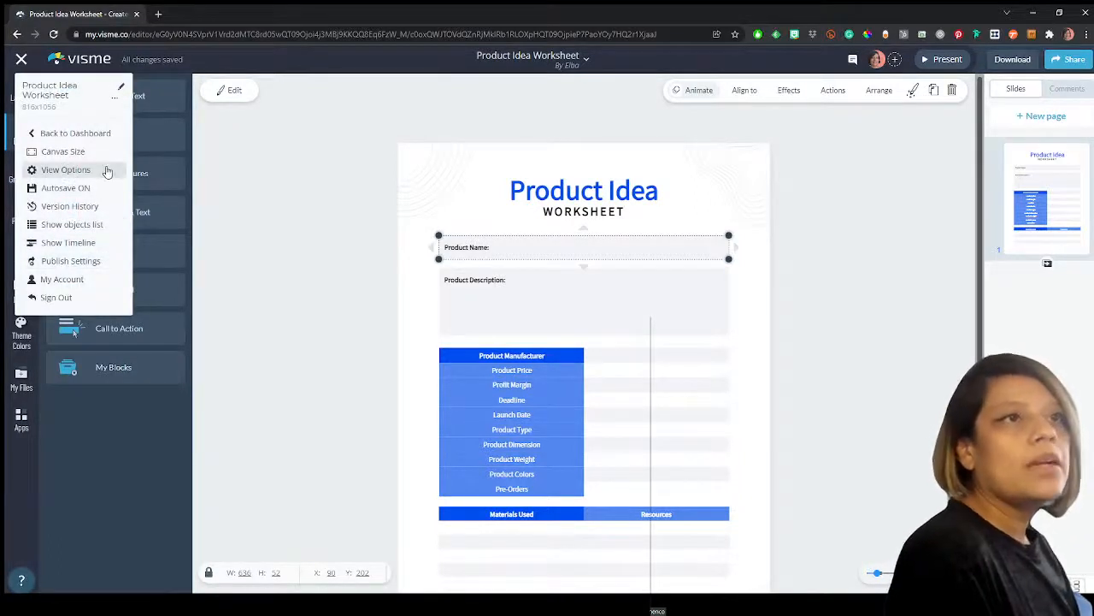
click(954, 419)
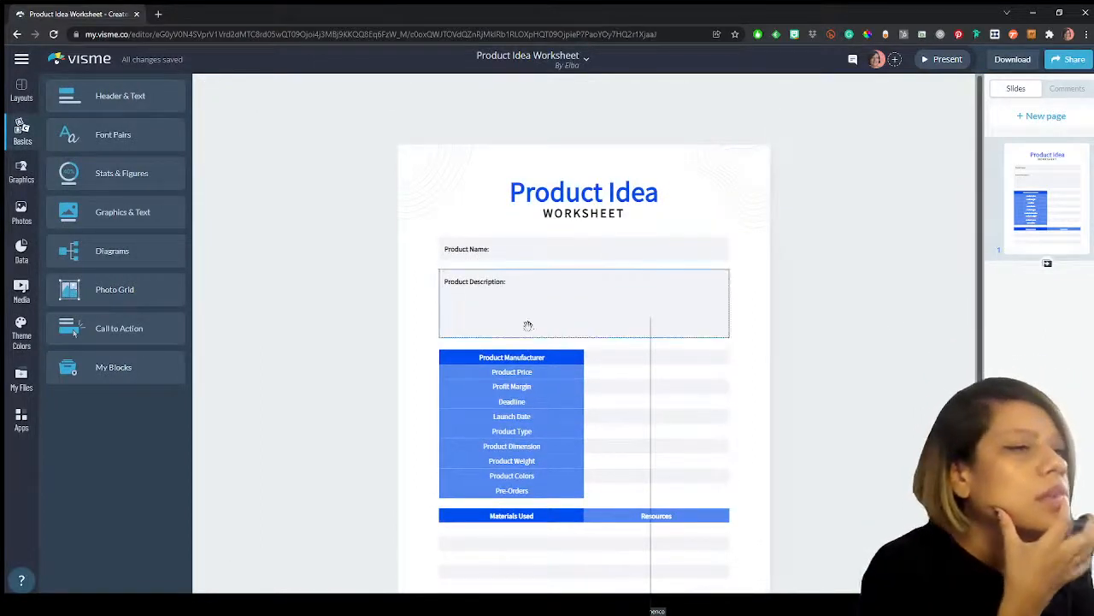
scroll(513, 334, down, 2)
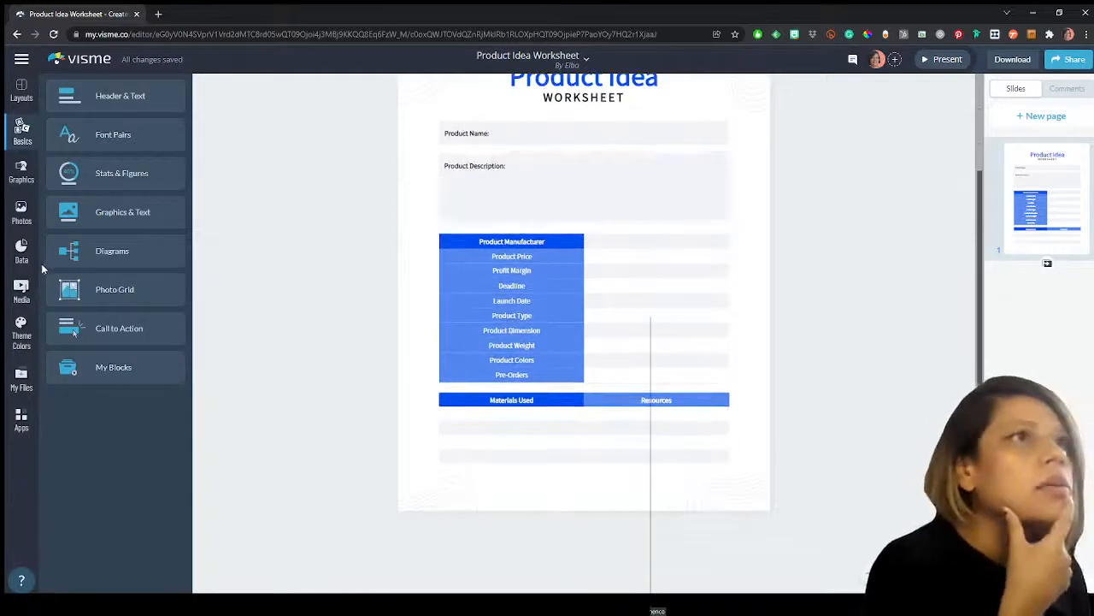
scroll(372, 318, up, 2)
- Review the My Blocks library with its tags and favorites, and check whether the product details table can be saved there
click(86, 368)
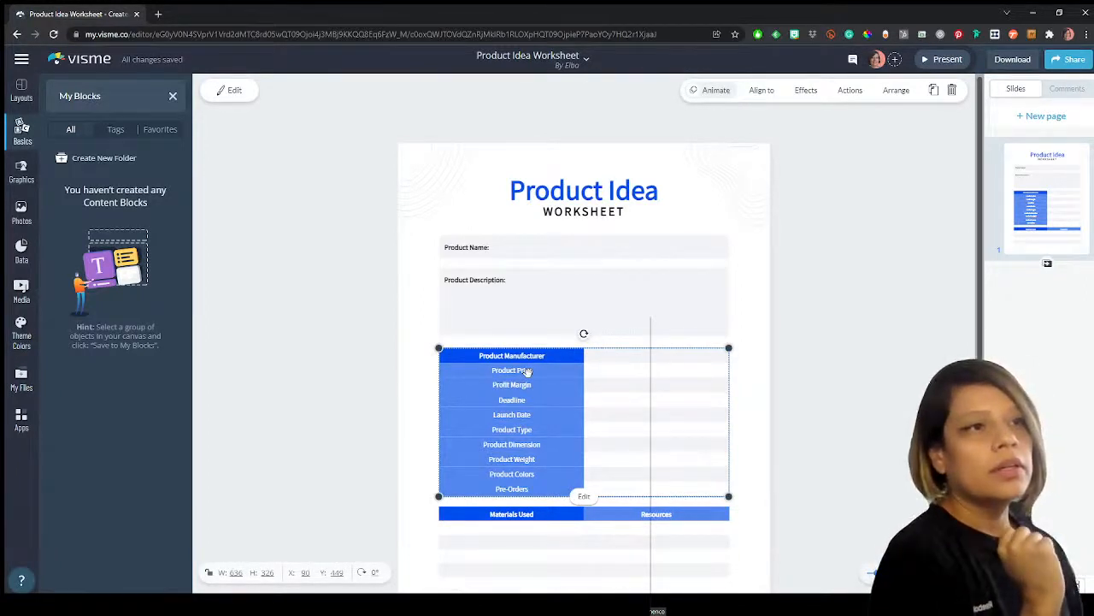
right_click(527, 372)
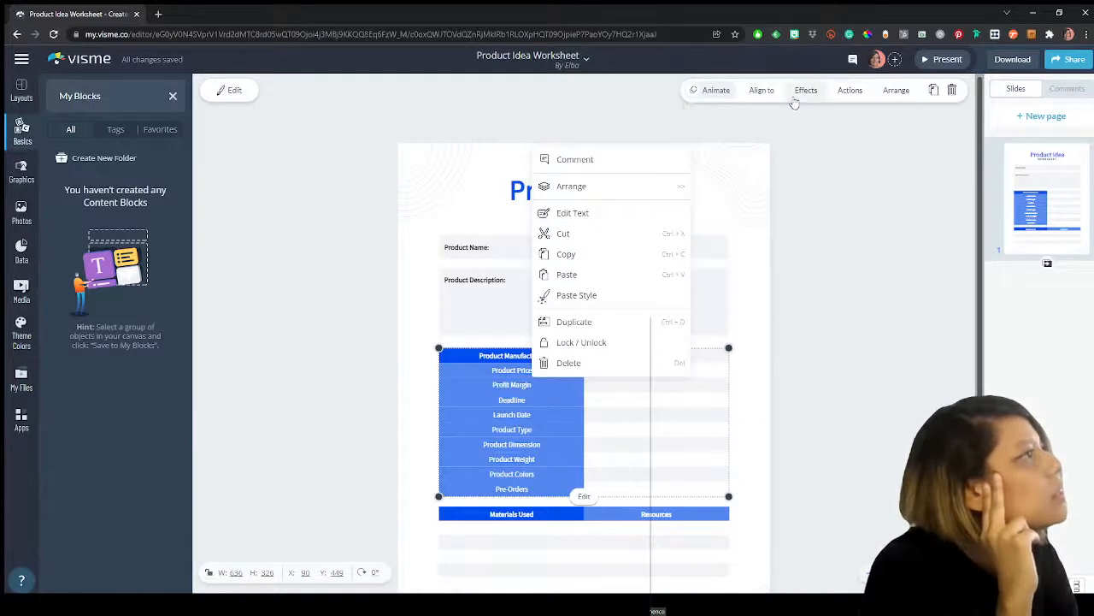
click(839, 211)
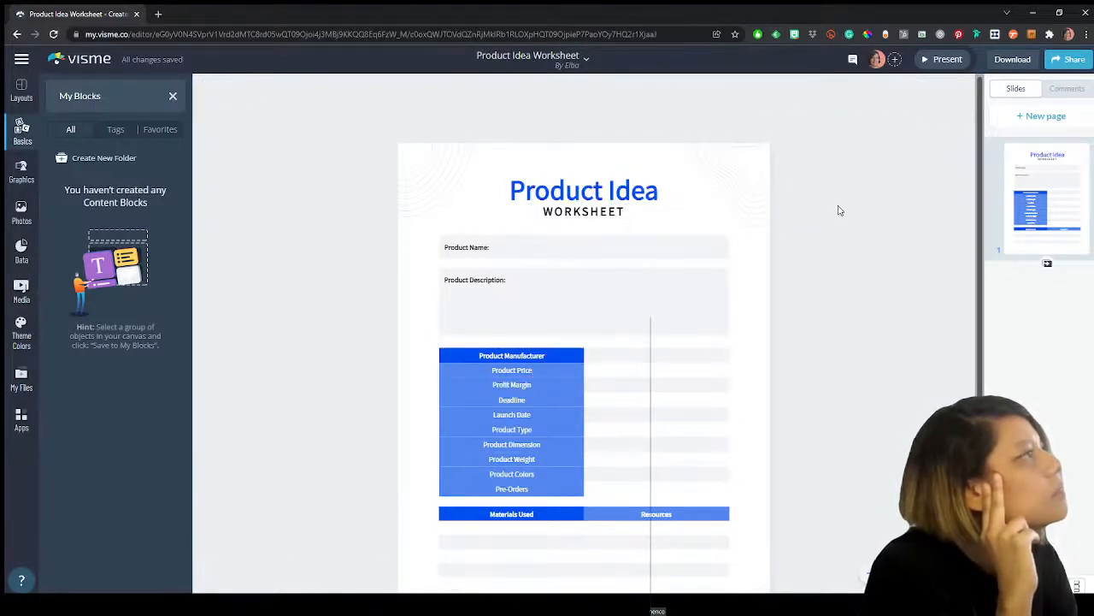
scroll(610, 488, down, 2)
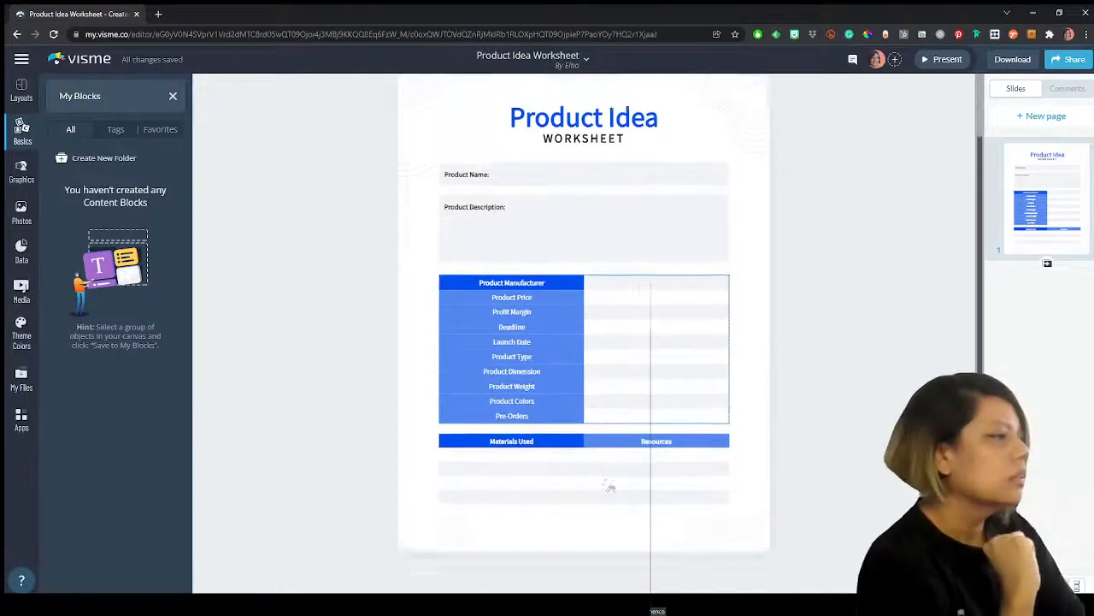
scroll(613, 492, up, 2)
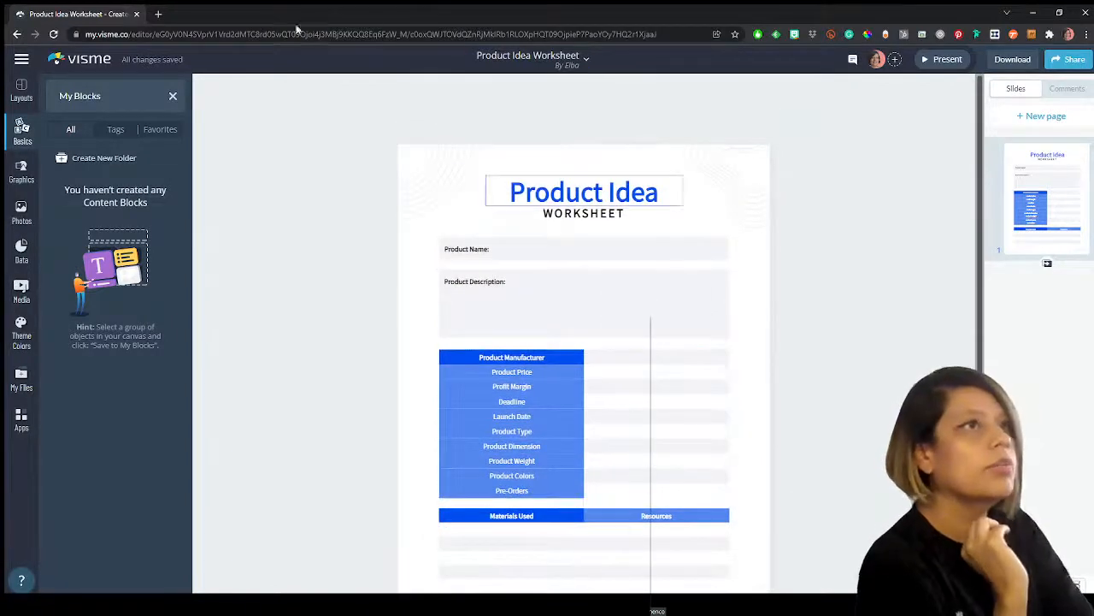
click(118, 131)
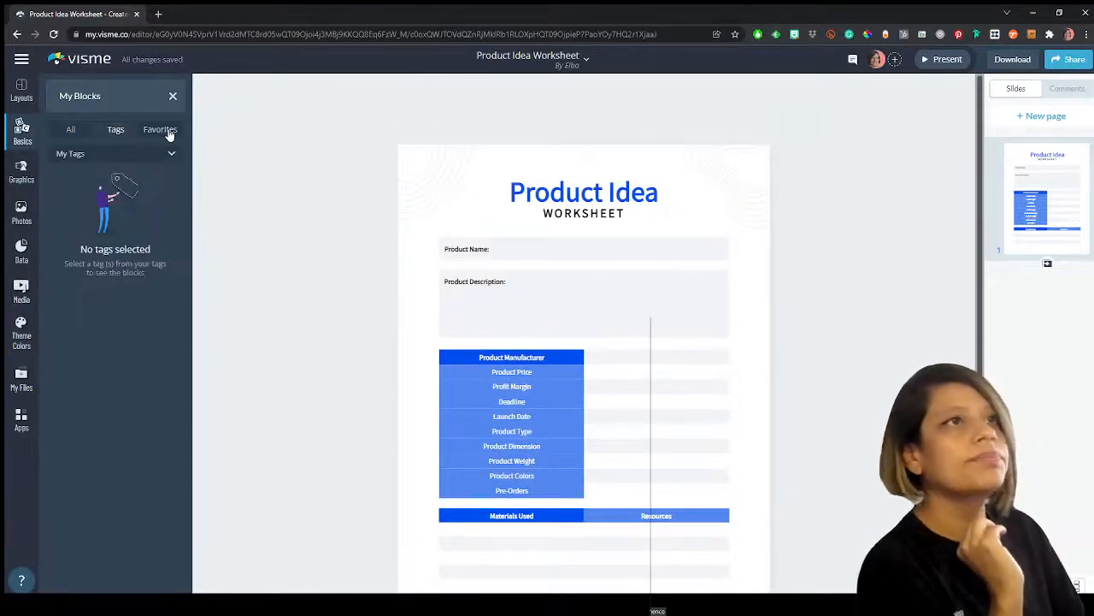
click(163, 130)
click(68, 129)
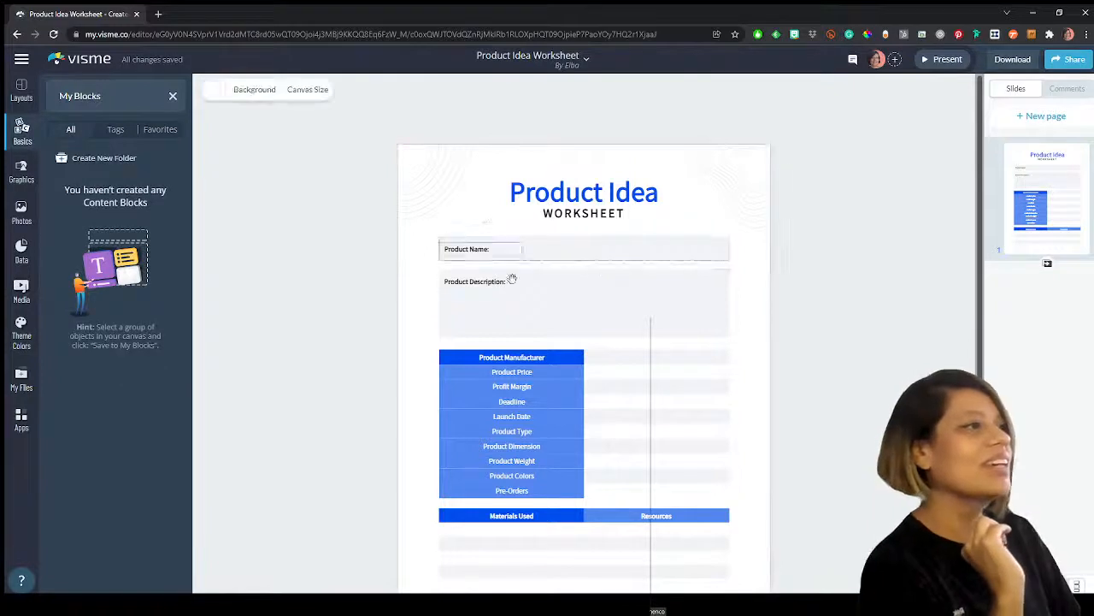
- Examine the object commands available for the product details table and leave everything on the page deselected
click(616, 406)
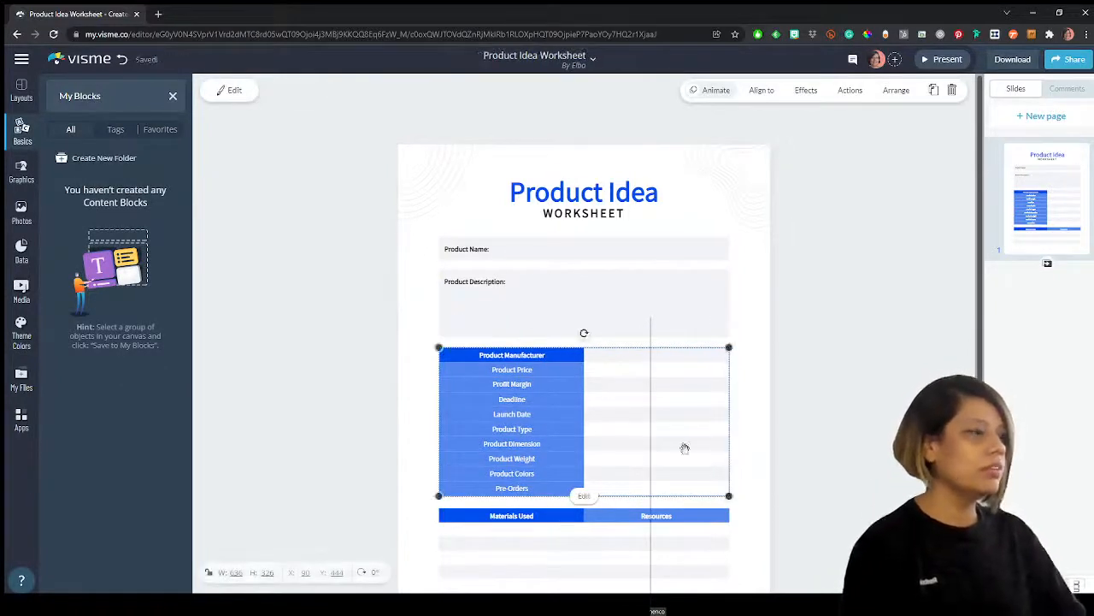
right_click(632, 437)
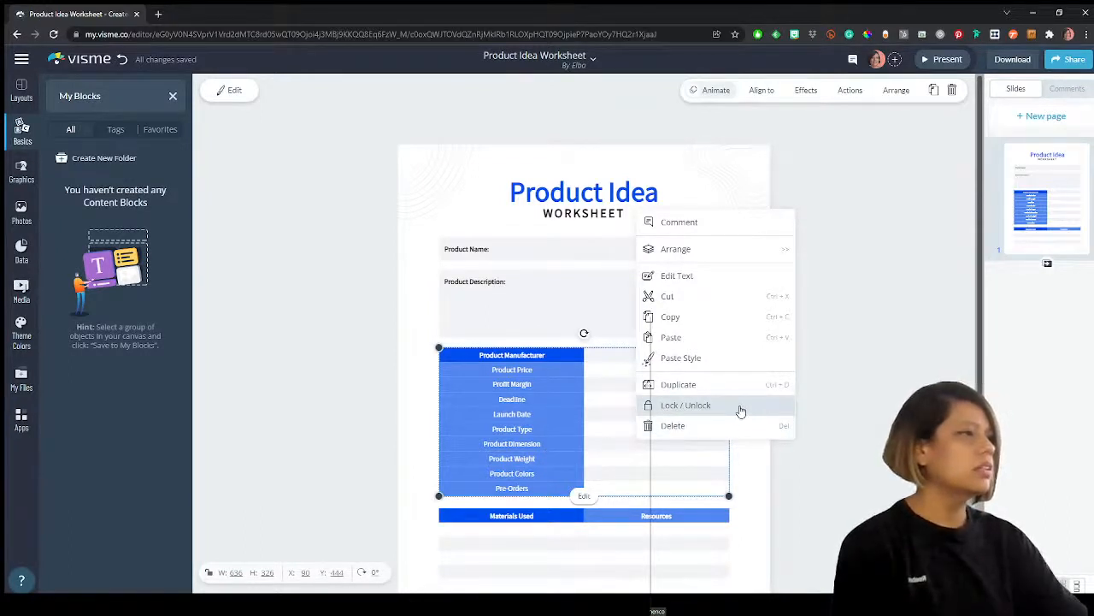
mouse_move(772, 255)
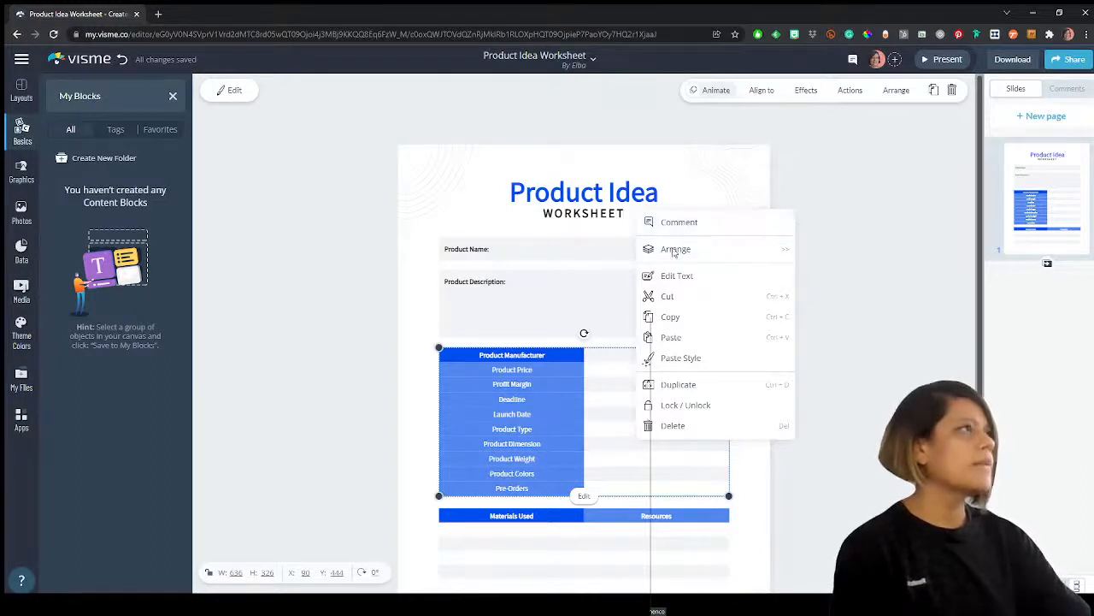
click(354, 199)
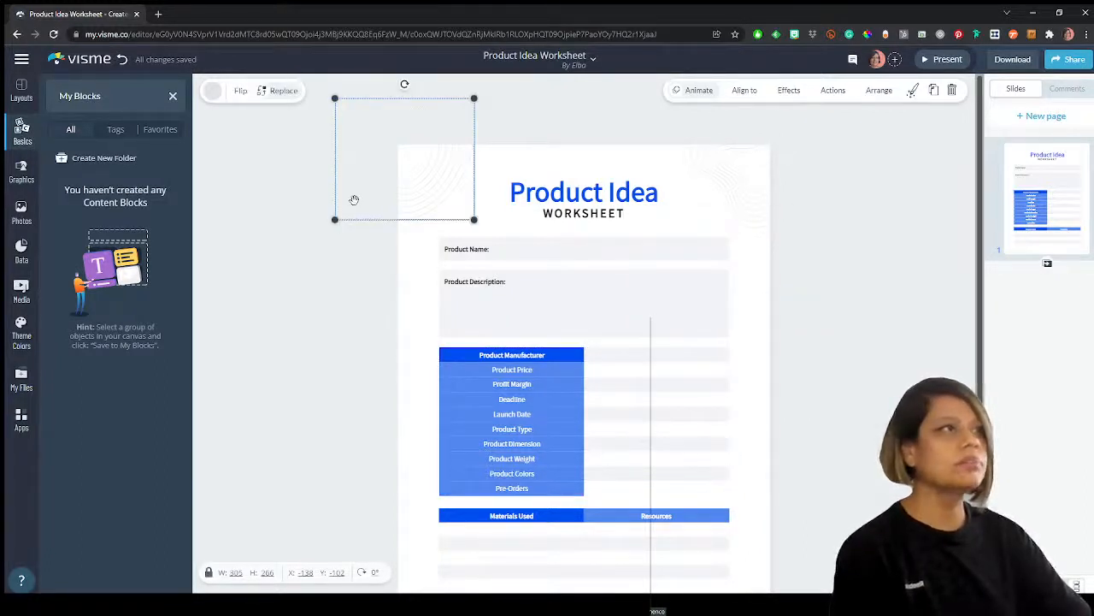
click(217, 291)
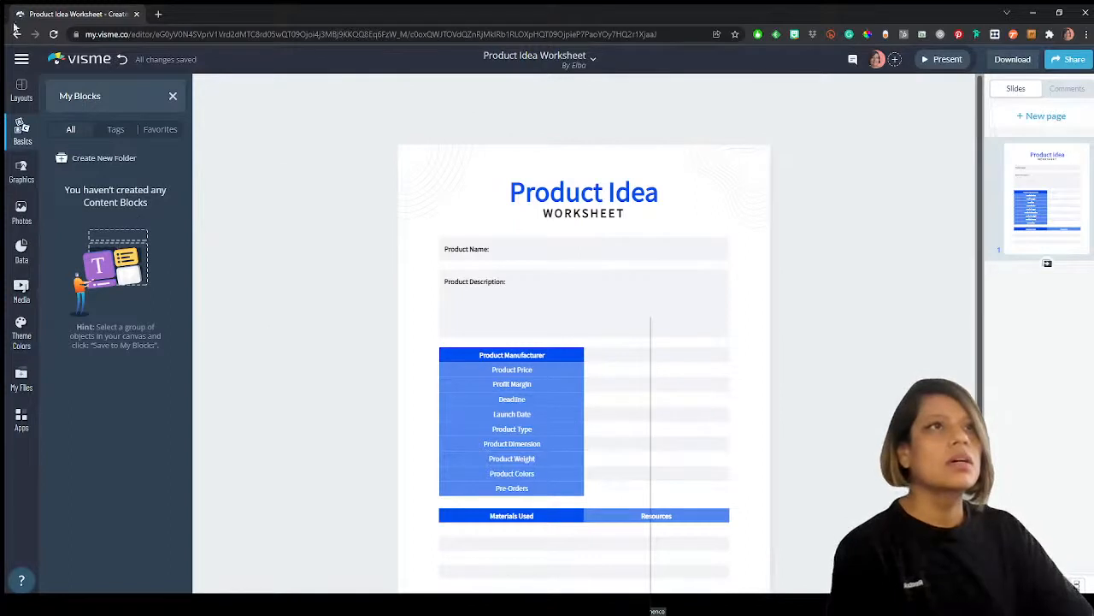
- View the account settings from the worksheet project and return through the template library to the My Projects dashboard
click(21, 59)
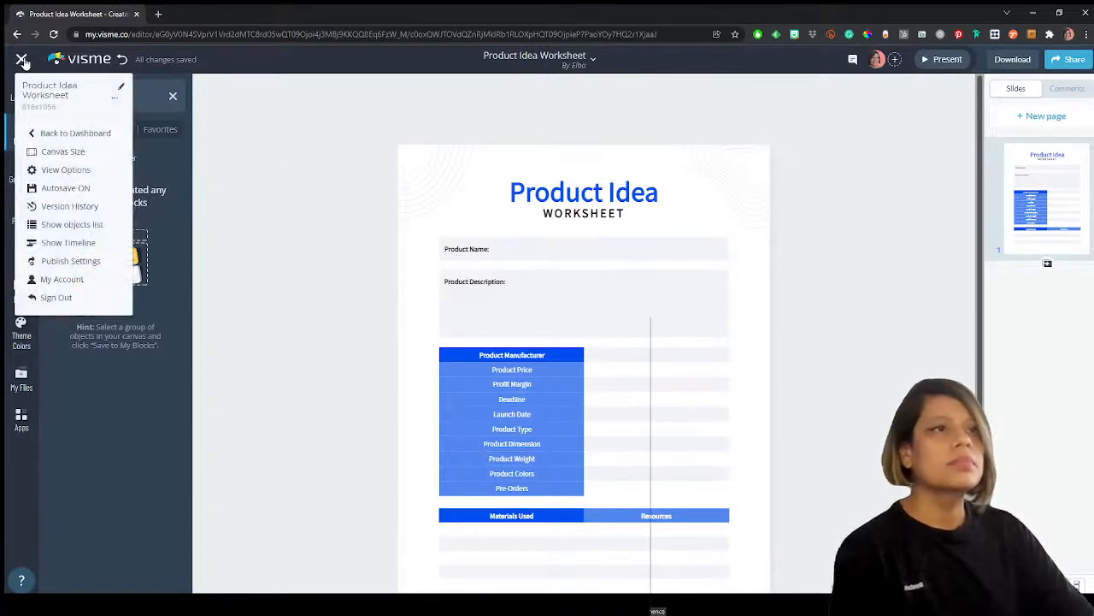
click(62, 280)
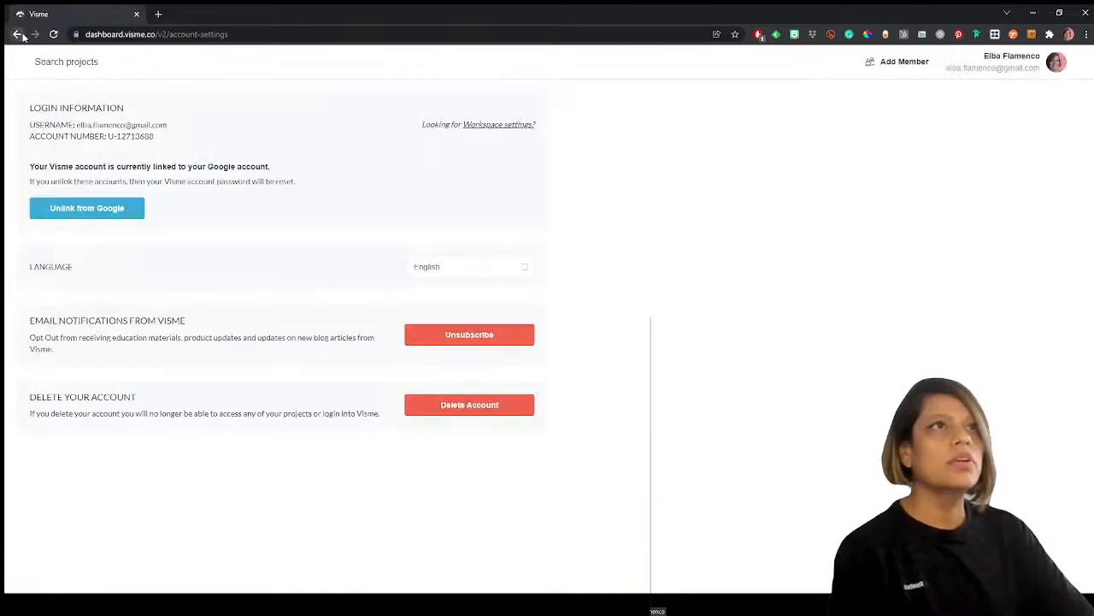
click(19, 35)
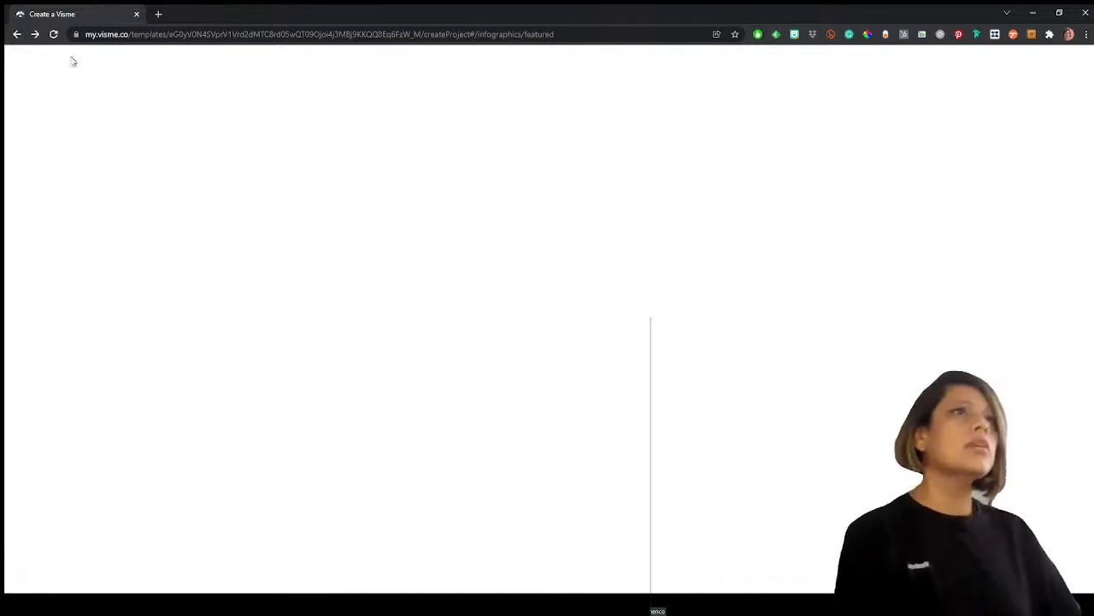
click(137, 37)
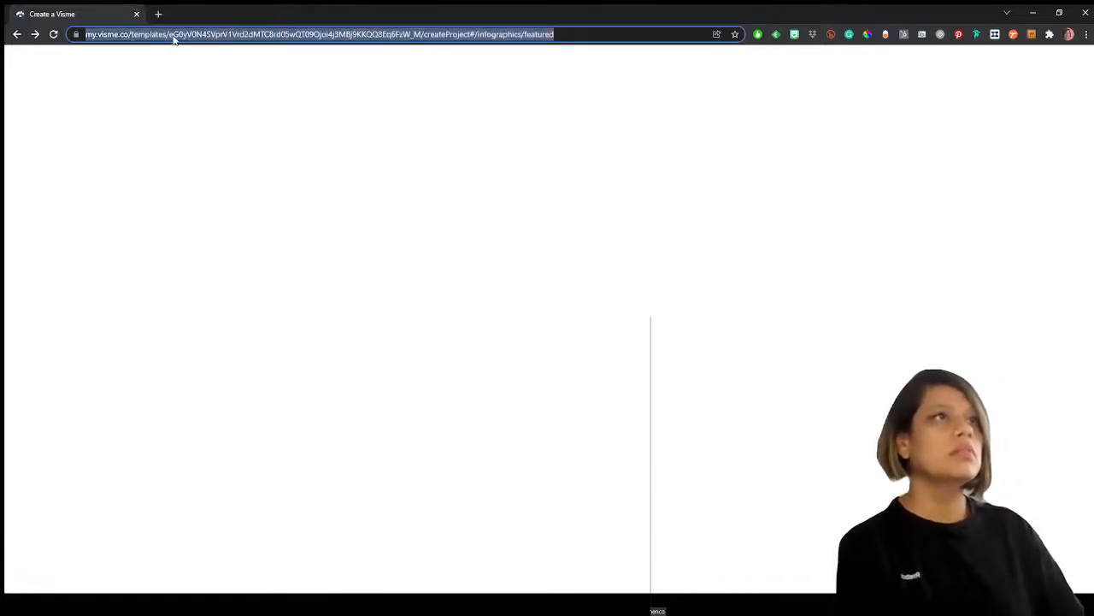
key(Return)
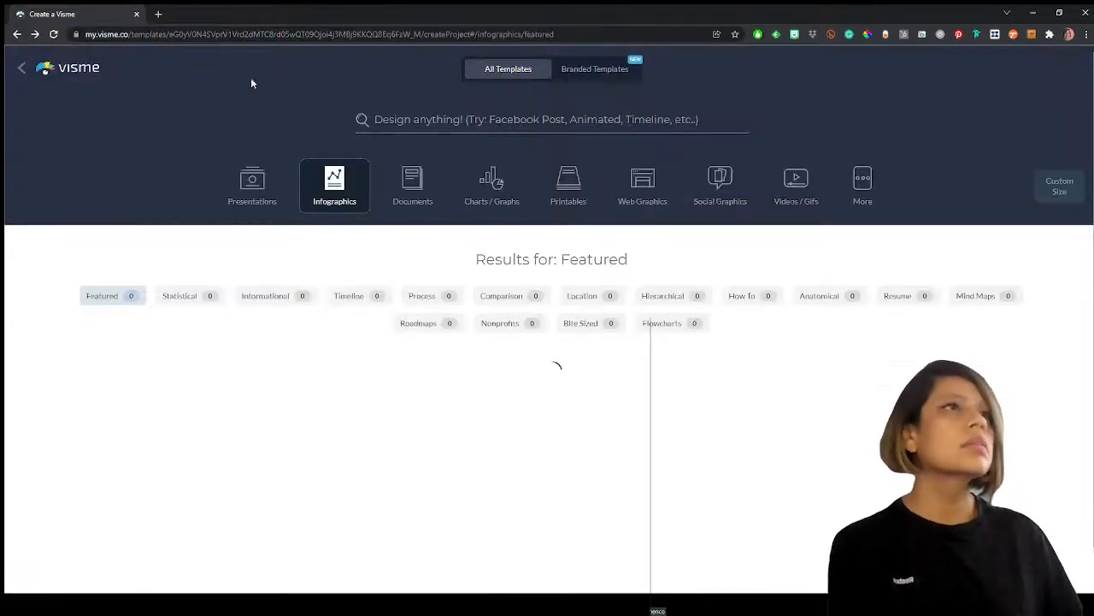
click(23, 68)
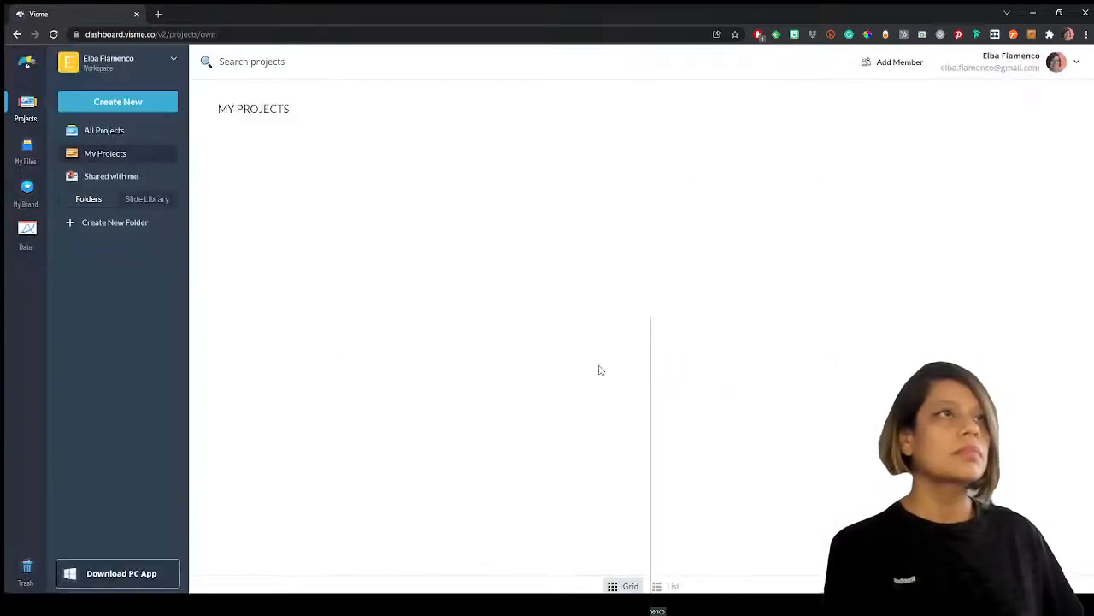
- Review the uploaded files and their labels, and the brand assets' logo, fonts and colors
click(25, 152)
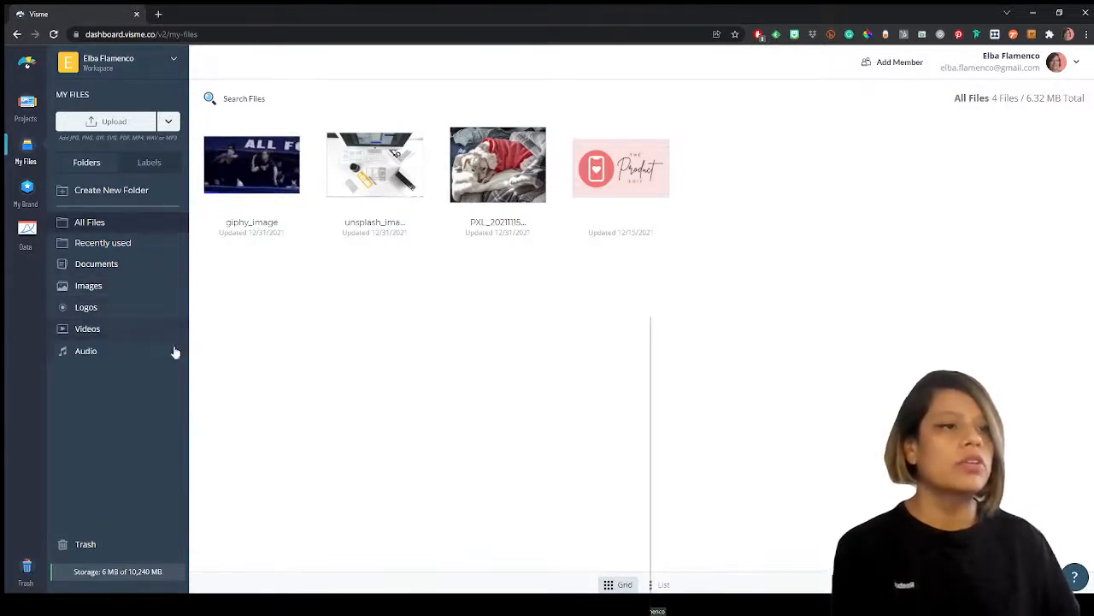
click(149, 163)
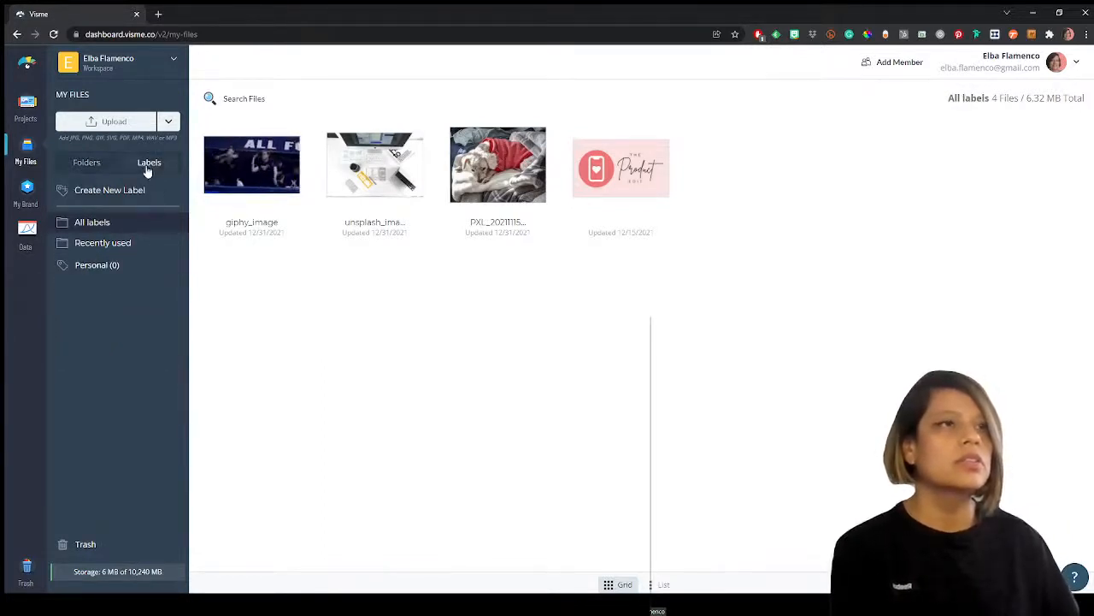
click(28, 187)
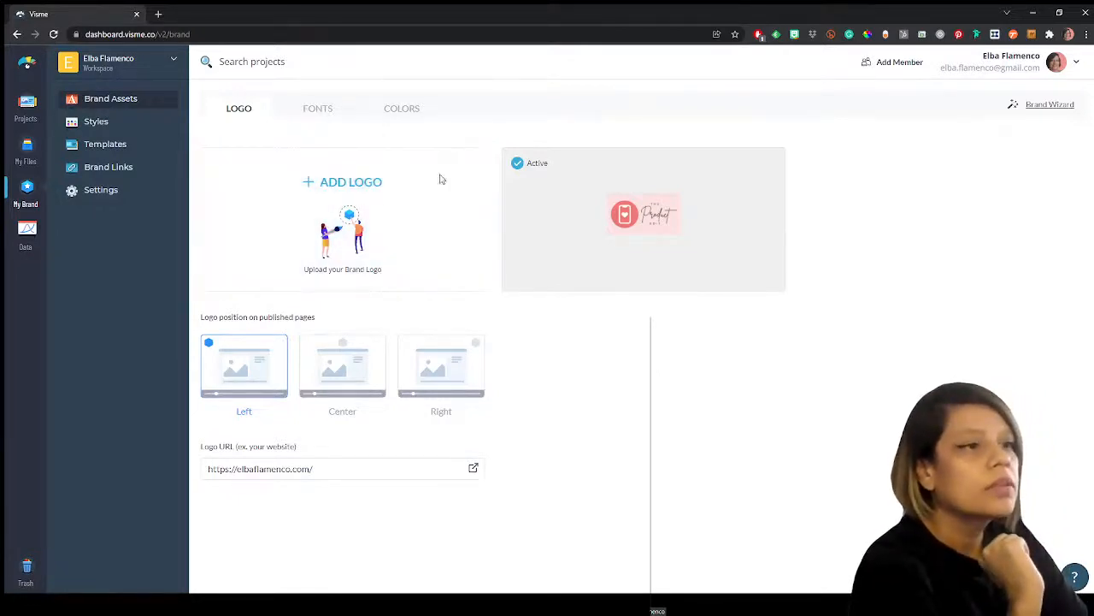
click(317, 106)
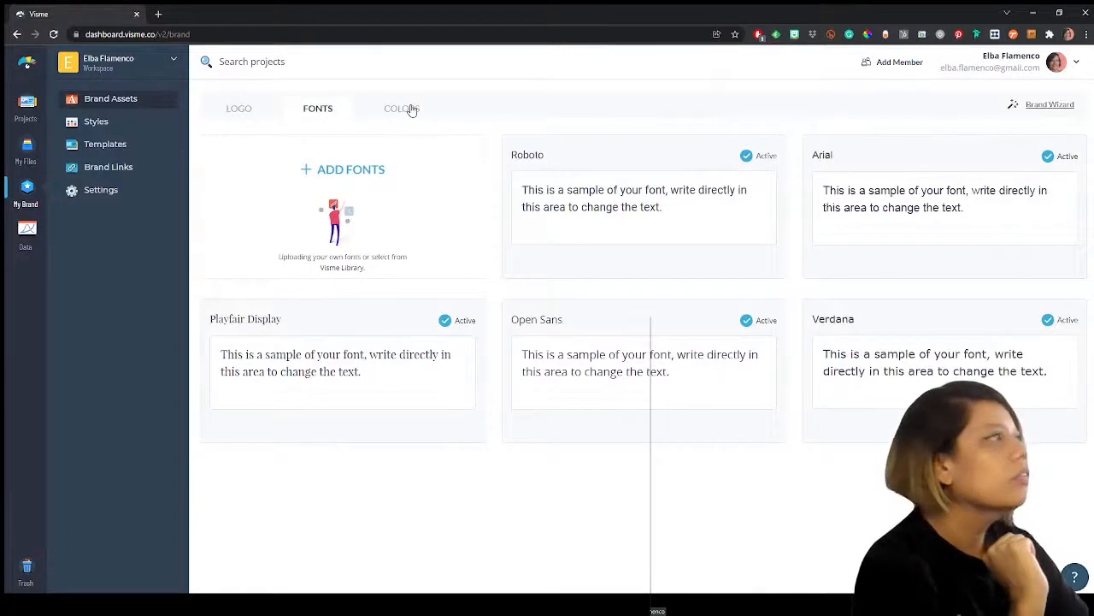
click(412, 110)
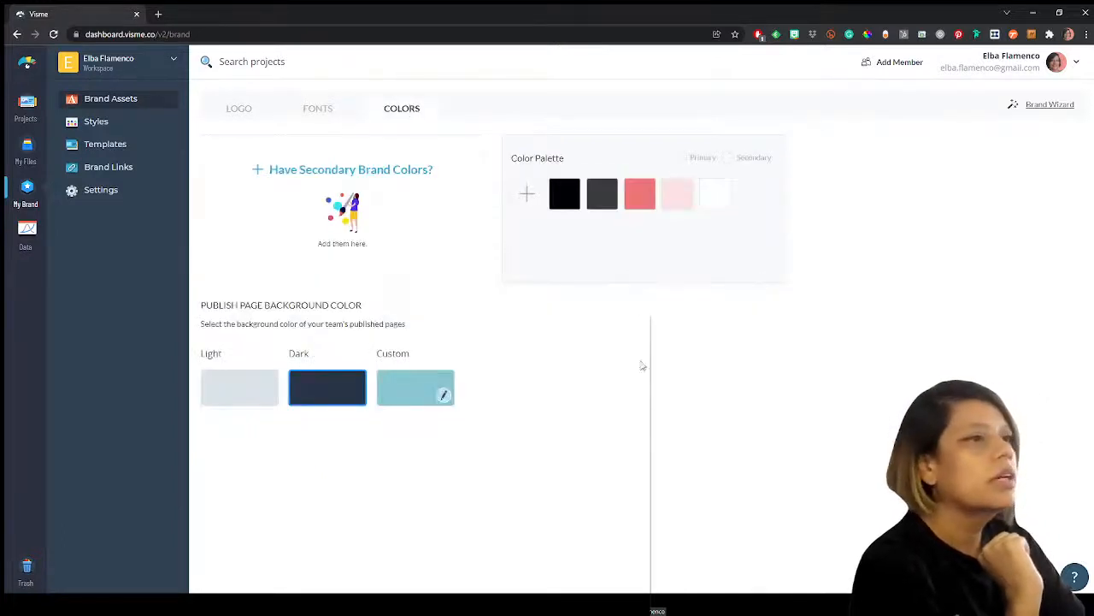
- Open the Brand Wizard and copy the address of the brand's website from a temporary browser tab
click(1052, 106)
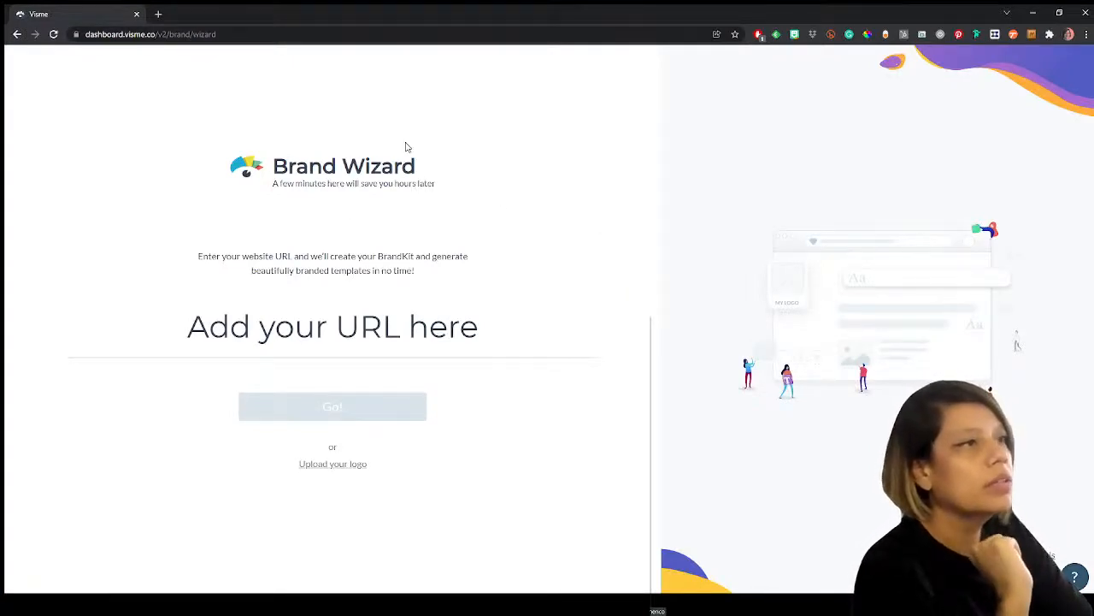
click(157, 14)
text(el)
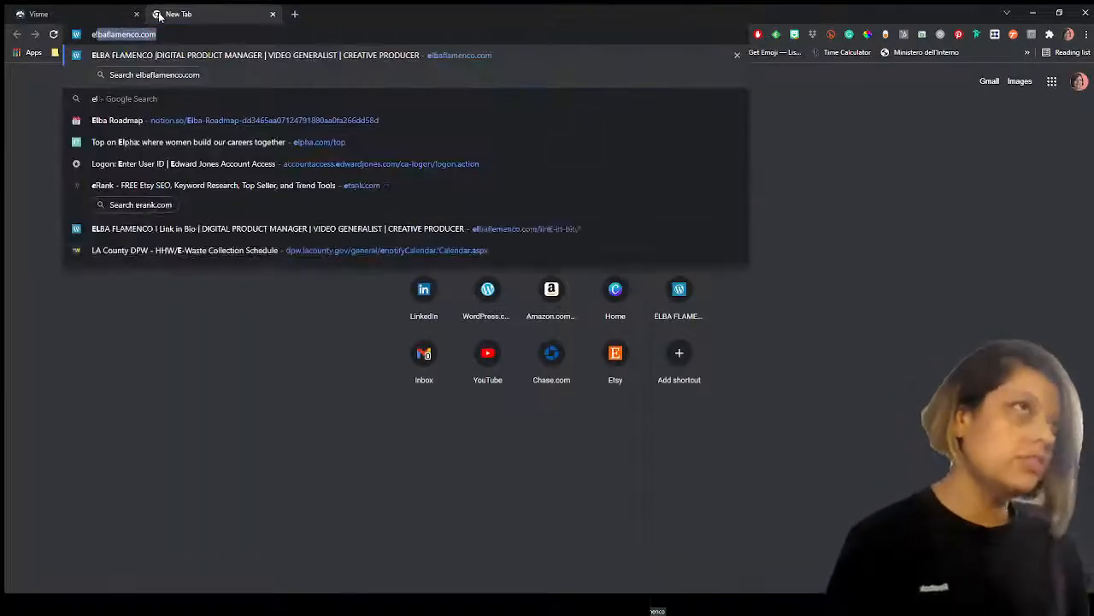
text(ba)
key(Return)
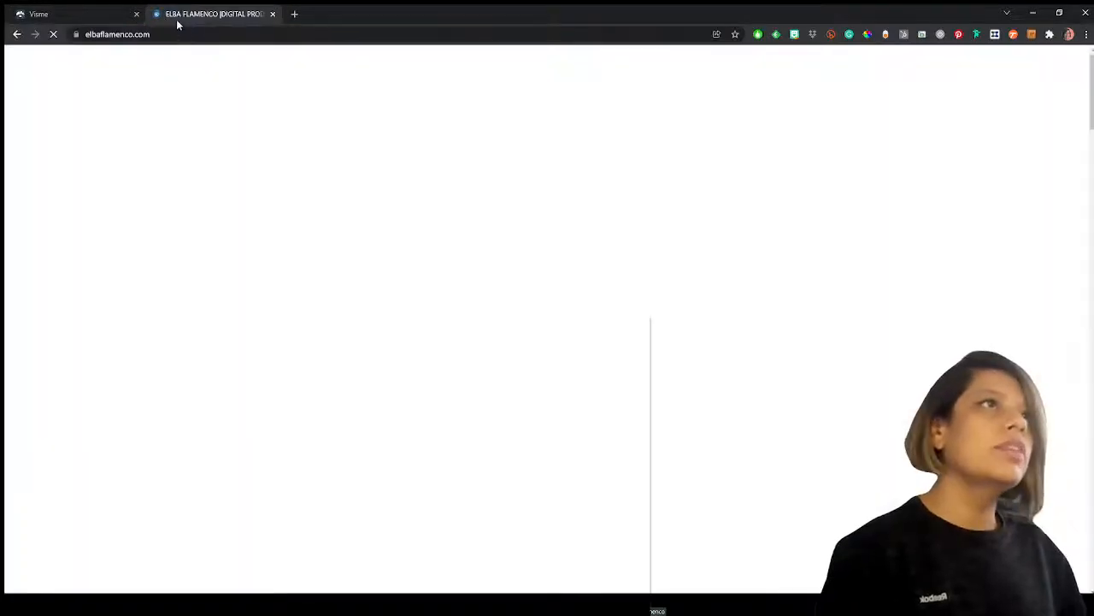
click(153, 35)
key(ctrl+c)
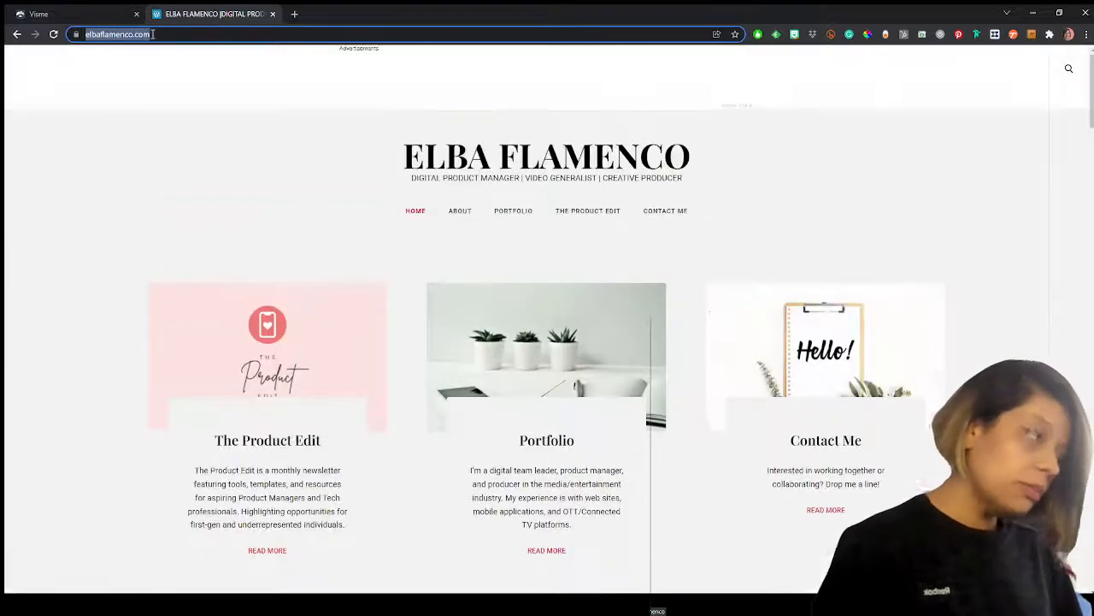
click(273, 13)
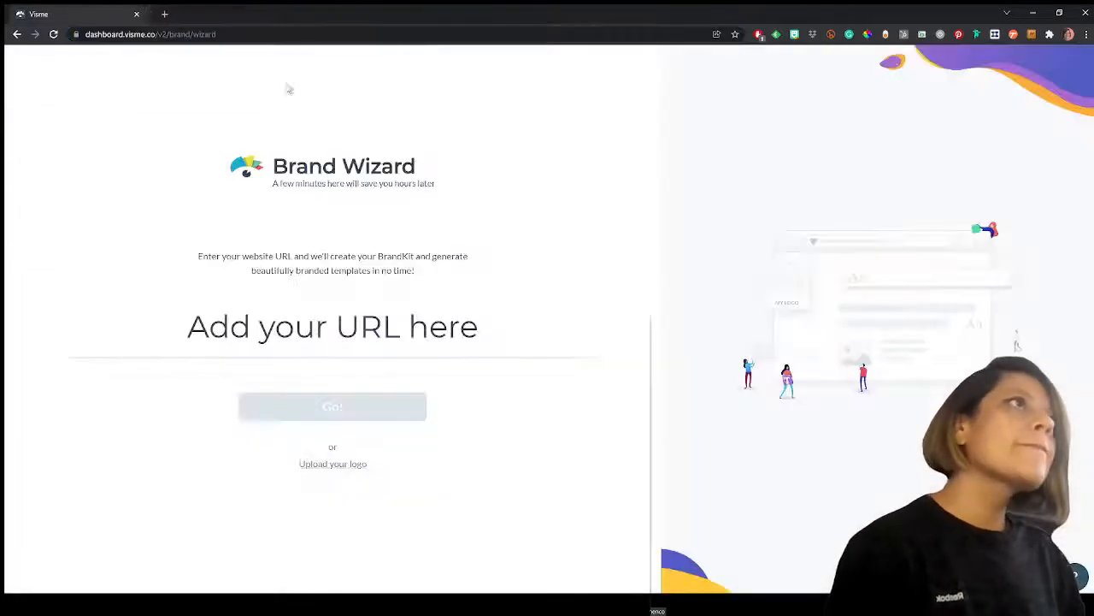
- Enter the copied website address in the Brand Wizard and start building the brand kit from it
click(332, 339)
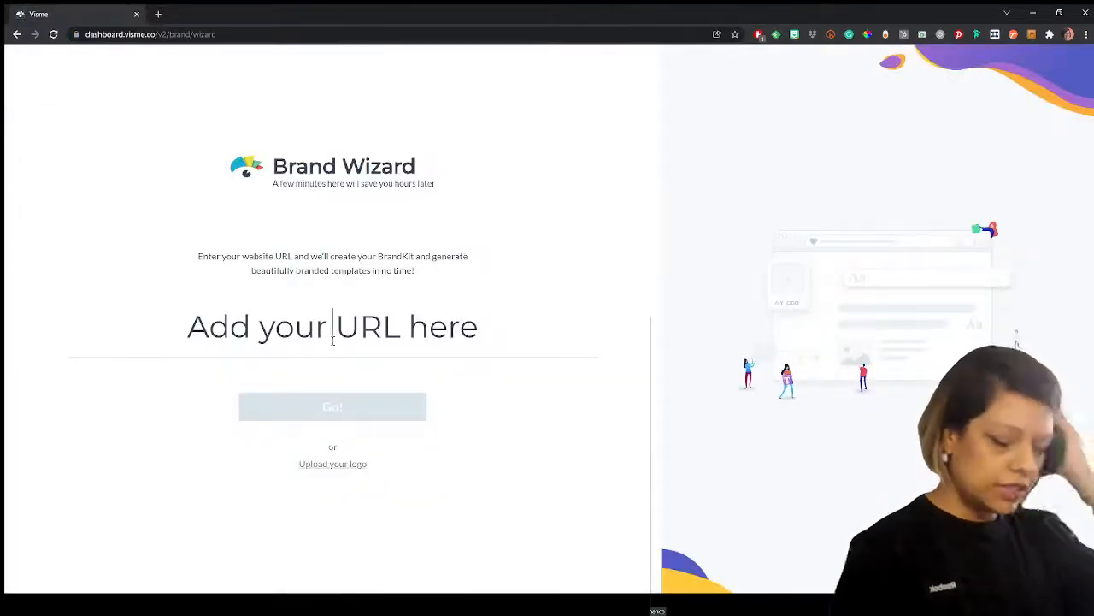
key(ctrl+v)
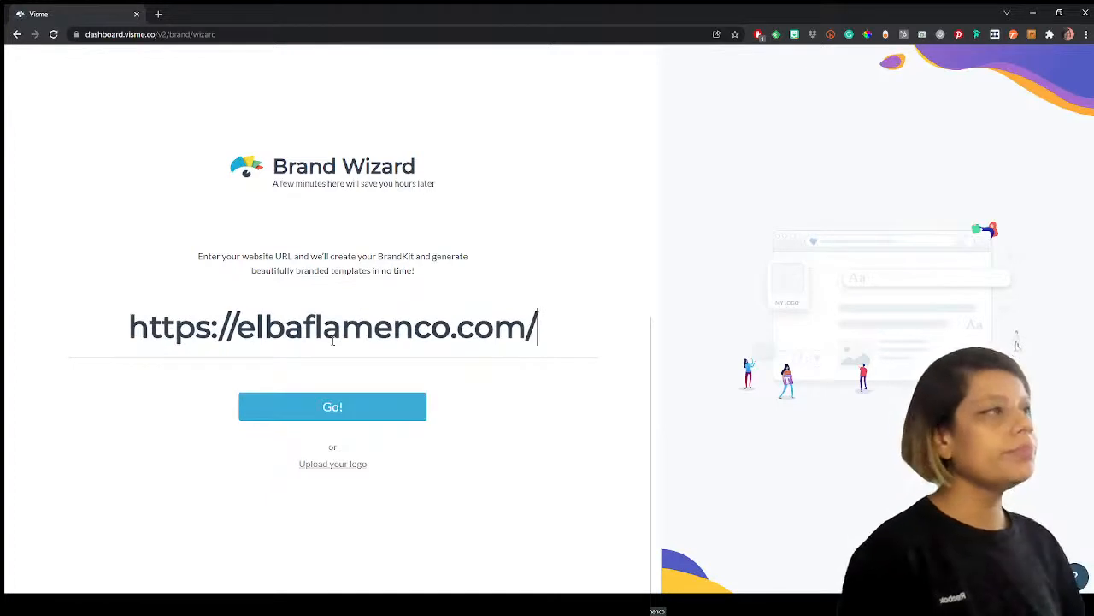
click(368, 421)
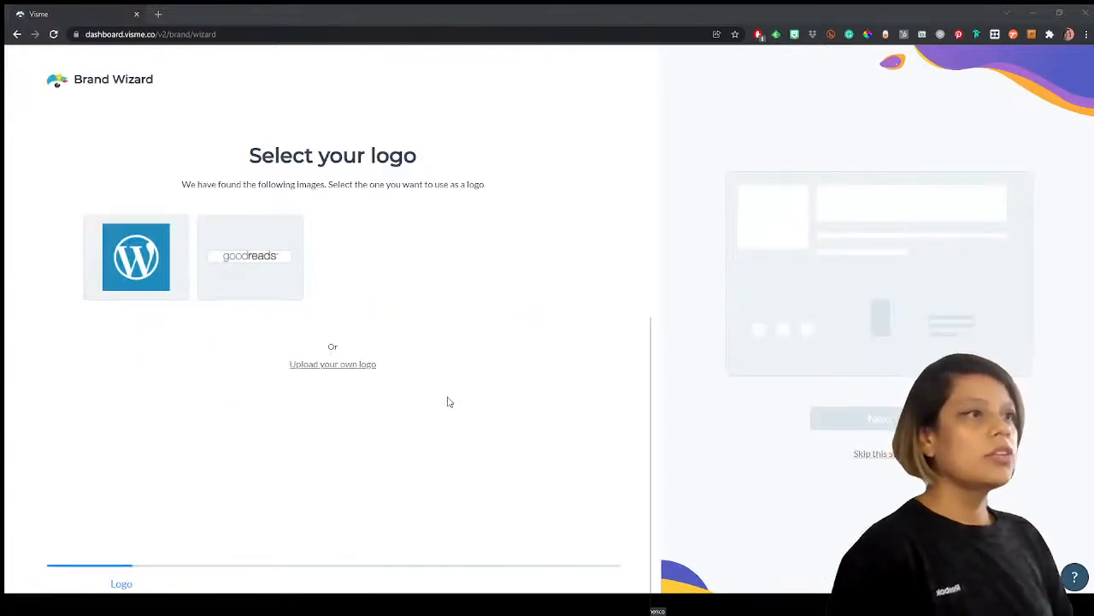
- Upload the pink Product logo instead of using a detected image and continue to the brand fonts
scroll(419, 381, down, 1)
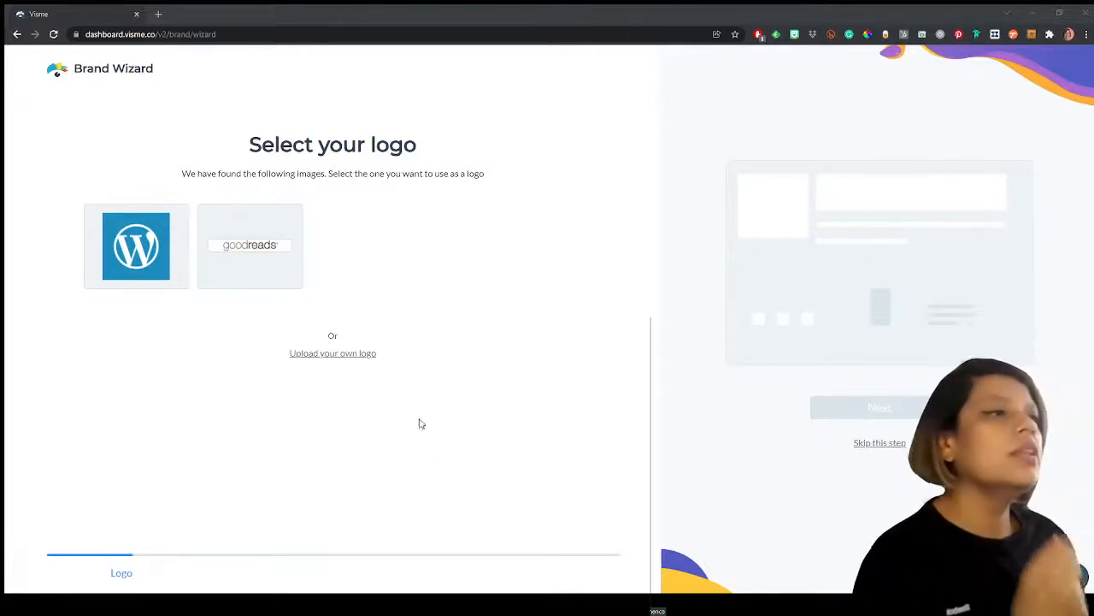
click(371, 354)
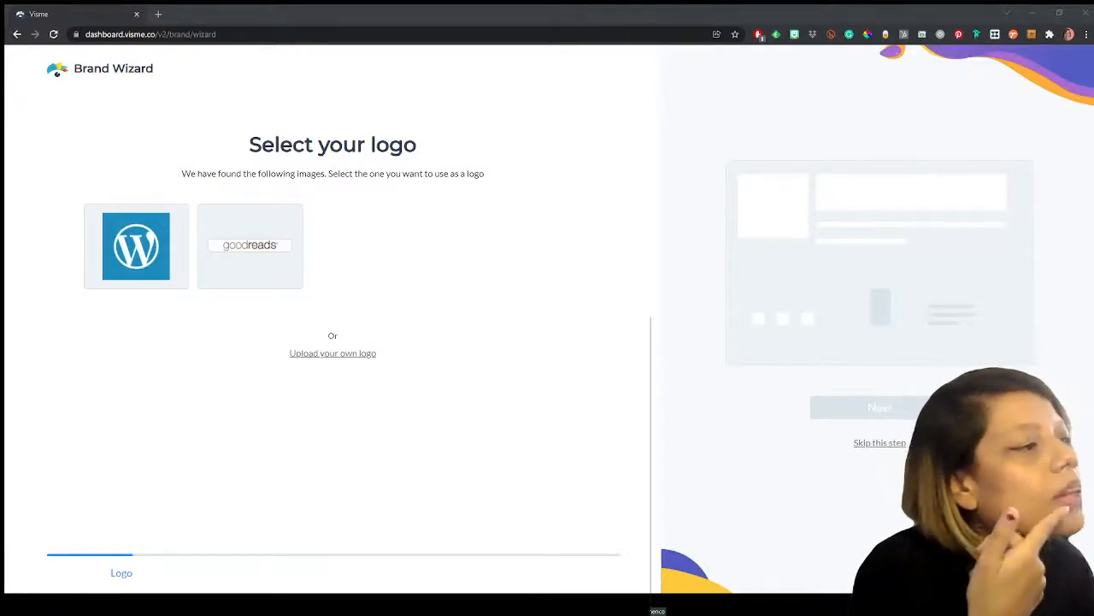
click(402, 414)
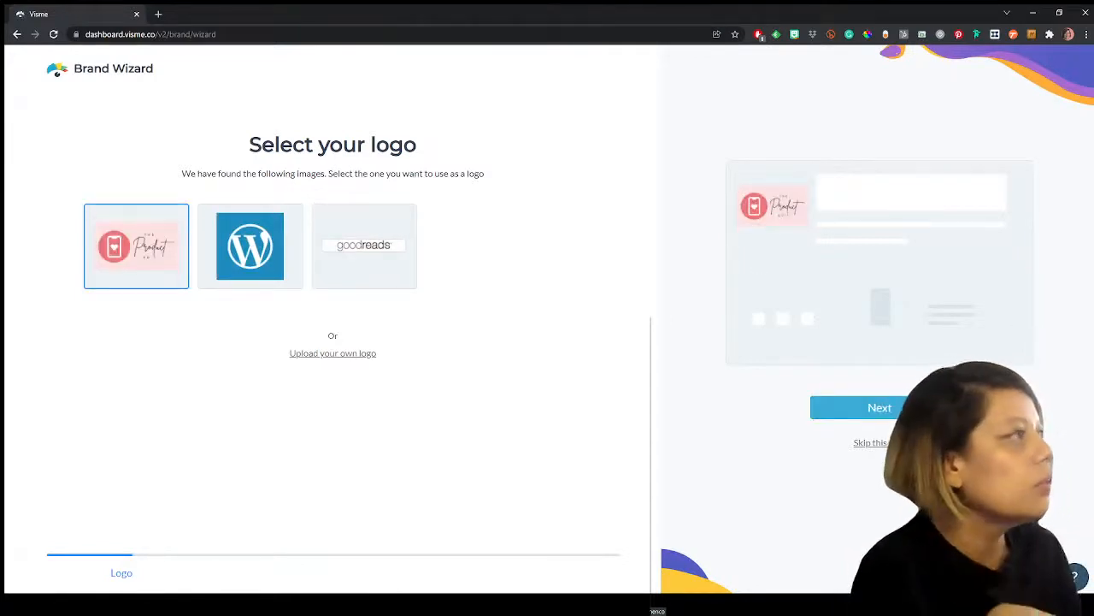
click(888, 410)
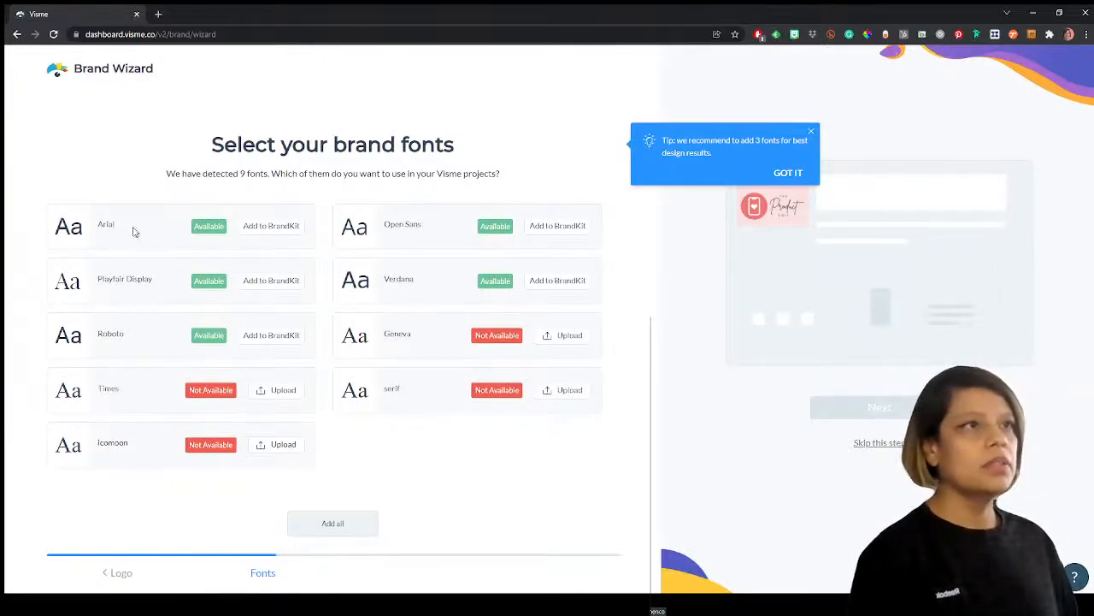
- Add Arial, Playfair Display and Roboto to the brand kit and continue to the color palette
click(276, 230)
click(270, 282)
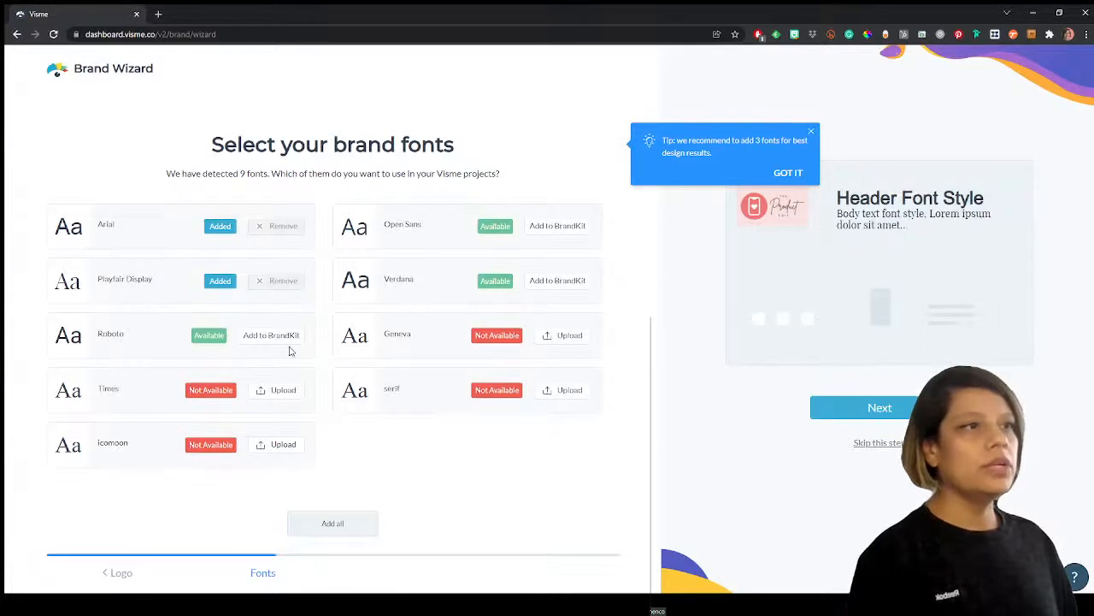
click(292, 342)
click(884, 413)
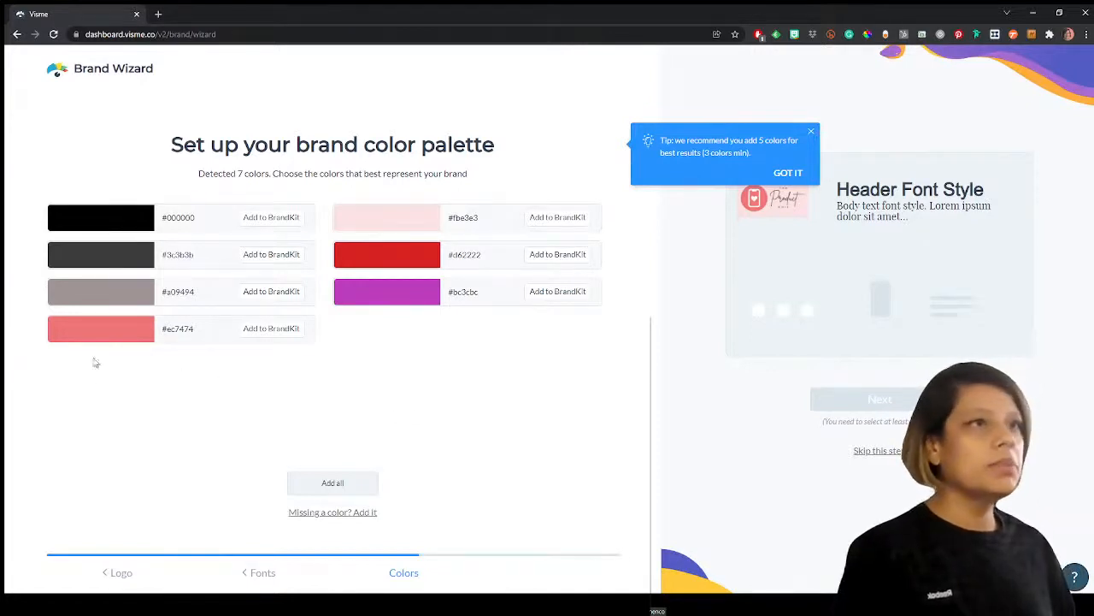
- Add the colors #000000, #3c3b3b, #a09494, #ec7474 and #fbe3e3 to the brand kit and continue to the themes
click(287, 218)
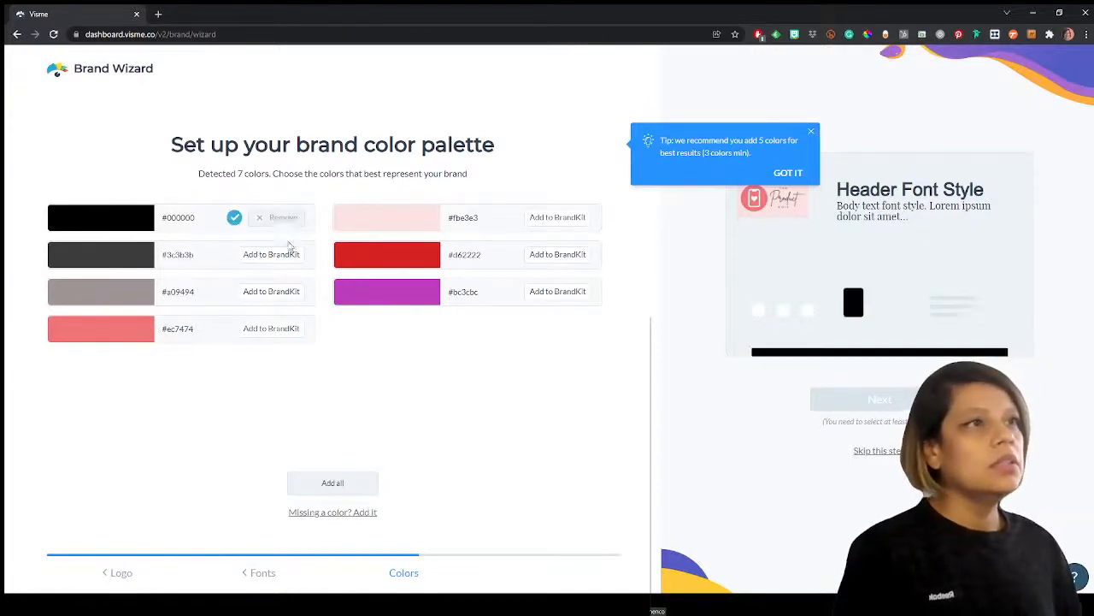
click(283, 255)
click(283, 297)
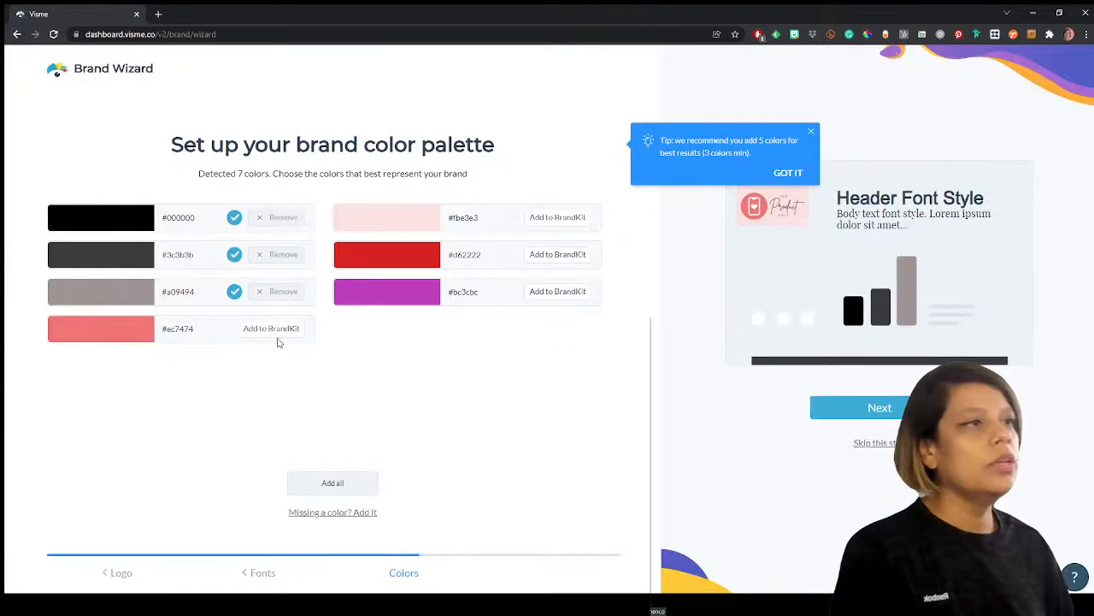
click(282, 335)
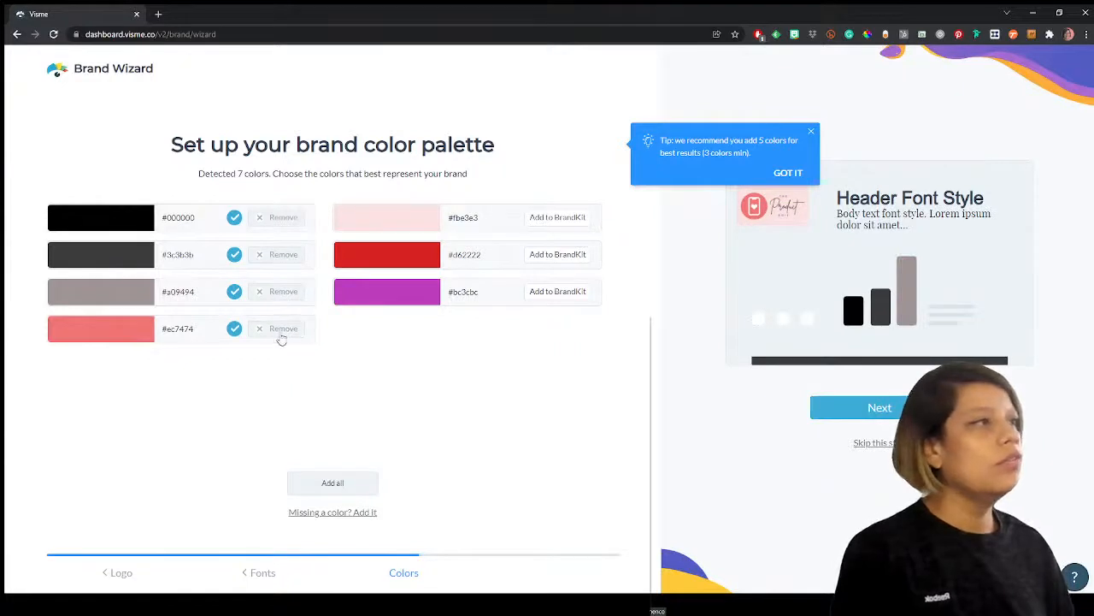
click(554, 222)
click(792, 173)
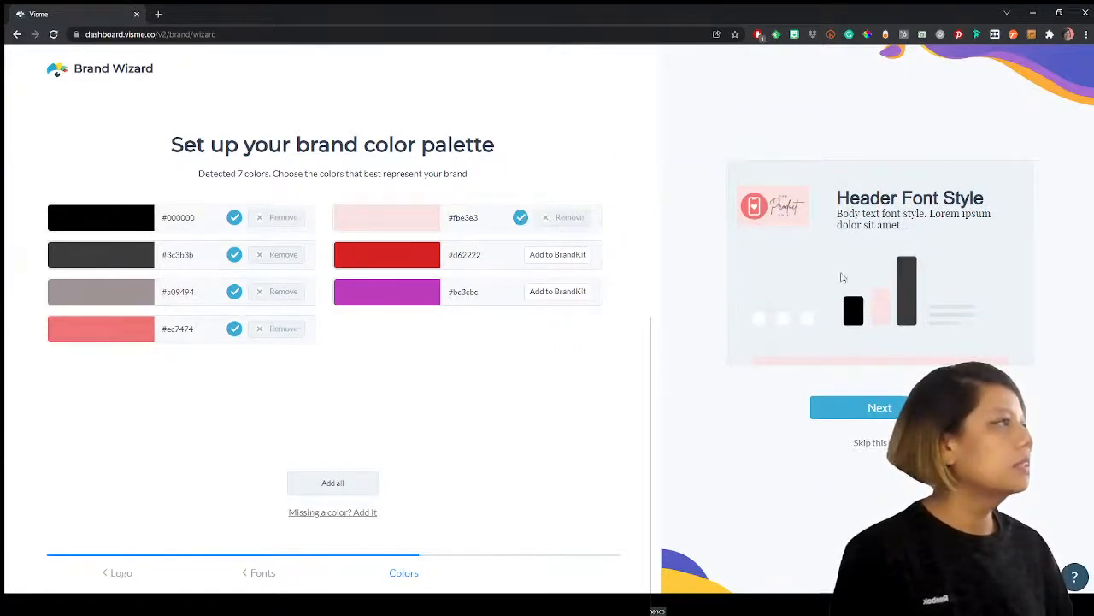
click(870, 407)
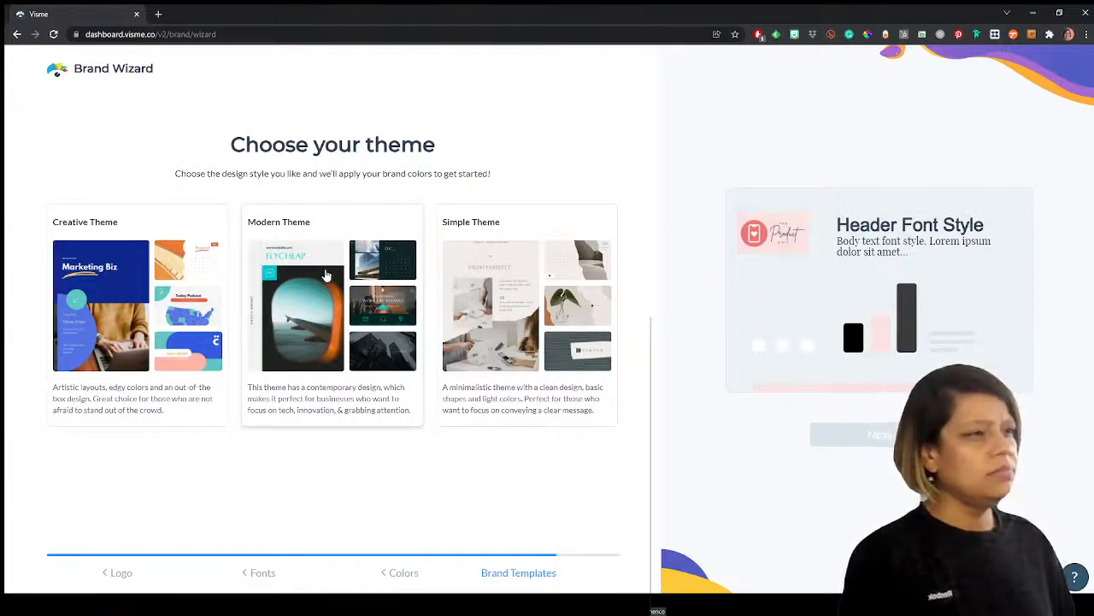
- Choose the Simple Theme, finish the Brand Wizard and open the generated branded templates
click(527, 269)
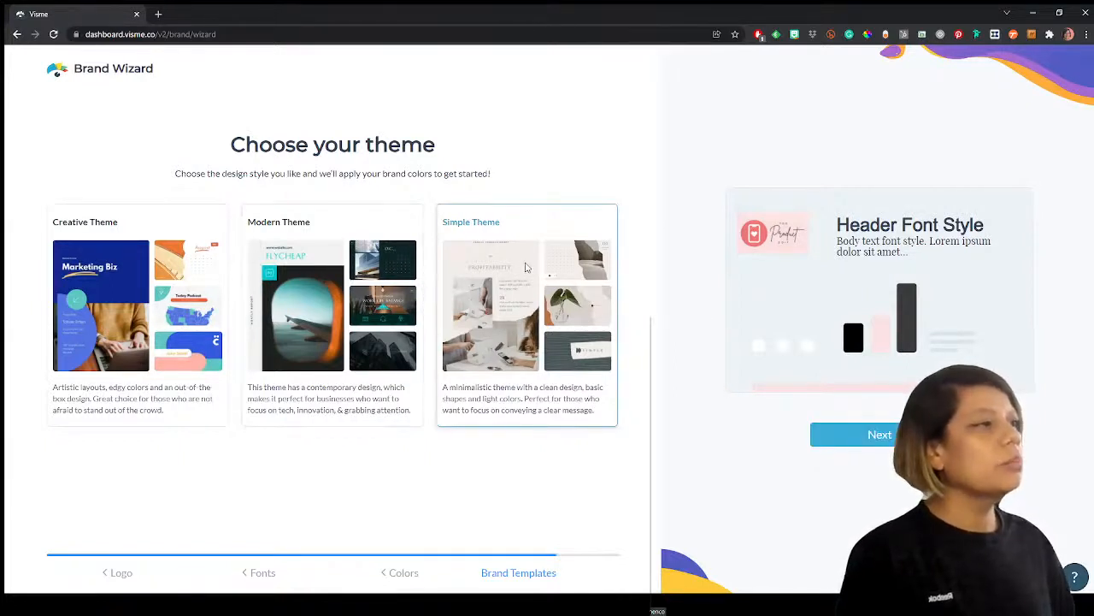
click(880, 434)
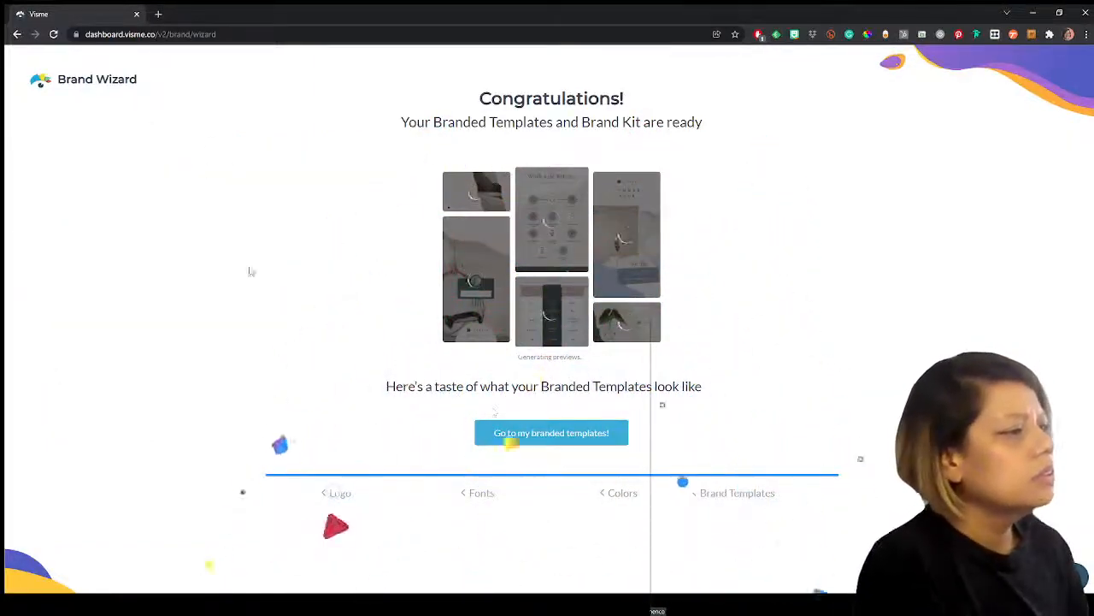
click(596, 443)
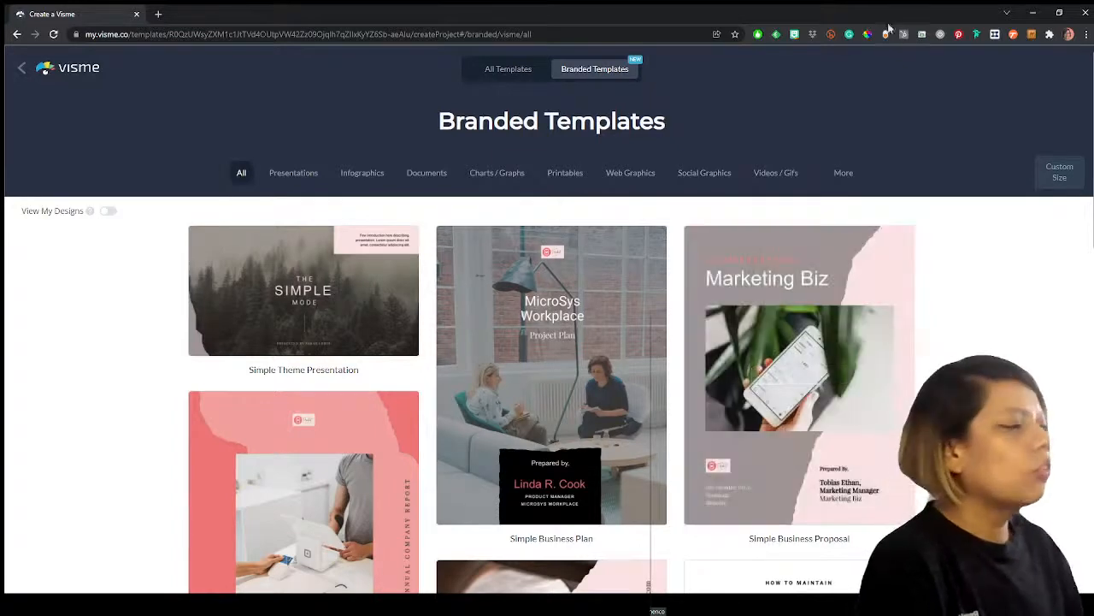
- Examine how the brand's logo, fonts and colors are applied across the Simple Theme branded templates
scroll(1027, 330, down, 3)
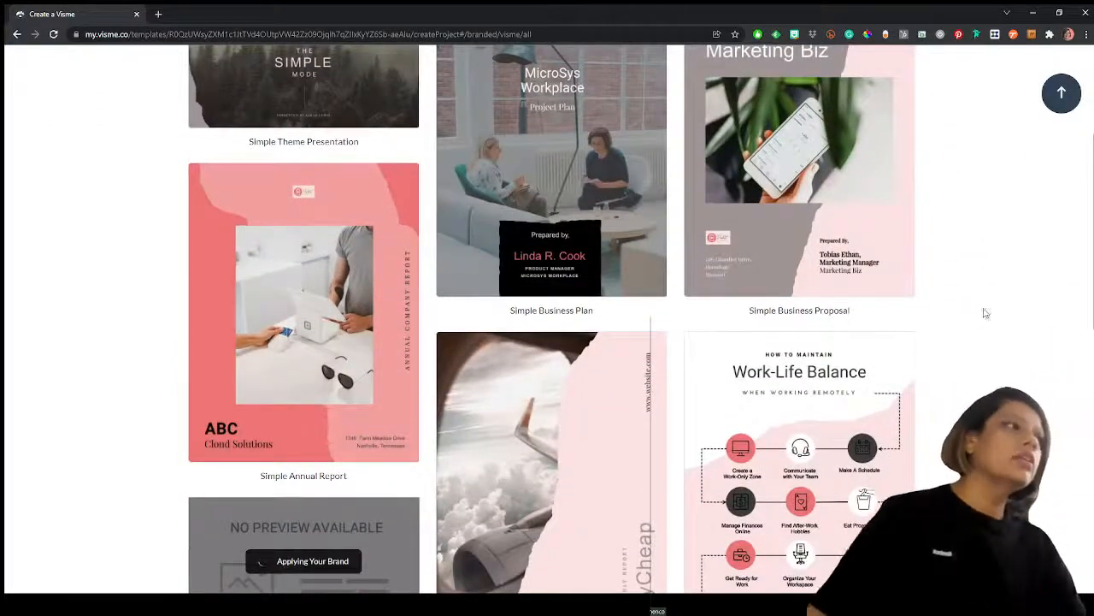
scroll(988, 308, down, 2)
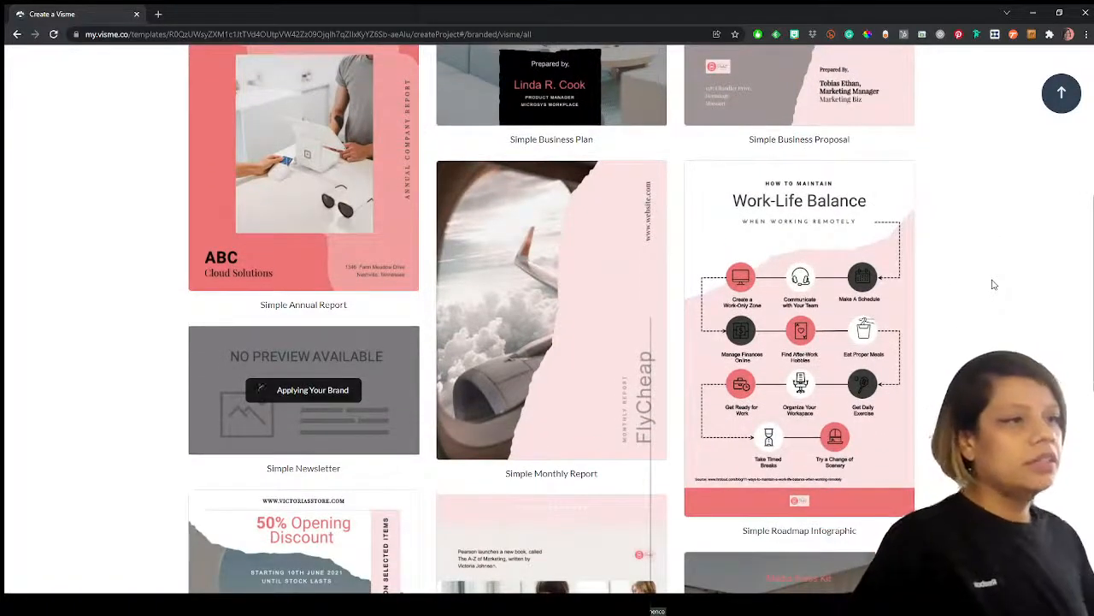
scroll(993, 284, down, 3)
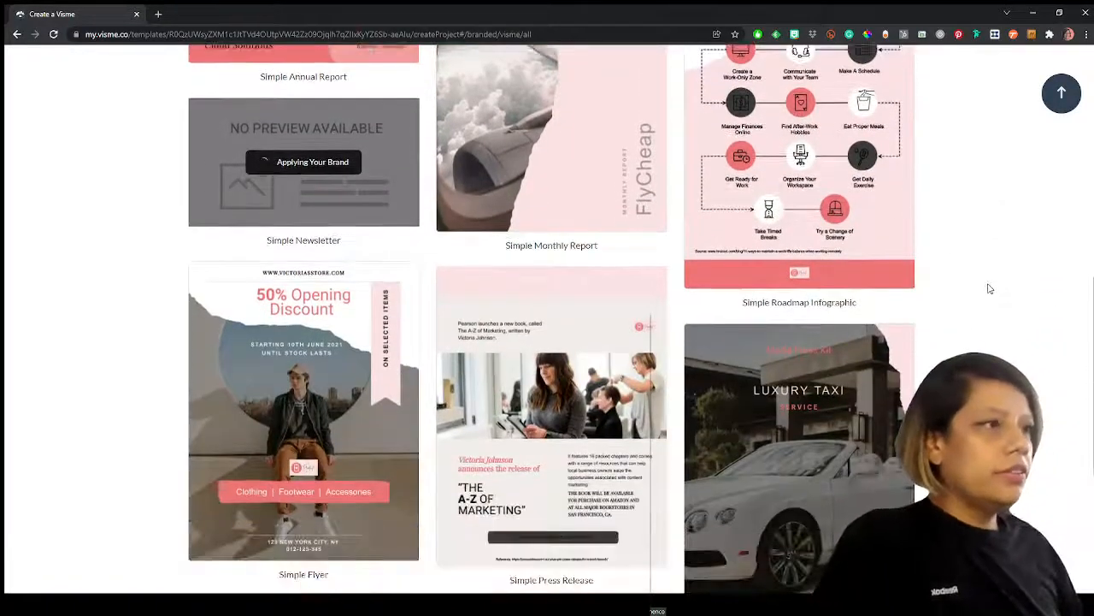
scroll(988, 289, down, 2)
scroll(986, 289, down, 2)
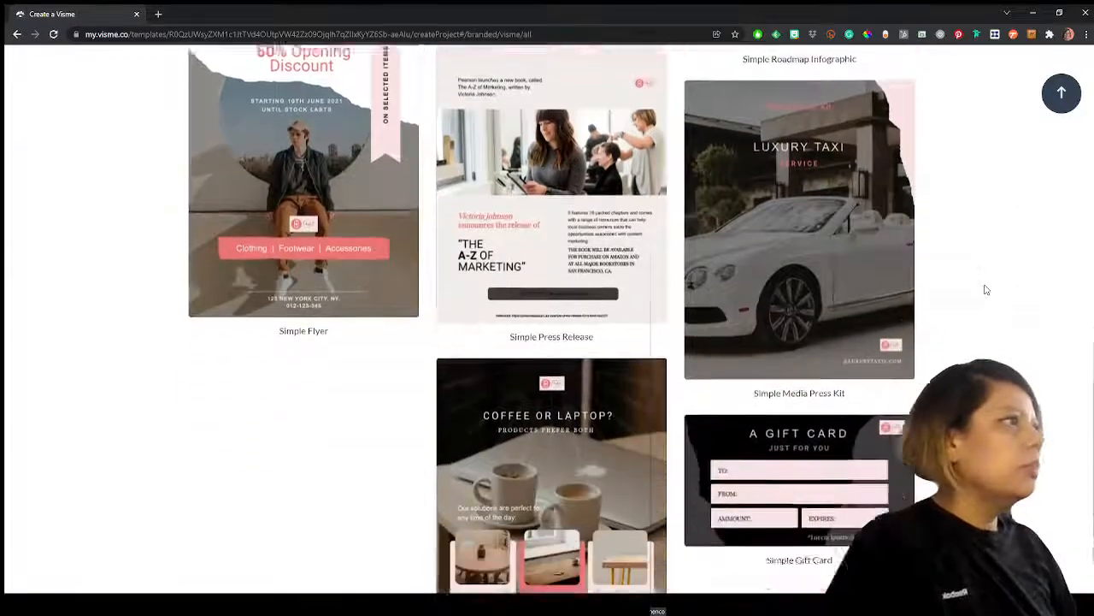
scroll(986, 290, down, 1)
scroll(979, 293, down, 1)
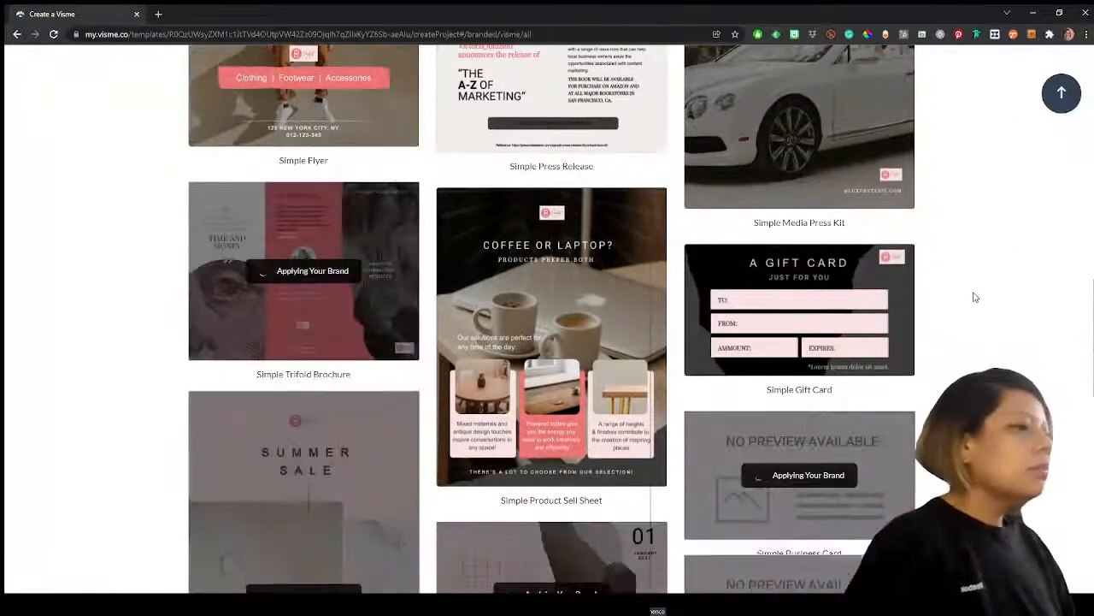
scroll(974, 296, down, 5)
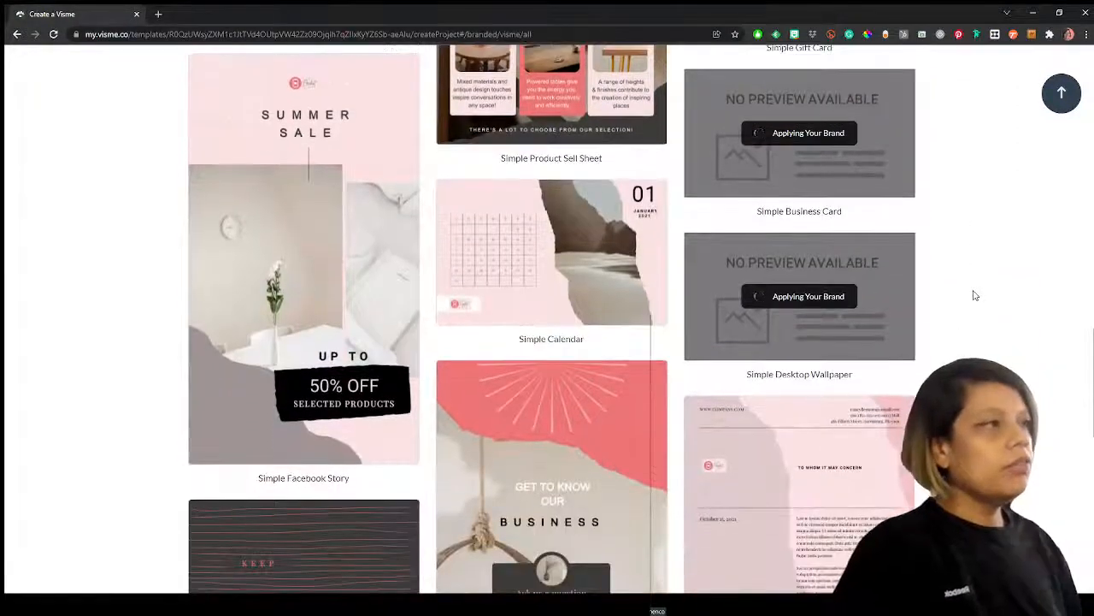
scroll(975, 296, down, 3)
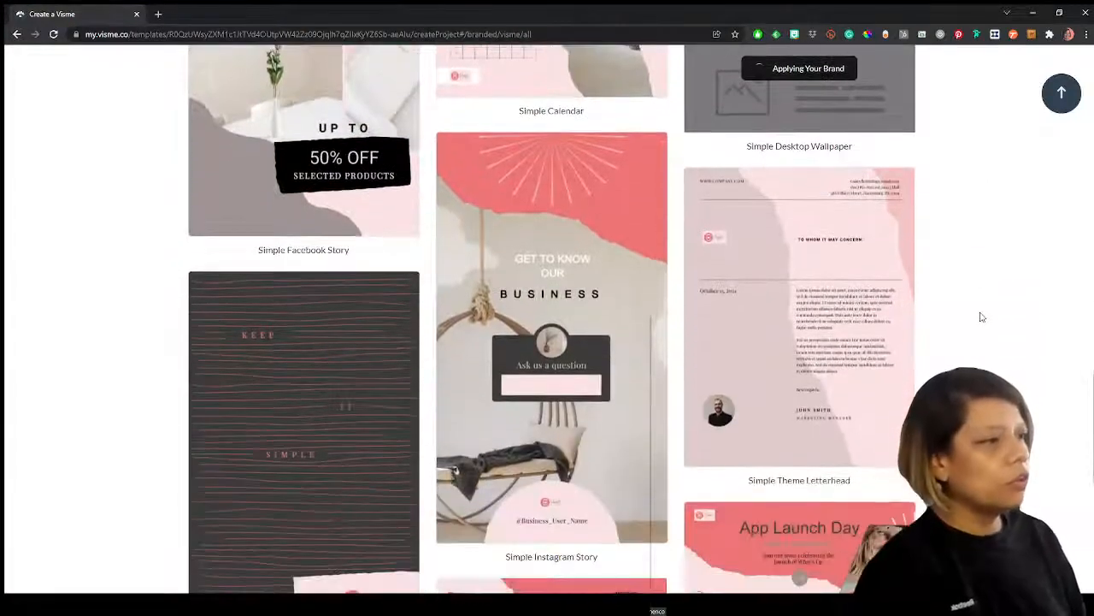
scroll(982, 317, down, 2)
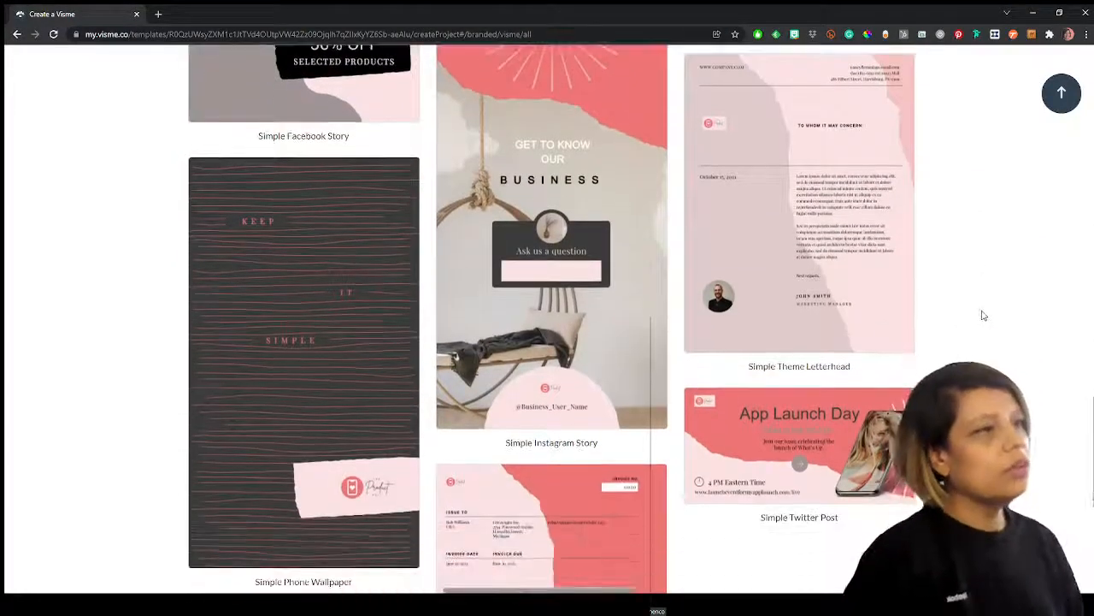
scroll(984, 318, down, 3)
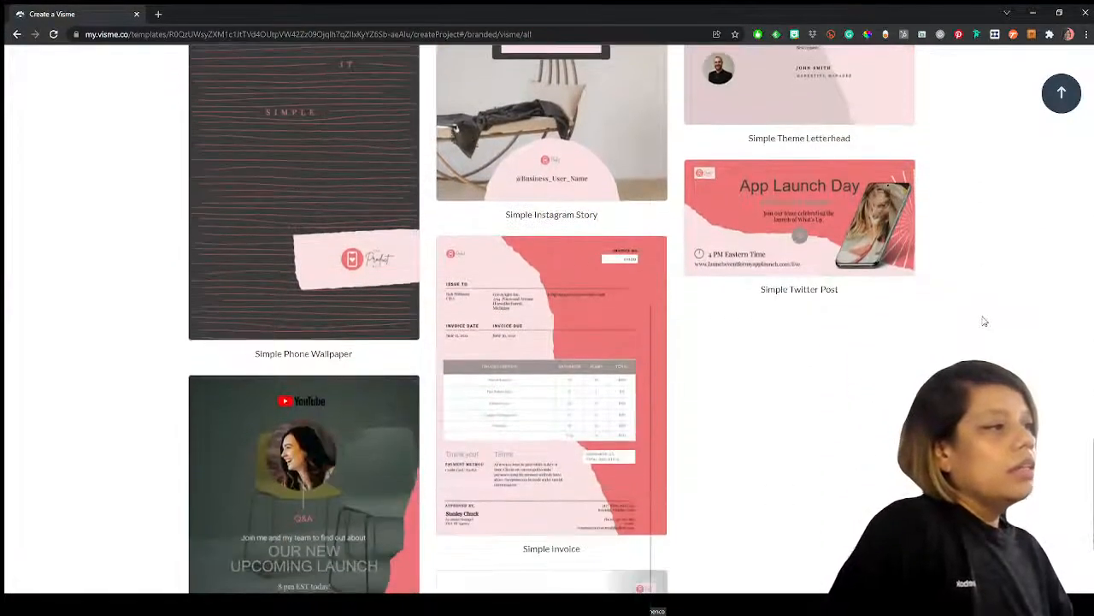
scroll(1075, 380, down, 4)
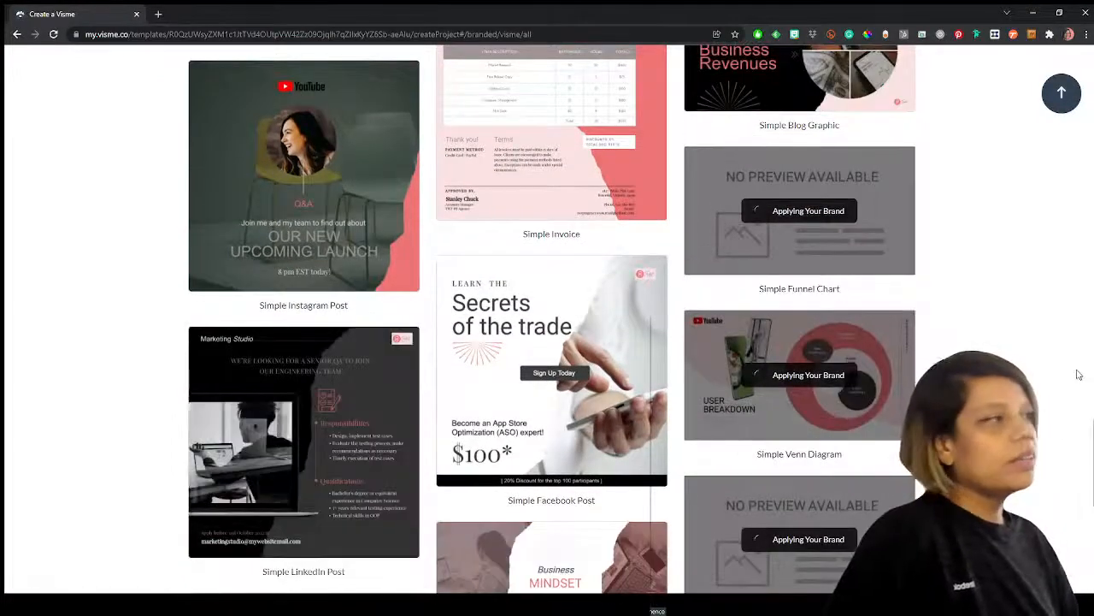
scroll(1079, 375, down, 1)
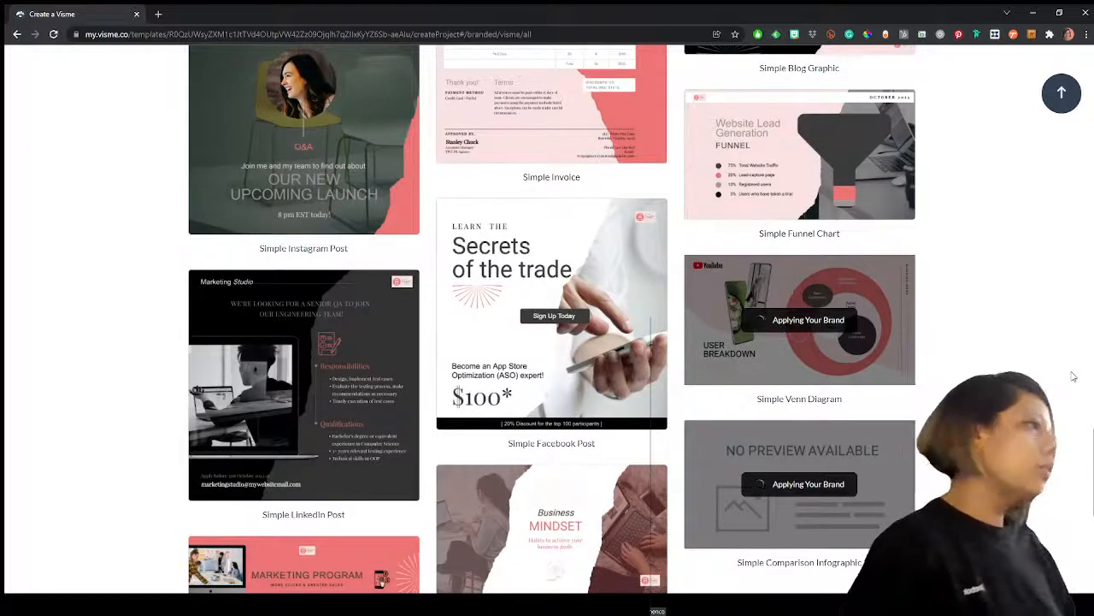
scroll(1067, 374, down, 1)
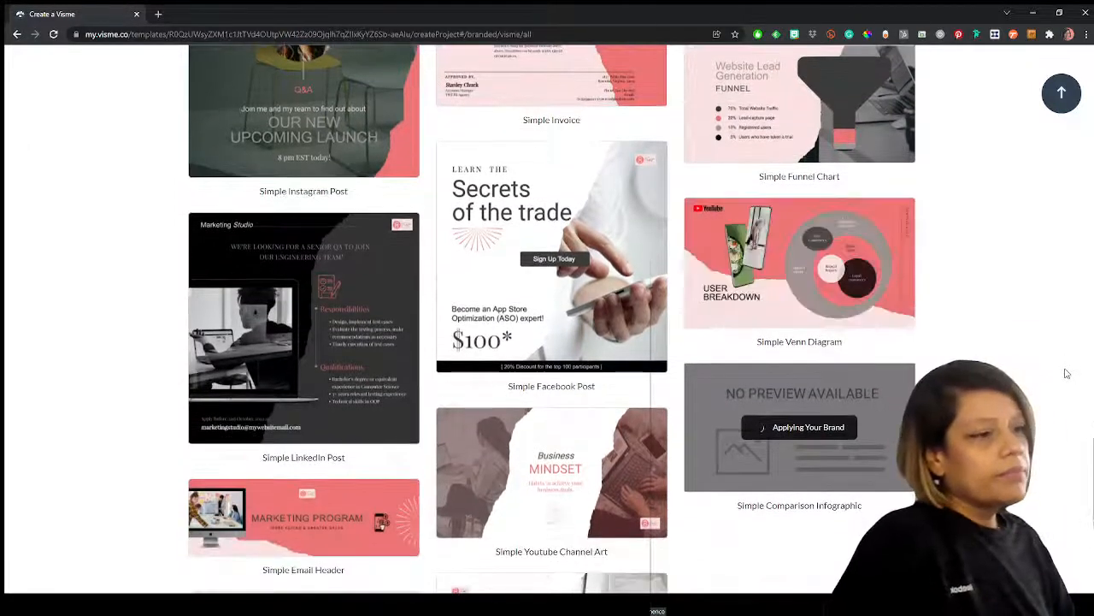
scroll(1067, 374, down, 1)
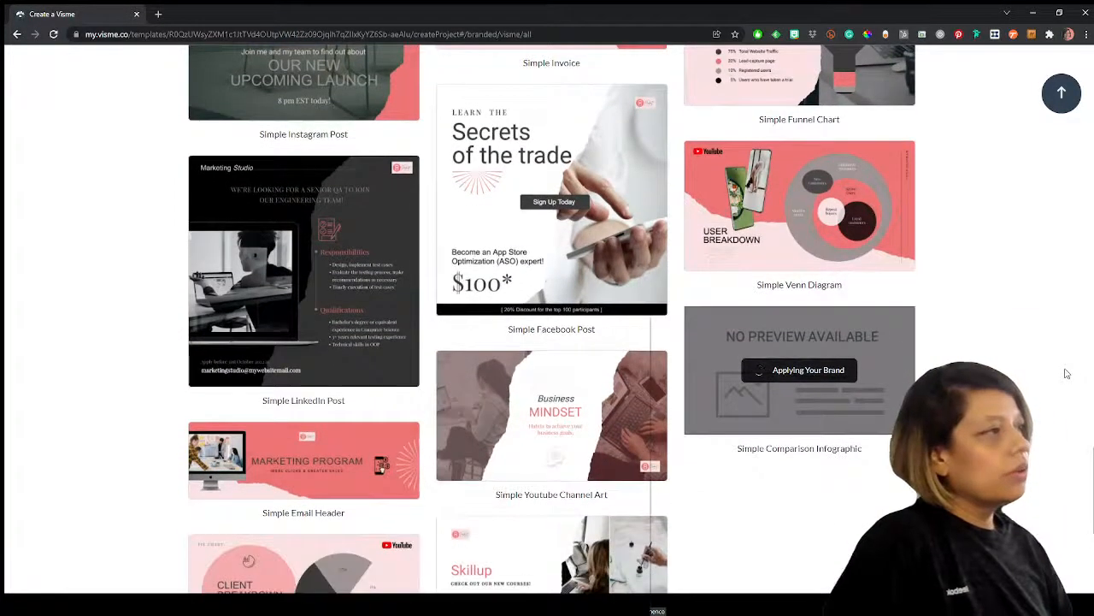
scroll(1067, 374, down, 1)
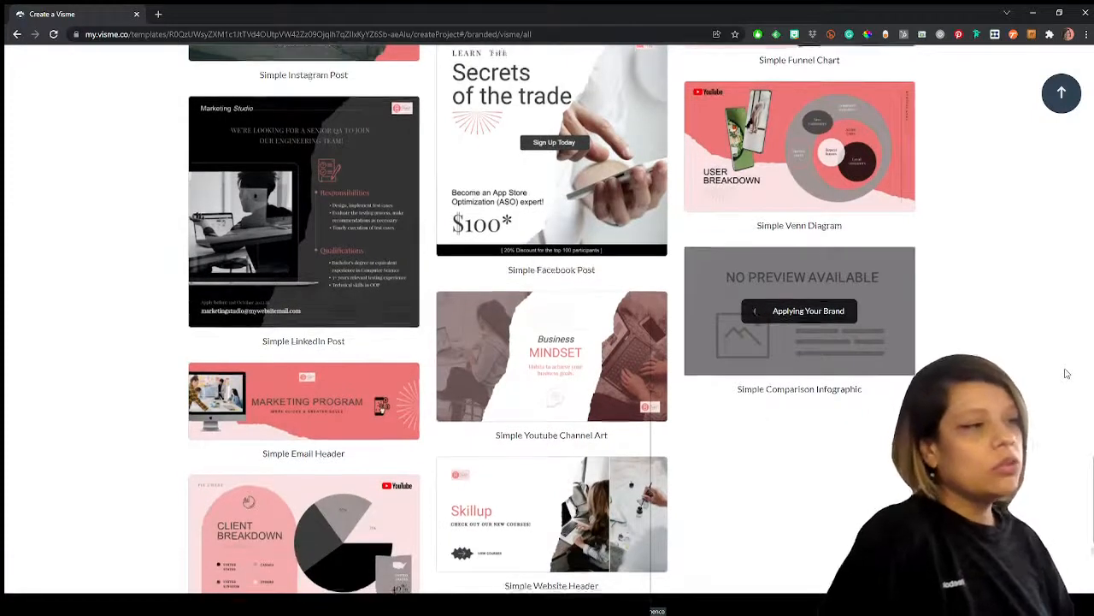
scroll(1067, 374, down, 4)
scroll(1067, 373, down, 2)
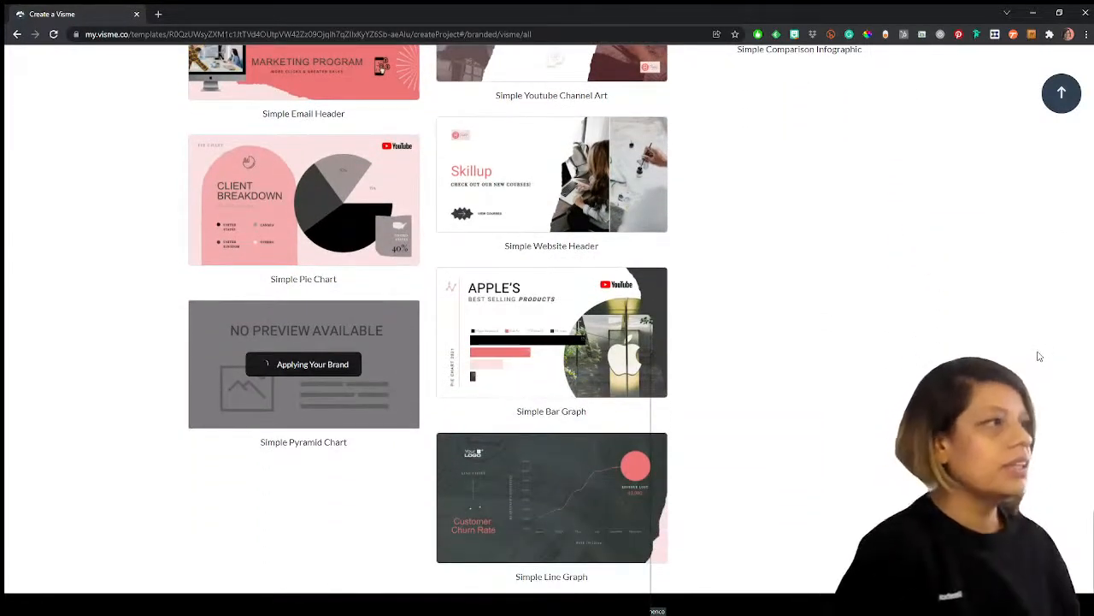
scroll(1039, 356, down, 4)
scroll(1035, 364, down, 3)
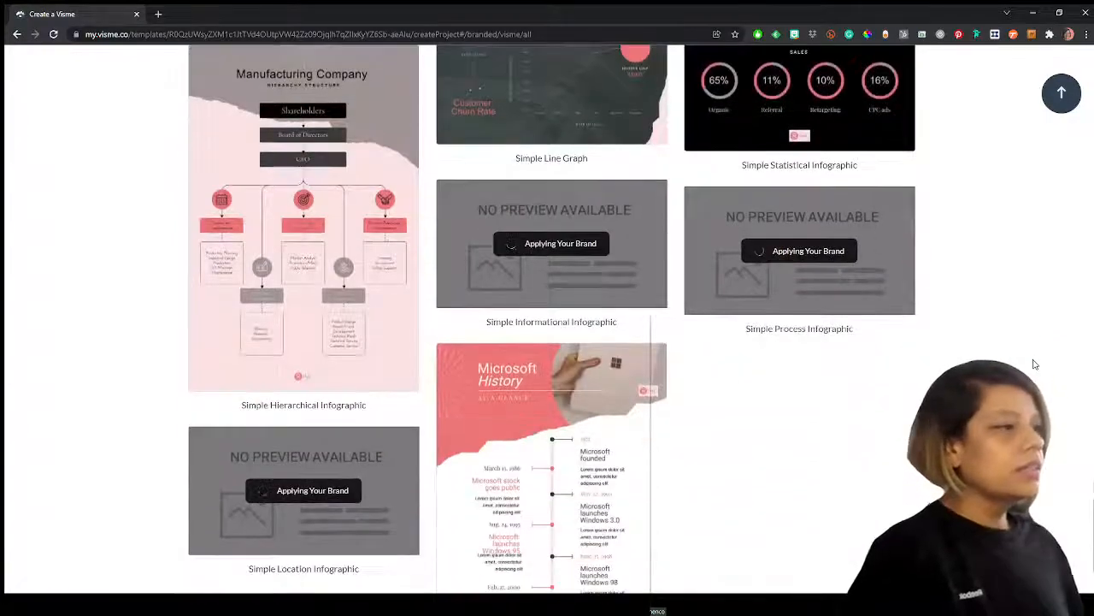
scroll(1034, 364, down, 1)
scroll(1035, 364, up, 3)
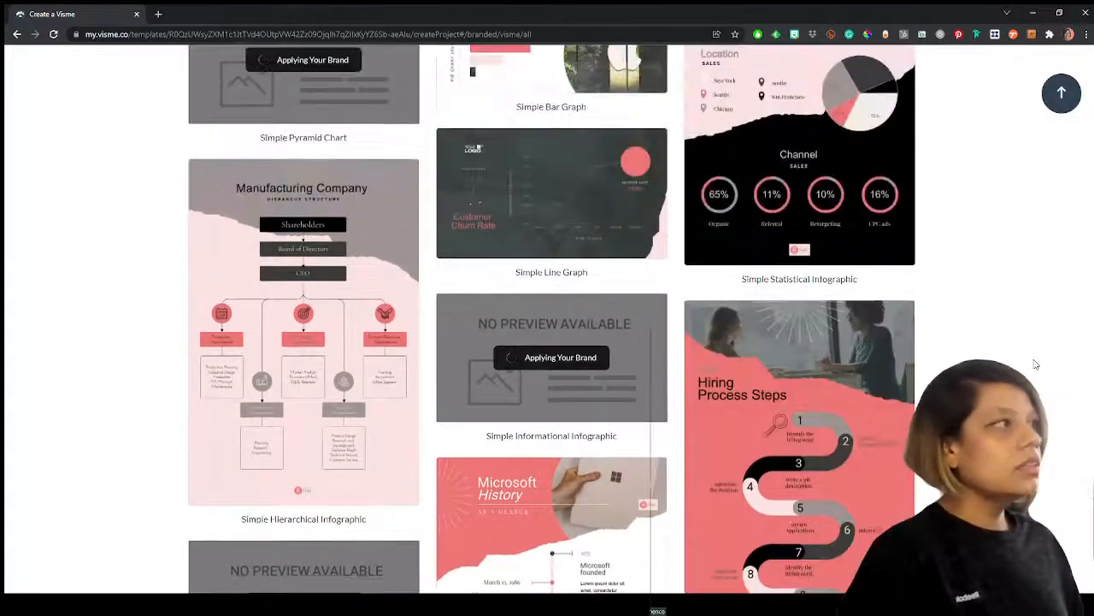
scroll(1035, 365, up, 10)
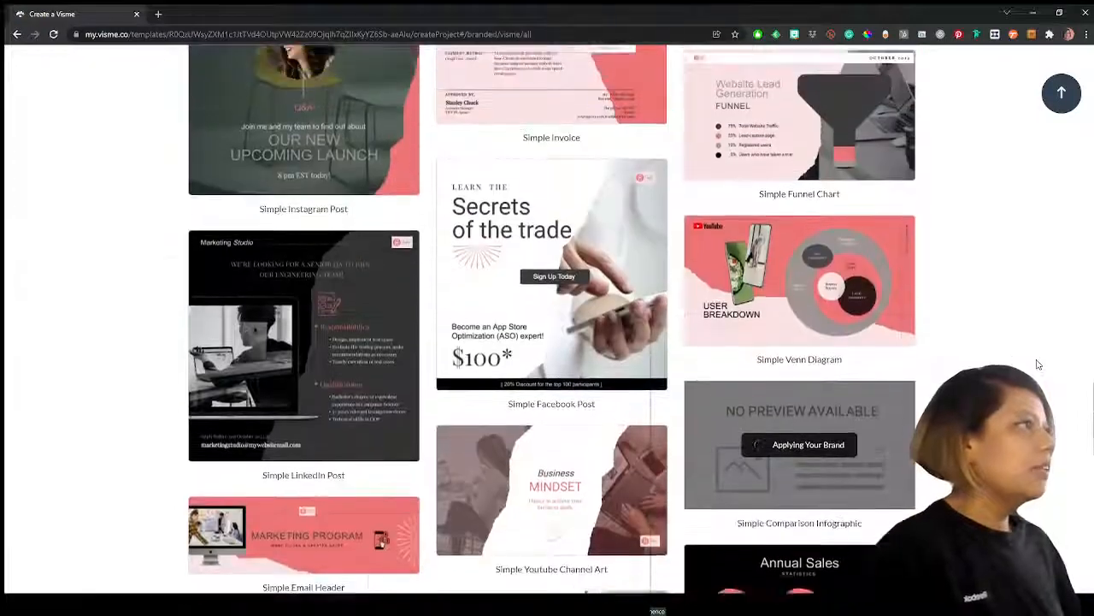
- Open the Simple Venn Diagram branded template for editing
scroll(1034, 364, up, 1)
mouse_move(824, 360)
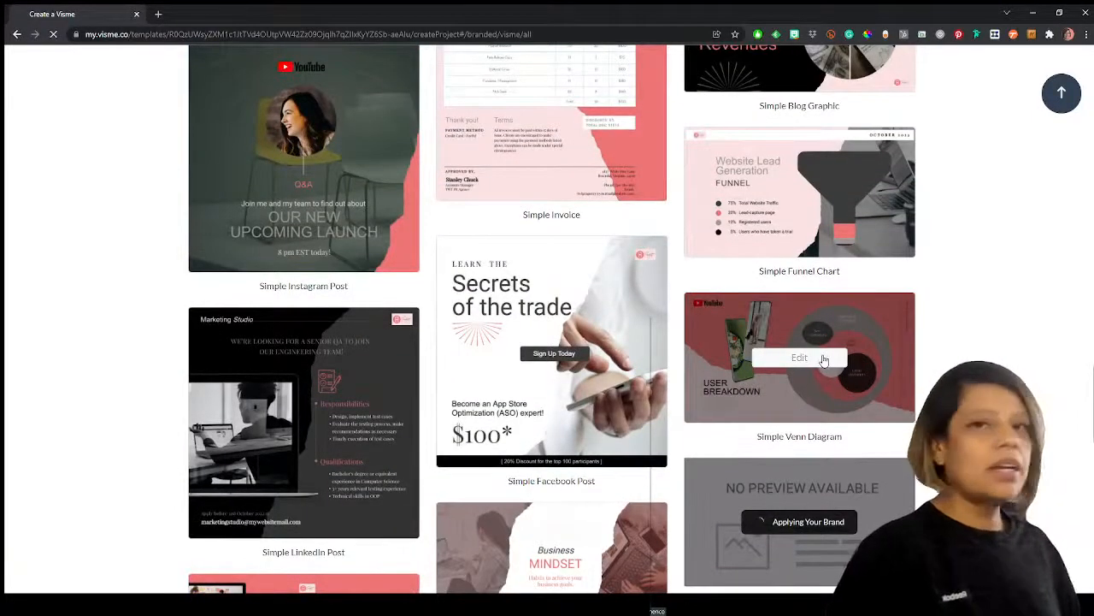
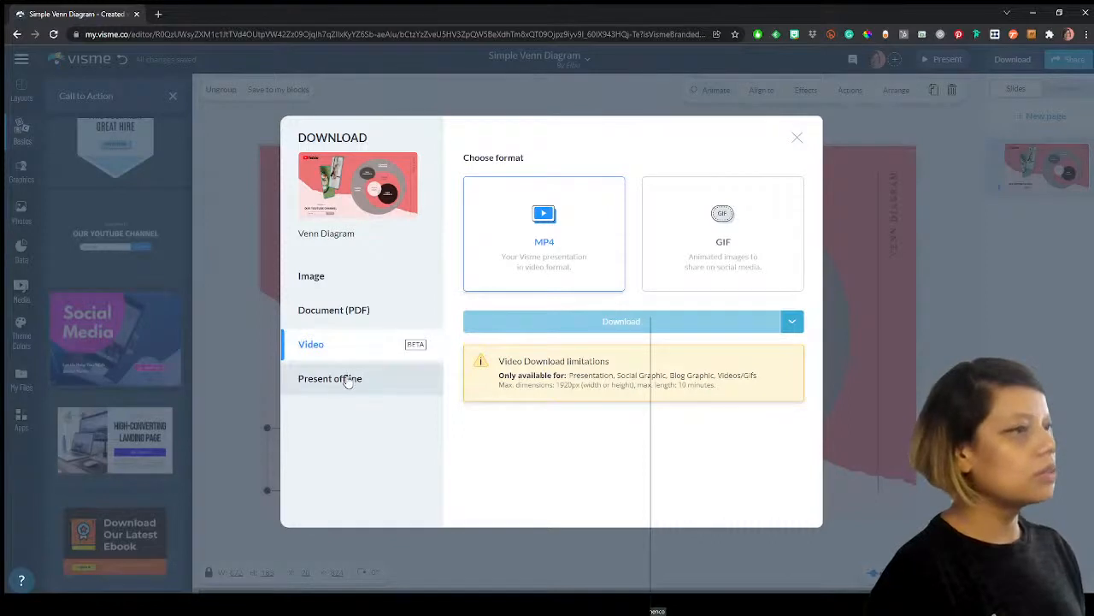
- Download the Venn diagram in PPTX format for presenting offline and open the downloaded file
click(348, 379)
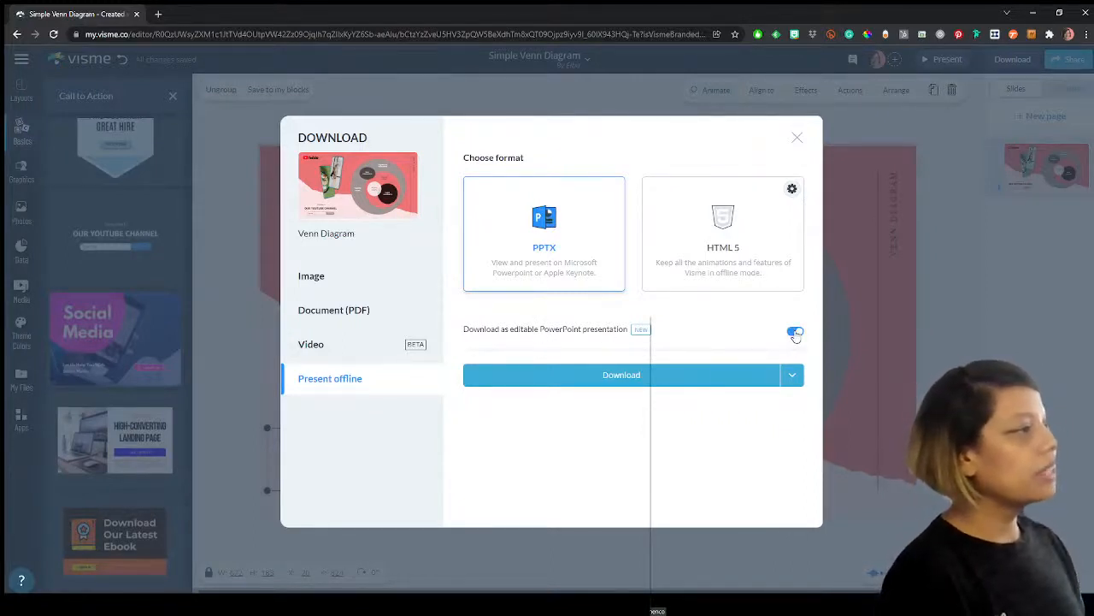
click(749, 378)
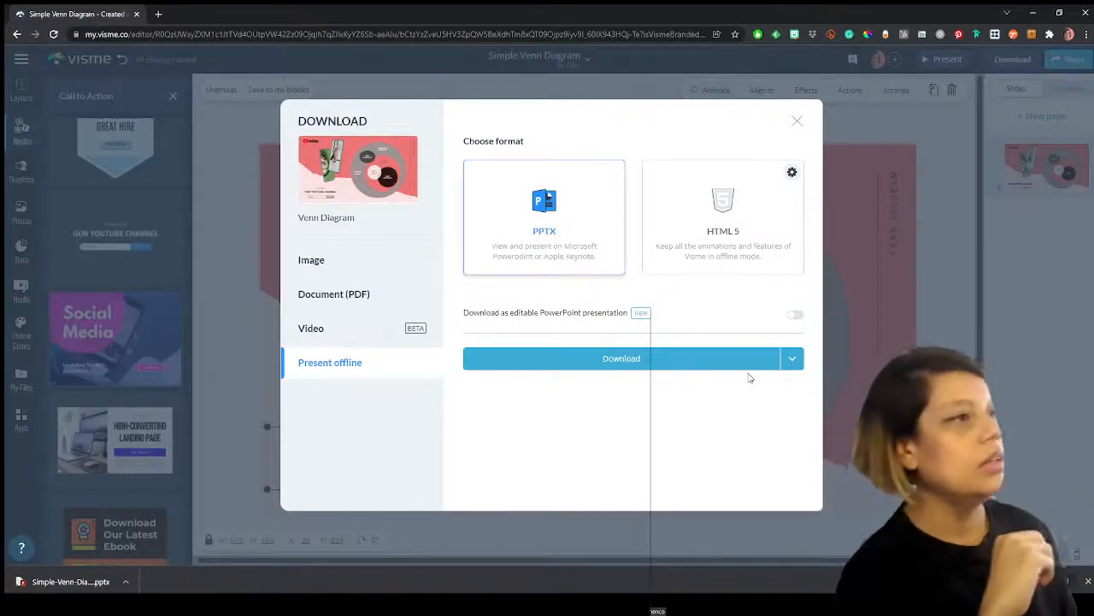
click(92, 583)
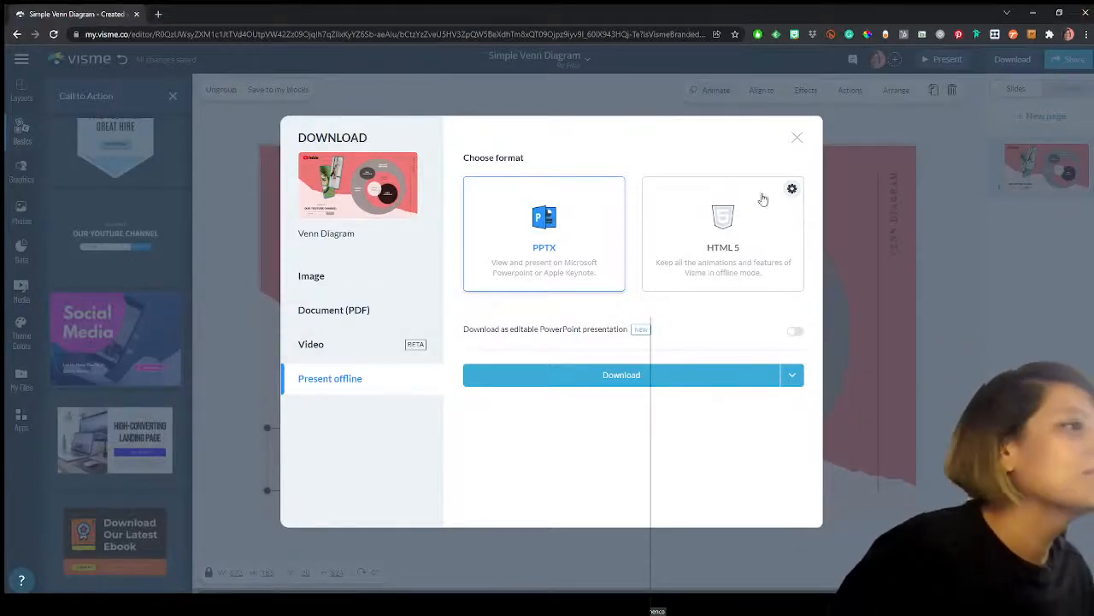
click(797, 138)
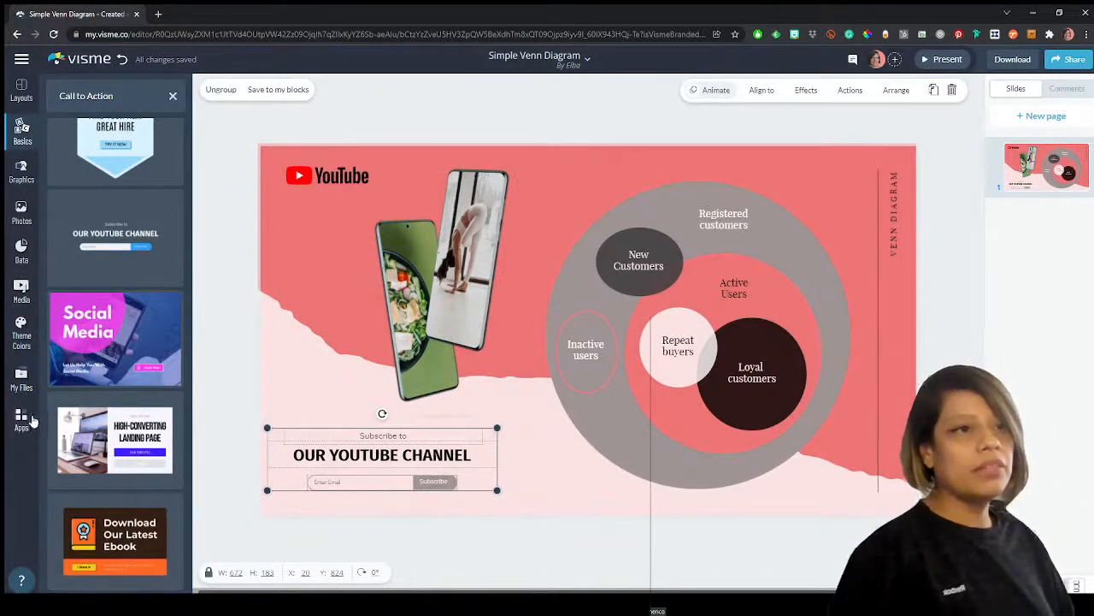
- Upload the Scrum Desktop Organizer instructions PDF and place it on the Venn diagram slide, enlarged to about 1218 × 1329
click(23, 376)
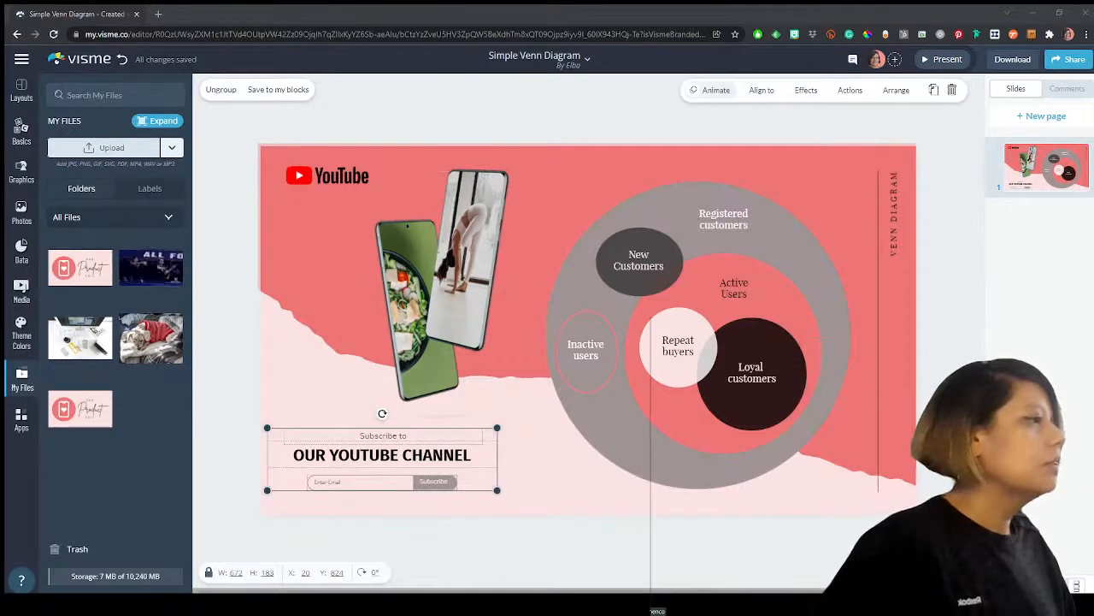
click(447, 440)
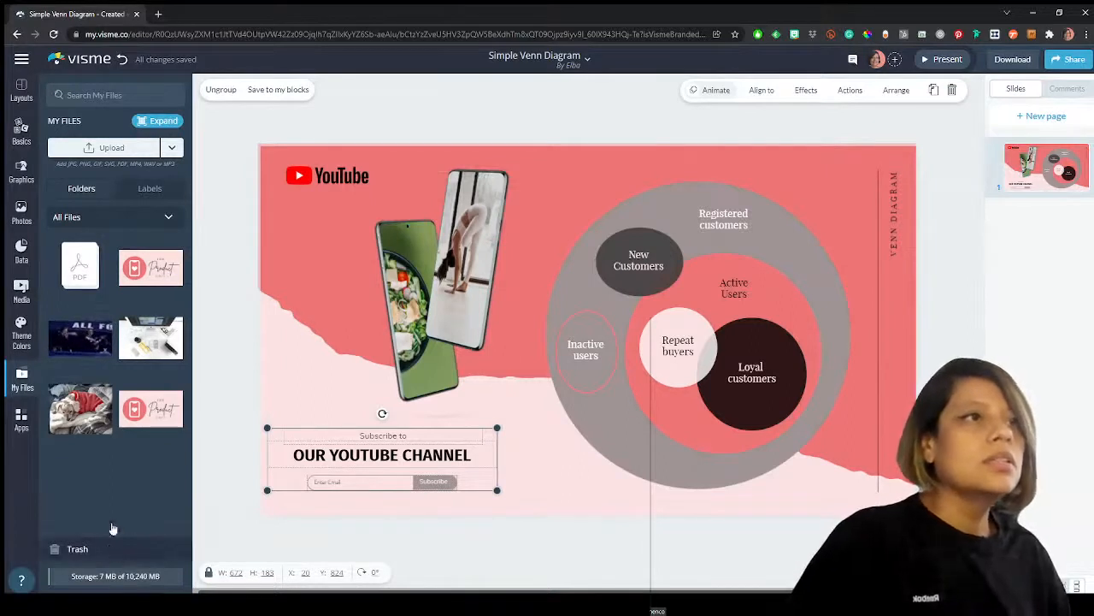
drag(94, 269, 549, 291)
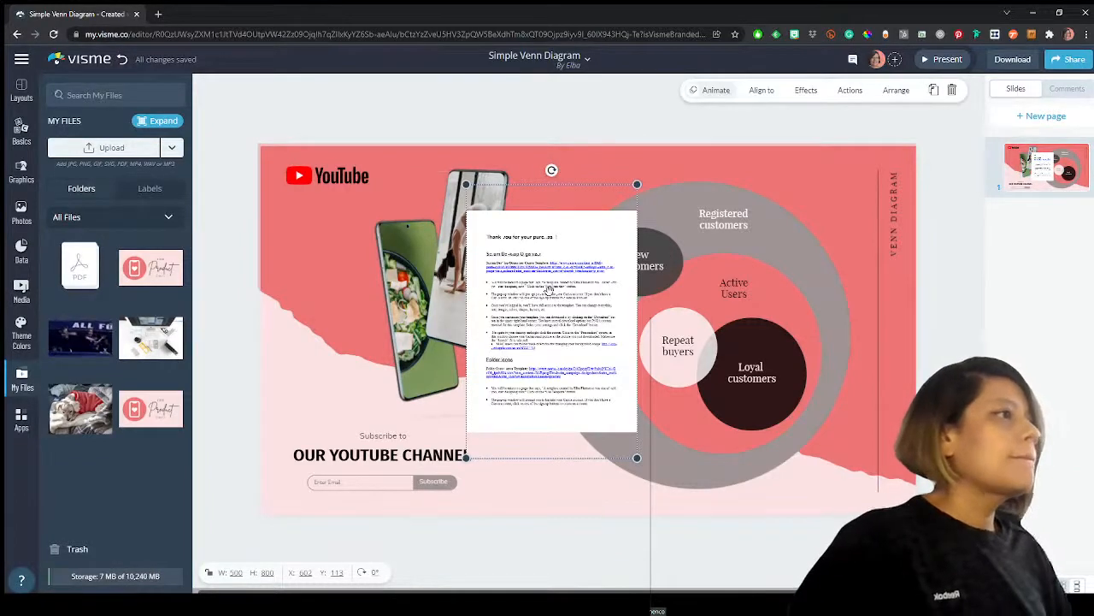
drag(588, 318, 383, 258)
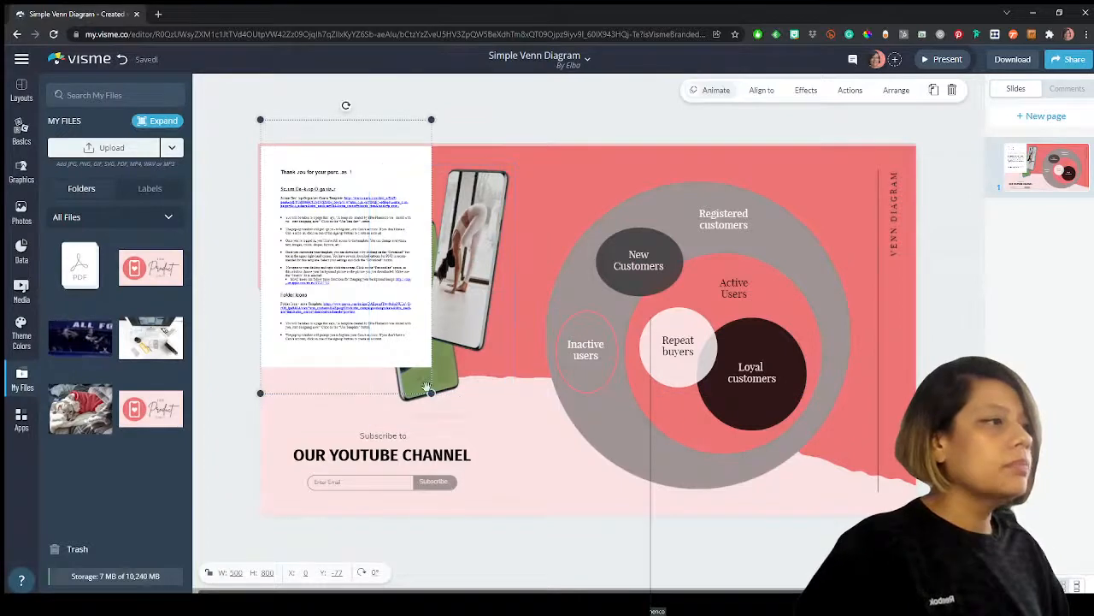
drag(427, 389, 581, 494)
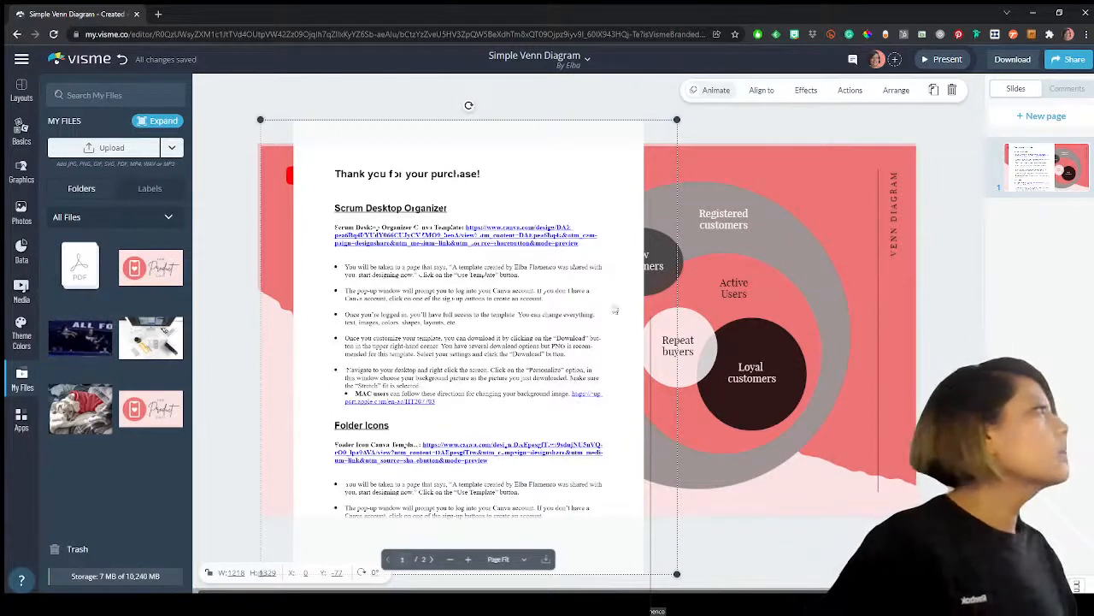
- Add a blank second slide to the project and close the slide picker
click(1042, 115)
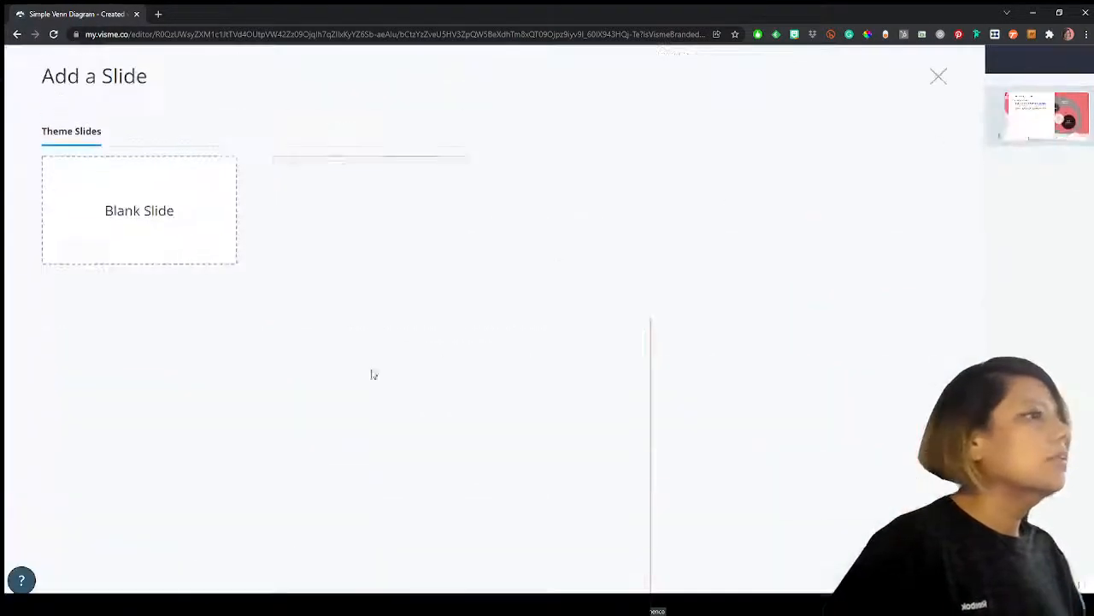
click(140, 211)
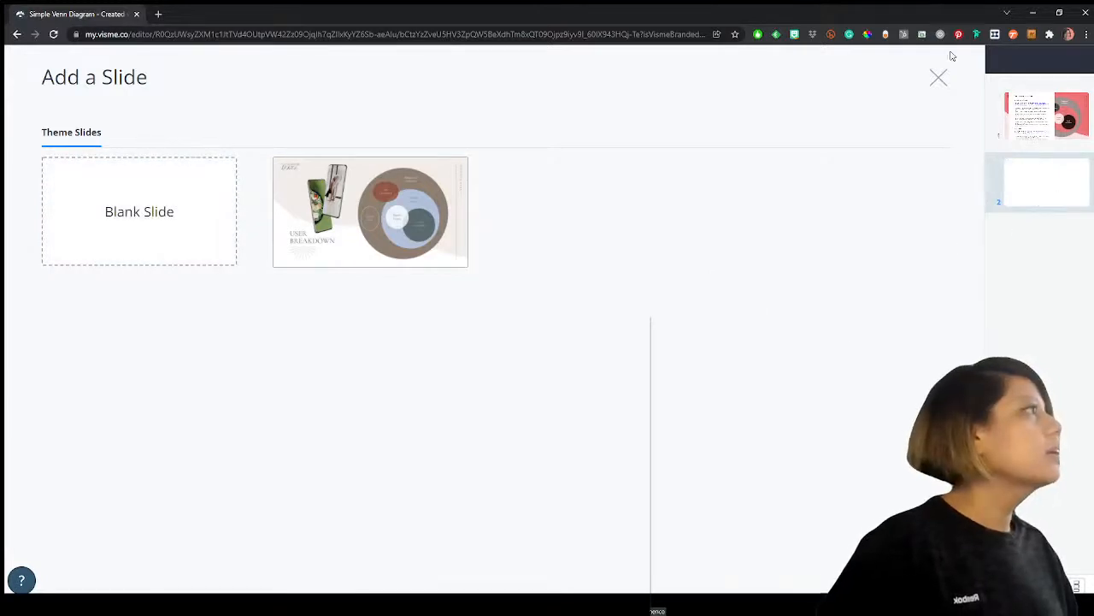
click(938, 80)
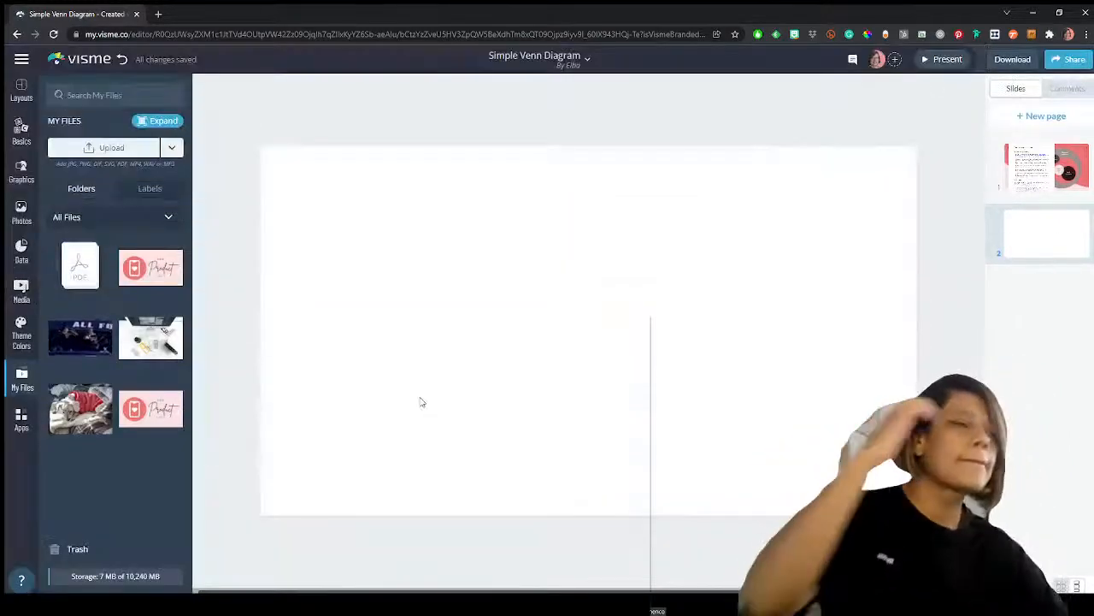
- Place the uploaded PDF on the blank slide and preview the file's contents and options
drag(79, 255, 494, 243)
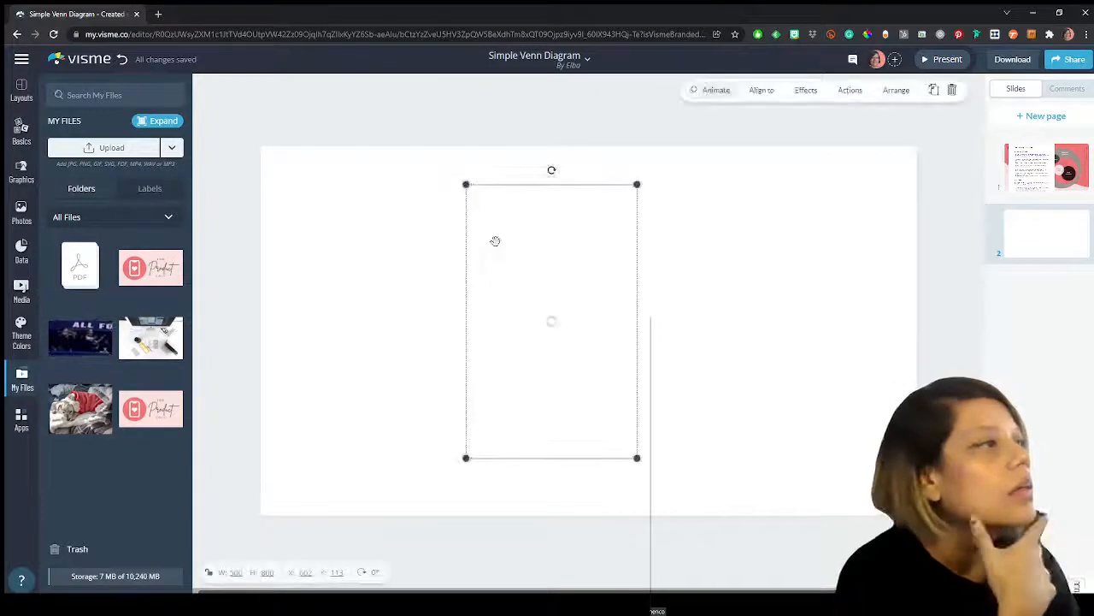
click(57, 289)
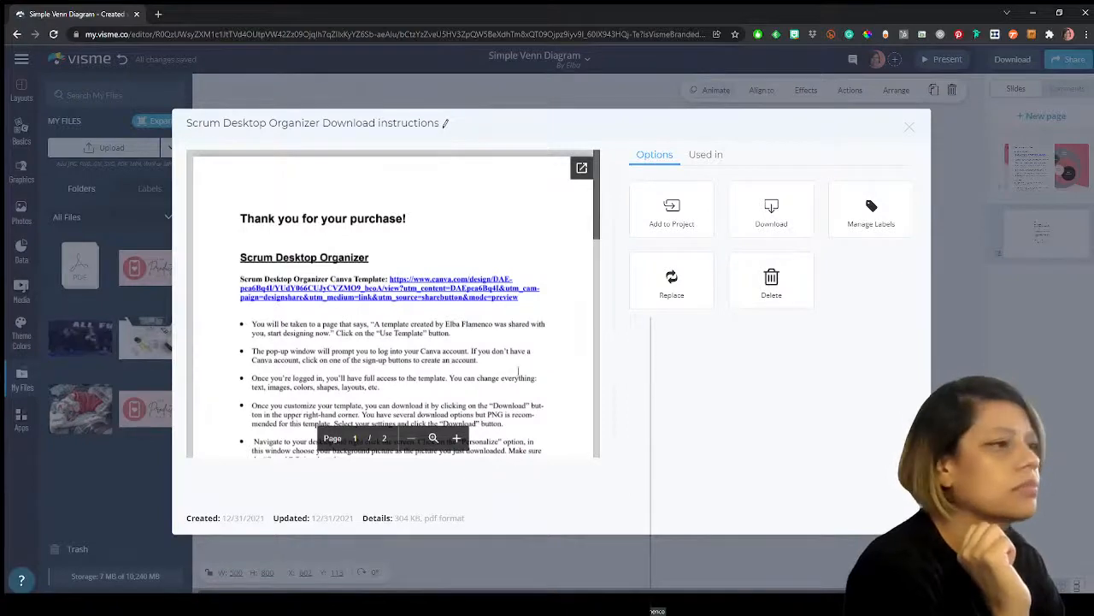
scroll(519, 371, down, 5)
scroll(518, 371, up, 5)
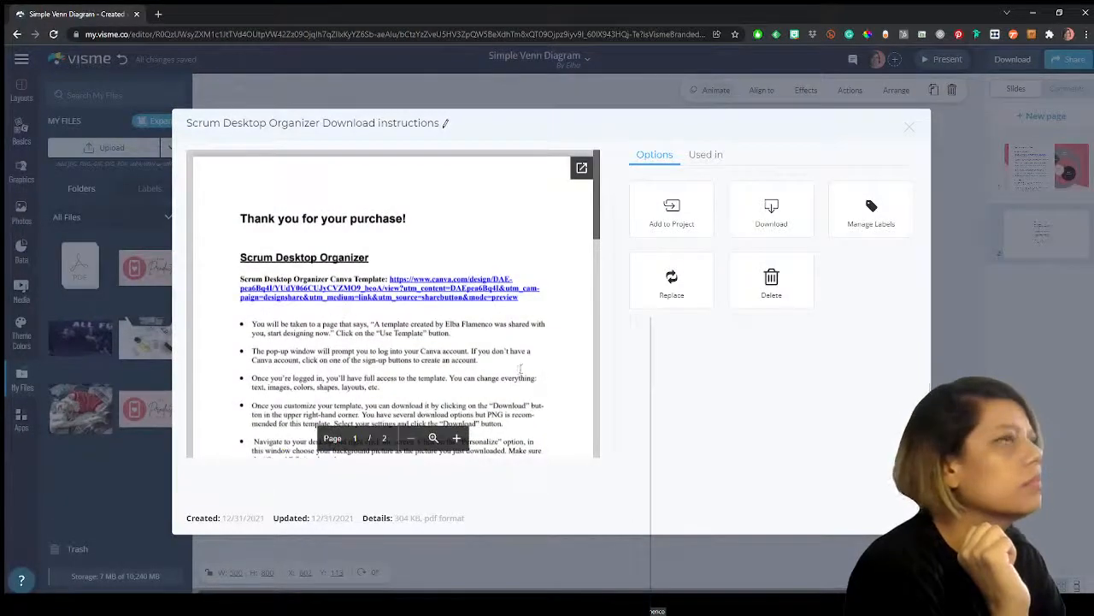
click(912, 127)
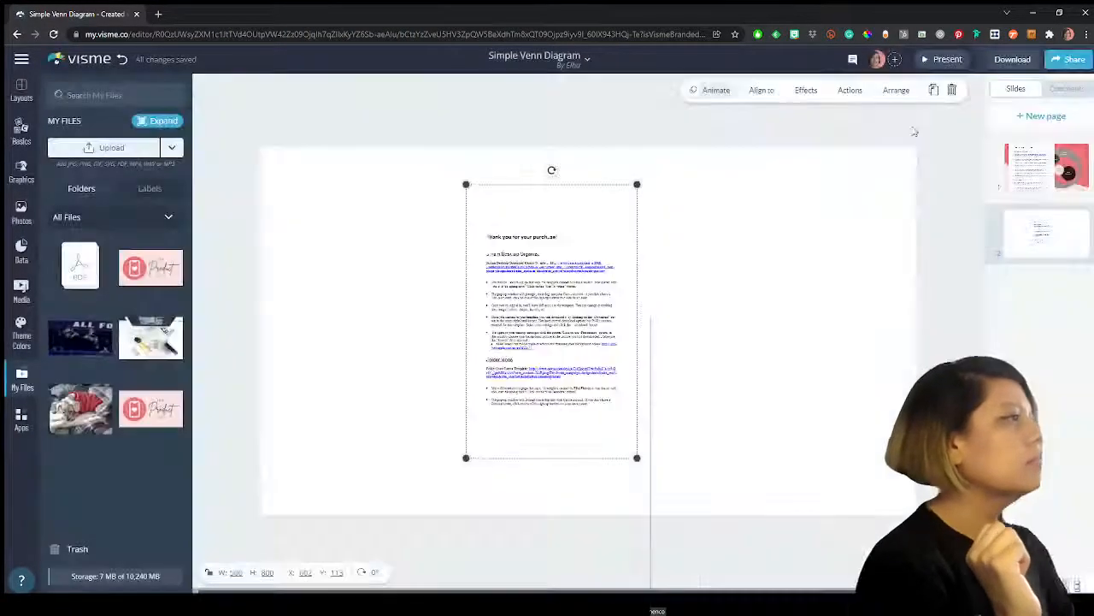
- Enlarge the PDF on the blank slide to about 947 × 968 and move it against the slide's left edge
mouse_move(588, 342)
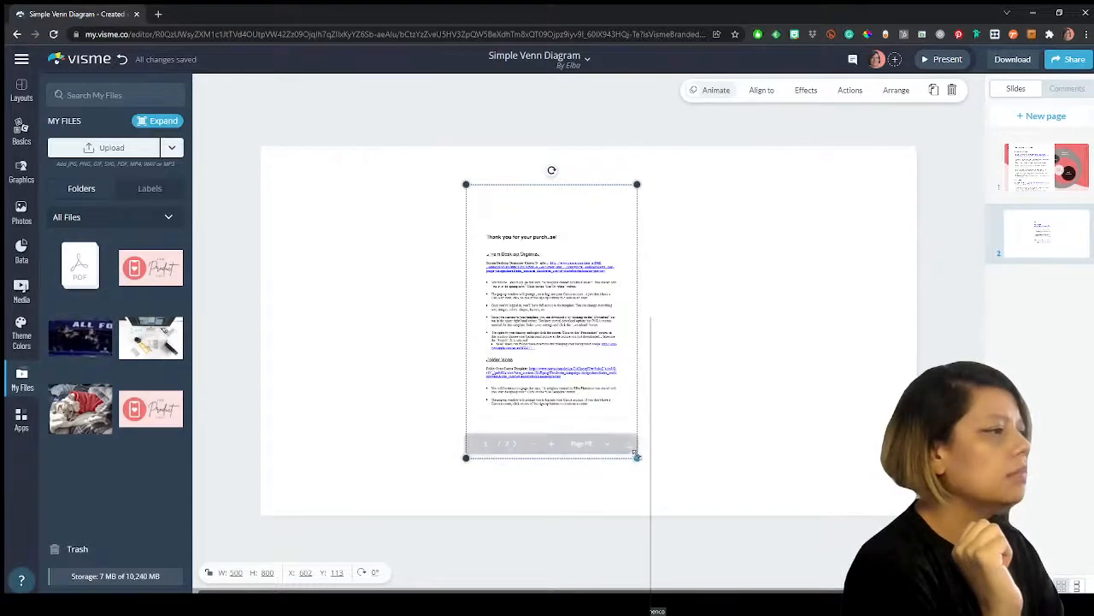
drag(637, 456, 789, 515)
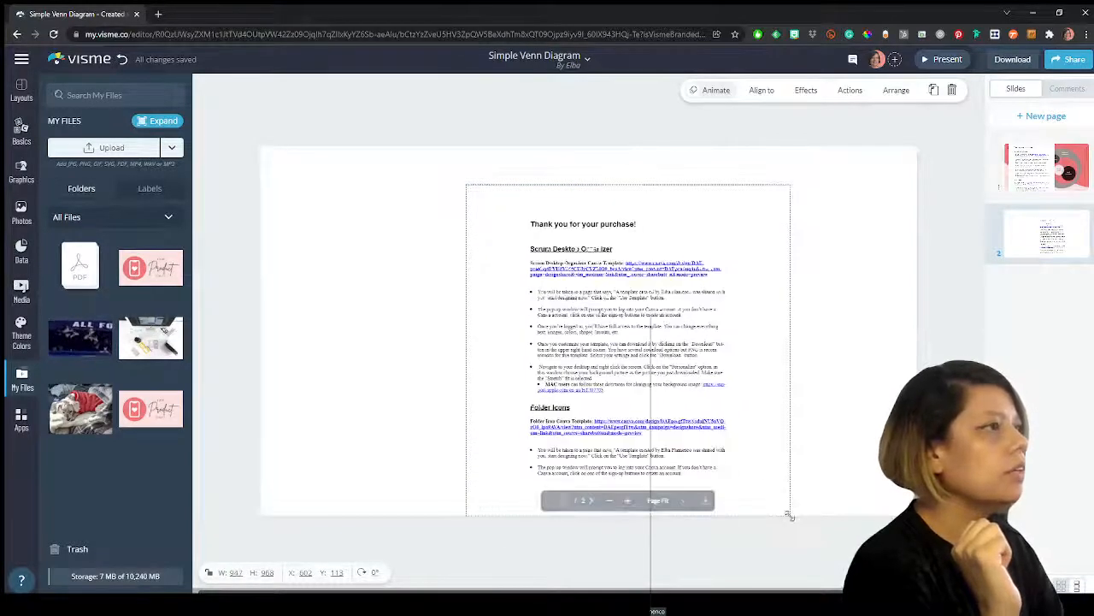
click(447, 336)
drag(642, 291, 436, 286)
double_click(471, 230)
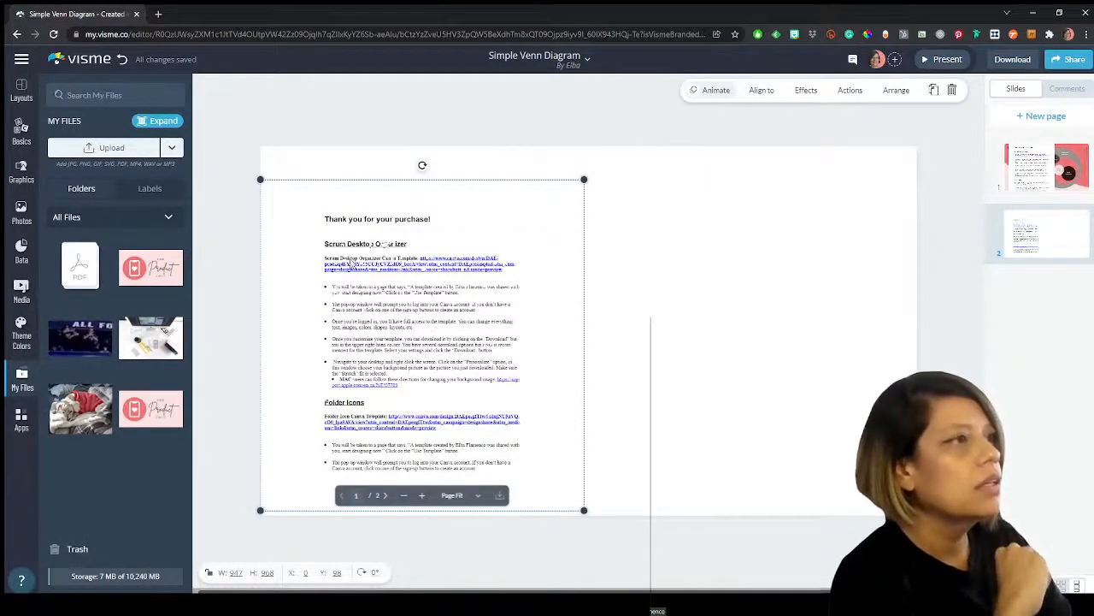
- Shrink and reposition the PDF, re-enlarge it to about 740 × 1029, and delete it from the second slide
drag(260, 178, 429, 261)
click(396, 283)
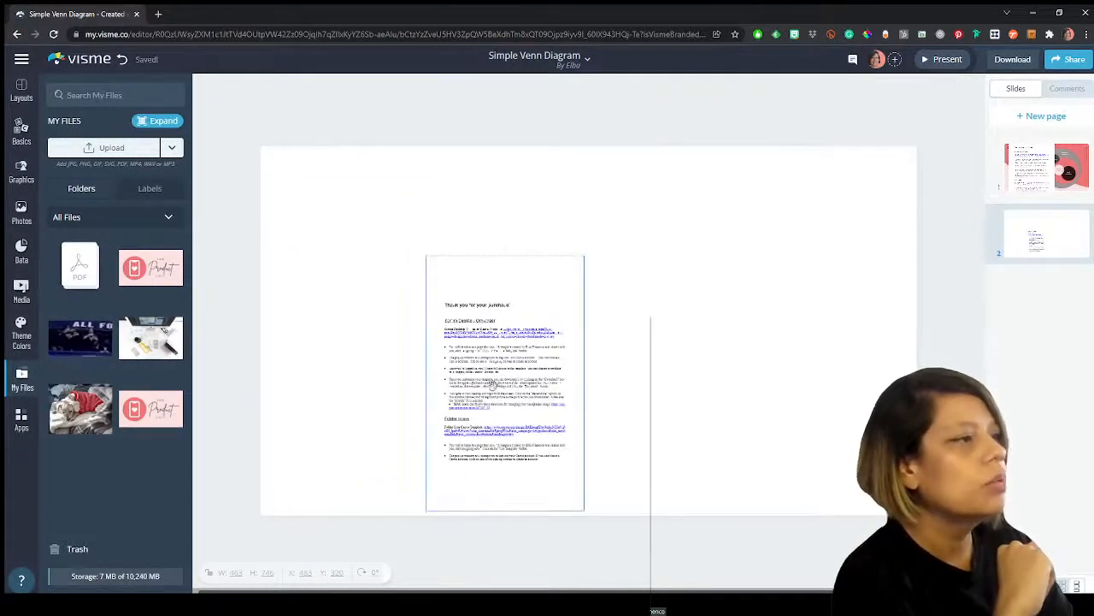
drag(469, 422, 343, 318)
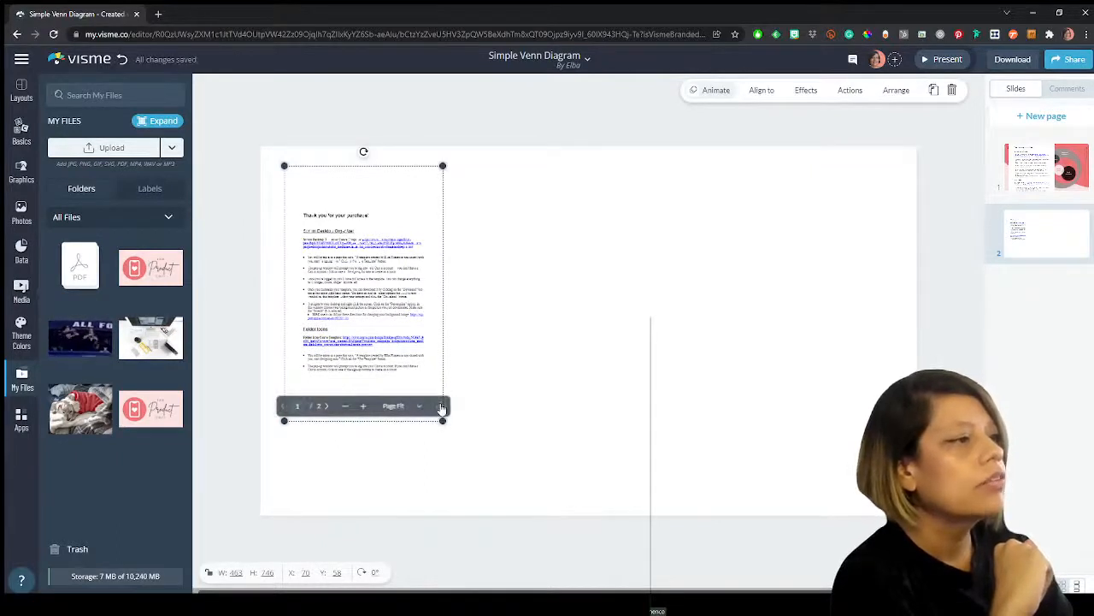
drag(442, 420, 537, 516)
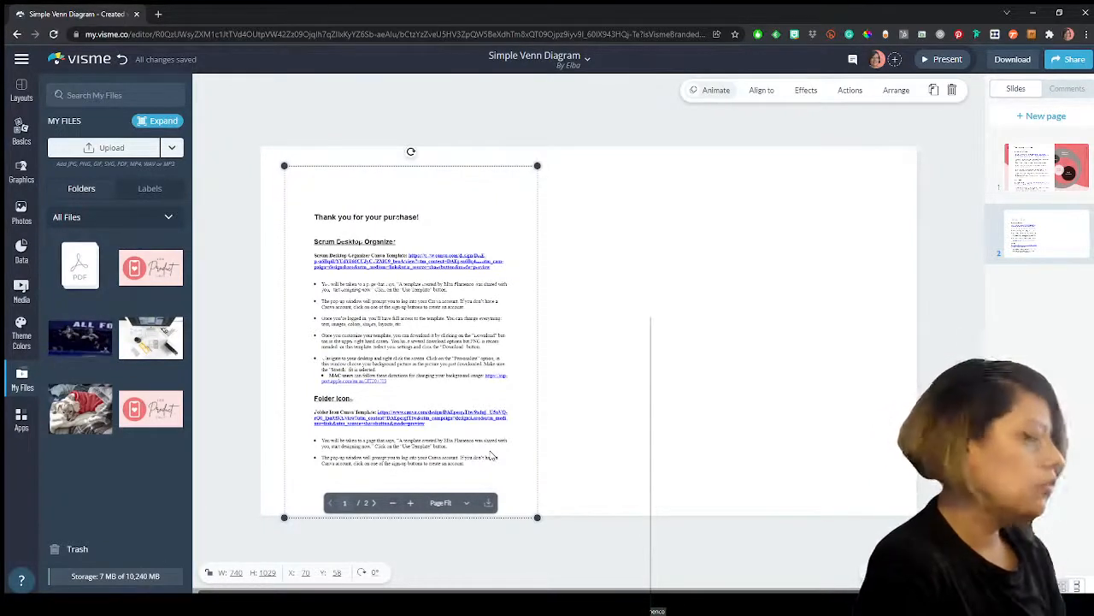
key(Delete)
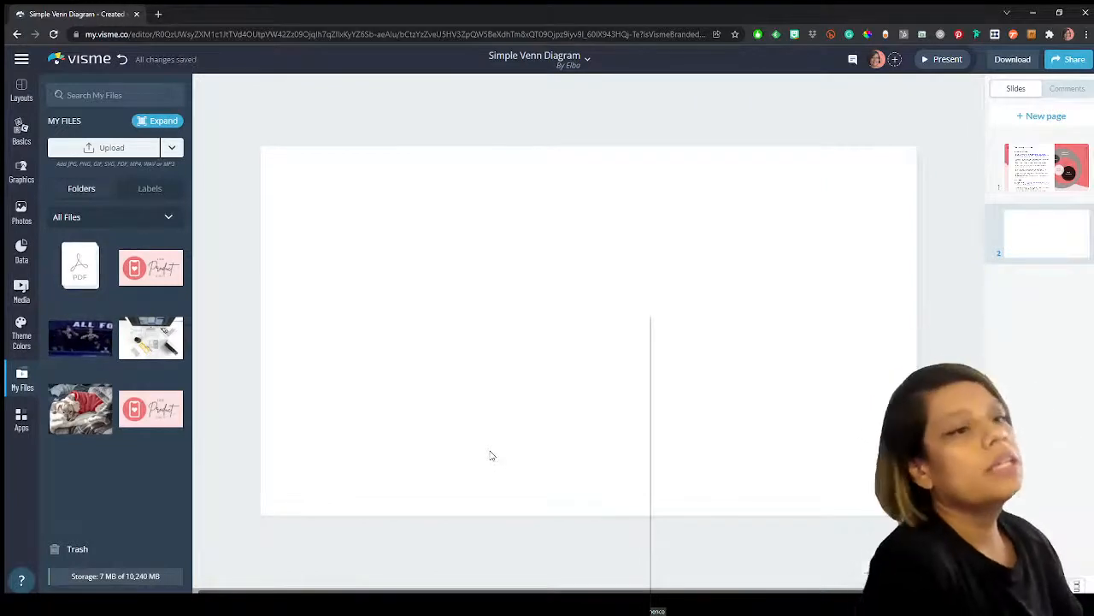
- Examine the upload sources offered for My Files and the annotation tools available for commenting on the canvas
click(172, 147)
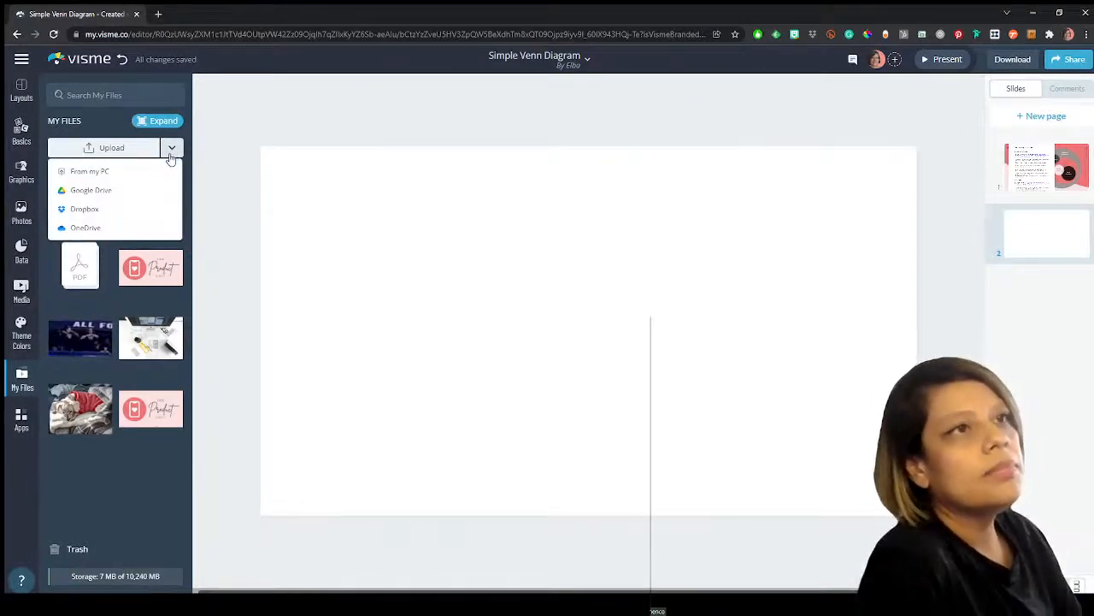
click(268, 120)
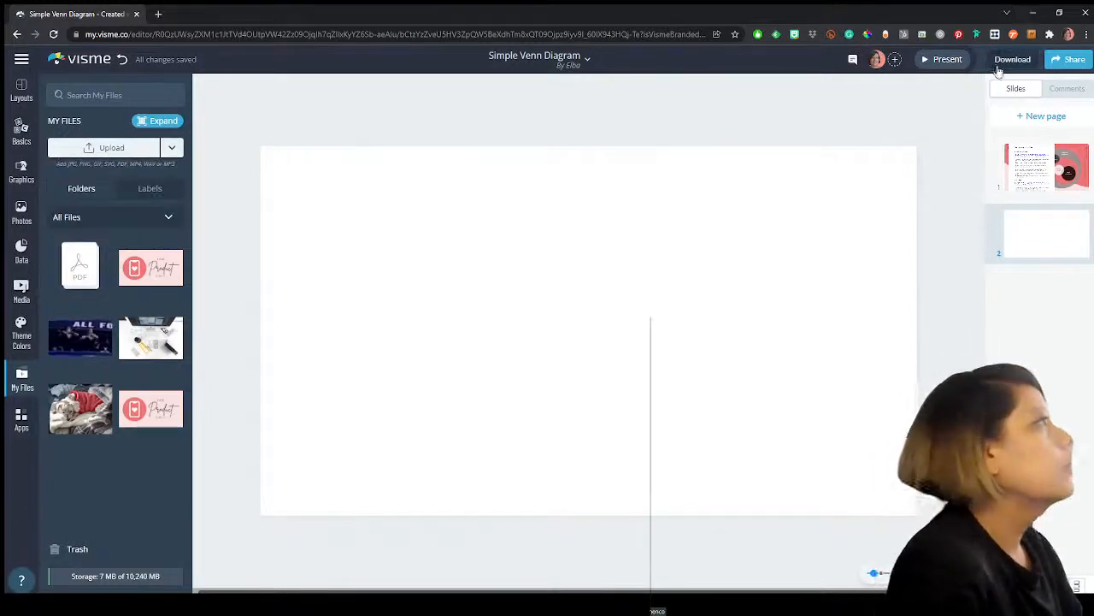
click(852, 59)
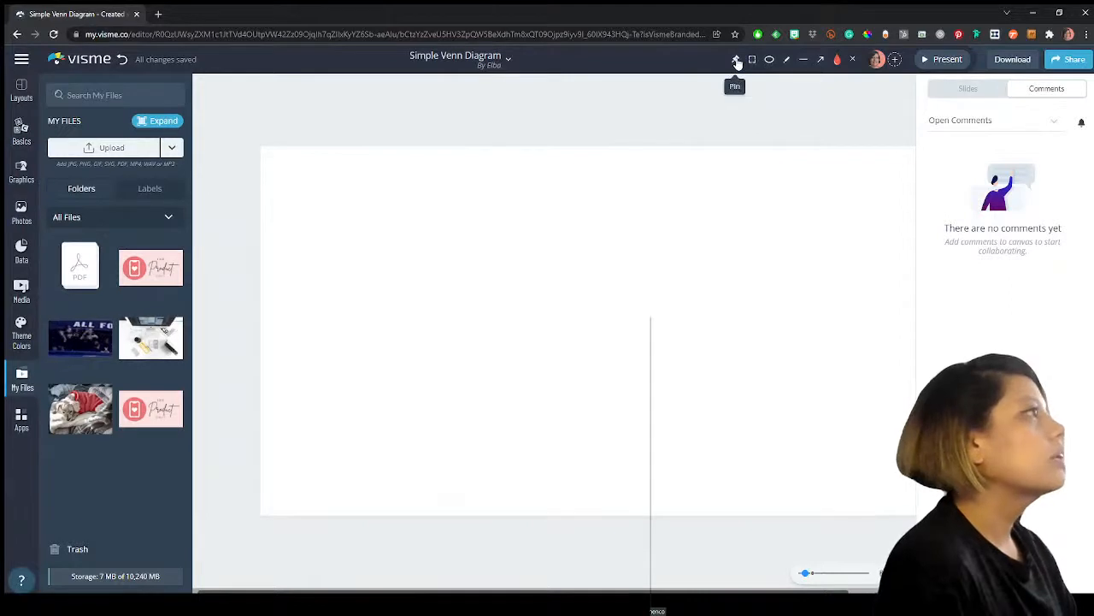
click(853, 59)
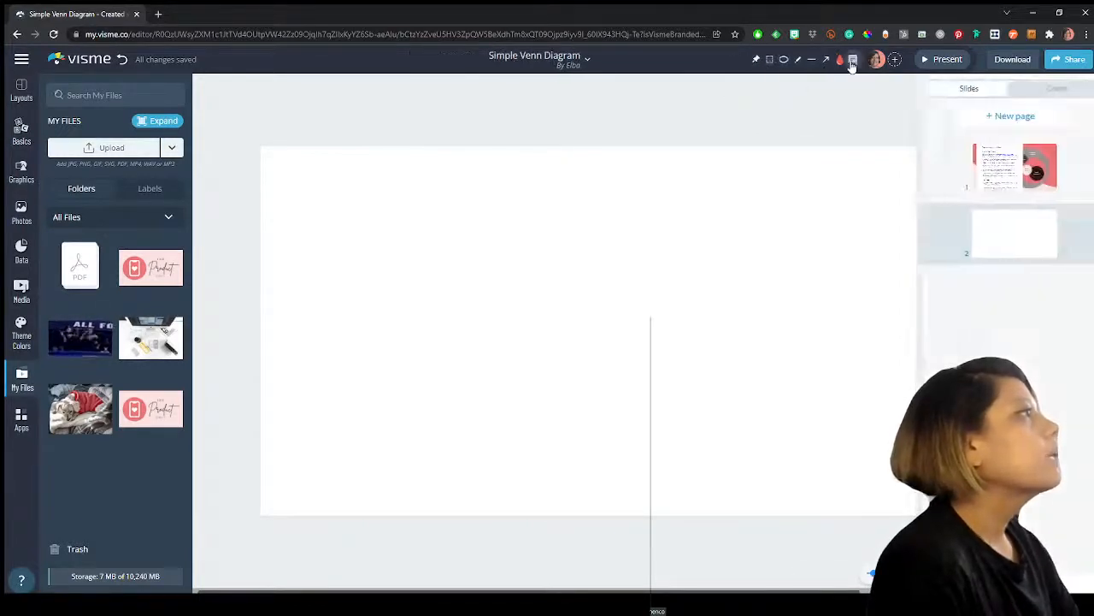